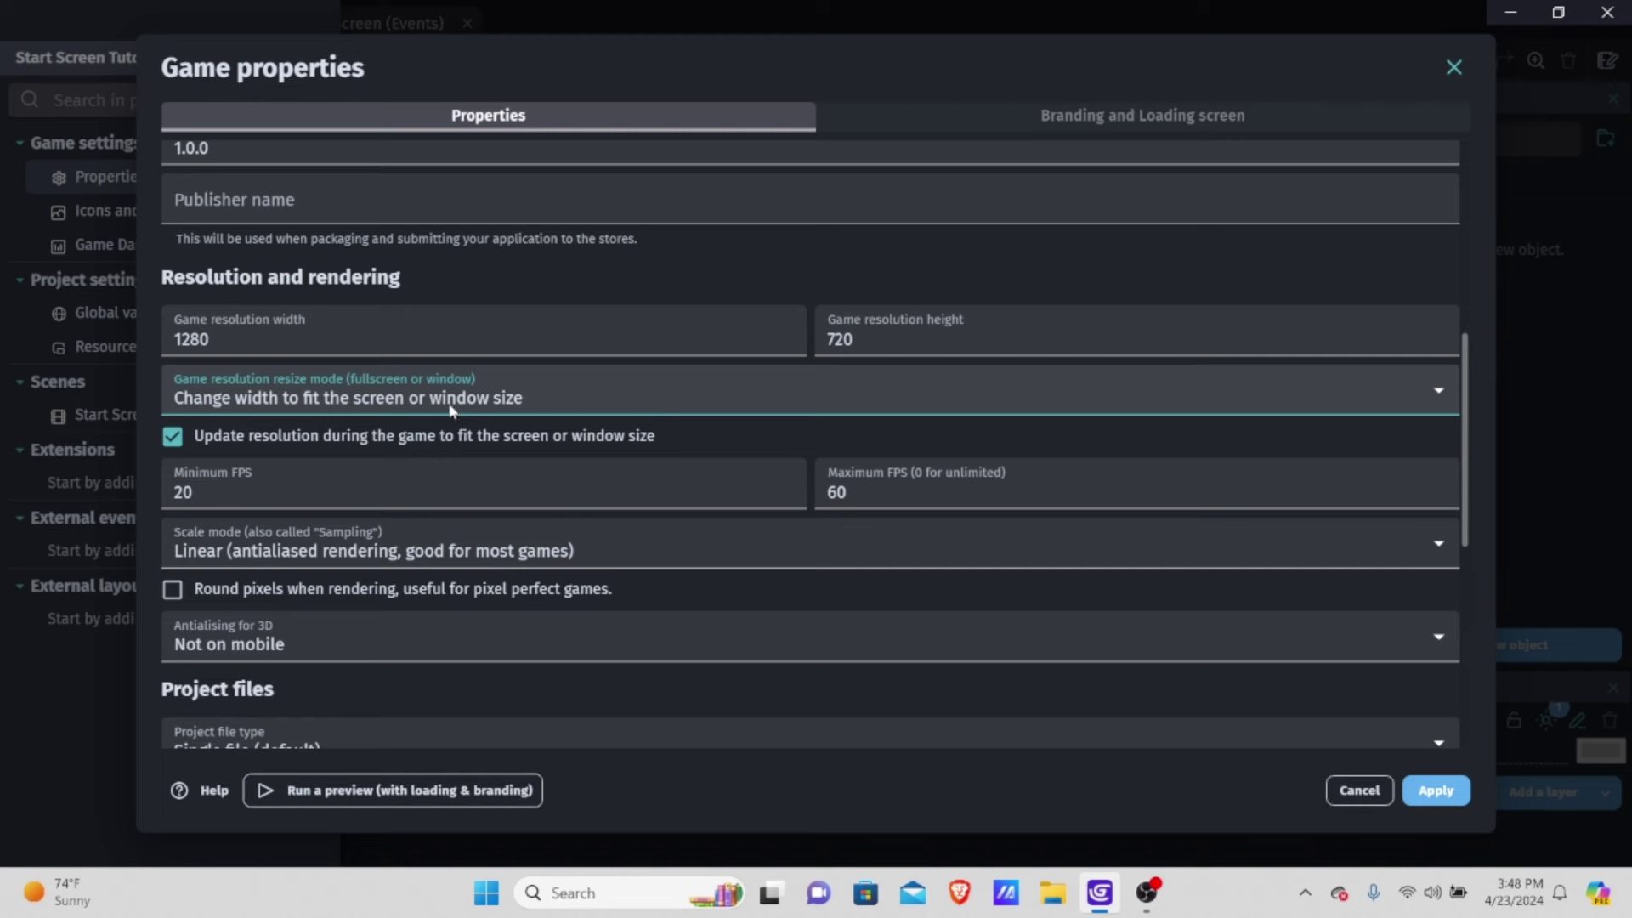
Set the game resolution resize mode to "No changes to the game size", apply the game properties and return to the scene
left_click(451, 403)
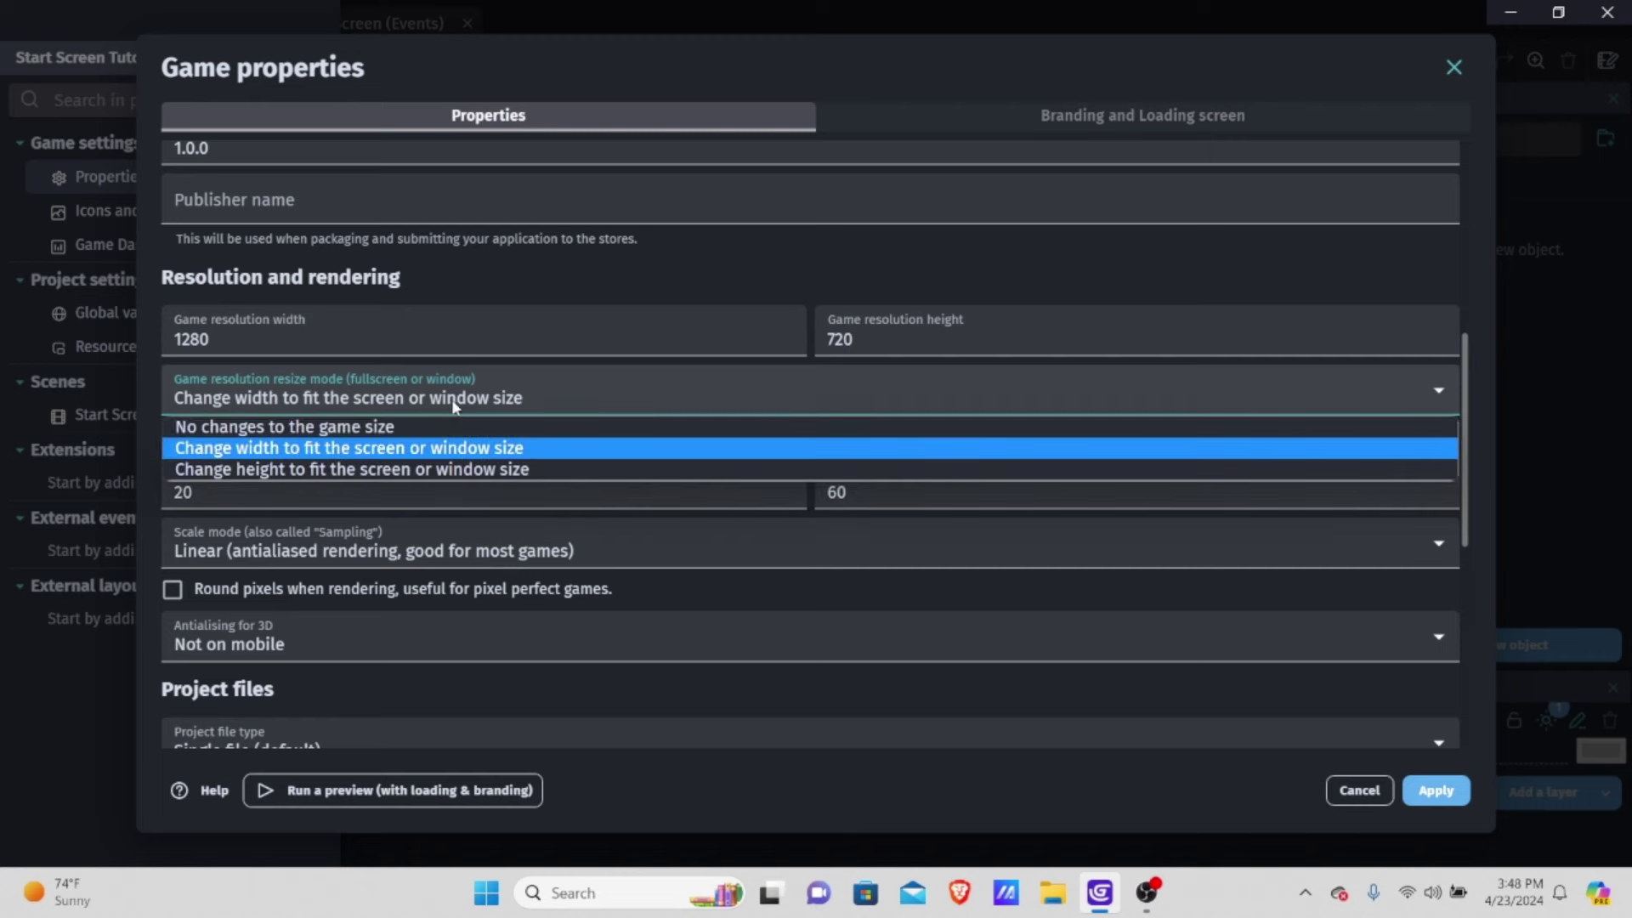
left_click(355, 427)
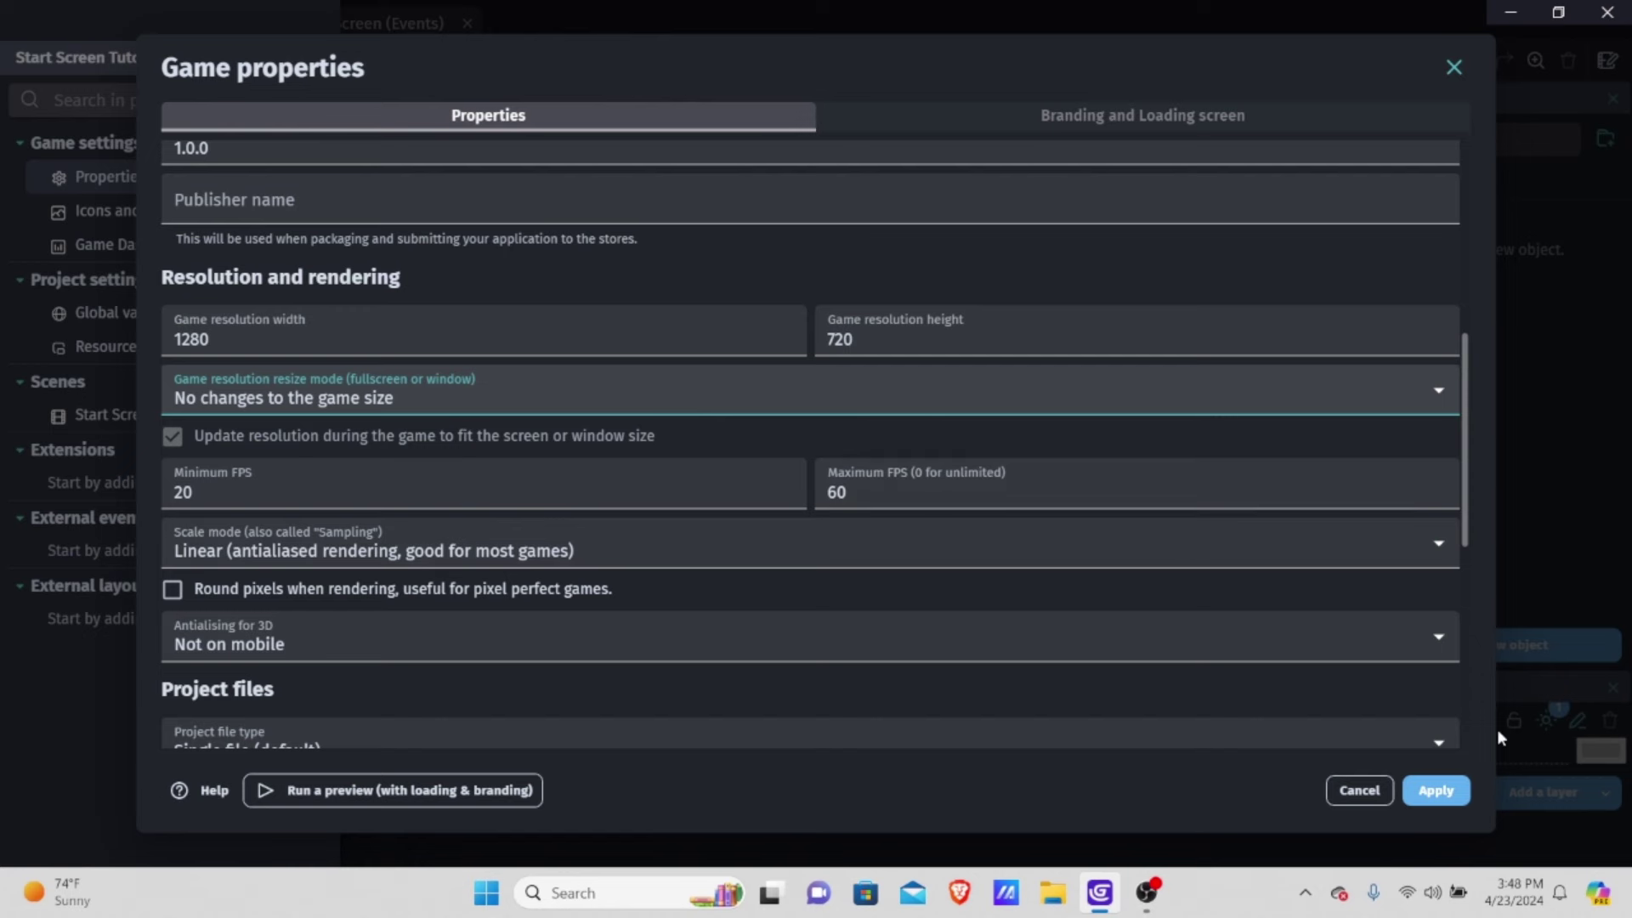
left_click(1436, 791)
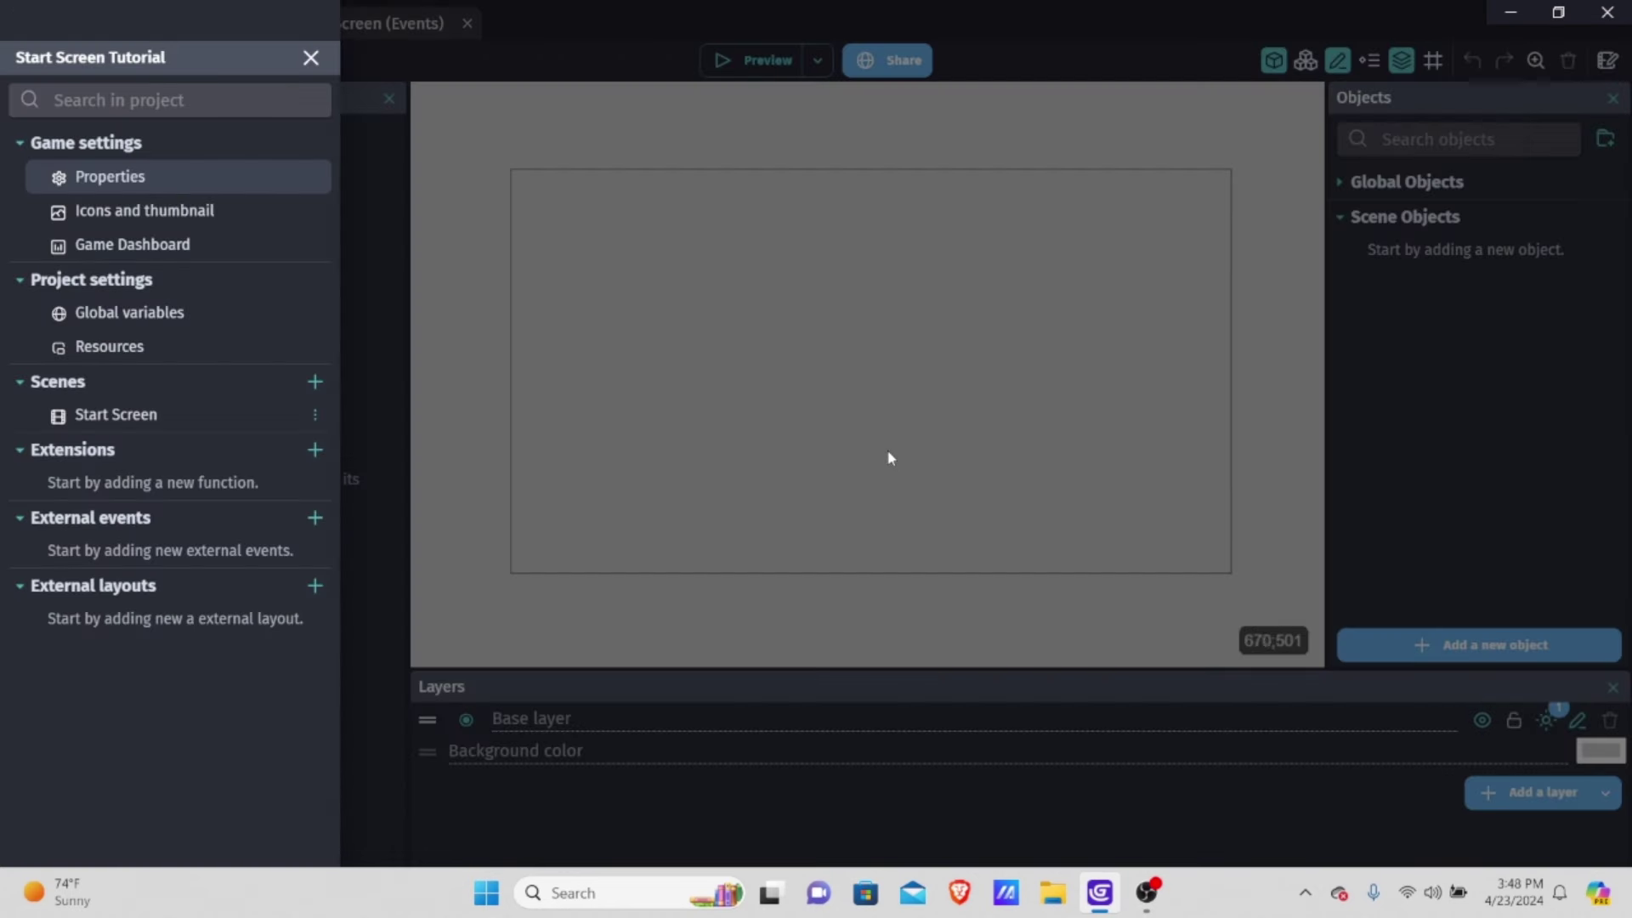
left_click(978, 415)
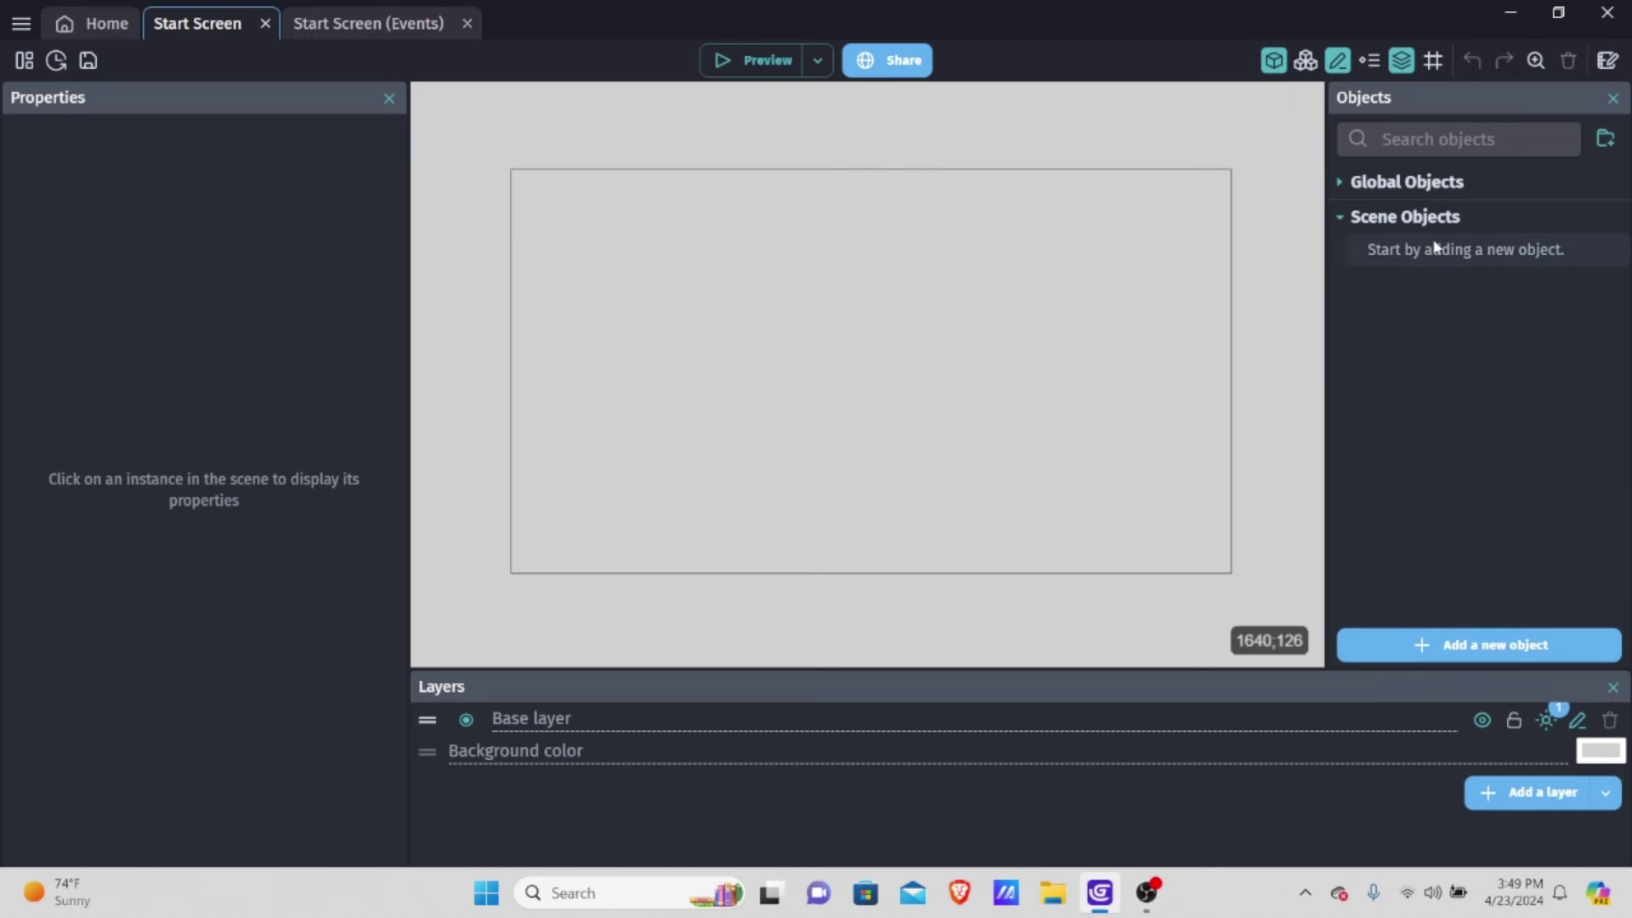
Add a new sprite object from scratch and name it Play_Button
left_click(1463, 646)
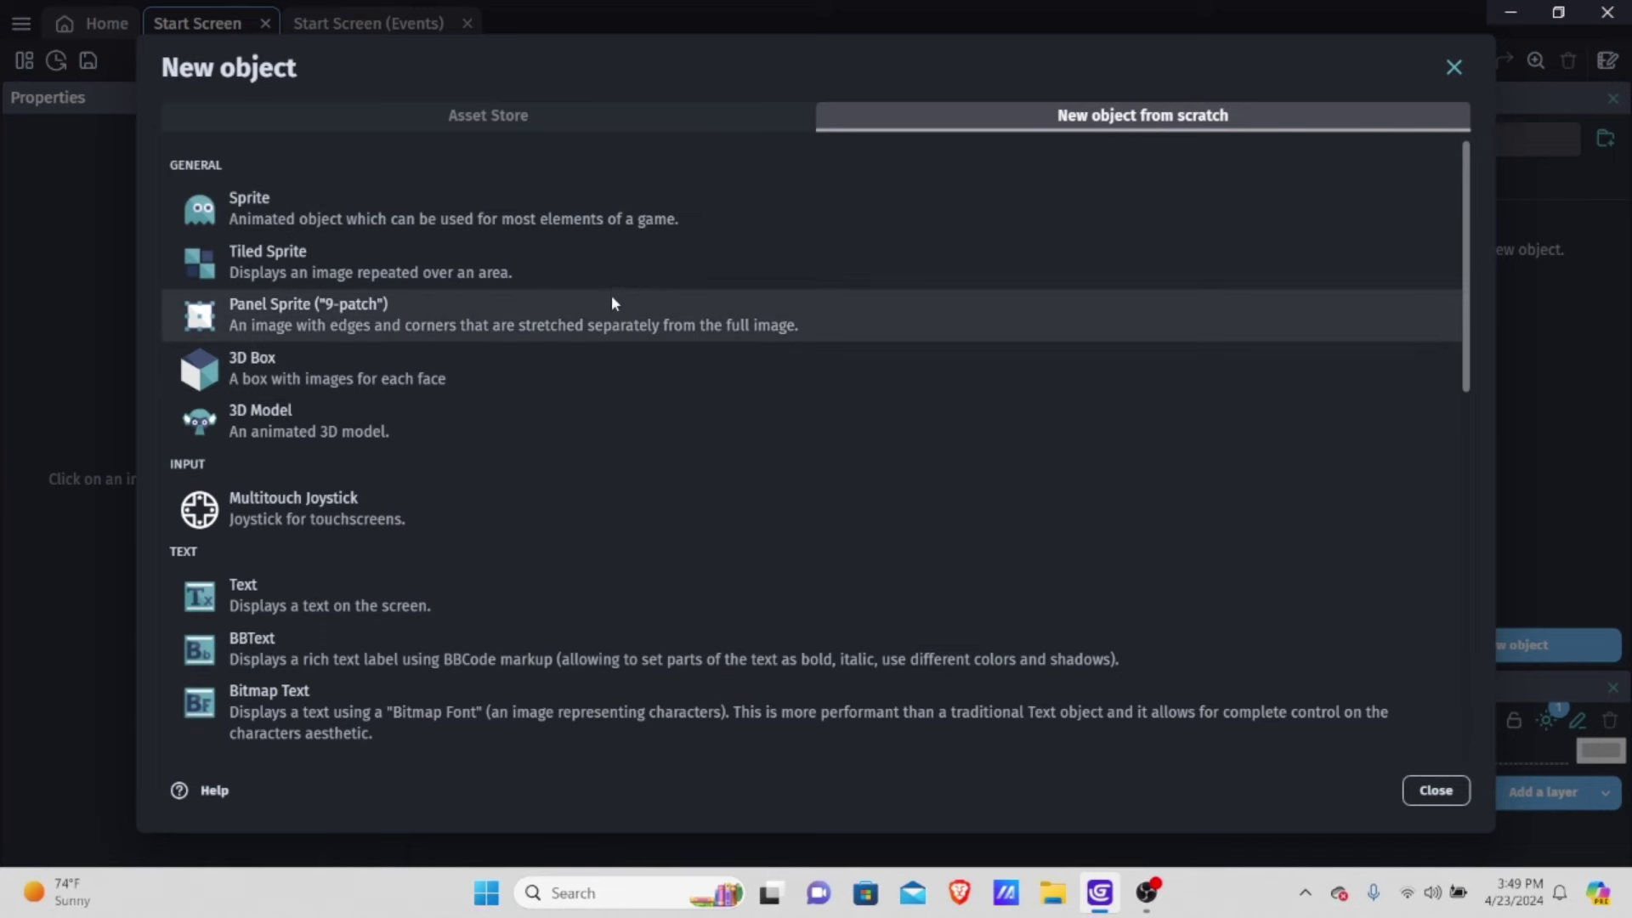
left_click(337, 212)
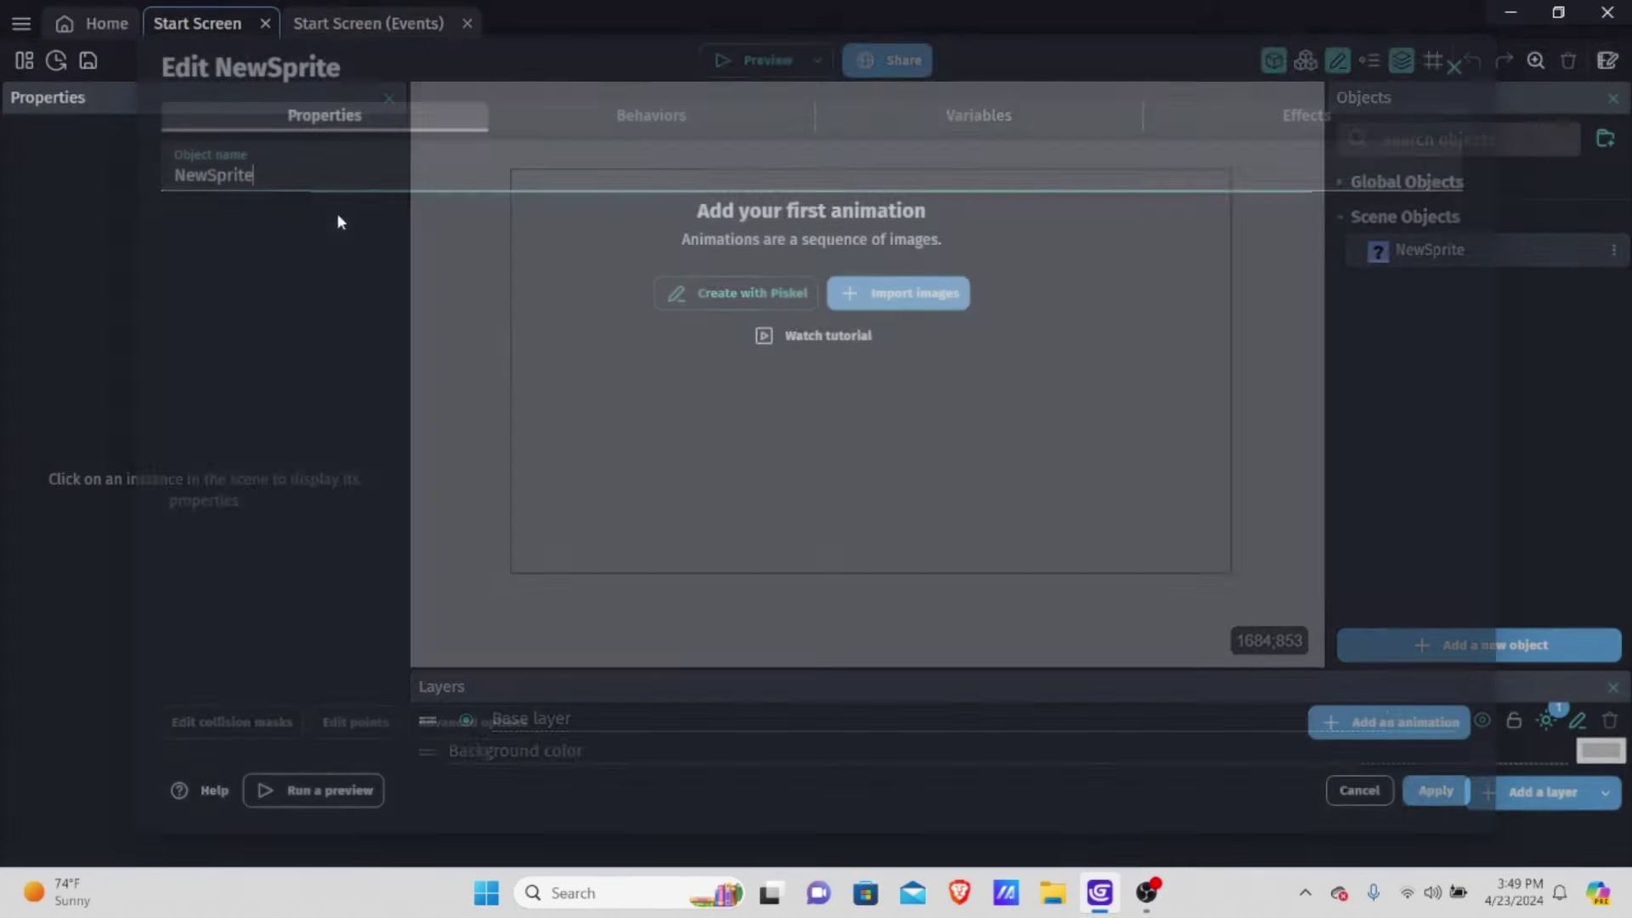
double_click(394, 160)
key("BackSpace")
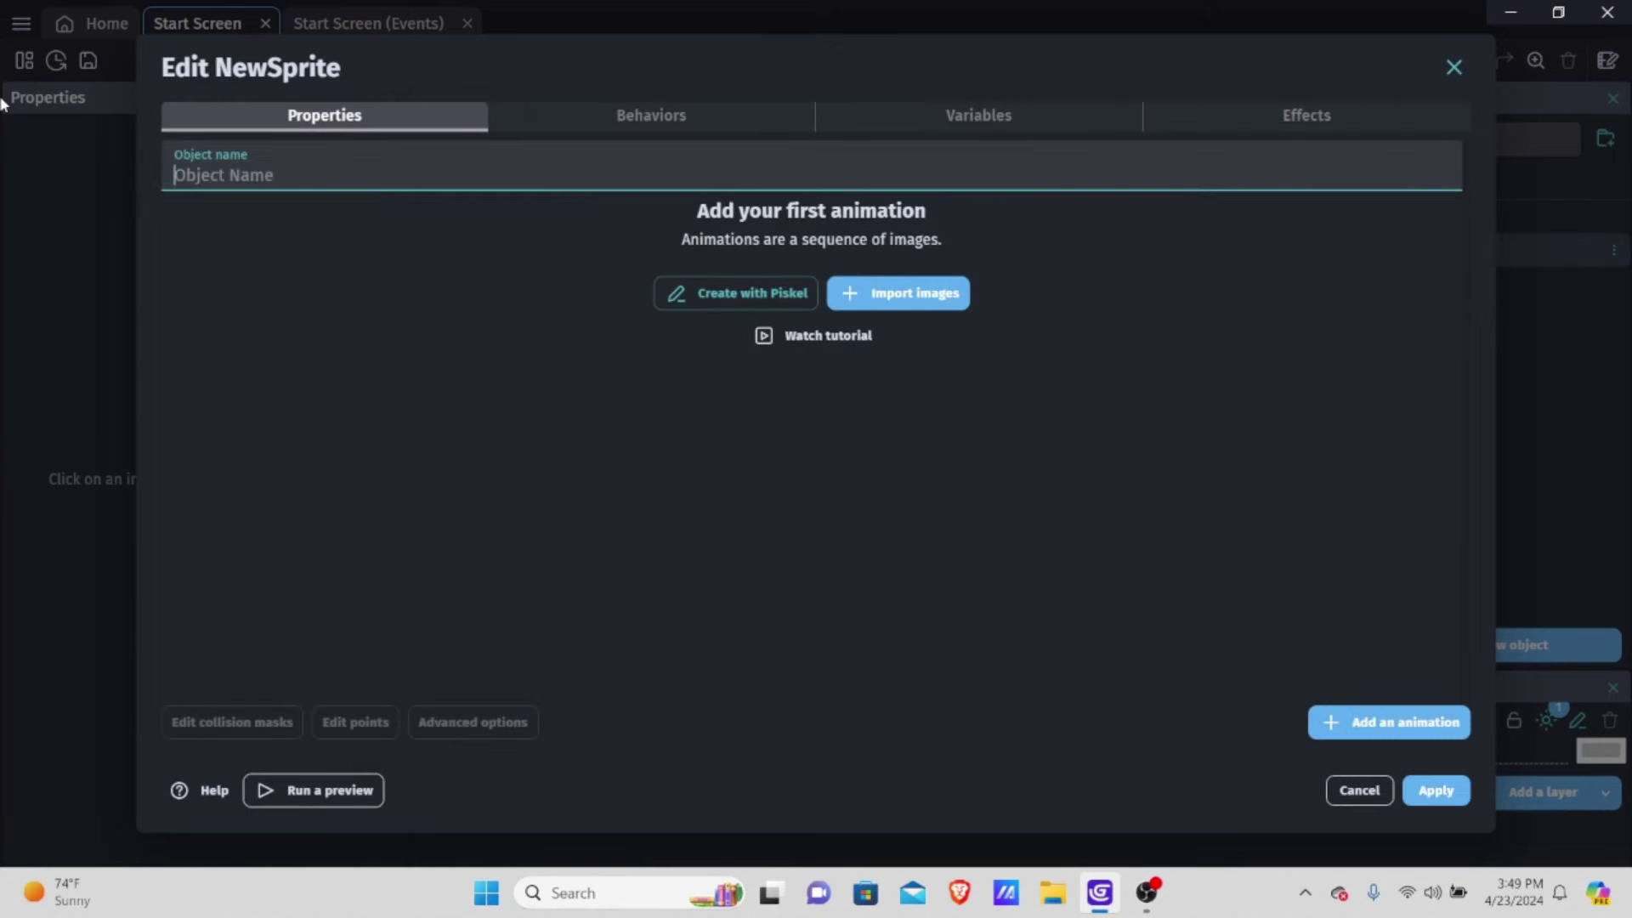
type("Play_Button")
Start importing an image for Play_Button and browse from Downloads through Bunch of Test Assets and UI to the Prinbles_GUI_Asset_Silent (1.0.0) png folder
left_click(888, 296)
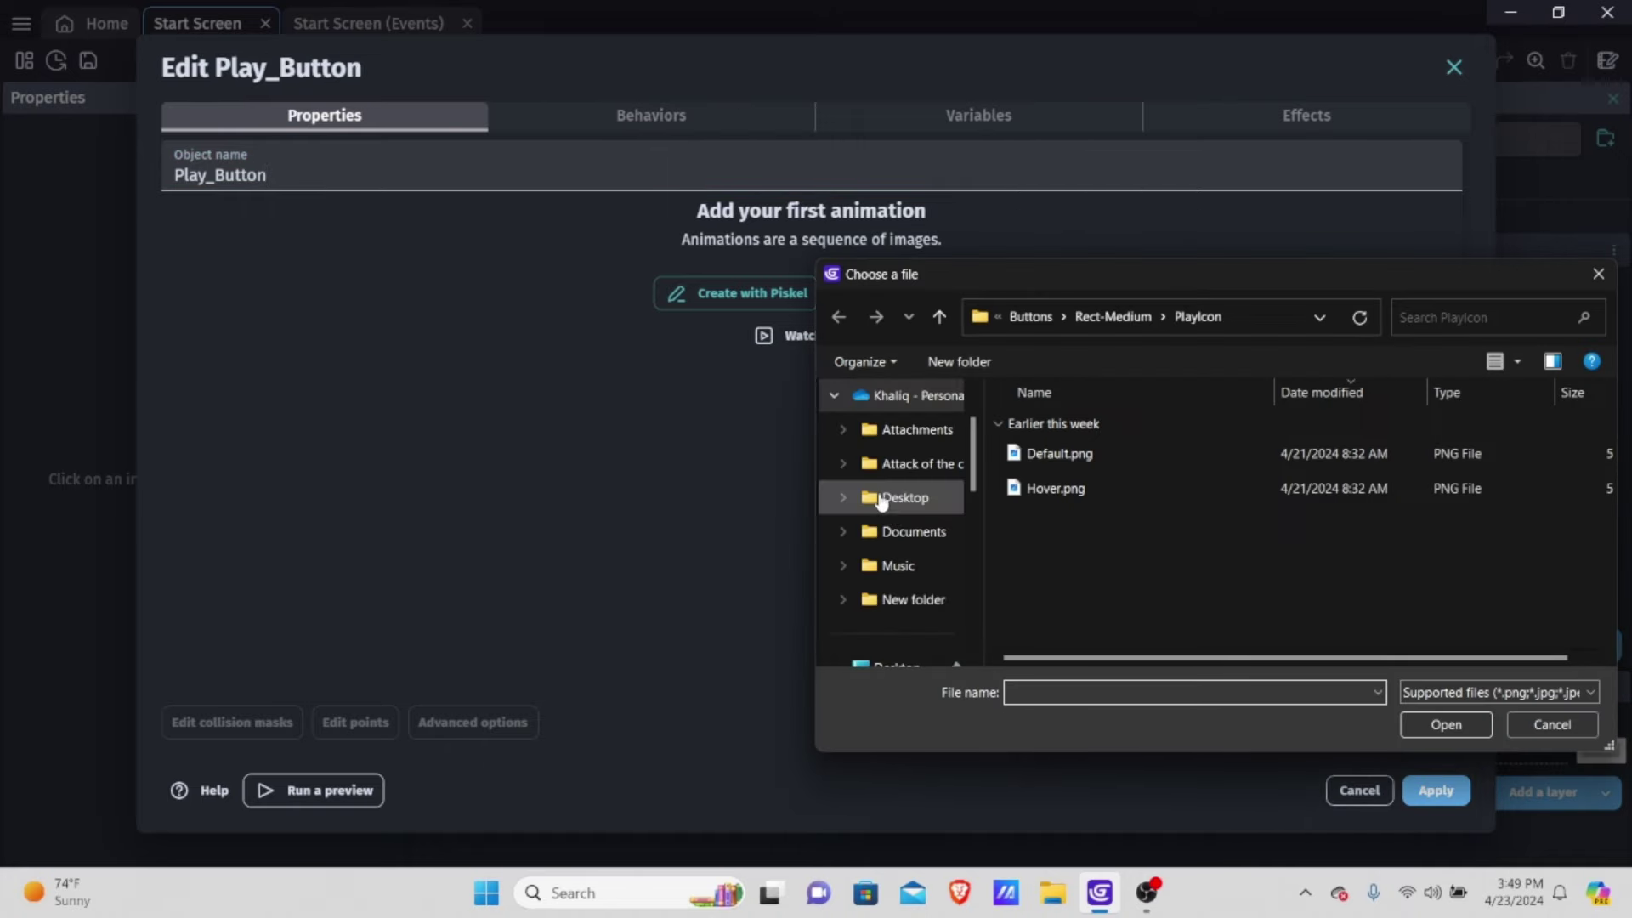
scroll(905, 476, "down", 2)
left_click(906, 531)
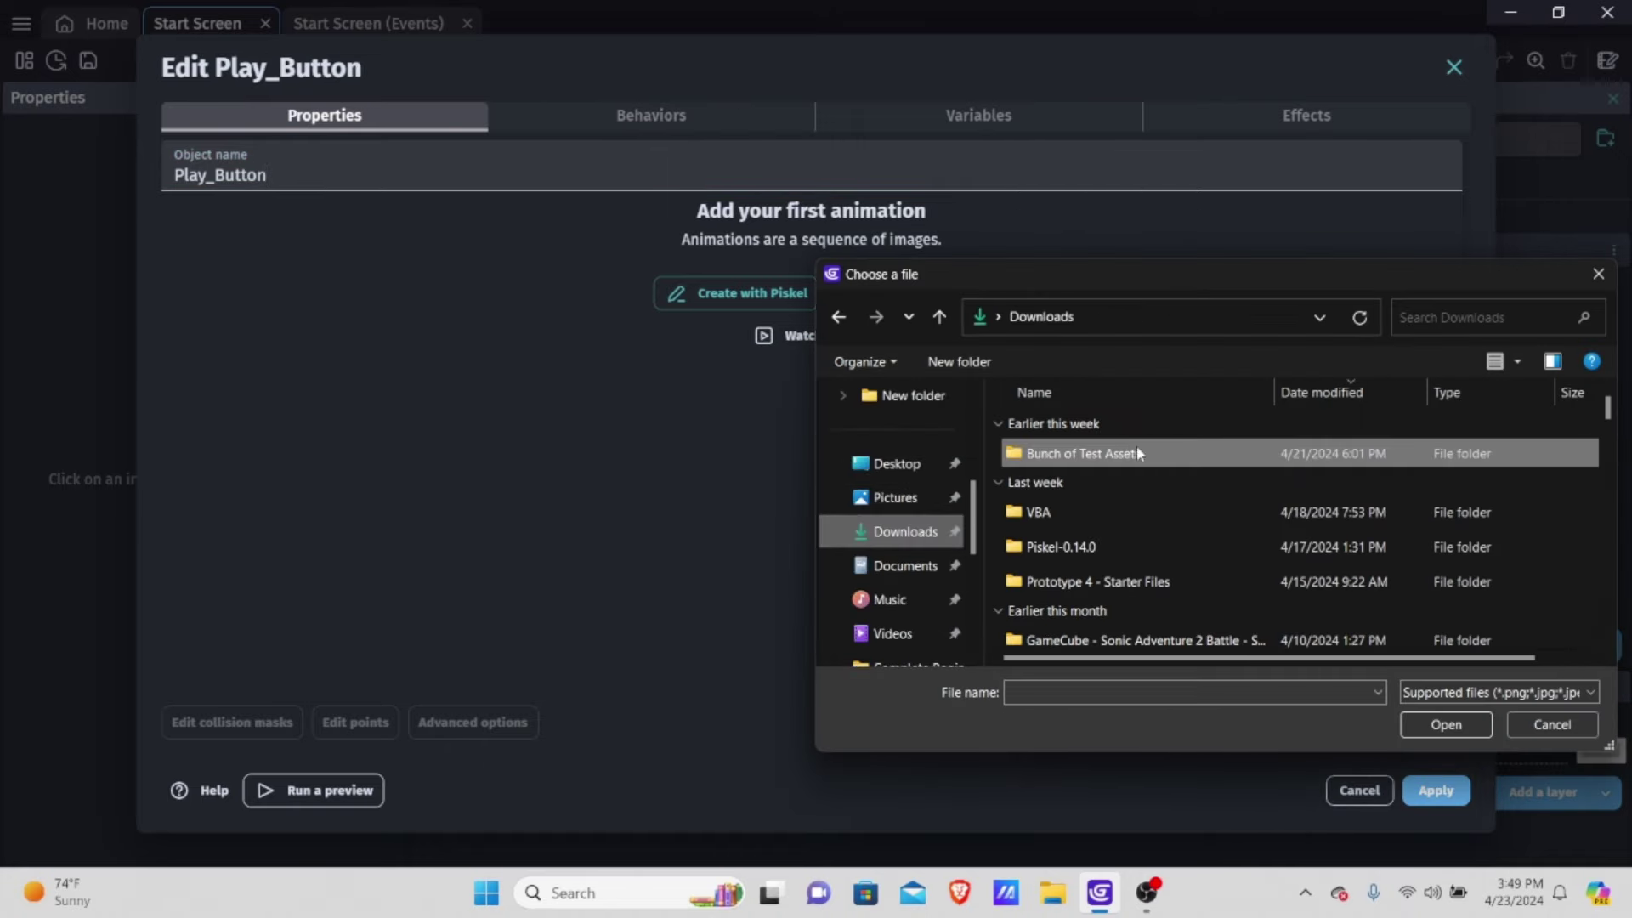
double_click(1134, 448)
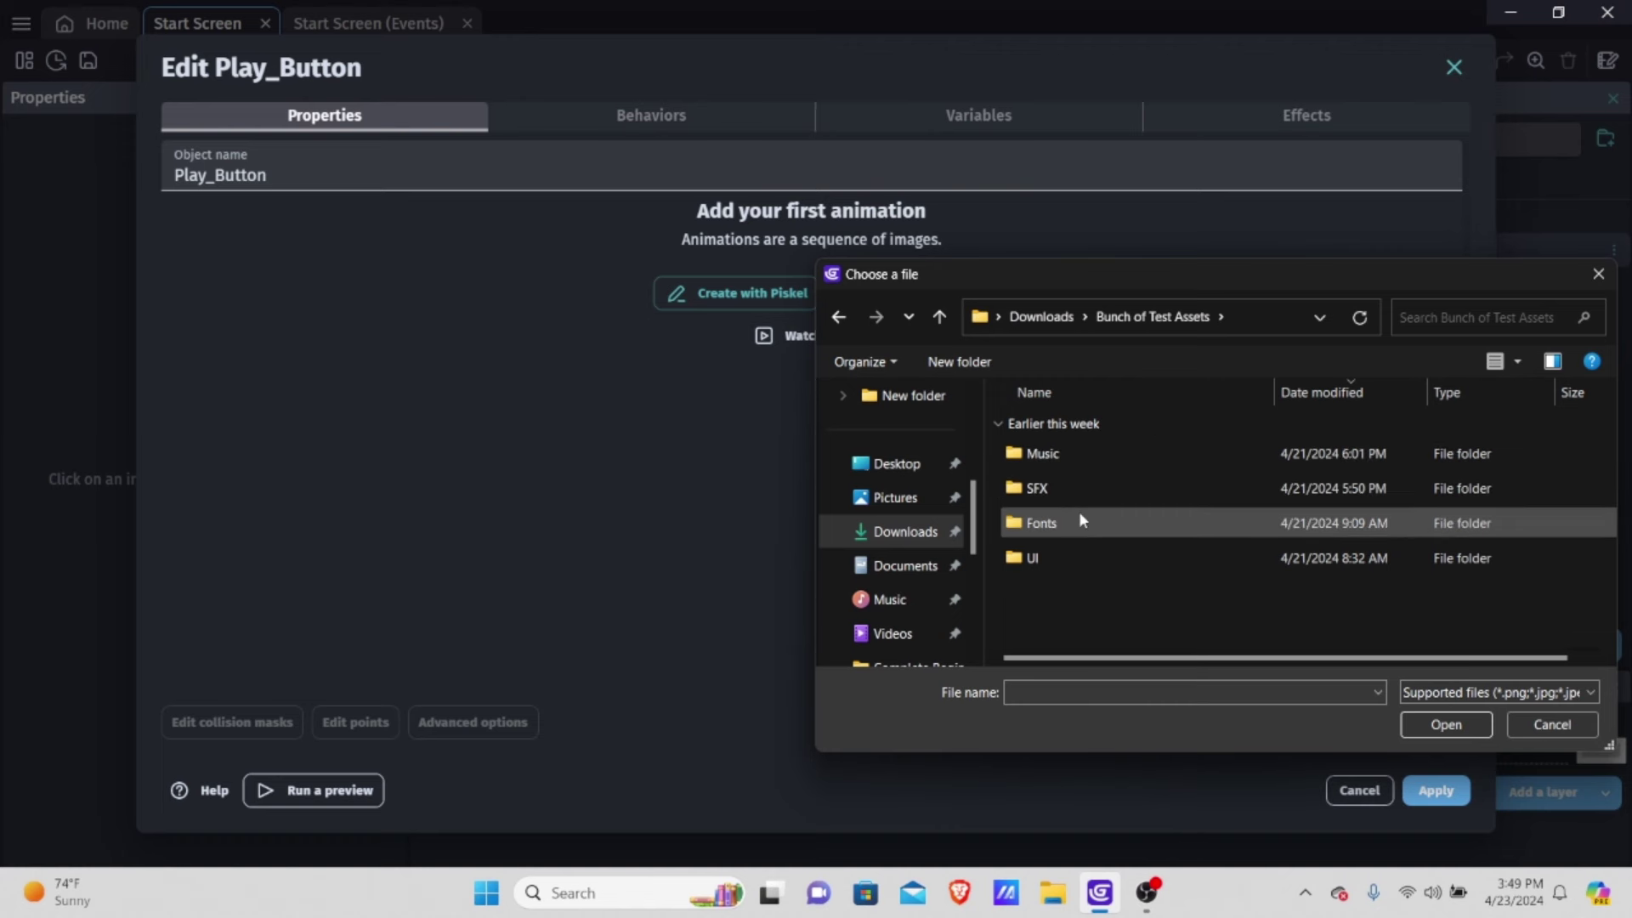
double_click(1059, 560)
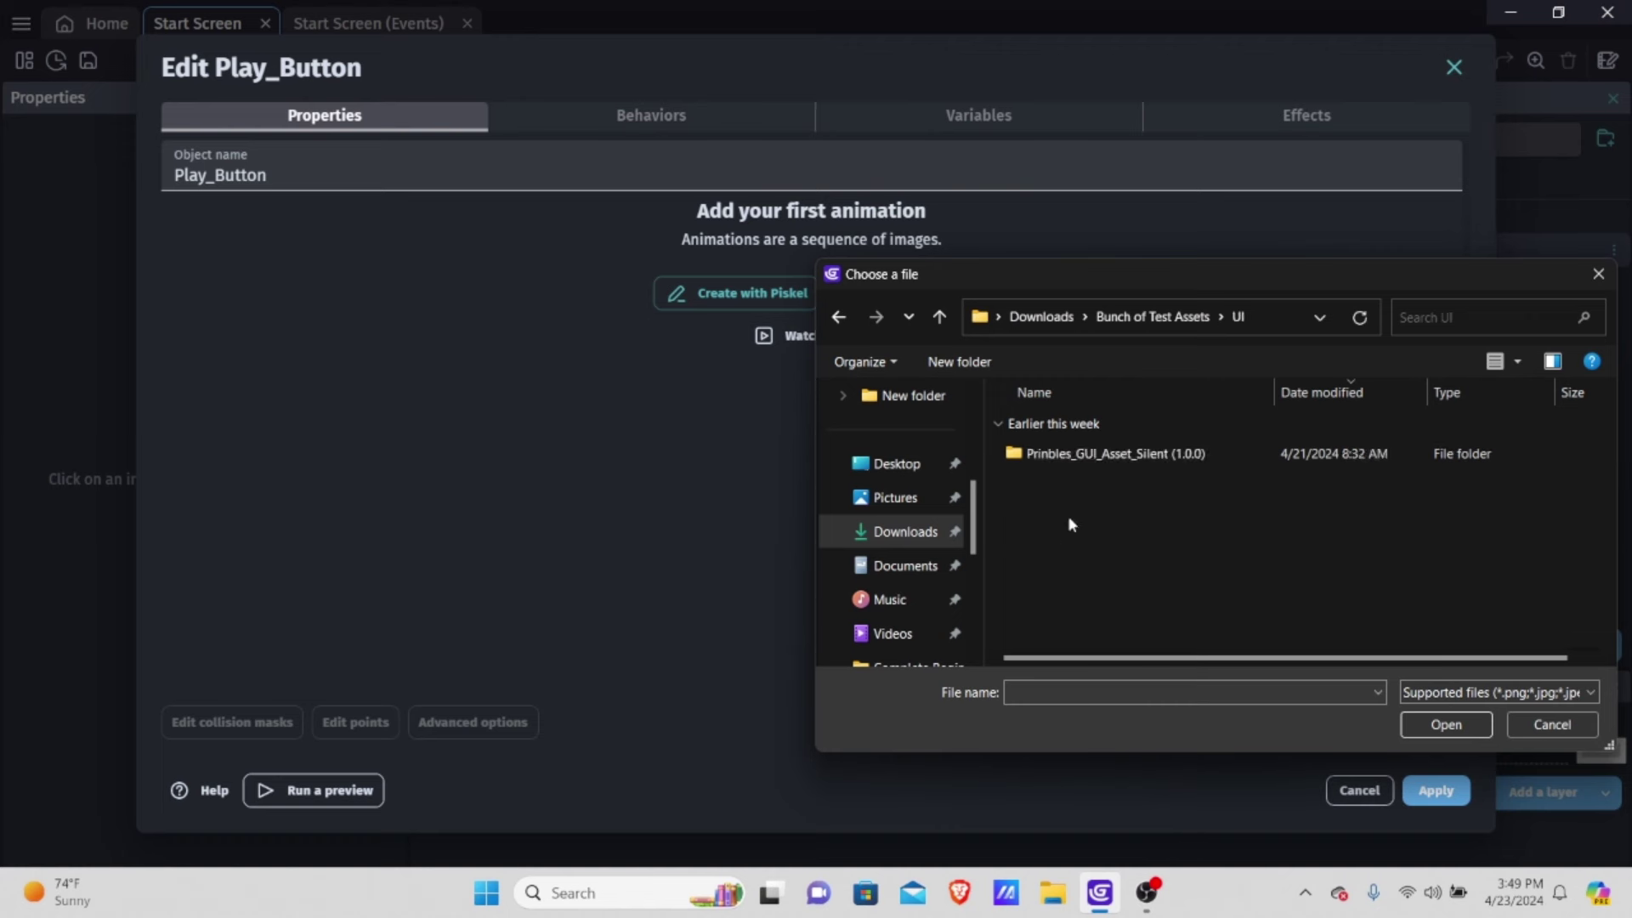
double_click(1082, 457)
double_click(1079, 455)
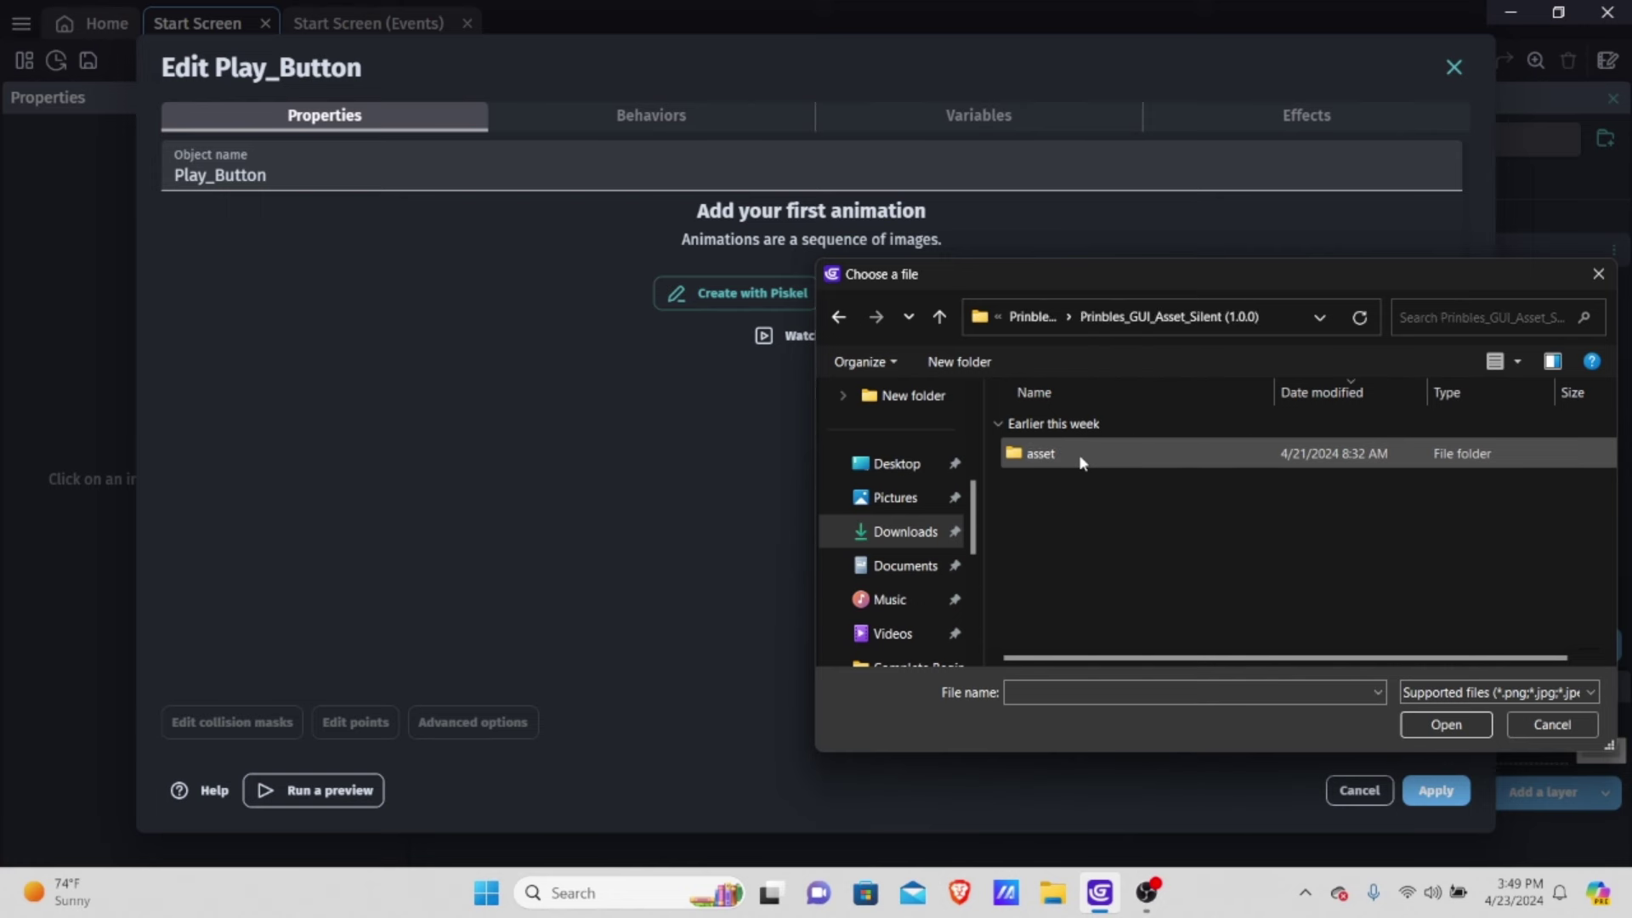
double_click(1067, 459)
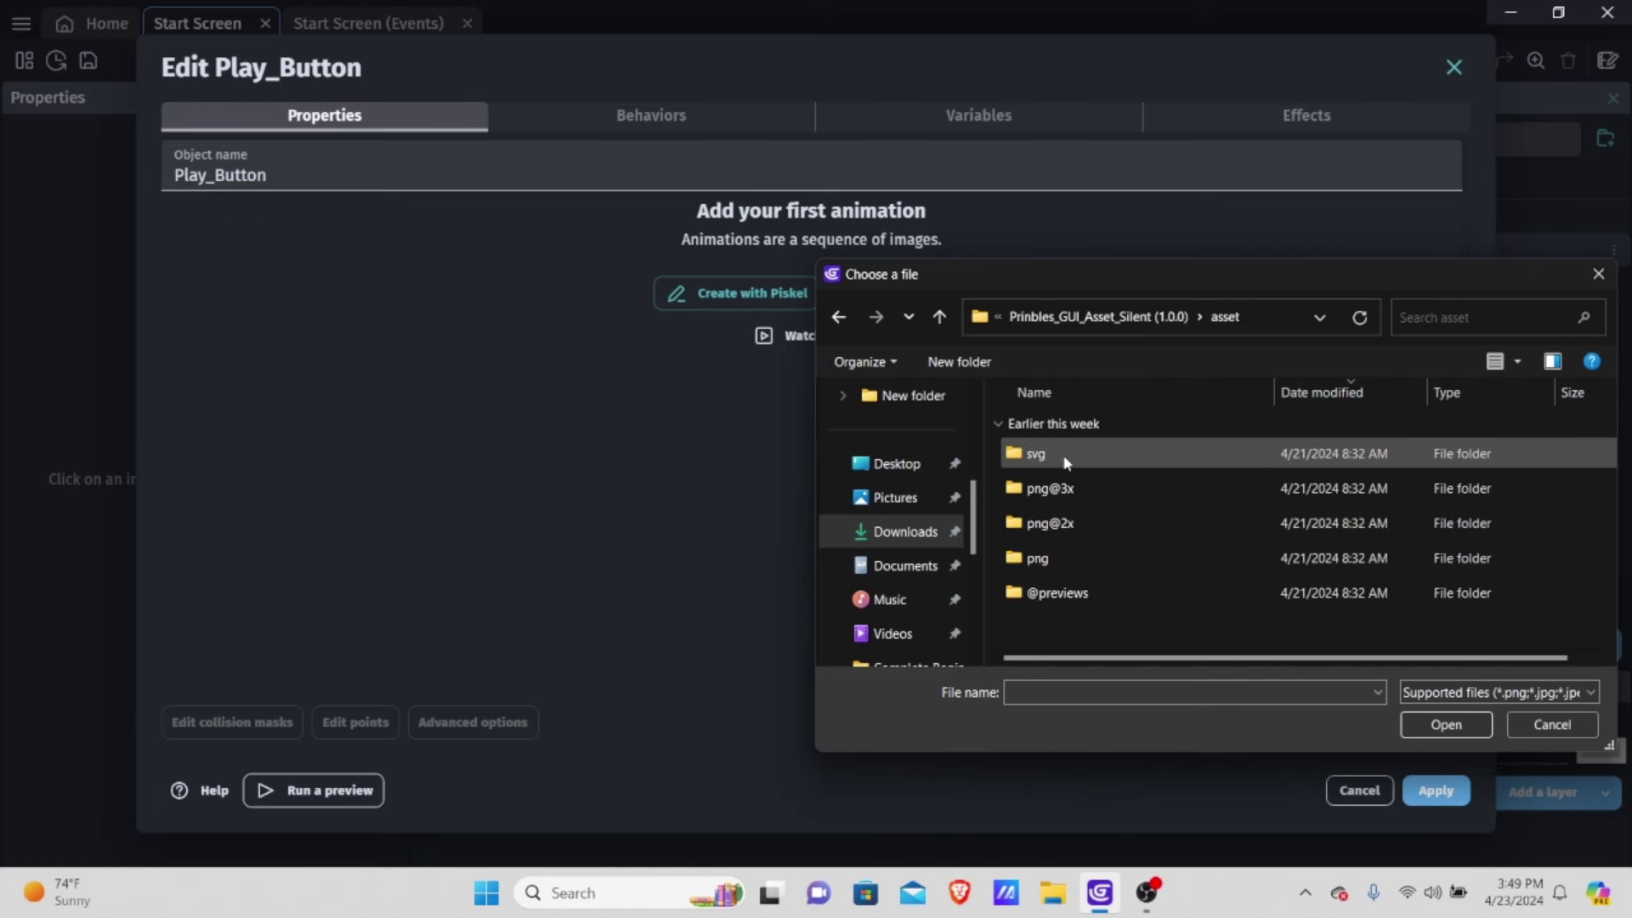
double_click(1078, 561)
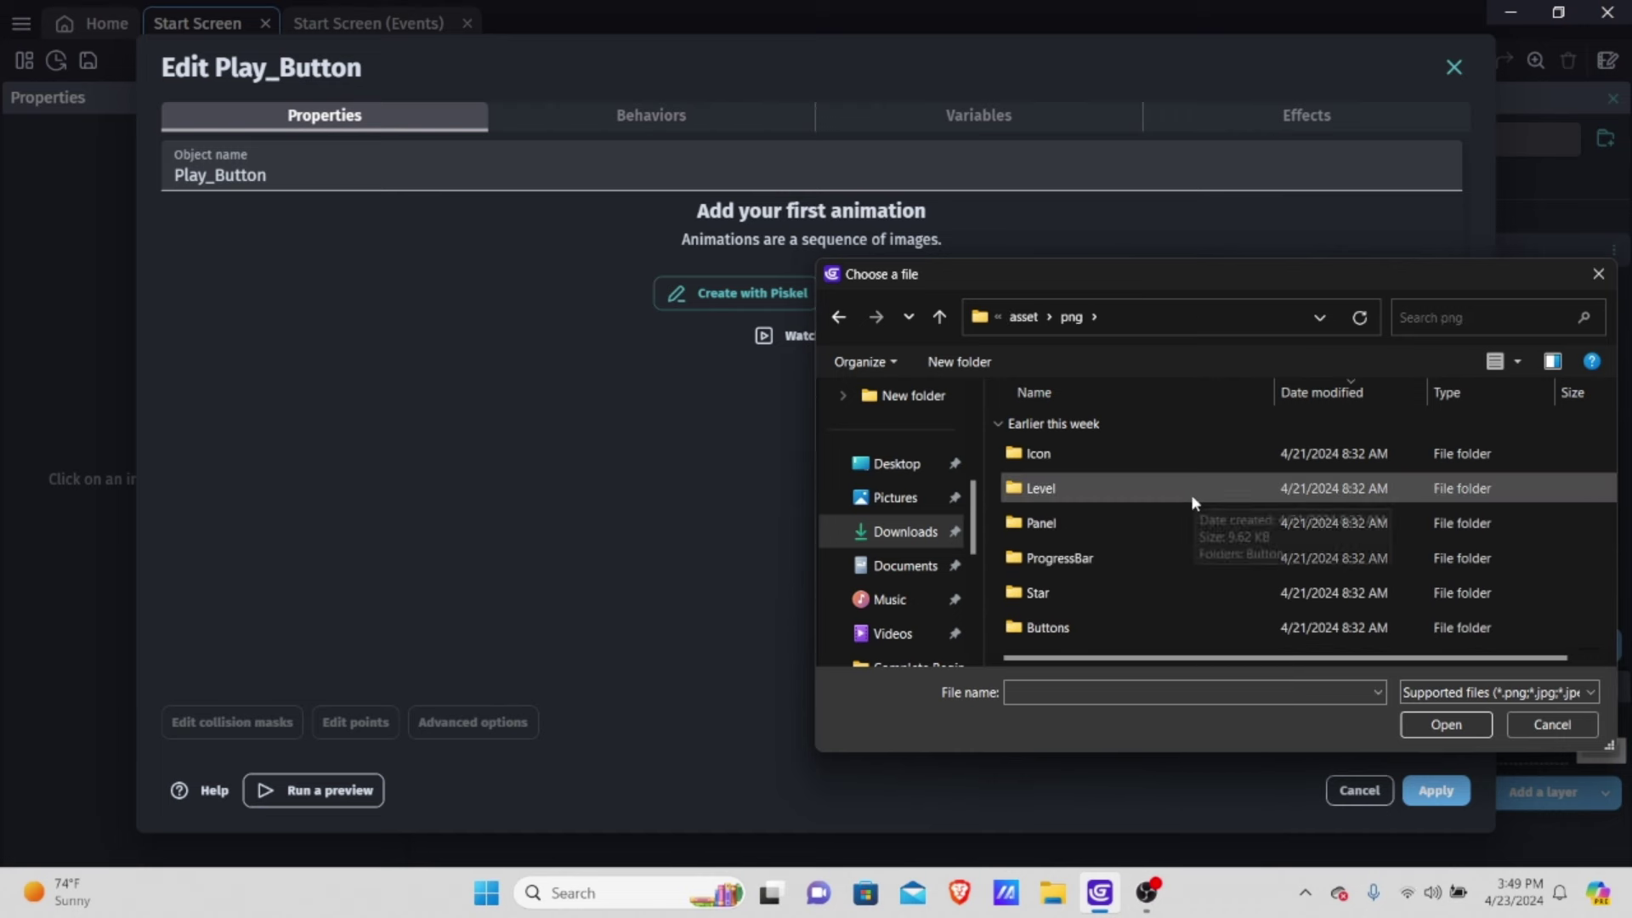
Import Default.png from Buttons > Rect-Medium > PlayIcon without copying it to the project folder, and apply the Play_Button changes
scroll(1067, 625, "right", 1)
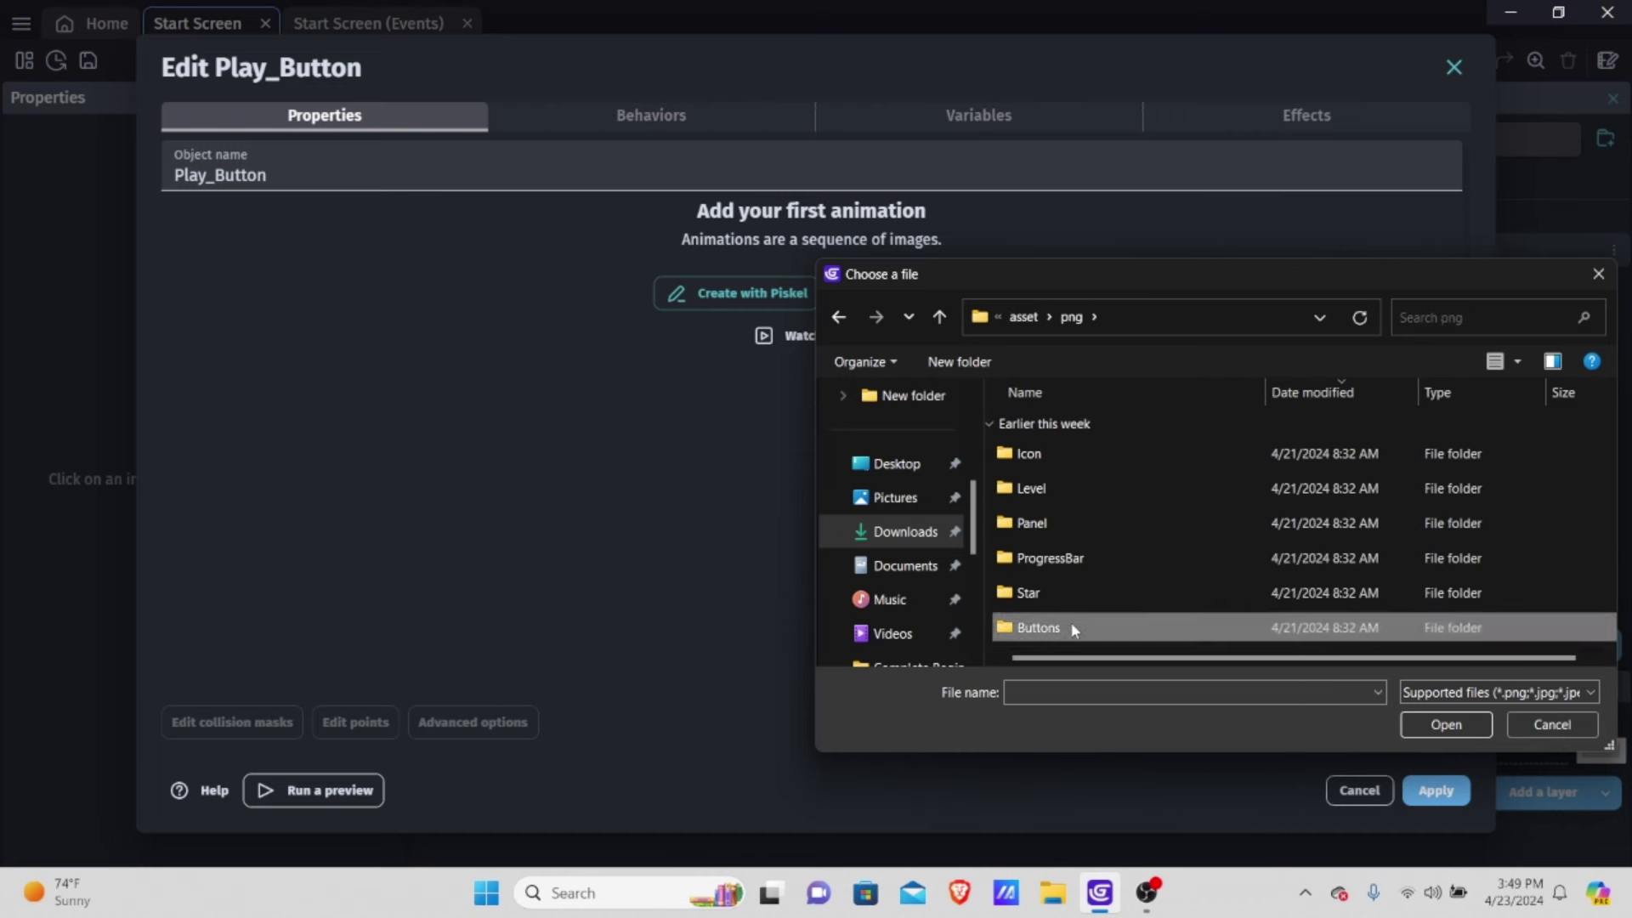
double_click(1071, 627)
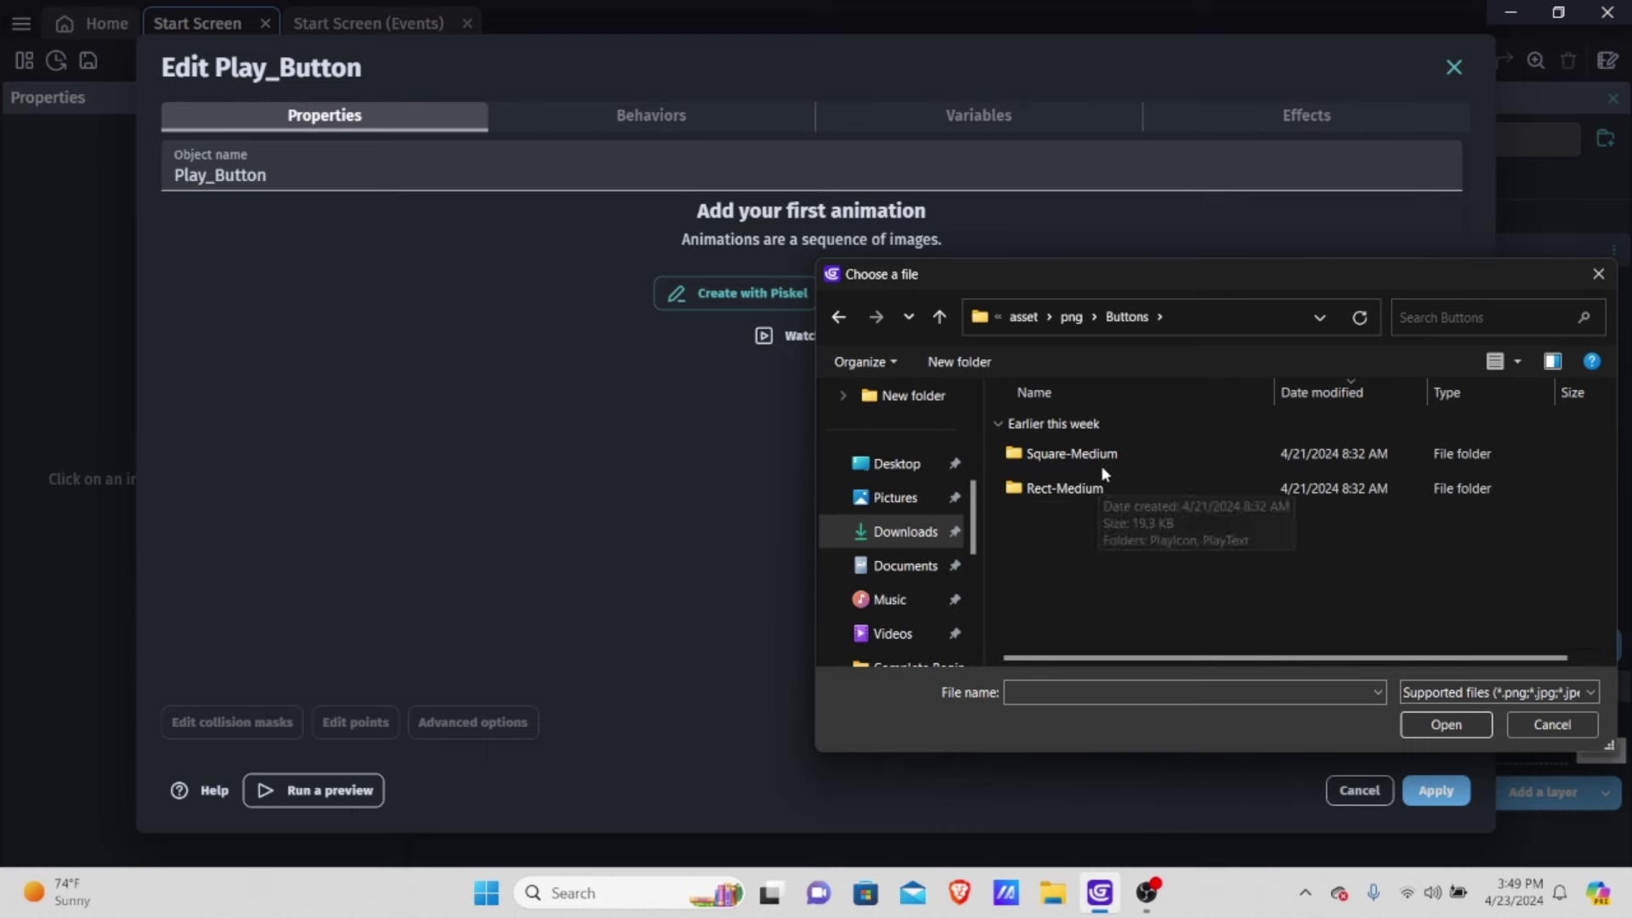
double_click(1107, 457)
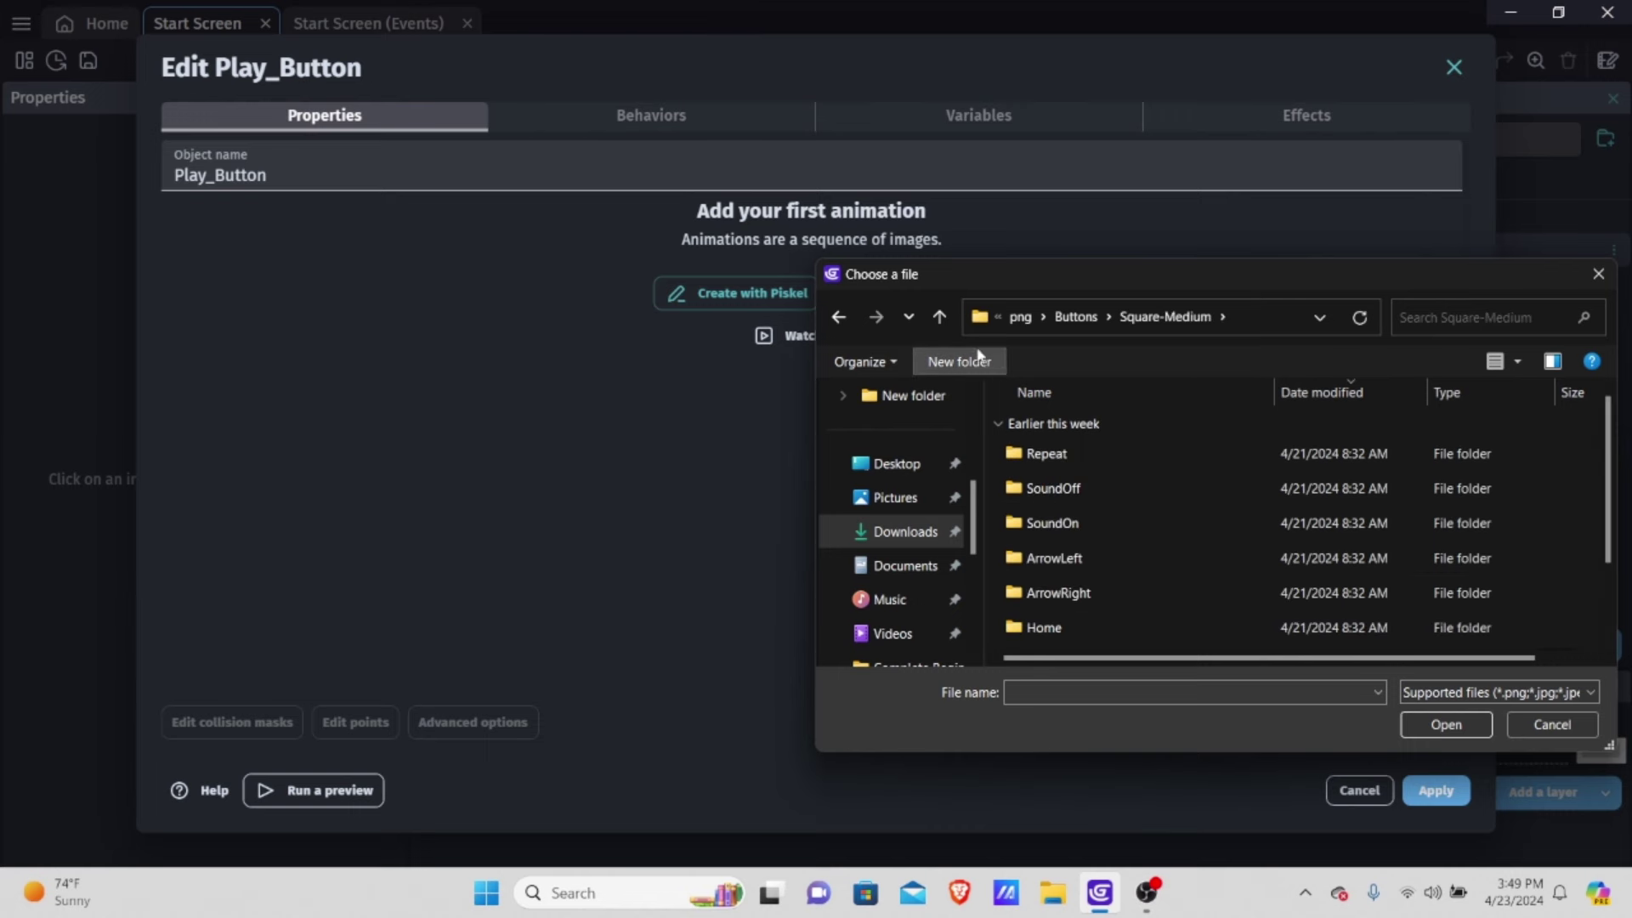
left_click(941, 318)
double_click(1088, 491)
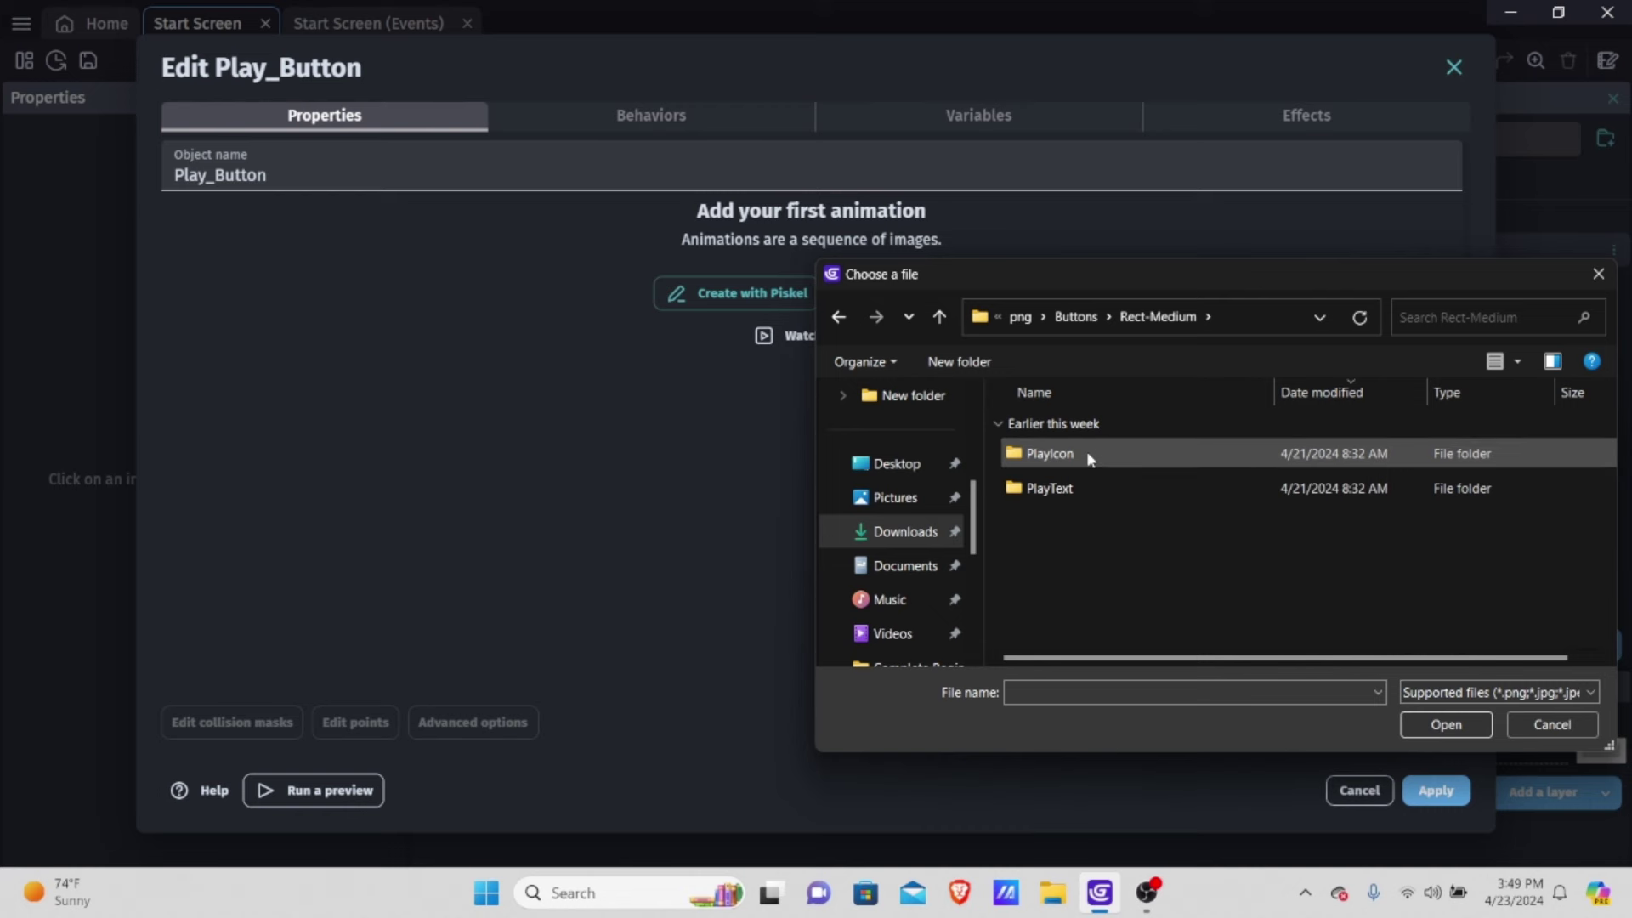
double_click(1088, 455)
double_click(1096, 450)
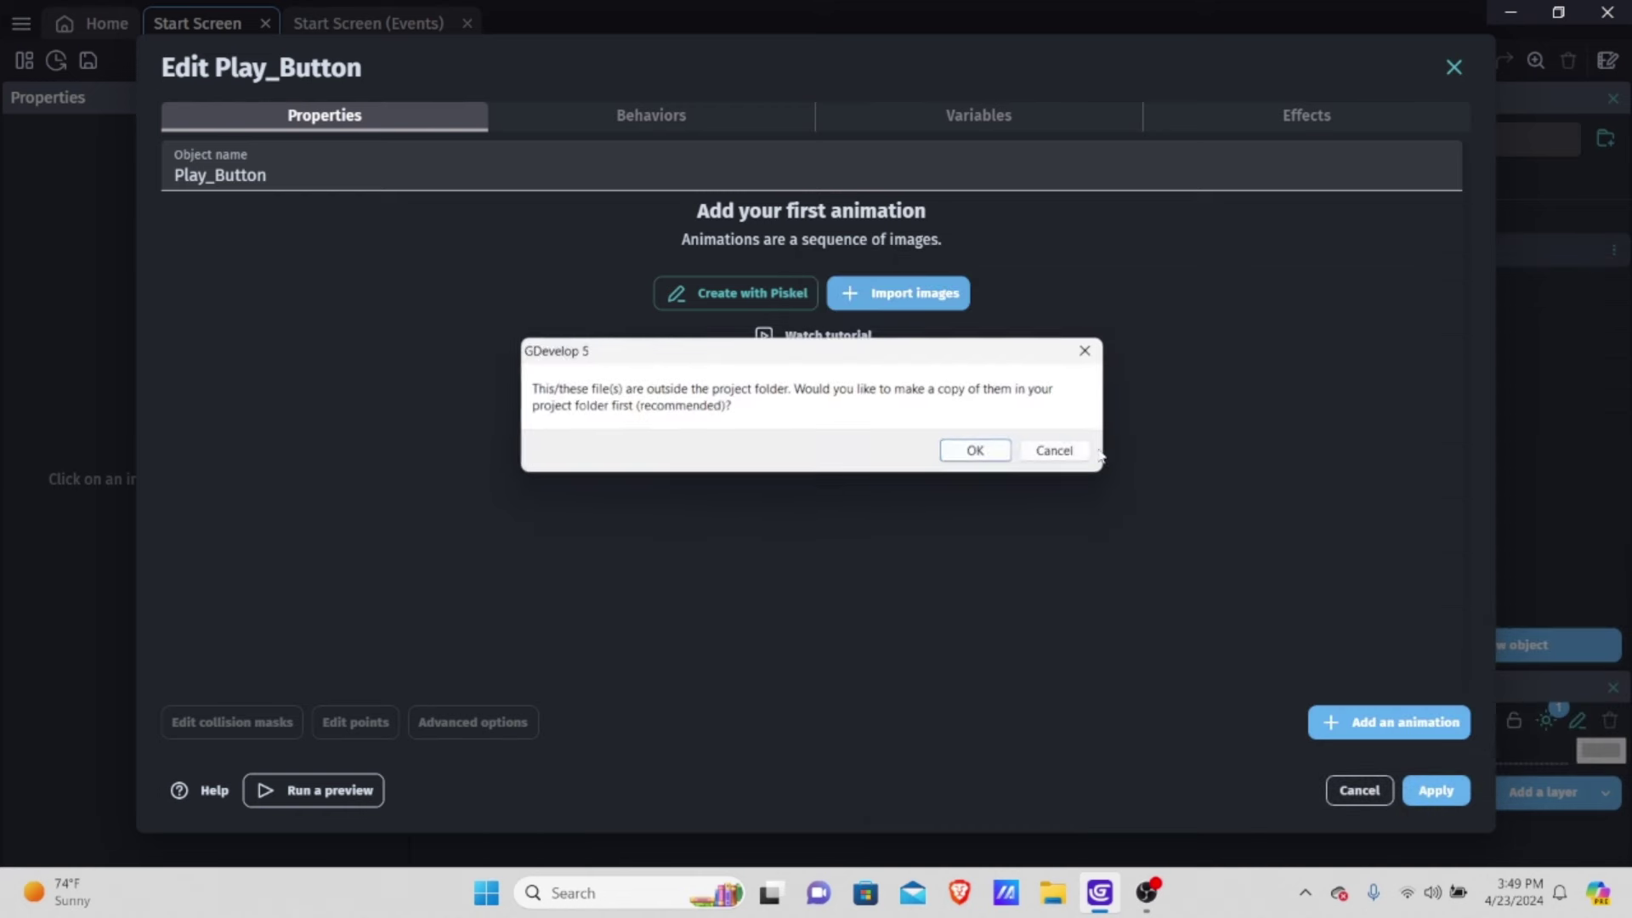
left_click(1041, 450)
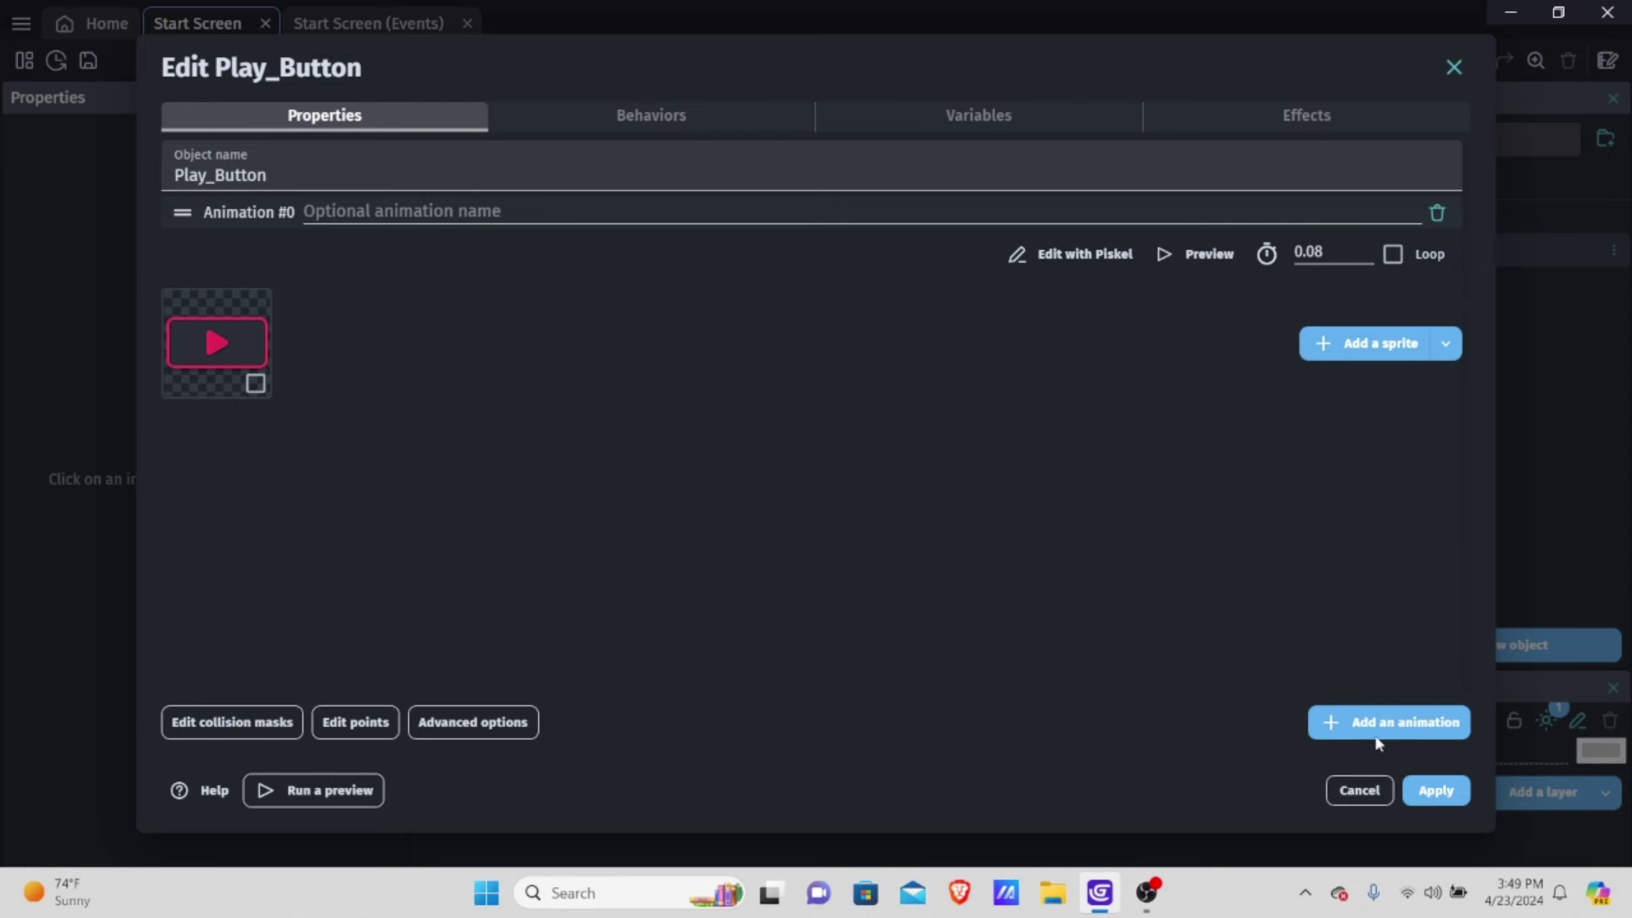
left_click(1437, 791)
Place a Play_Button instance near the centre of the scene at about X 549, Y 392
left_click_drag(1437, 251, 851, 405)
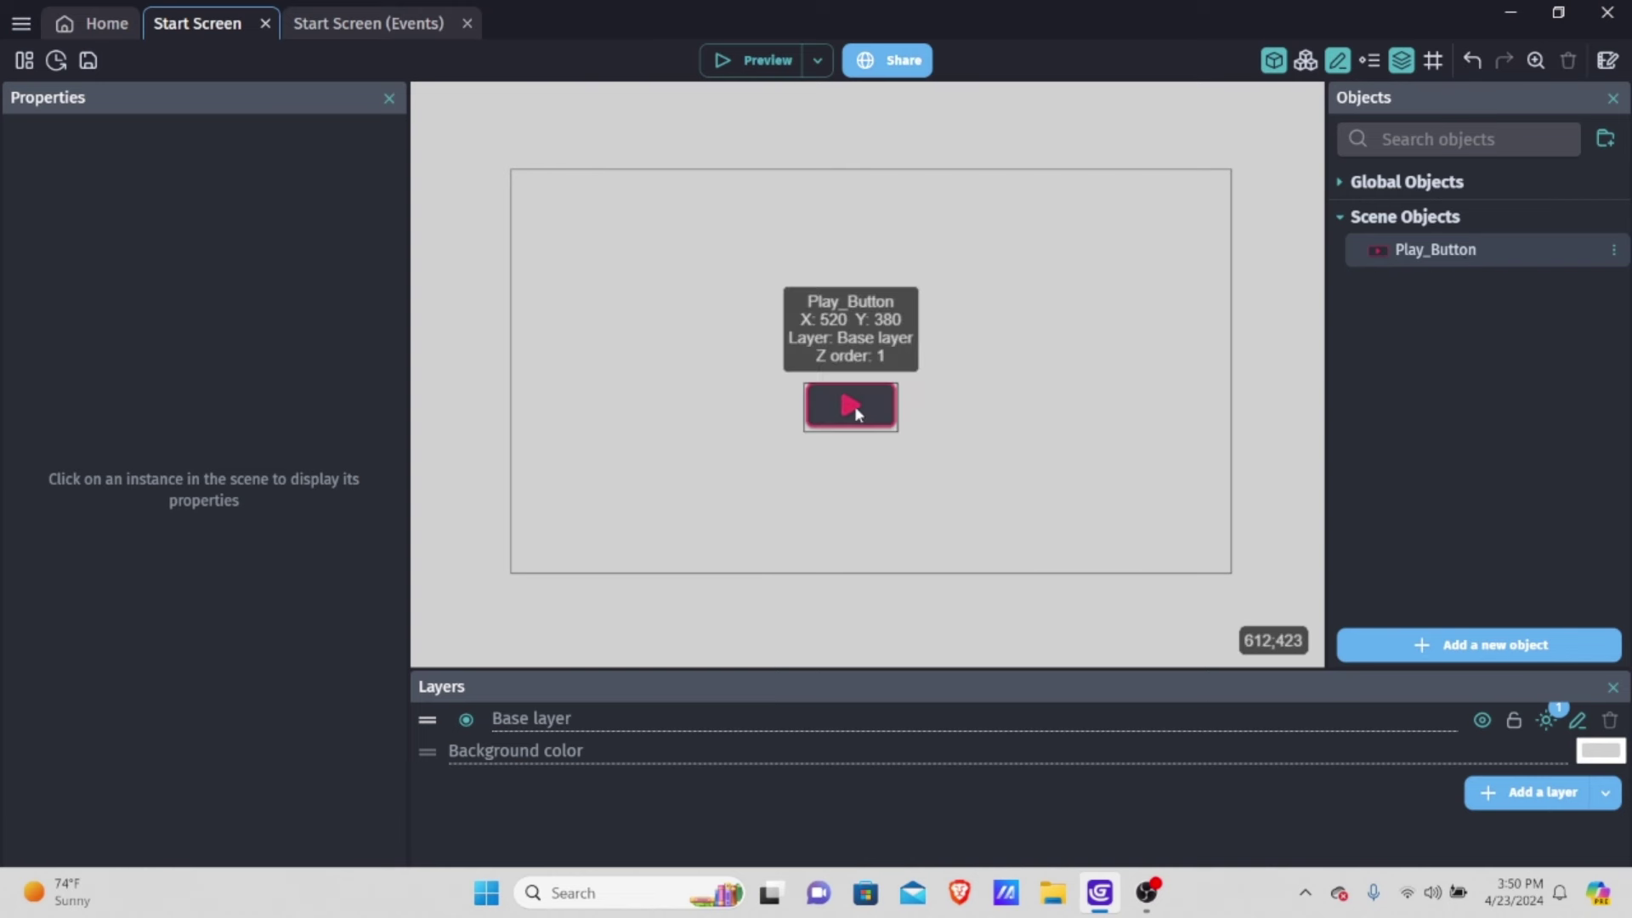
left_click_drag(855, 405, 873, 416)
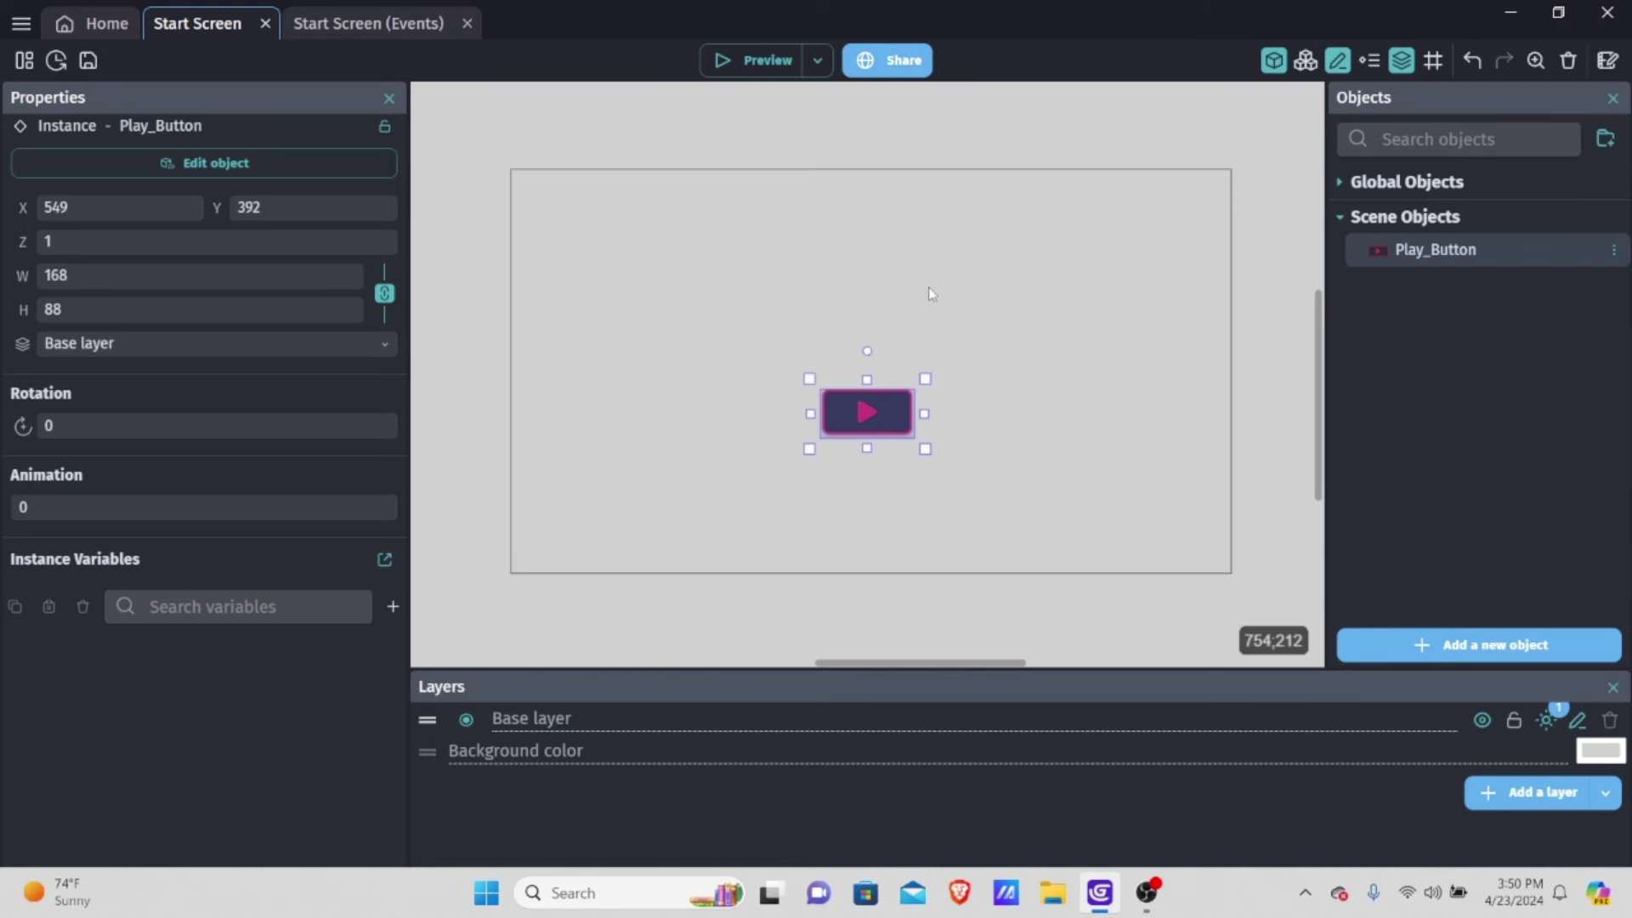
left_click(886, 343)
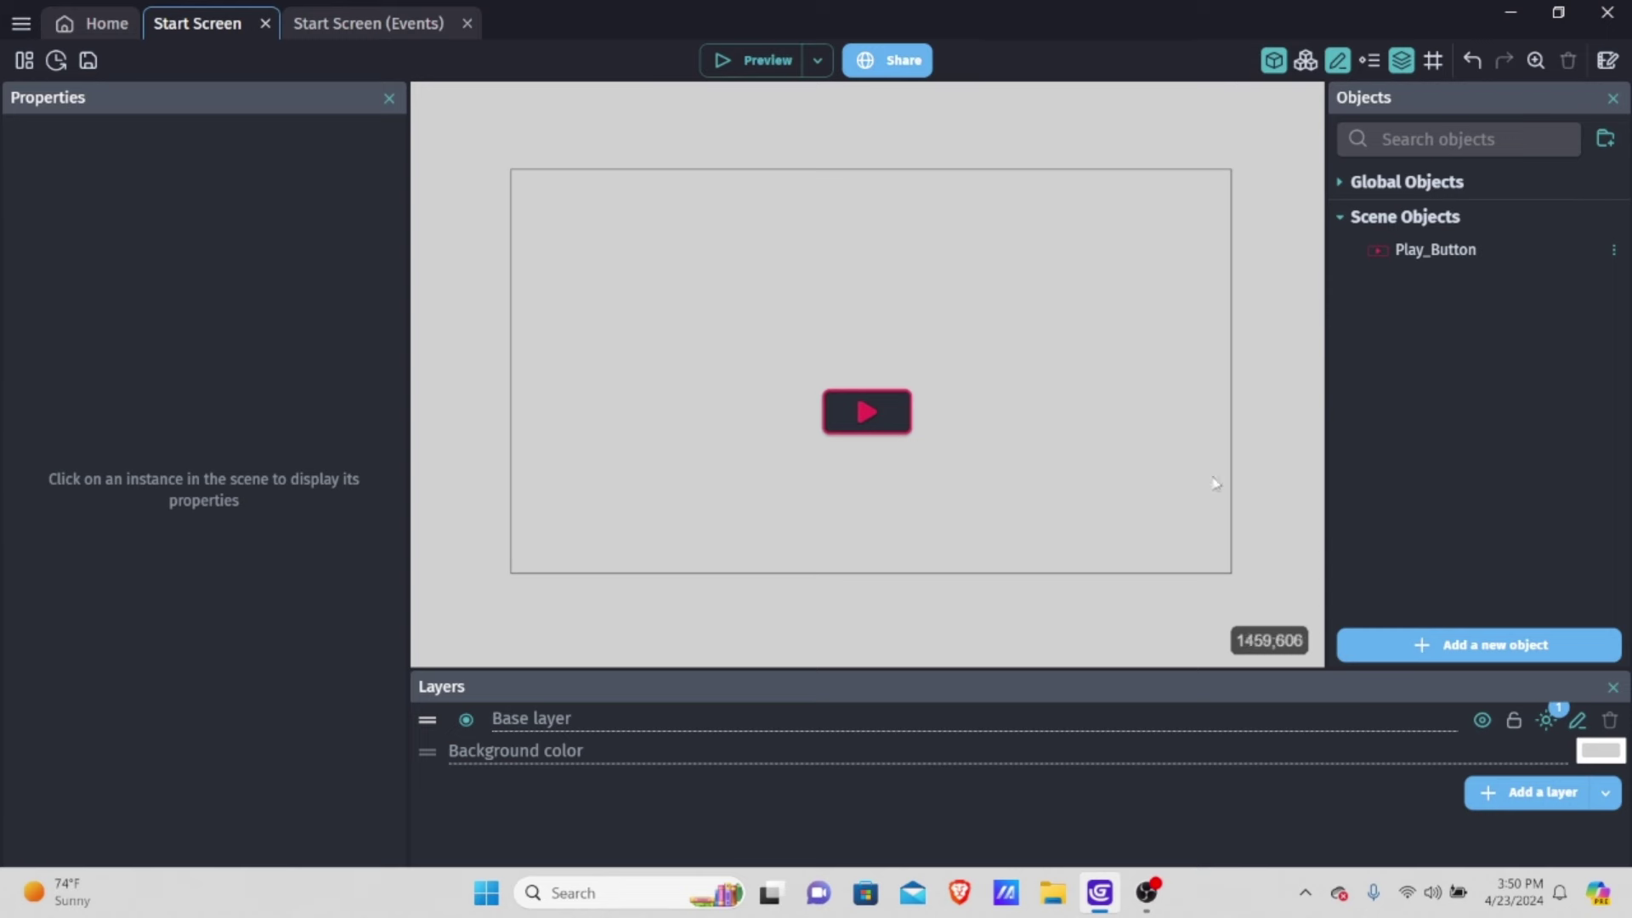
Search the extensions for "mouse helper", install the Cursor object extension in the project, and return to the scene
left_click(30, 61)
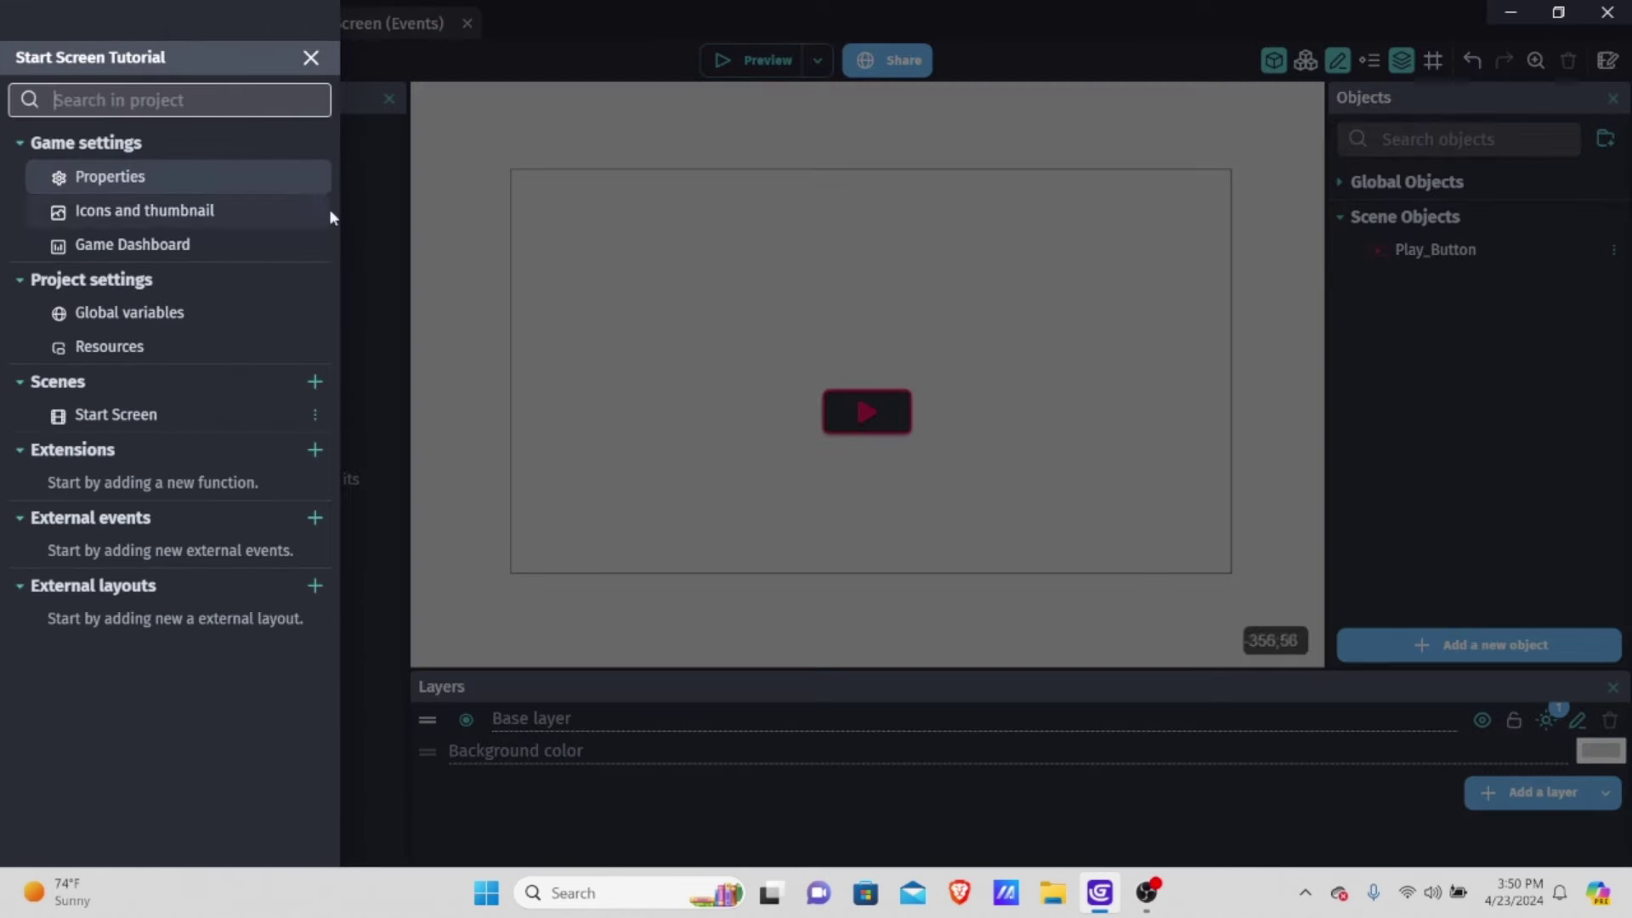
left_click(315, 450)
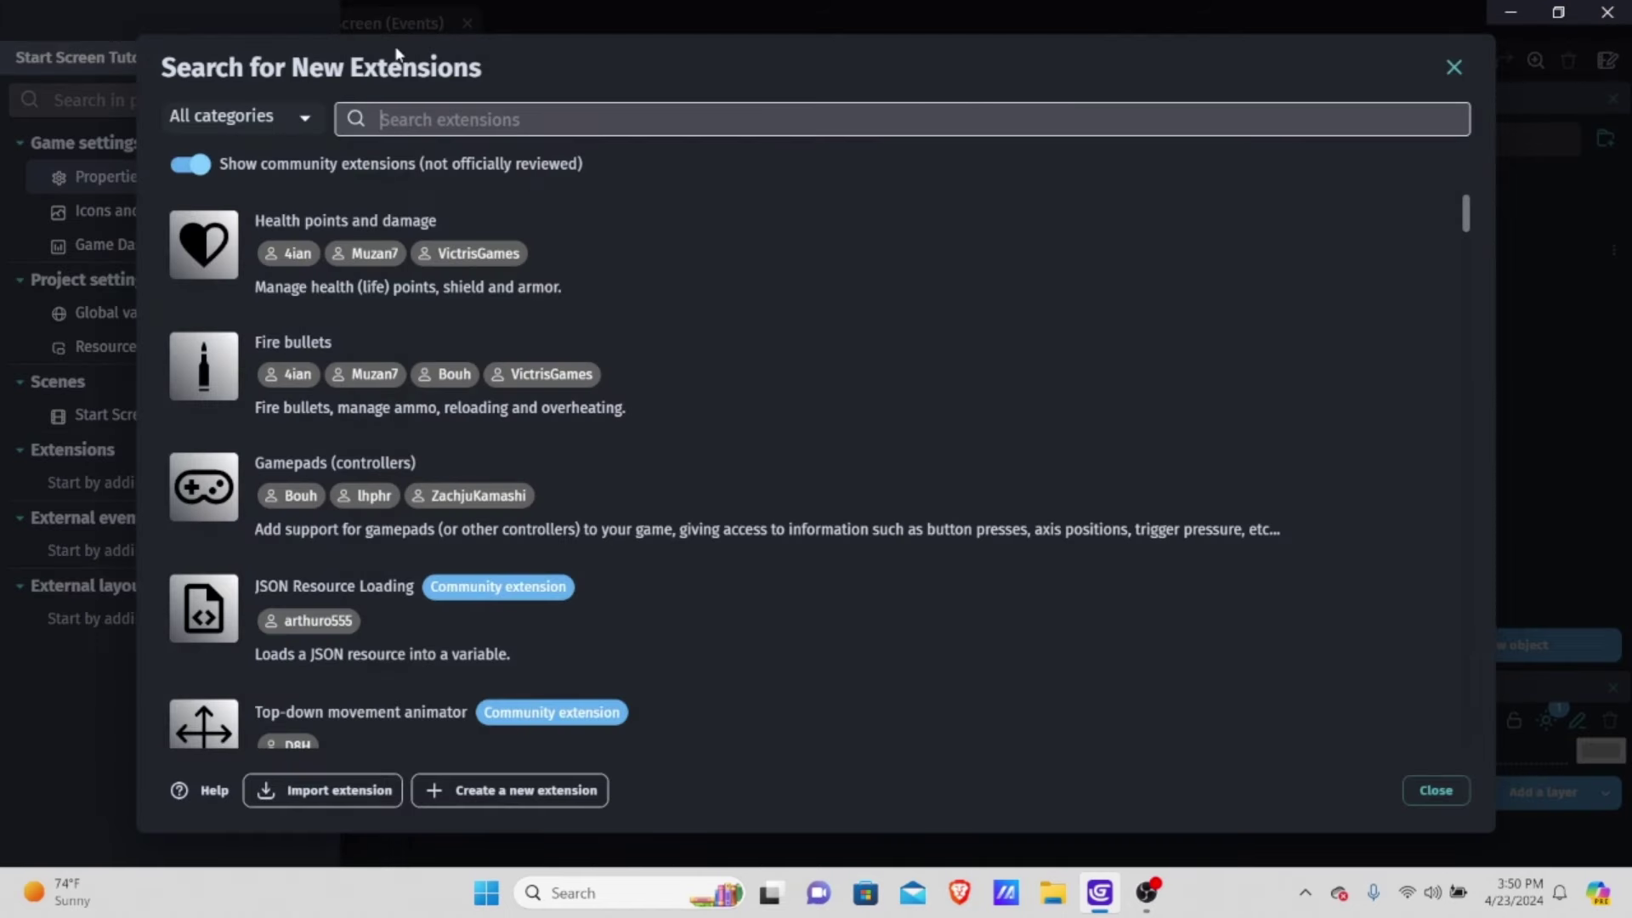
type("mouse")
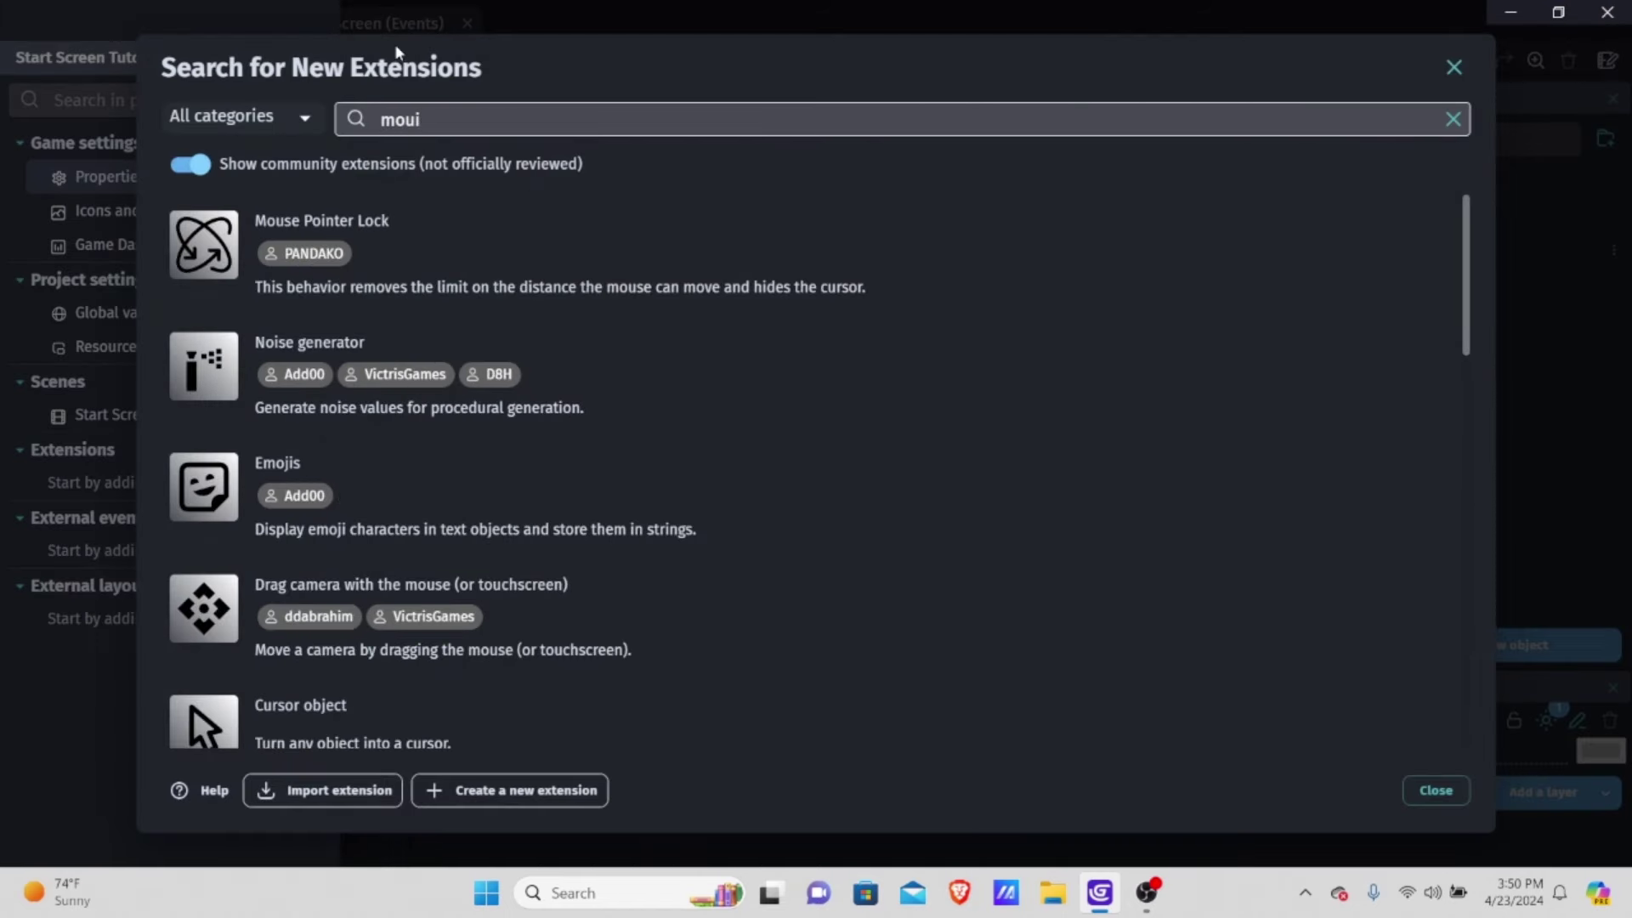
type(" helper")
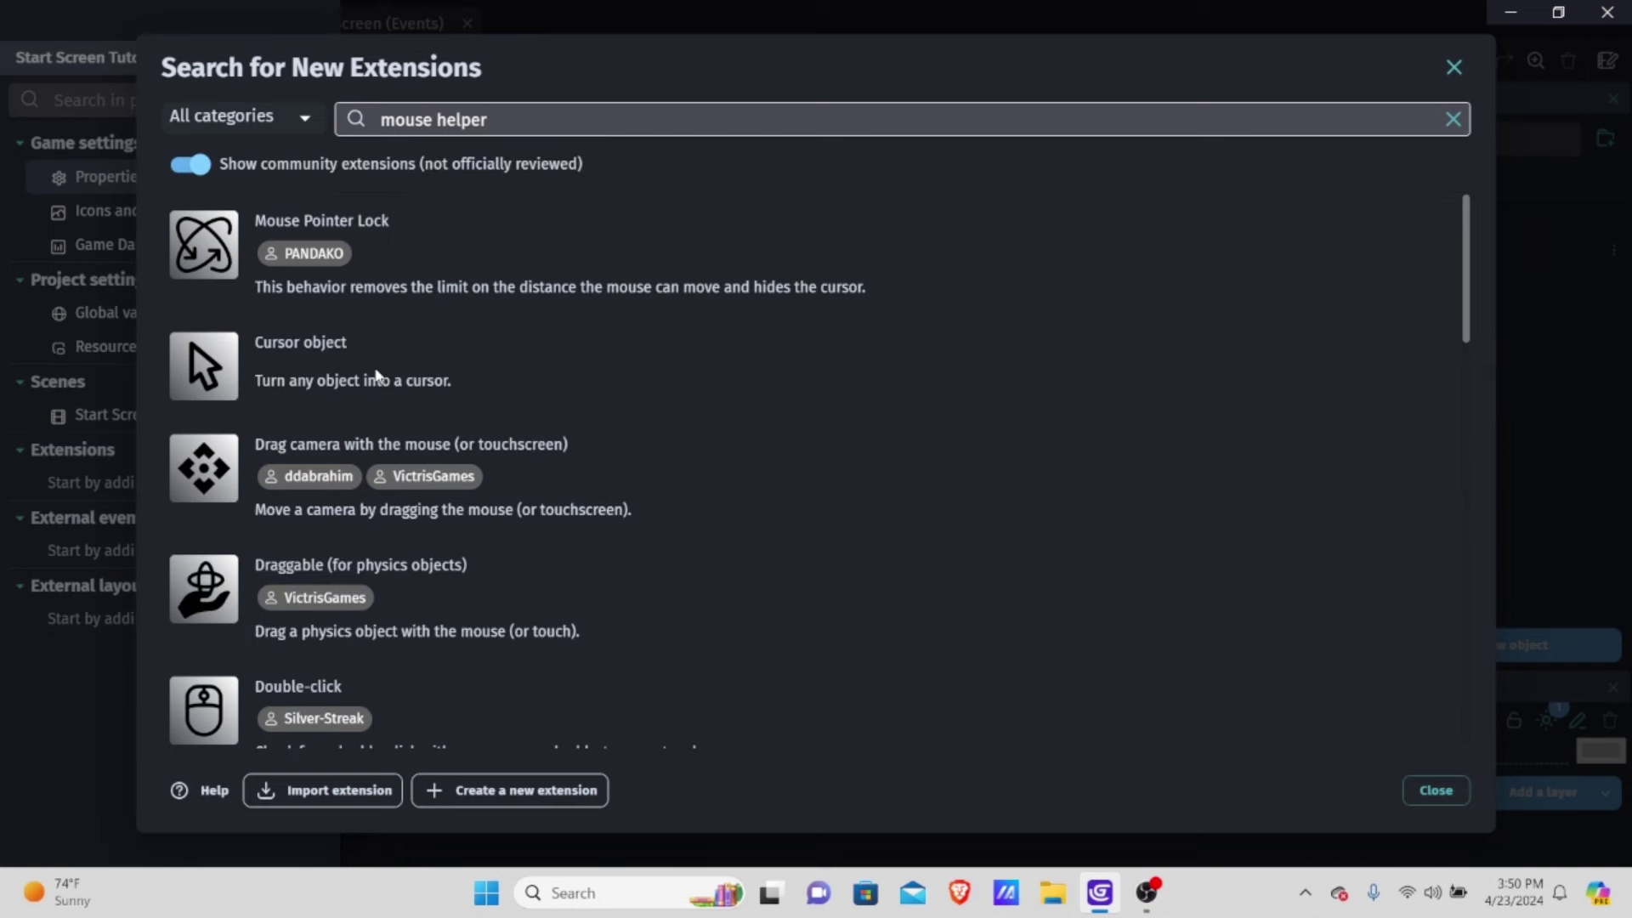
left_click(369, 374)
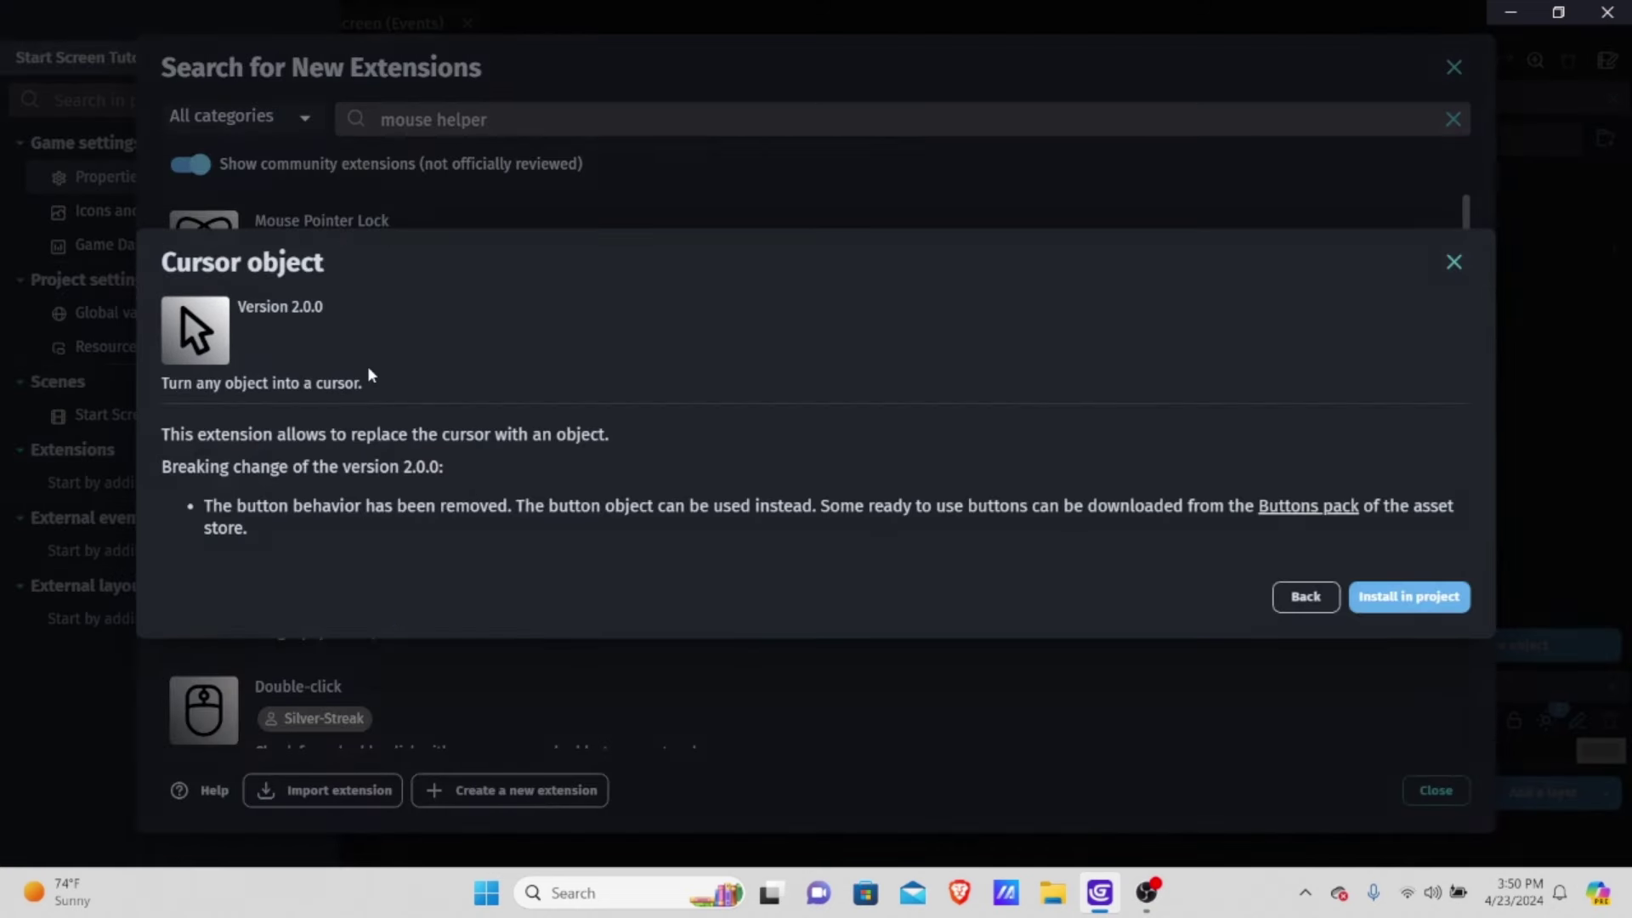
left_click(1412, 599)
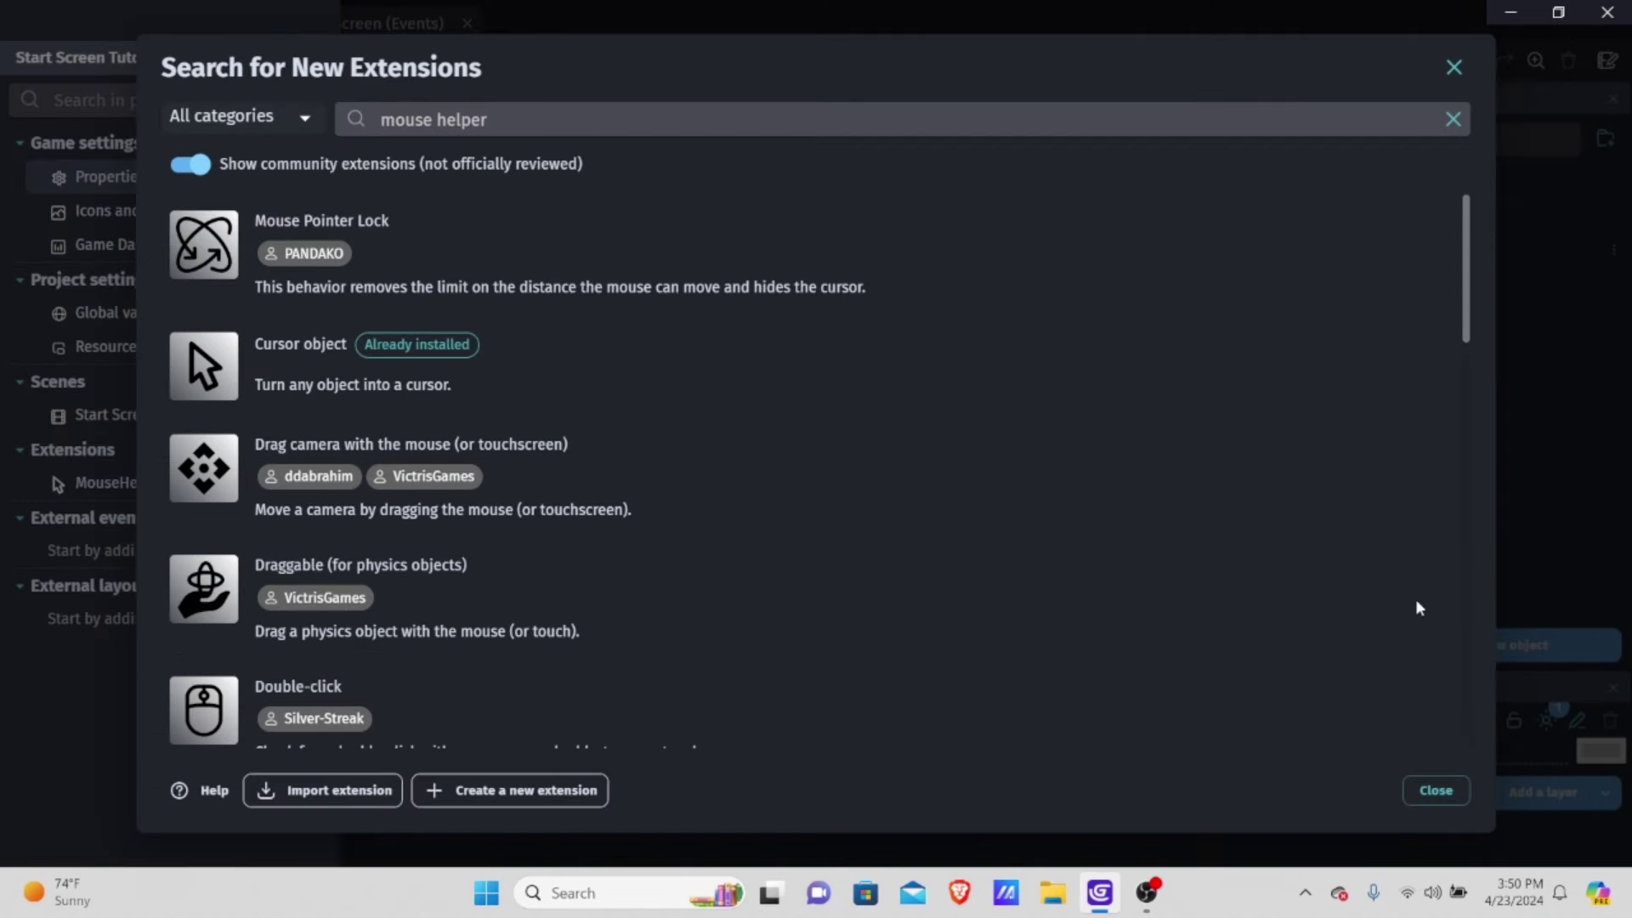
left_click(1426, 799)
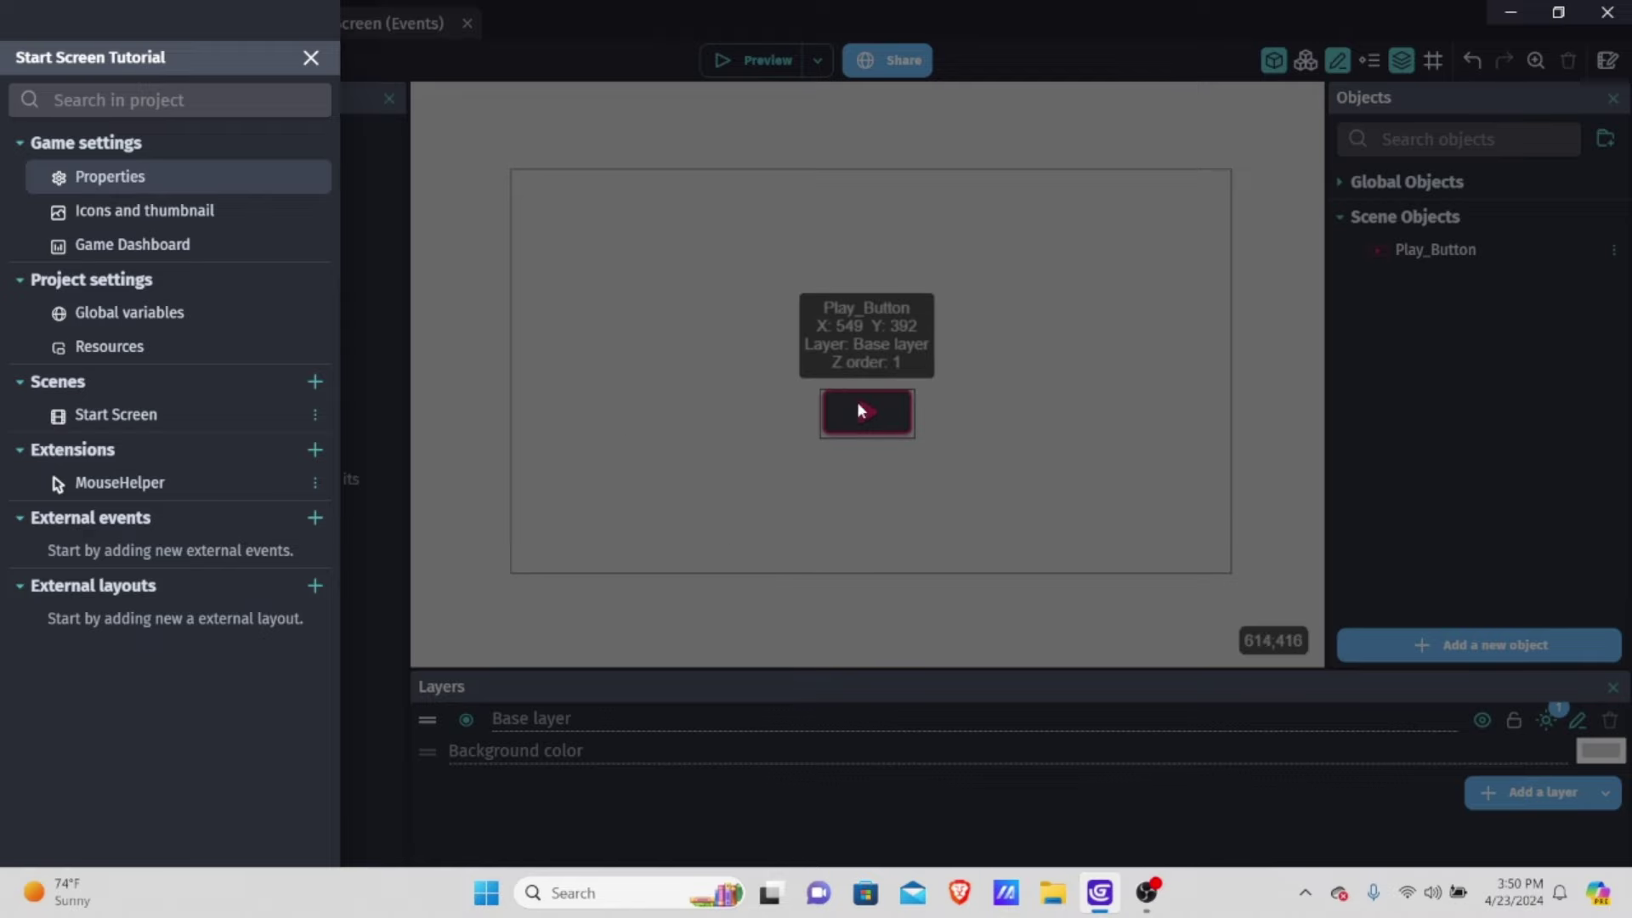
left_click(1305, 408)
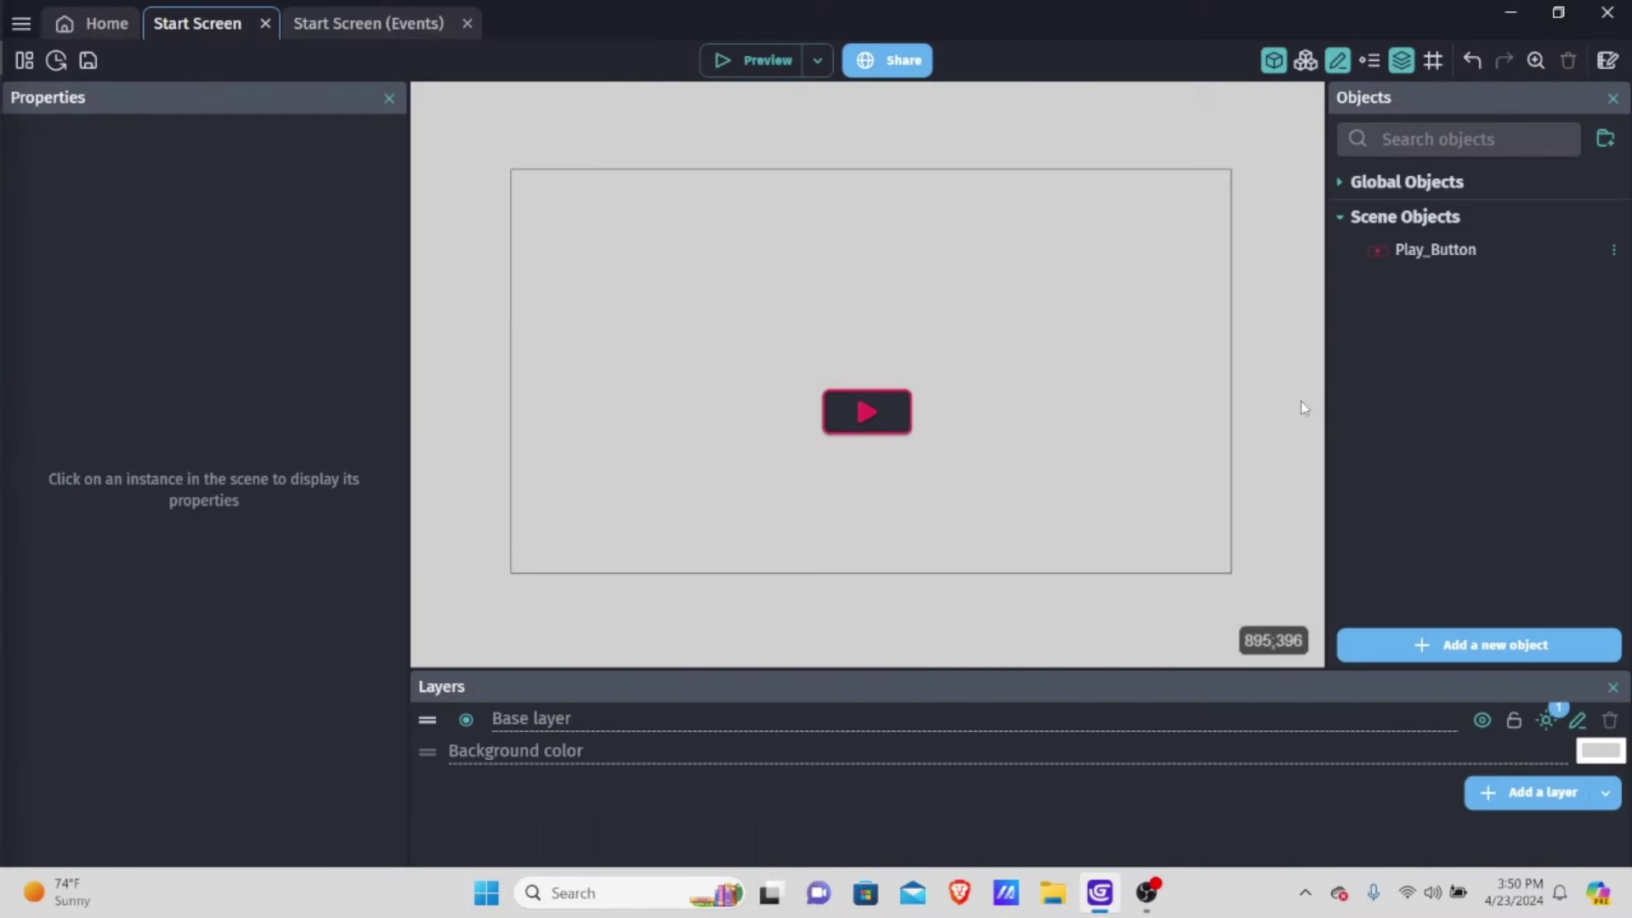
Add a new sprite object named Cursor and start its first animation with Piskel, closing the editor without drawing anything
left_click(1492, 645)
left_click(258, 213)
key("ctrl+a")
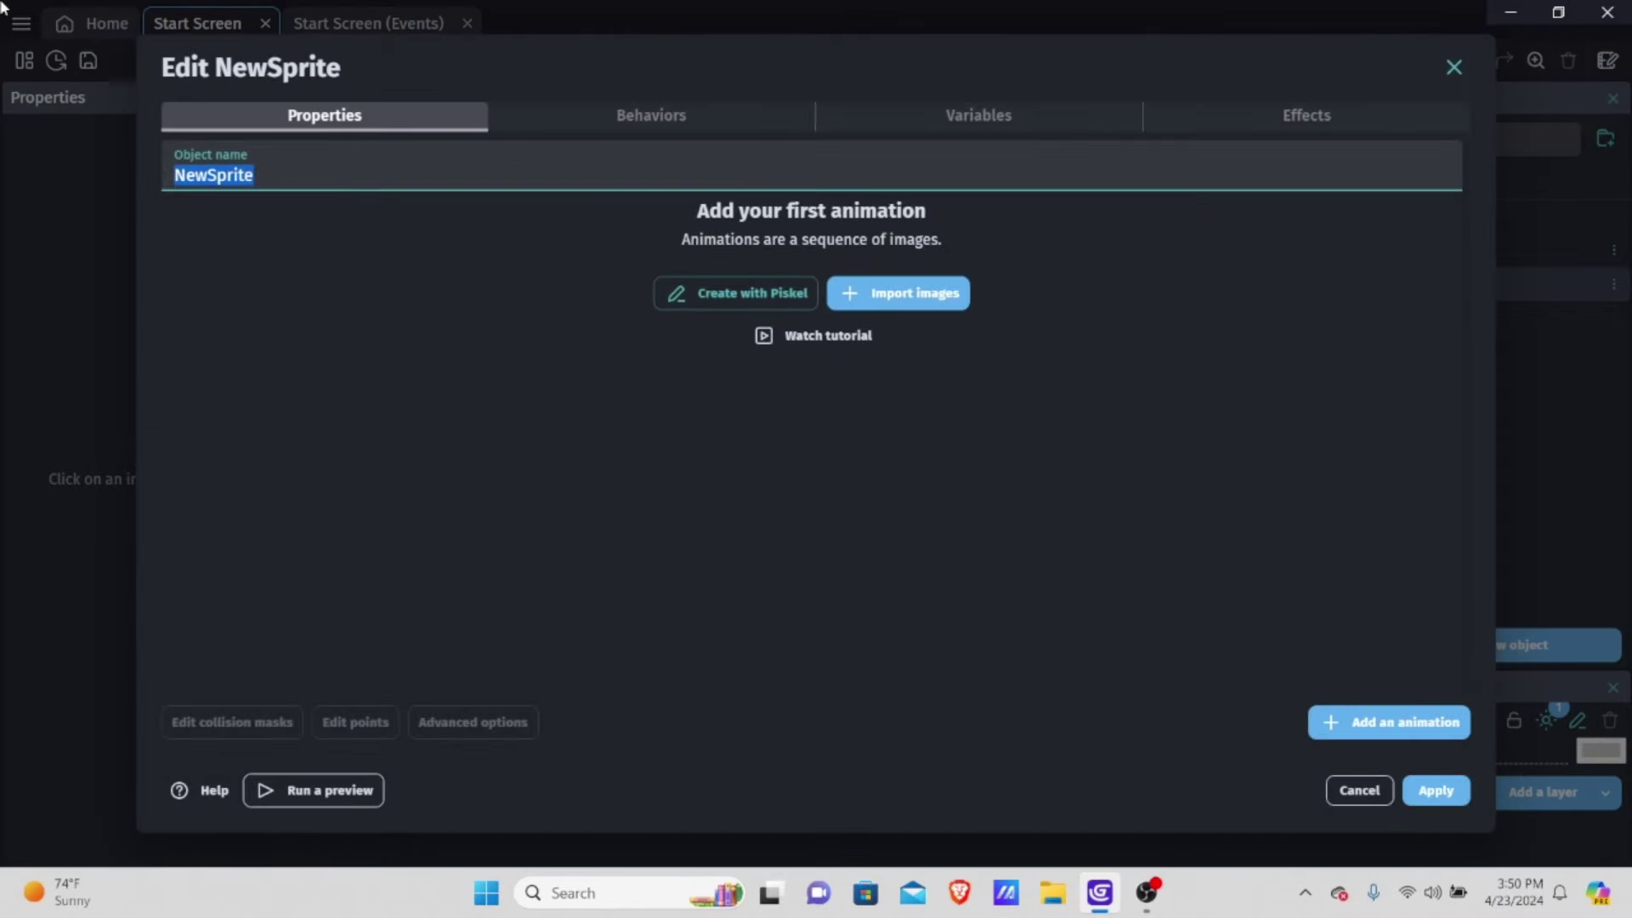
key("BackSpace")
key("Tab")
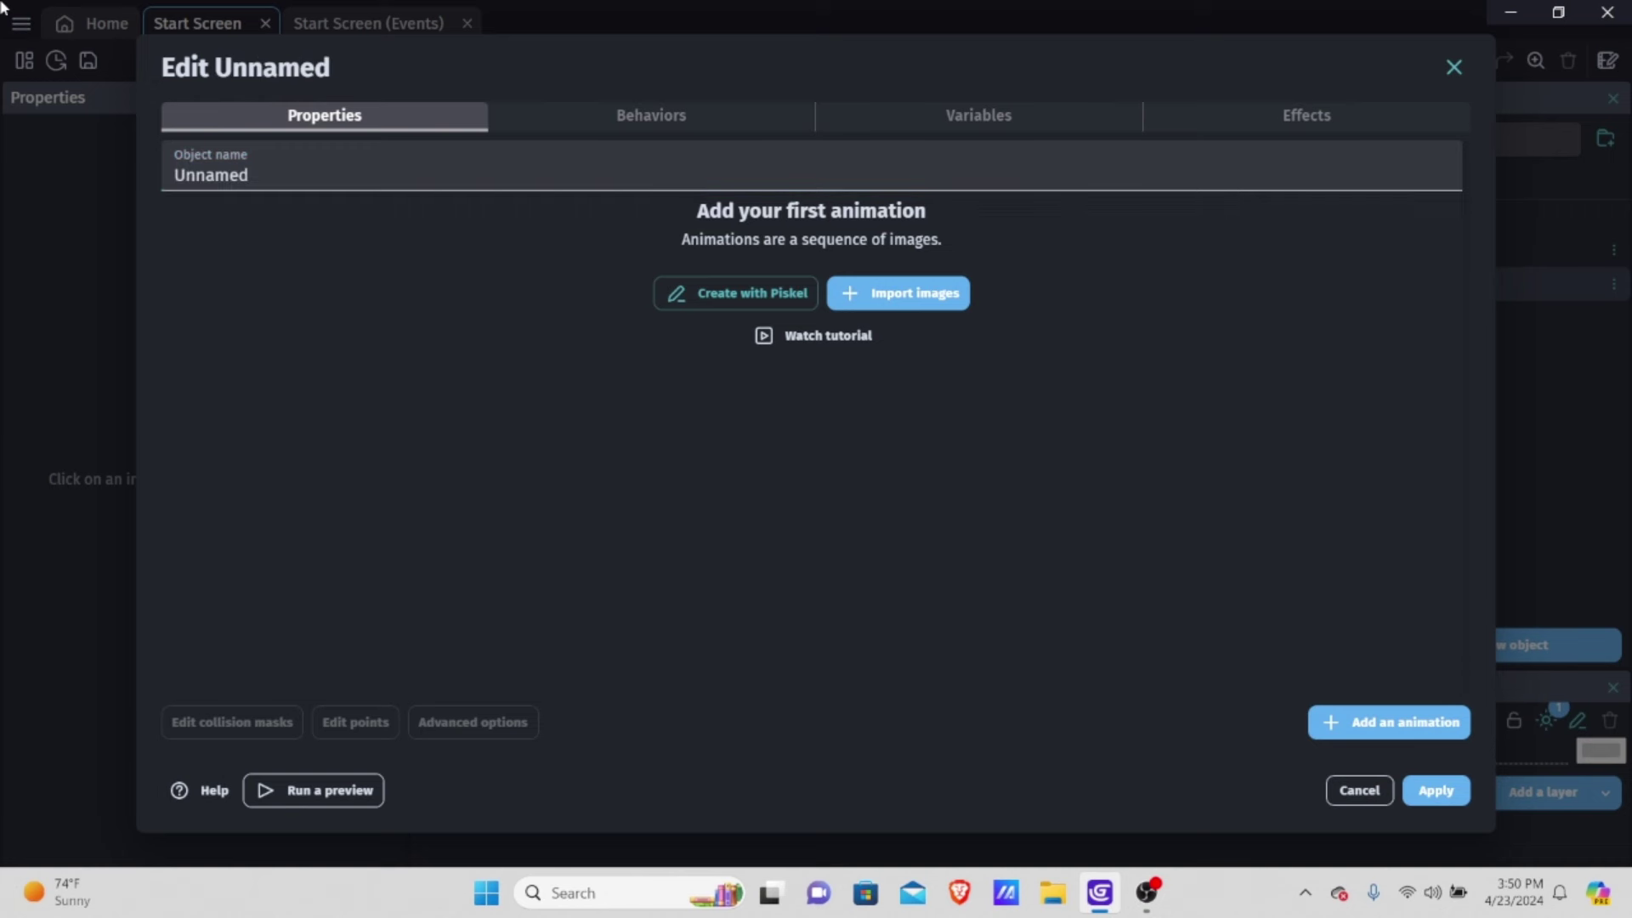
double_click(251, 179)
key("BackSpace")
type("Cursor")
key("BackSpace")
key("BackSpace")
type("otr")
key("BackSpace")
key("BackSpace")
type("r")
left_click(731, 294)
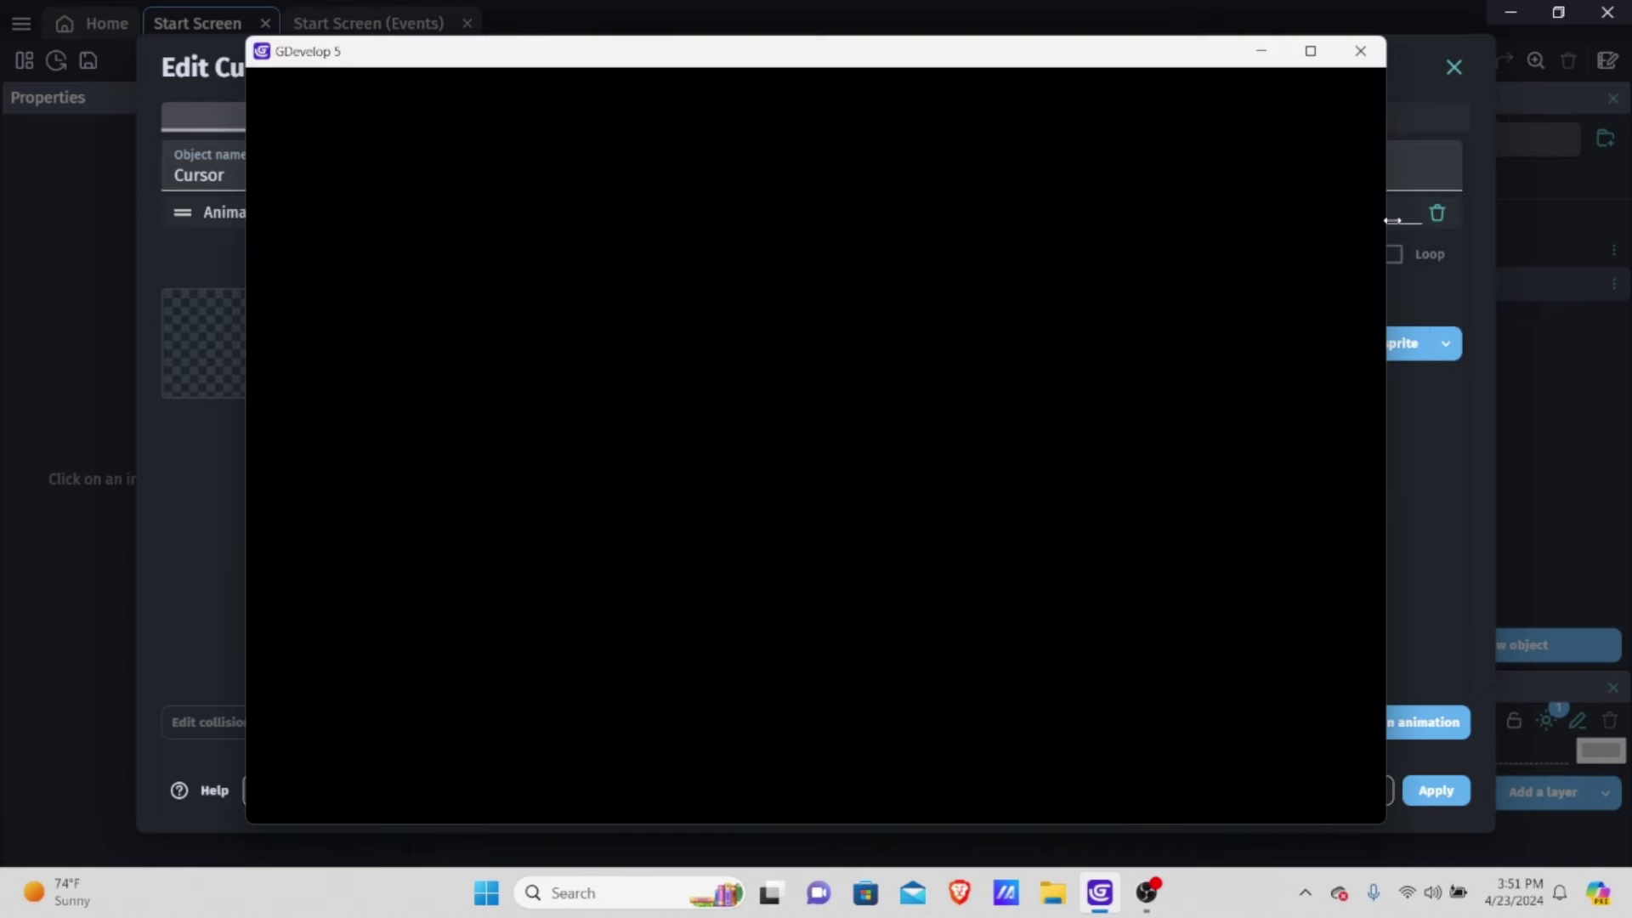
left_click(1361, 54)
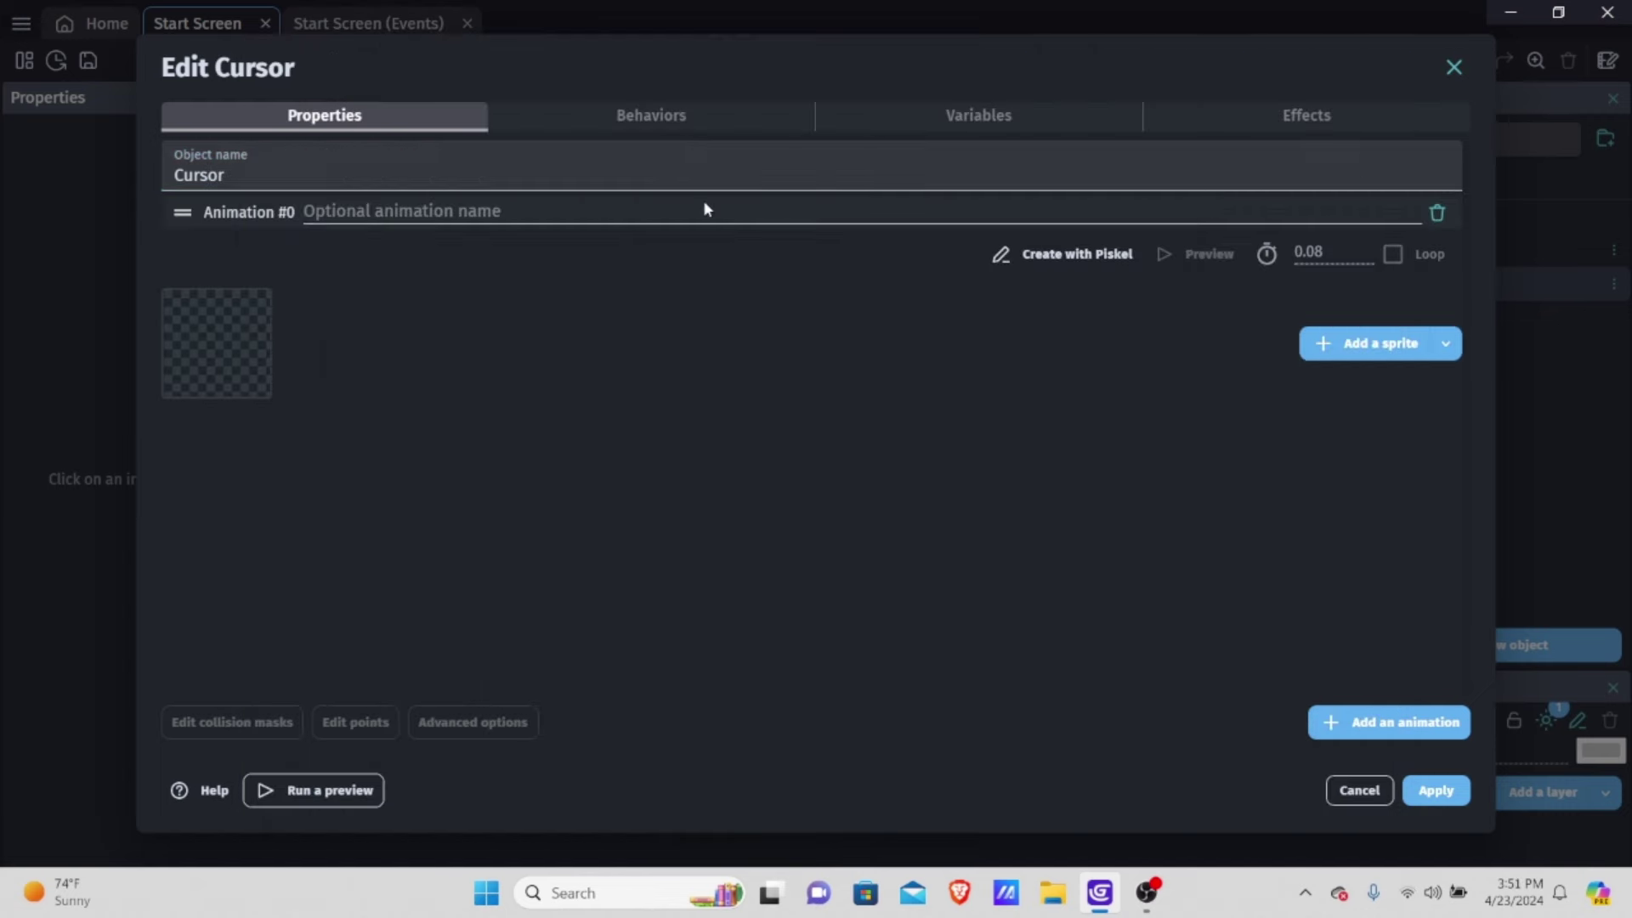
Search the asset store for "cursor" and add Mouse Cursor.png as the sprite for the Cursor object's animation
left_click(1443, 356)
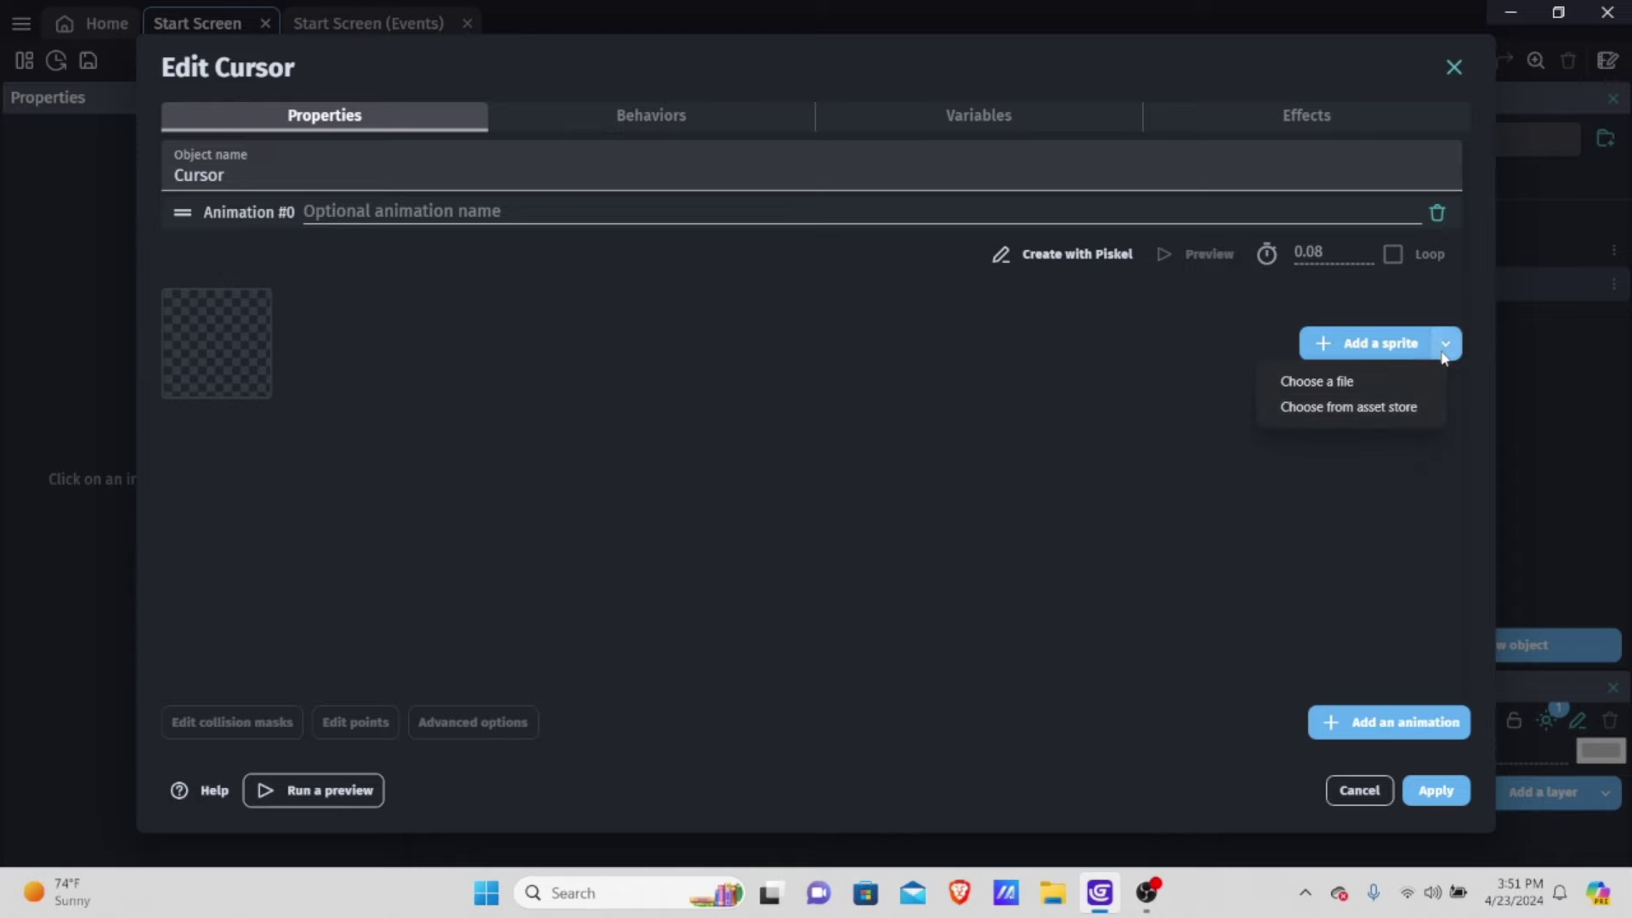
left_click(1369, 407)
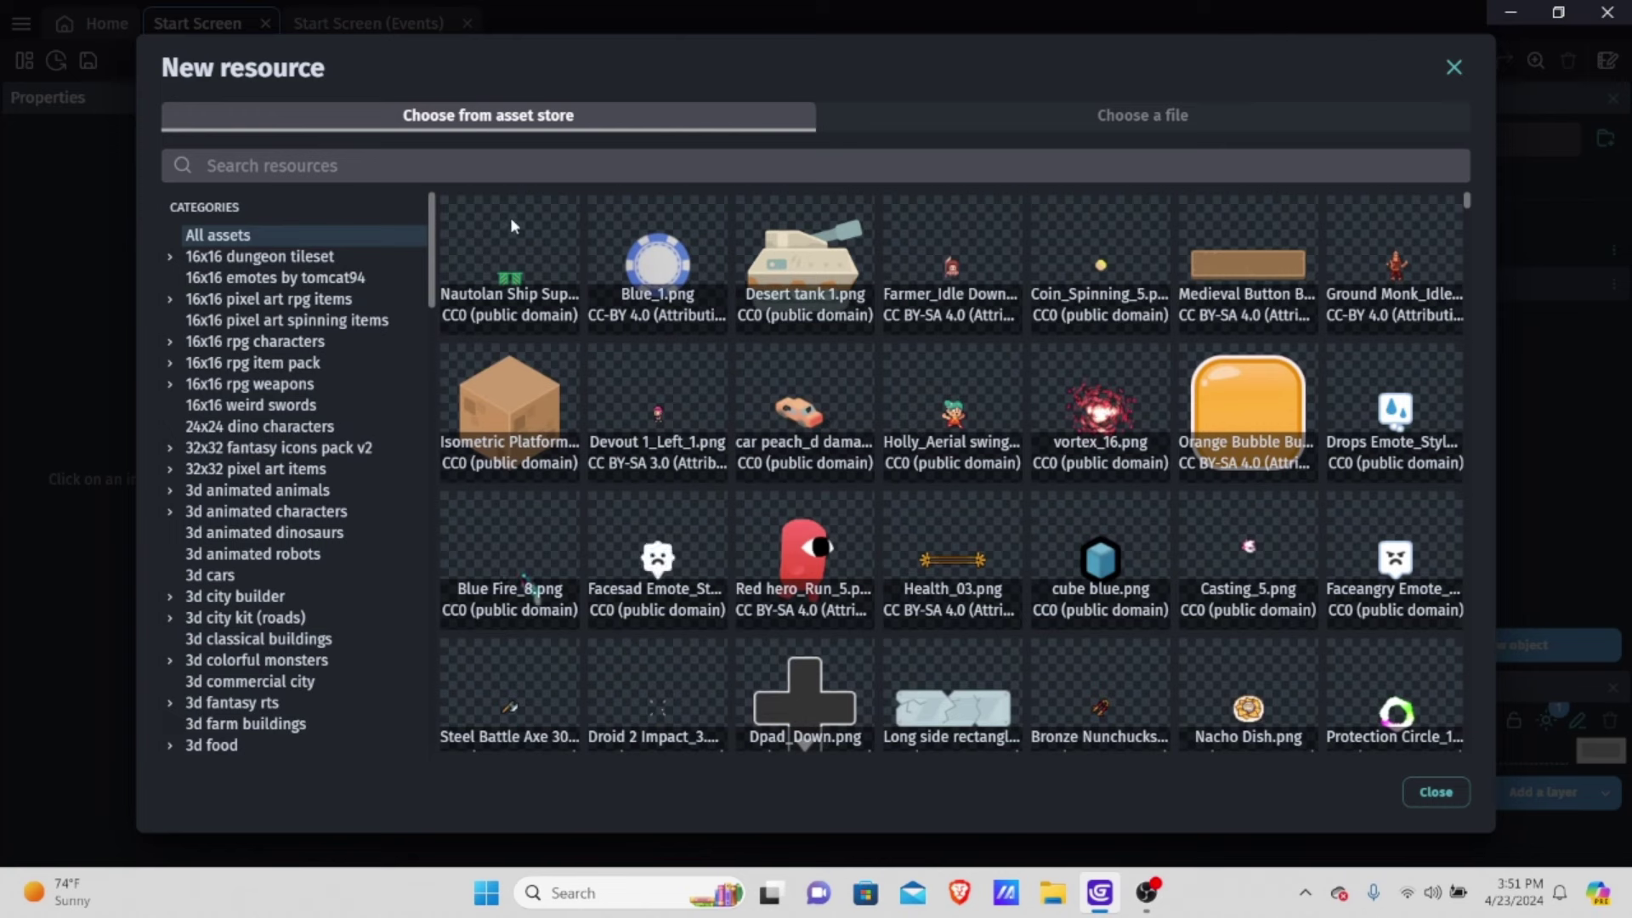
left_click(404, 167)
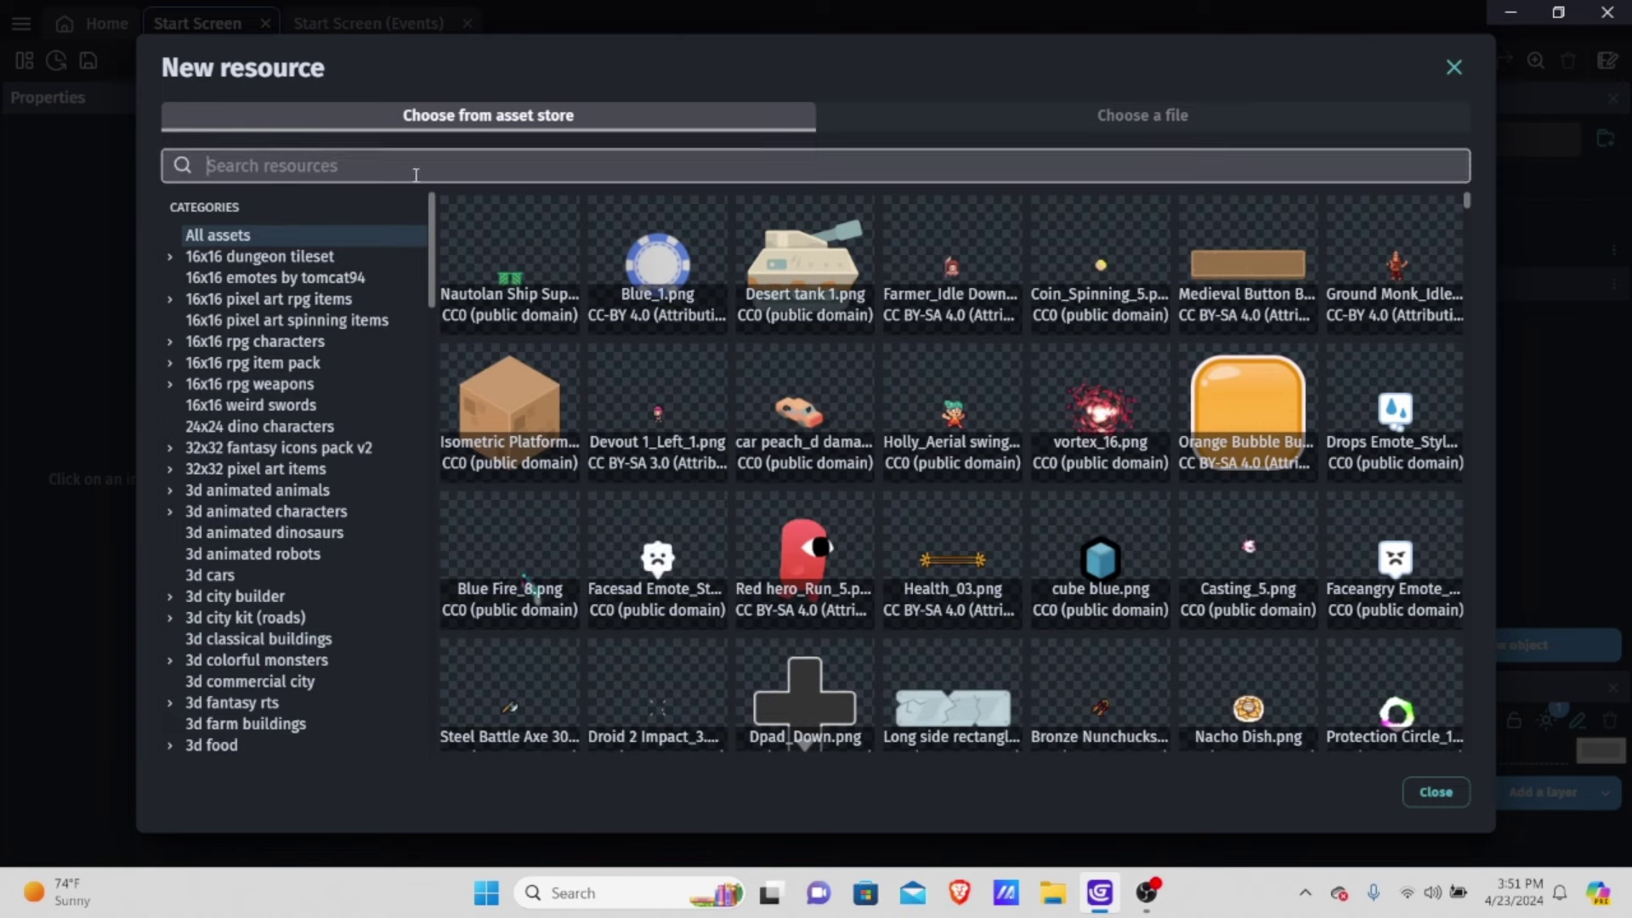
type("cursor")
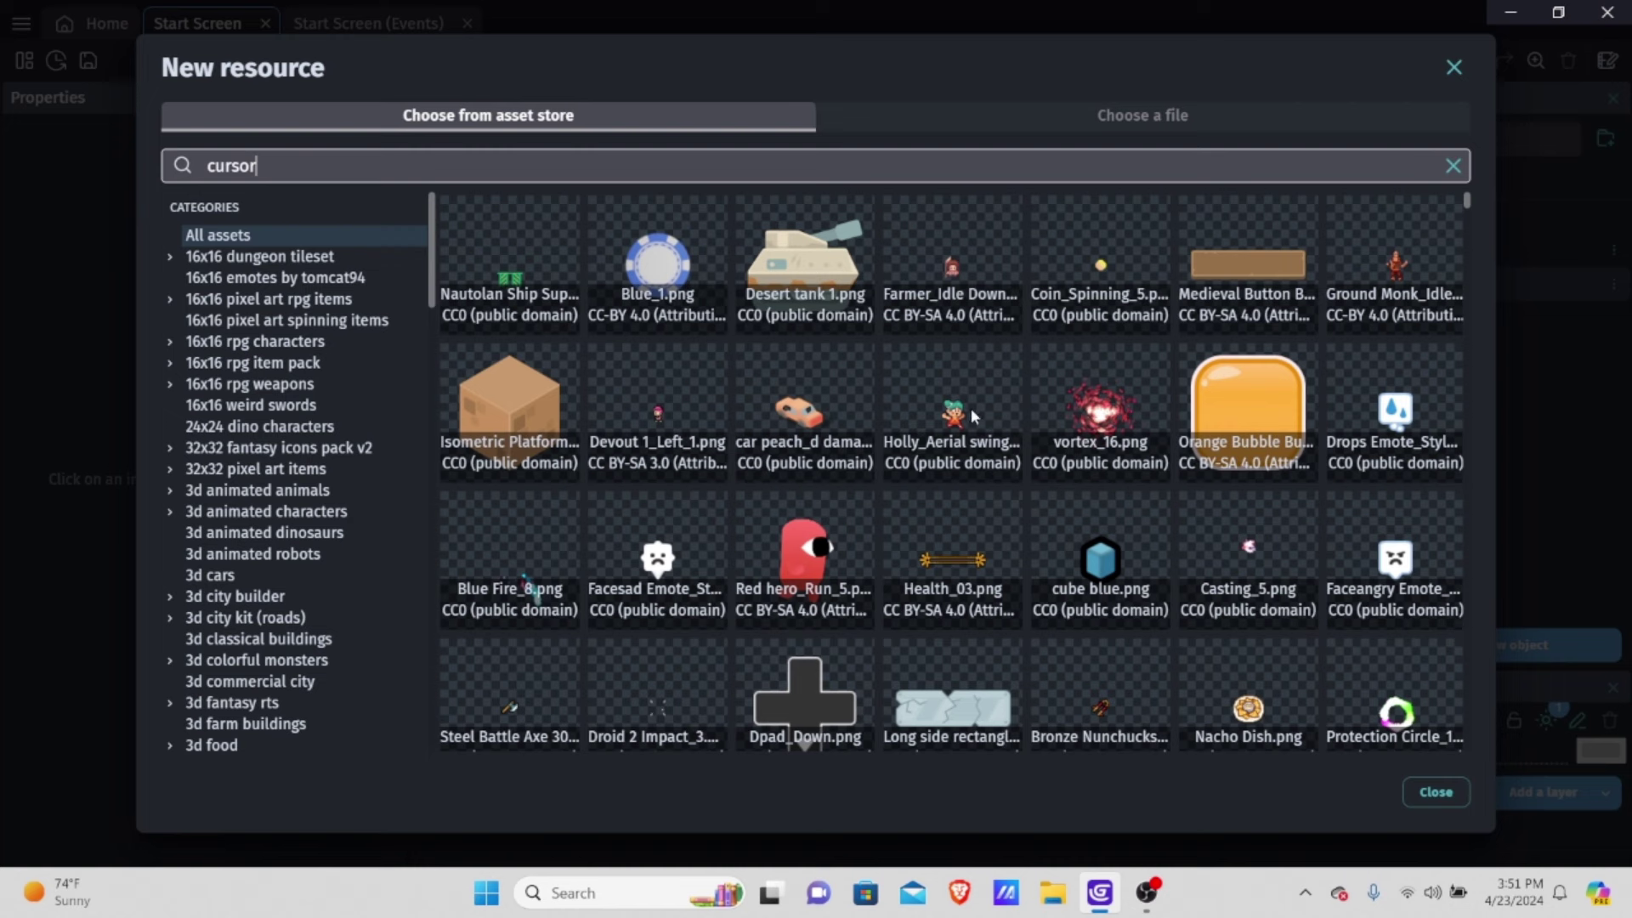
left_click(357, 170)
scroll(884, 635, "down", 5)
scroll(884, 636, "up", 5)
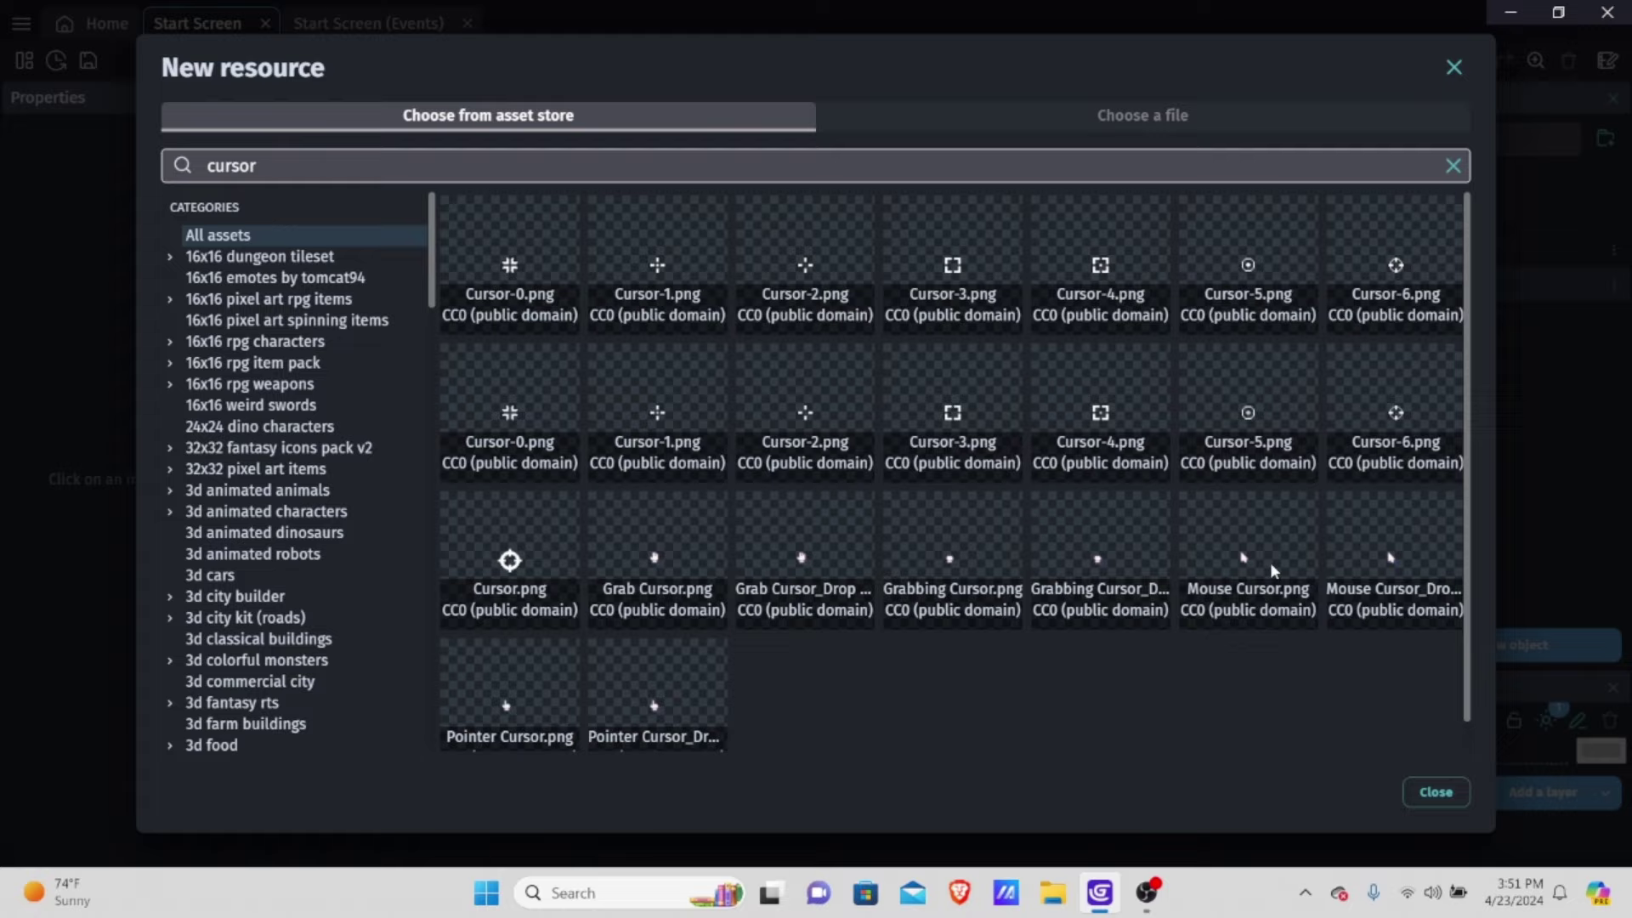
left_click(1235, 582)
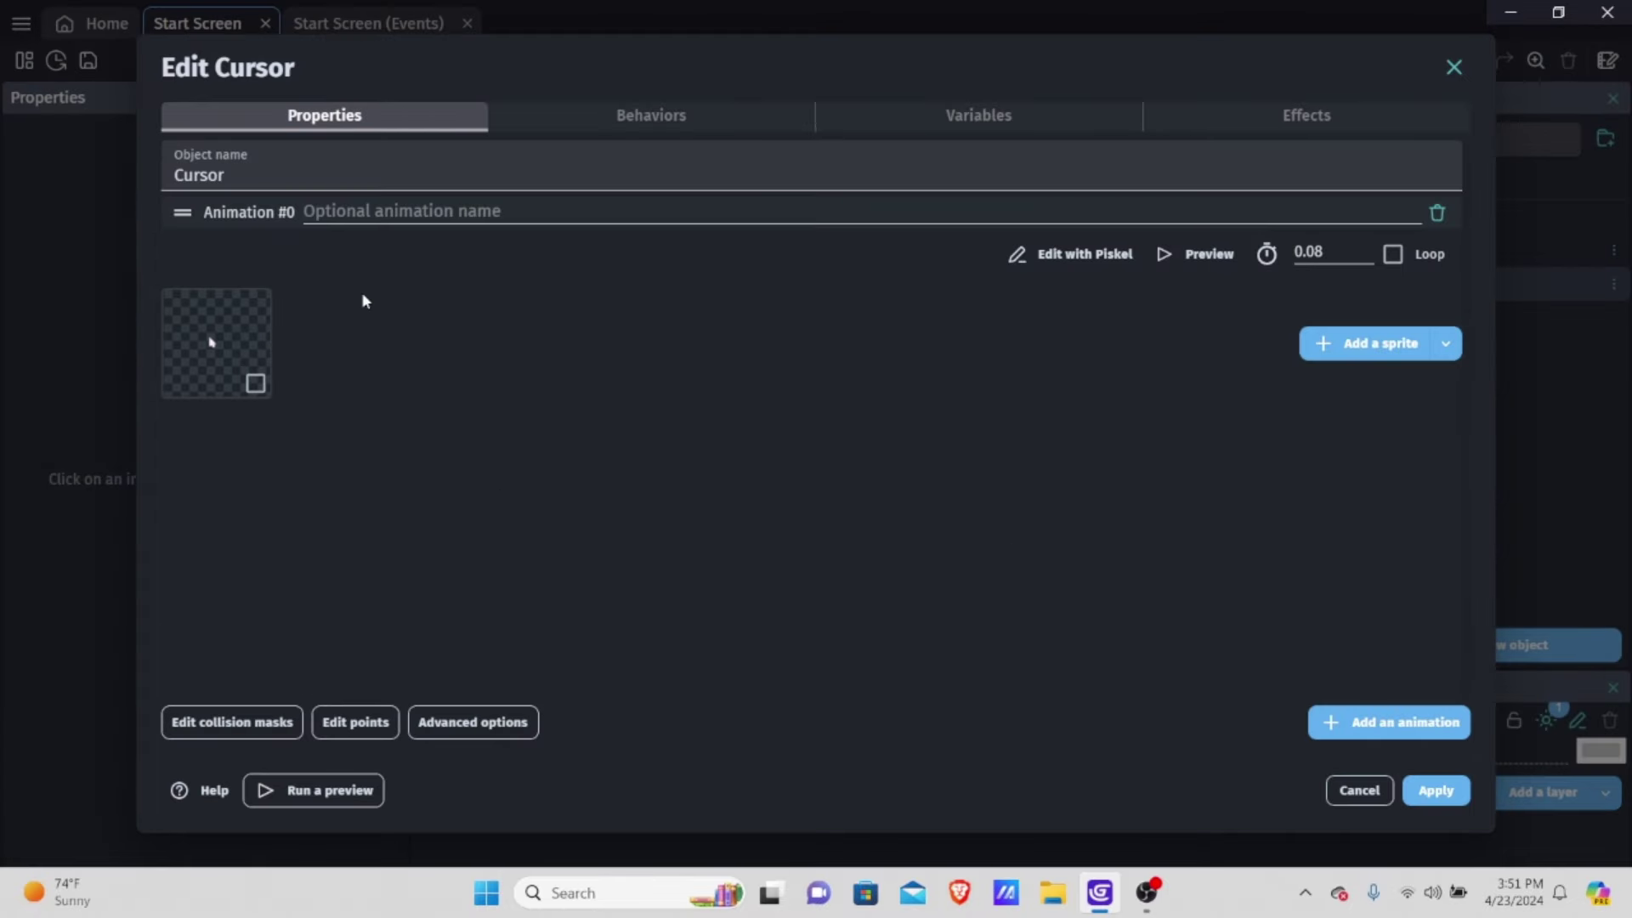
Add the Cursor behavior to the Cursor object and apply the object's changes
left_click(631, 125)
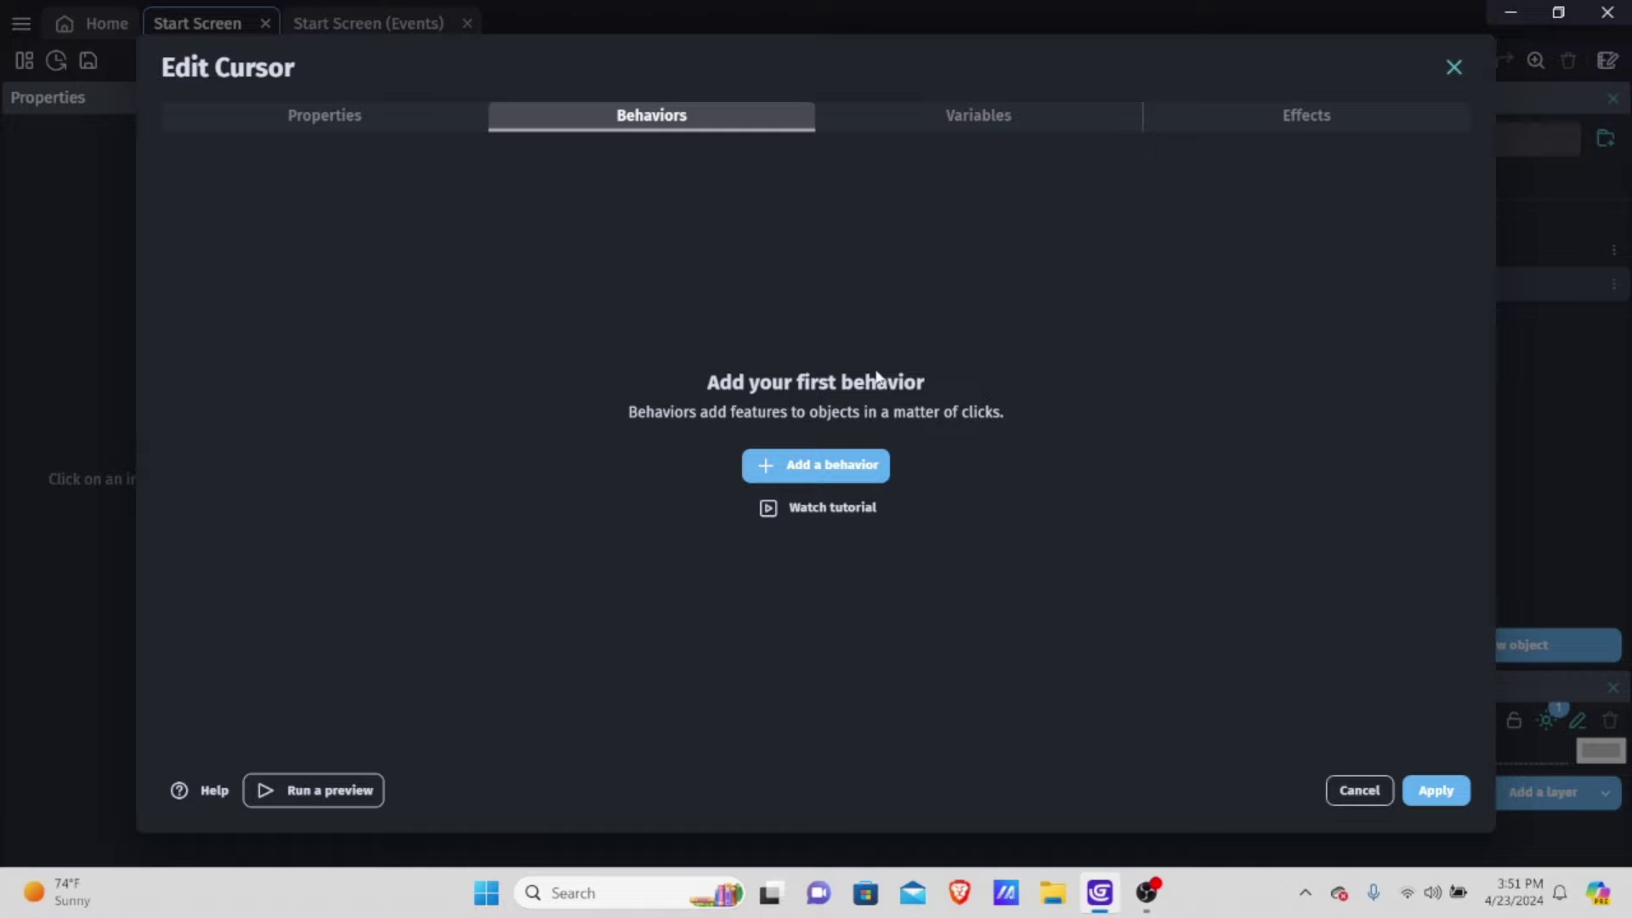
left_click(803, 462)
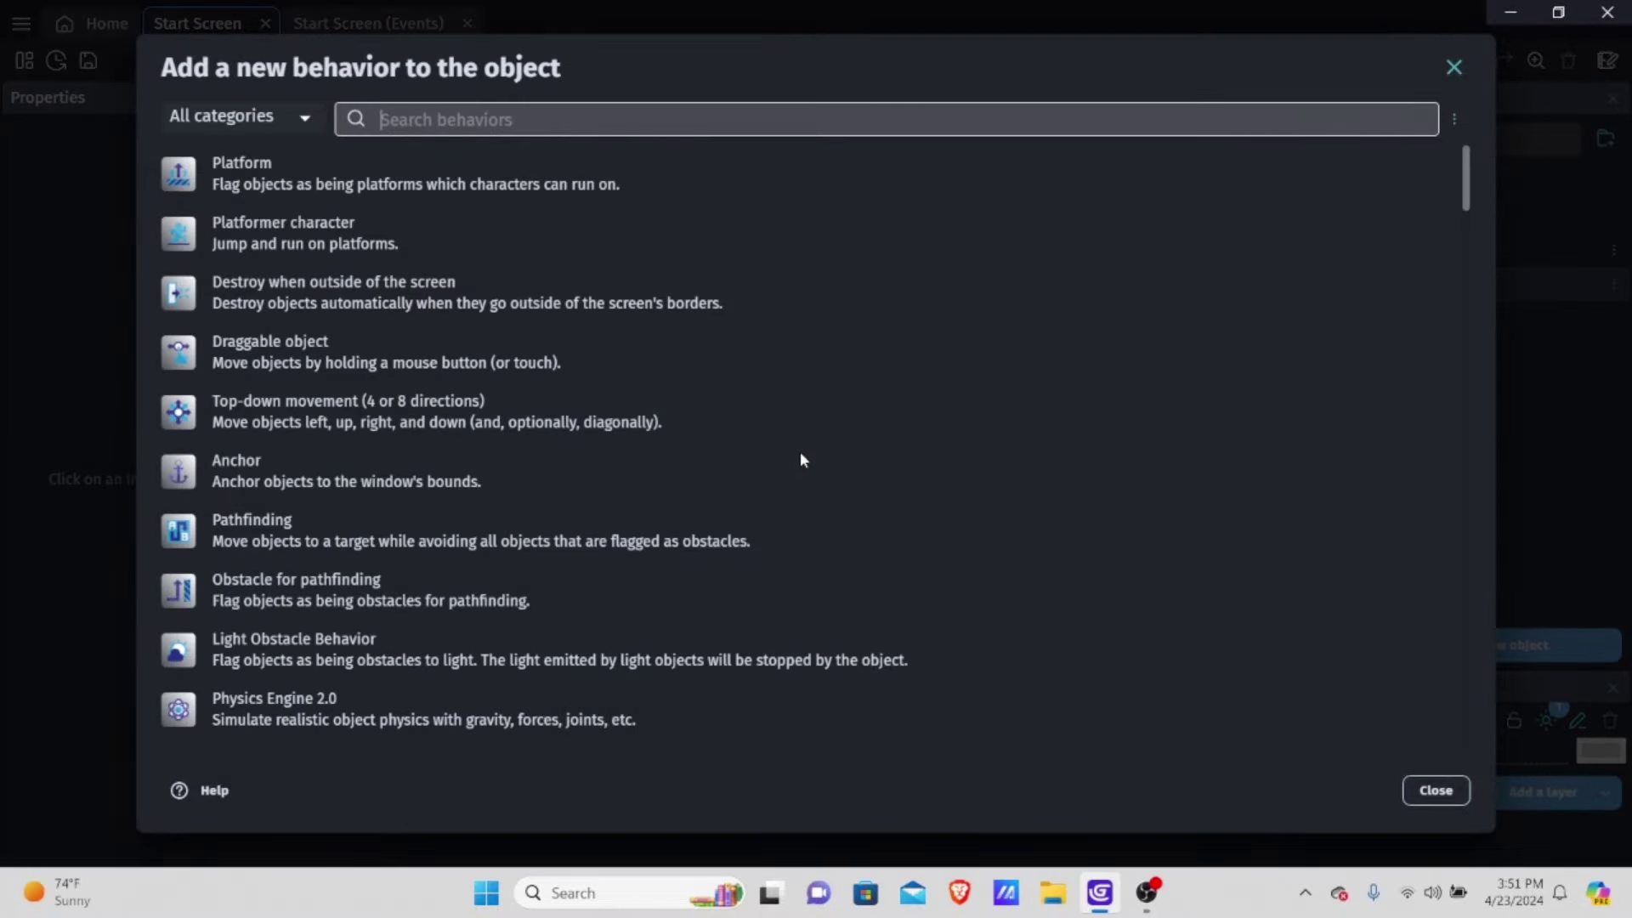
scroll(533, 300, "down", 6)
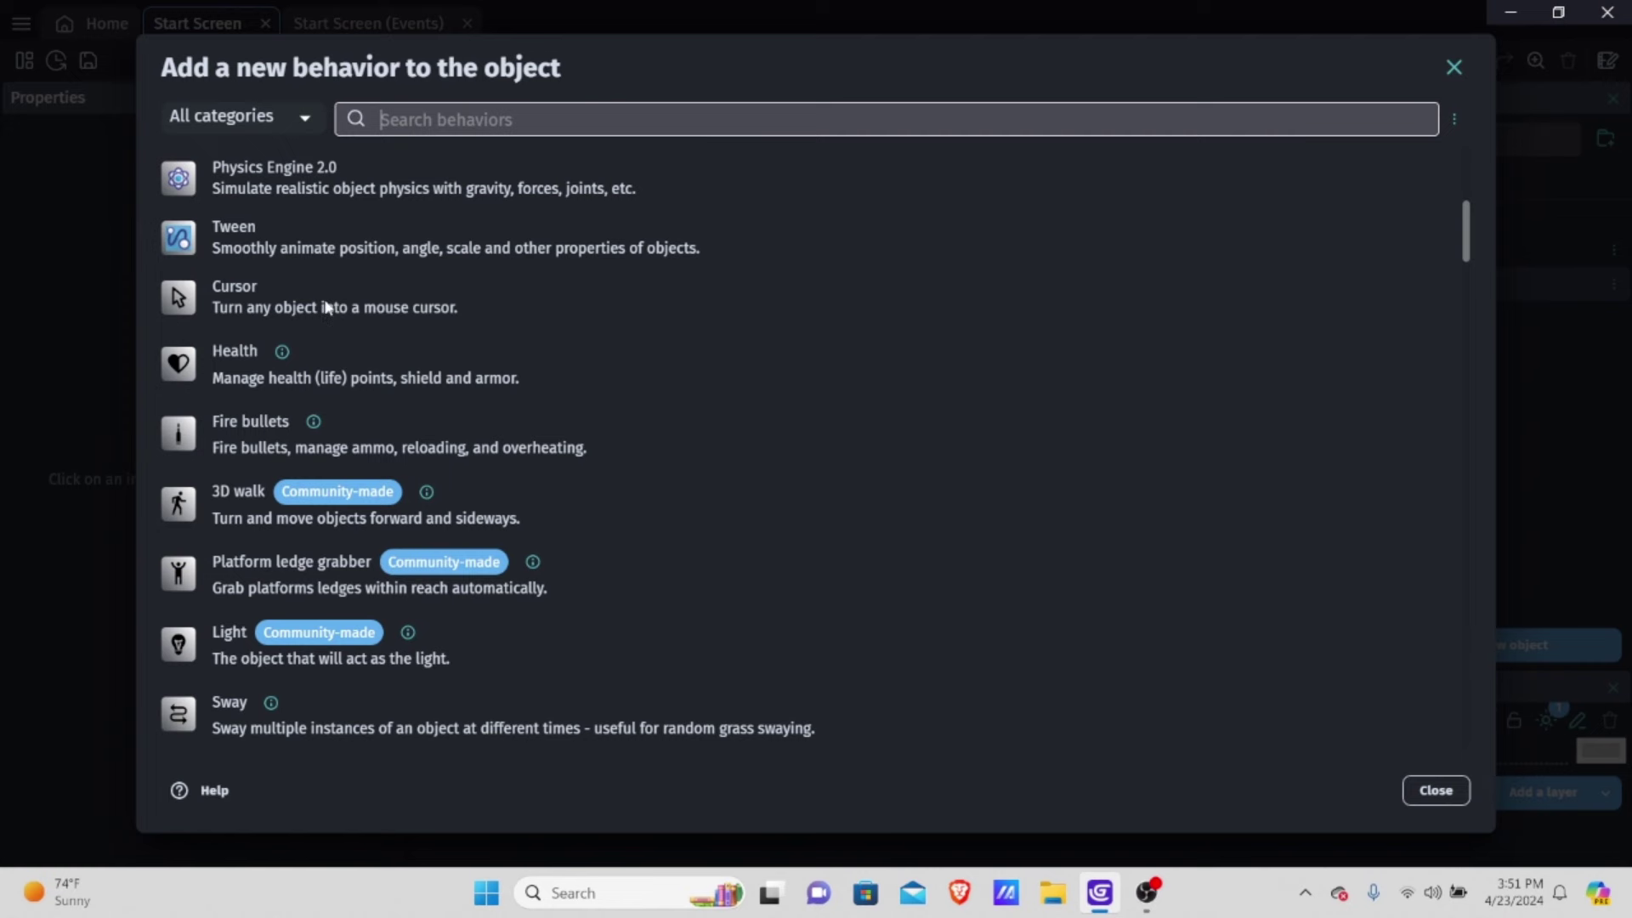
left_click(328, 307)
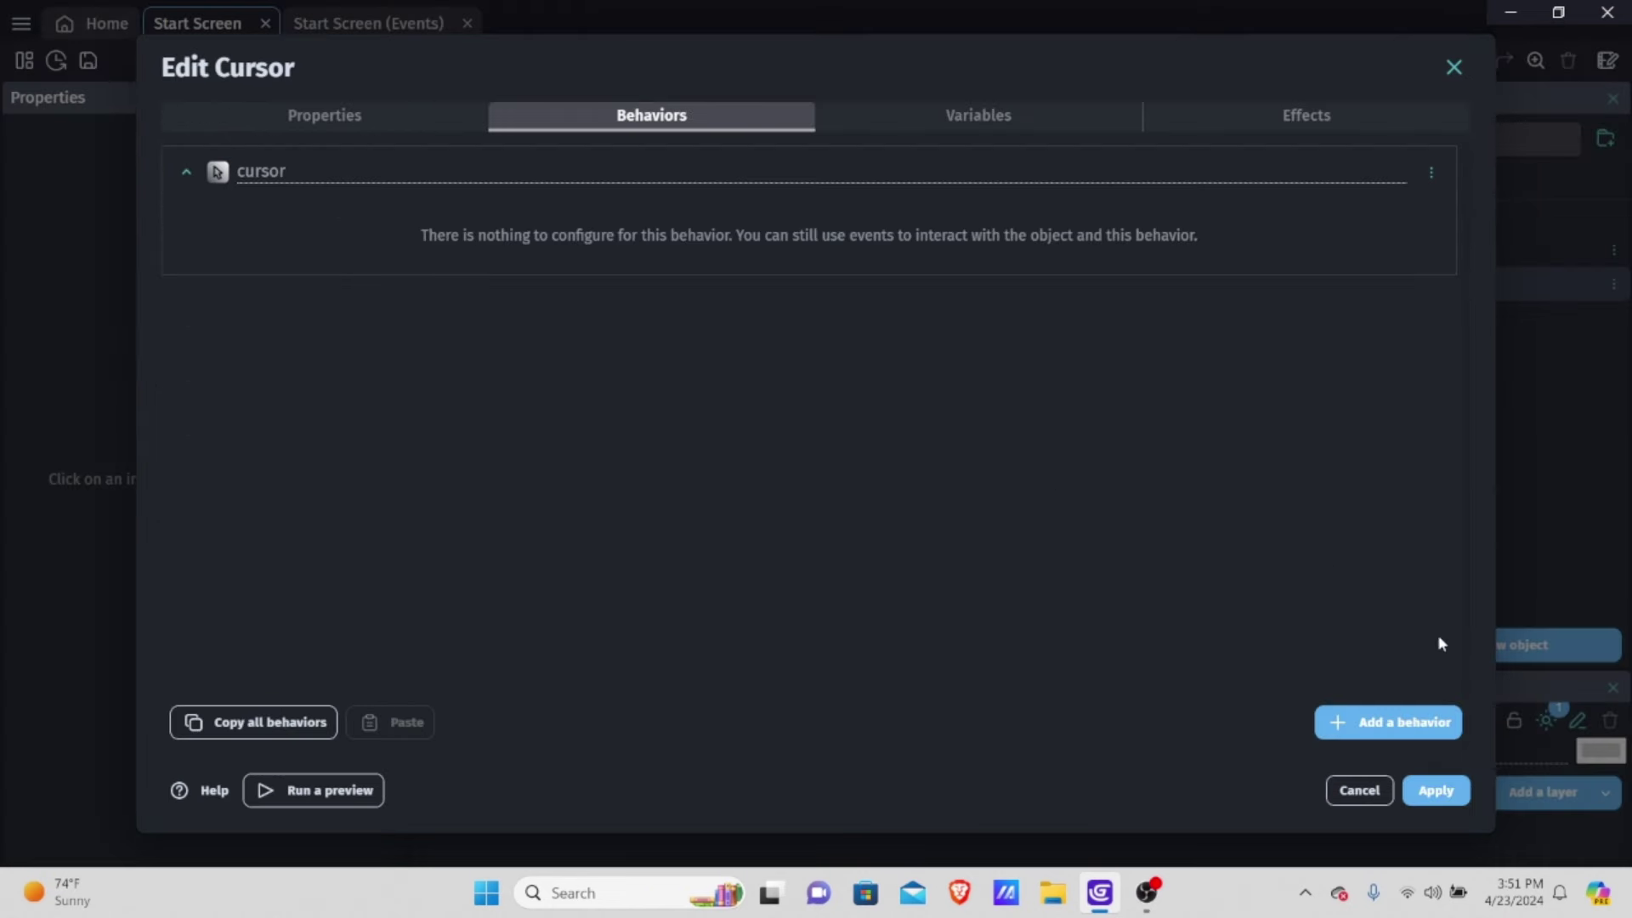
left_click(1436, 791)
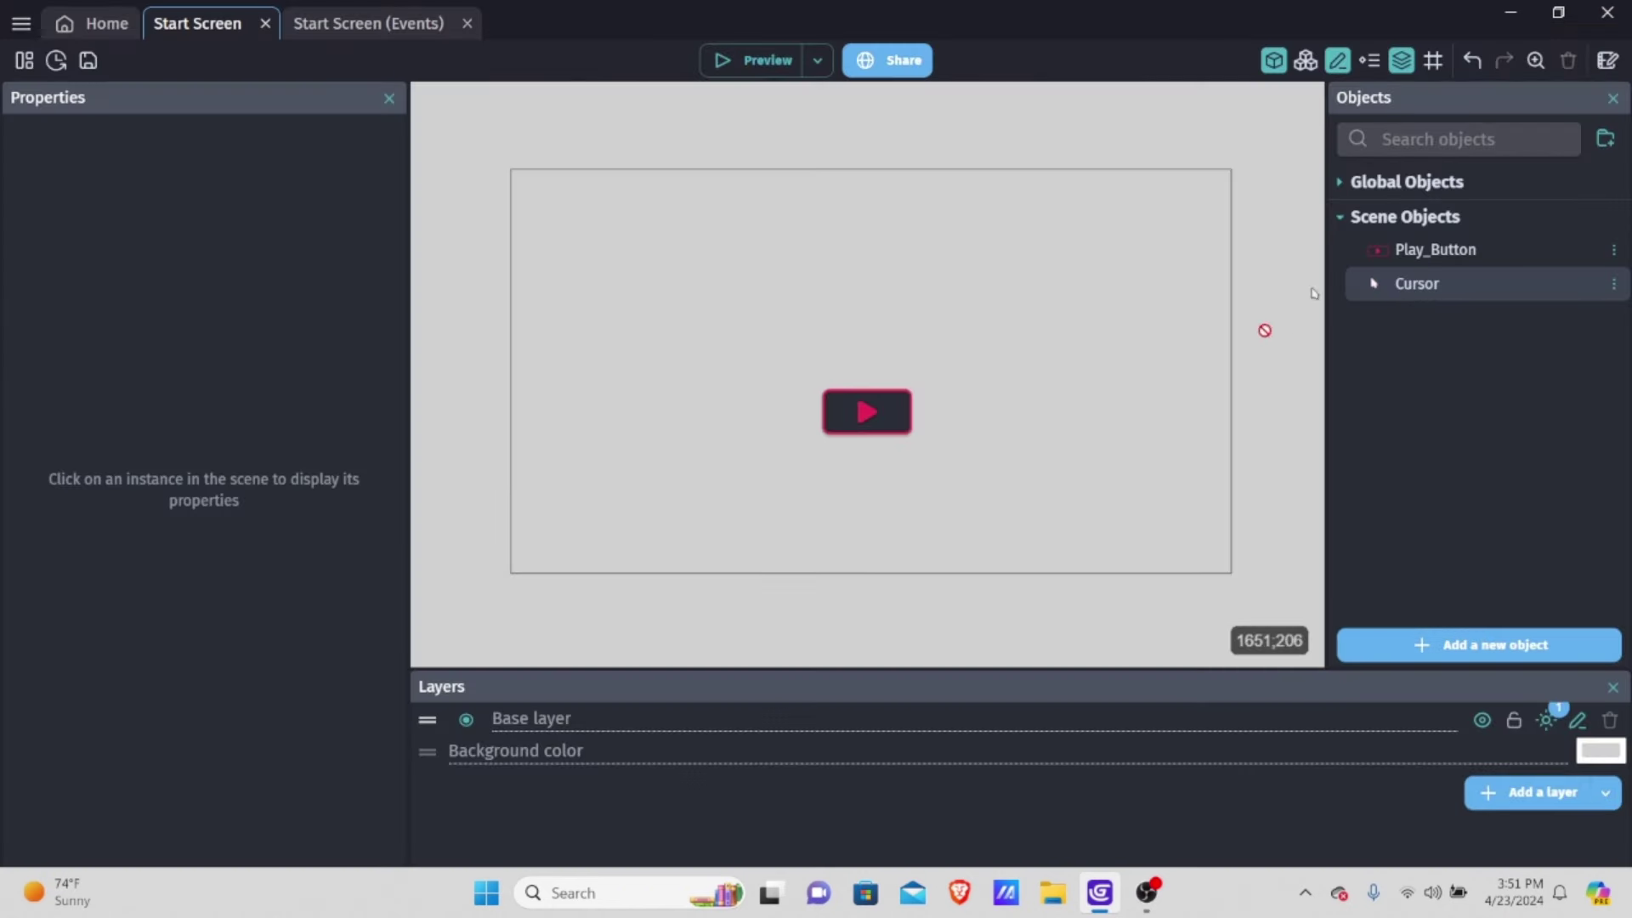
Place a Cursor instance at about X 975, Y 412 with a width of 25, and test it in a preview
left_click_drag(1174, 325, 973, 535)
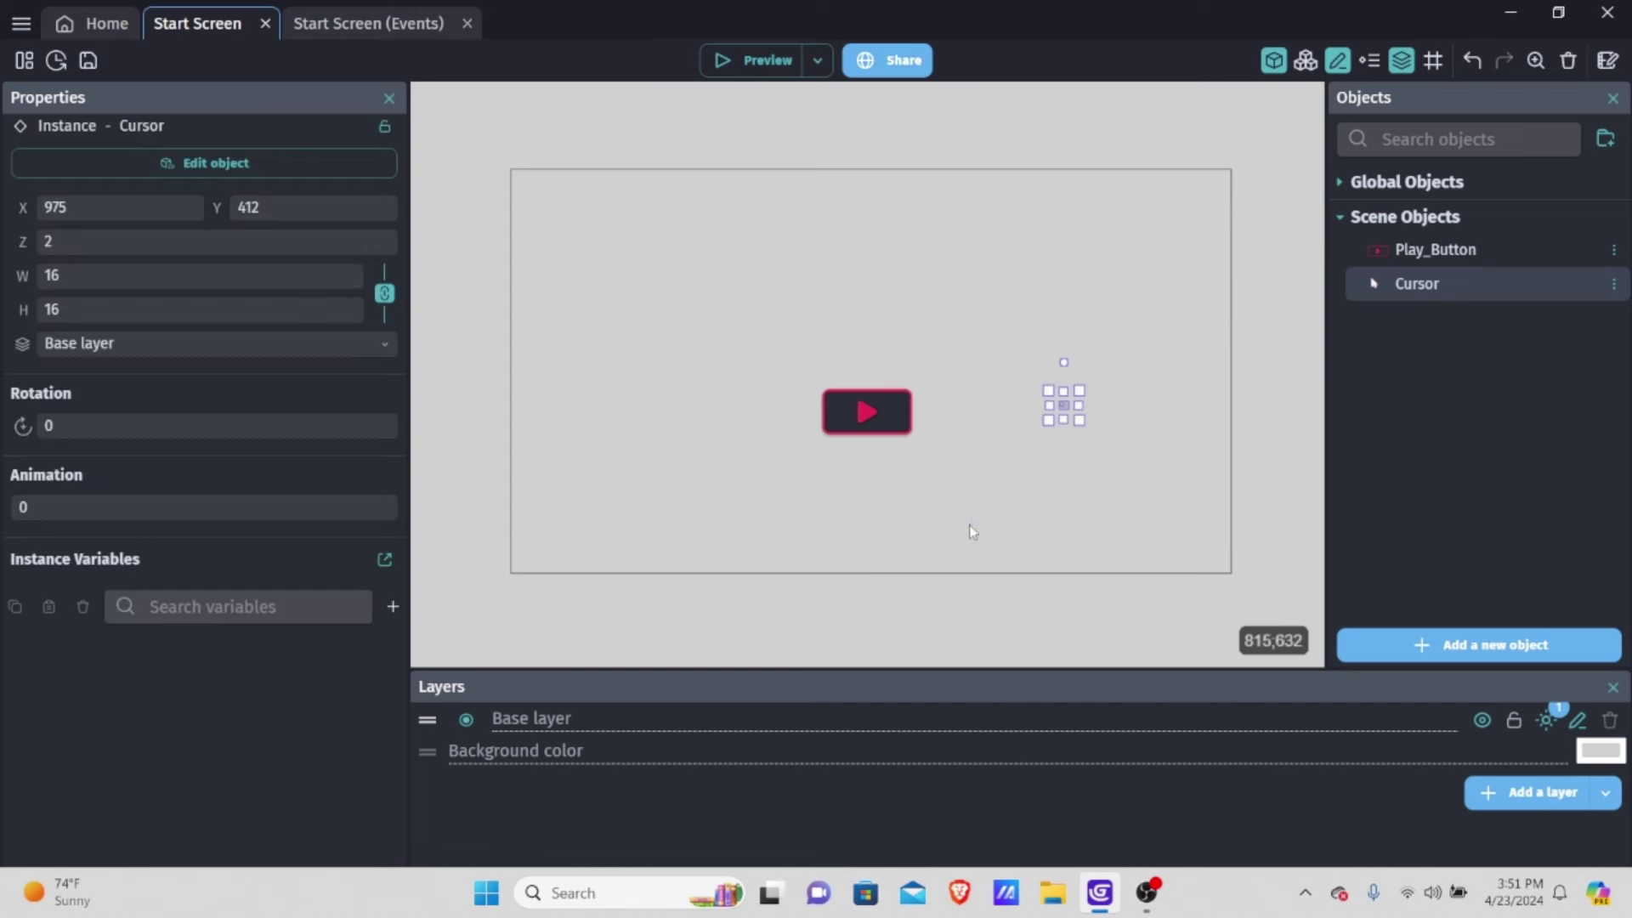
left_click(184, 282)
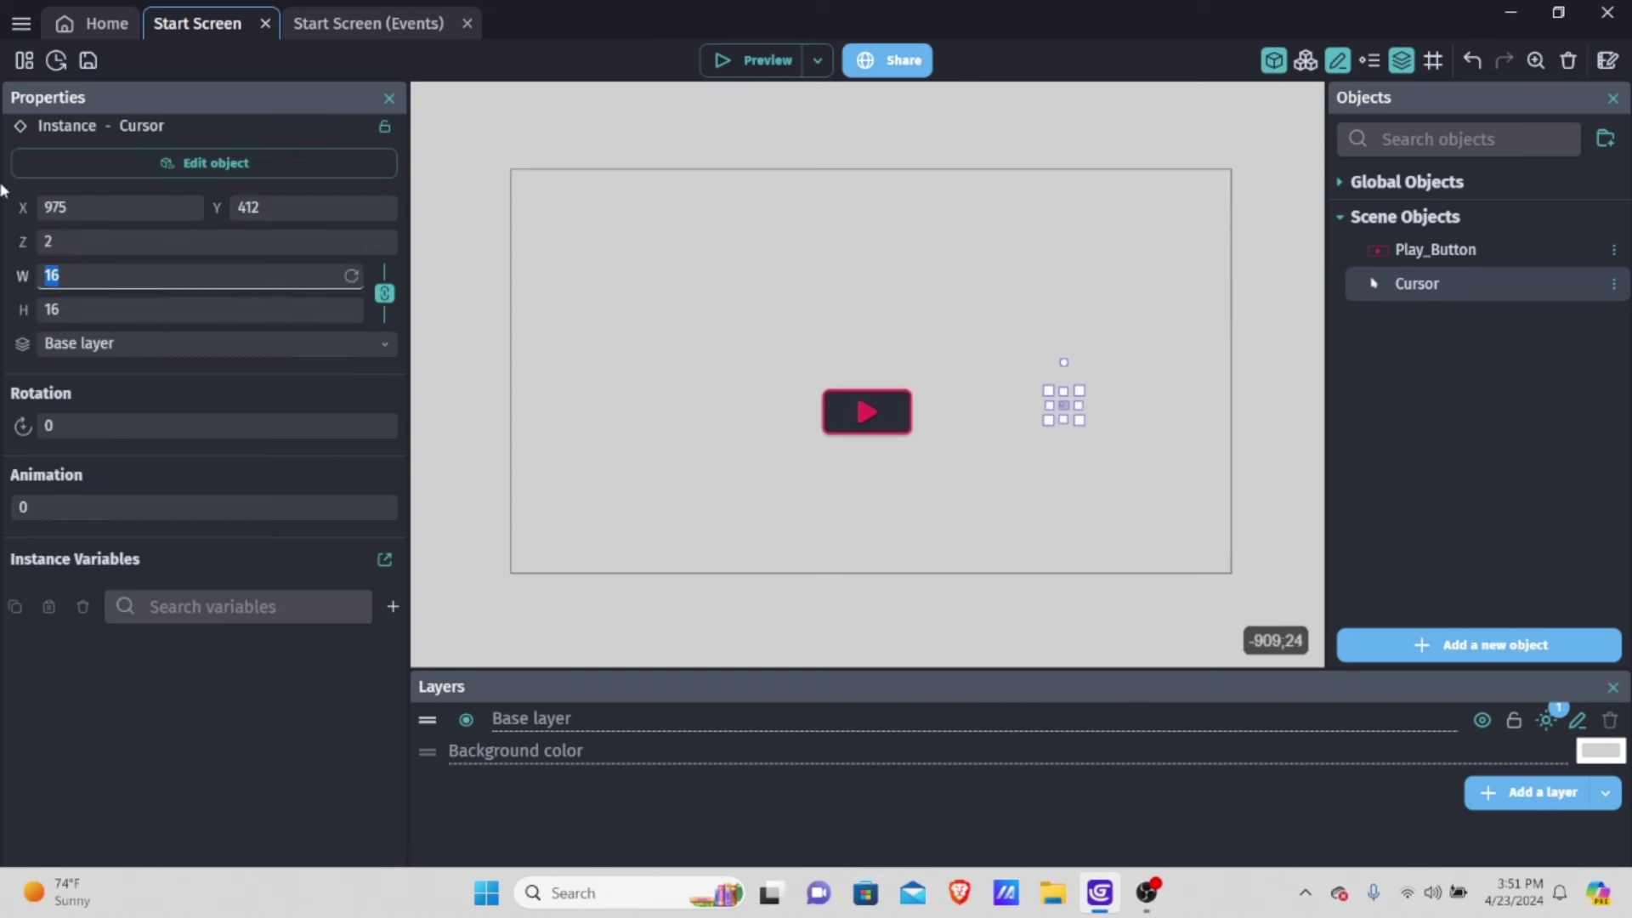
key("BackSpace")
key("BackSpace")
type("25")
left_click(929, 190)
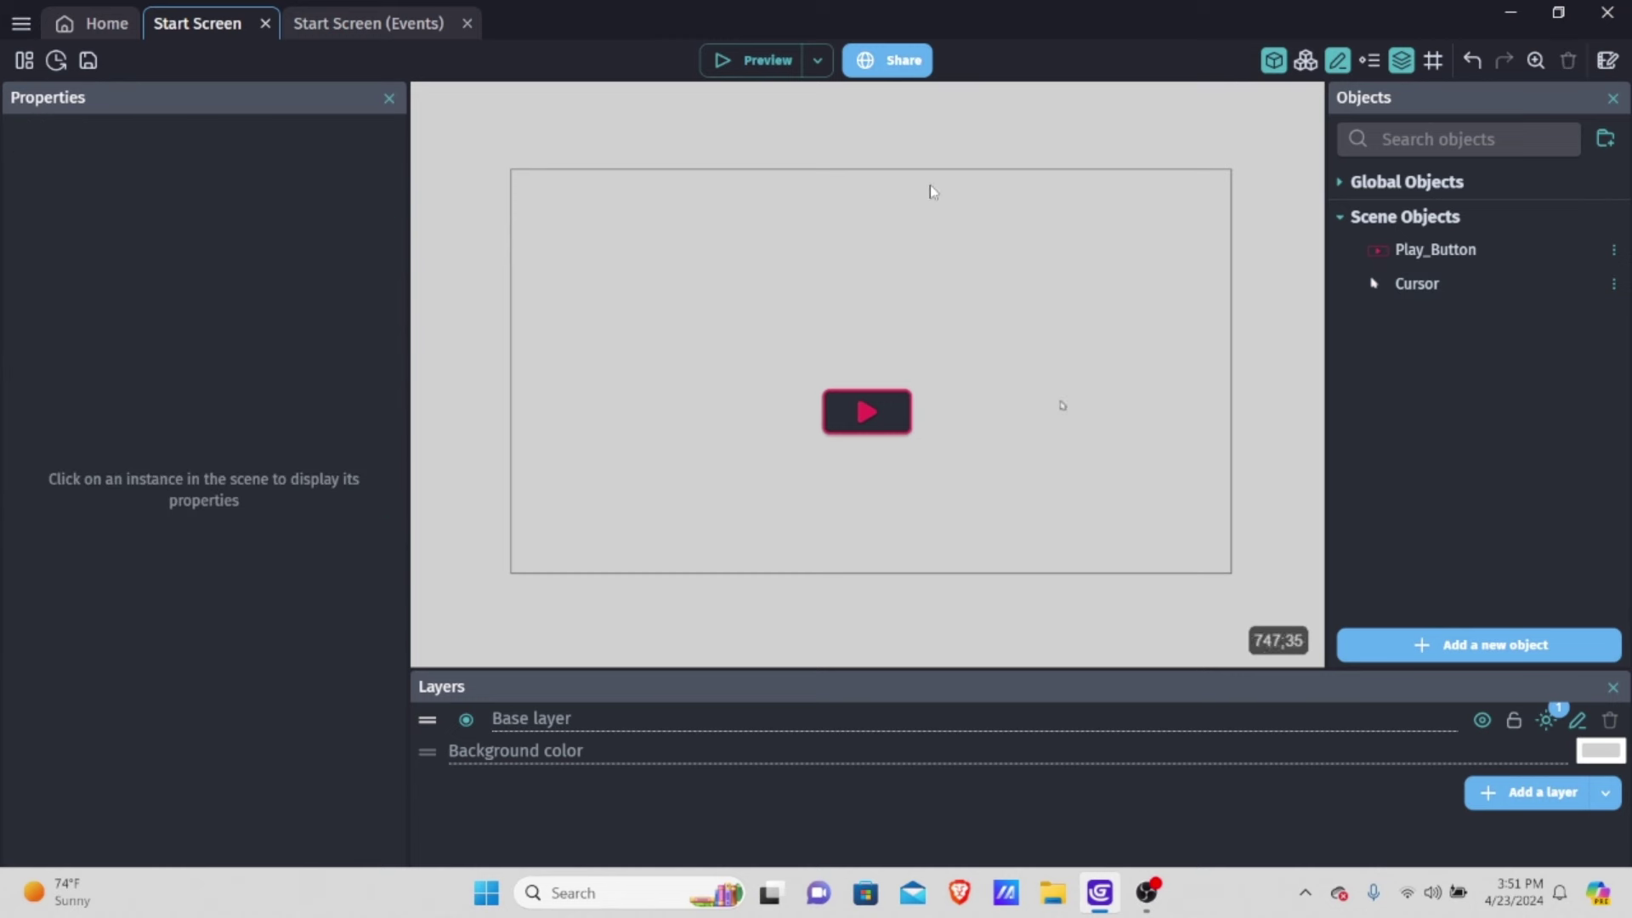
left_click(738, 56)
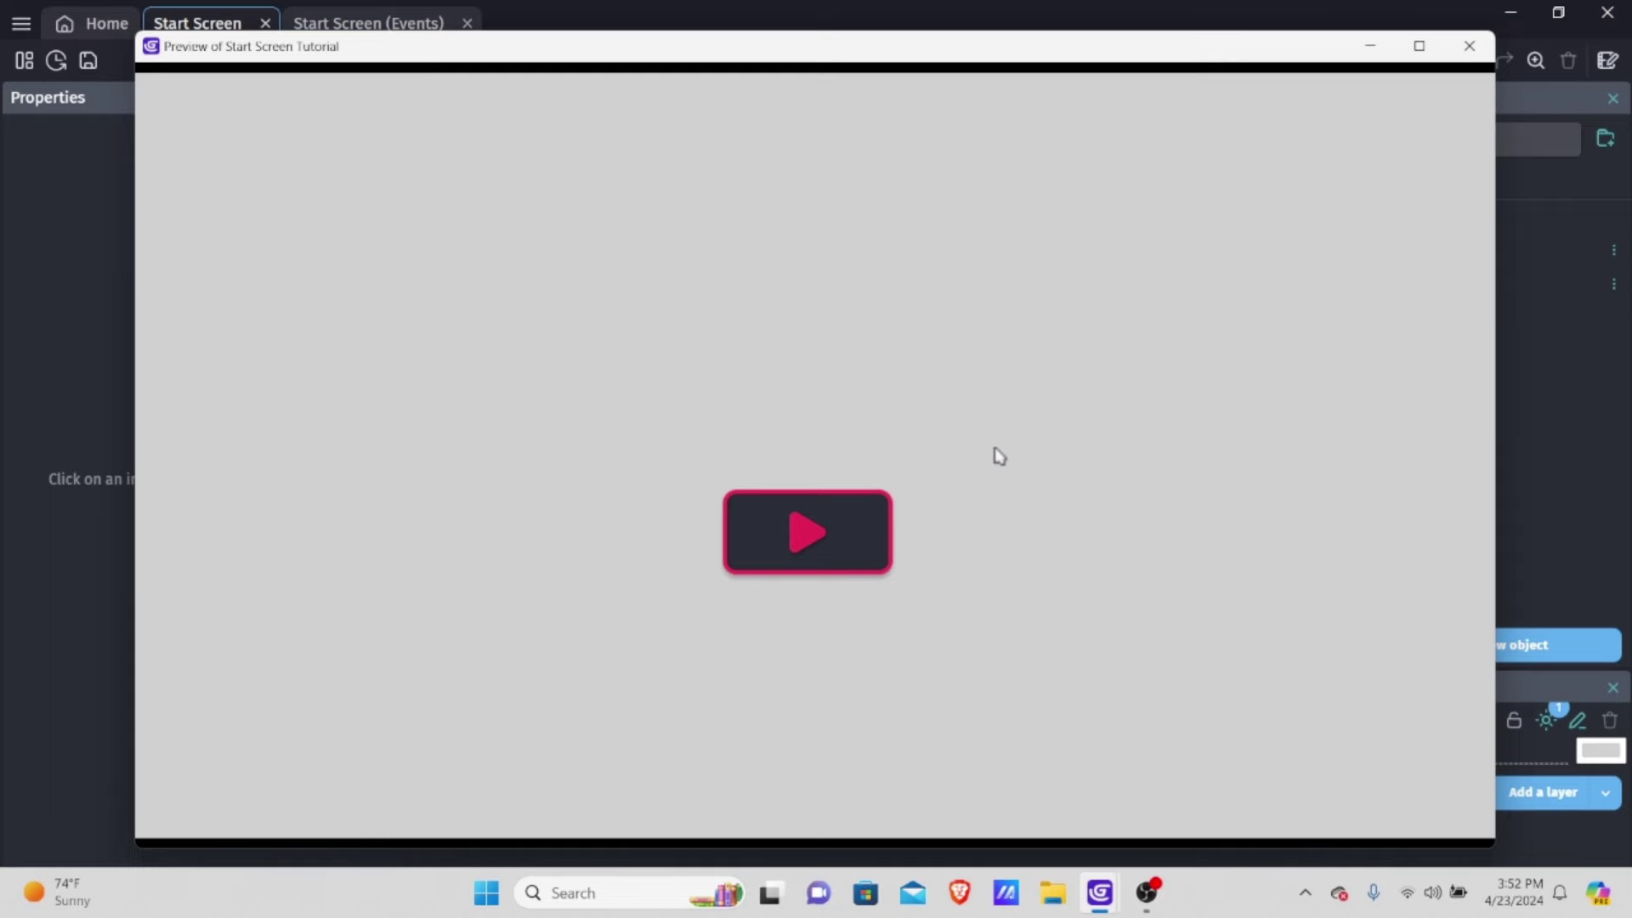
left_click(1471, 46)
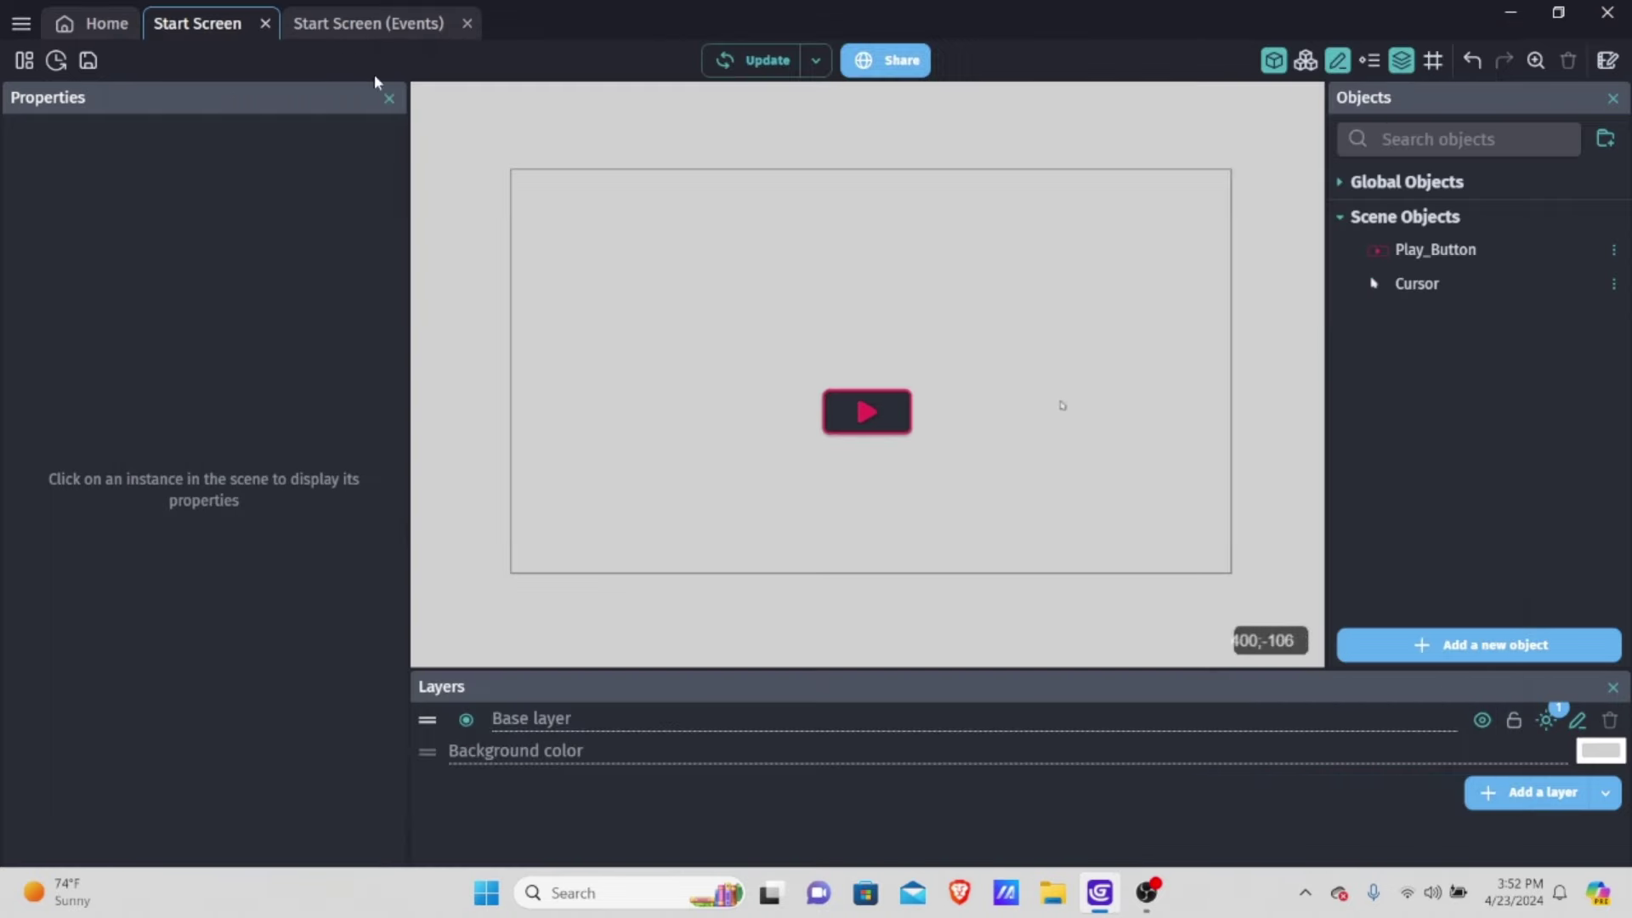
Add an event to the Start Screen events with the condition "Mouse button pressed or touch held" for the Left (primary) button
left_click(365, 29)
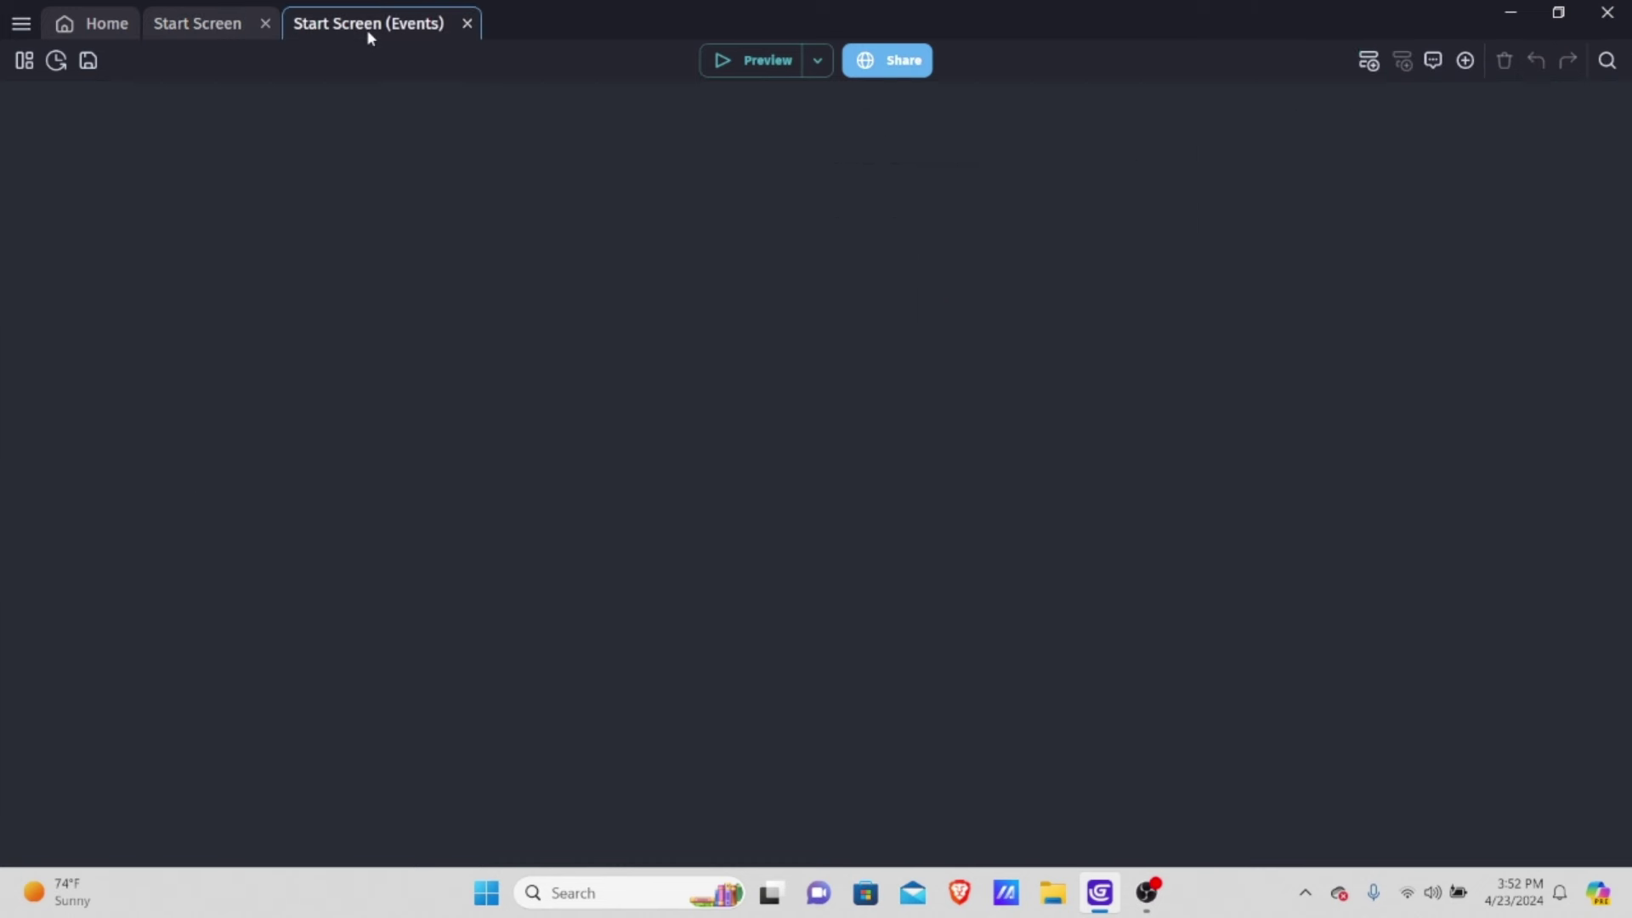
left_click(842, 228)
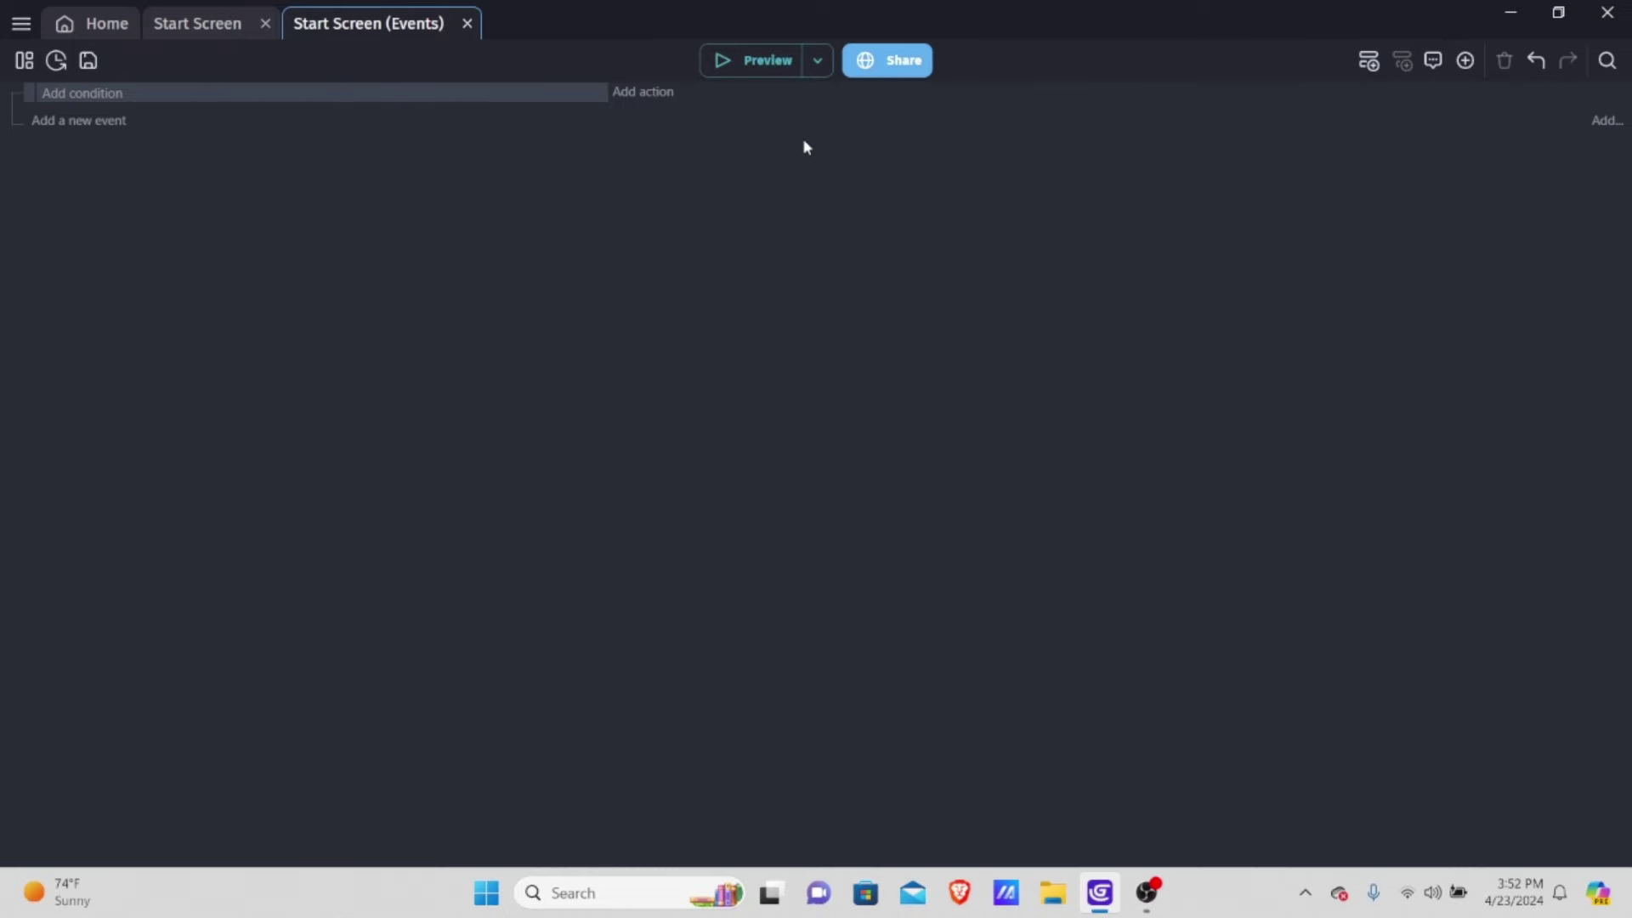
left_click(104, 93)
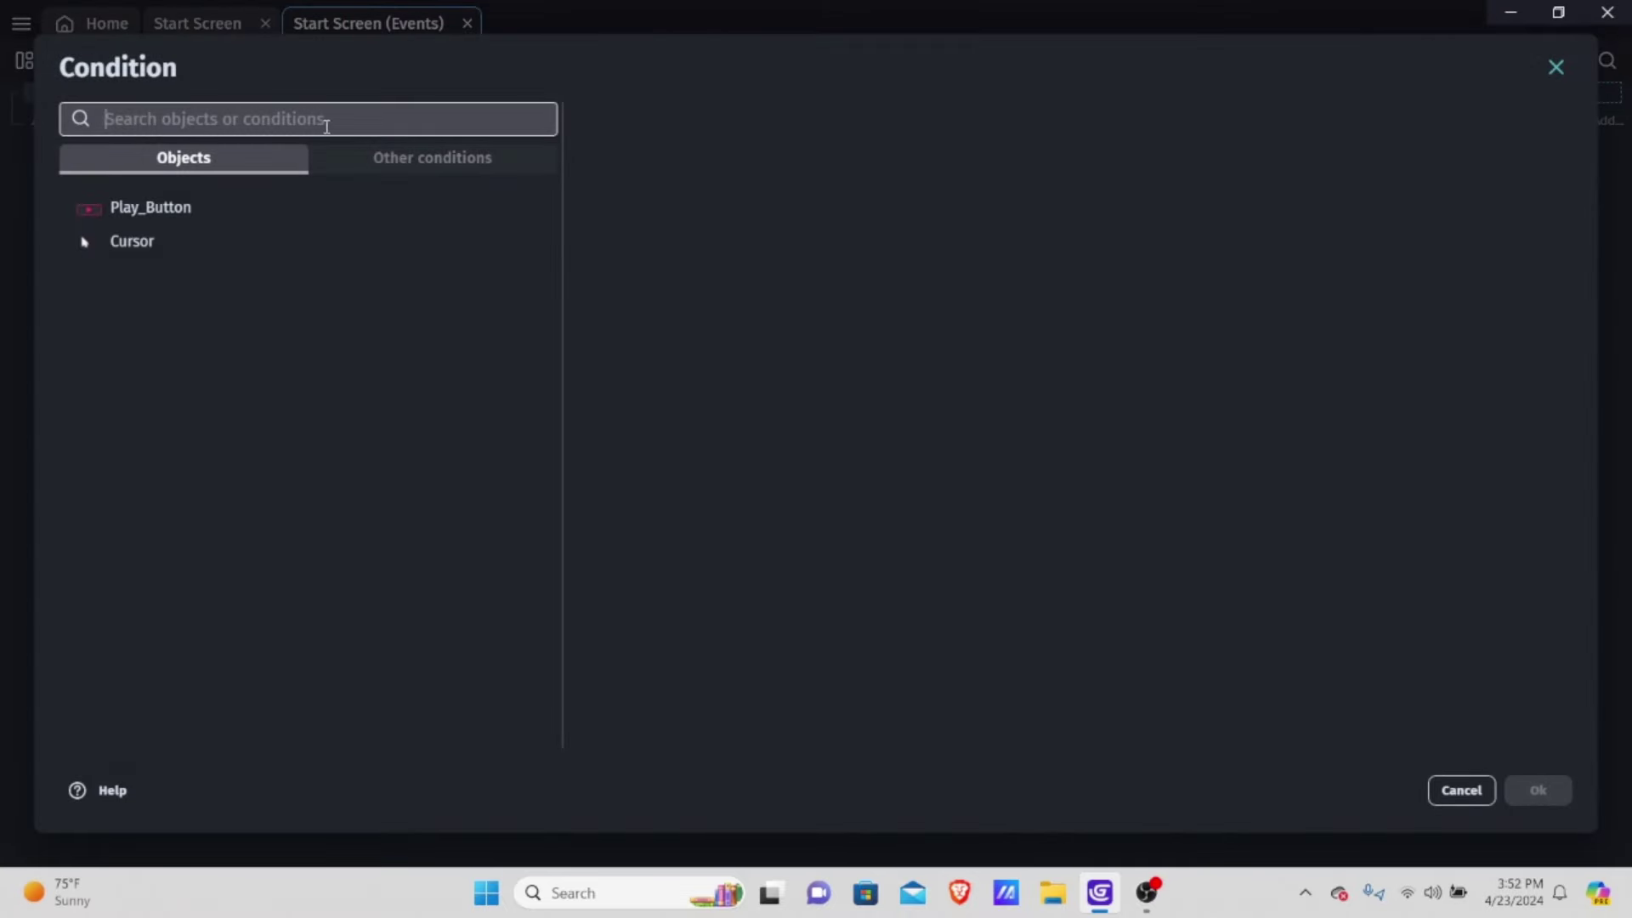
left_click(414, 157)
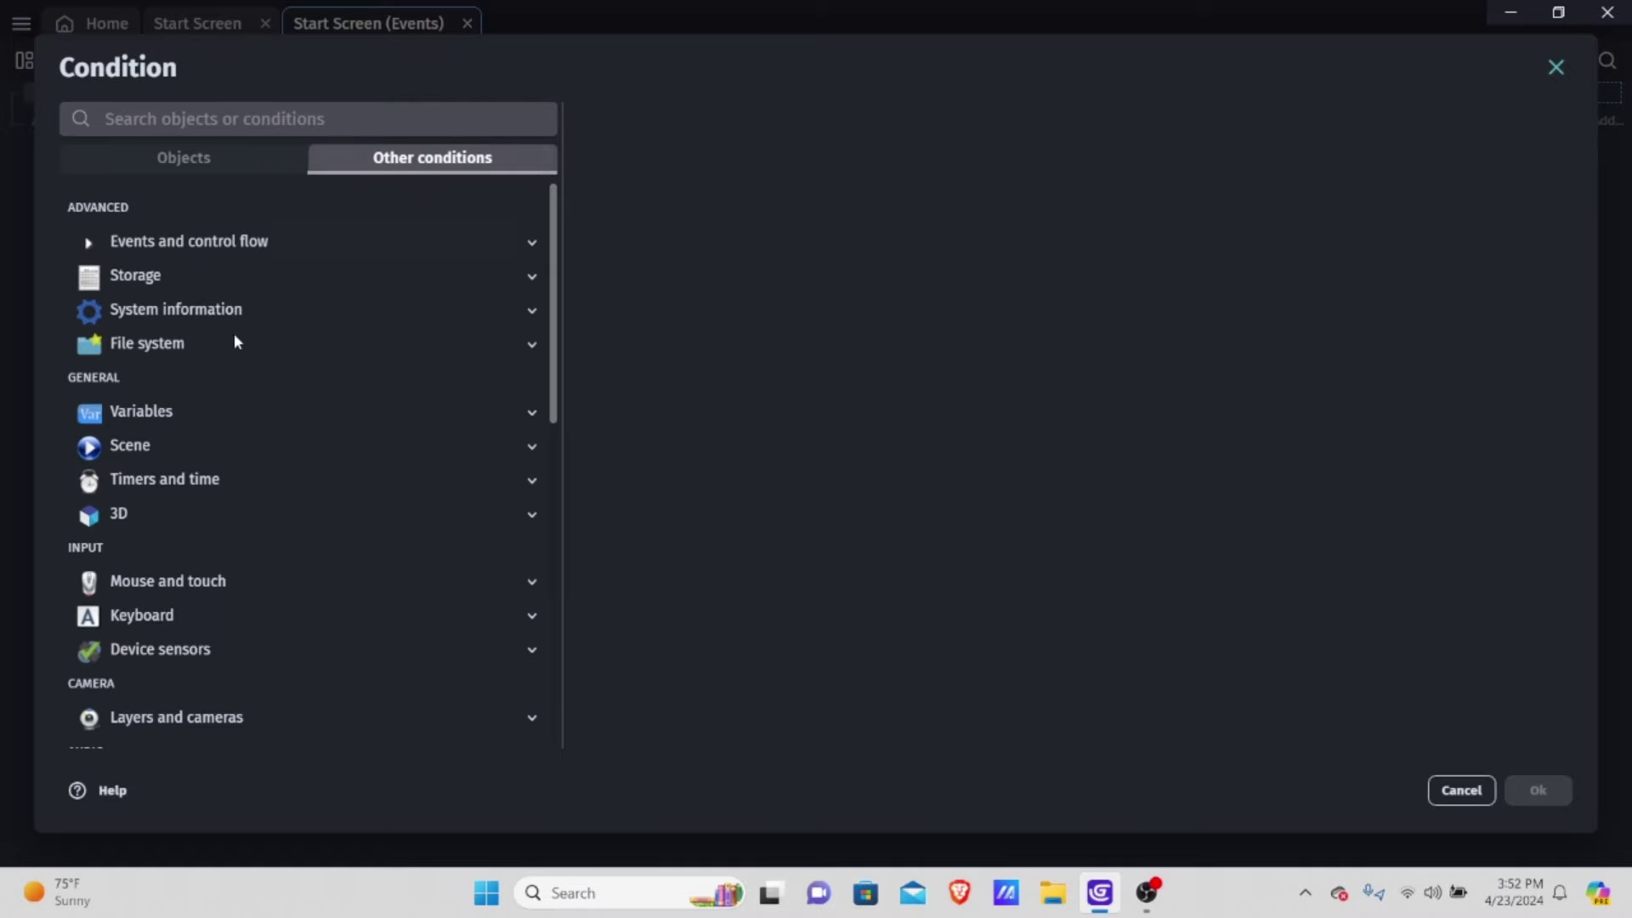
left_click(157, 582)
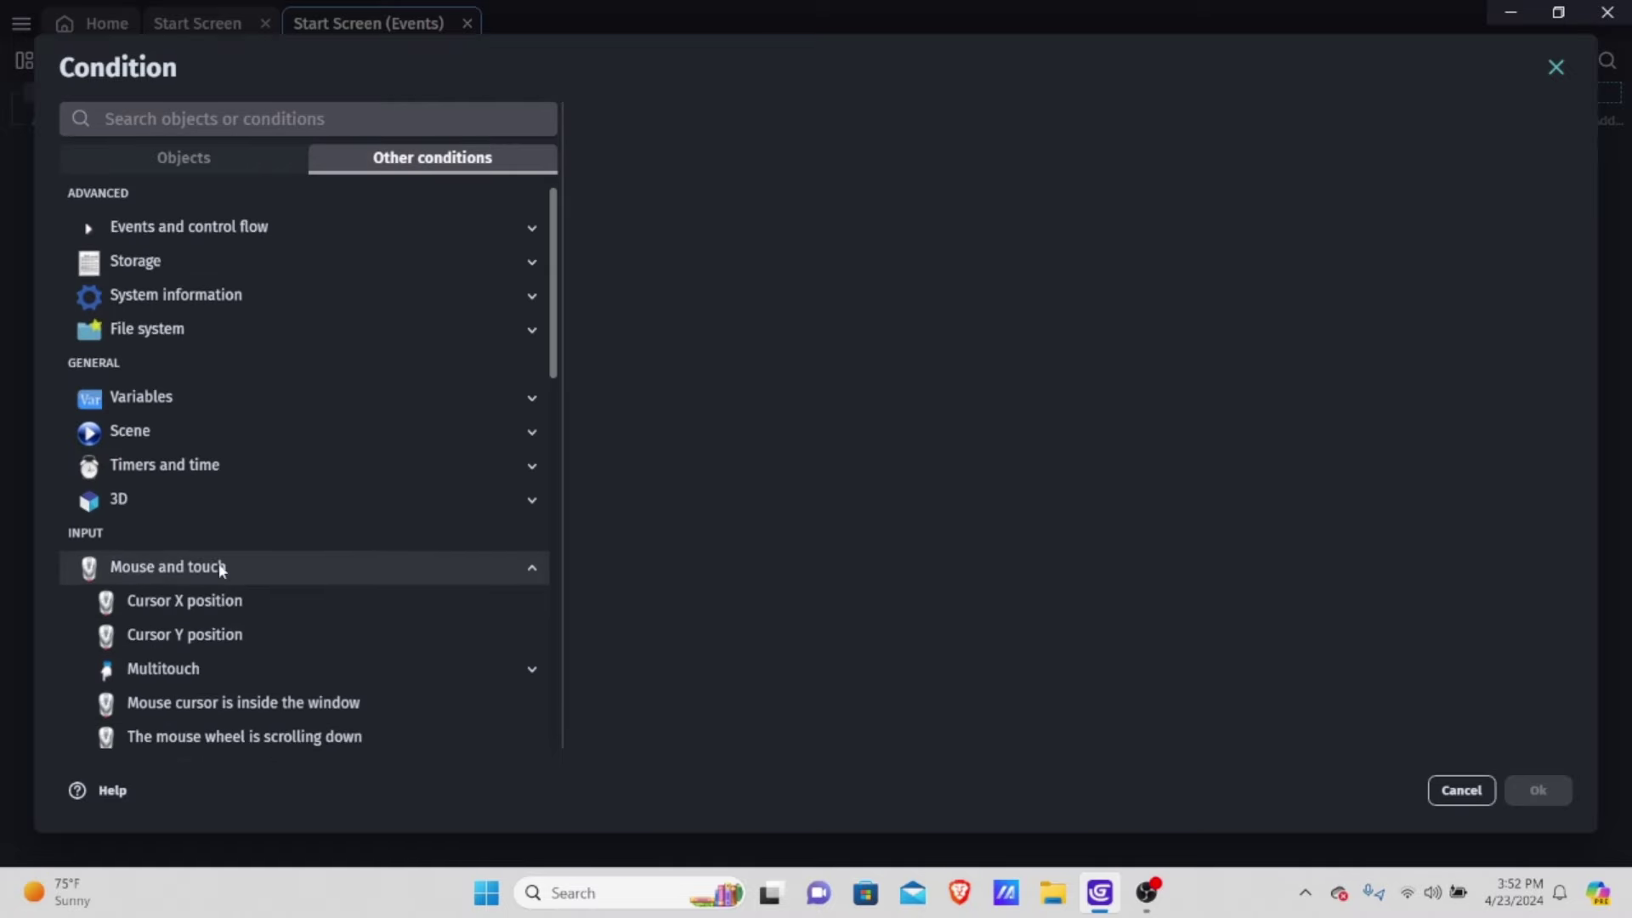
scroll(226, 568, "down", 3)
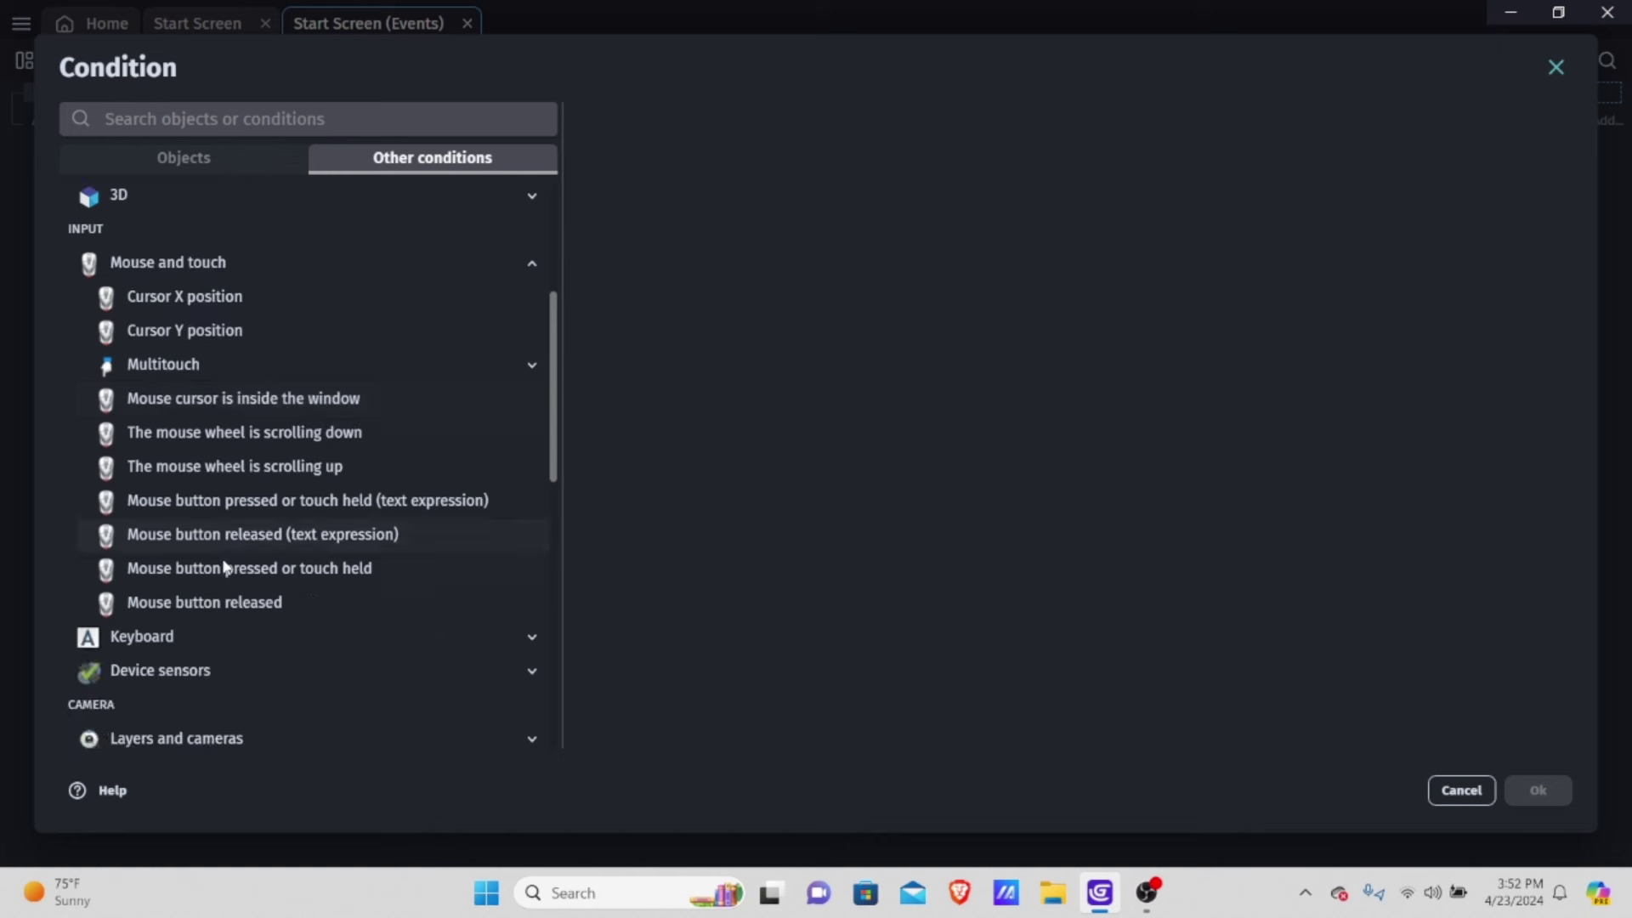
left_click(276, 569)
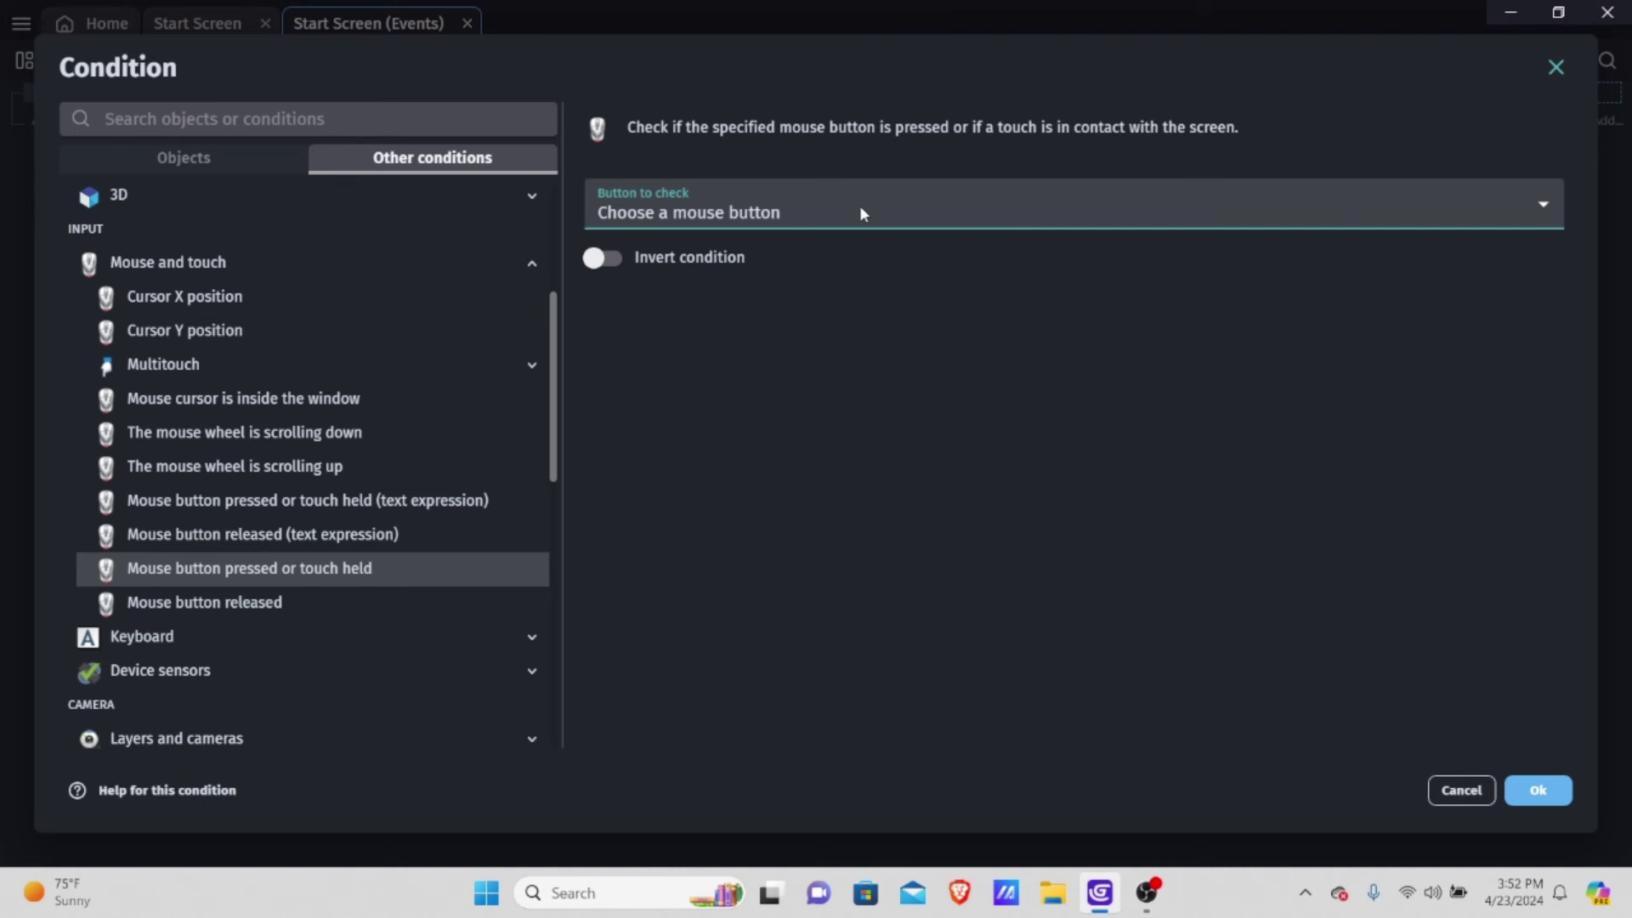
left_click(860, 206)
left_click(651, 260)
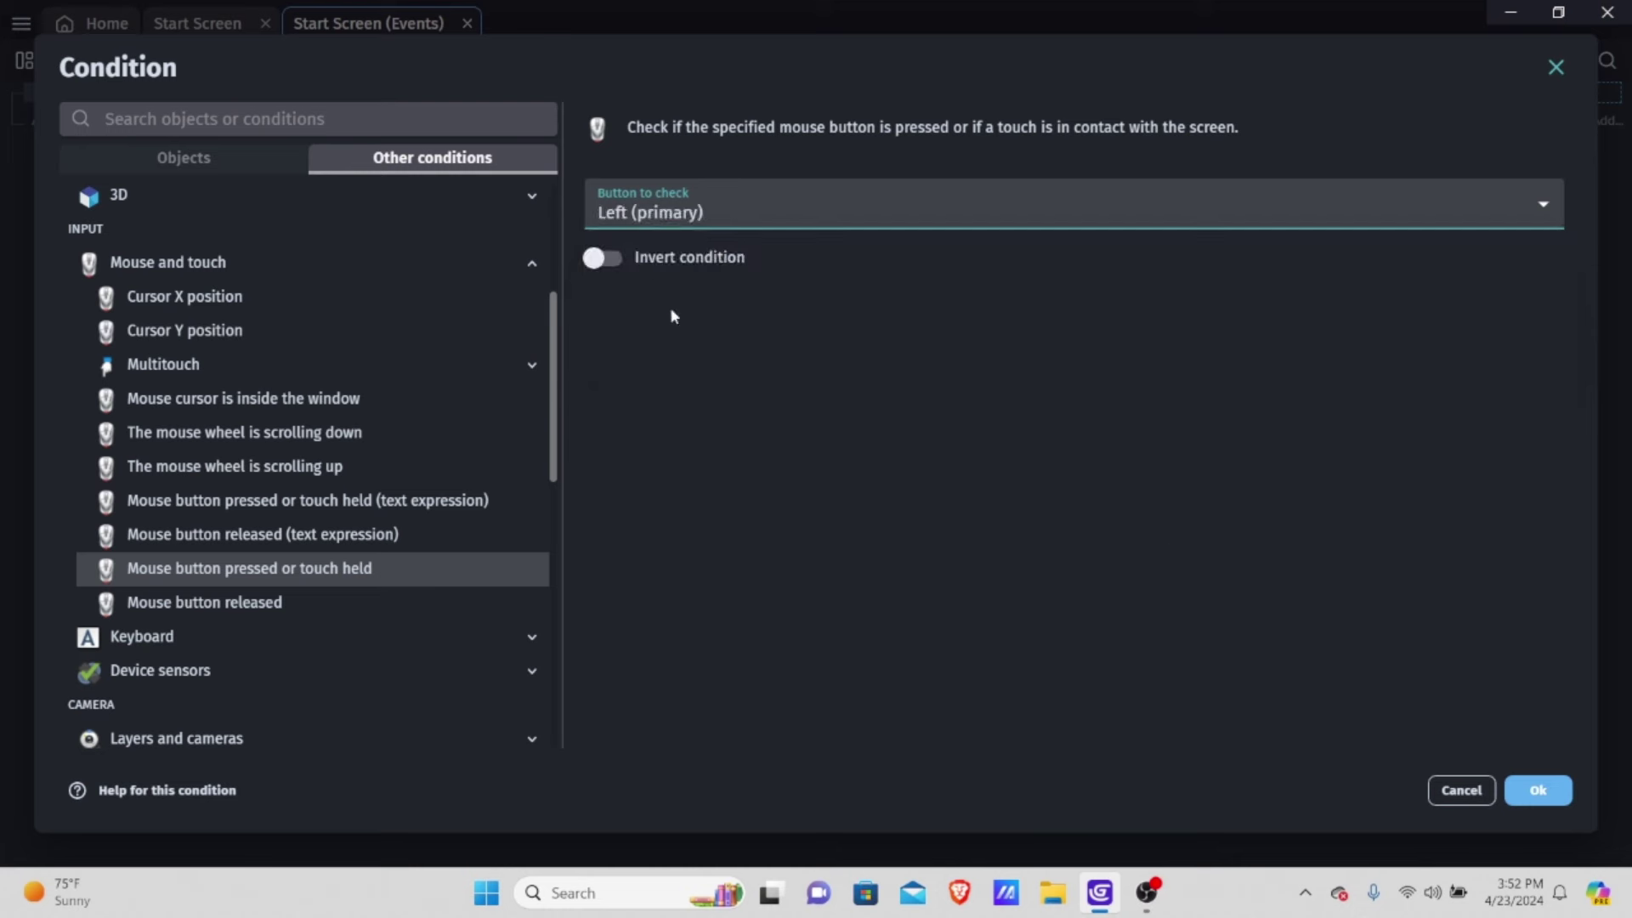
left_click(1538, 790)
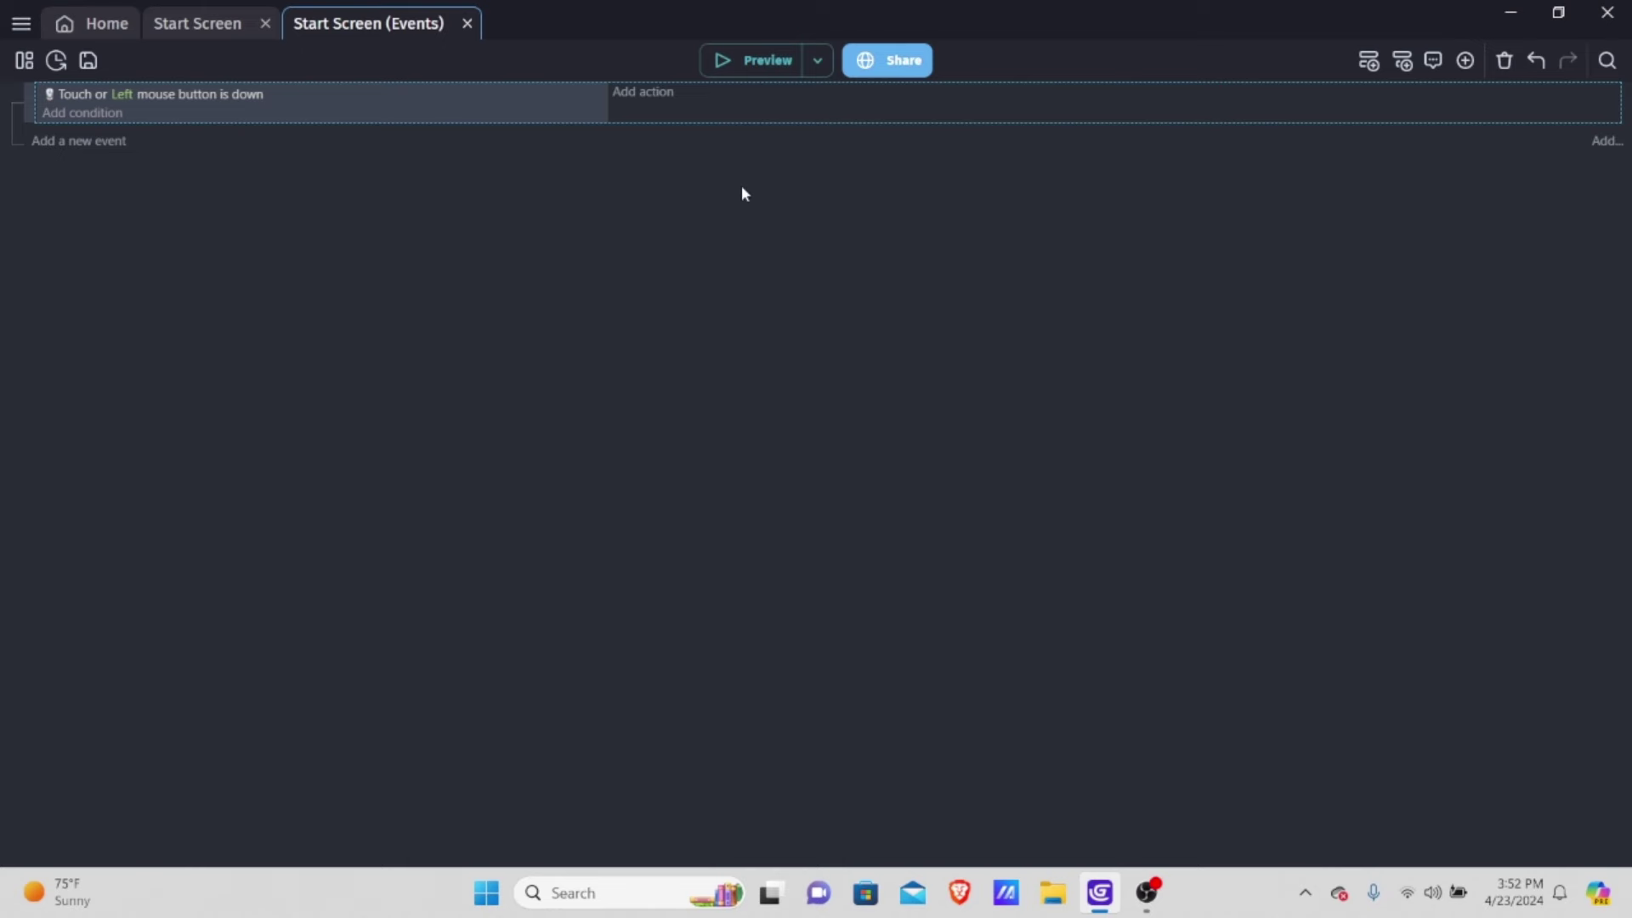
Add a "Trigger once while true" condition to the mouse button event
left_click(109, 116)
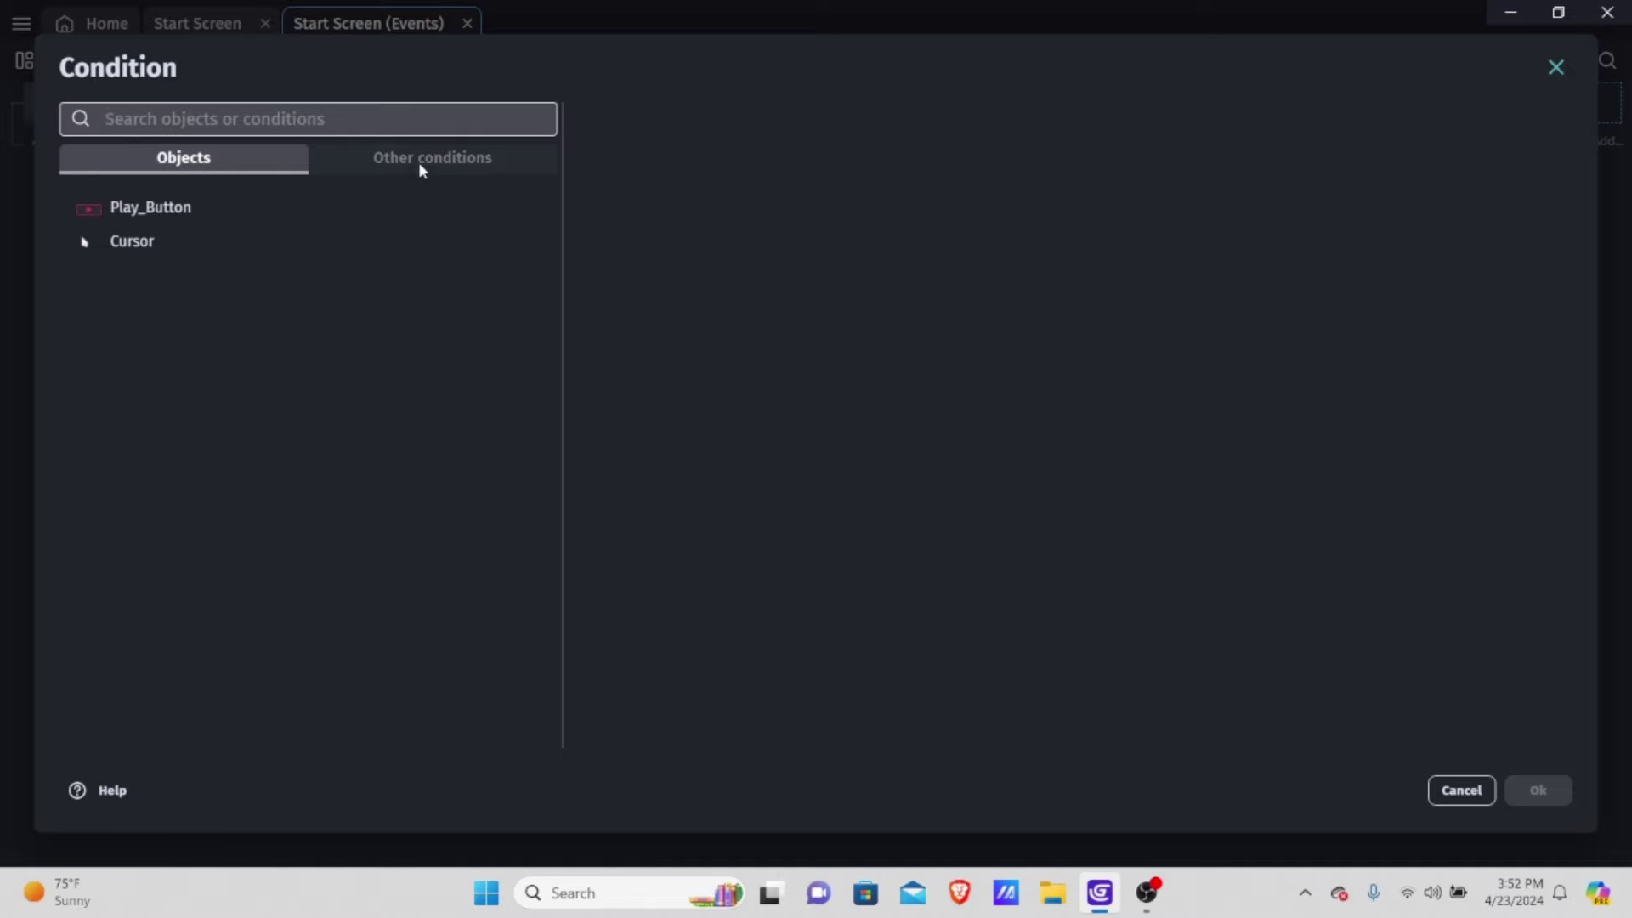
left_click(462, 172)
left_click(212, 241)
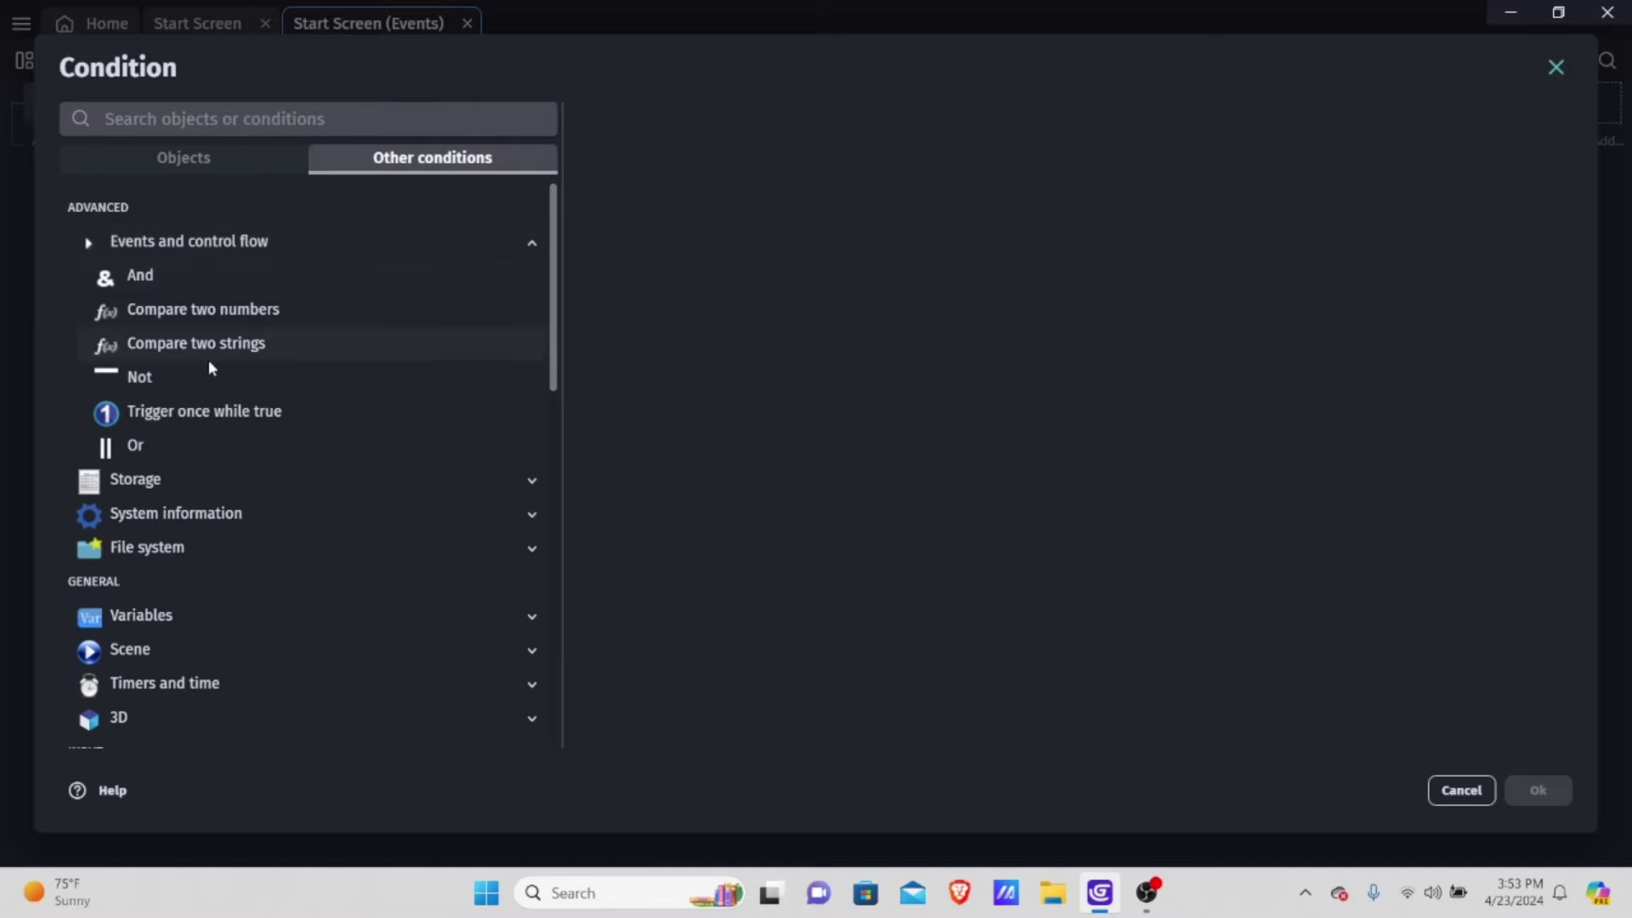
left_click(228, 412)
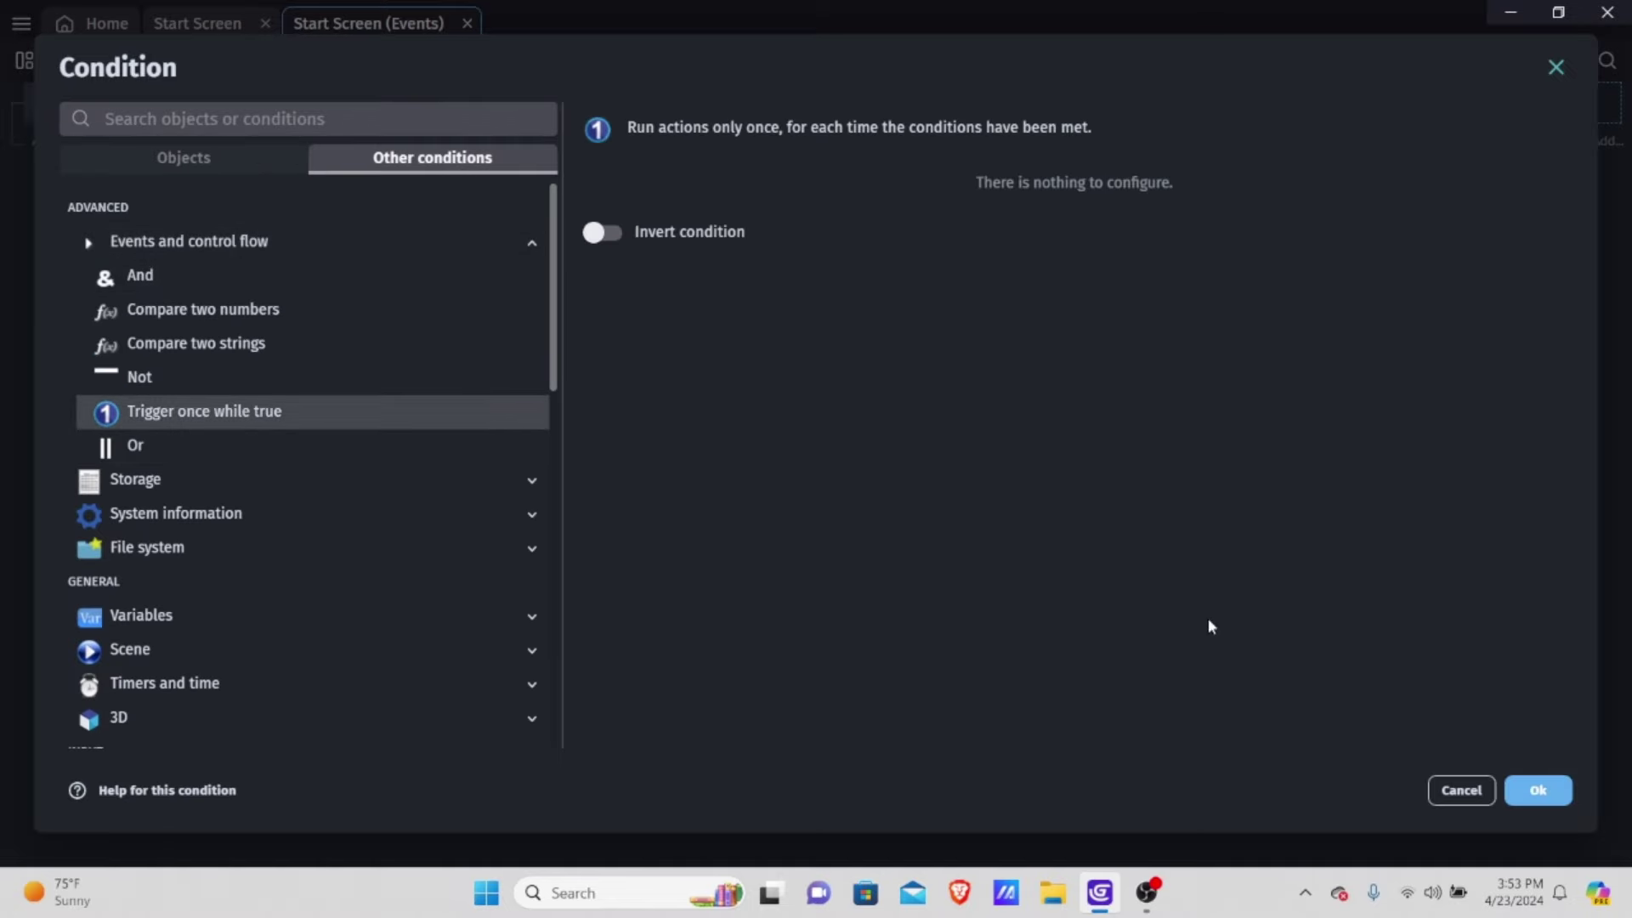
left_click(1541, 797)
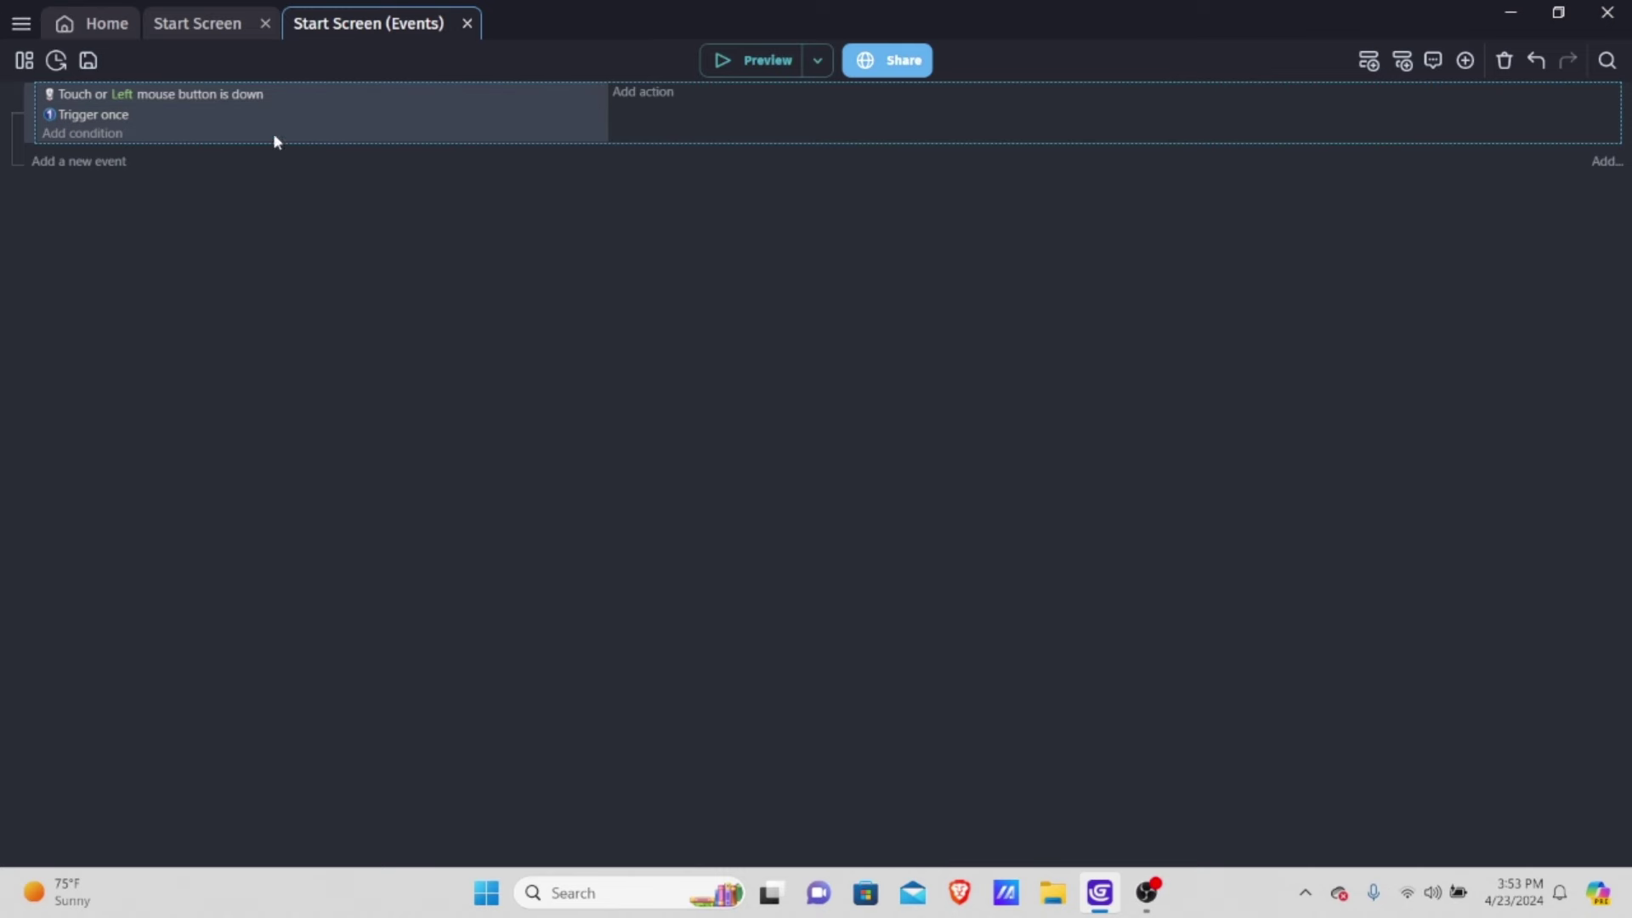
Add an And condition to the event and move Trigger once above it
left_click(60, 133)
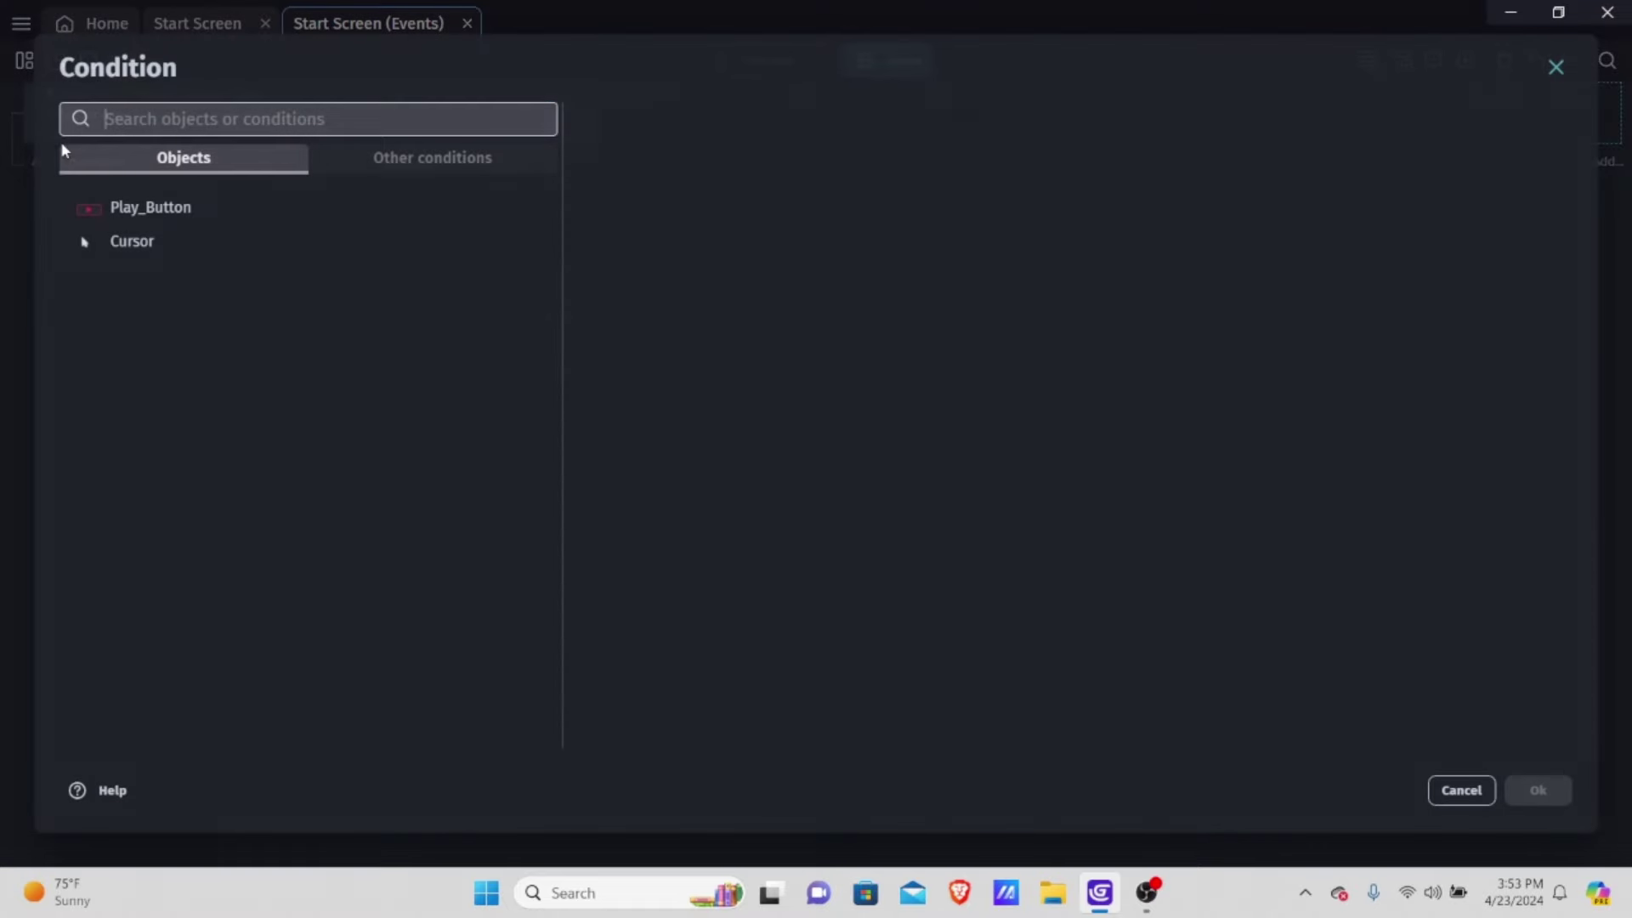
left_click(411, 169)
left_click(215, 246)
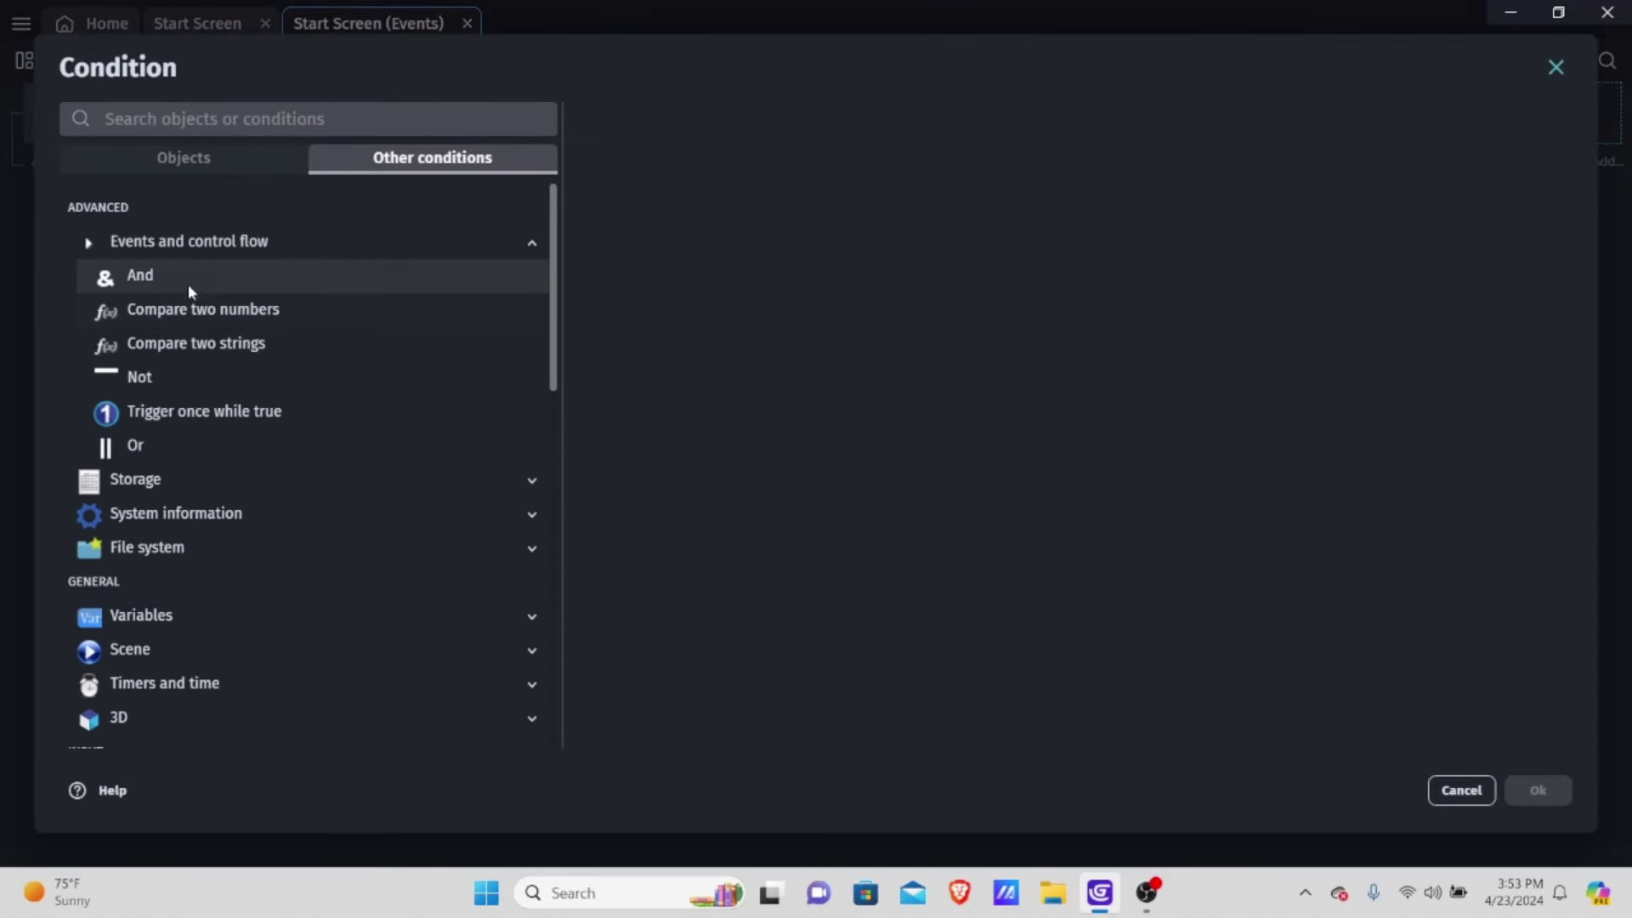
left_click(187, 278)
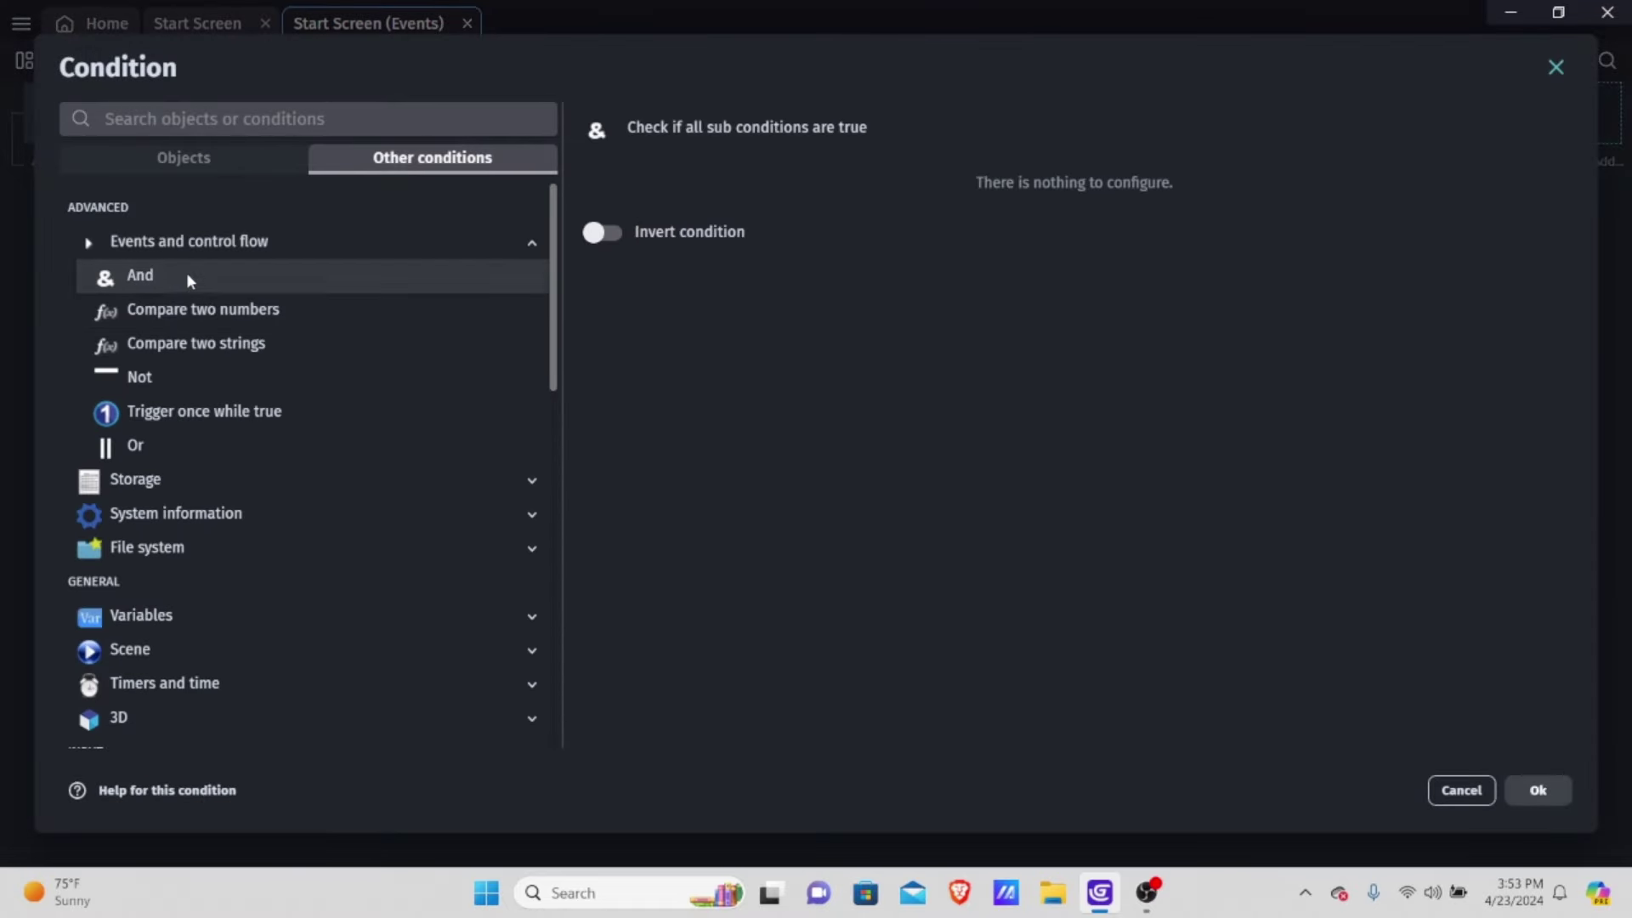
left_click(1538, 791)
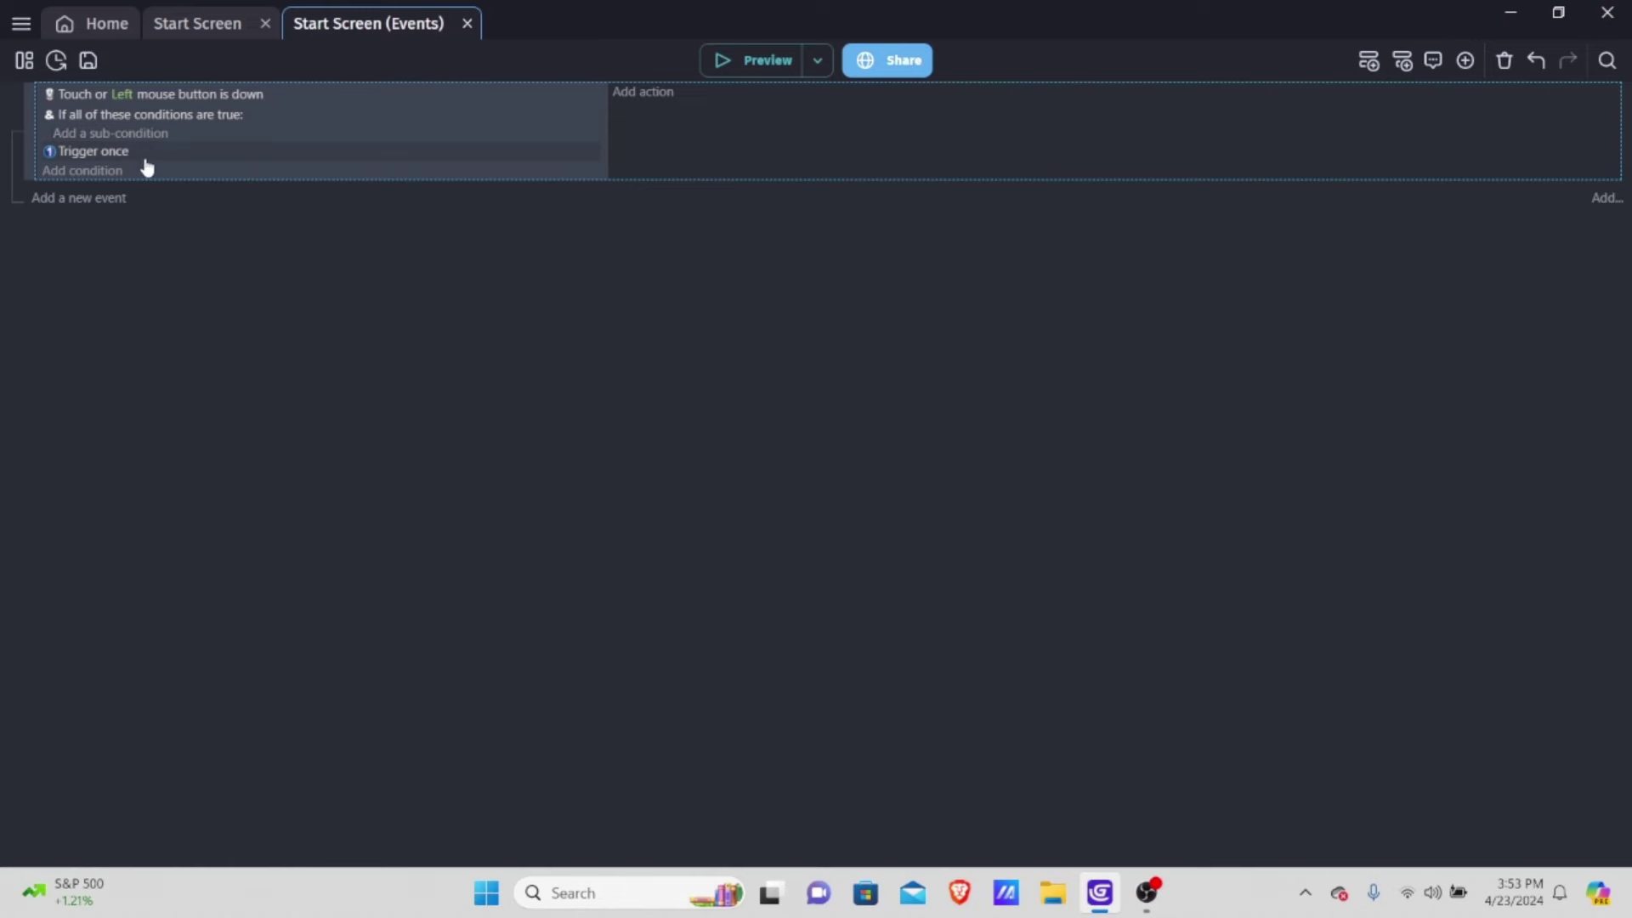
left_click_drag(197, 151, 204, 119)
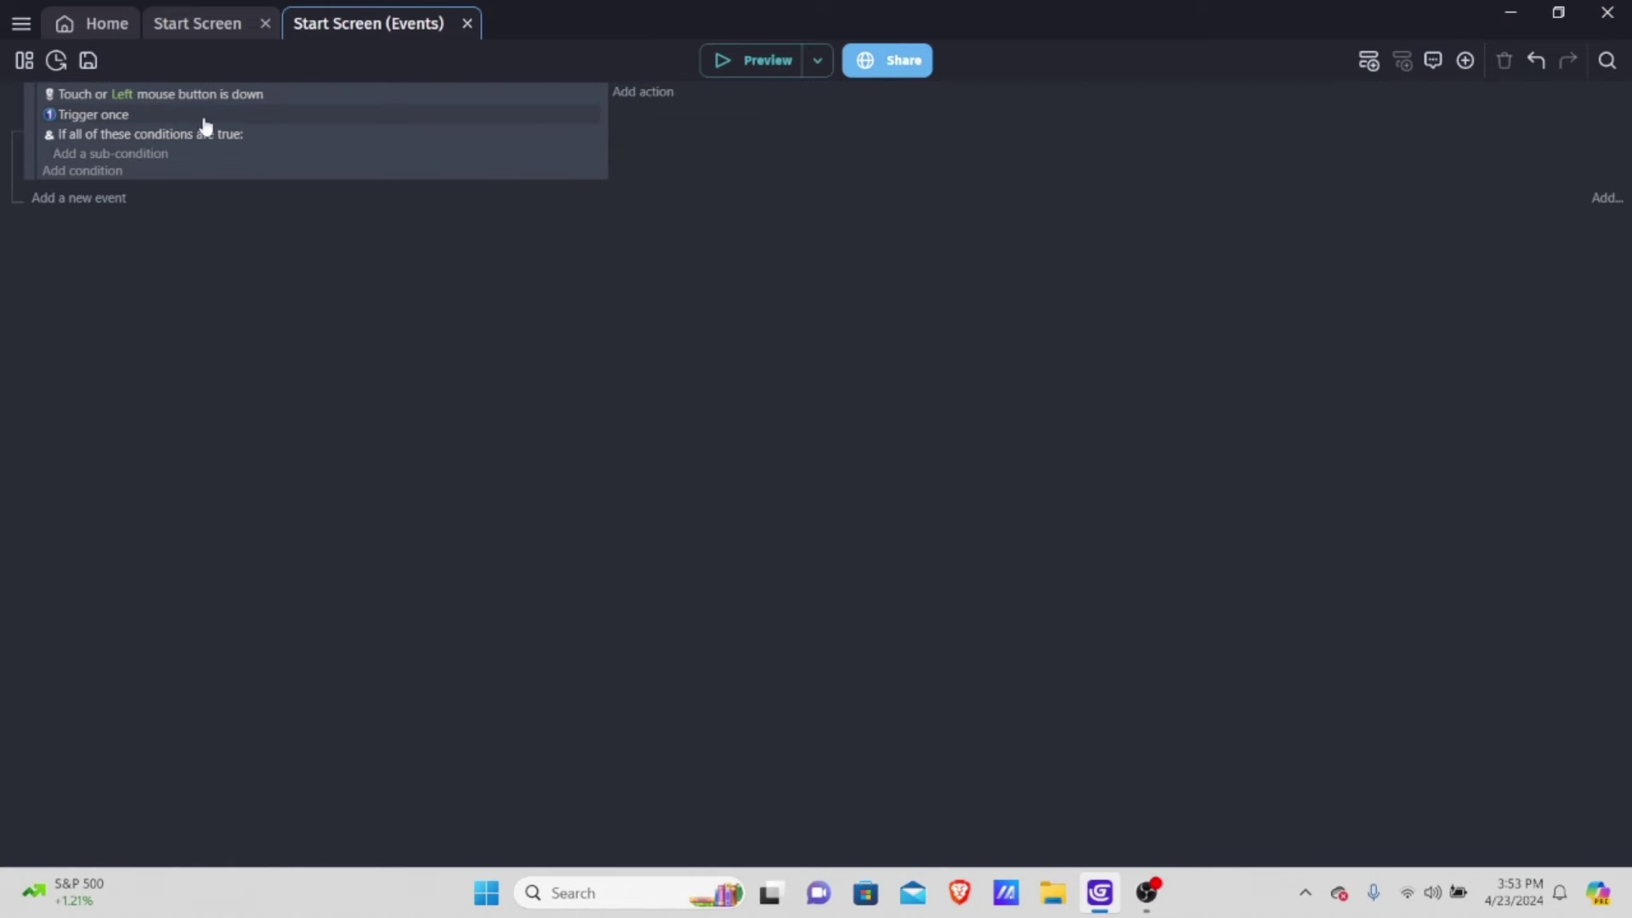
Add a sub-condition under the And condition that checks whether Cursor is in collision with Play_Button
left_click(144, 154)
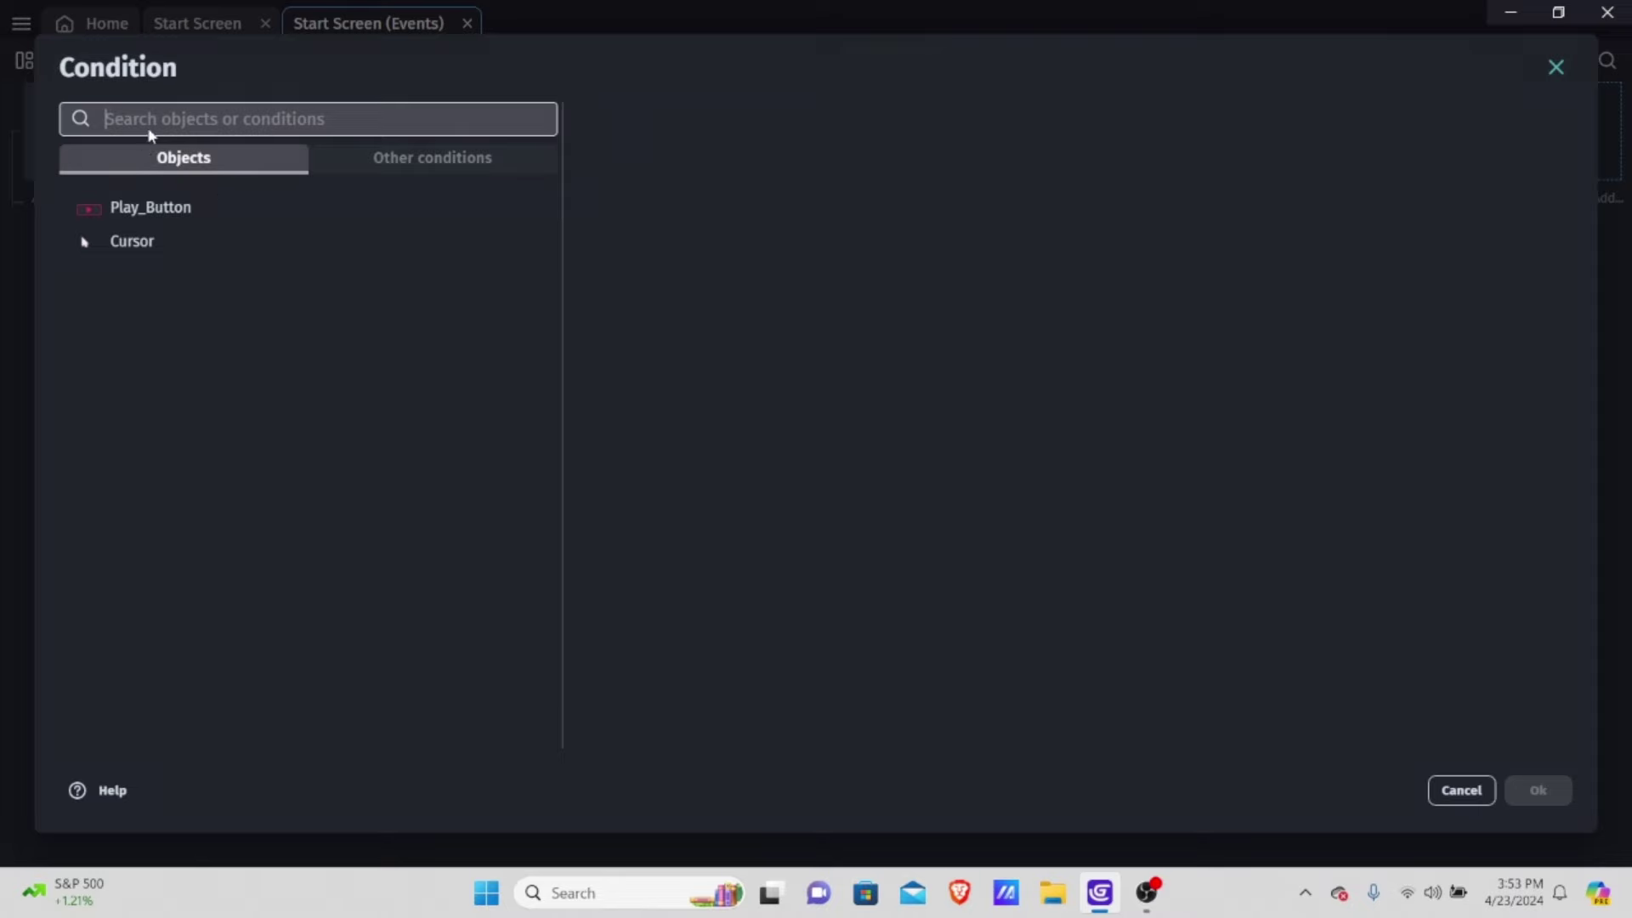
left_click(198, 237)
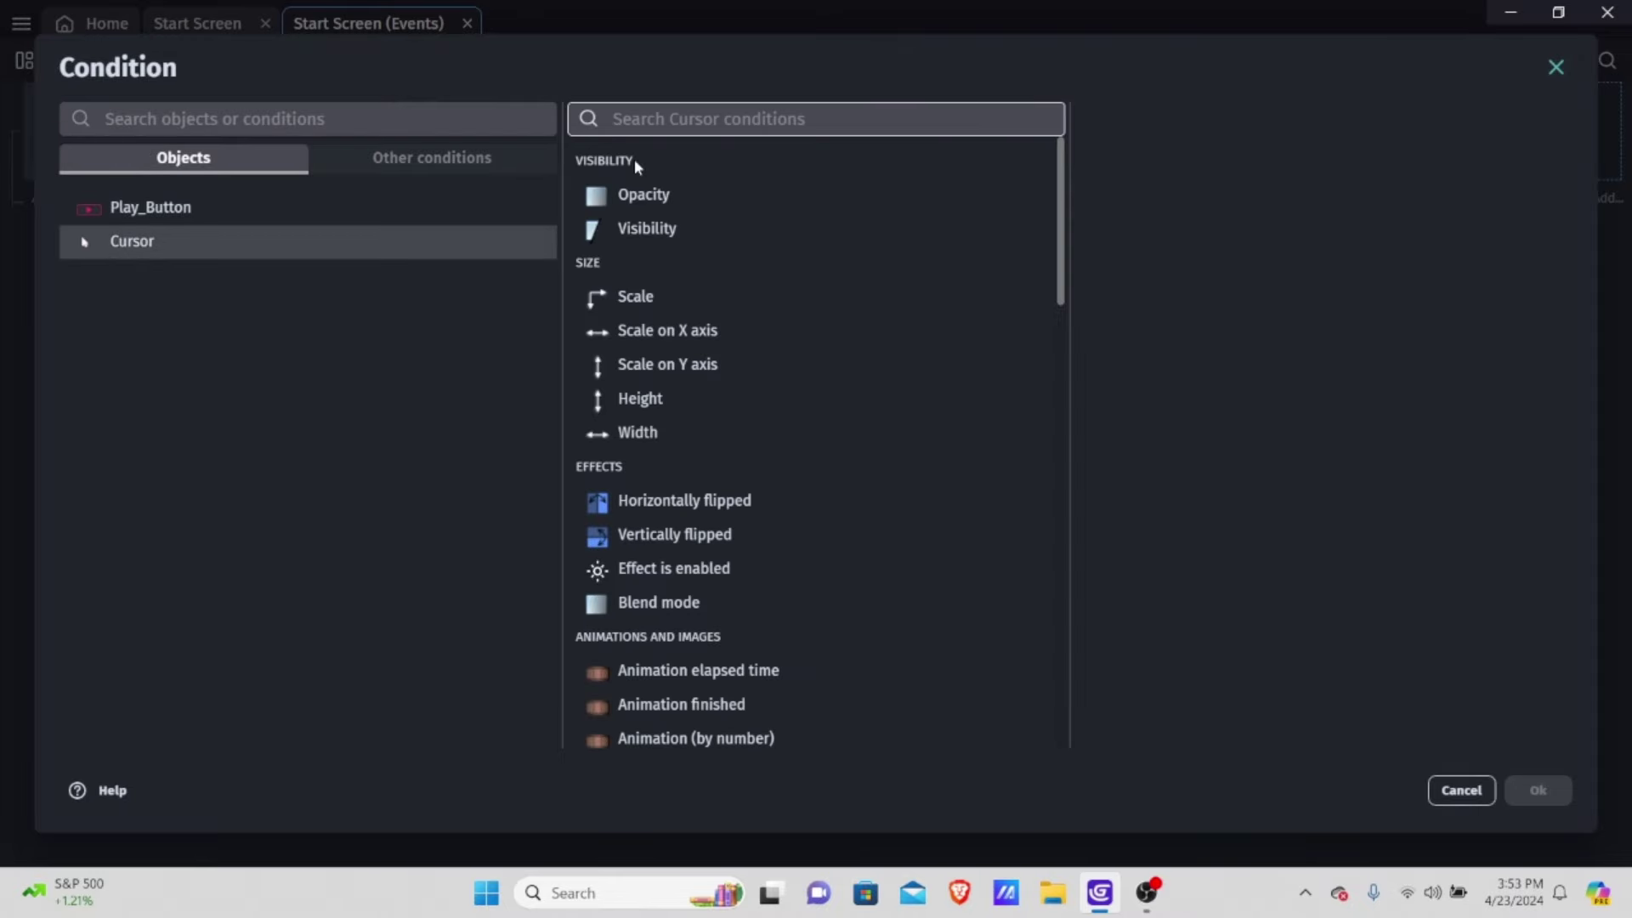
type("coll")
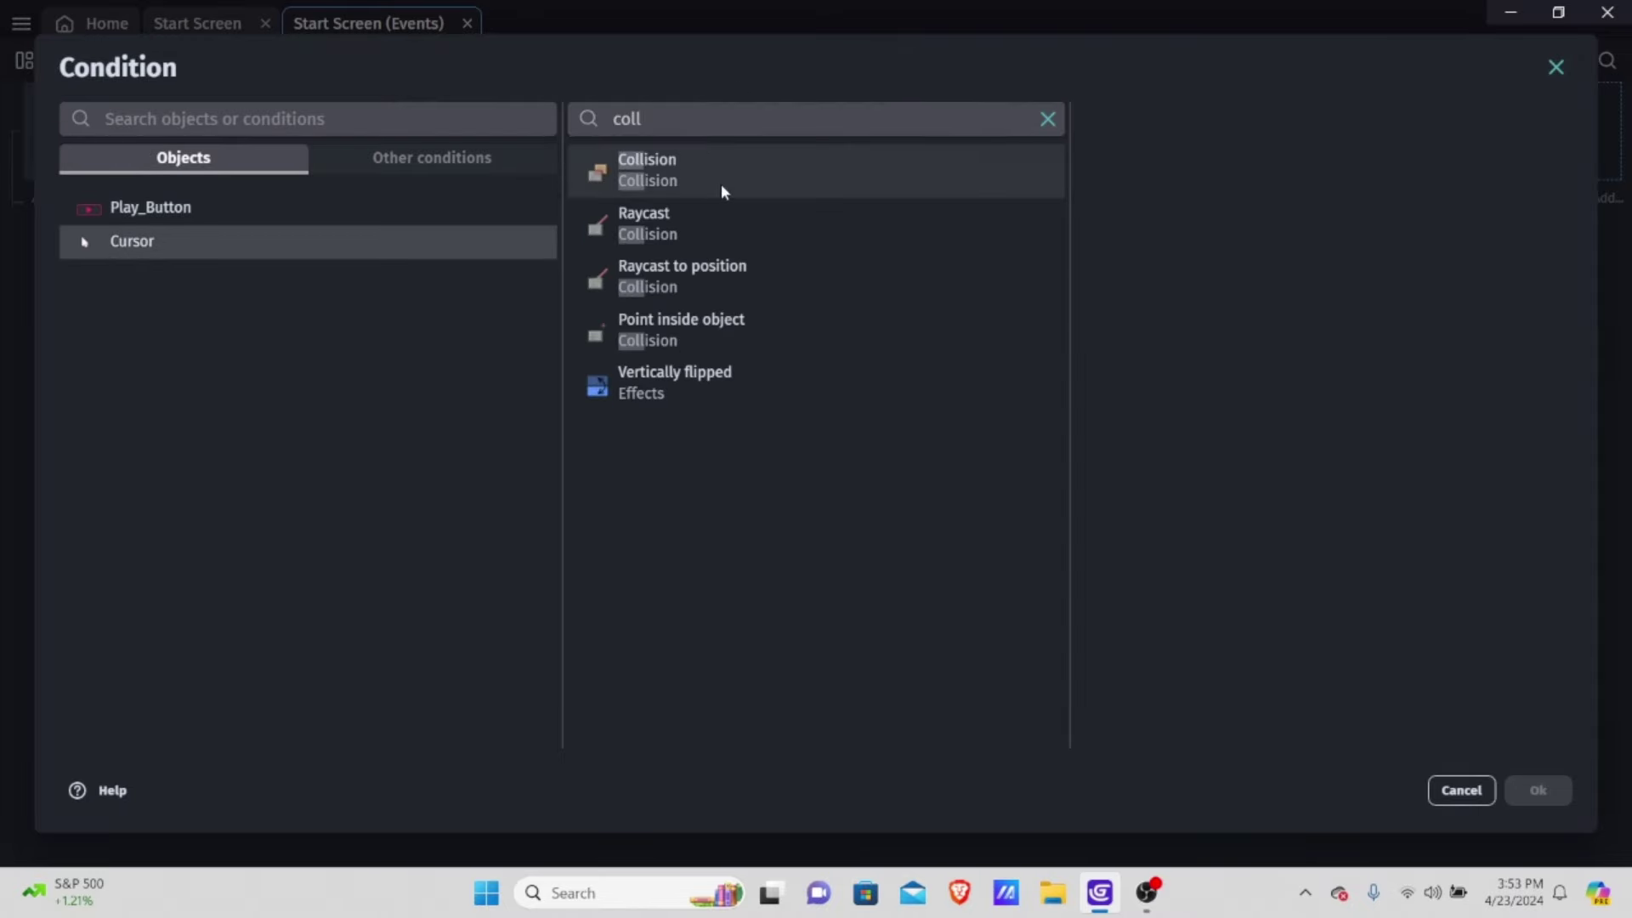
left_click(719, 186)
left_click(1190, 254)
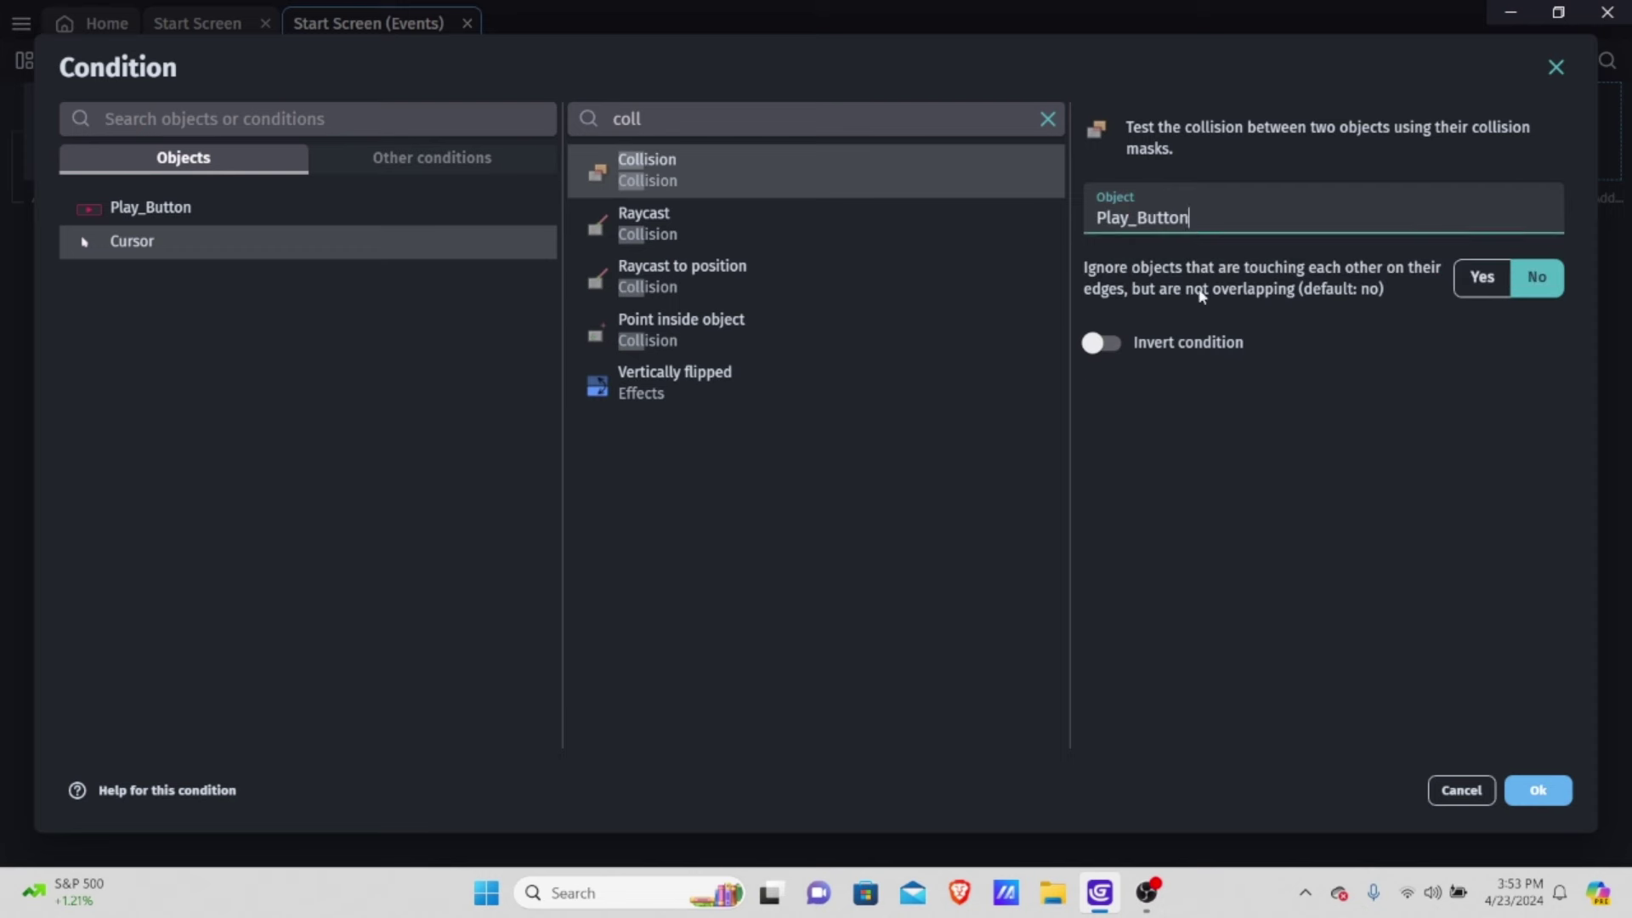
left_click(1541, 790)
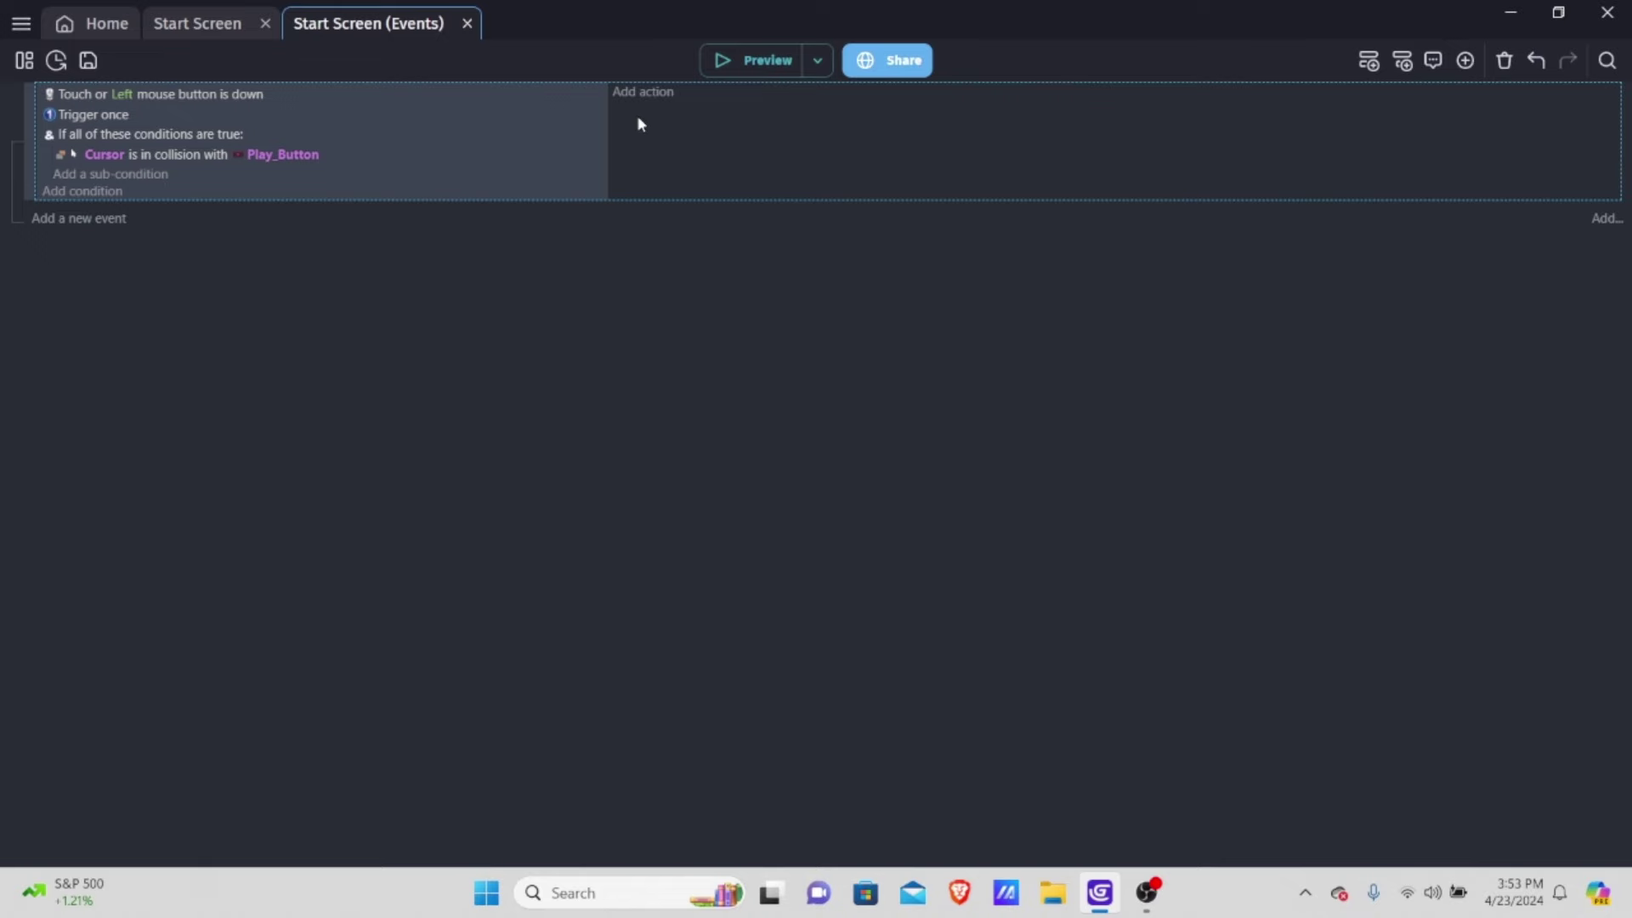
Add a new scene to the project and name it Blank
left_click(23, 60)
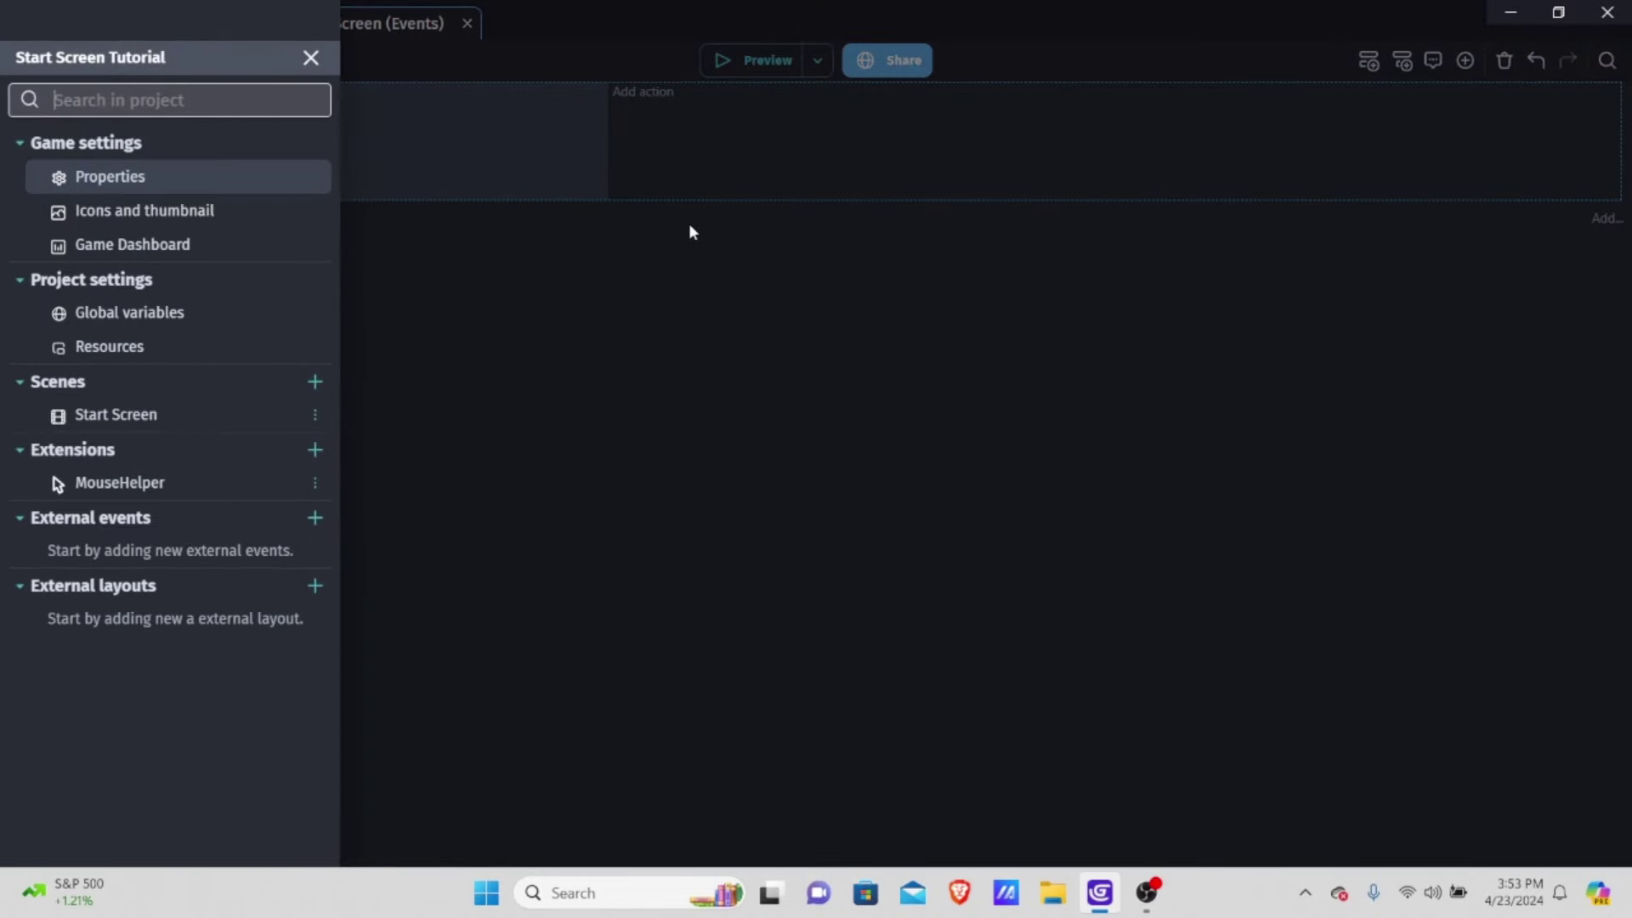
left_click(993, 308)
left_click(38, 60)
left_click(315, 381)
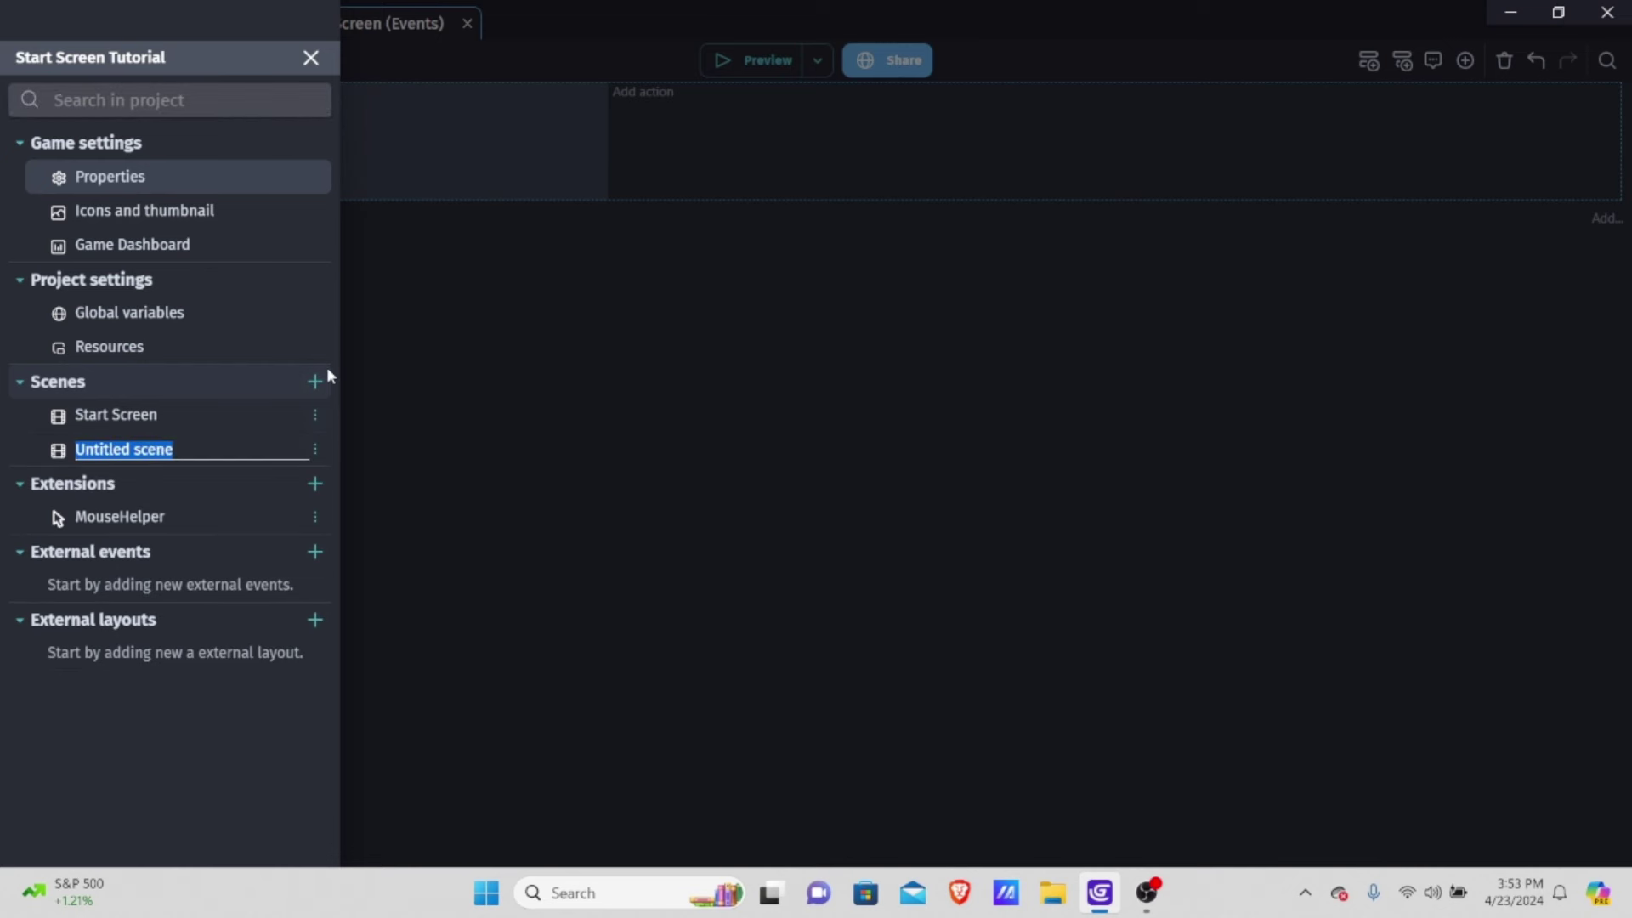
key("BackSpace")
type("Blank")
key("BackSpace")
key("BackSpace")
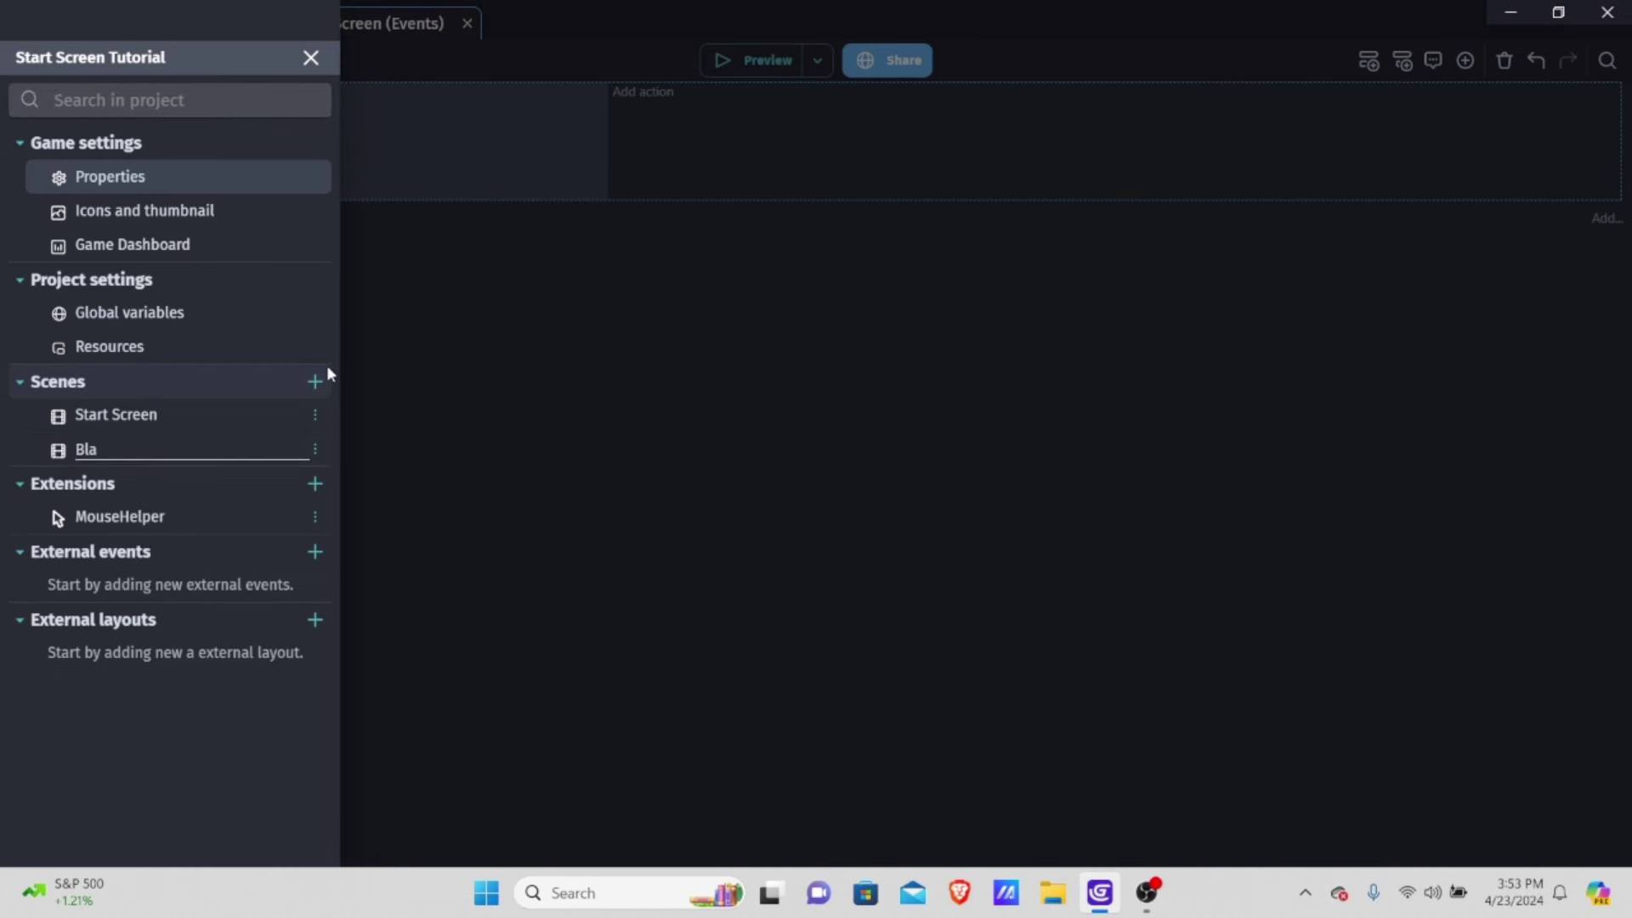
type("nk")
key("Return")
left_click(799, 306)
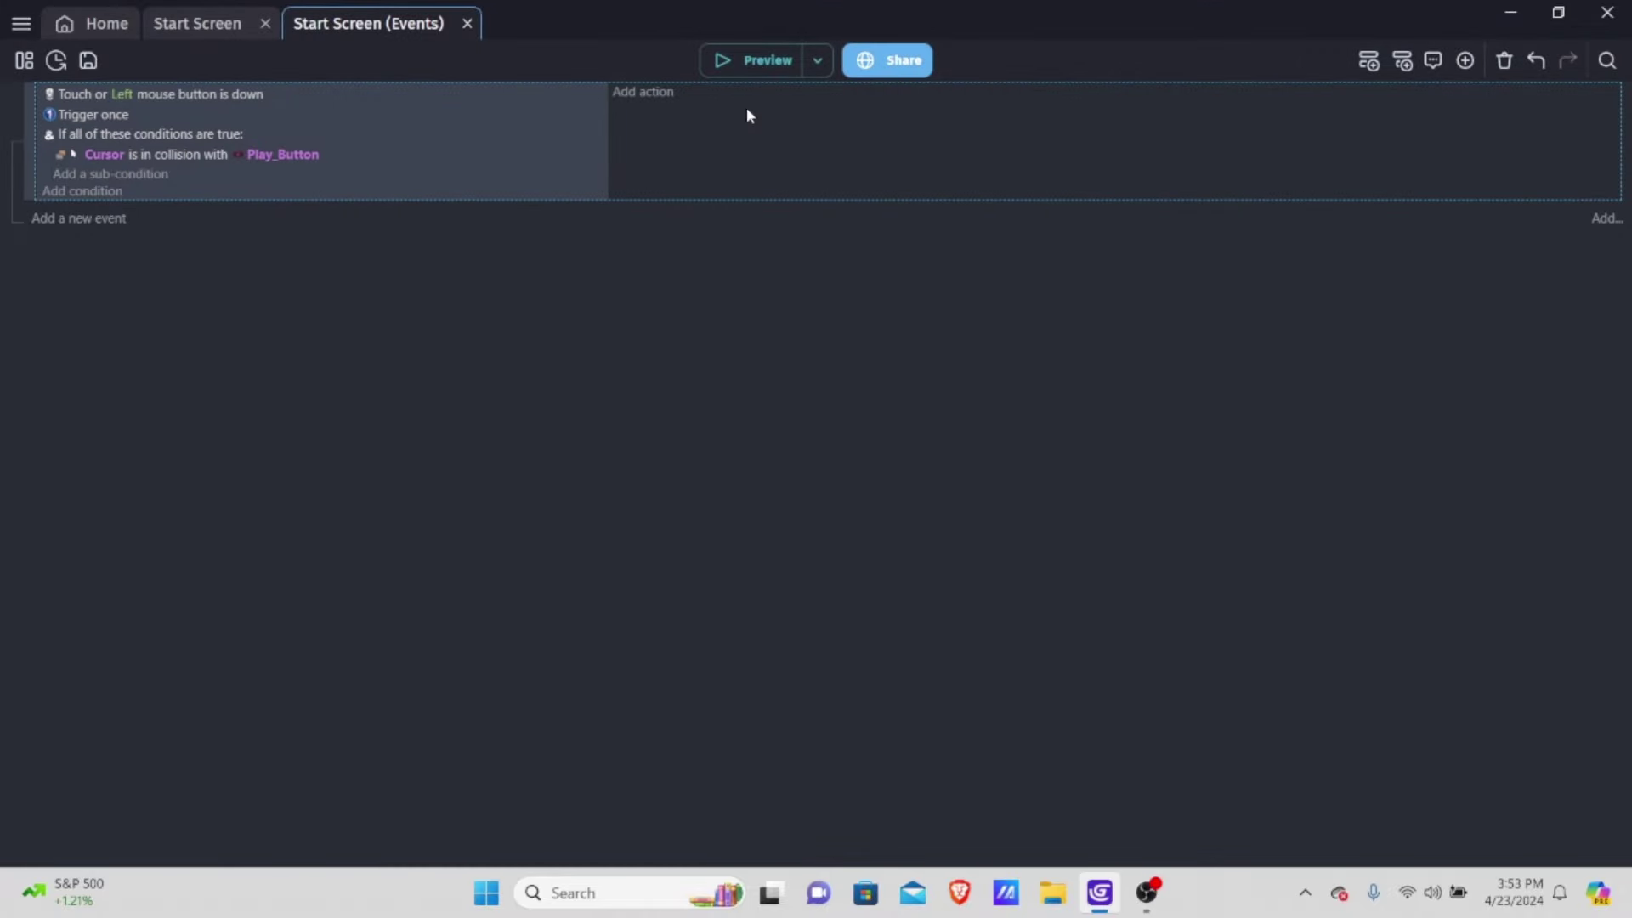
Add a "Change the scene" action to the event with Blank as the new scene
left_click(660, 104)
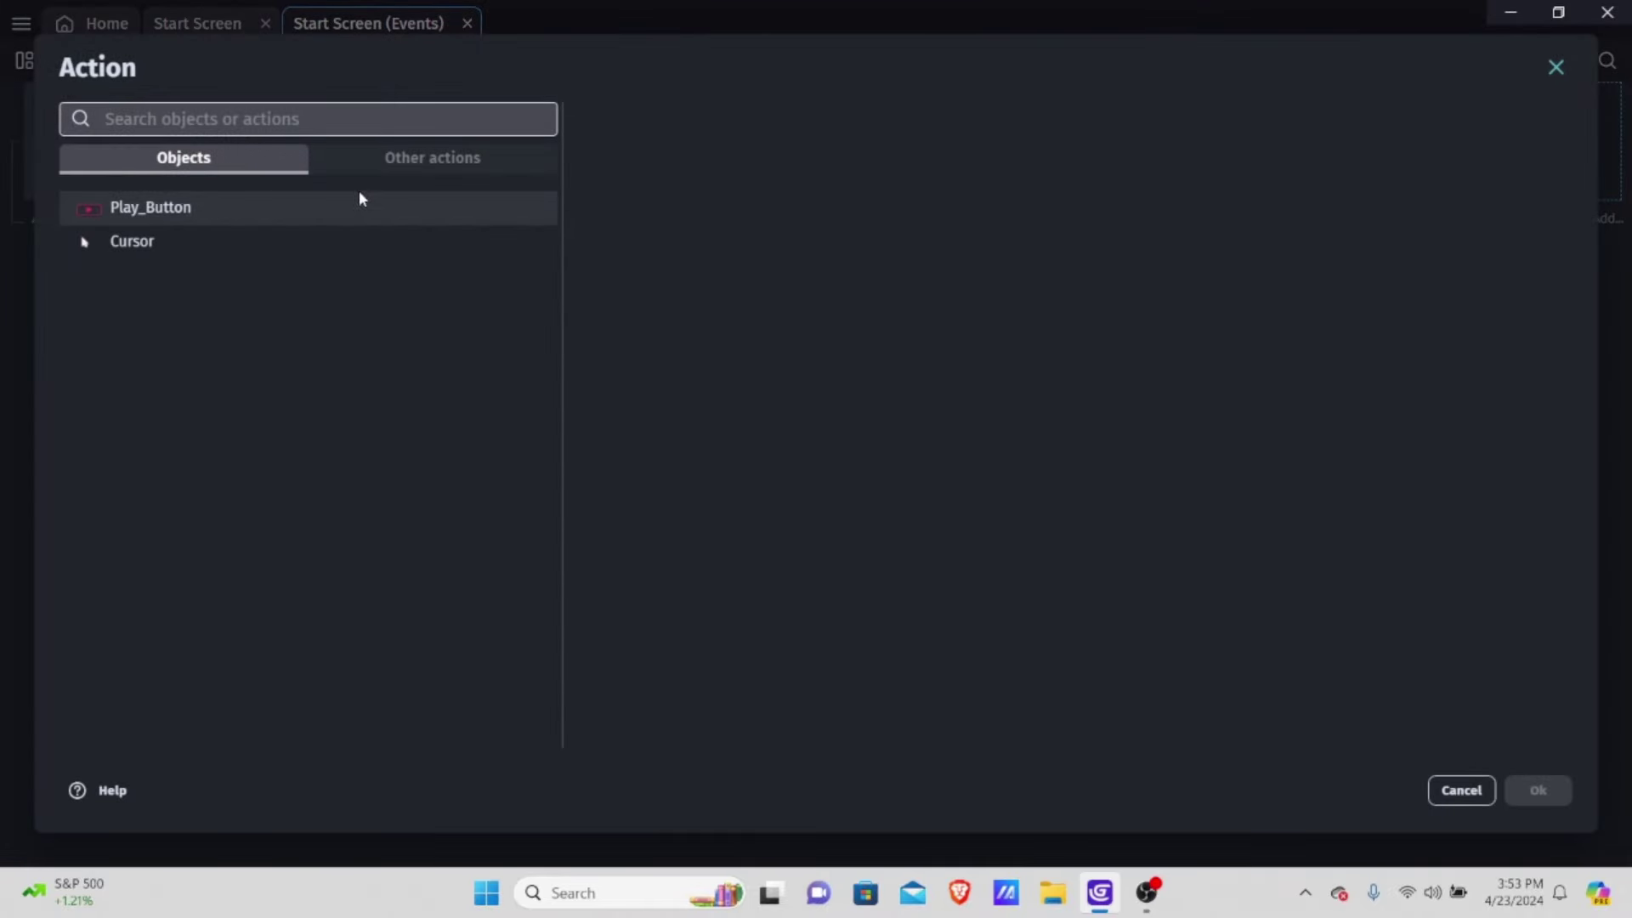
left_click(474, 156)
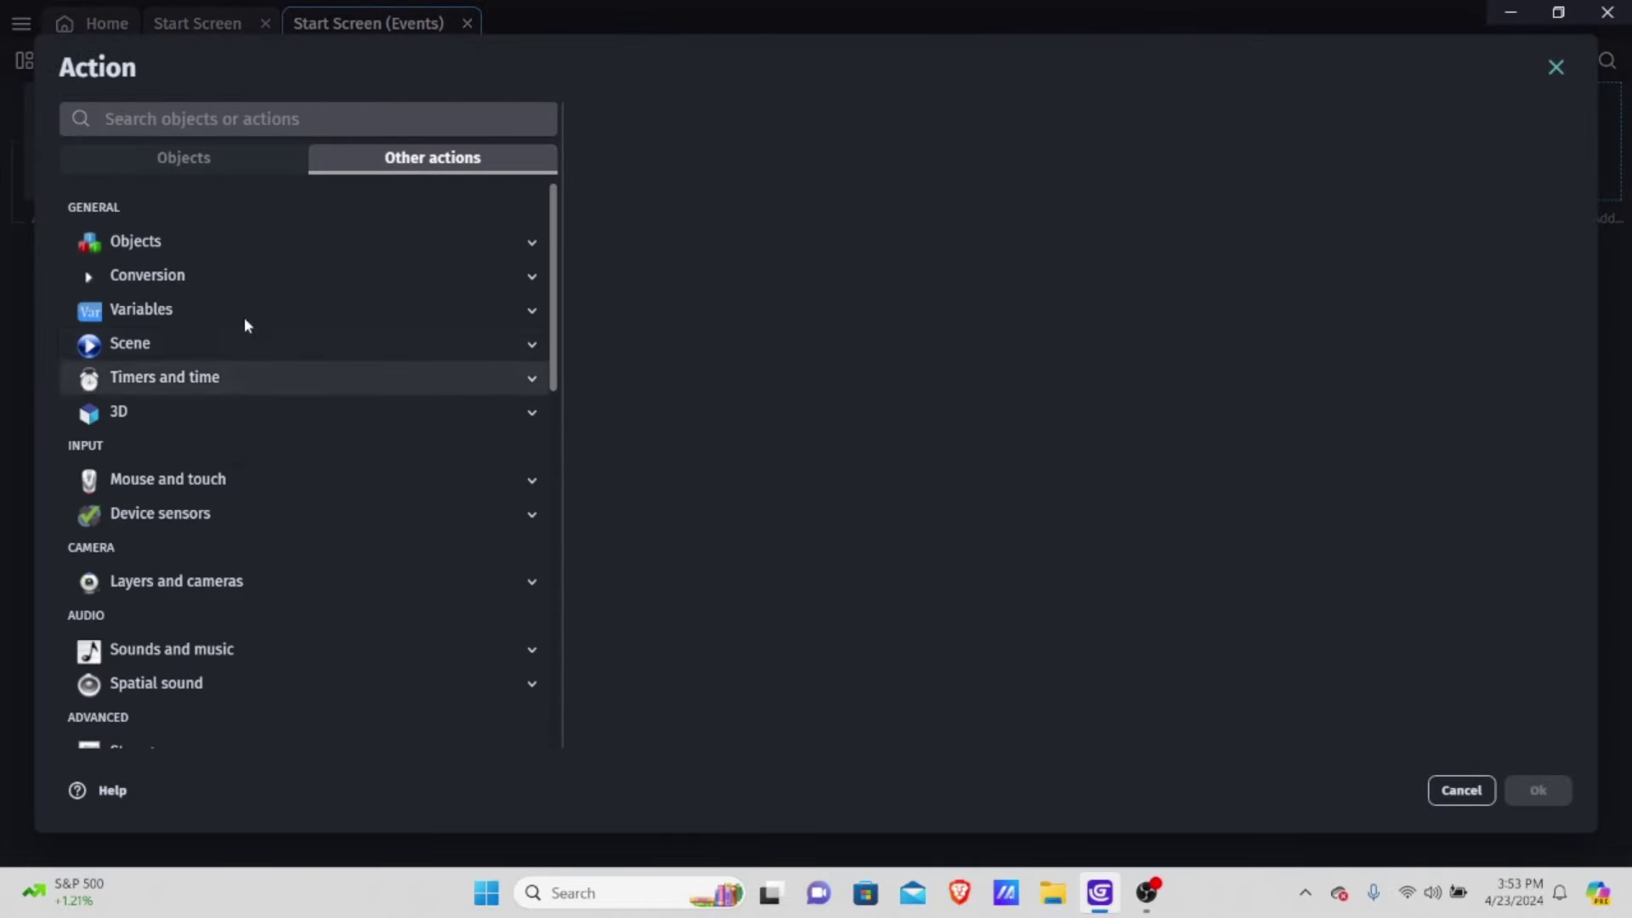
left_click(130, 343)
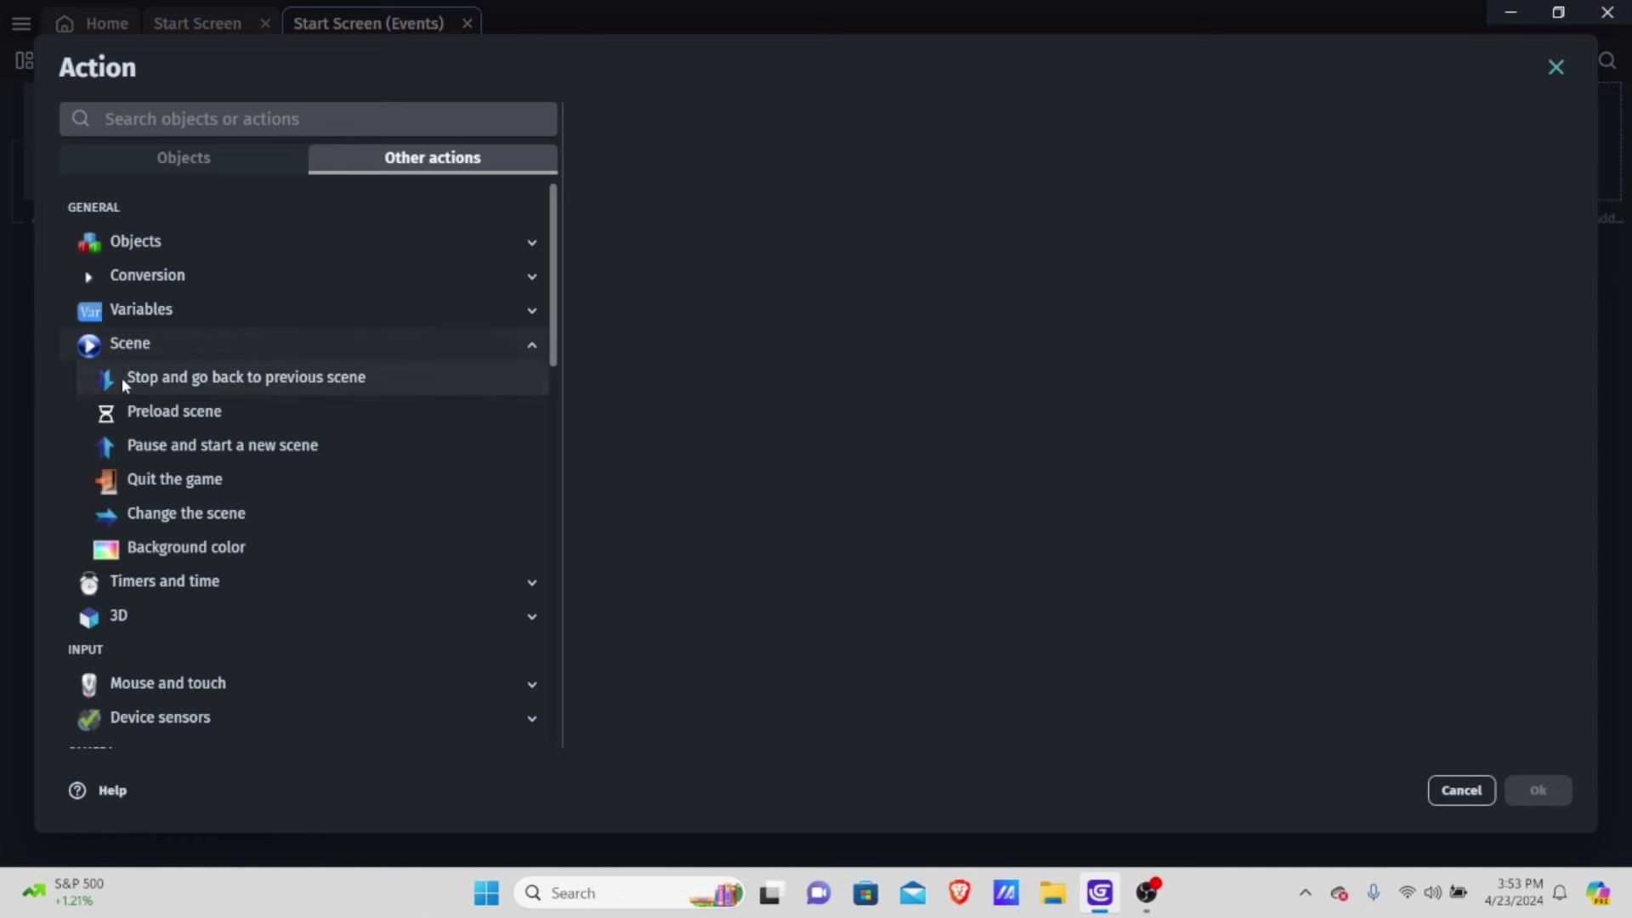
left_click(184, 513)
left_click(743, 211)
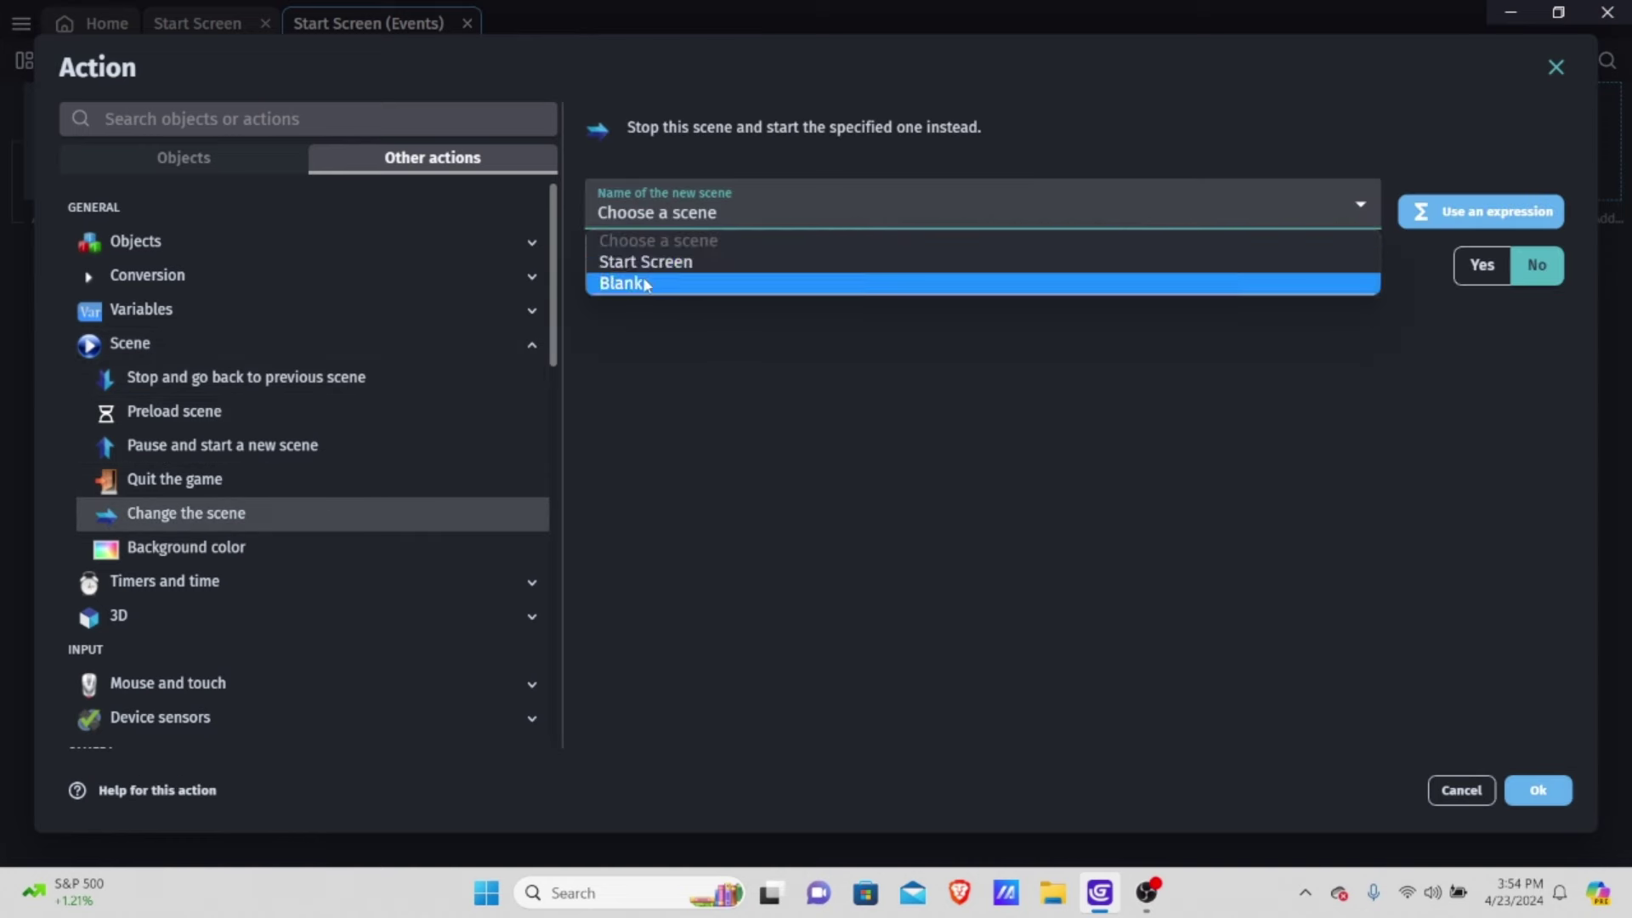
left_click(808, 283)
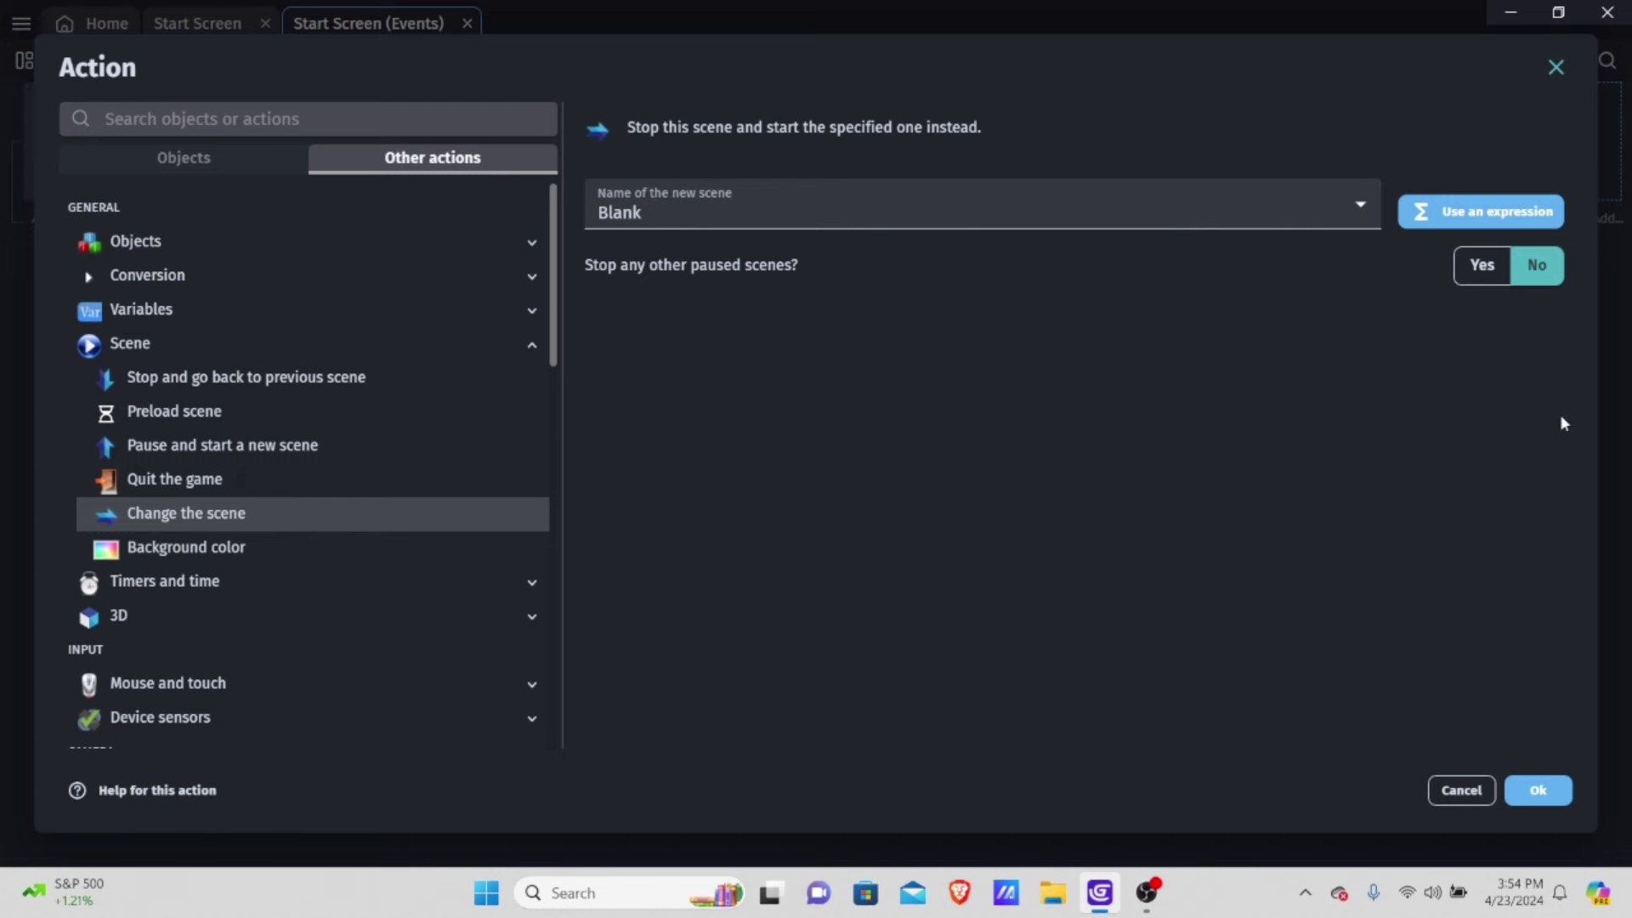
left_click(1538, 793)
Preview the game, test the play button, and close the preview
left_click(755, 61)
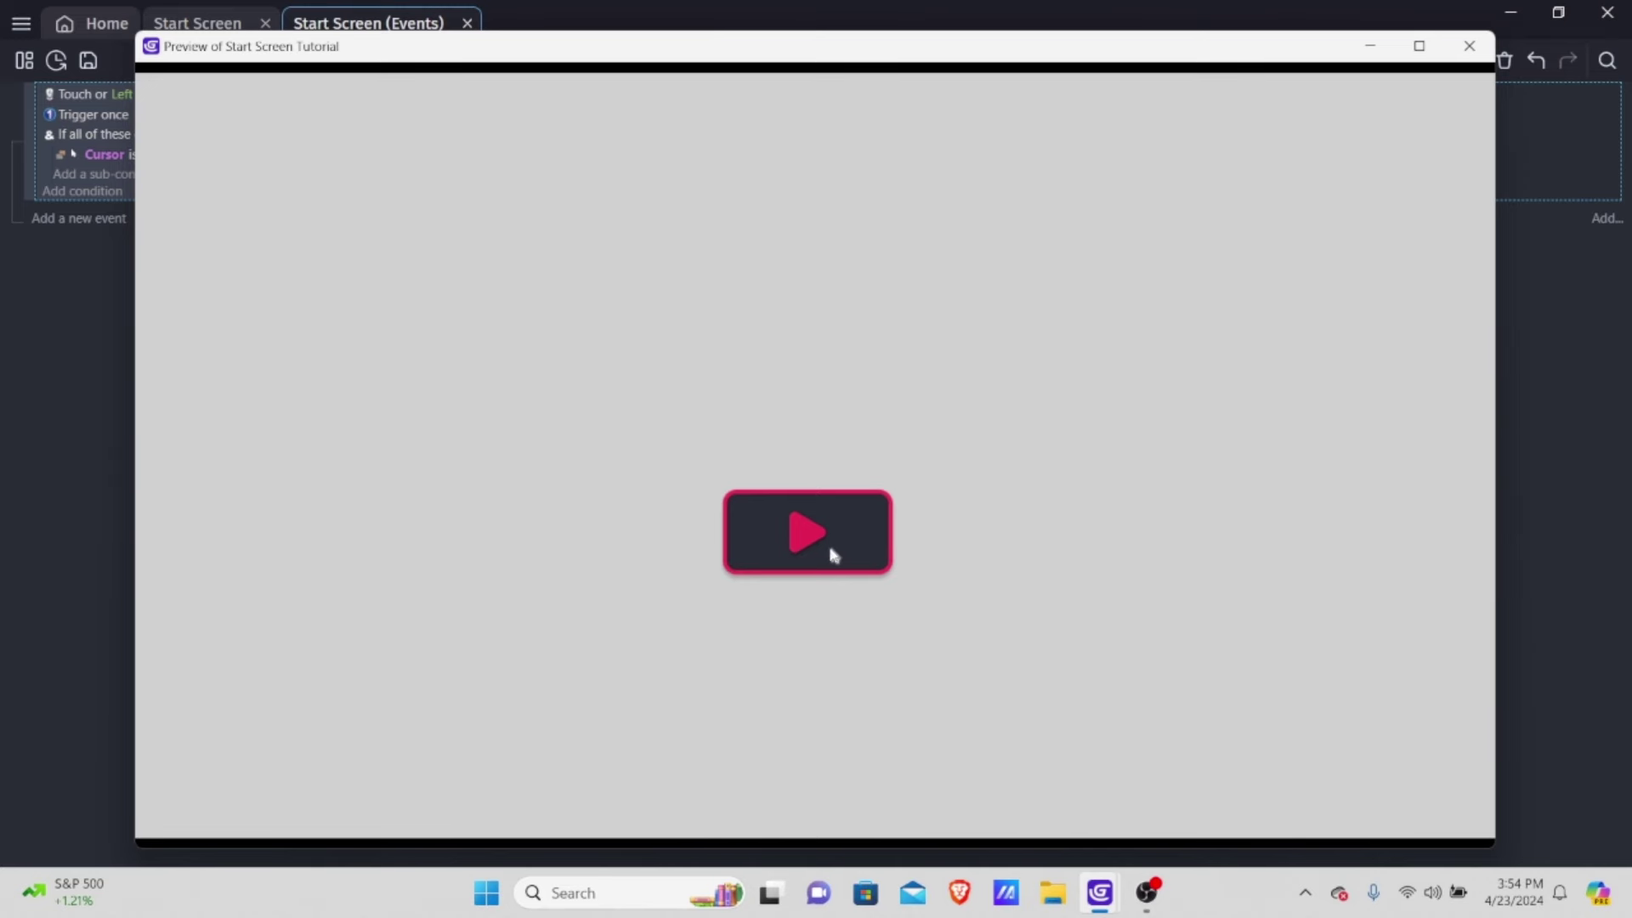
left_click(807, 540)
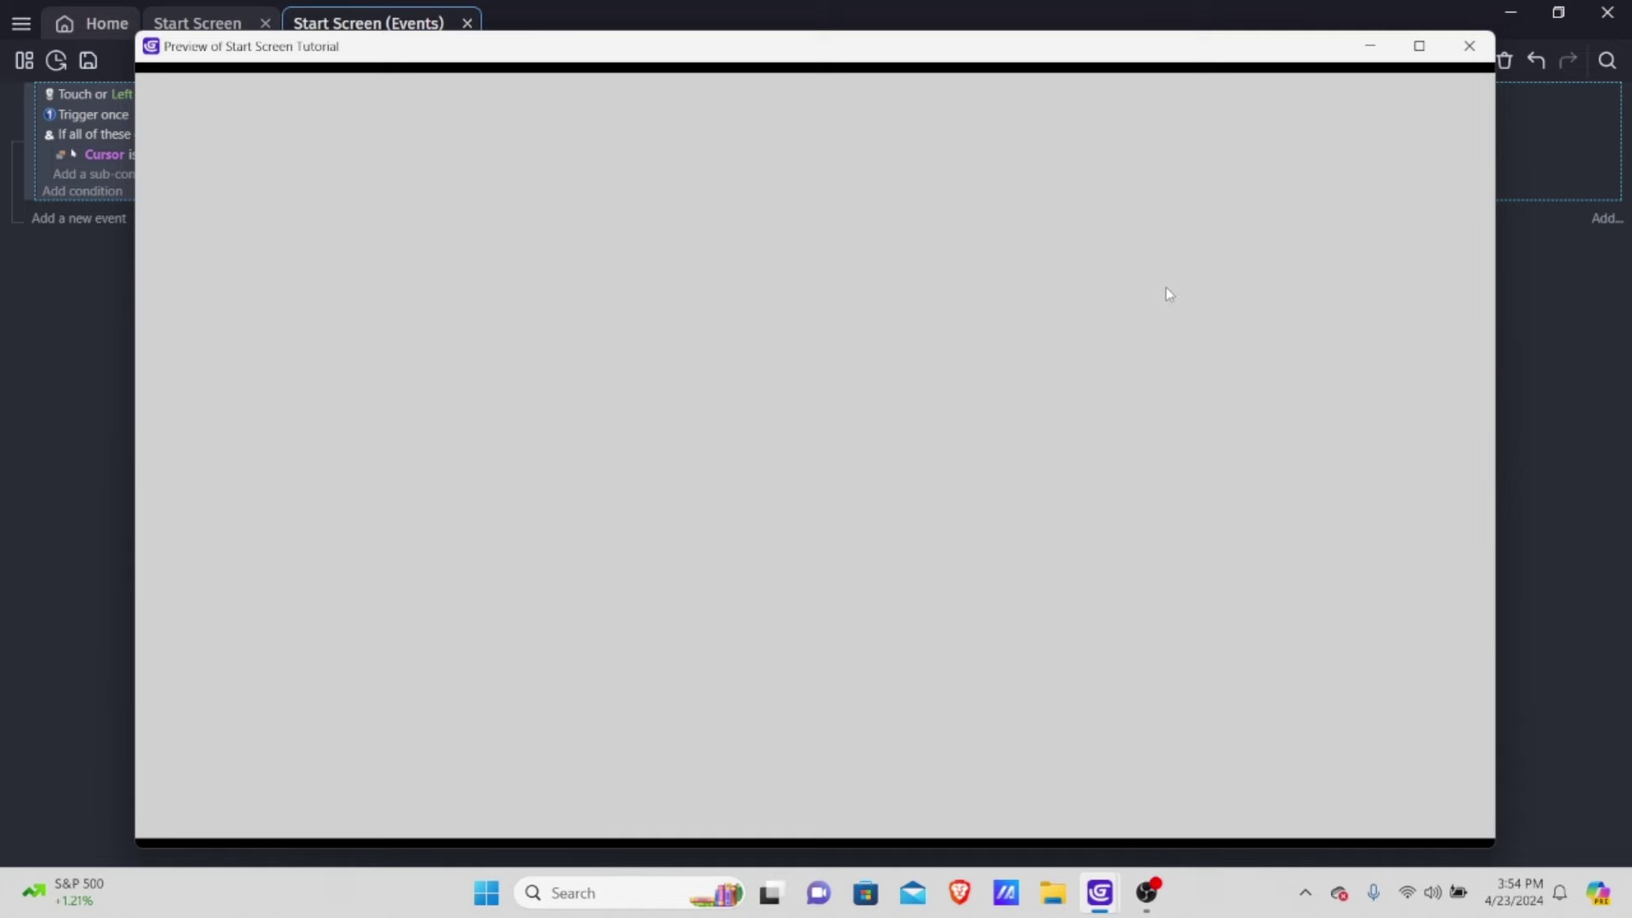
left_click(1469, 45)
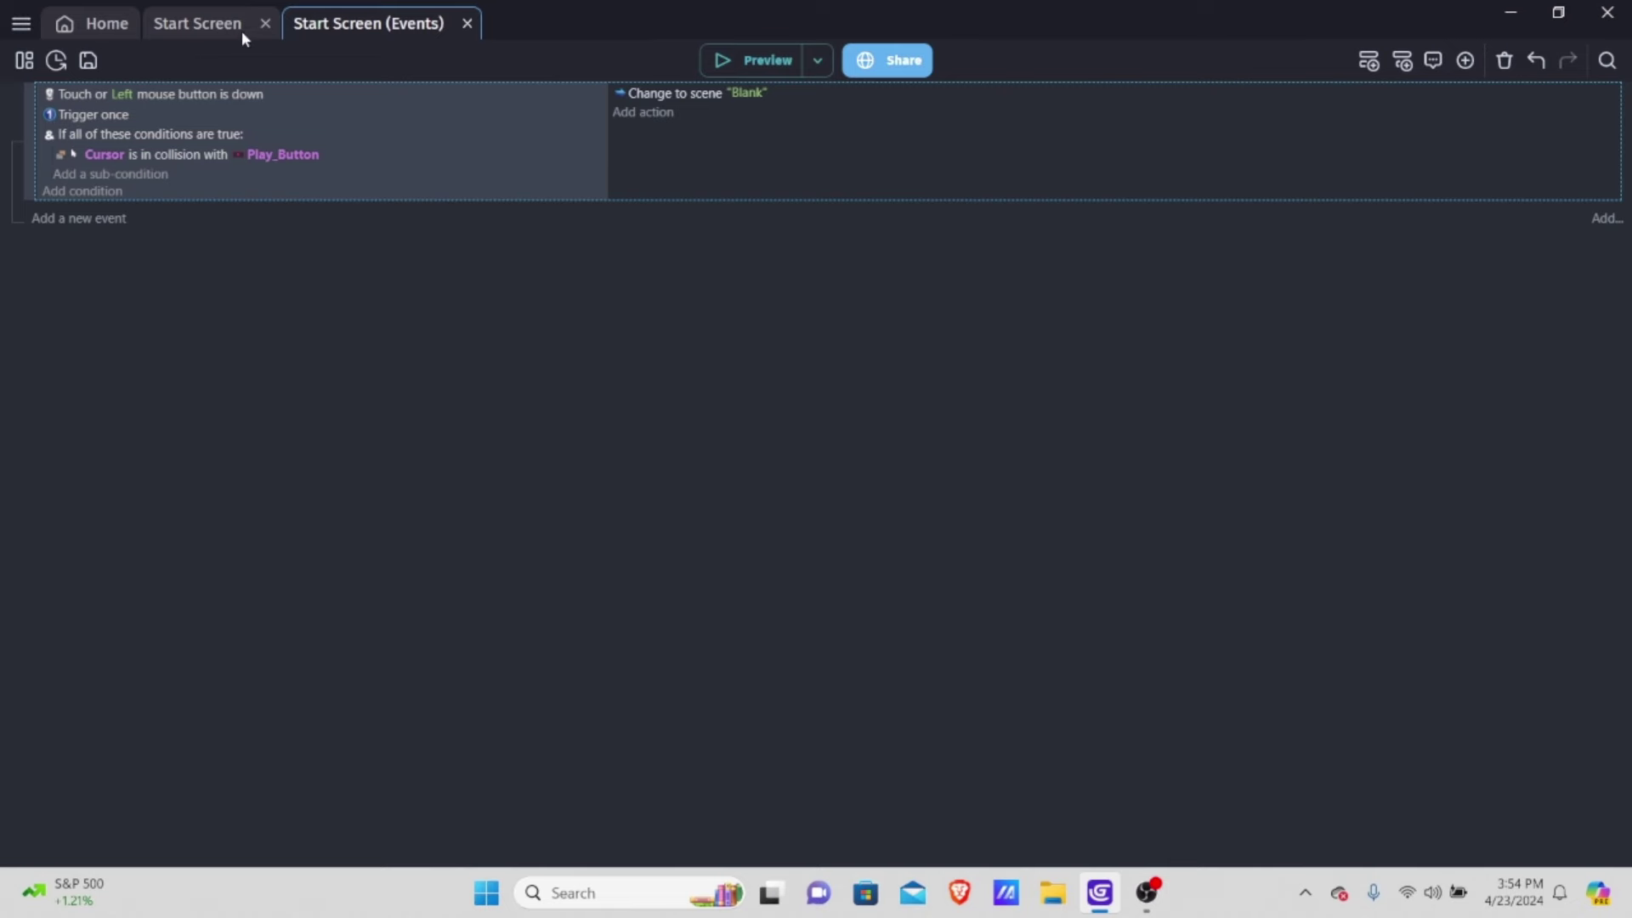
In the Start Screen scene editor, reposition the Play_Button instance to about X 561, Y 416
left_click(219, 25)
left_click(888, 421)
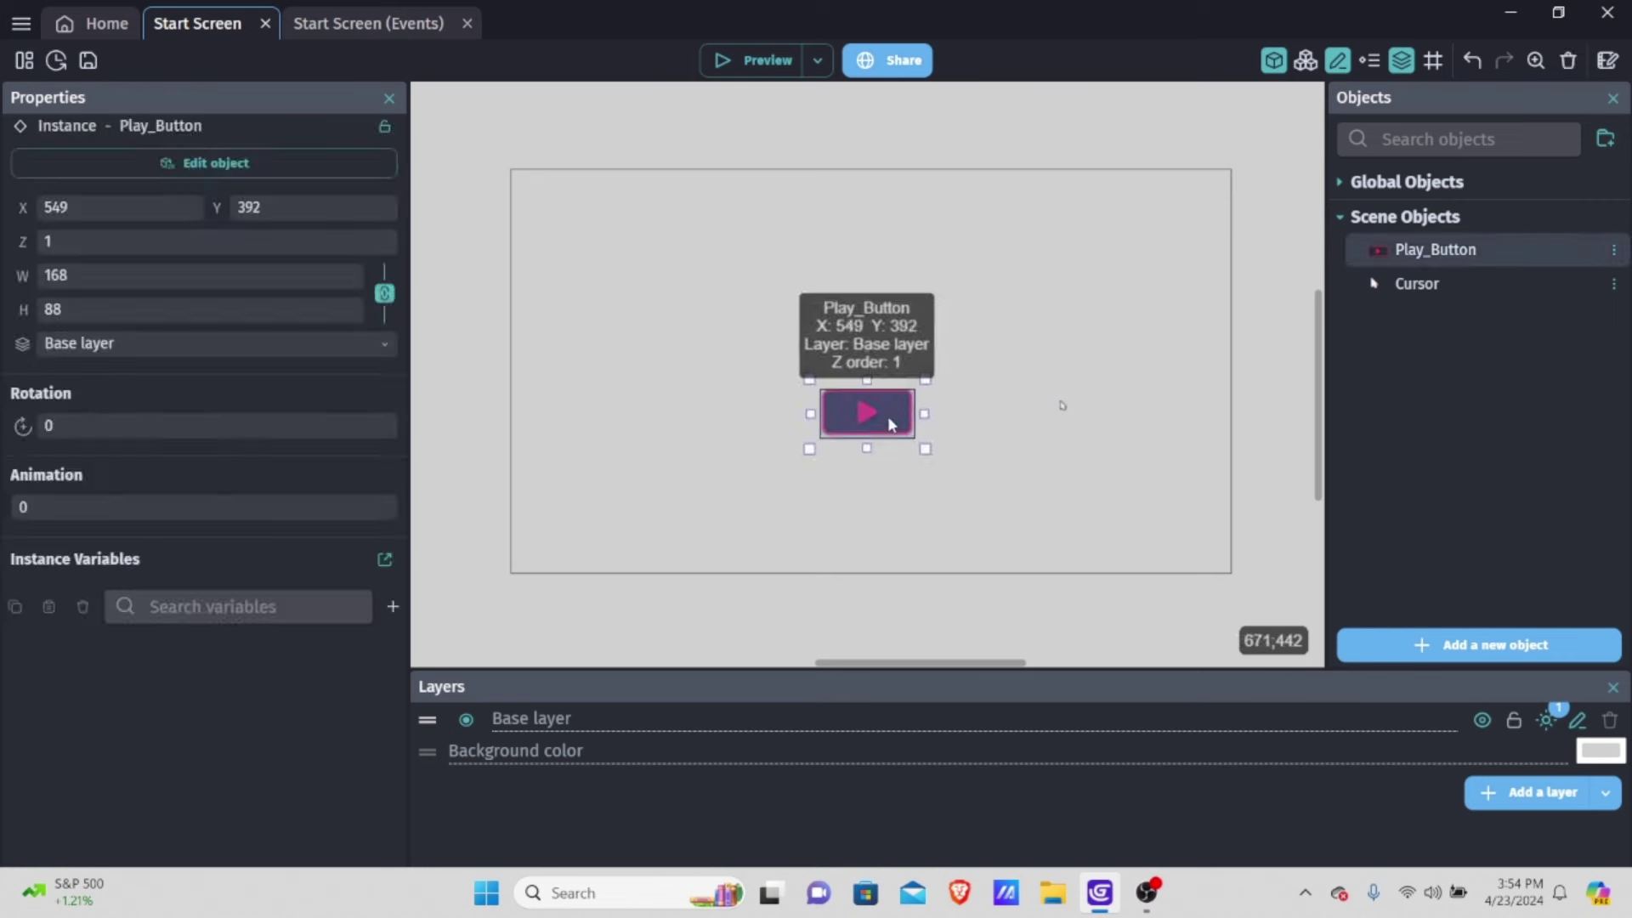
left_click_drag(888, 426, 944, 387)
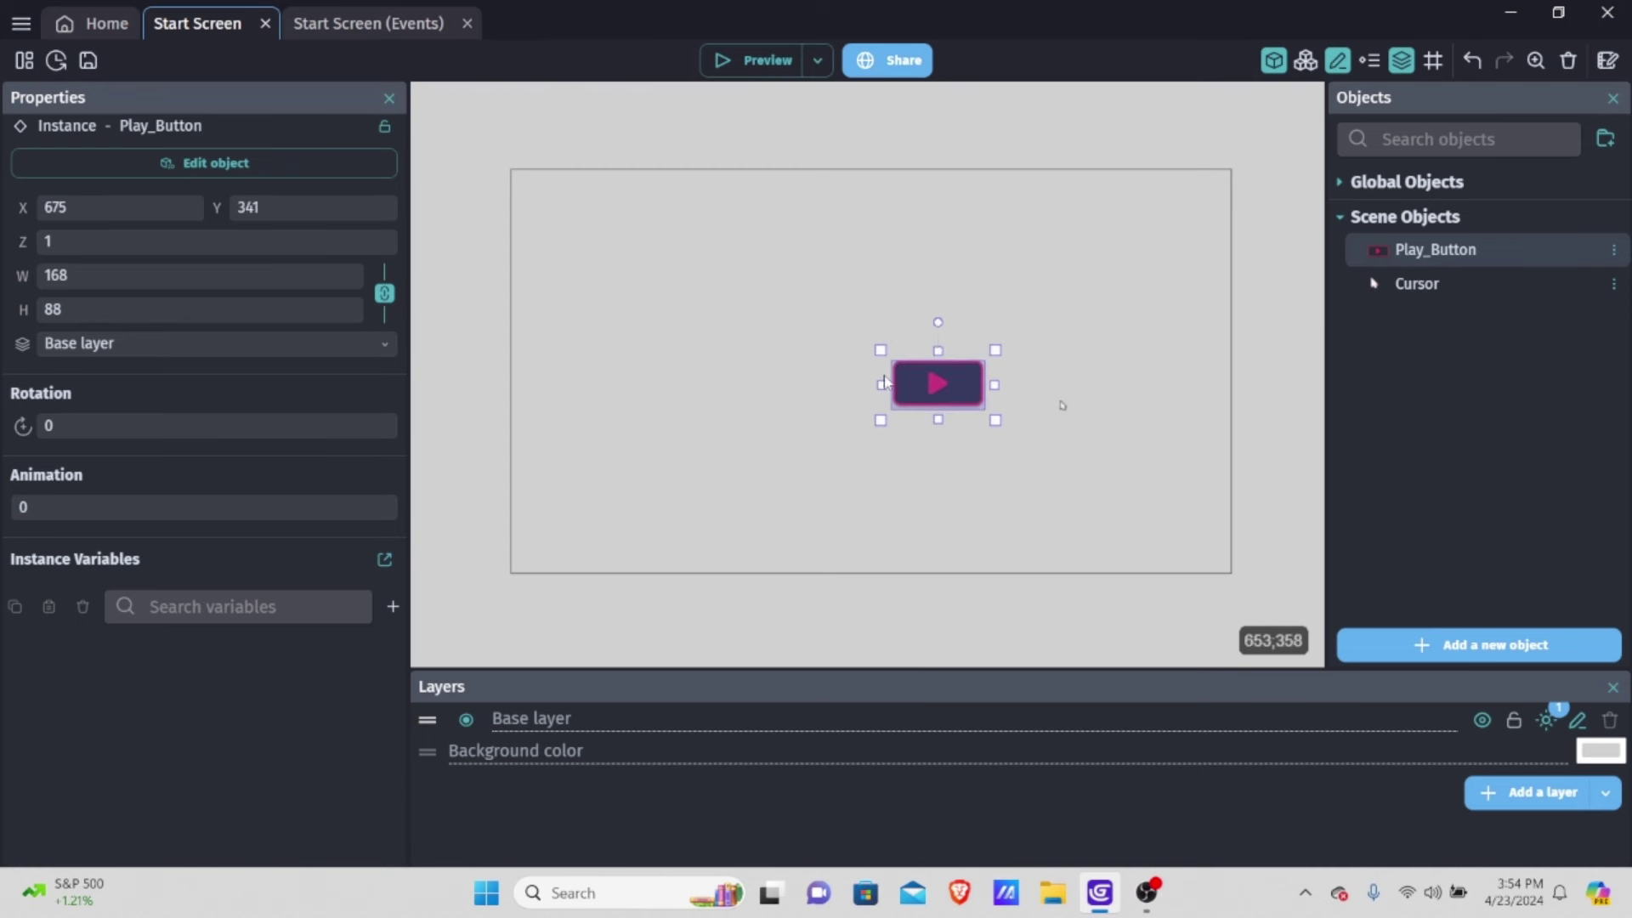
left_click_drag(888, 383, 866, 429)
left_click(776, 425)
left_click(930, 456)
scroll(893, 453, "up", 5, "ctrl")
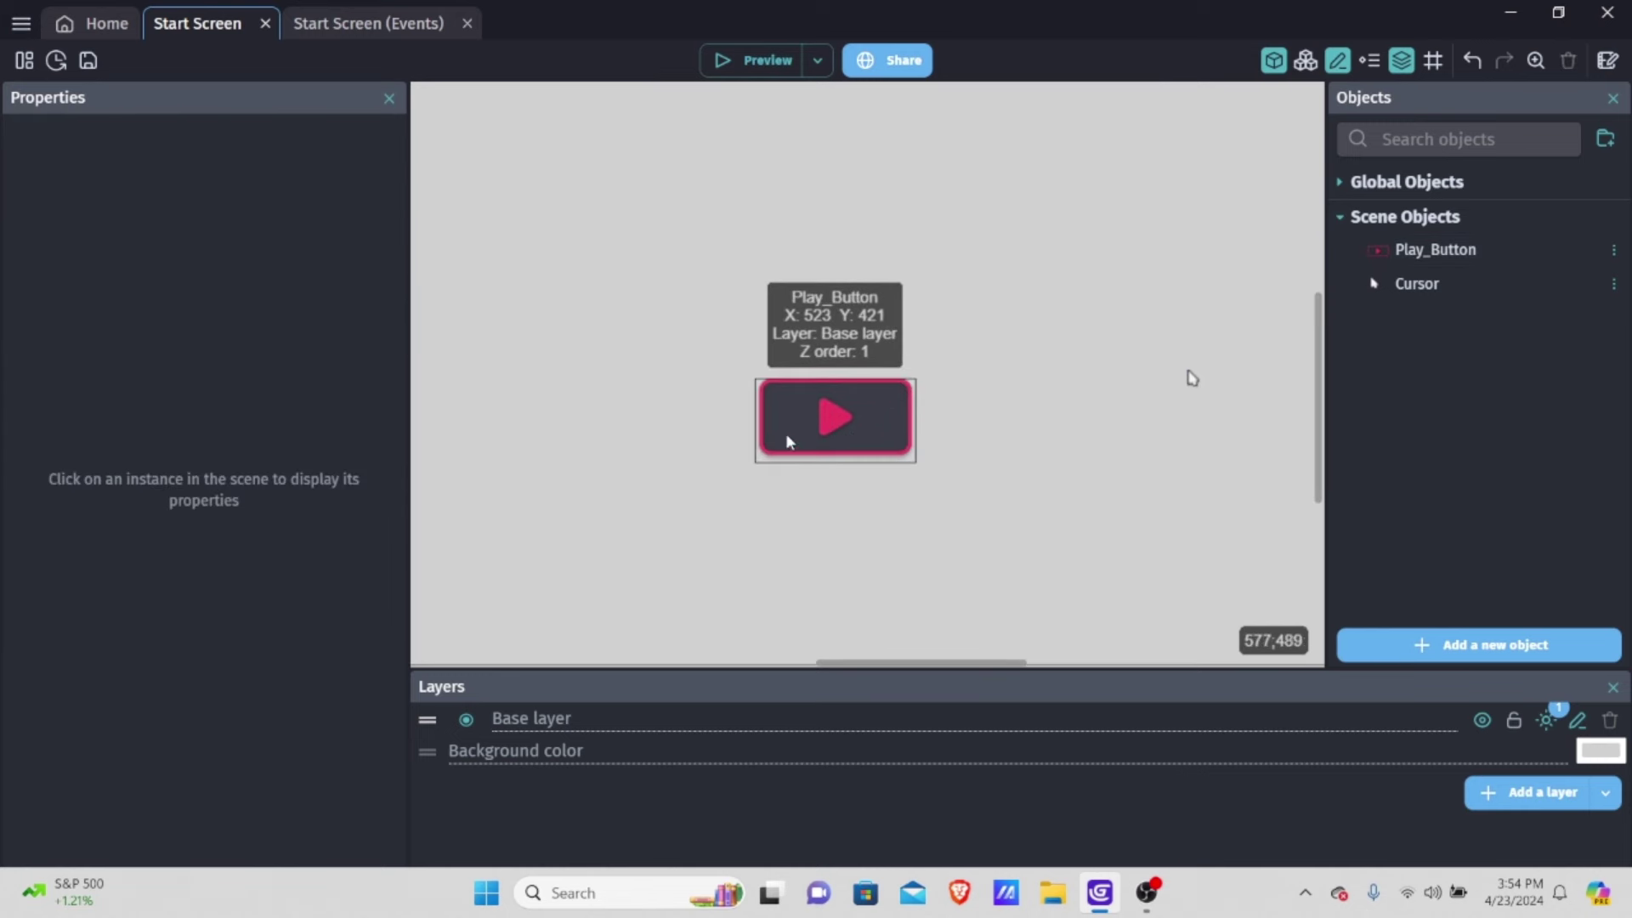
scroll(877, 427, "down", 1, "ctrl")
left_click_drag(850, 425, 908, 416)
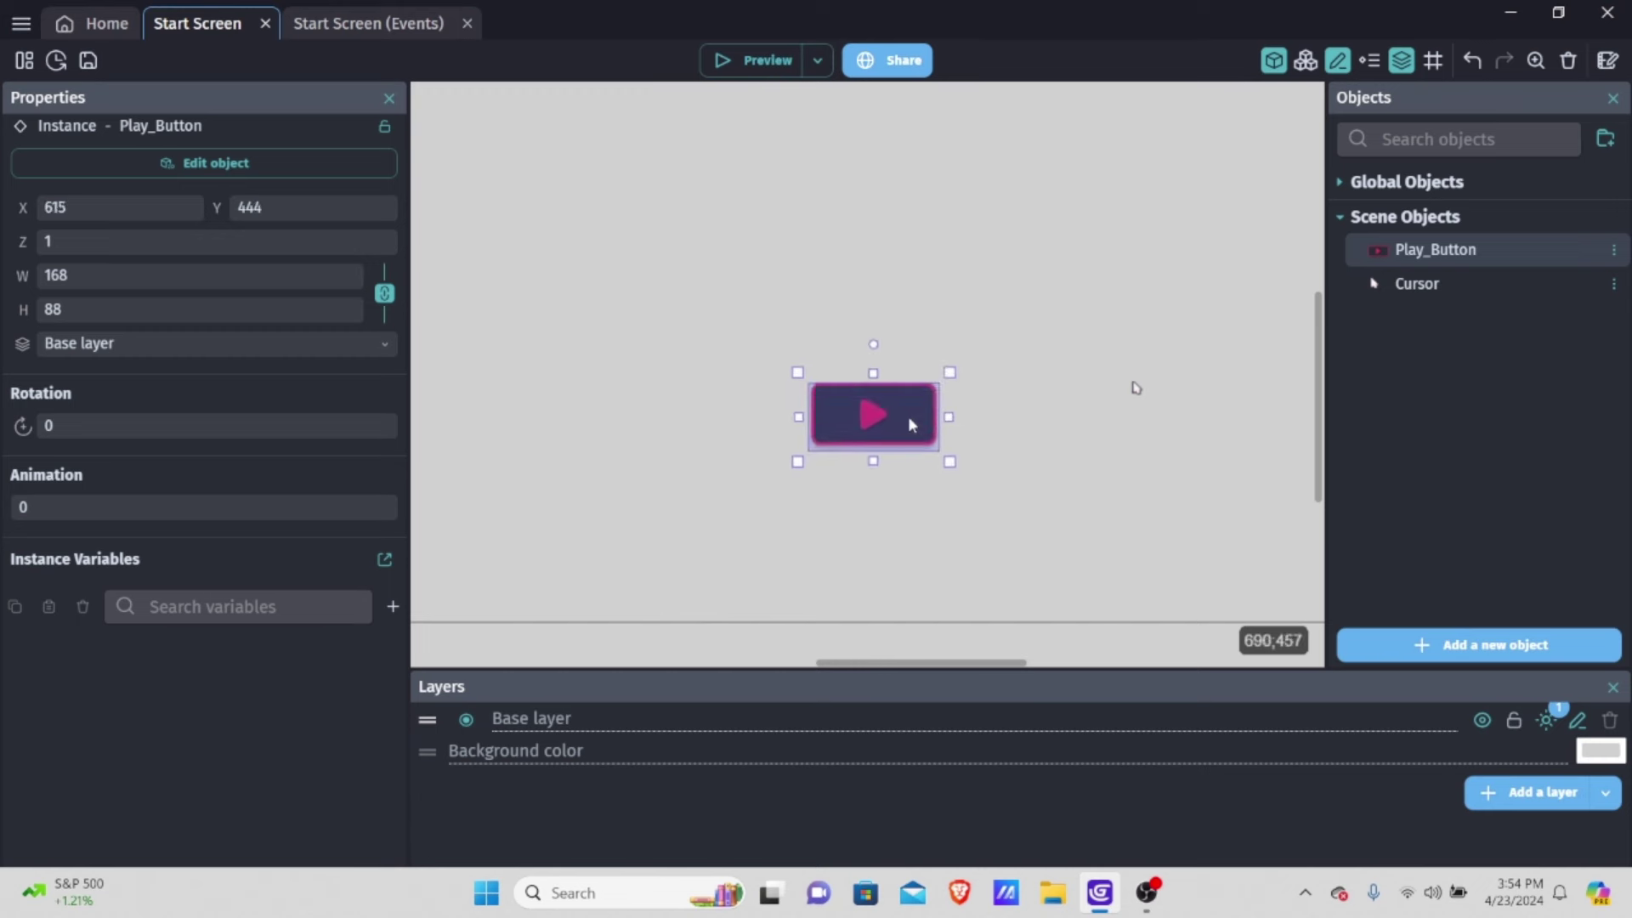
scroll(1135, 448, "down", 2, "ctrl")
scroll(1135, 448, "down", 2, "ctrl")
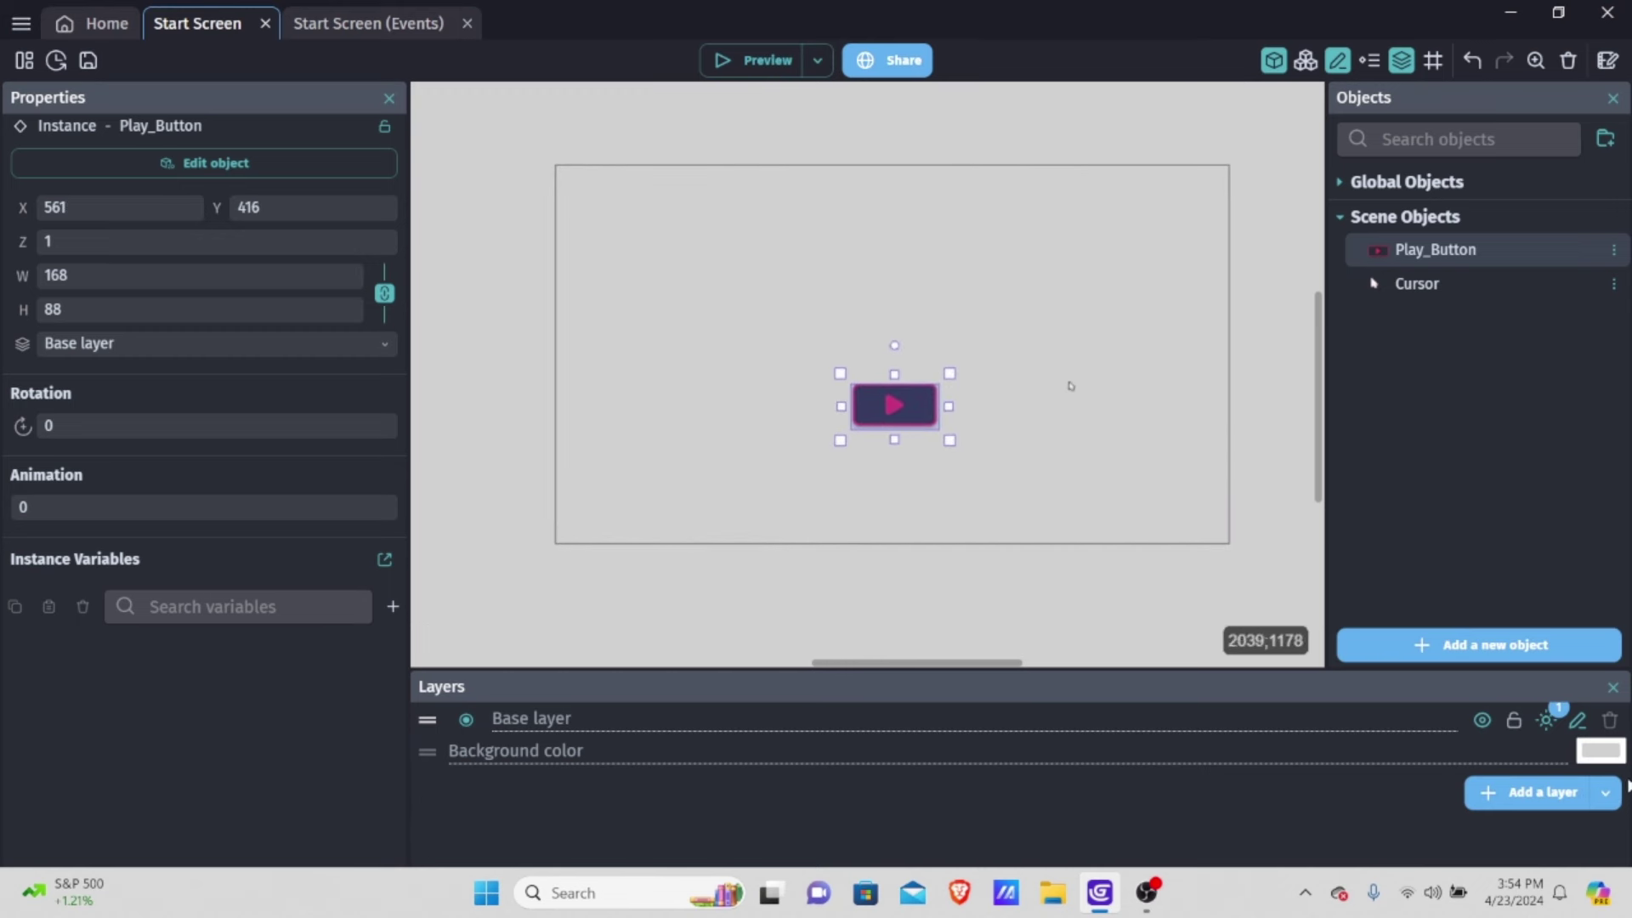
Set the Start Screen scene's background color to hex 1A1A1A
left_click(1600, 754)
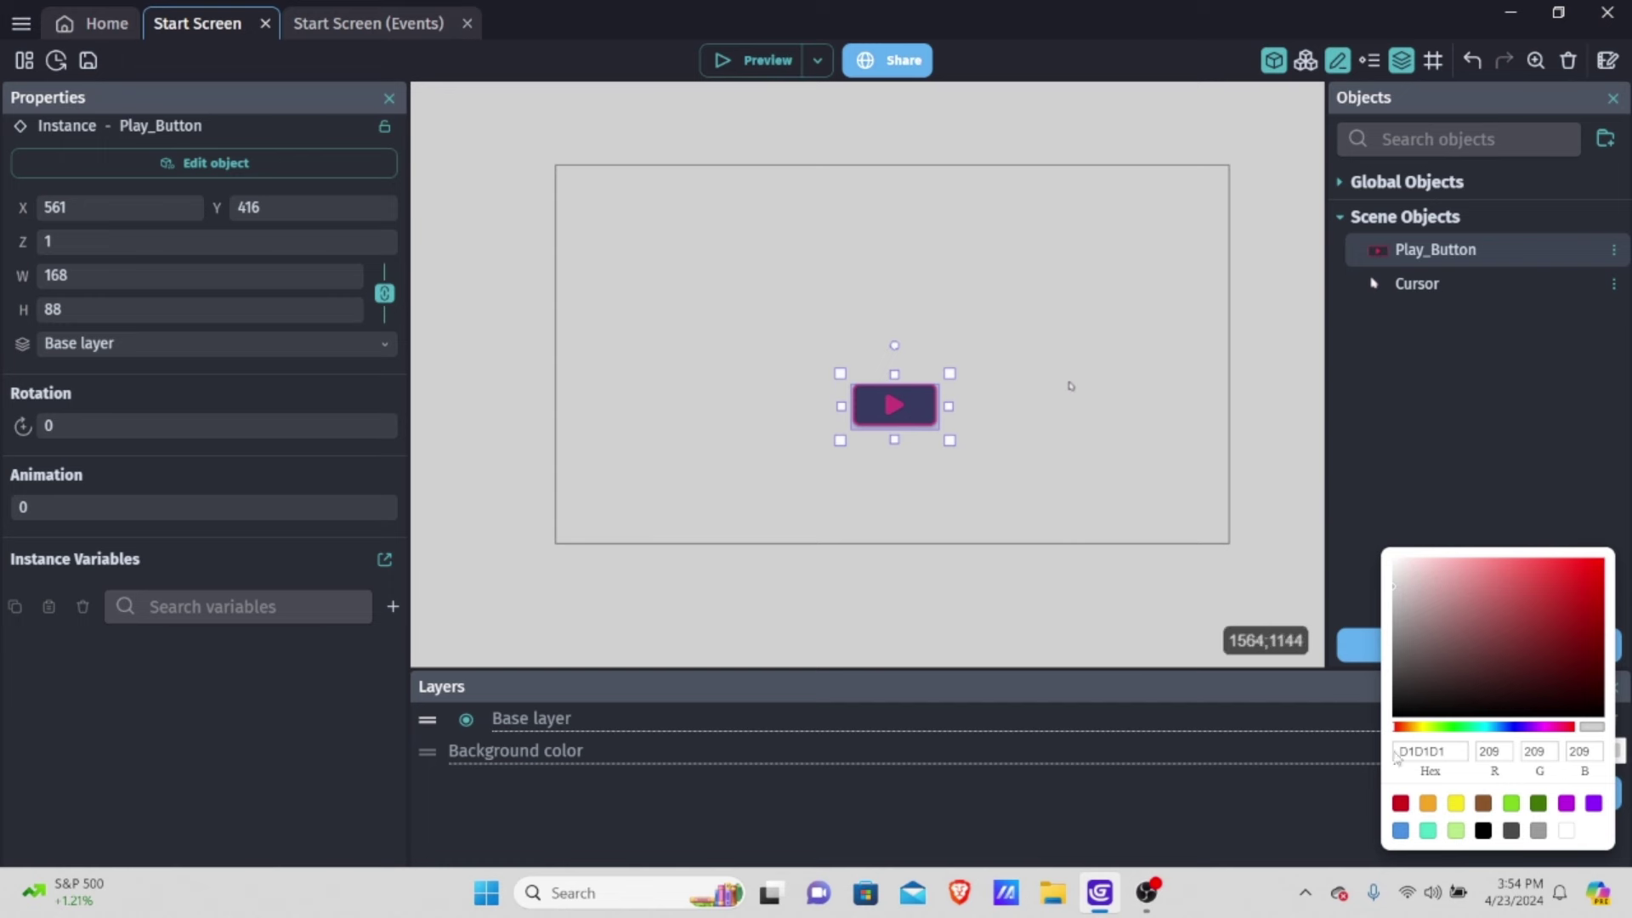
left_click(1454, 752)
key("ctrl+a")
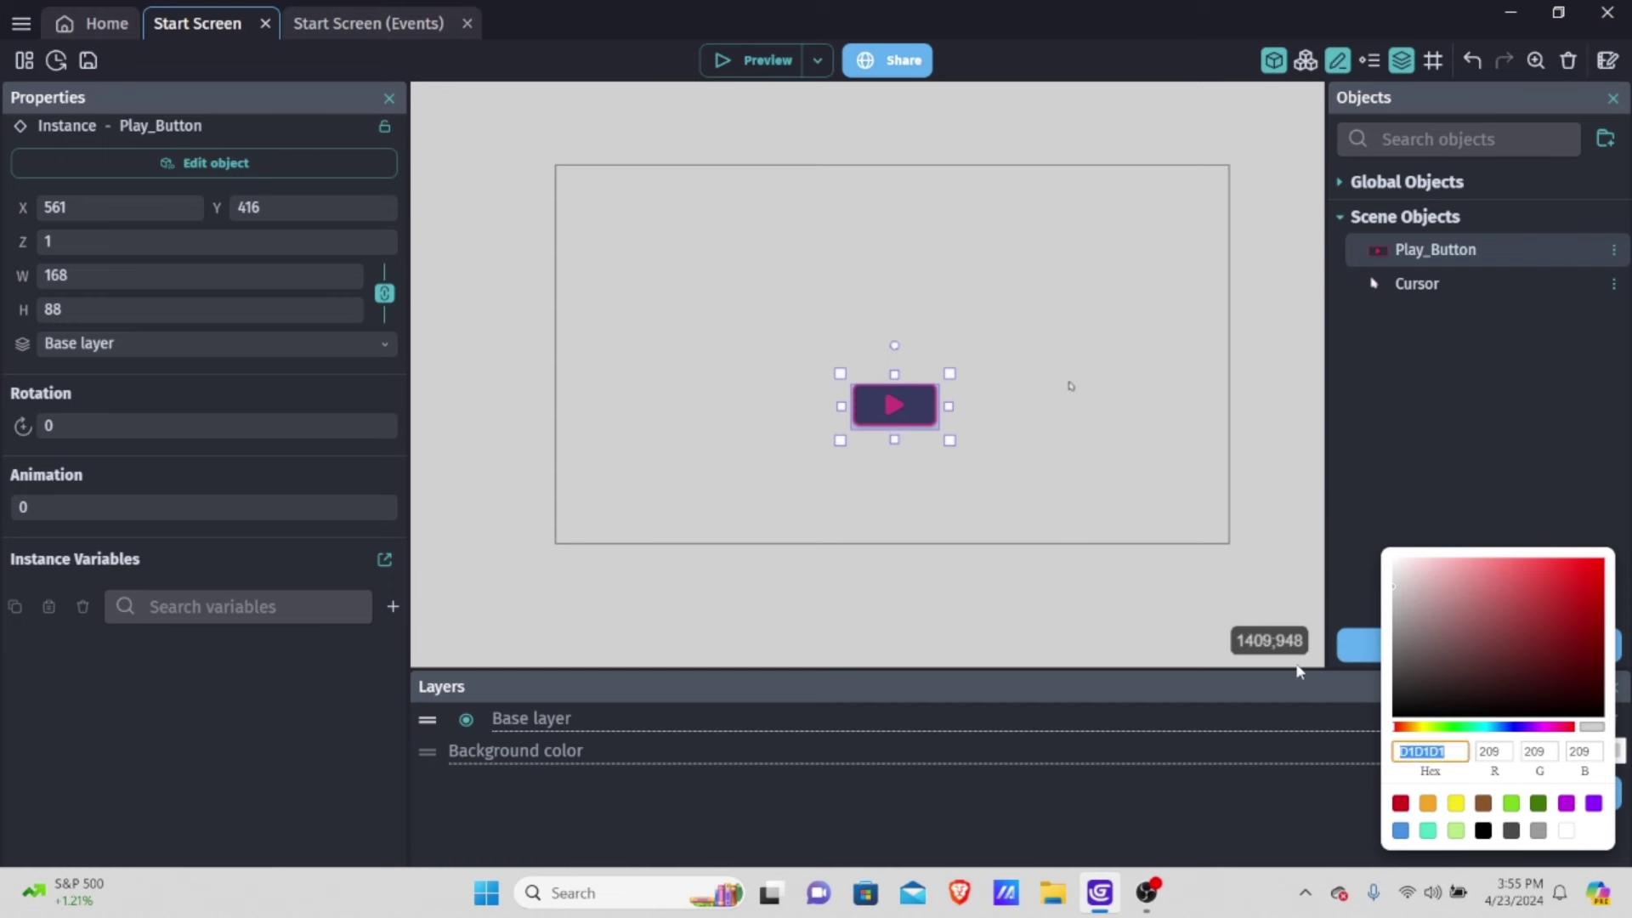
key("BackSpace")
type("1A1A")
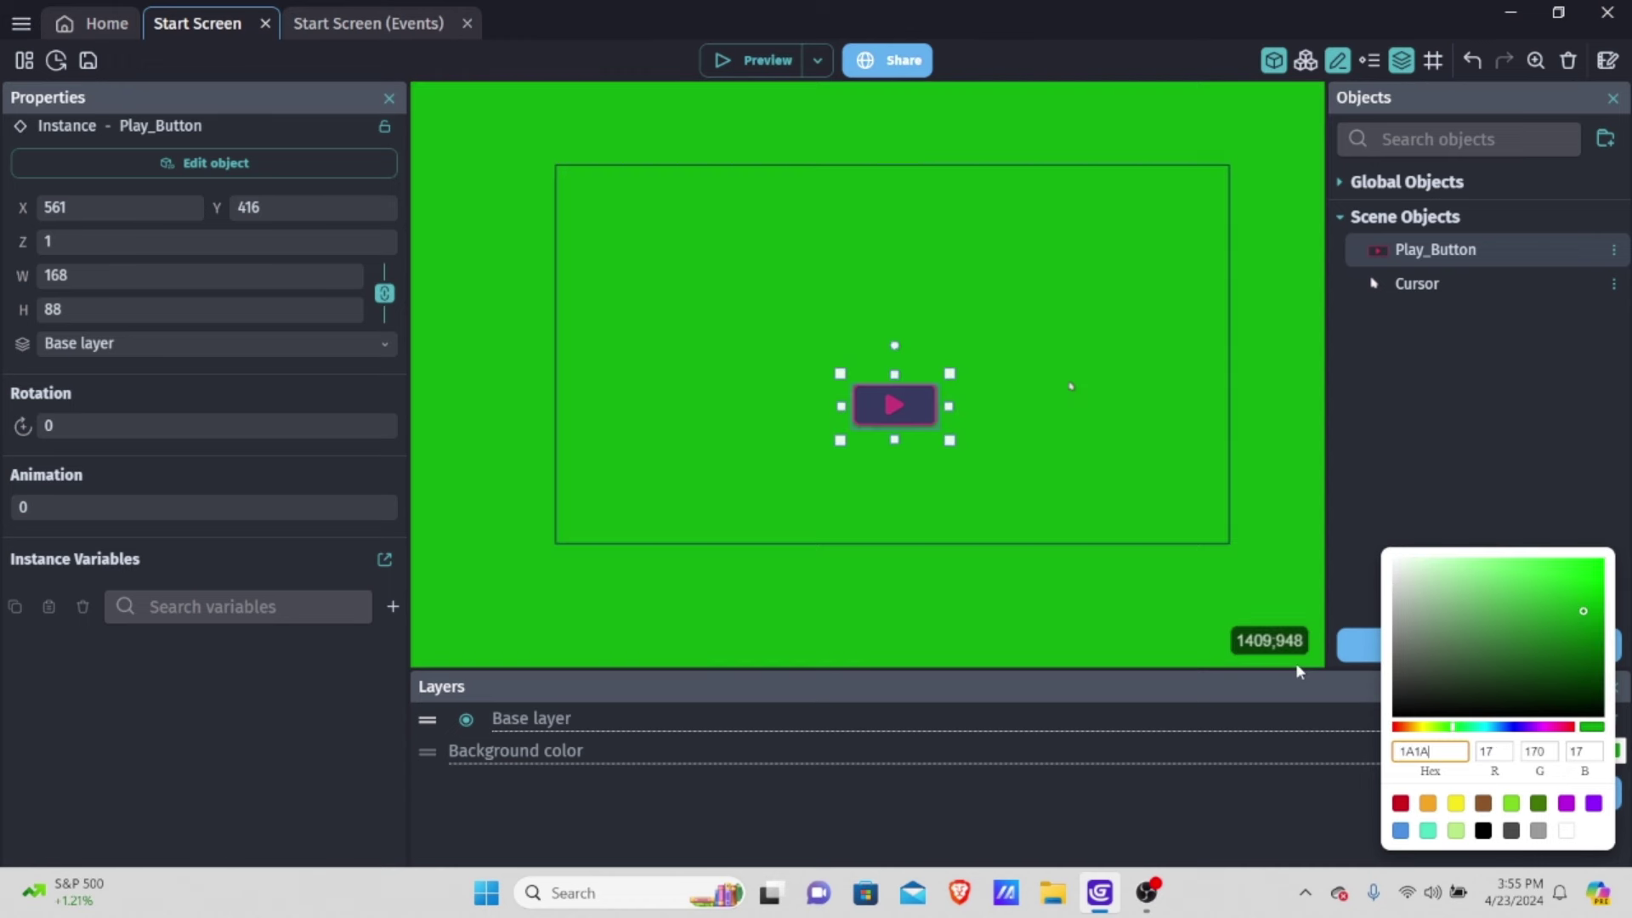
type("1A")
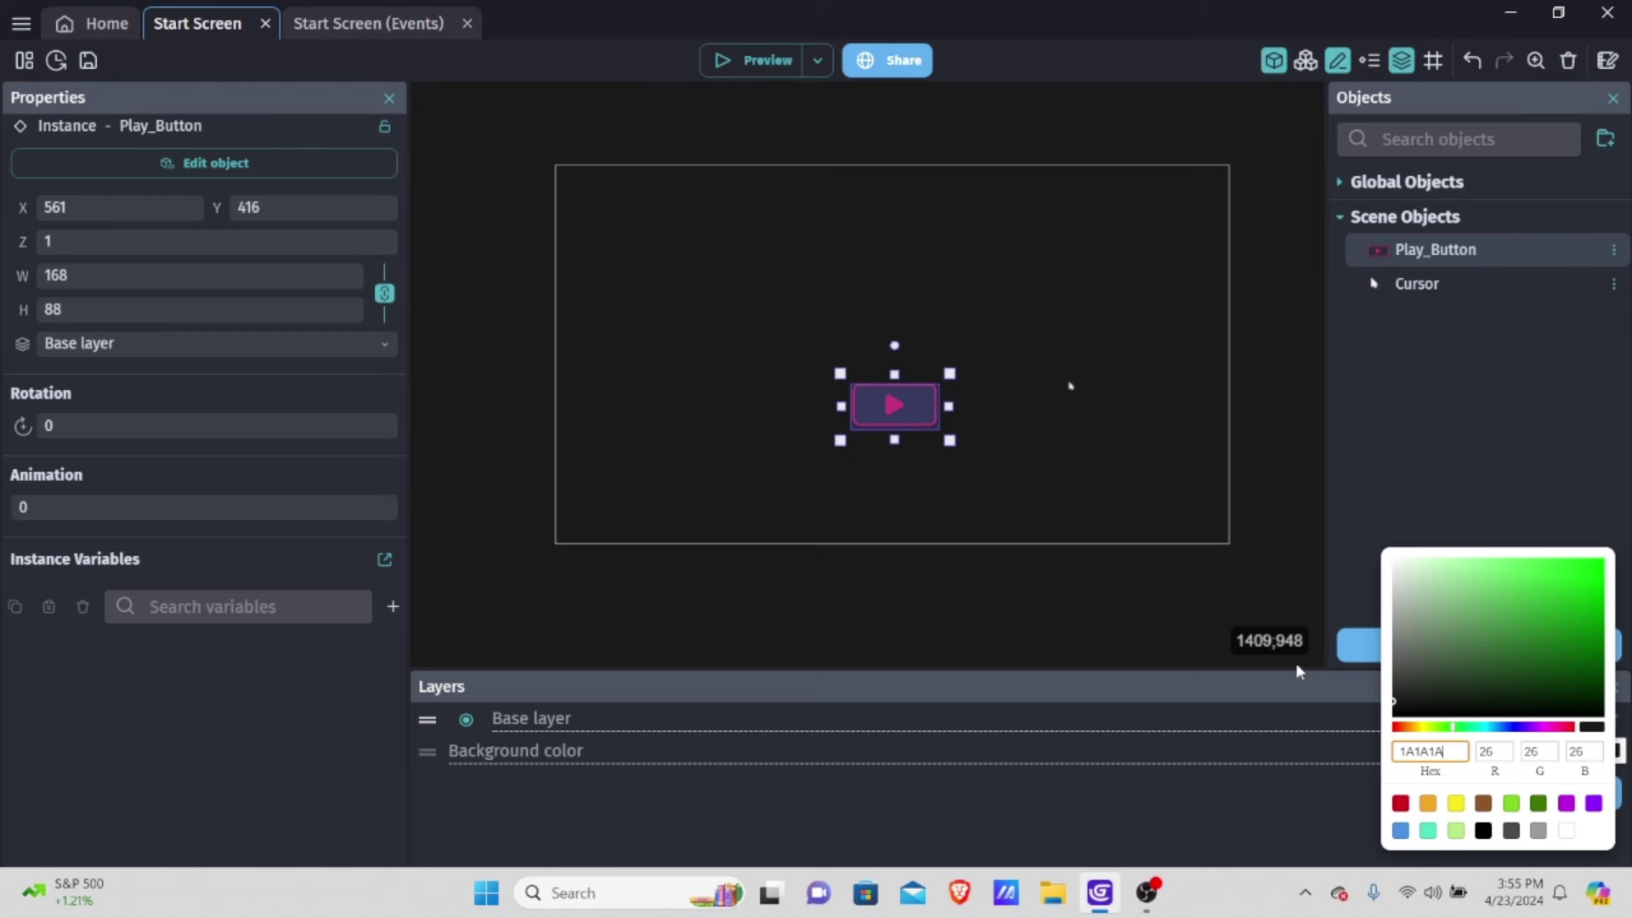
left_click(978, 416)
left_click(1078, 315)
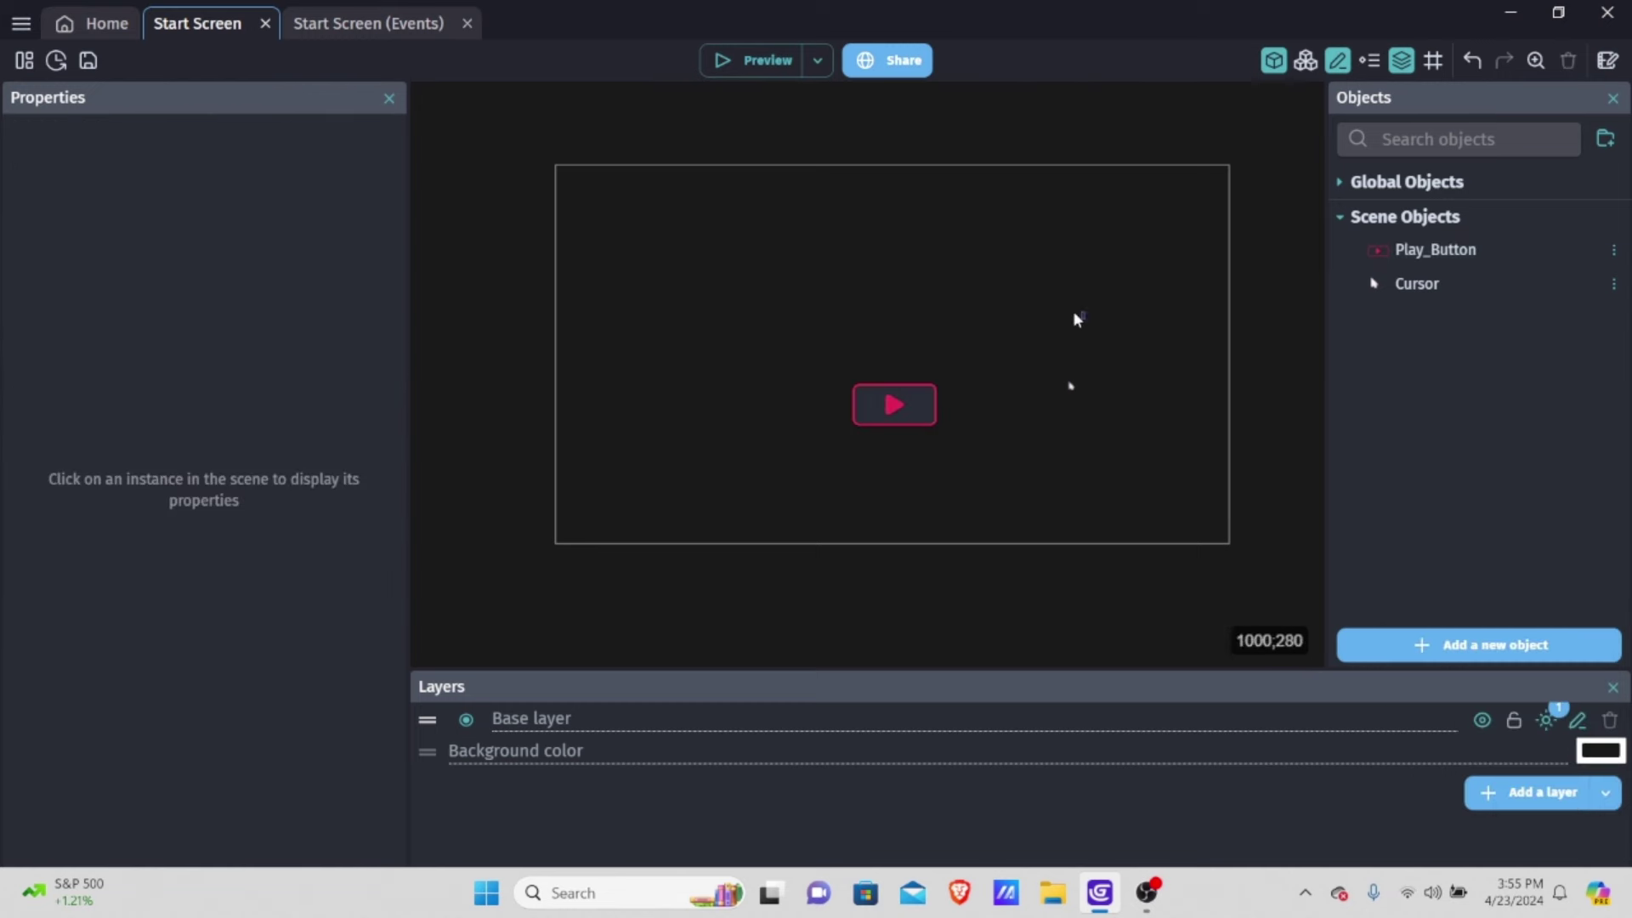
Move the Play_Button instance to about X 530, Y 389
scroll(901, 412, "up", 1, "ctrl")
scroll(904, 417, "up", 2, "ctrl")
scroll(868, 404, "down", 3, "ctrl")
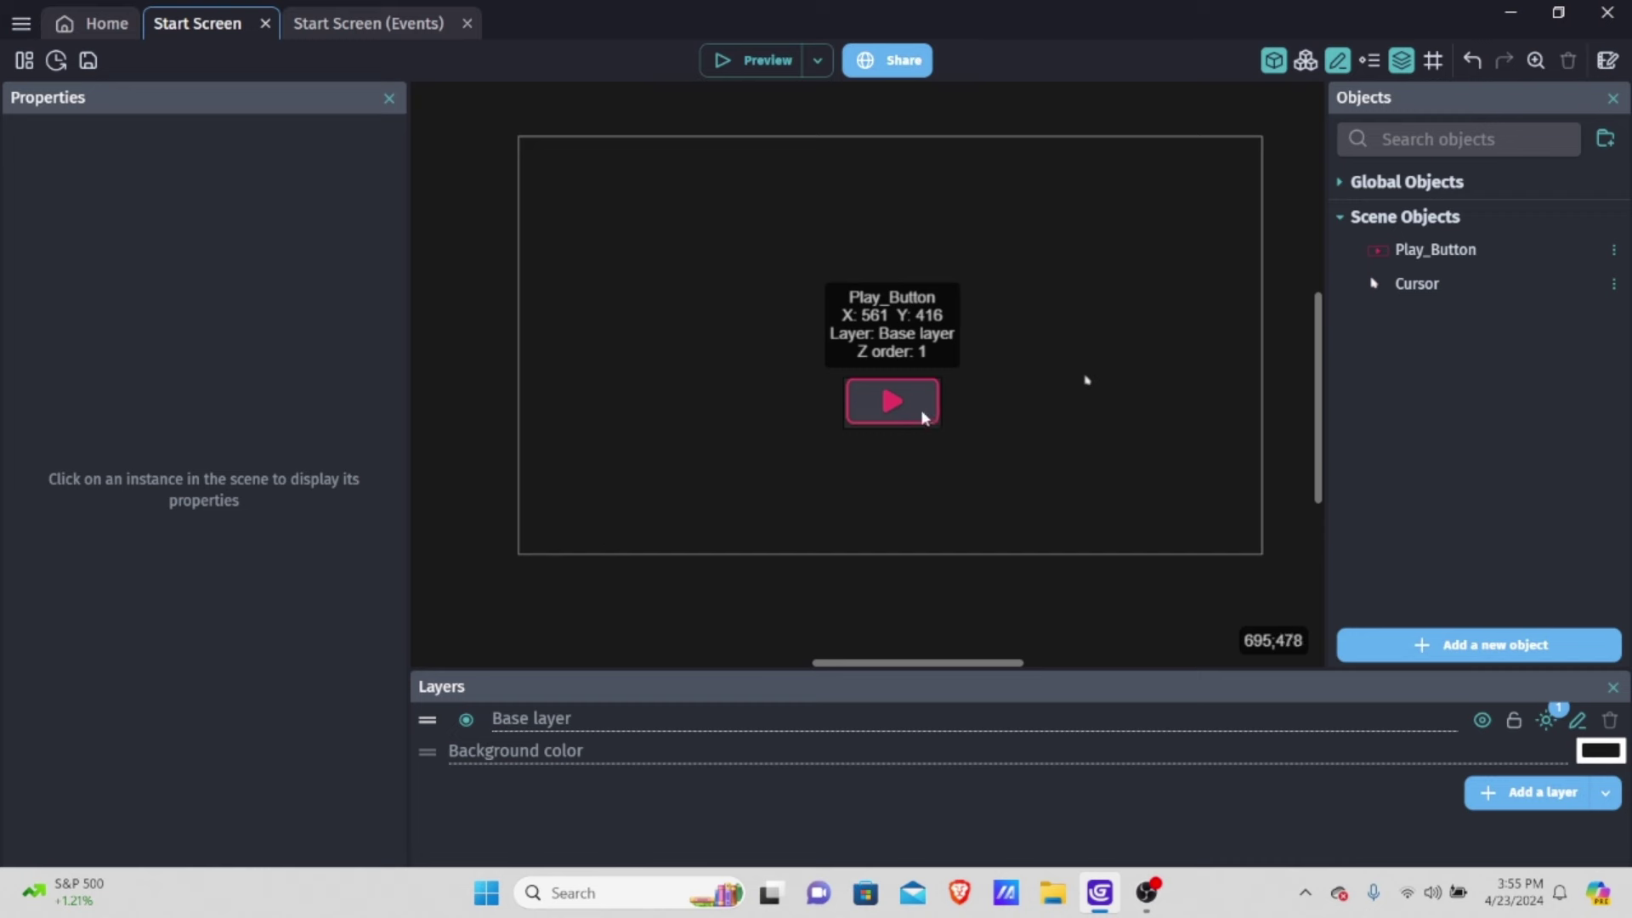
mouse_move(892, 404)
left_mouse_down()
mouse_move(736, 399)
mouse_move(895, 314)
mouse_move(880, 471)
mouse_move(897, 401)
mouse_move(883, 419)
mouse_move(885, 386)
mouse_move(874, 431)
mouse_move(933, 354)
mouse_move(897, 392)
left_mouse_up()
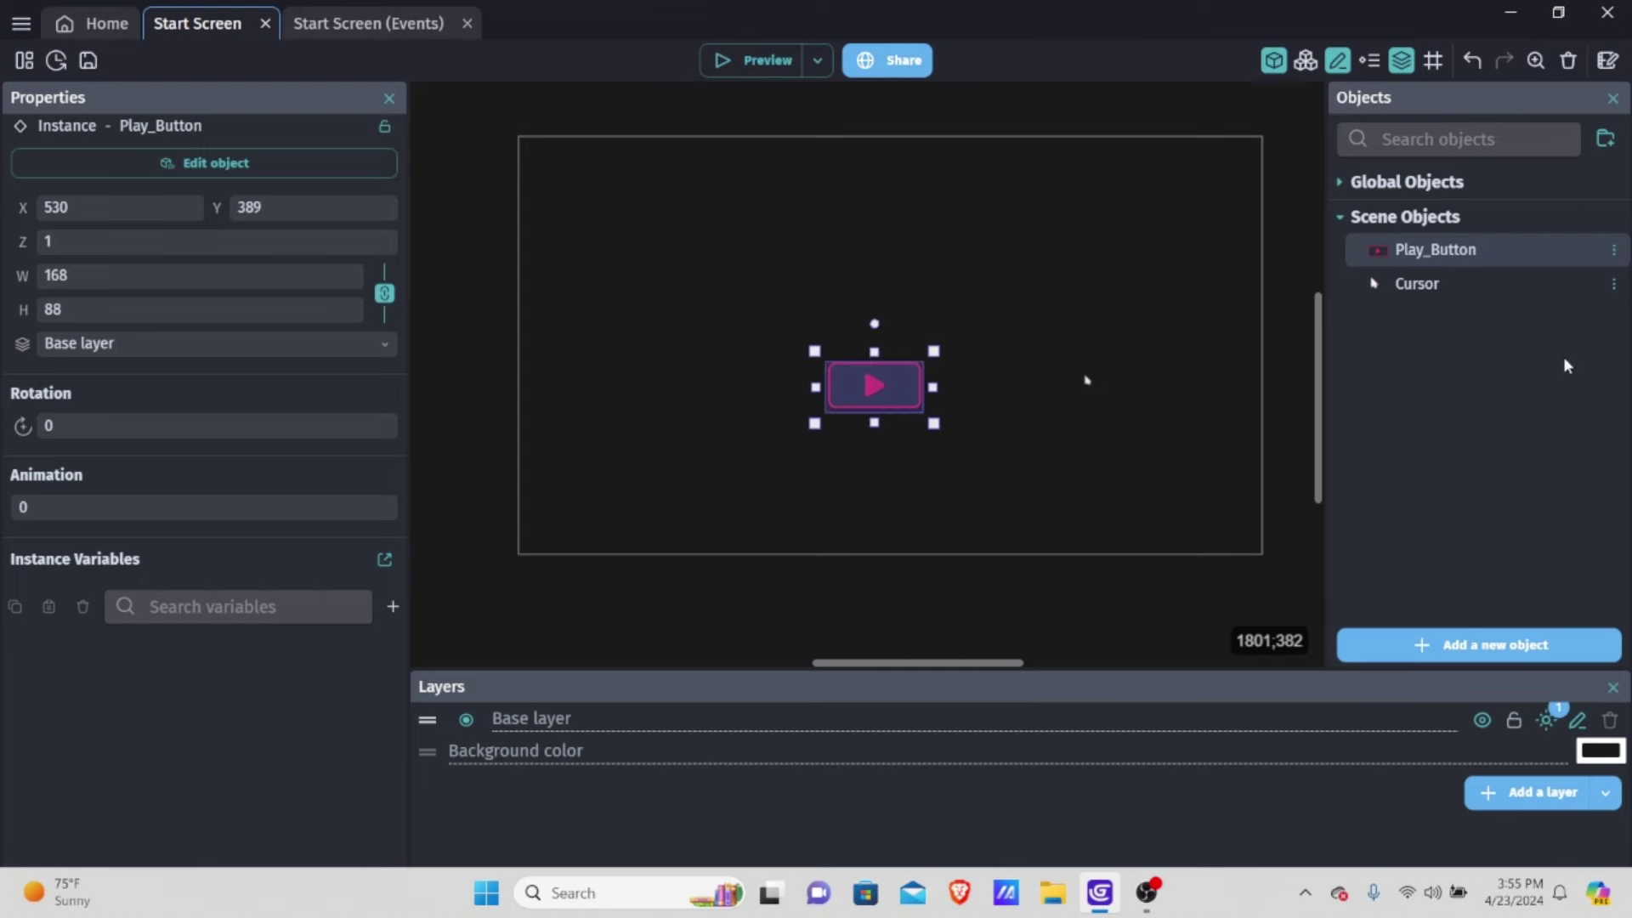
Add a new Text object to the Start Screen scene and name it Start_Text
left_click(1454, 652)
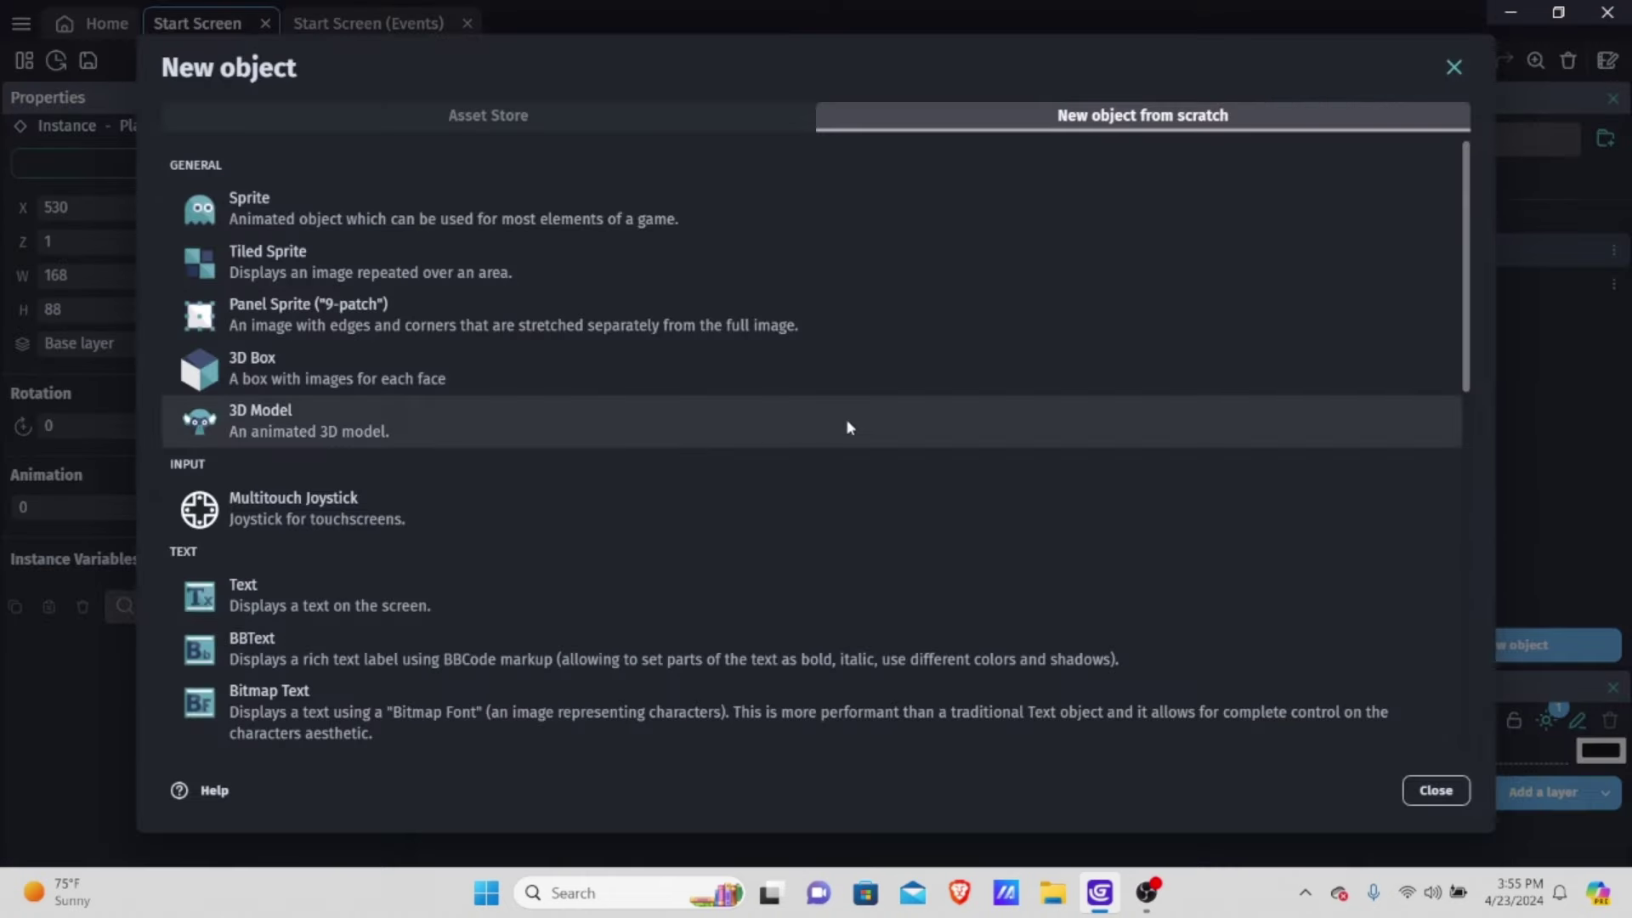
scroll(425, 382, "down", 3)
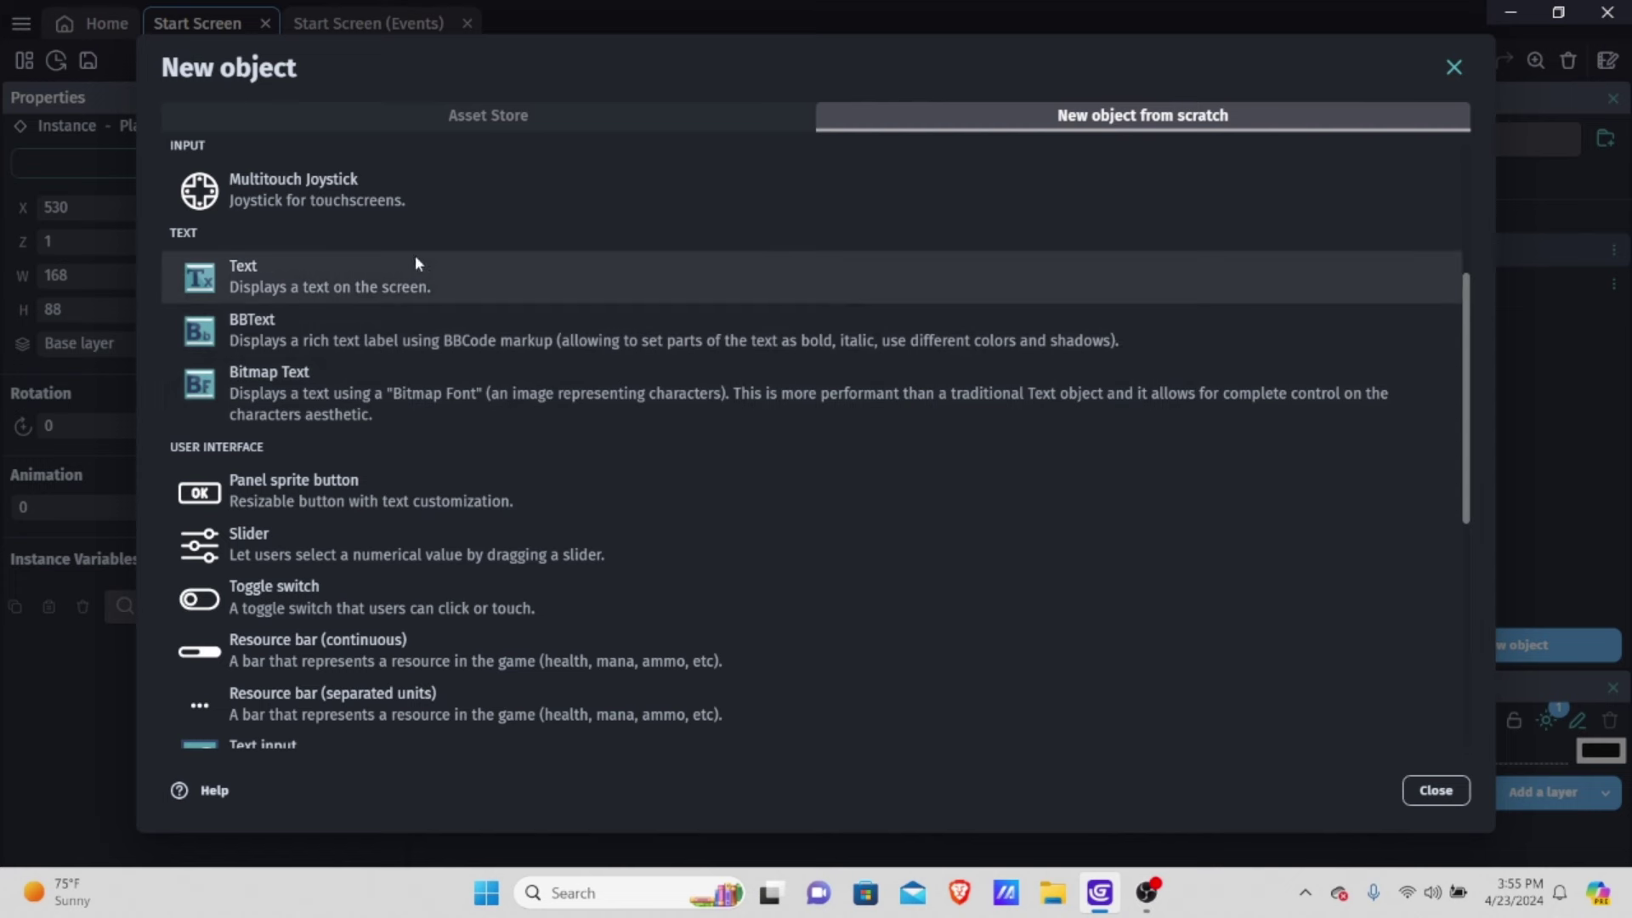
left_click(344, 292)
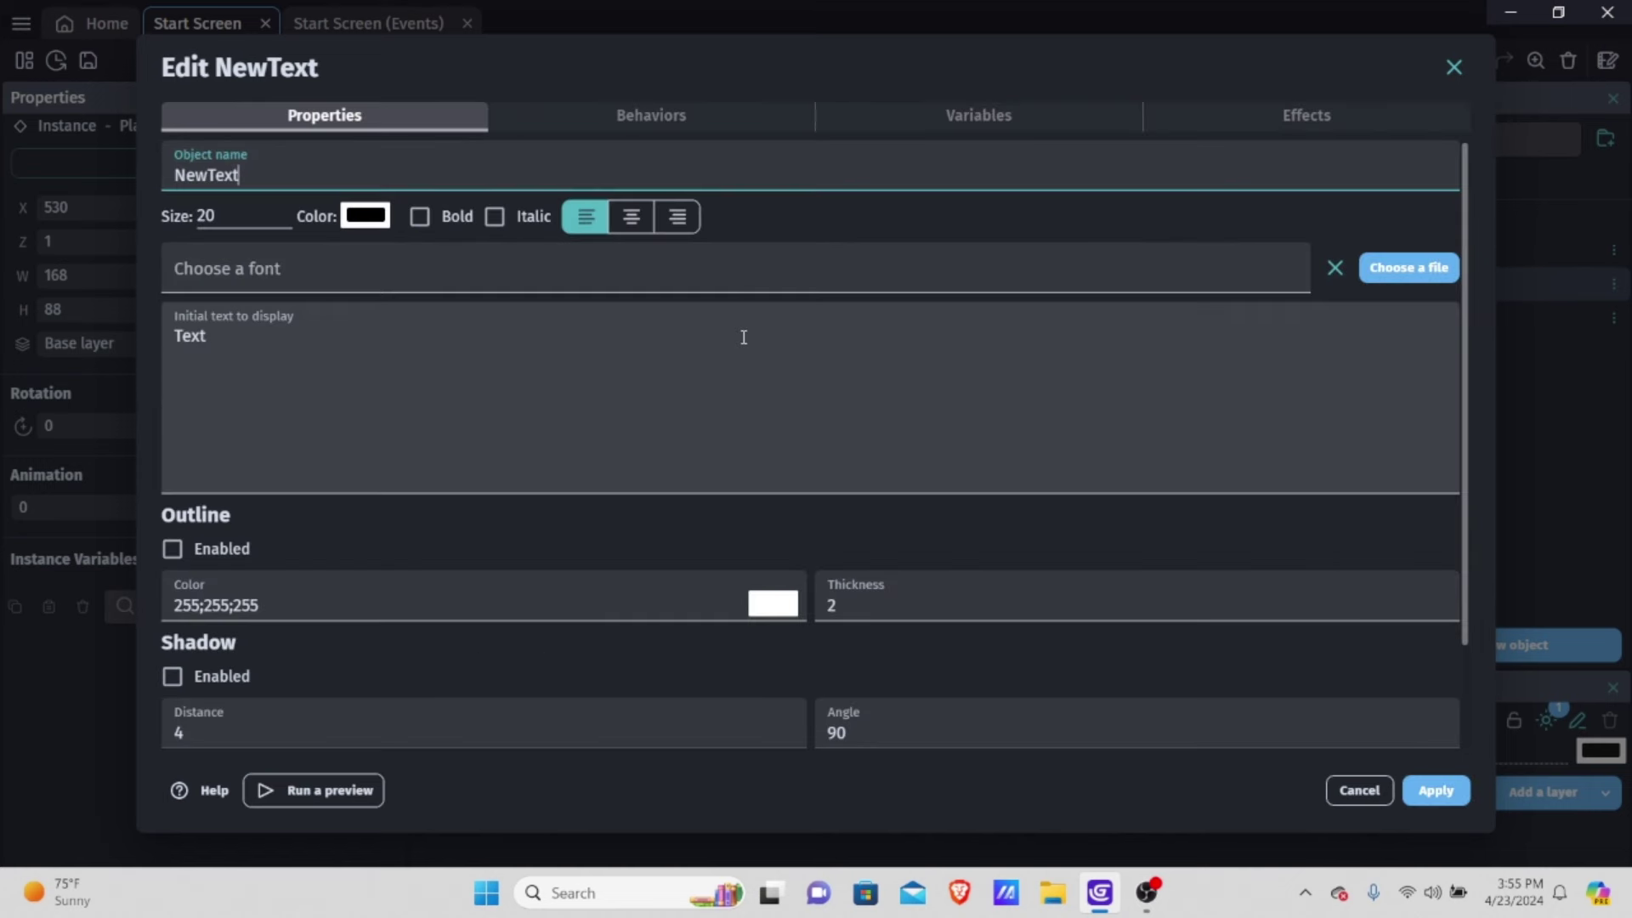
double_click(454, 170)
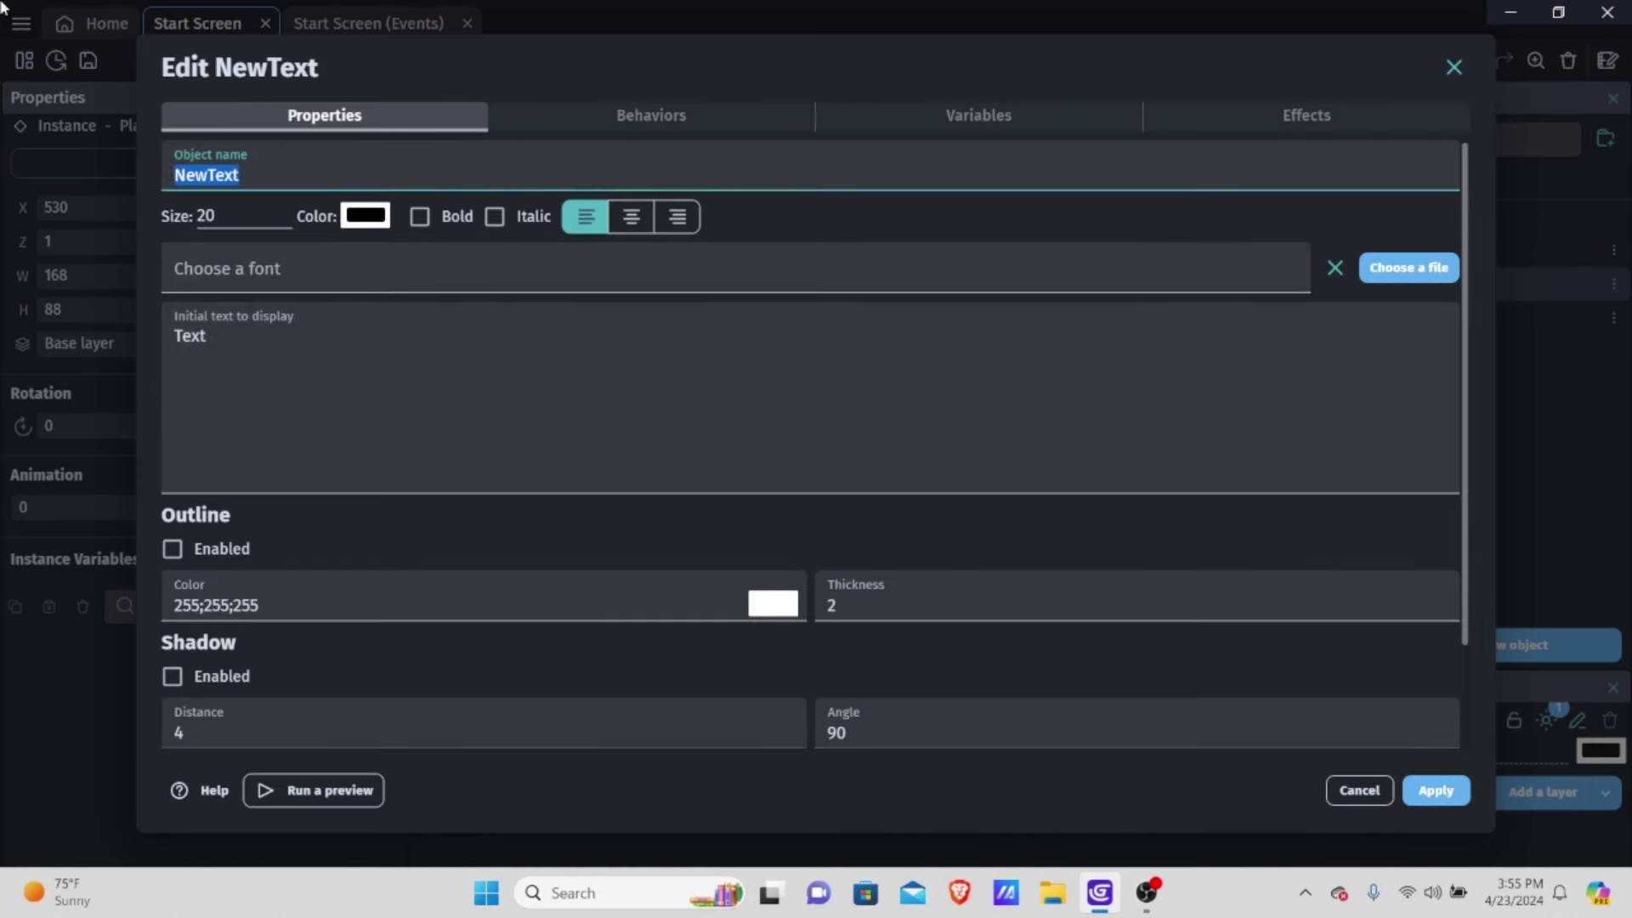
key("BackSpace")
type("Start_Text")
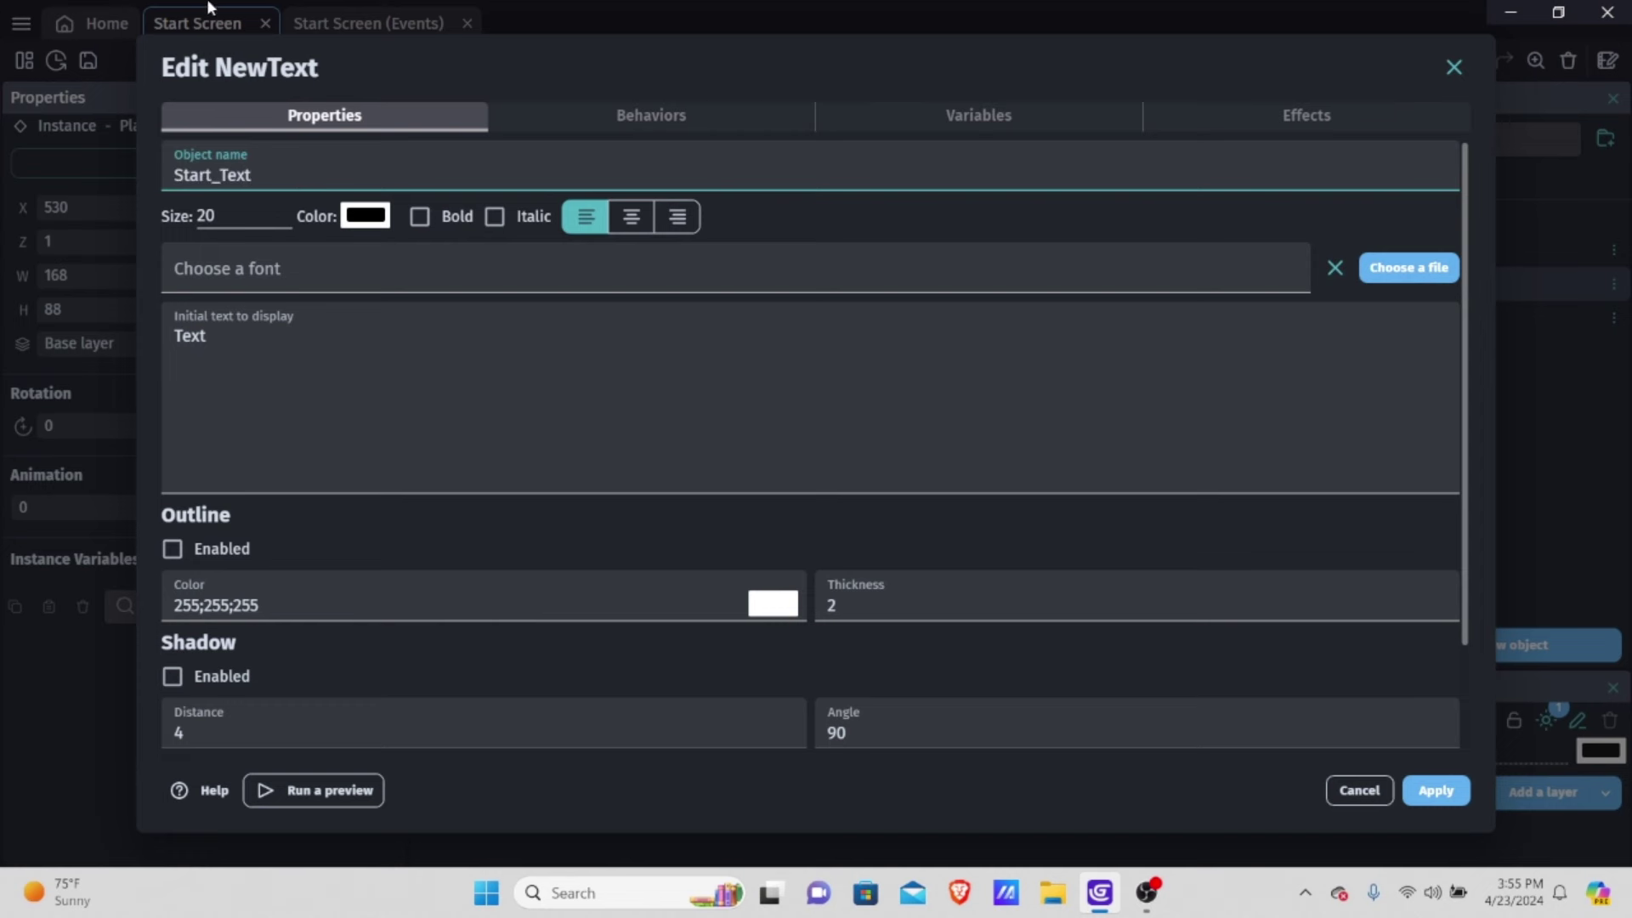
Set the Start_Text object's font size to 100 and apply the change
left_click(242, 219)
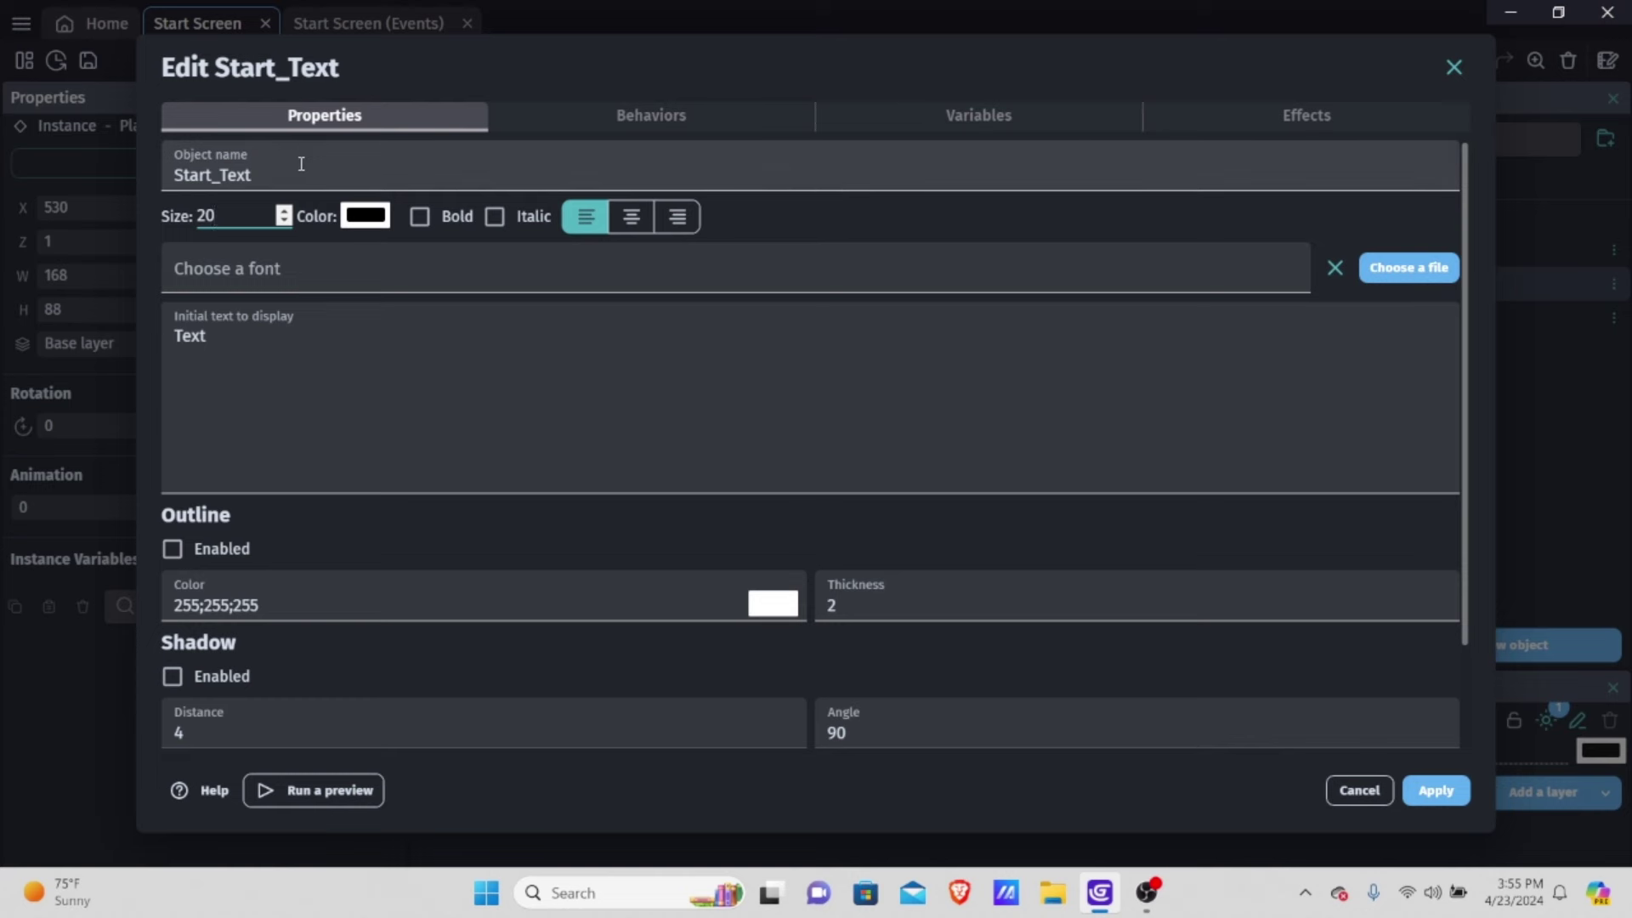
key("BackSpace")
key("BackSpace")
type("100")
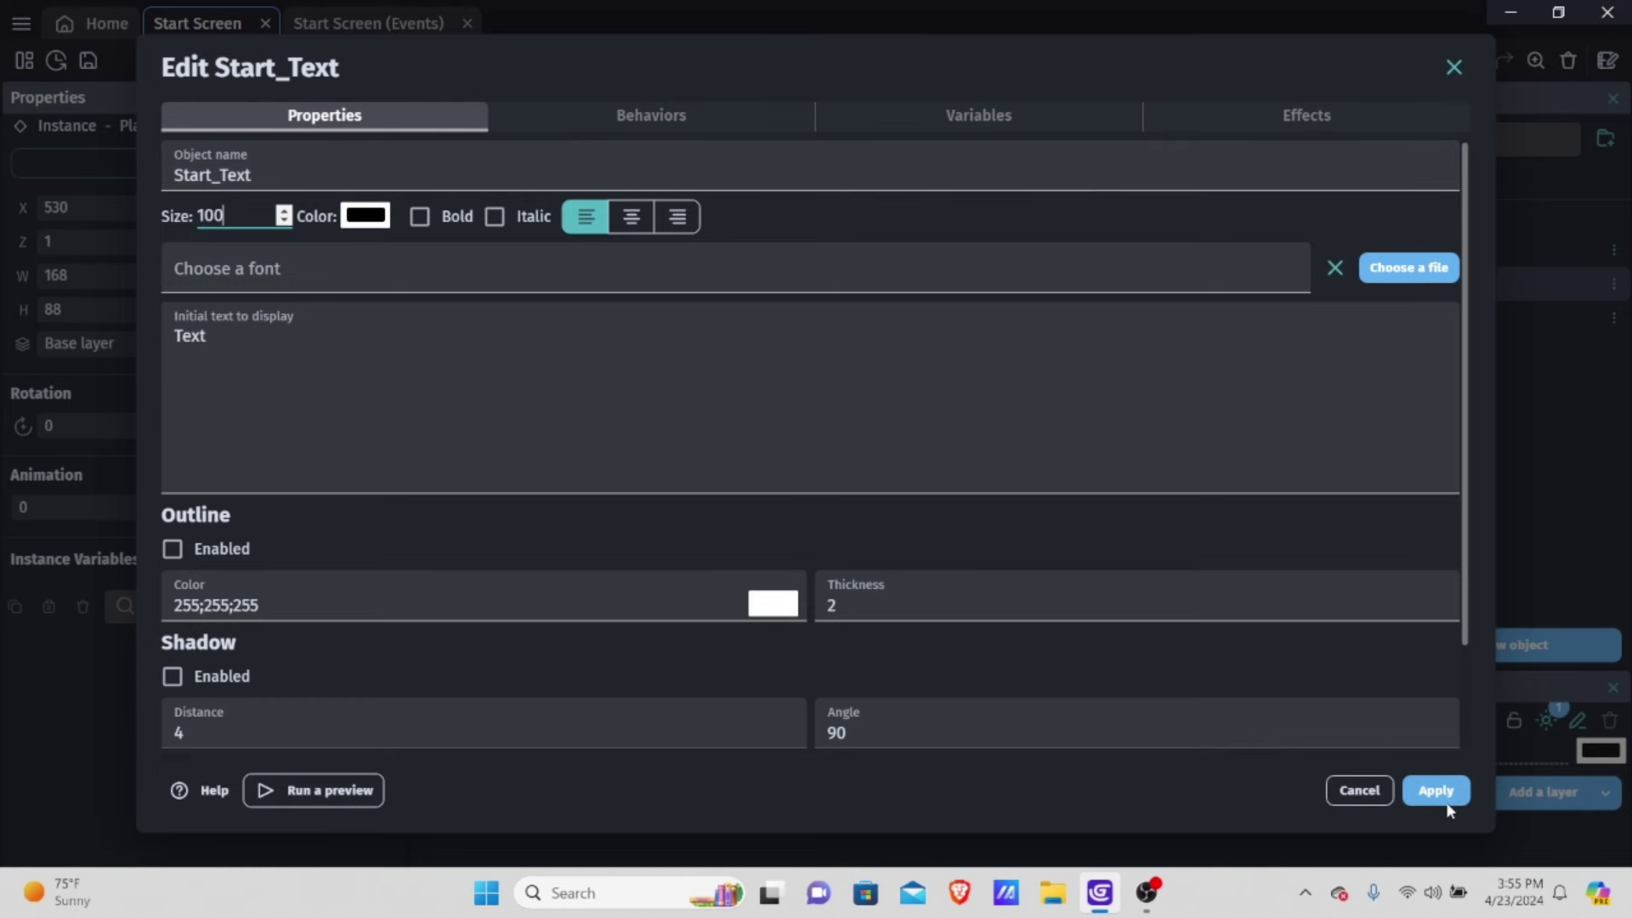
left_click(1448, 802)
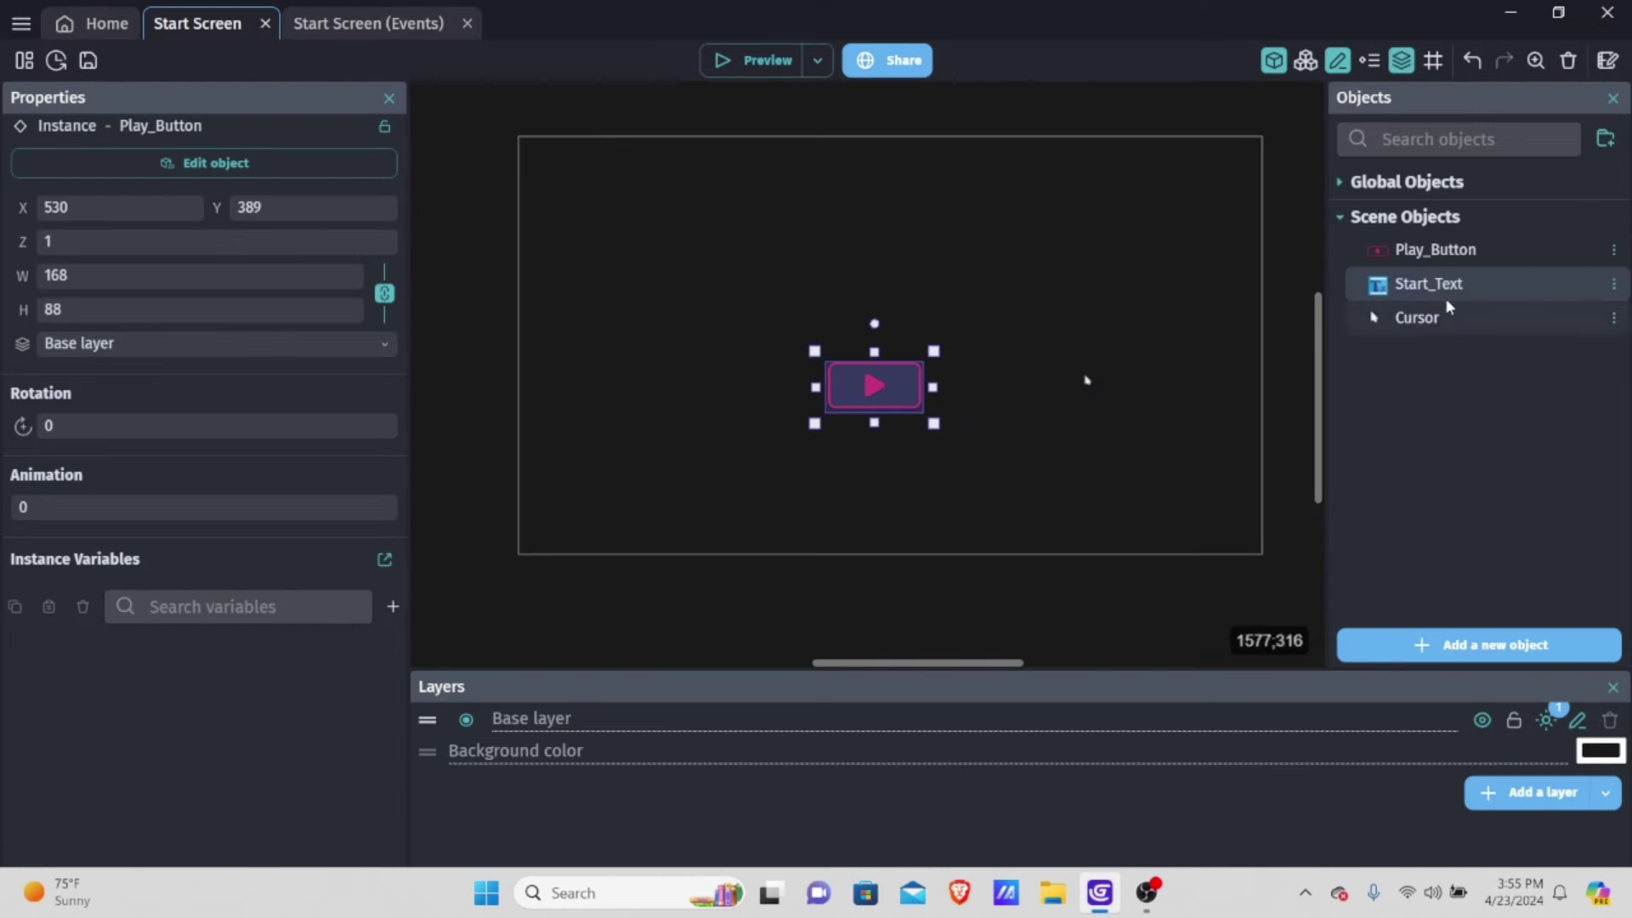
left_click_drag(1446, 283, 769, 249)
left_click_drag(889, 225, 1217, 164)
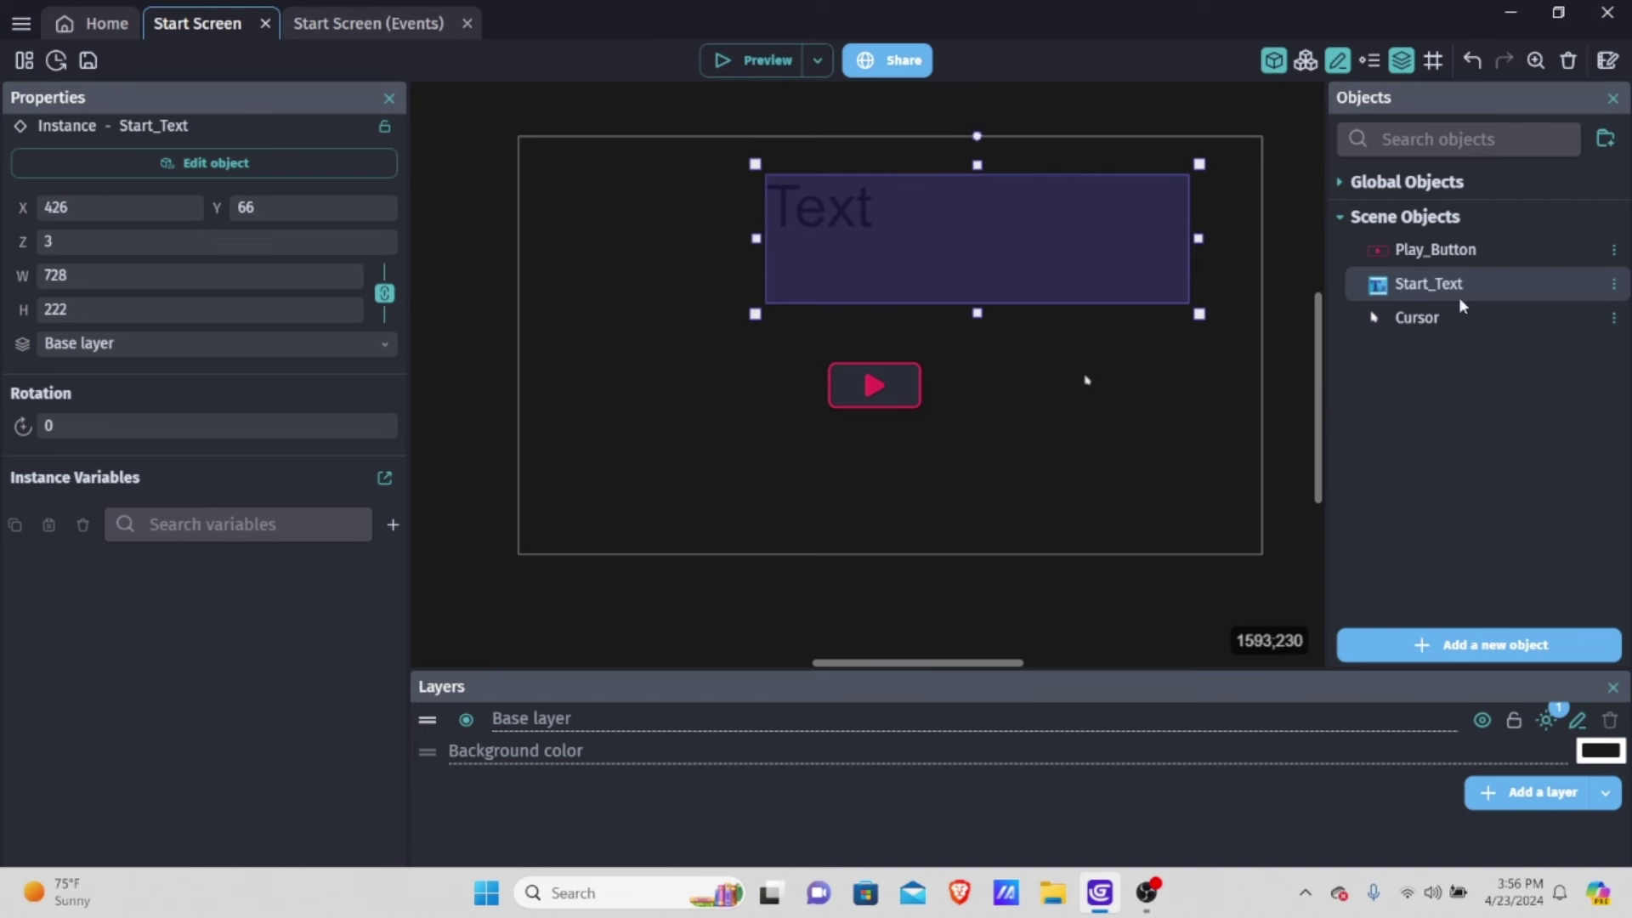
key("Escape")
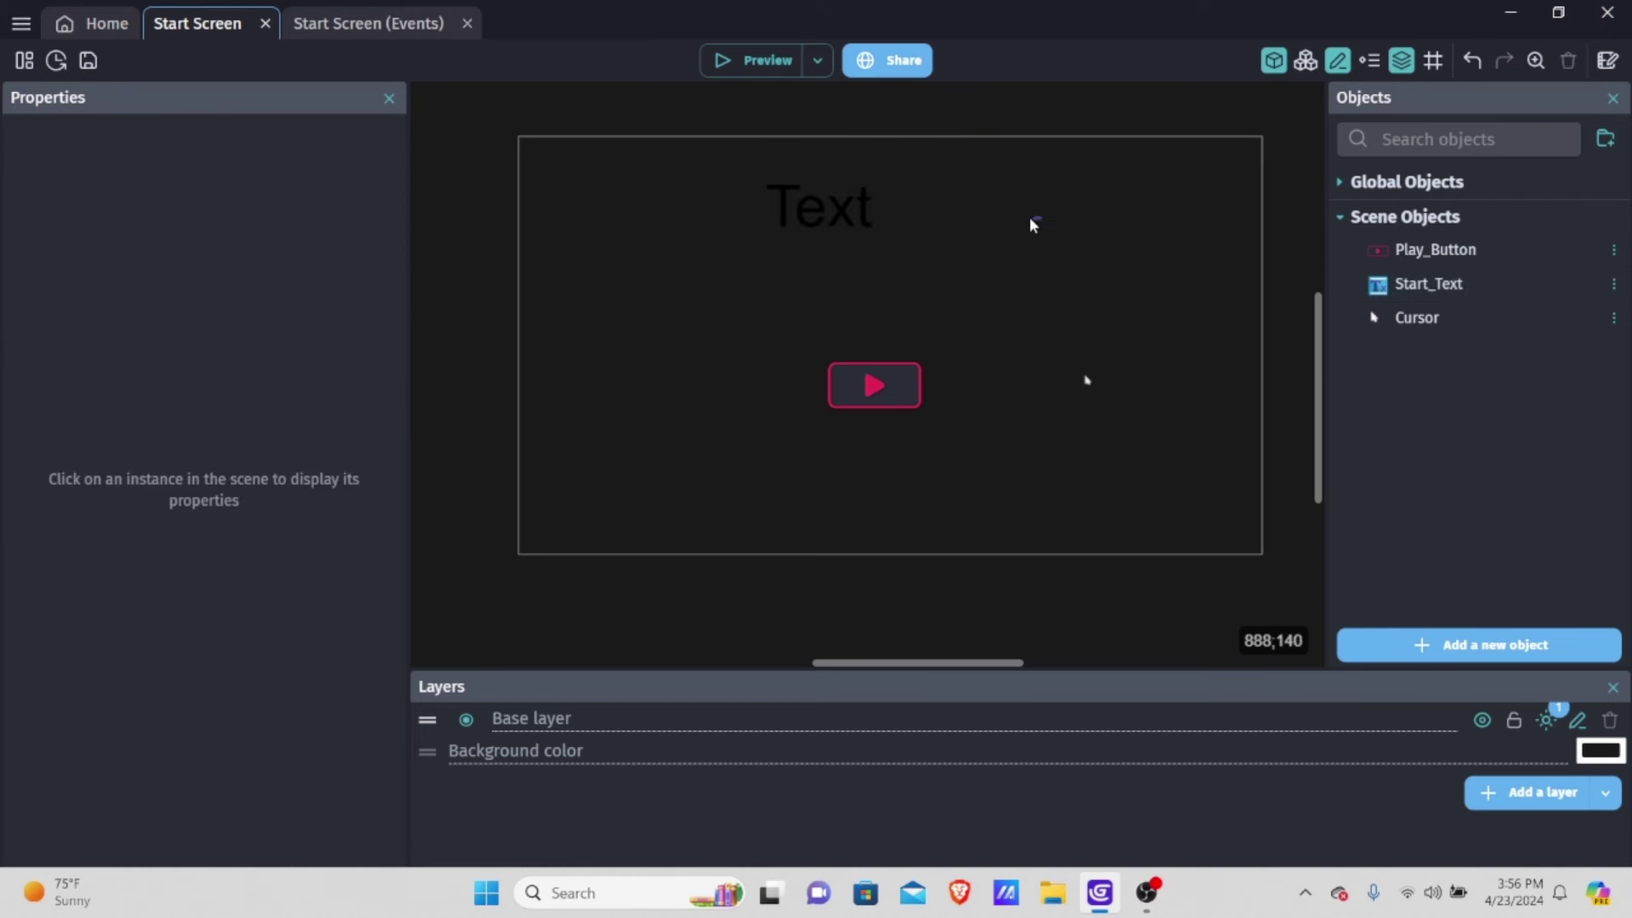
left_click(1076, 230)
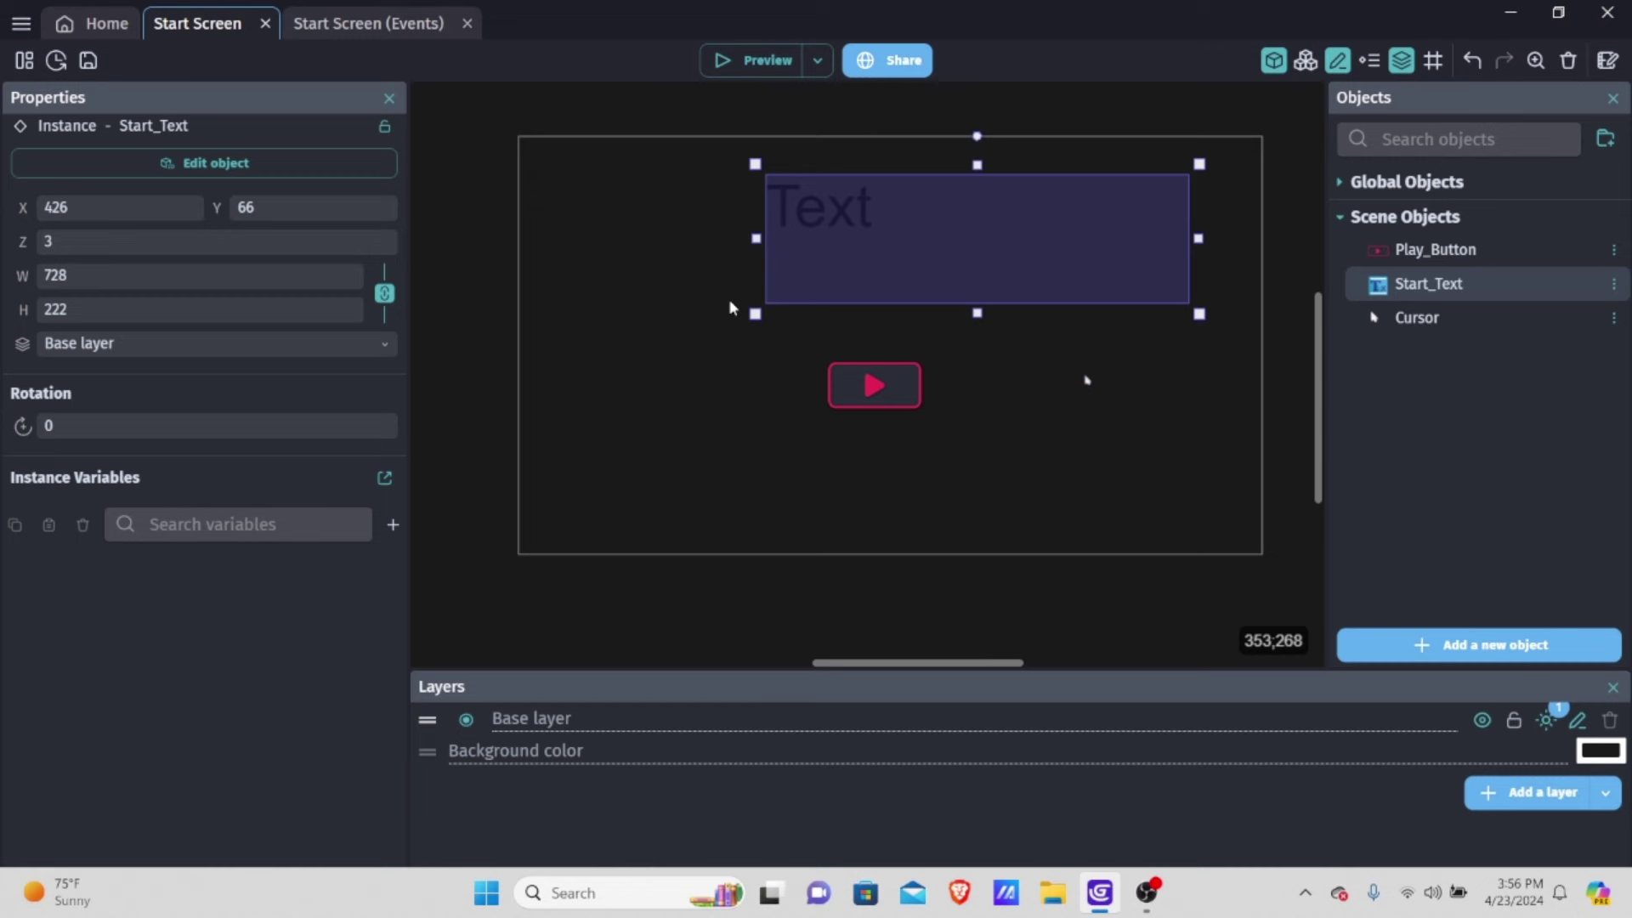
key("ctrl+z")
left_click(840, 266)
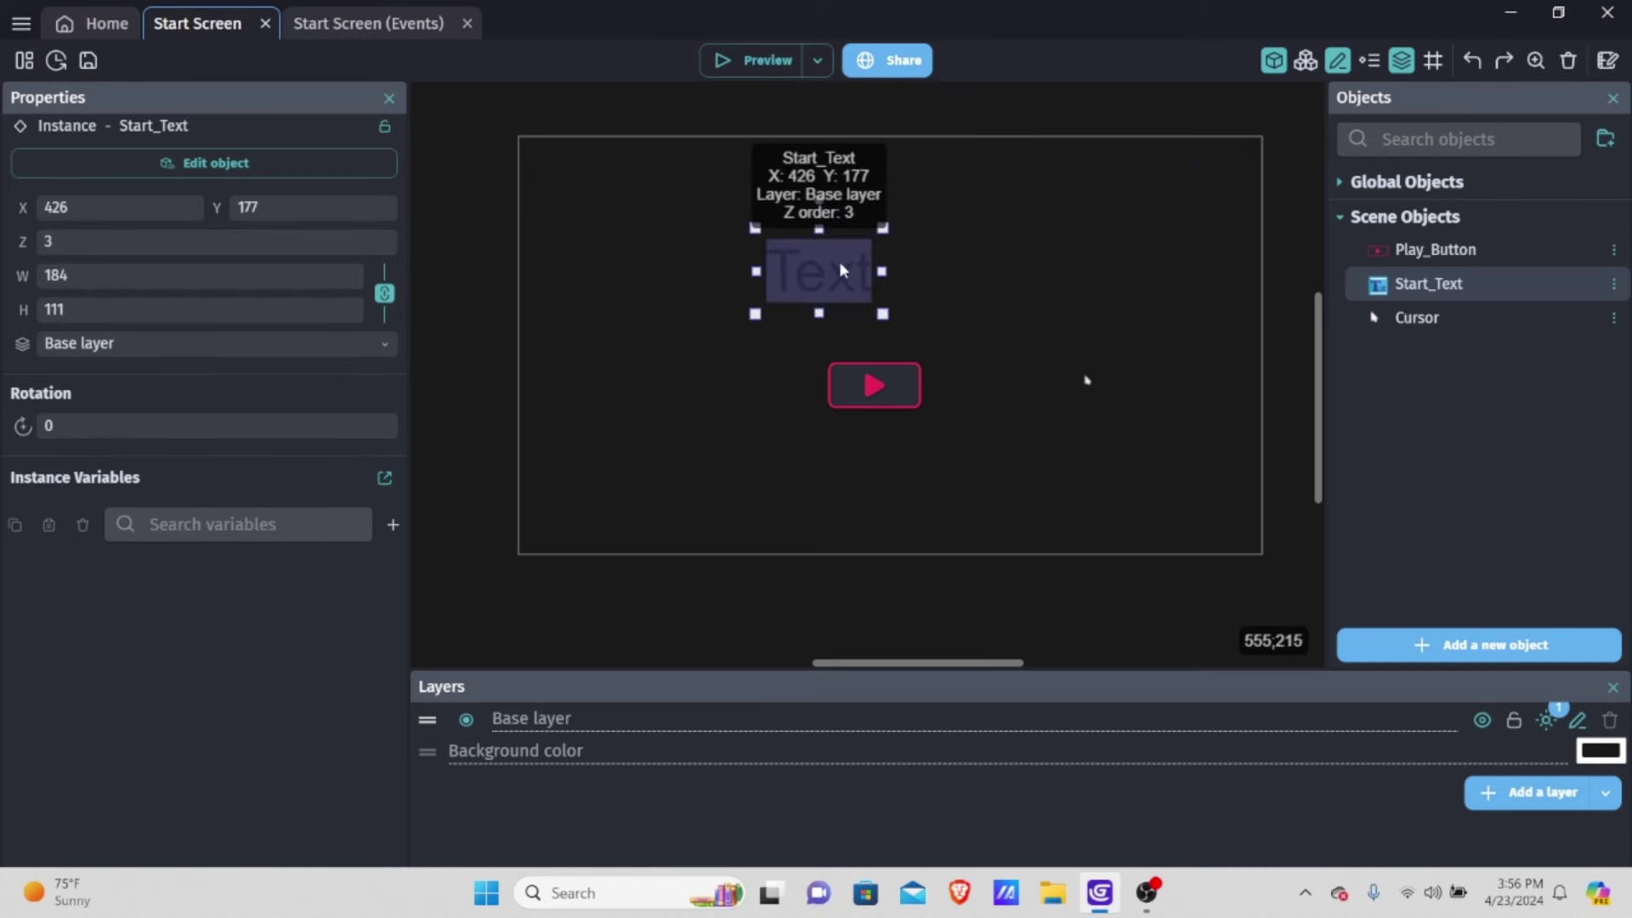
left_click(1019, 161)
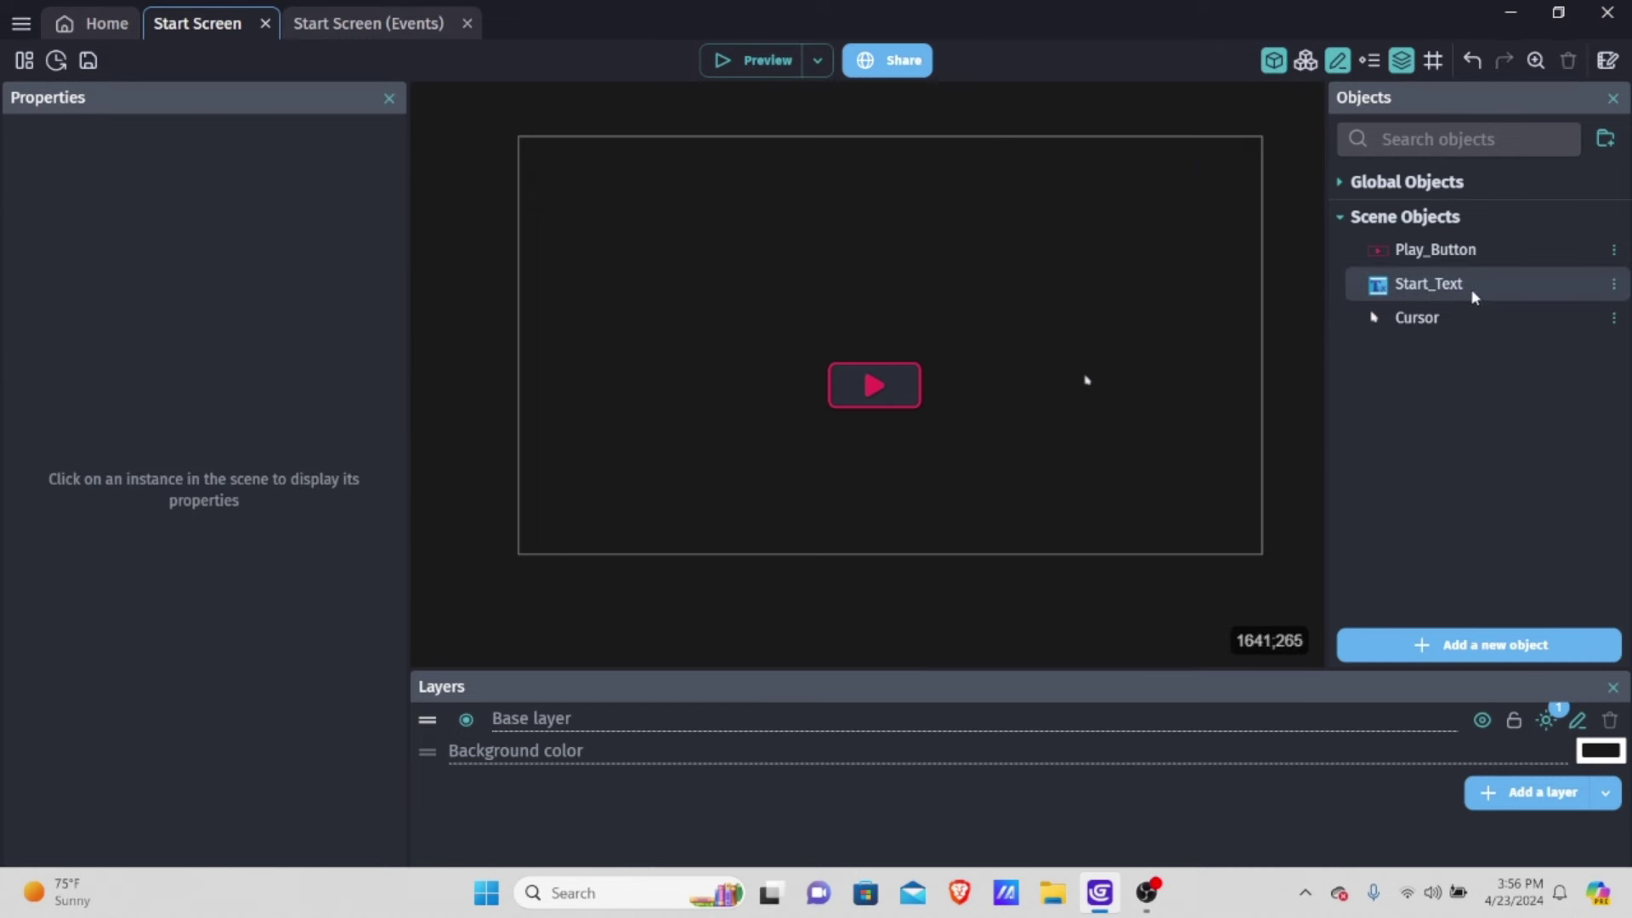
Change the Start_Text object's initial display text to "A Good Game" and apply it
double_click(1475, 295)
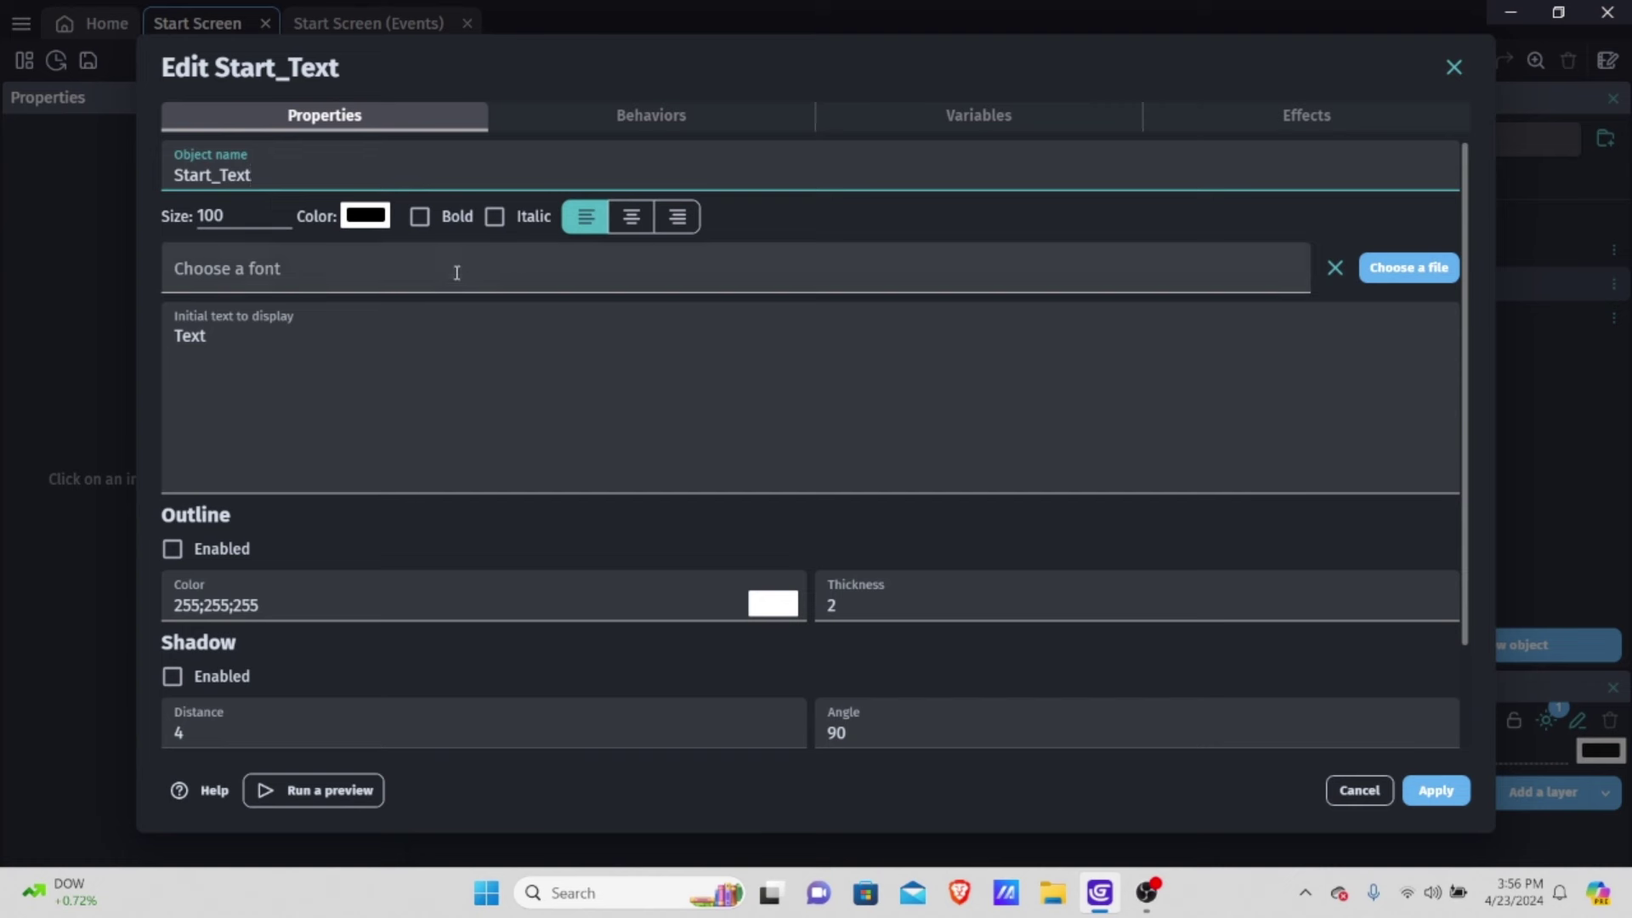
left_click(371, 320)
key("ctrl+a")
key("BackSpace")
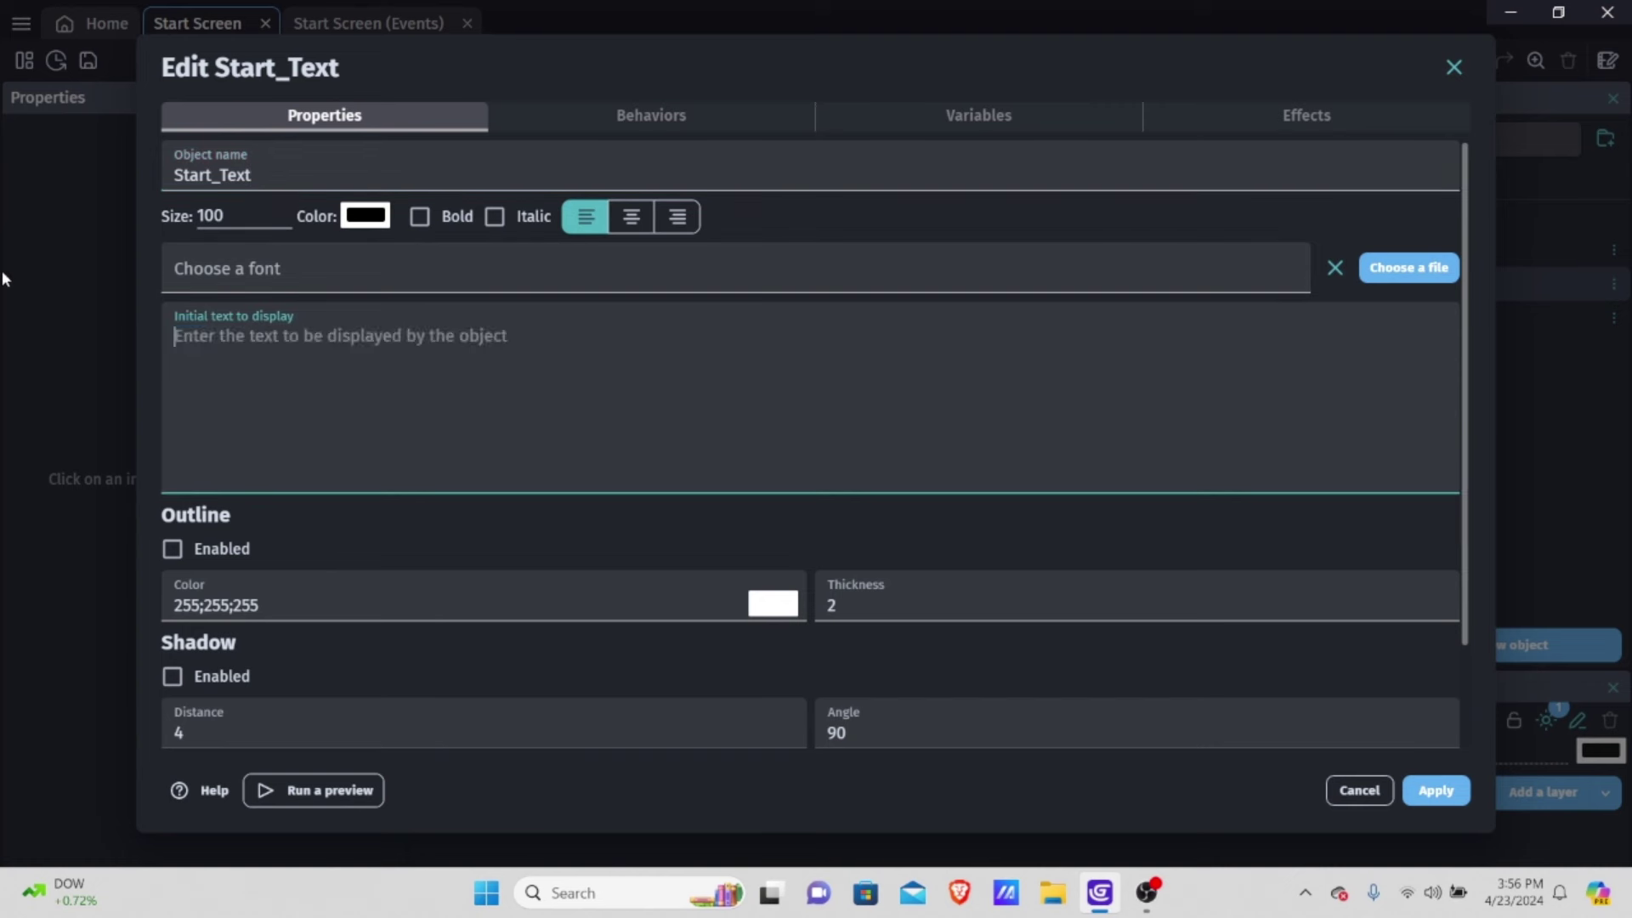
type("A Go")
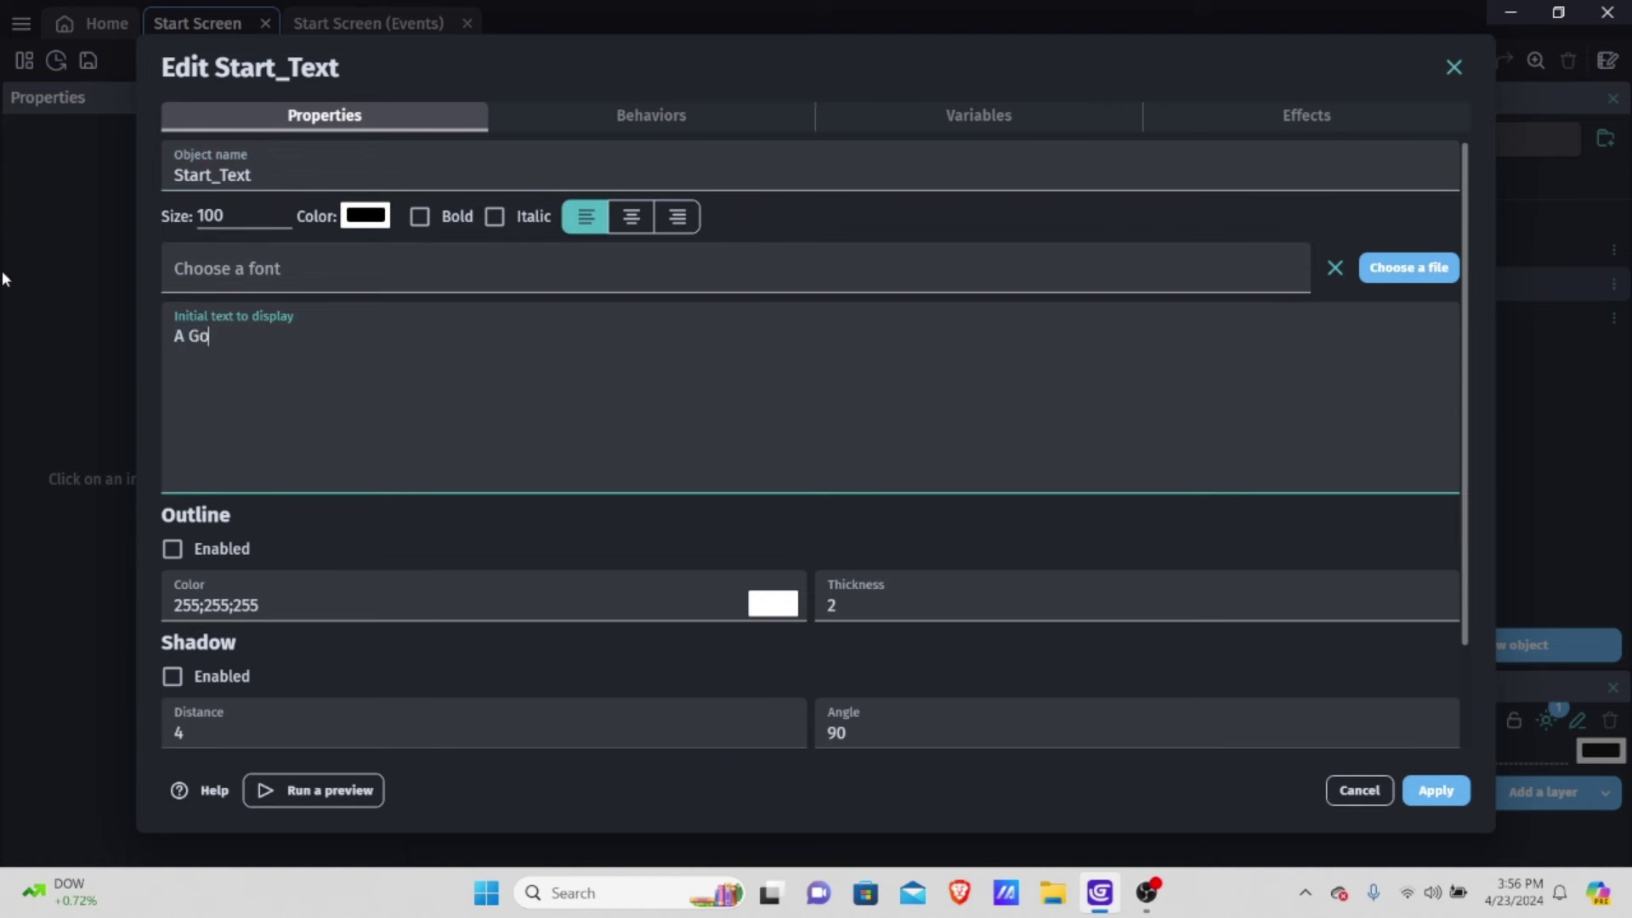
type("od Game")
left_click(366, 216)
left_click(1168, 407)
left_click(1433, 790)
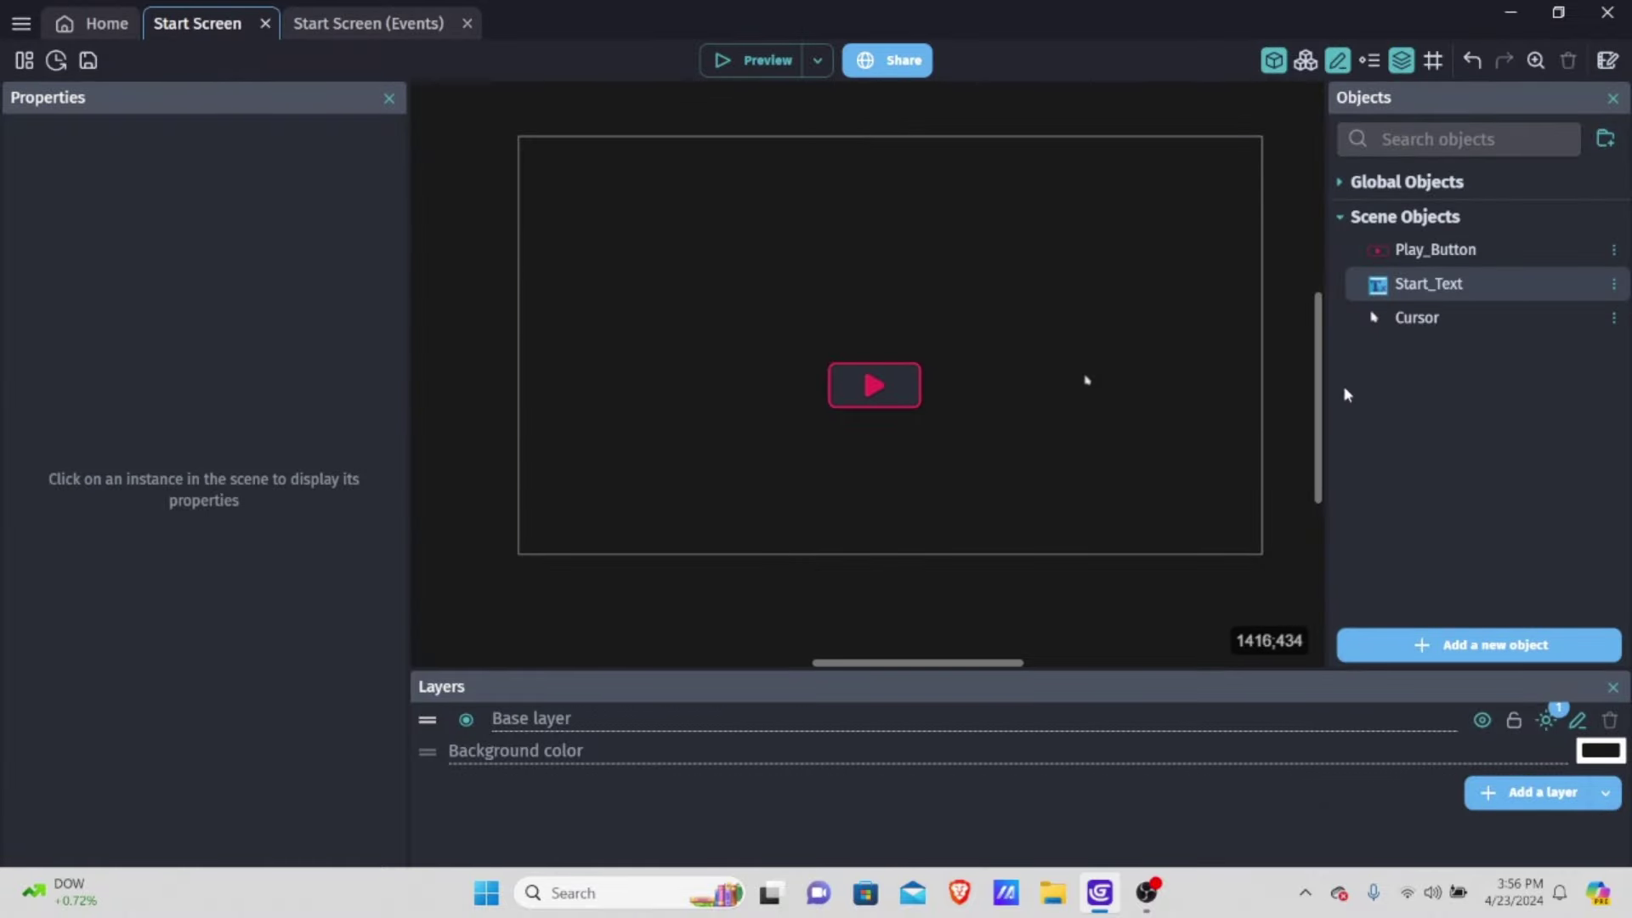
left_click(1453, 263)
double_click(1452, 262)
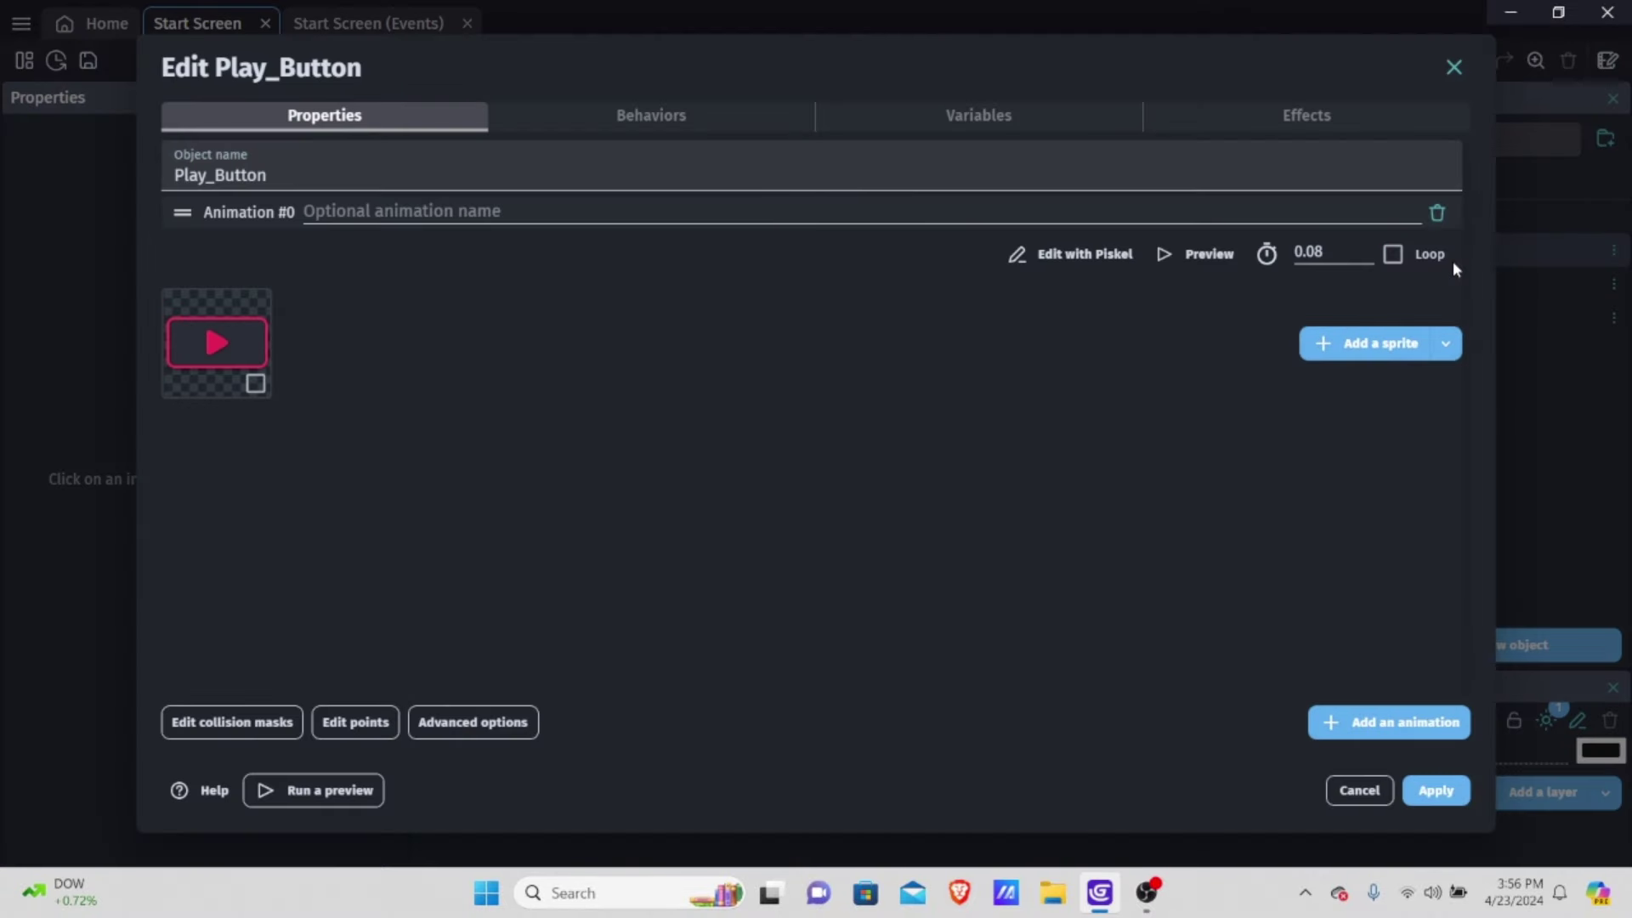
left_click(1466, 791)
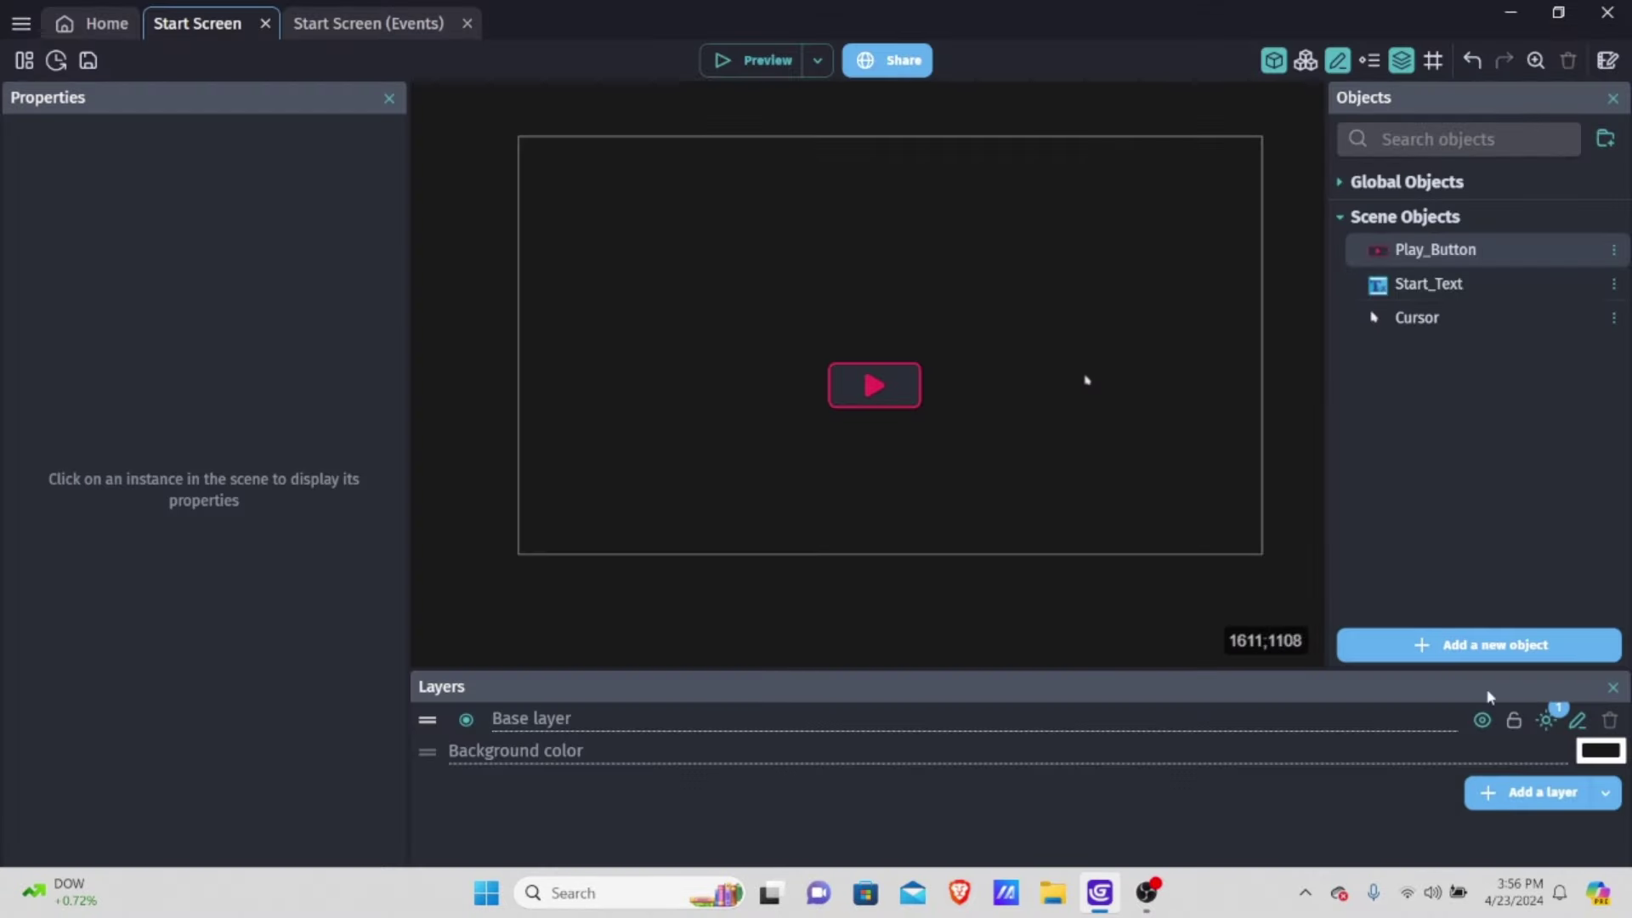
Set the Start_Text object's text color to hex E42454 and apply it
double_click(1455, 283)
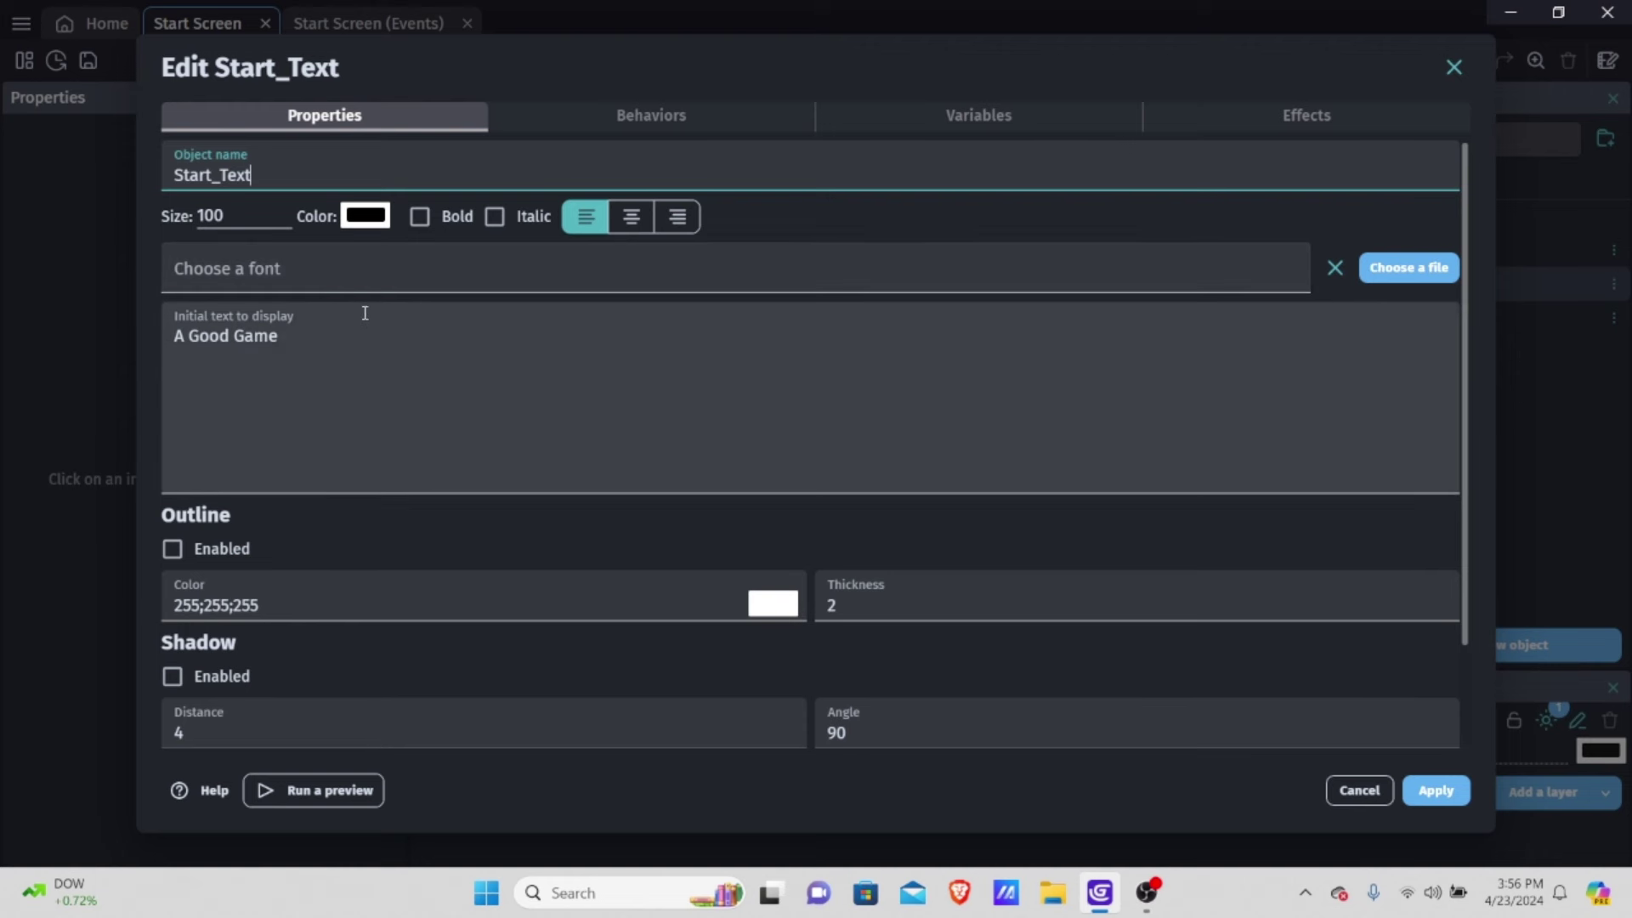
left_click(364, 218)
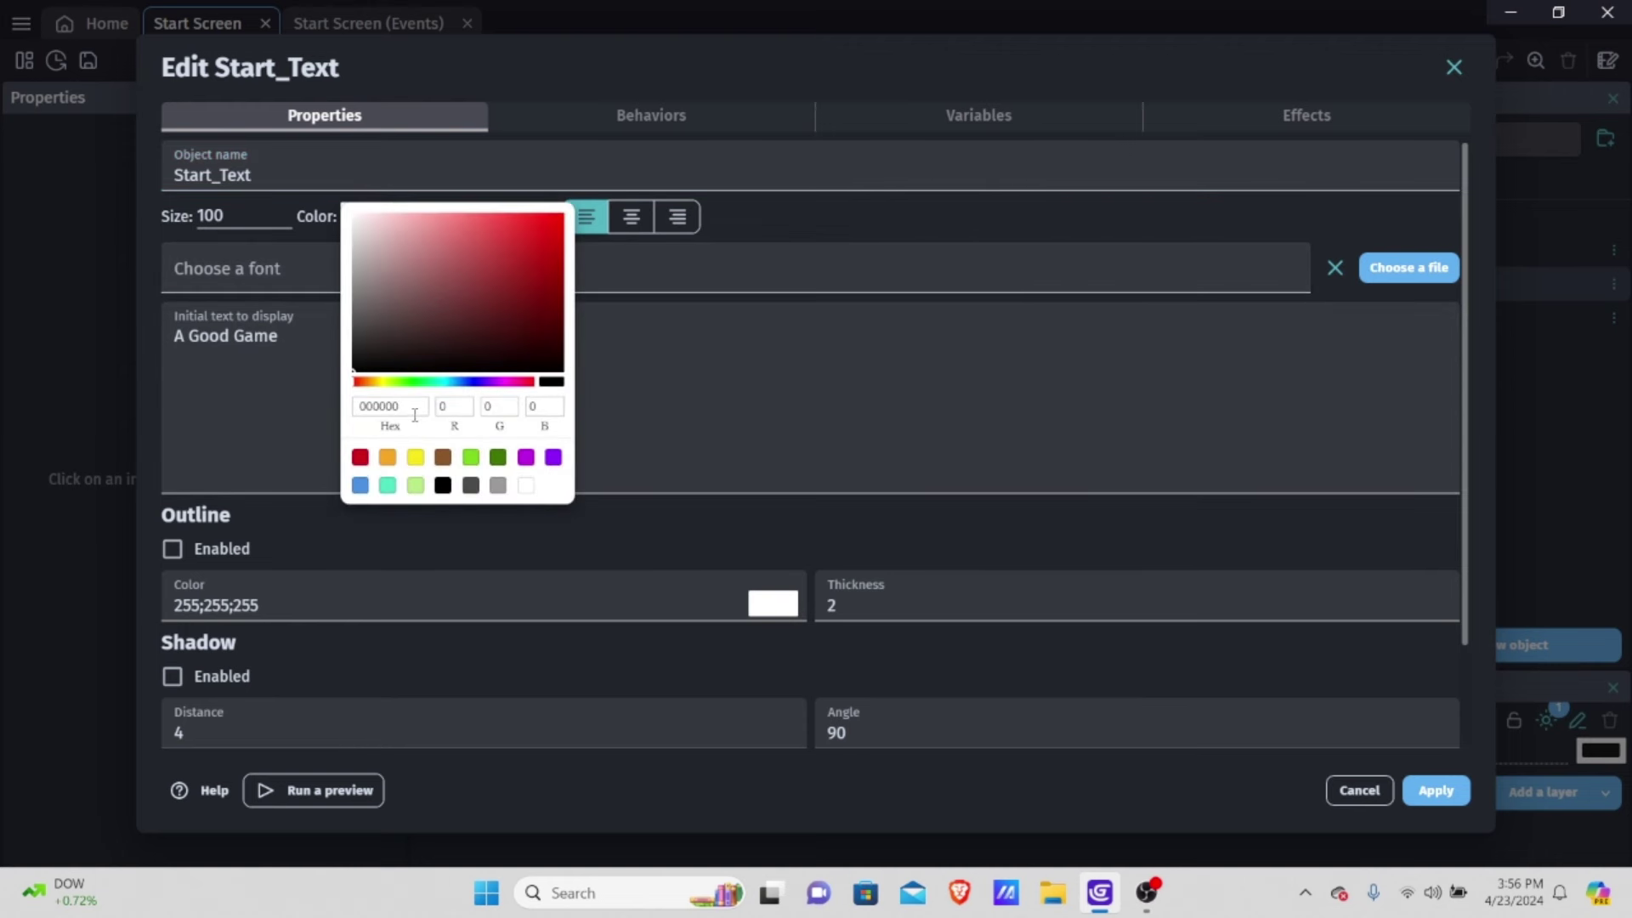
key("BackSpace")
key("BackSpace")
key("BackSpace")
key("BackSpace")
key("BackSpace")
type("E424")
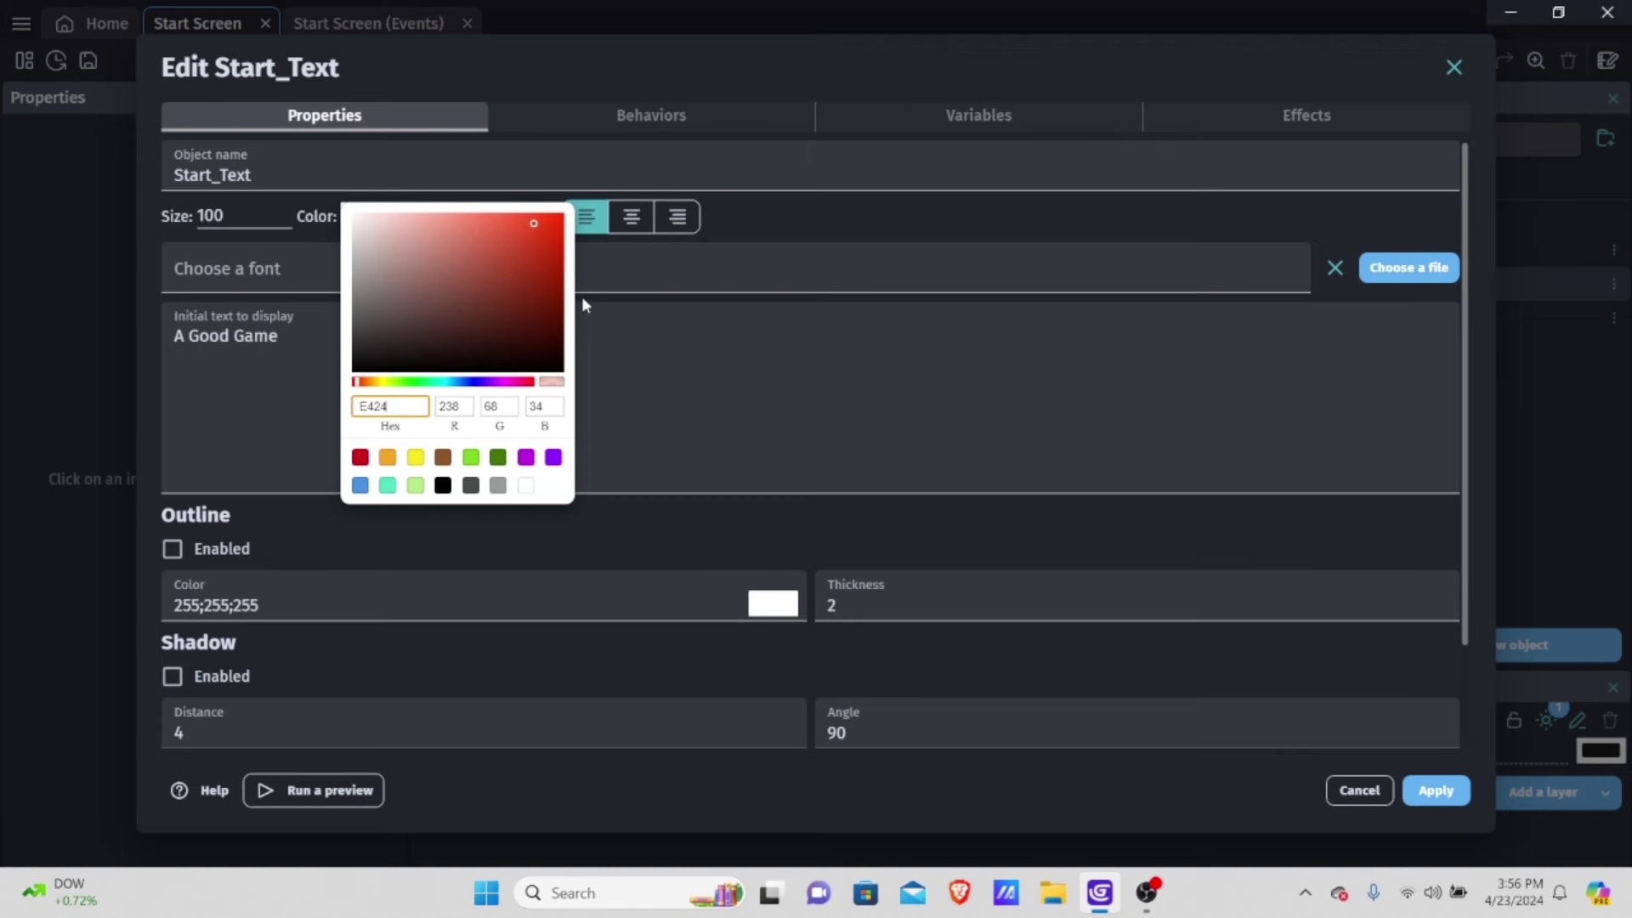
type("56")
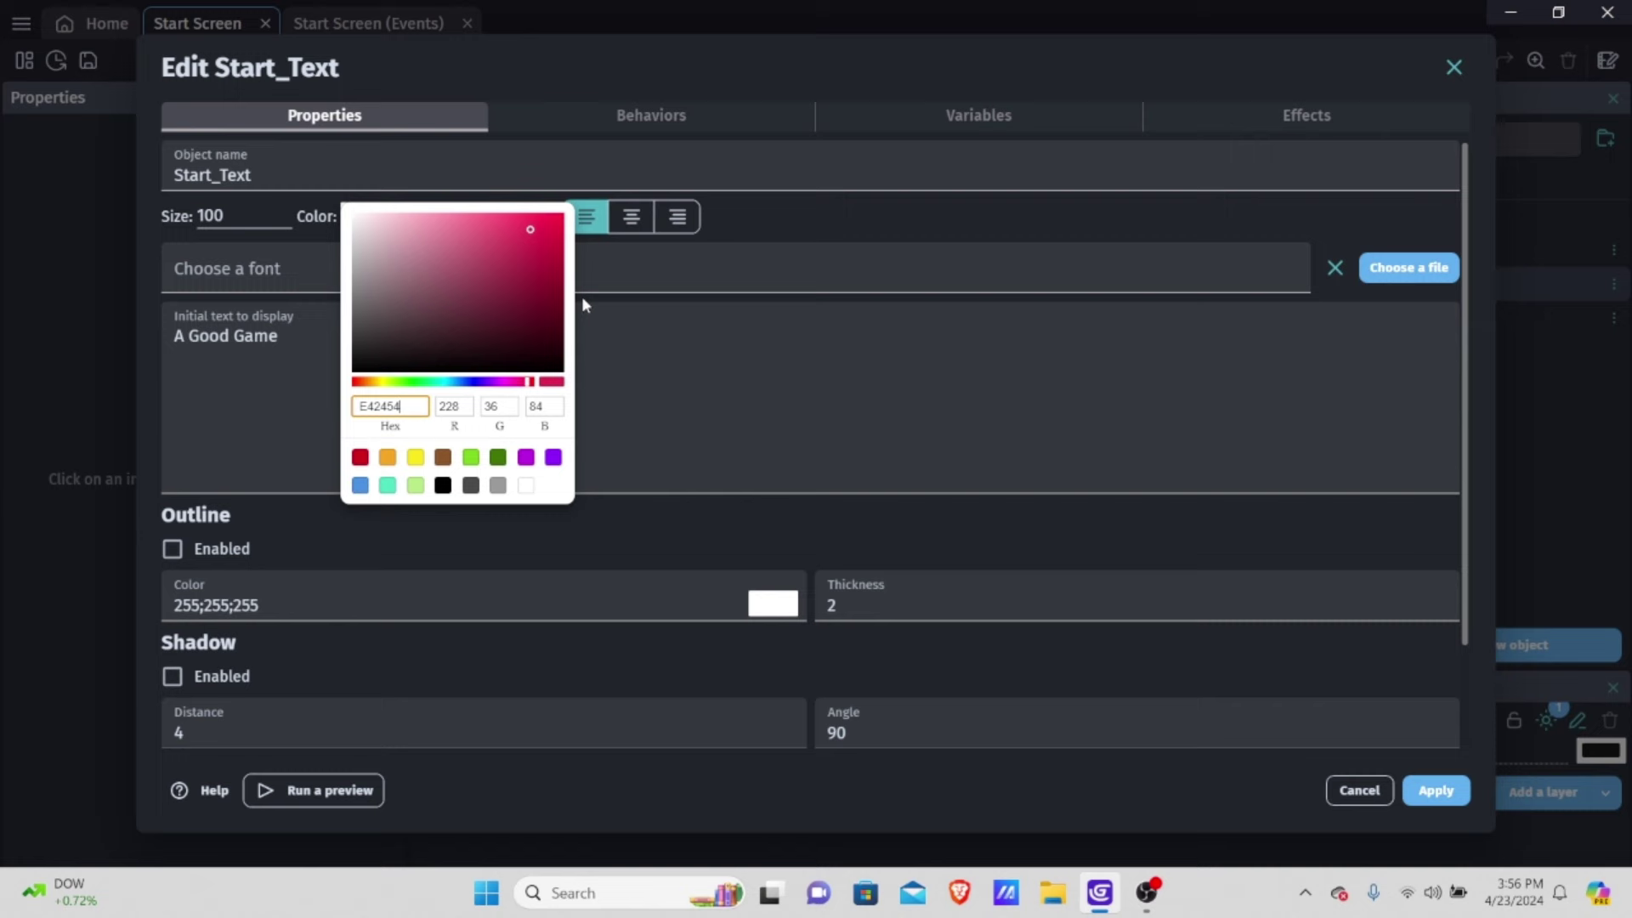
left_click(800, 387)
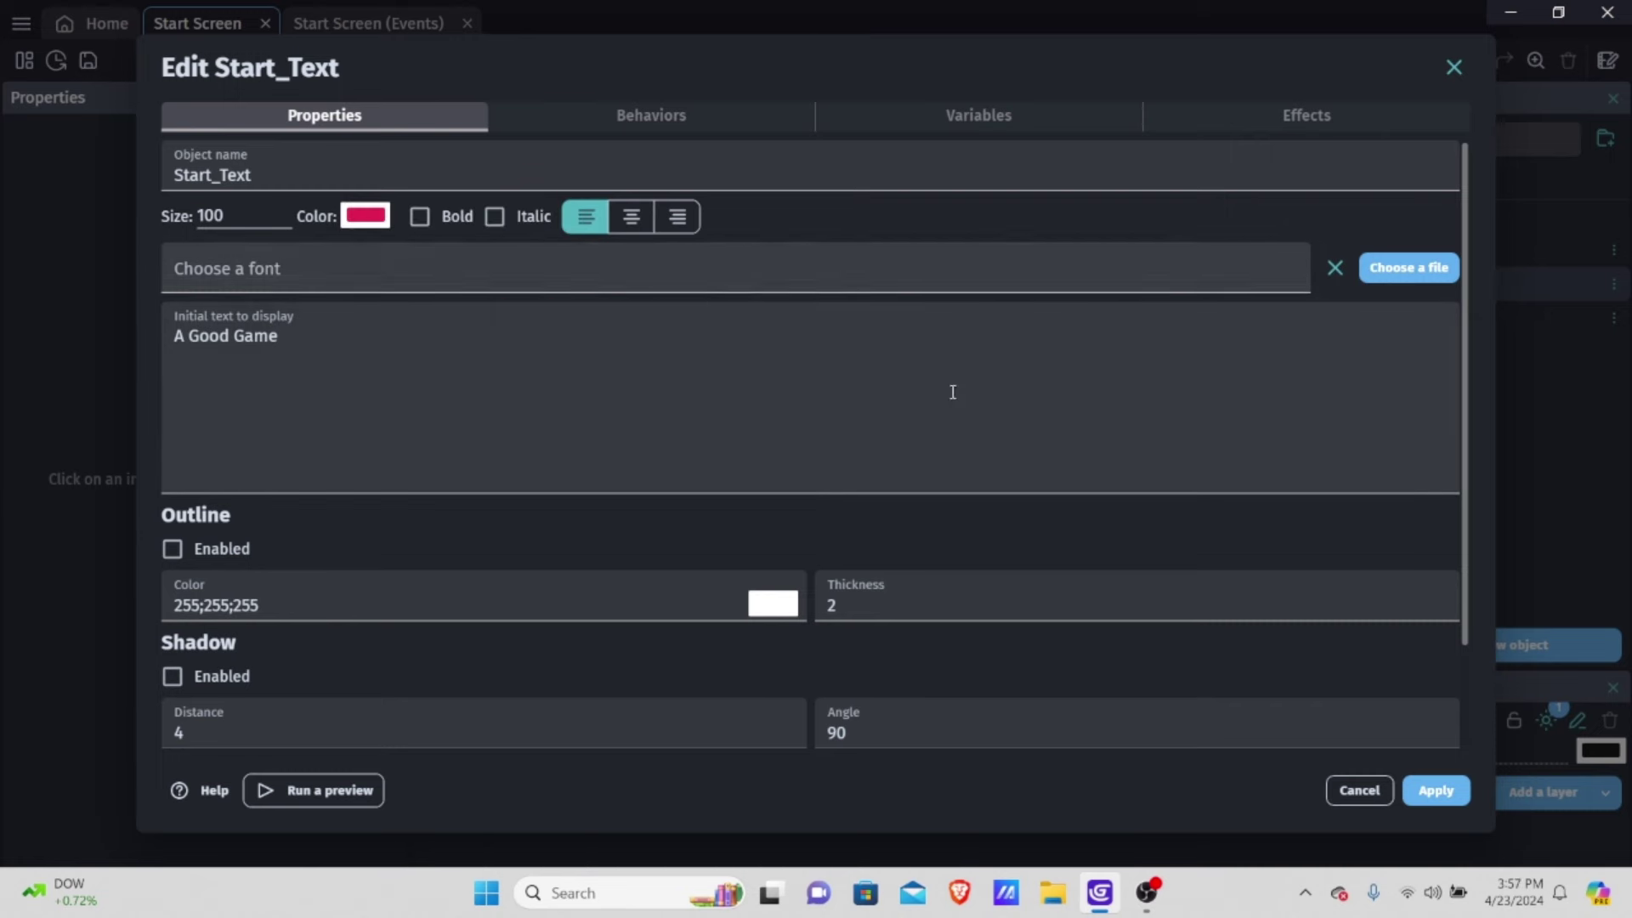
left_click(1435, 792)
Place a Start_Text instance at about X 311, Y 139 and move the Play_Button instance beneath it to about X 527, Y 390
left_click_drag(1457, 275, 703, 226)
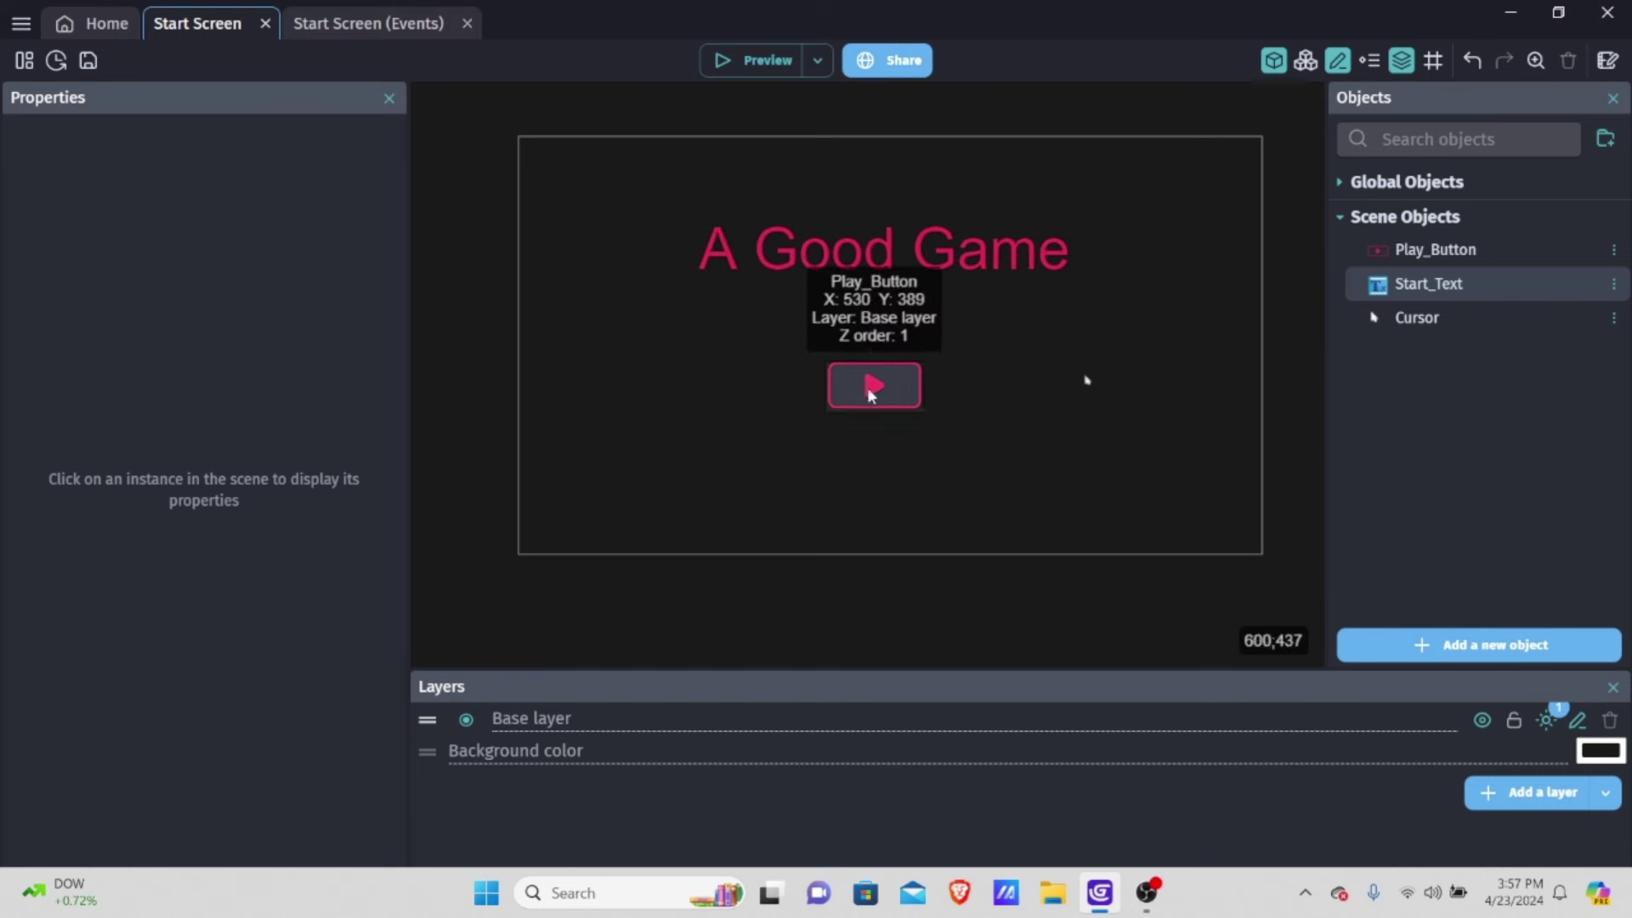
left_click_drag(868, 386, 906, 404)
left_click(1088, 327)
left_click(1048, 308)
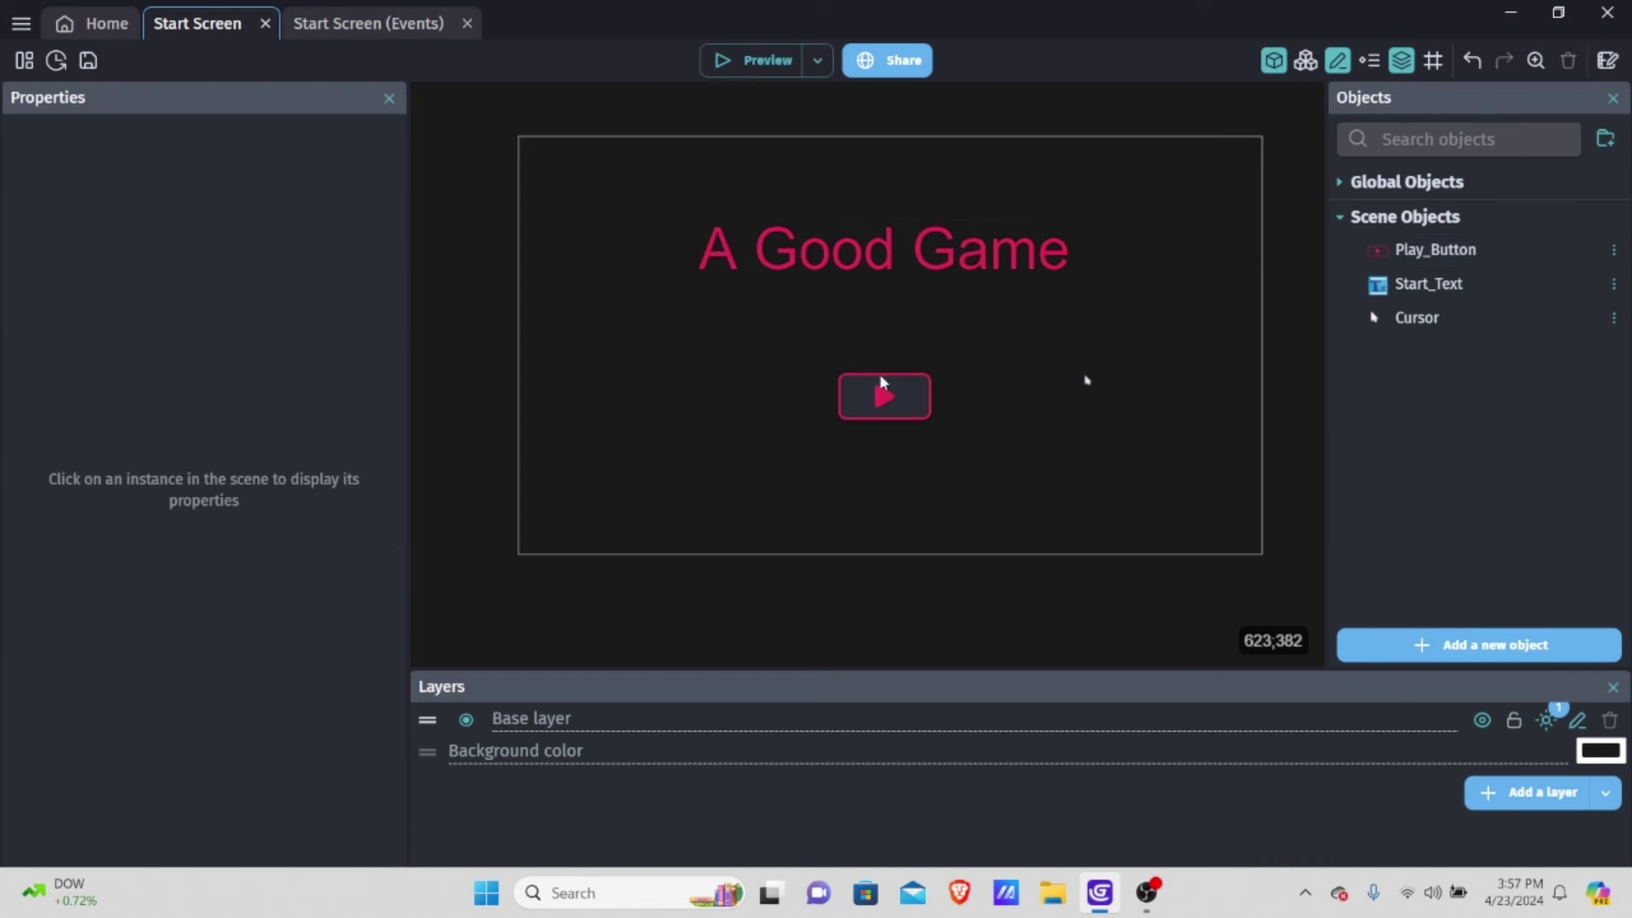
left_click(950, 254)
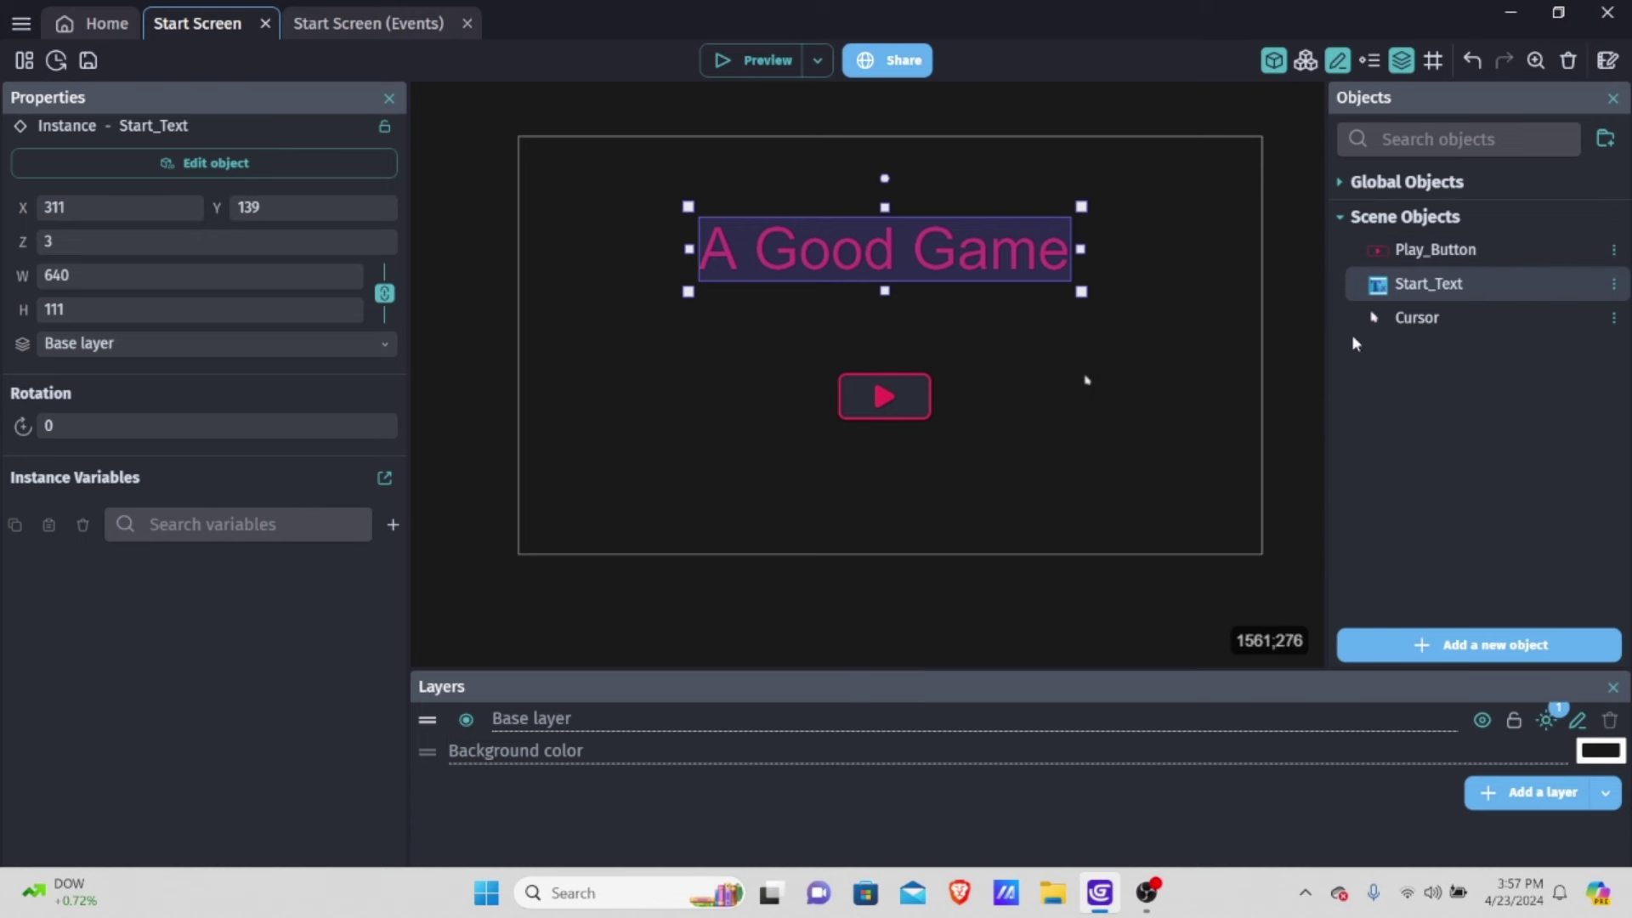
mouse_move(910, 395)
left_mouse_down()
mouse_move(946, 396)
mouse_move(898, 390)
left_mouse_up()
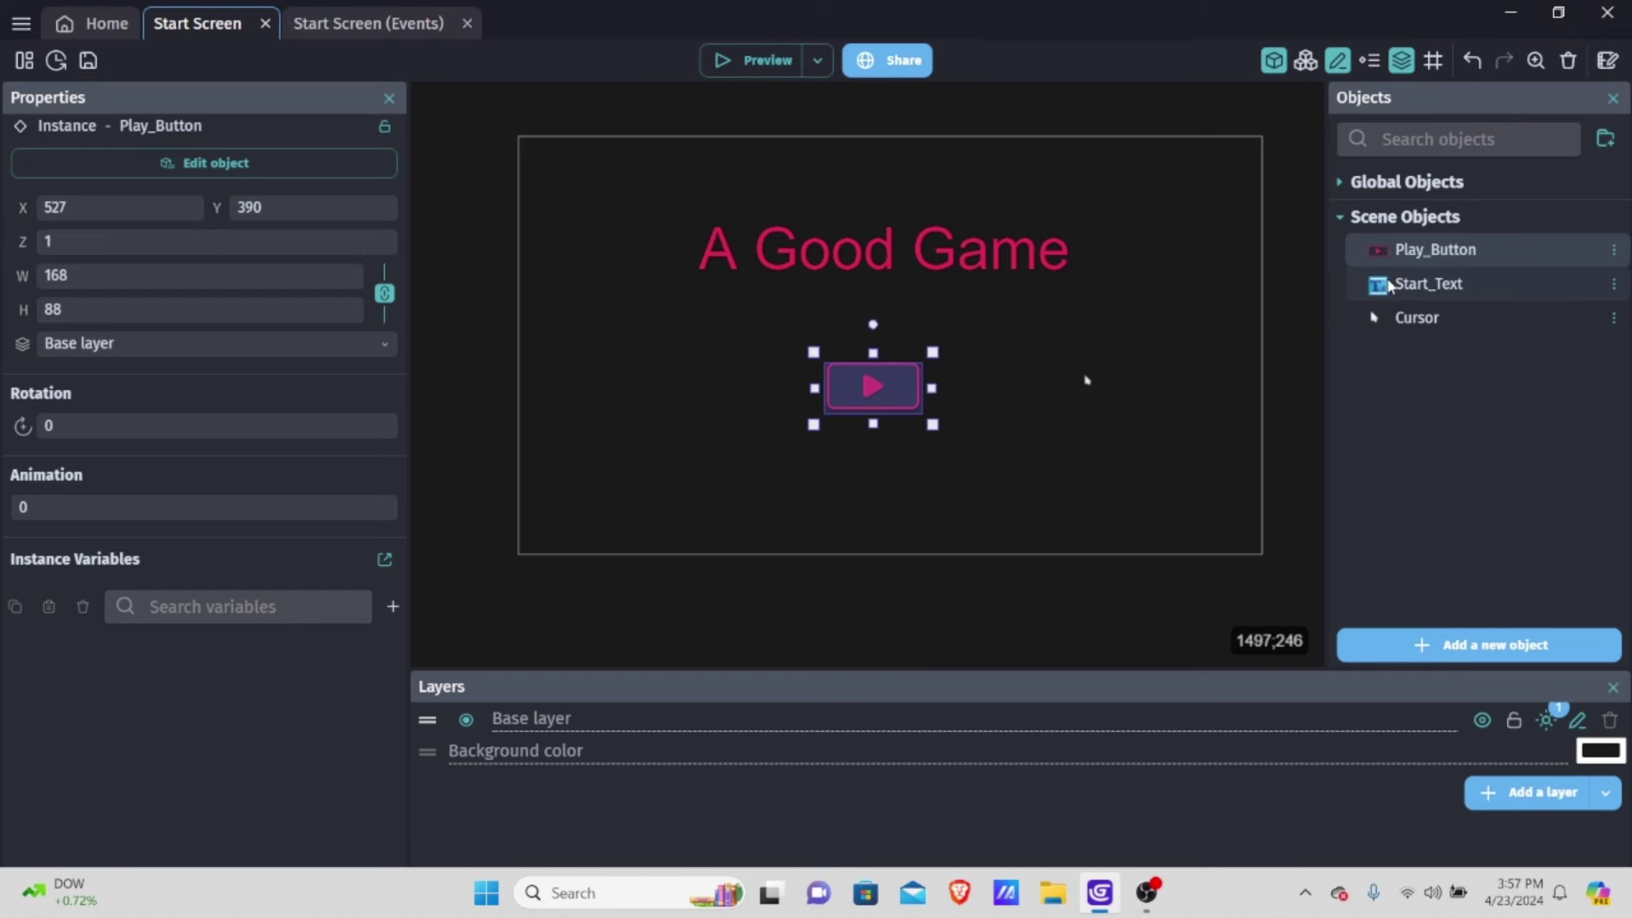
Set the Start_Text object's font to Rubik-Black.ttf from the Fonts > rubik folder and apply the change
double_click(1462, 289)
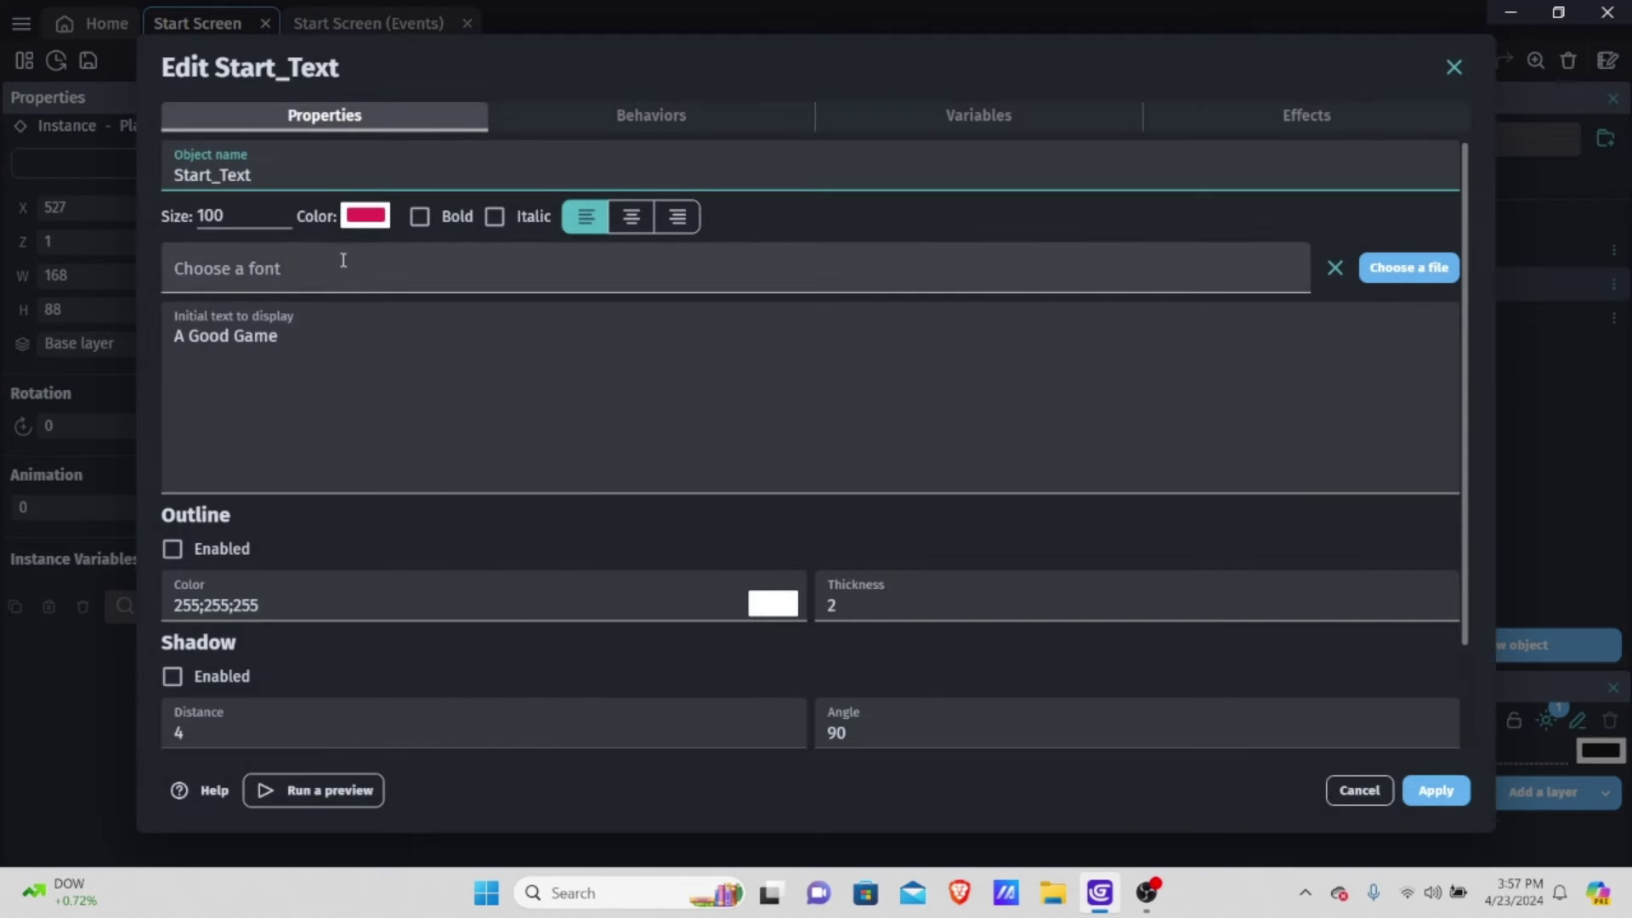
left_click(492, 285)
left_click(311, 312)
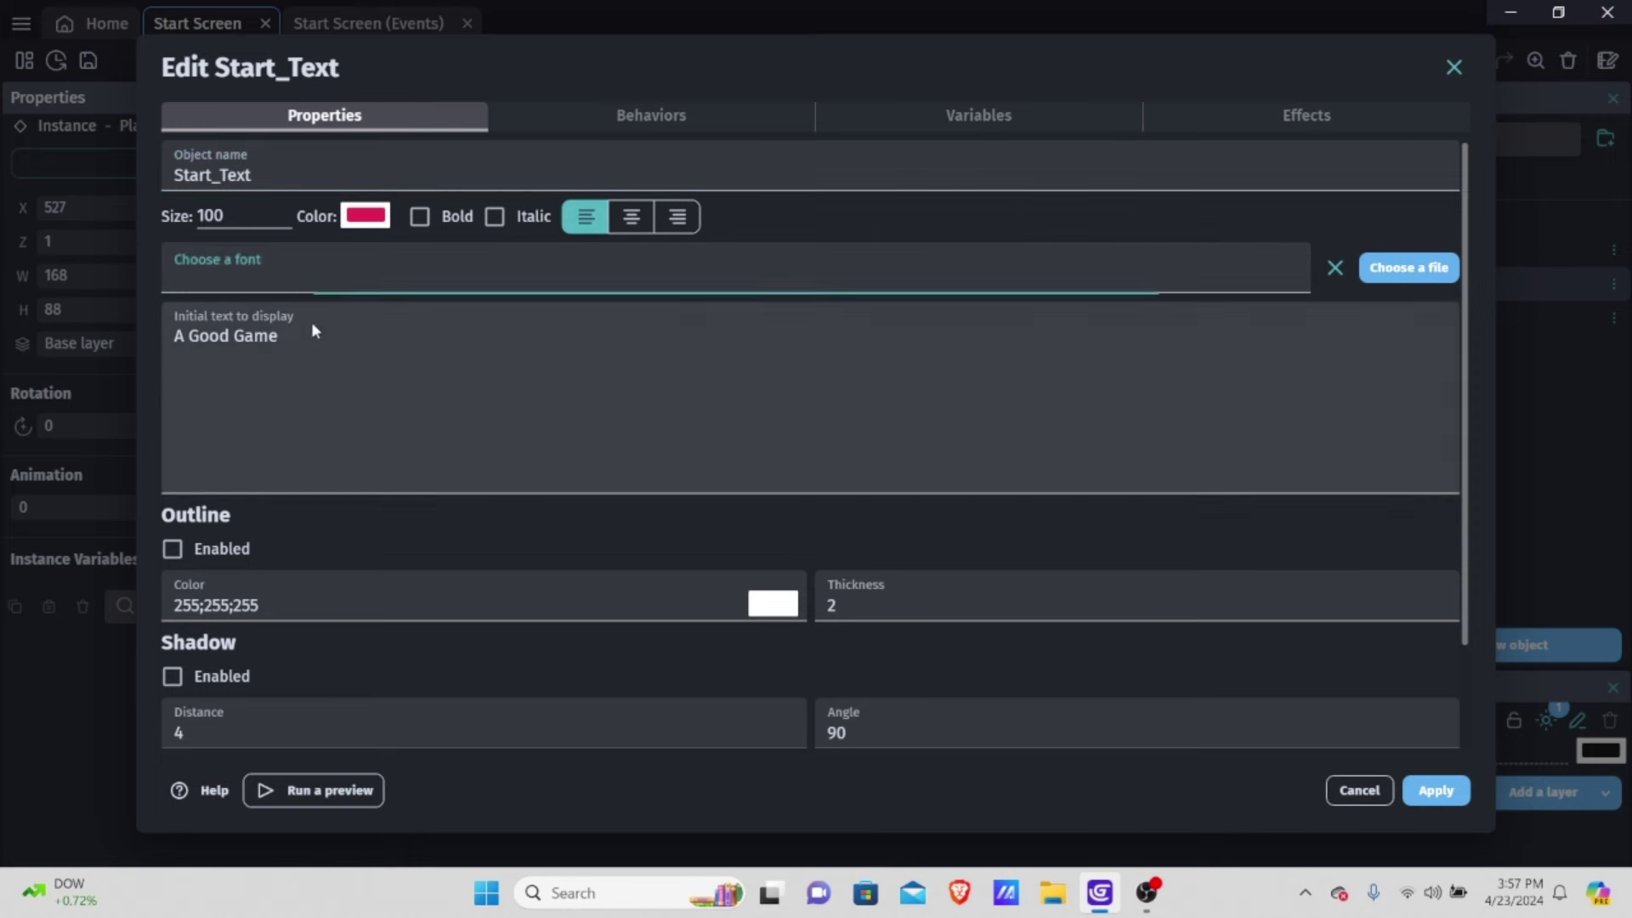
left_click(938, 321)
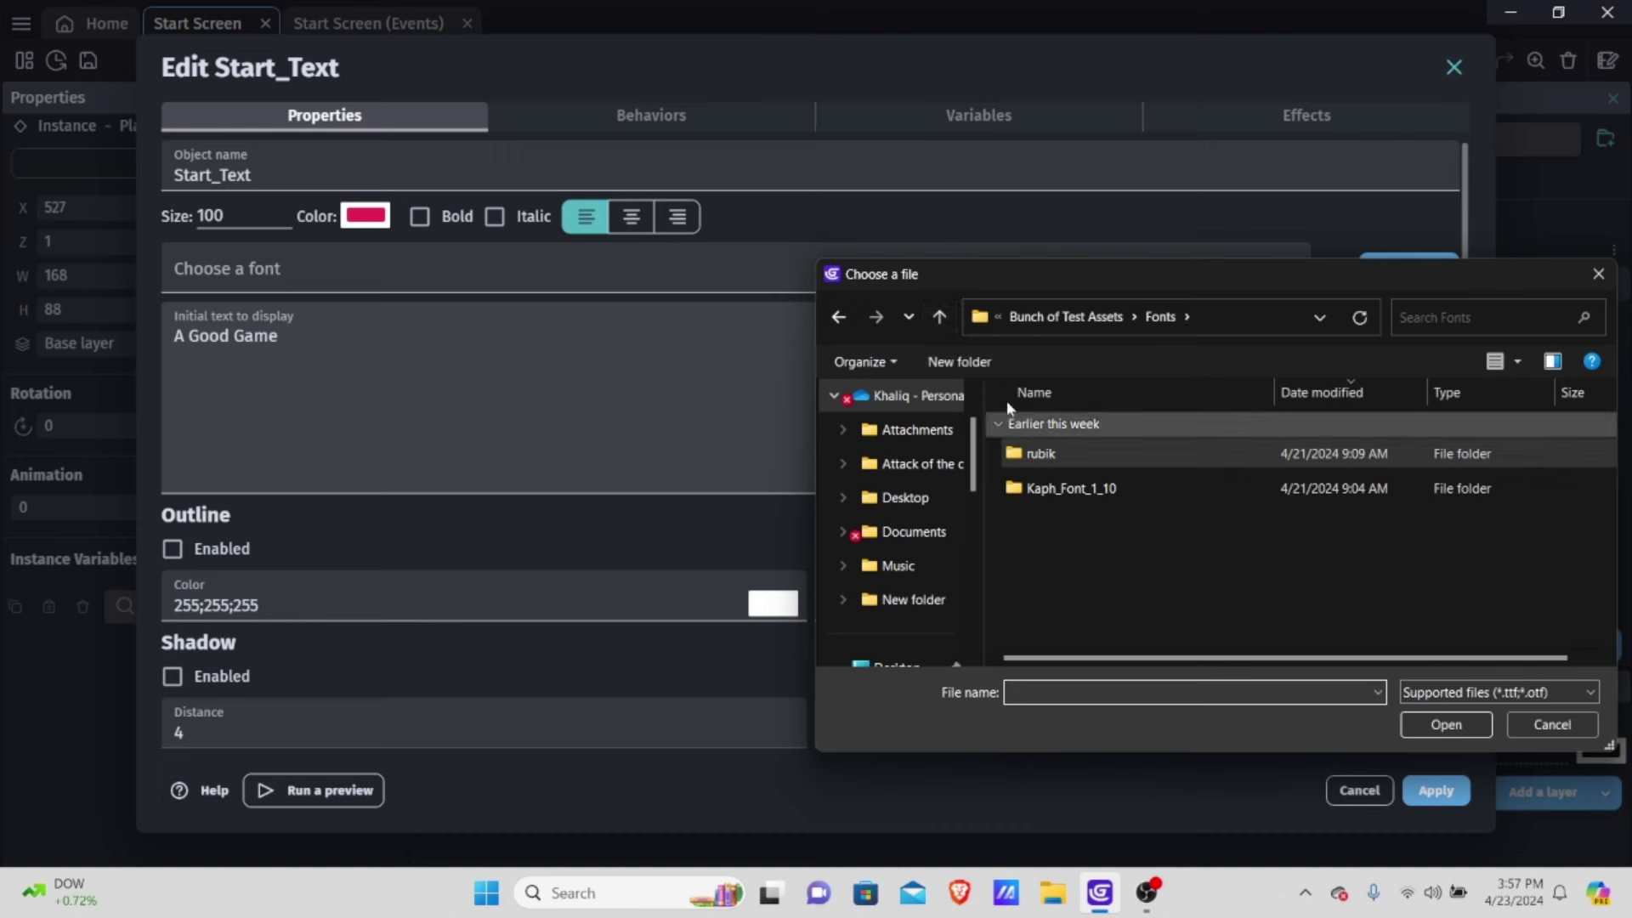
double_click(1041, 455)
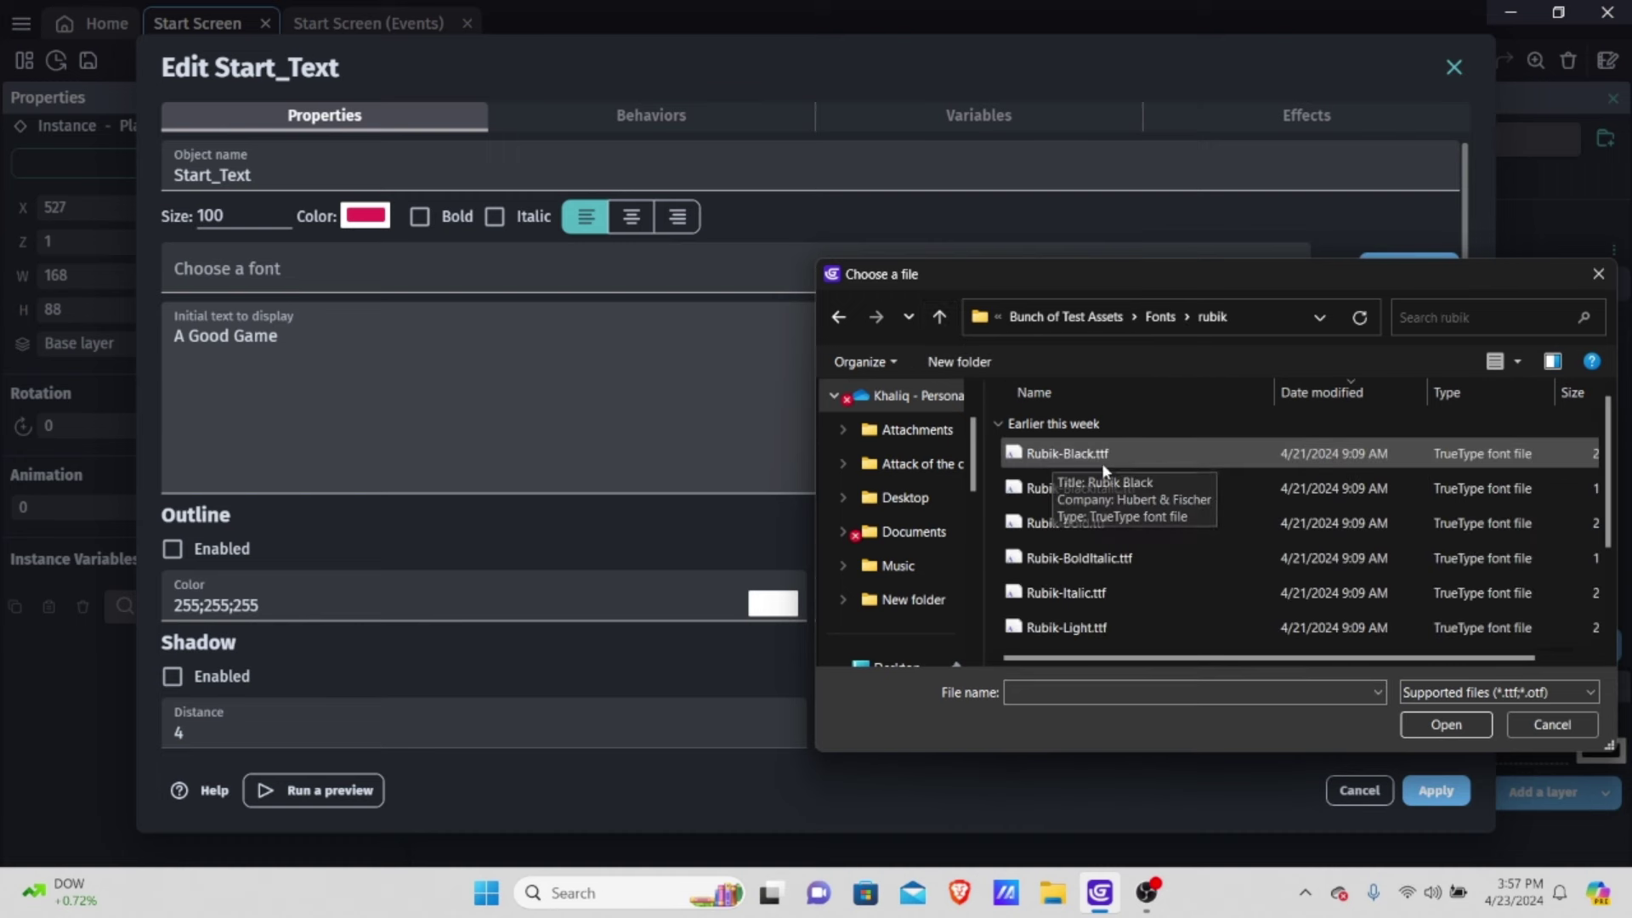
scroll(1253, 520, "down", 2)
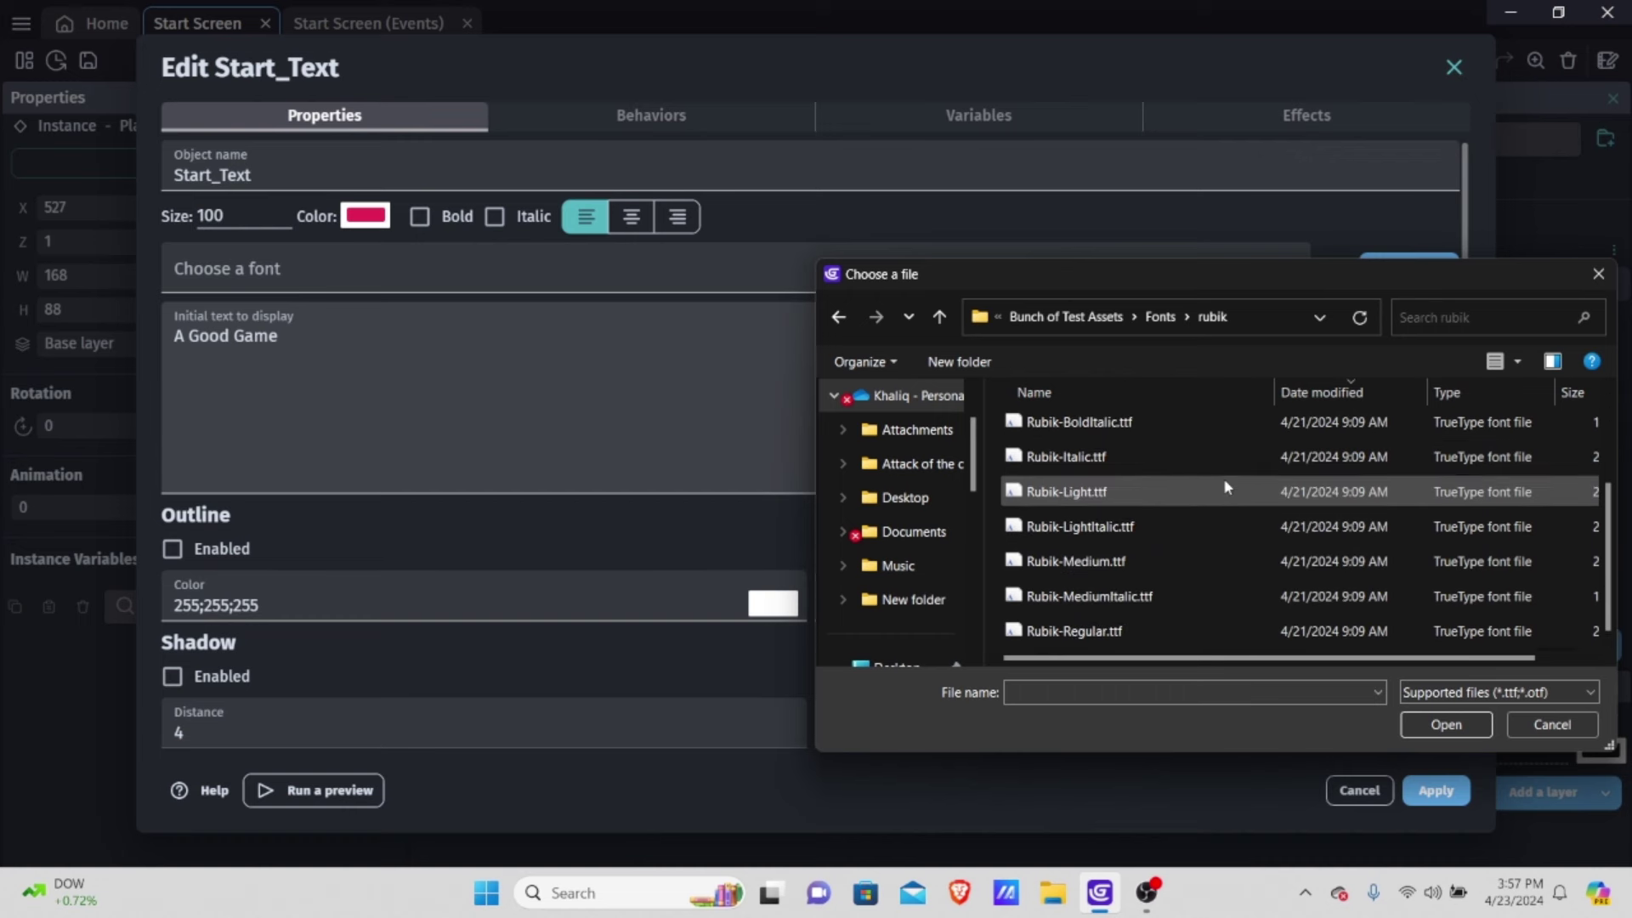
left_click(1538, 693)
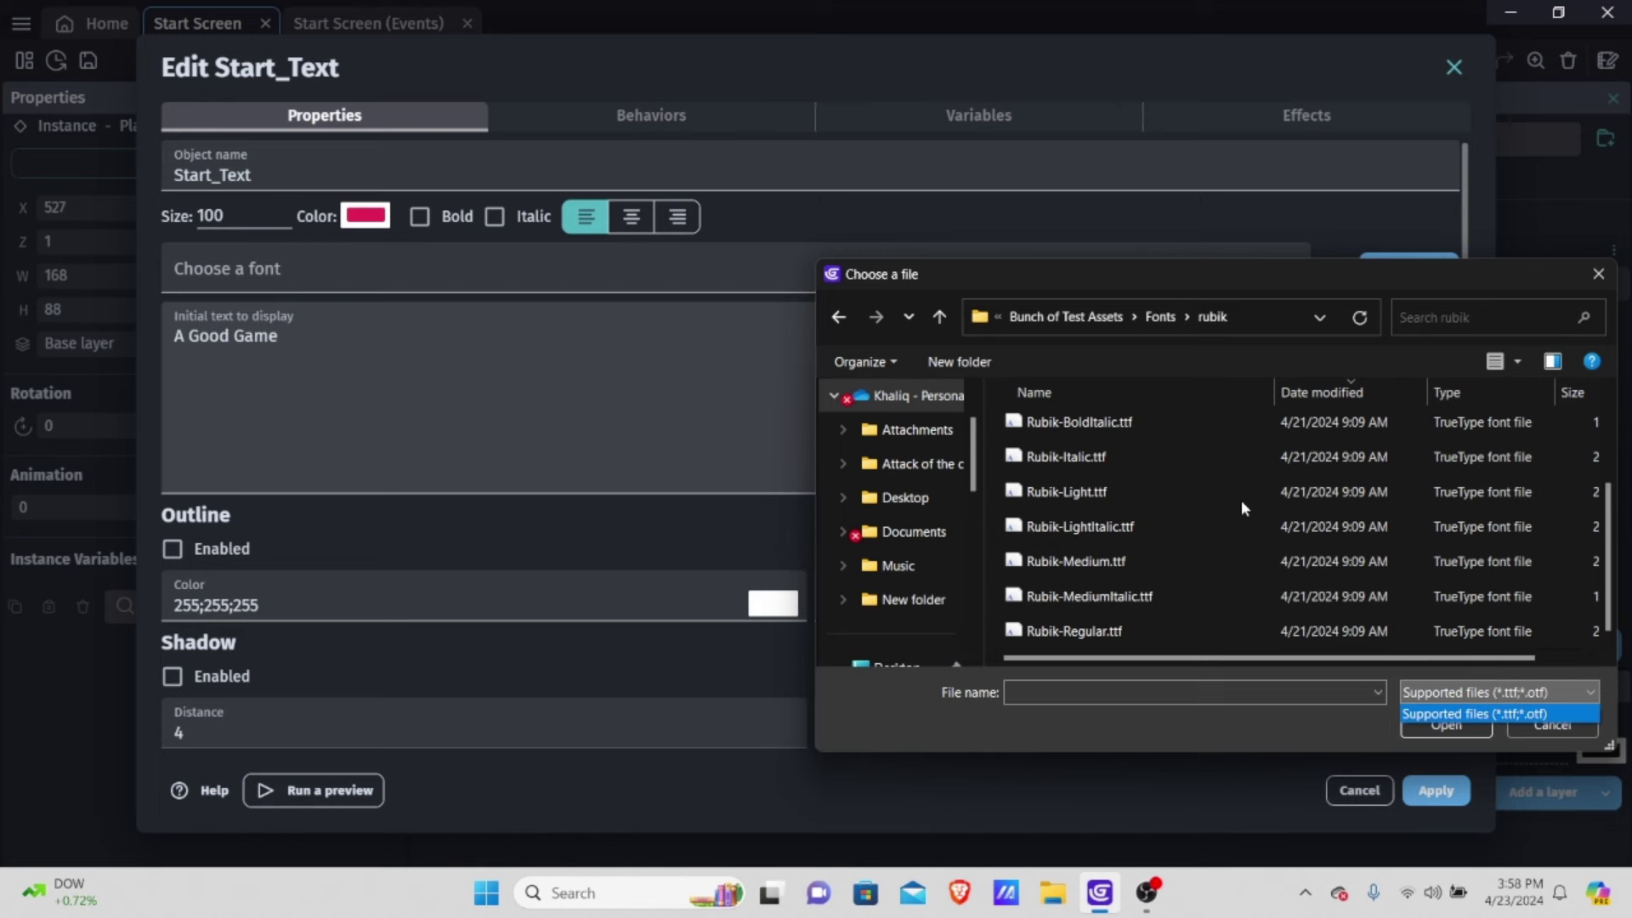
scroll(1213, 442, "up", 2)
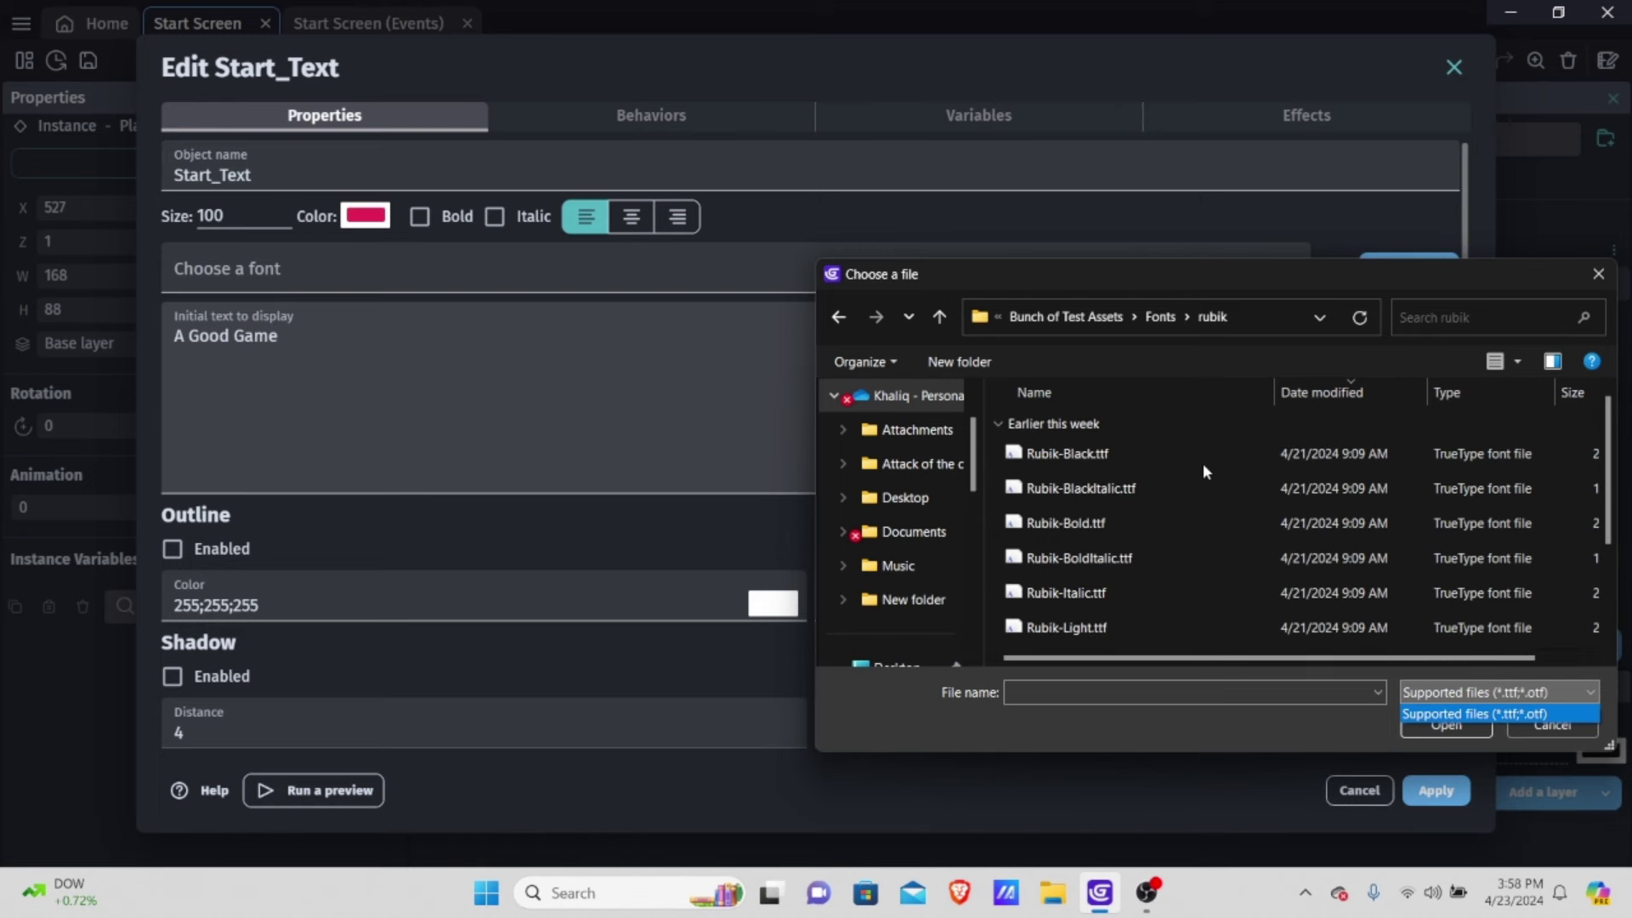
left_click(1118, 450)
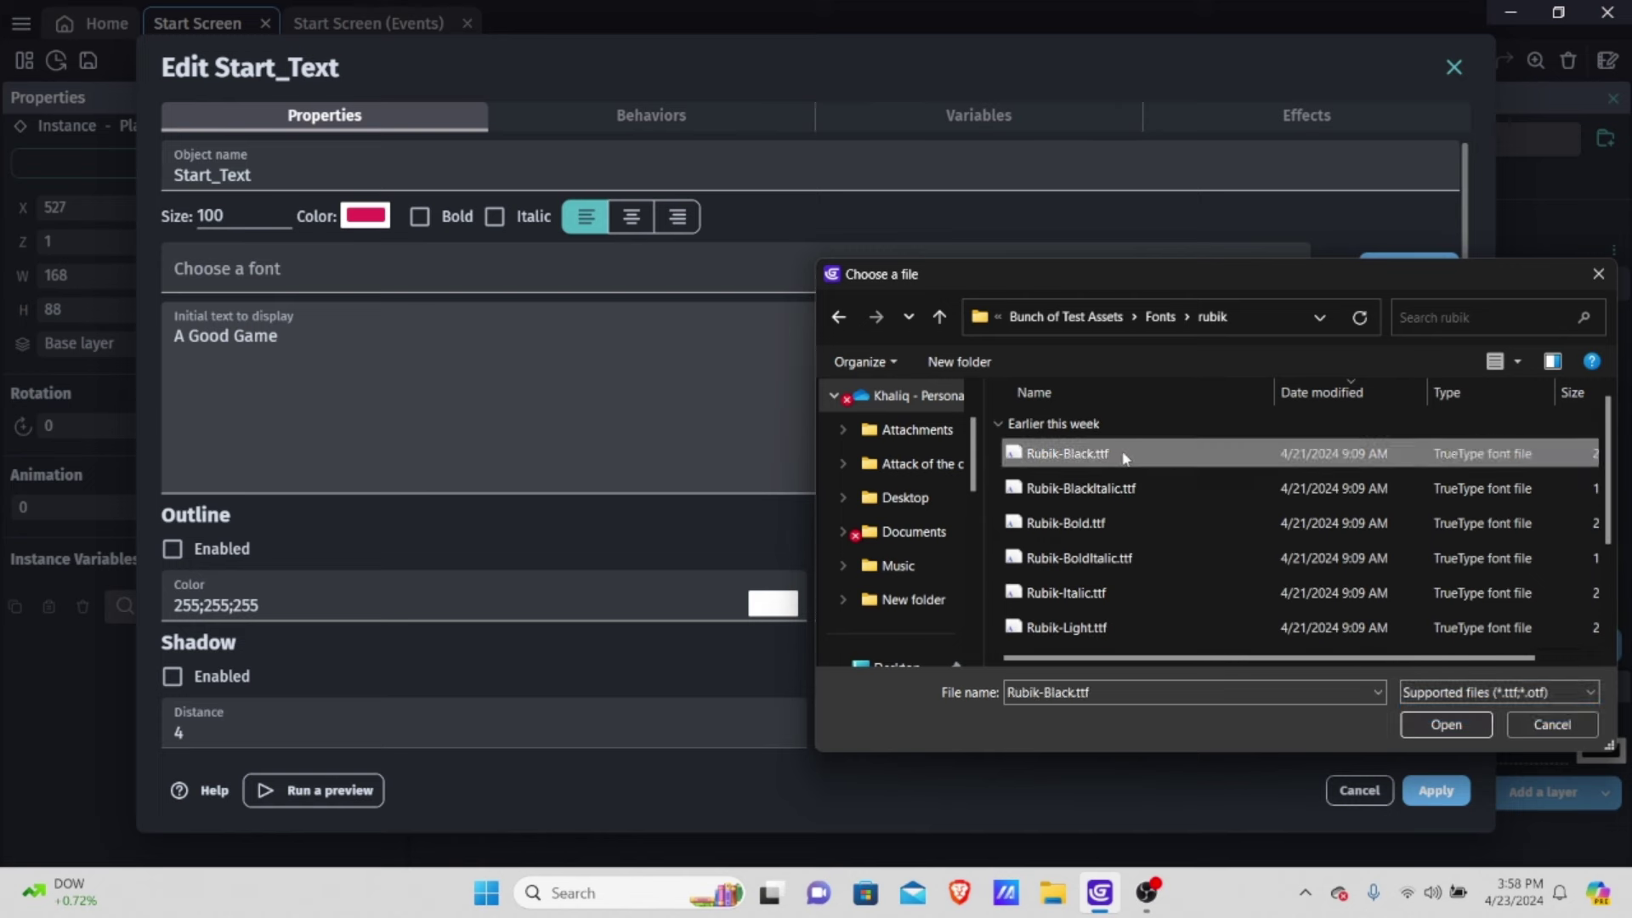
double_click(1120, 452)
left_click(976, 454)
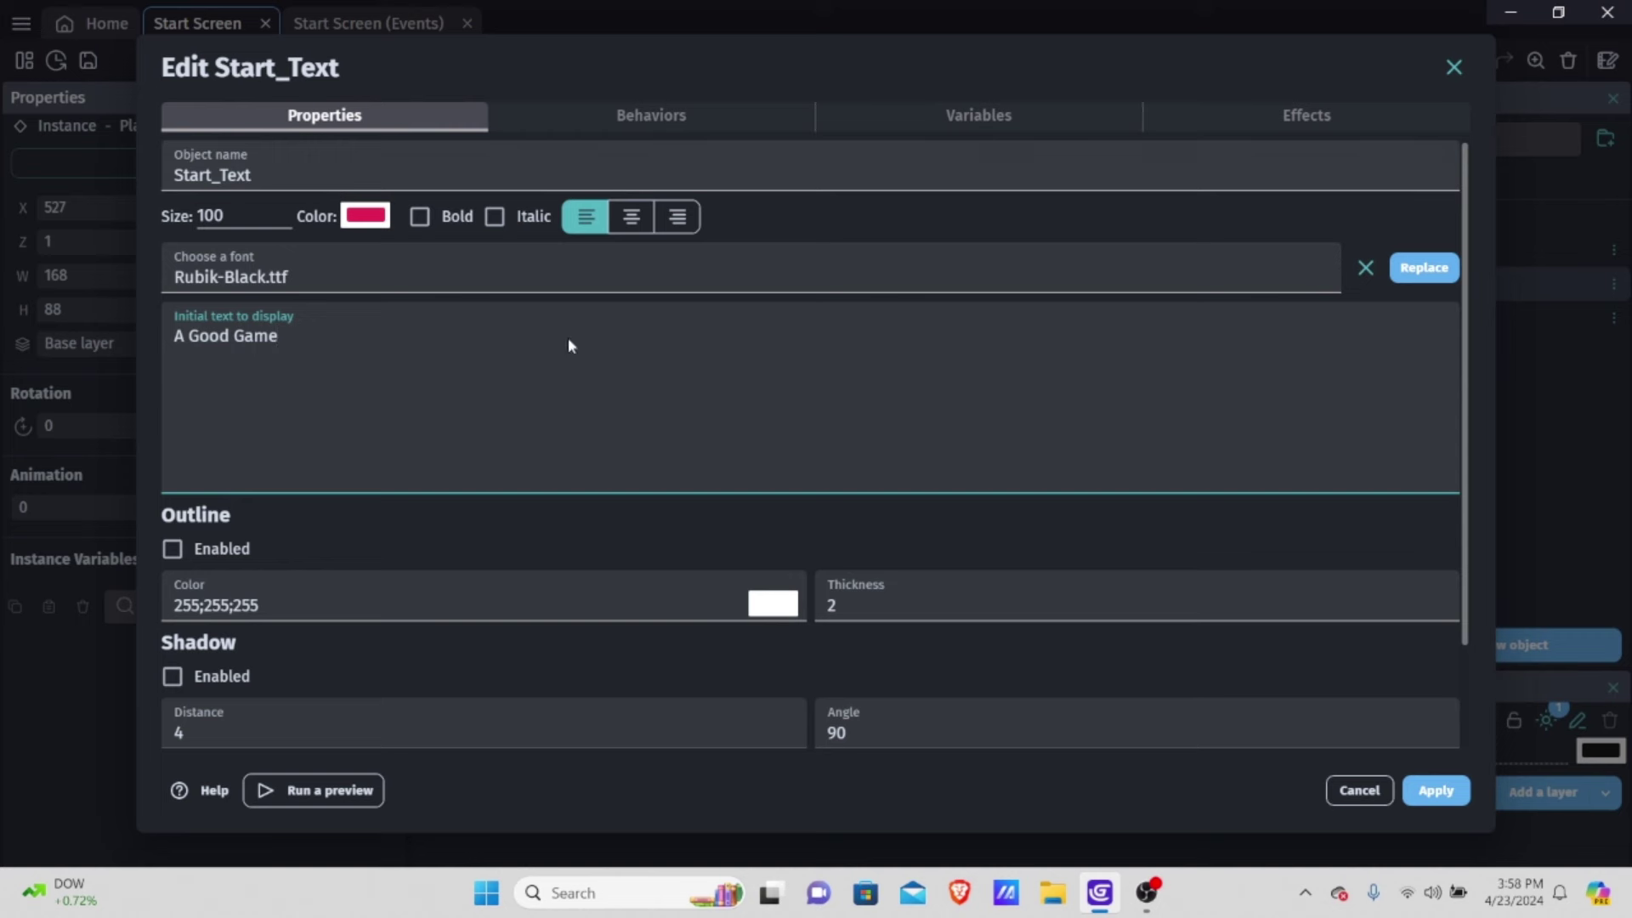
scroll(476, 365, "down", 3)
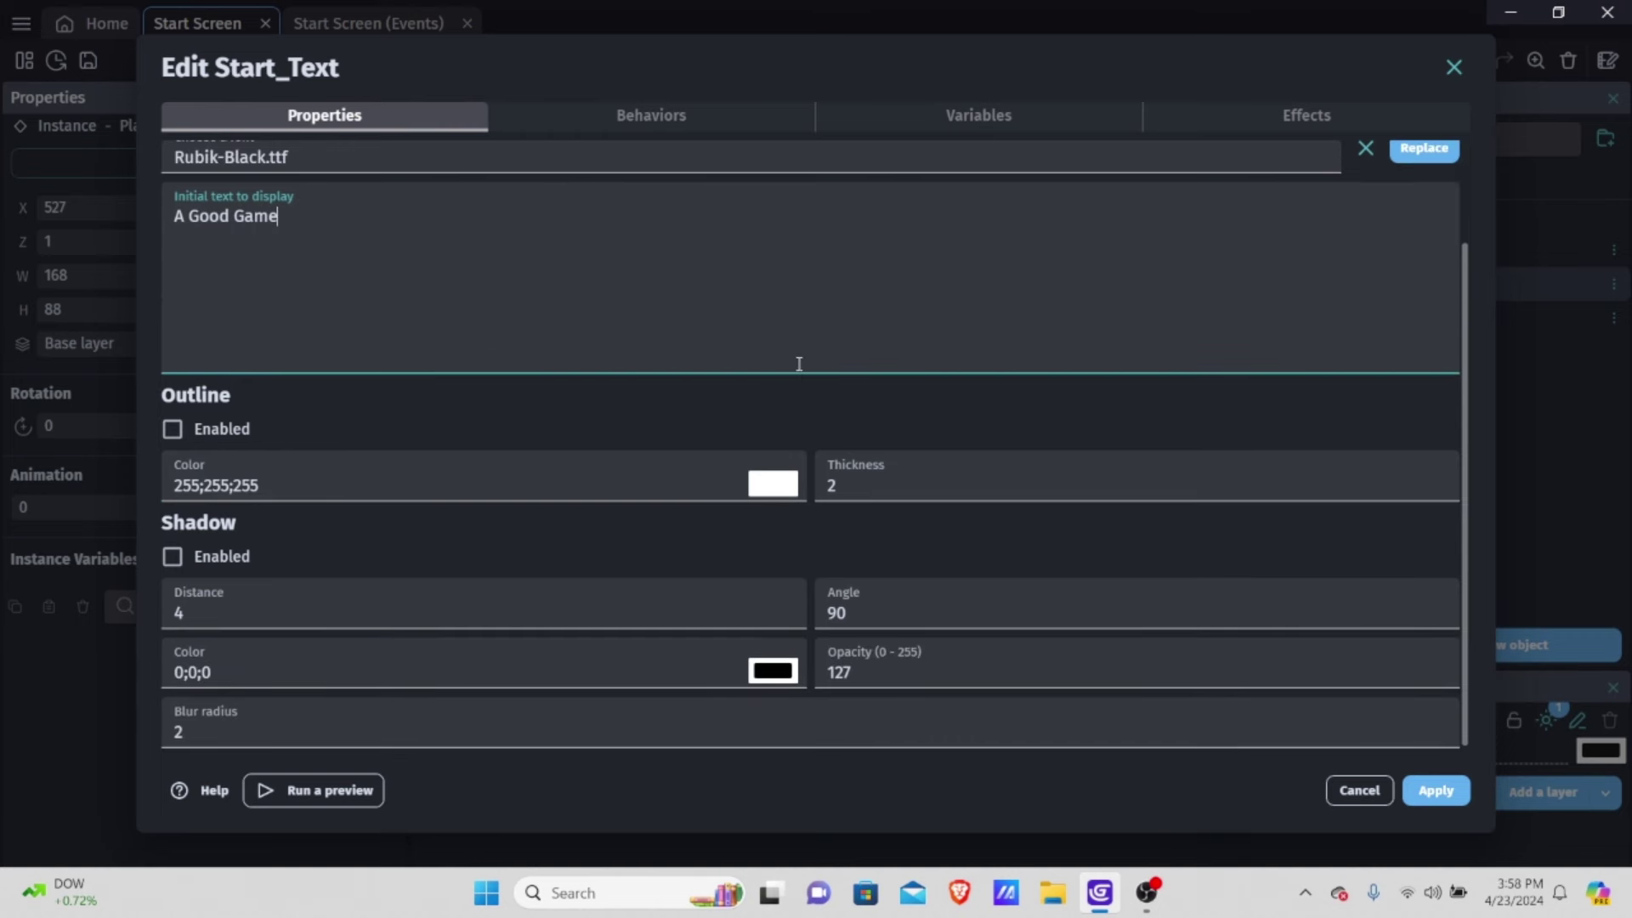
scroll(954, 418, "up", 3)
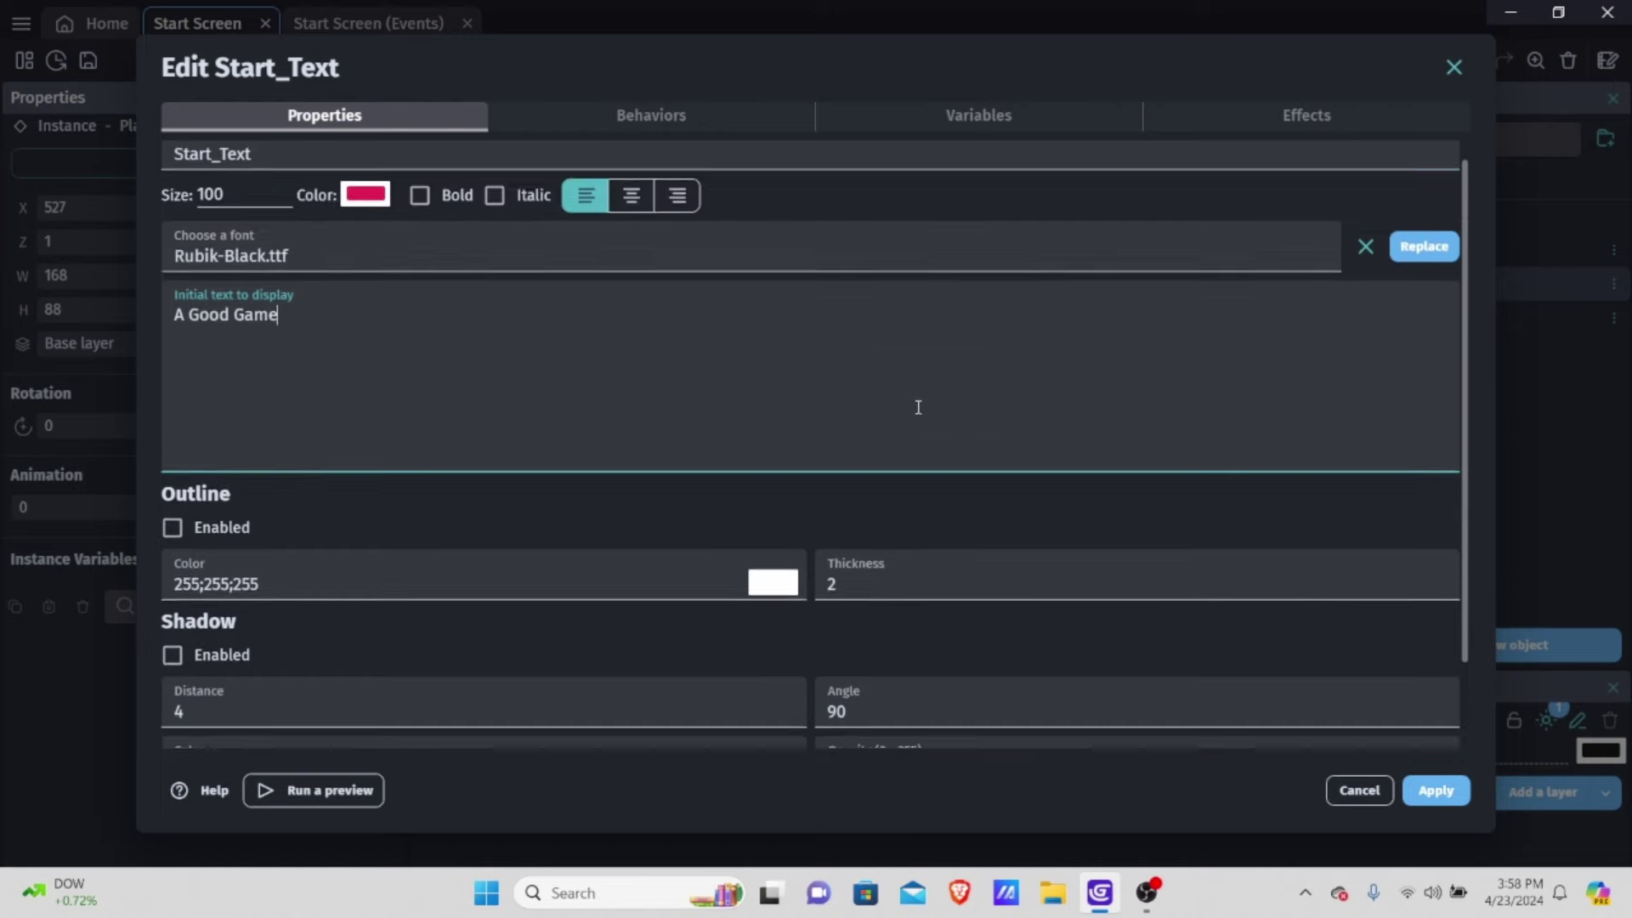
left_click(1436, 791)
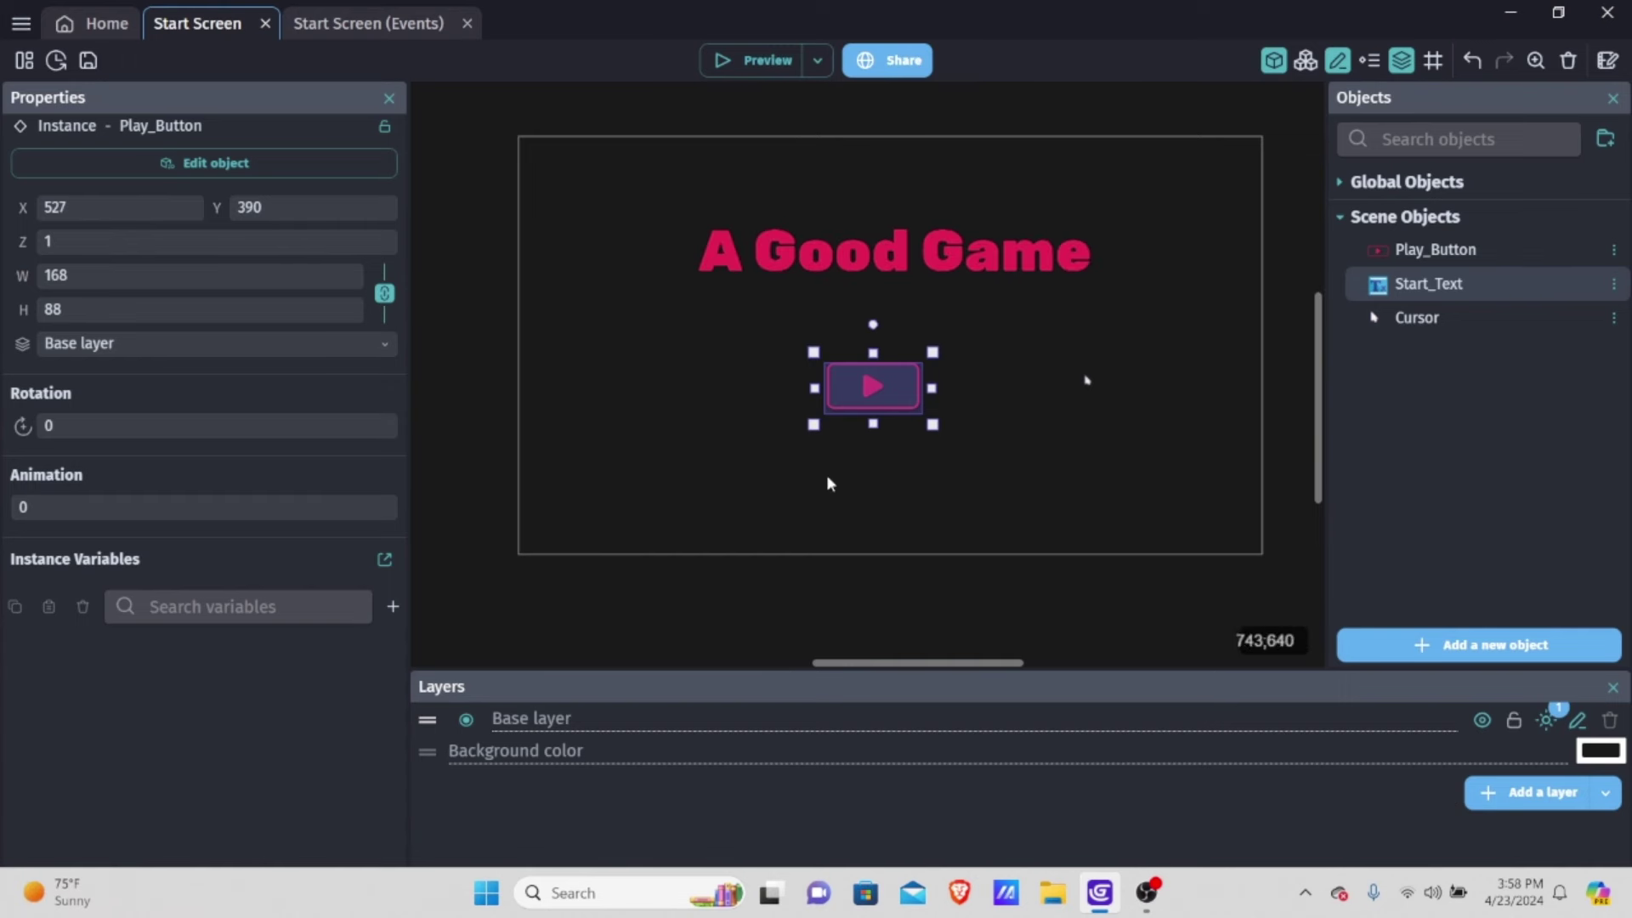
Reposition the Start_Text instance to about X 293, Y 138 and the Play_Button instance to about X 541, Y 398
left_click(988, 288)
left_click(876, 392)
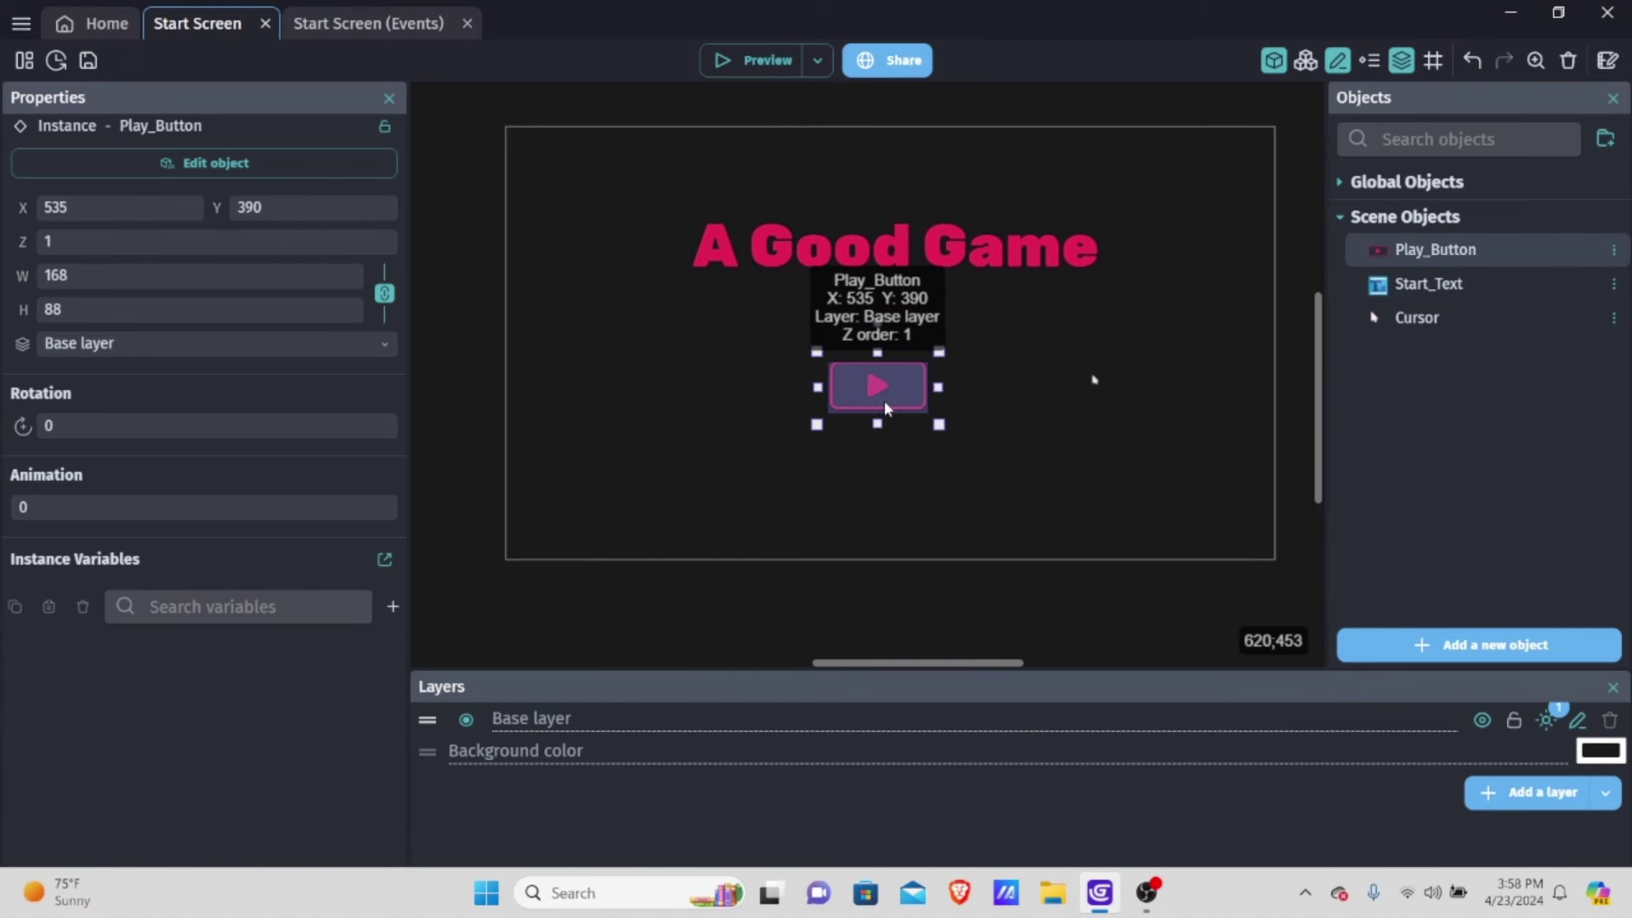
left_click(1002, 354)
left_click(997, 263)
left_click_drag(997, 264, 984, 261)
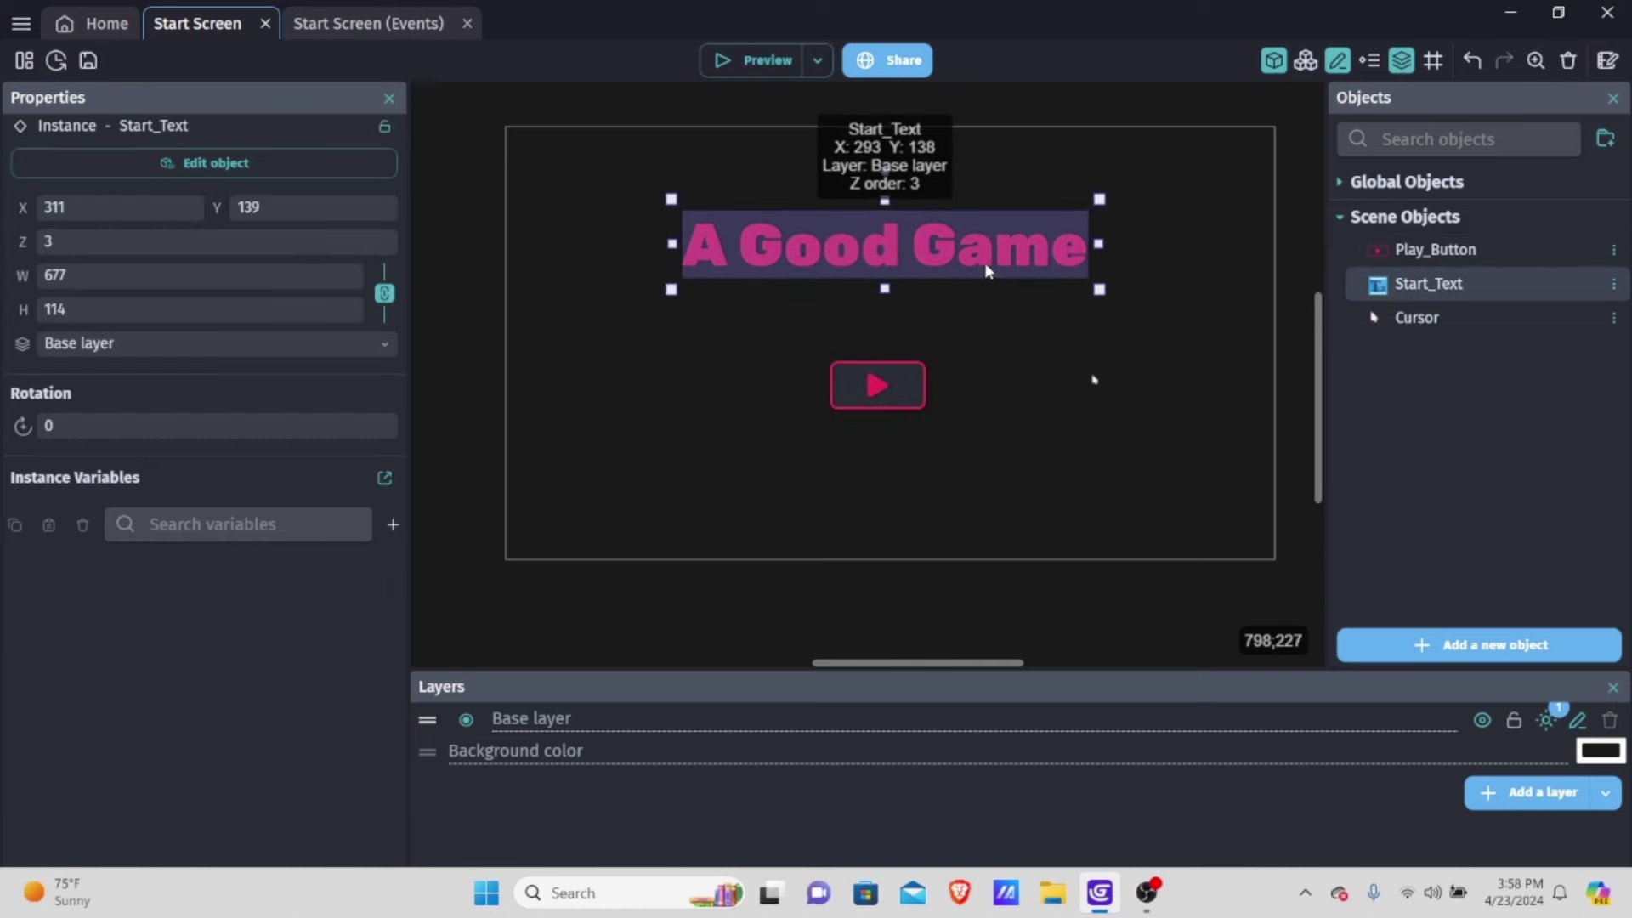
left_click(988, 354)
mouse_move(880, 401)
left_mouse_down()
mouse_move(866, 410)
mouse_move(886, 402)
left_mouse_up()
left_click(984, 372)
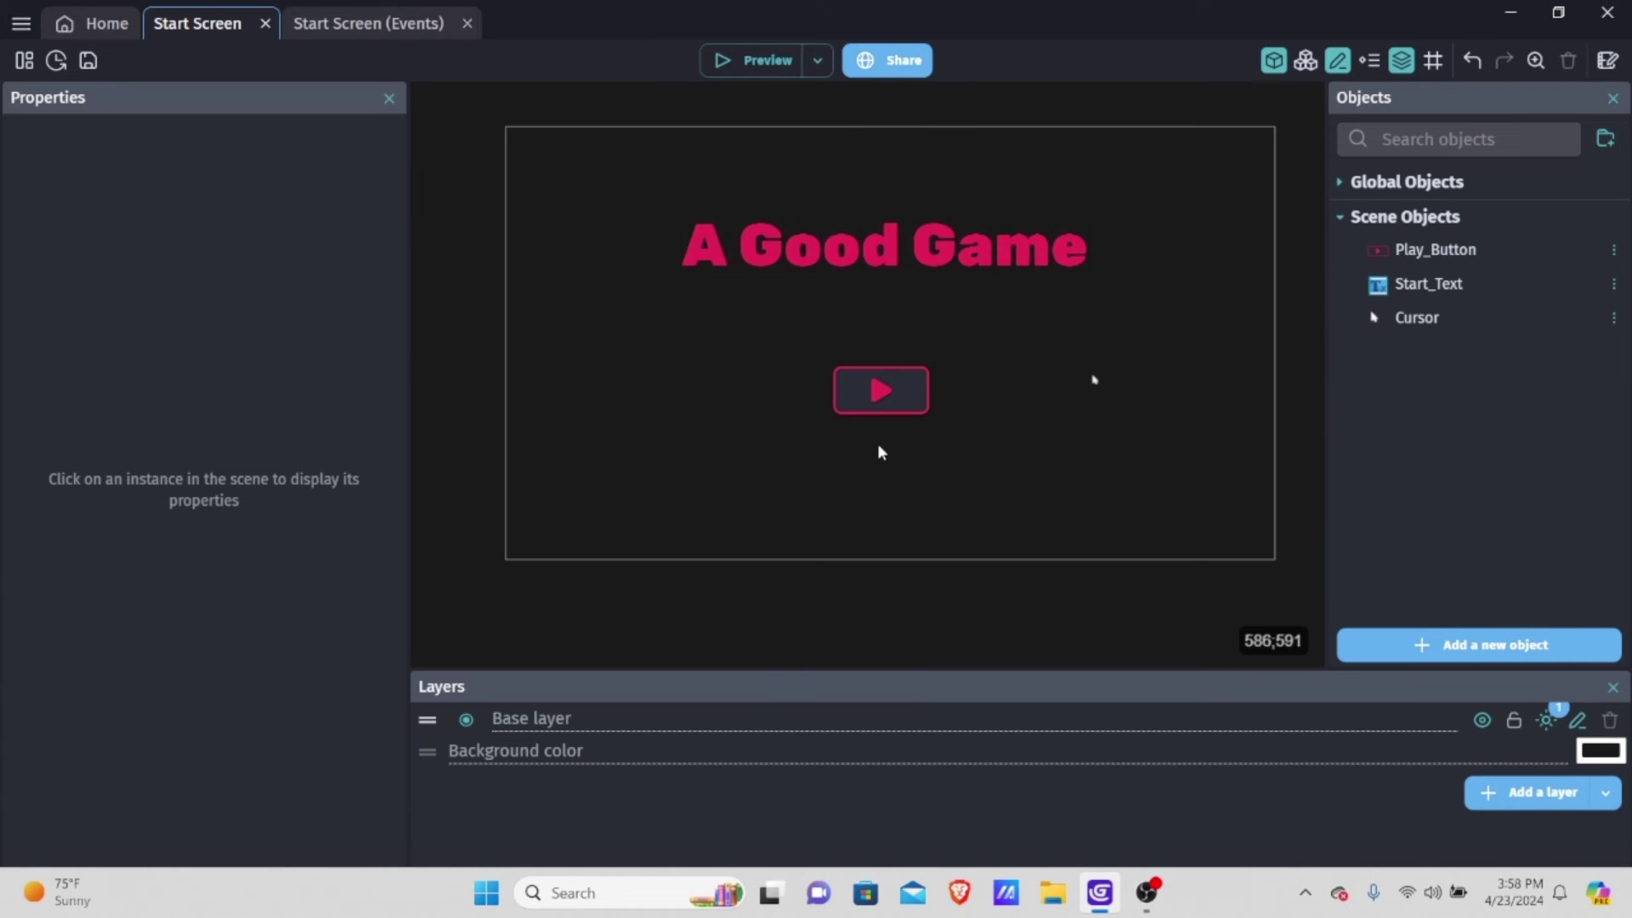
Unlock the Play_Button instance's proportions and set its width to 391
left_click(896, 400)
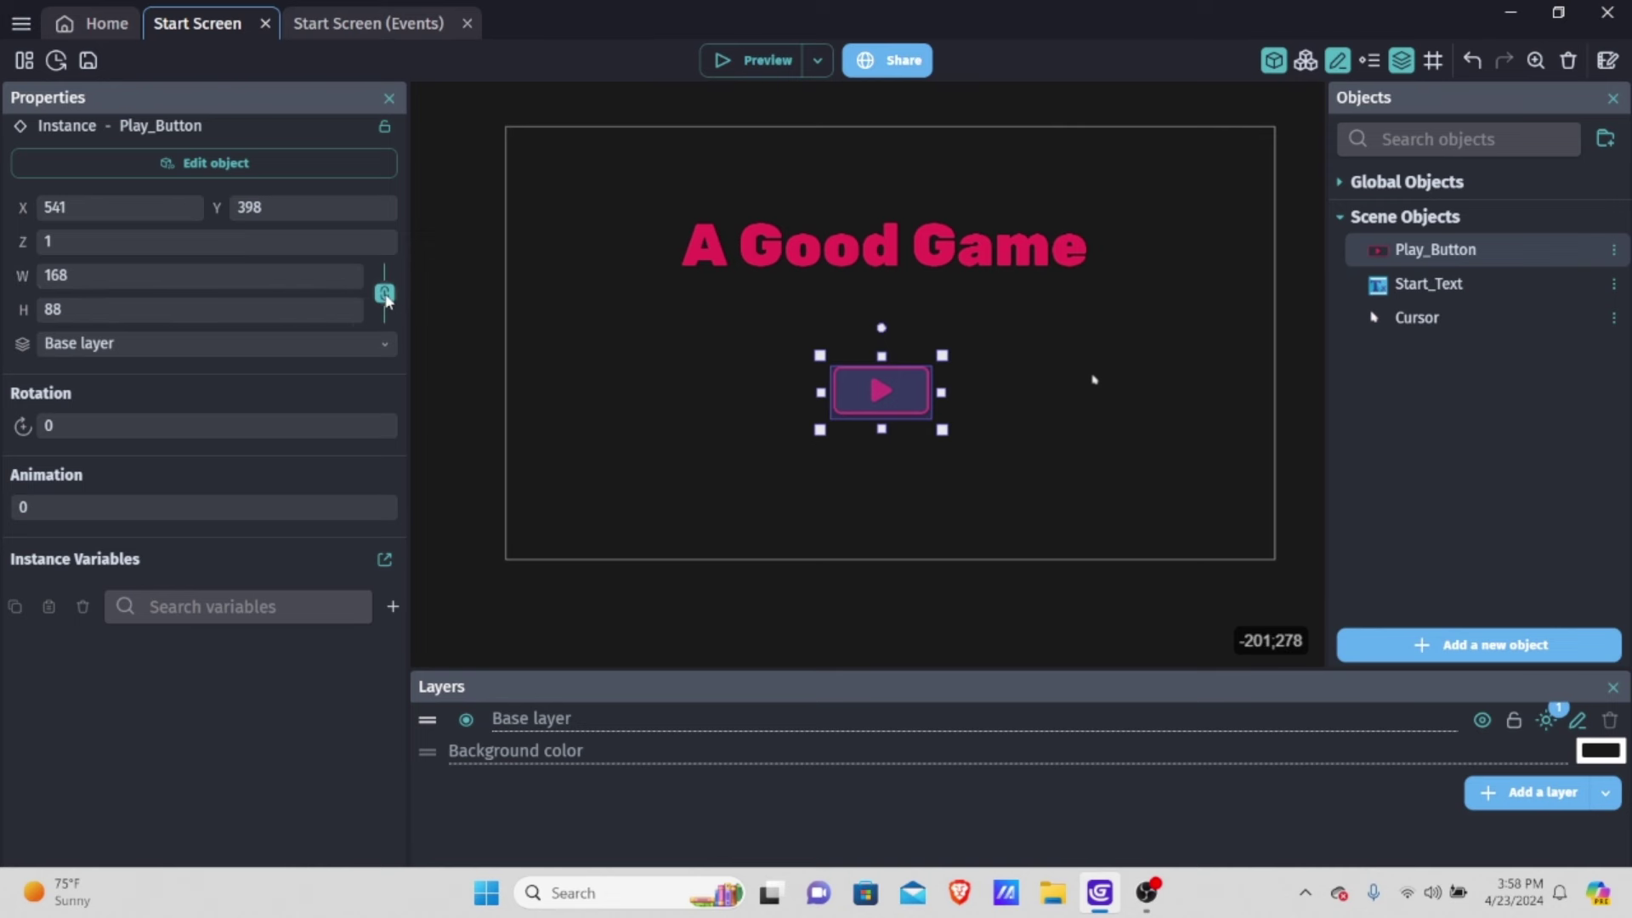
left_click(242, 278)
key("ctrl+a")
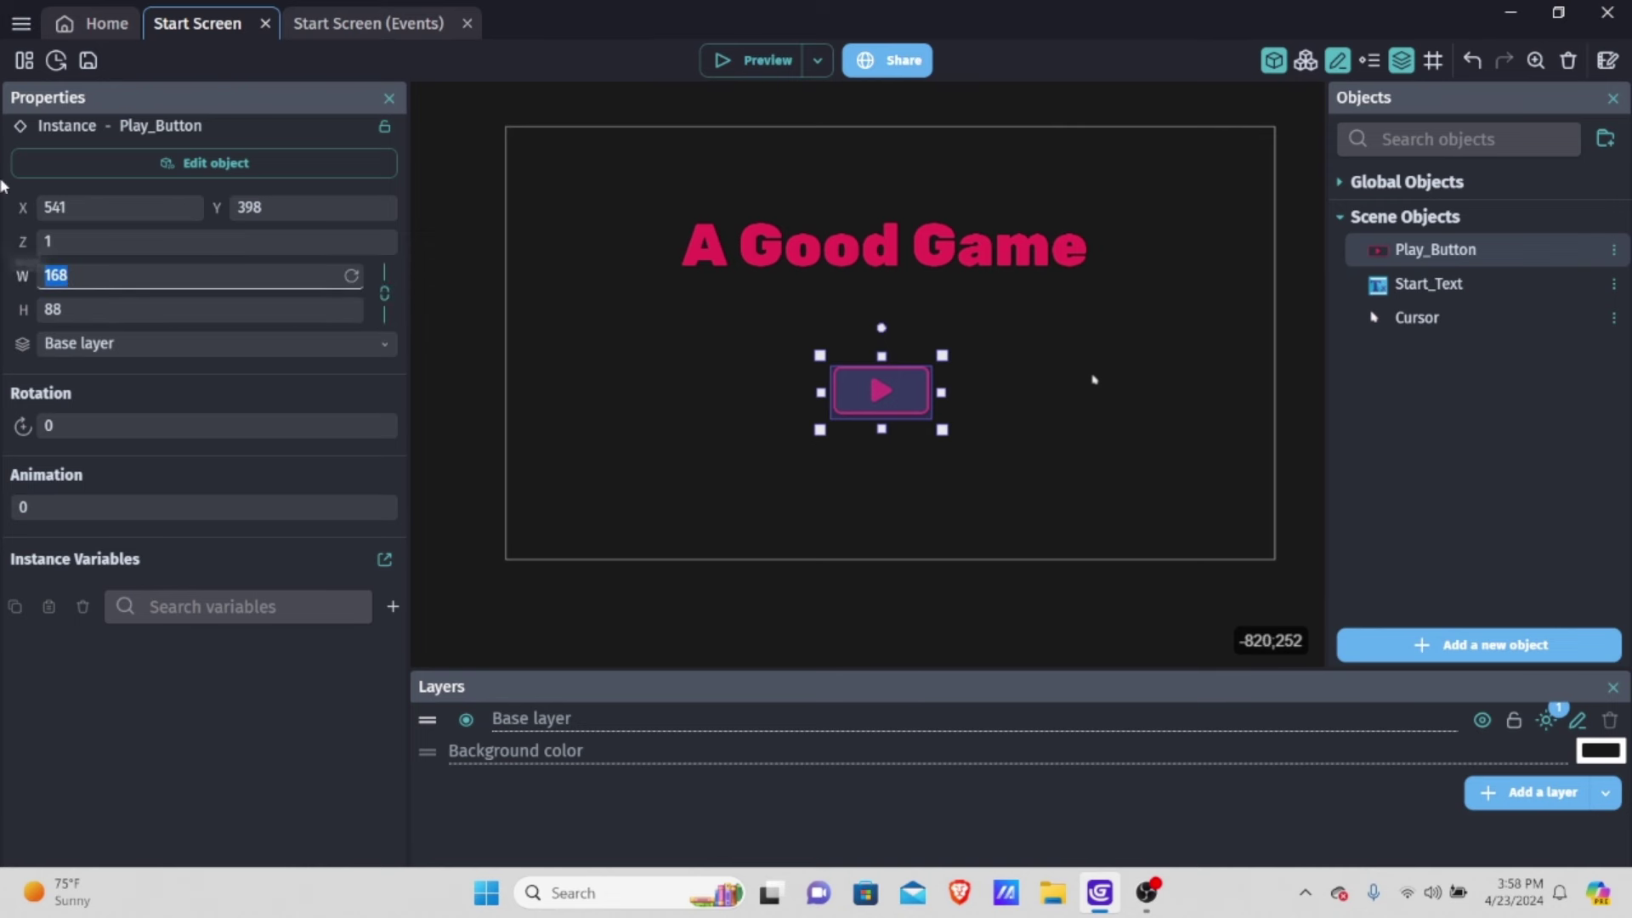
key("BackSpace")
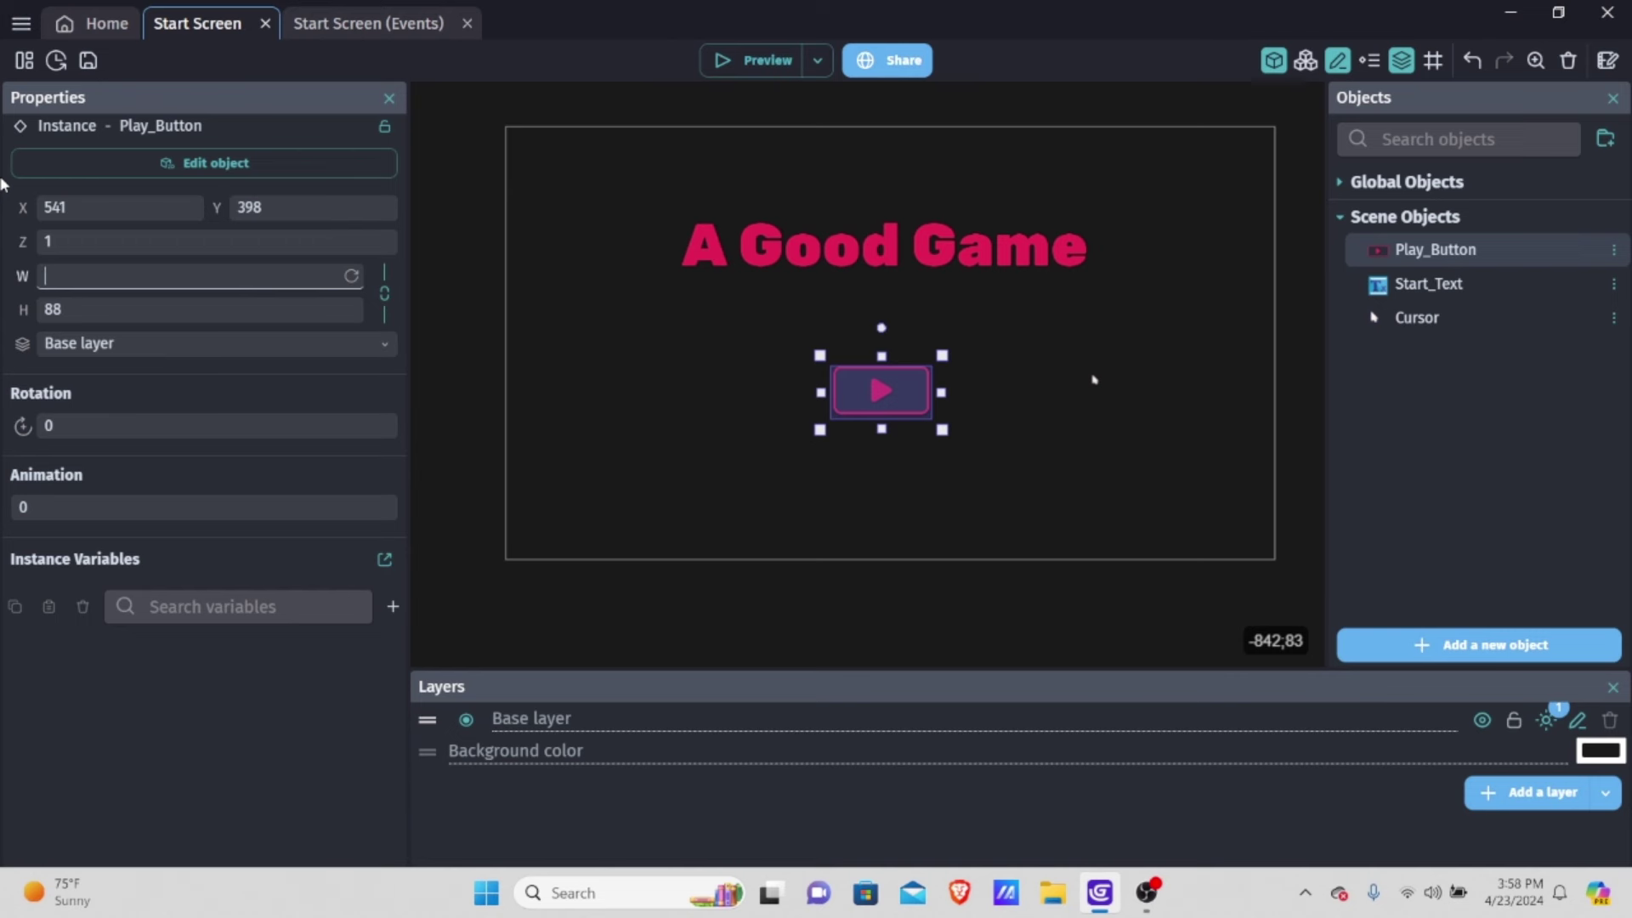
type("20")
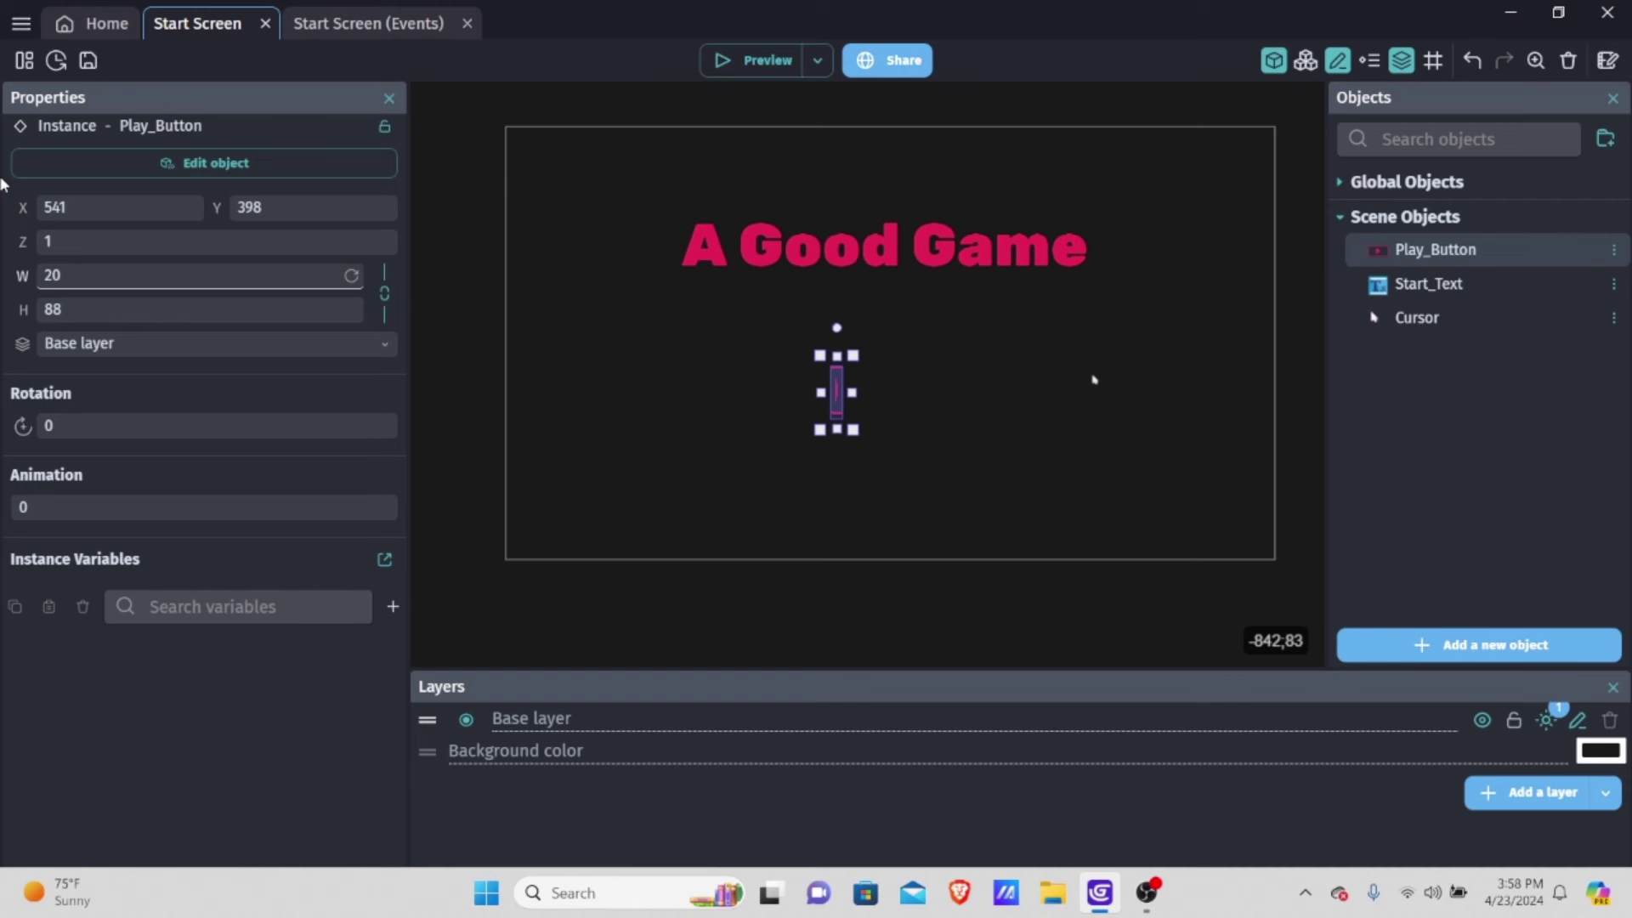
key("BackSpace")
key("BackSpace")
type("391")
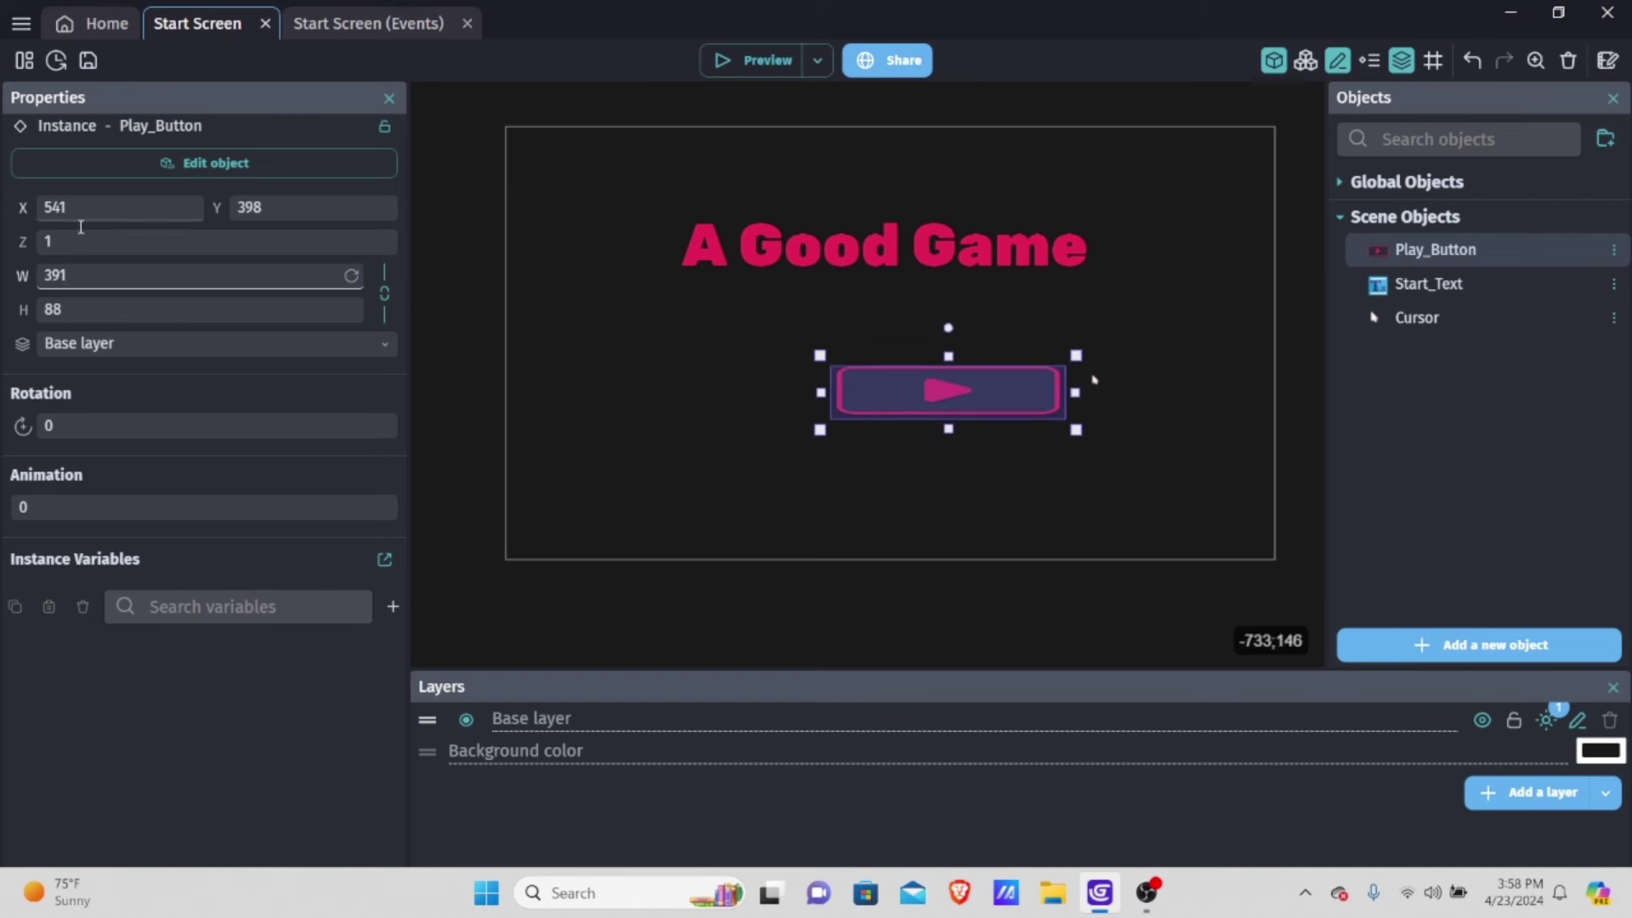
Set the Play_Button instance's height to 205
left_click(105, 309)
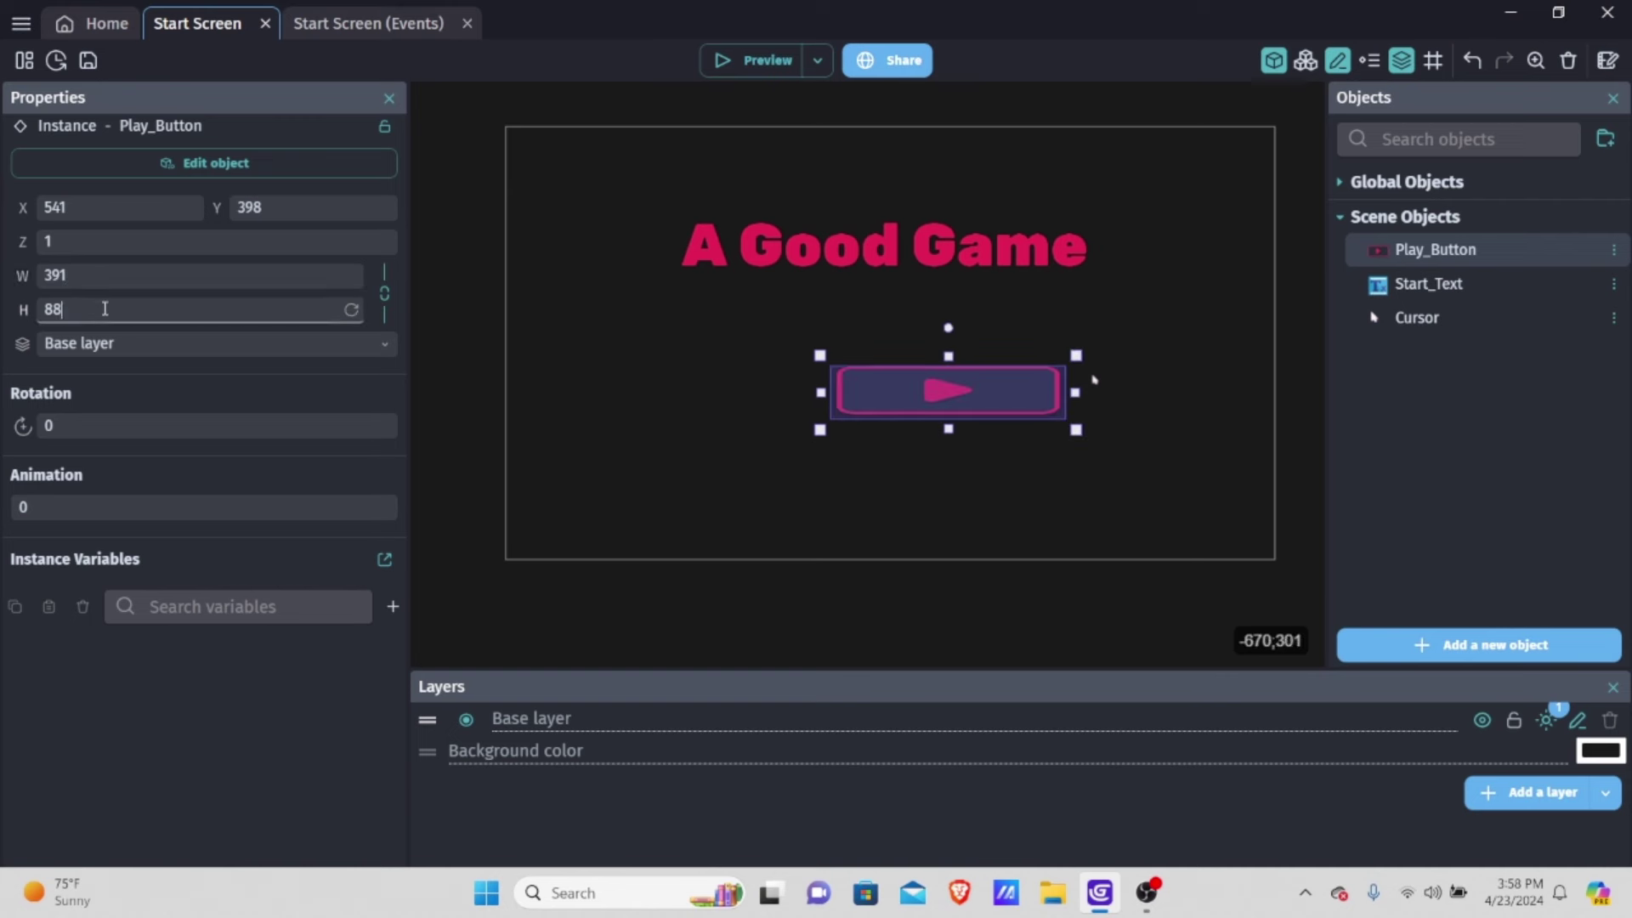
key("BackSpace")
key("BackSpace")
type("205")
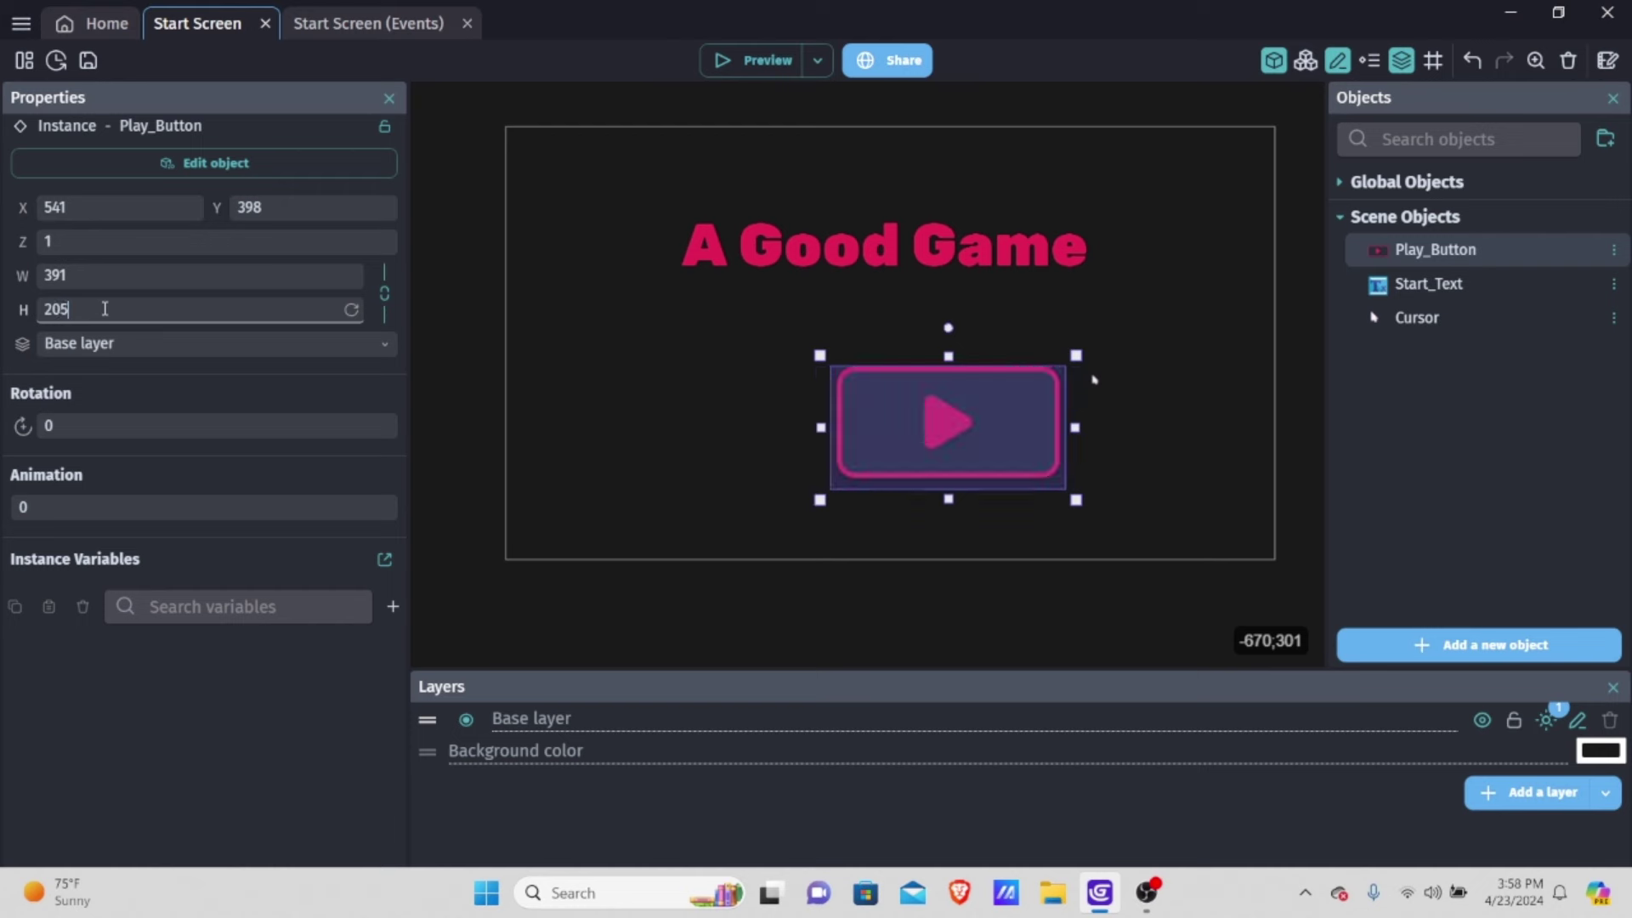
Move the enlarged Play_Button instance beneath the title text to about X 431, Y 369
left_click_drag(956, 435, 931, 406)
left_click(1066, 366)
scroll(1063, 412, "down", 3)
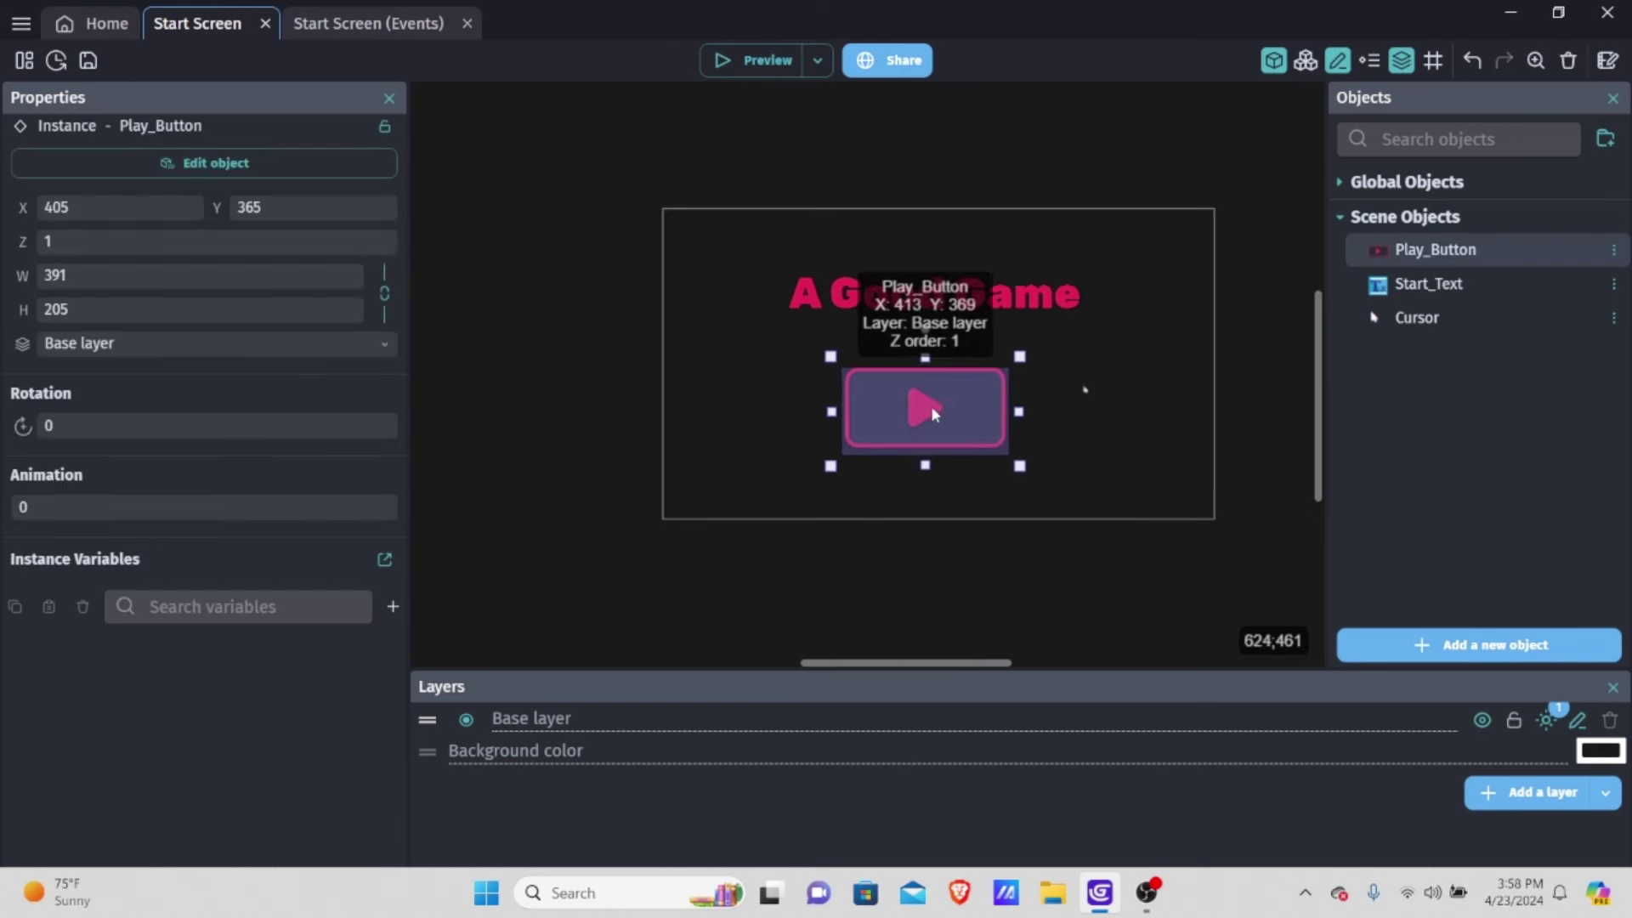
left_click(1055, 408)
left_click(903, 429)
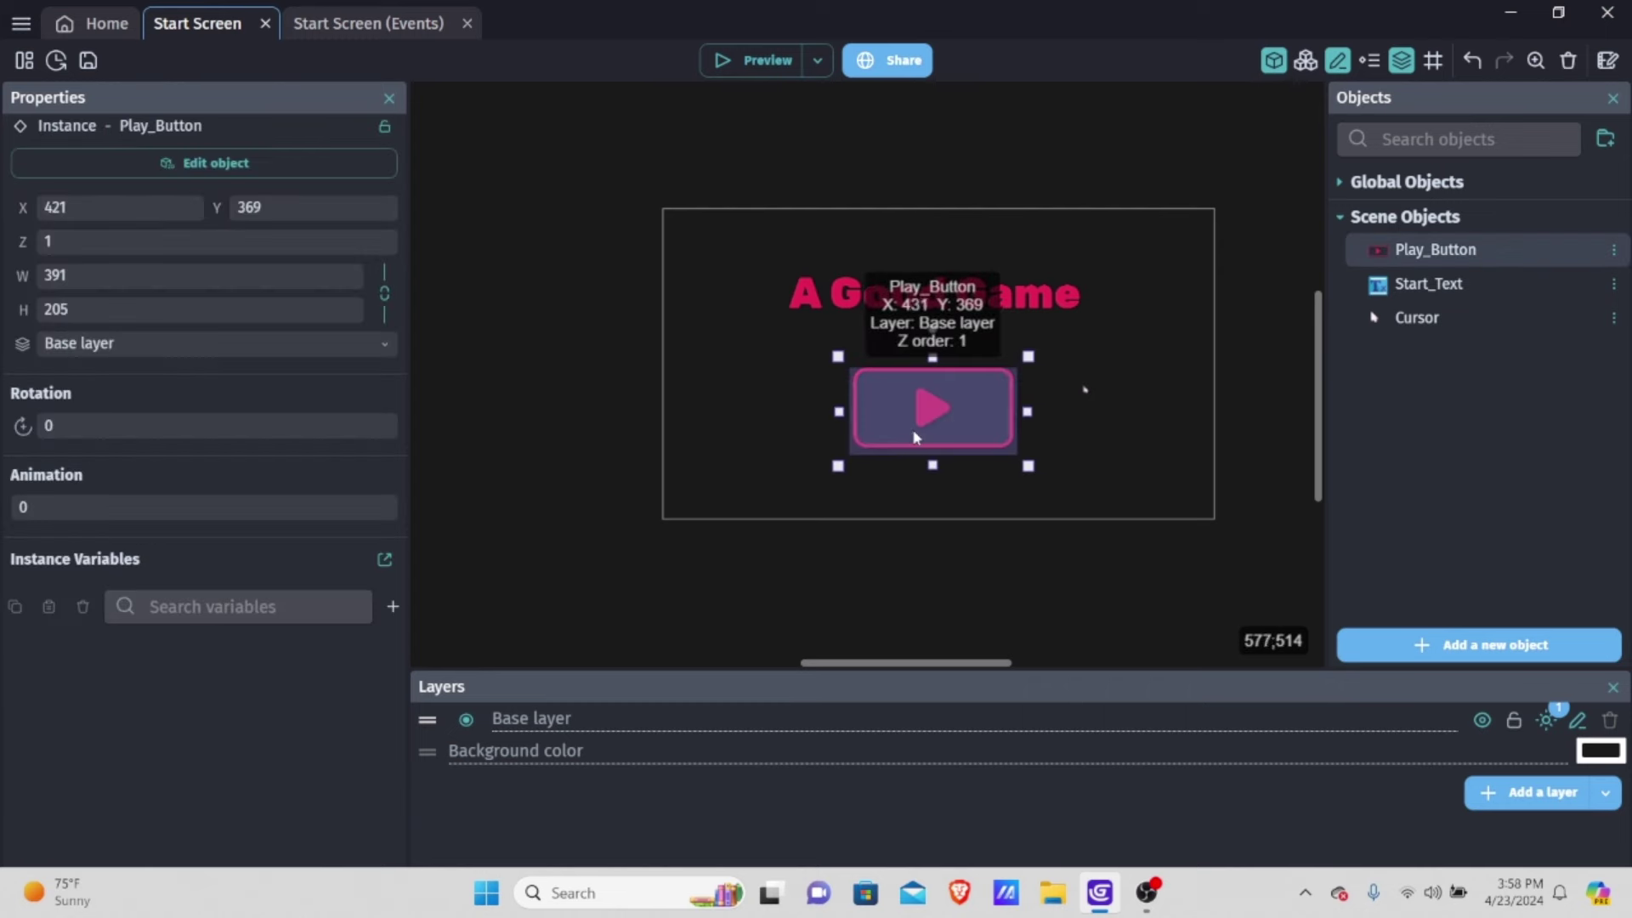
Preview the start screen to check the title and play button layout, and close the preview
left_click(1191, 364)
left_click(763, 59)
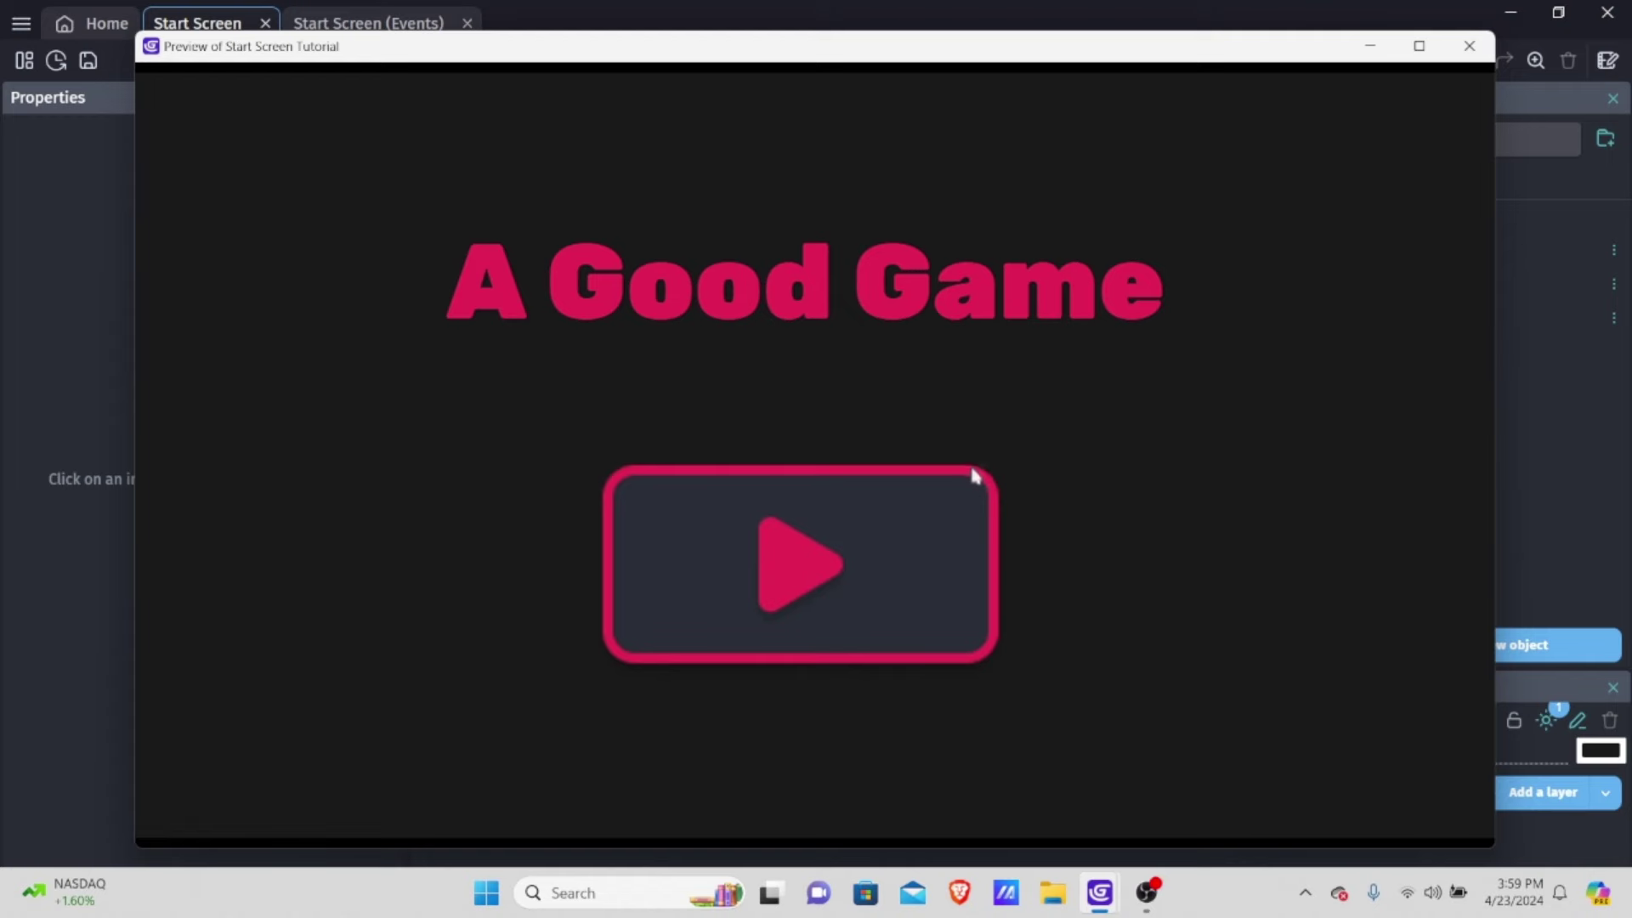
left_click(1467, 49)
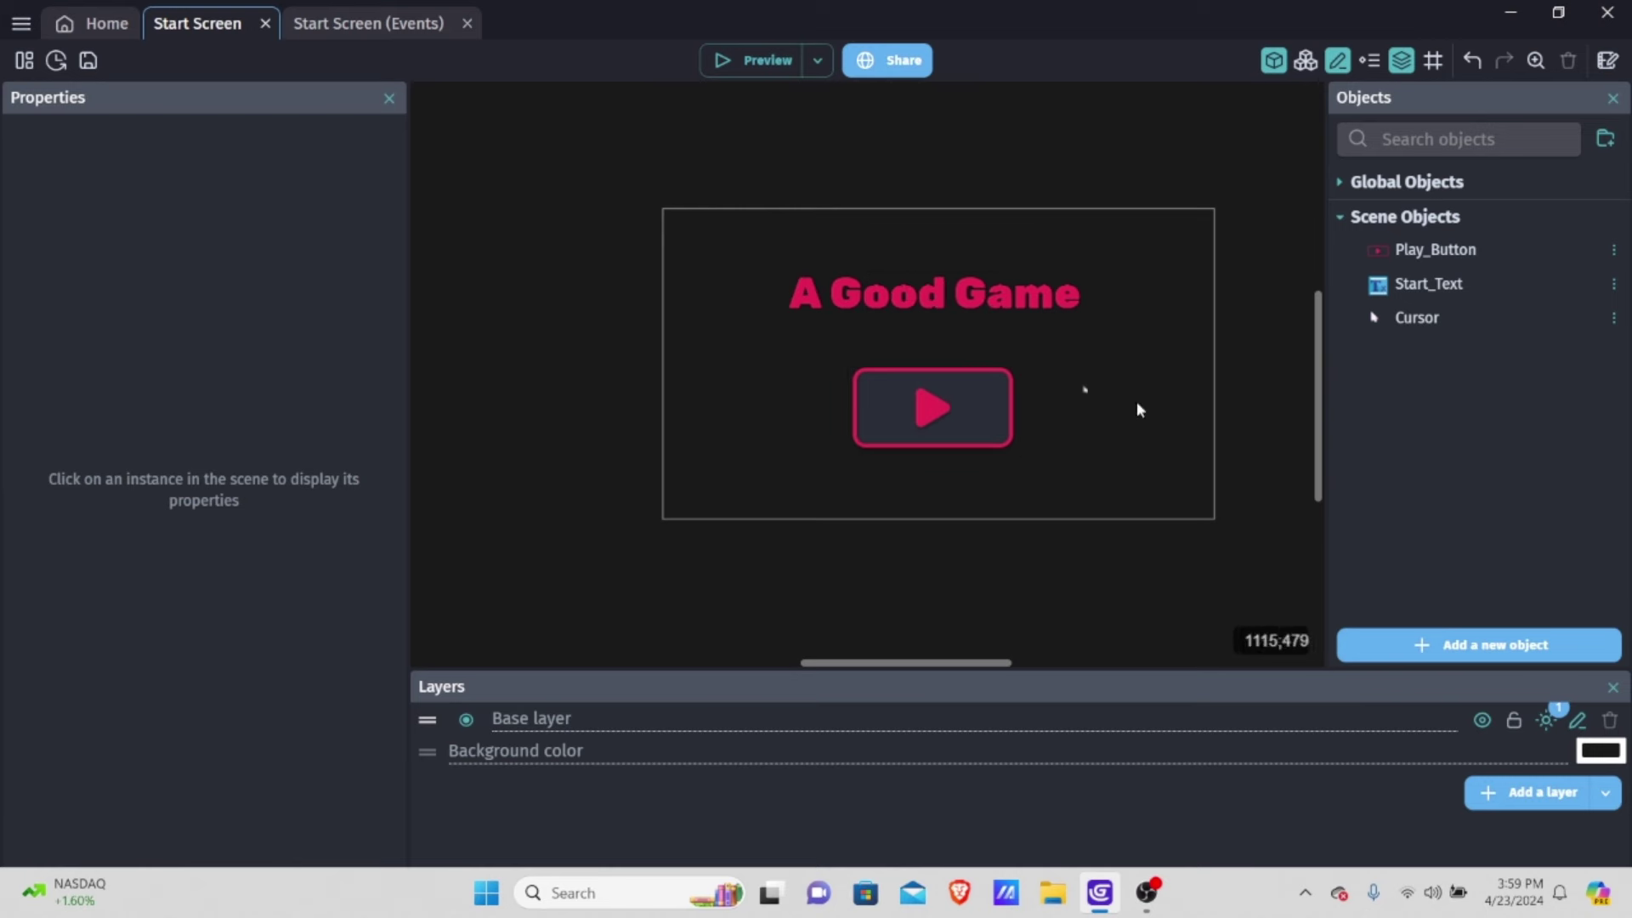
Add the Tween behavior to the Play_Button object, dismiss its tutorial hint and apply the change
double_click(1409, 262)
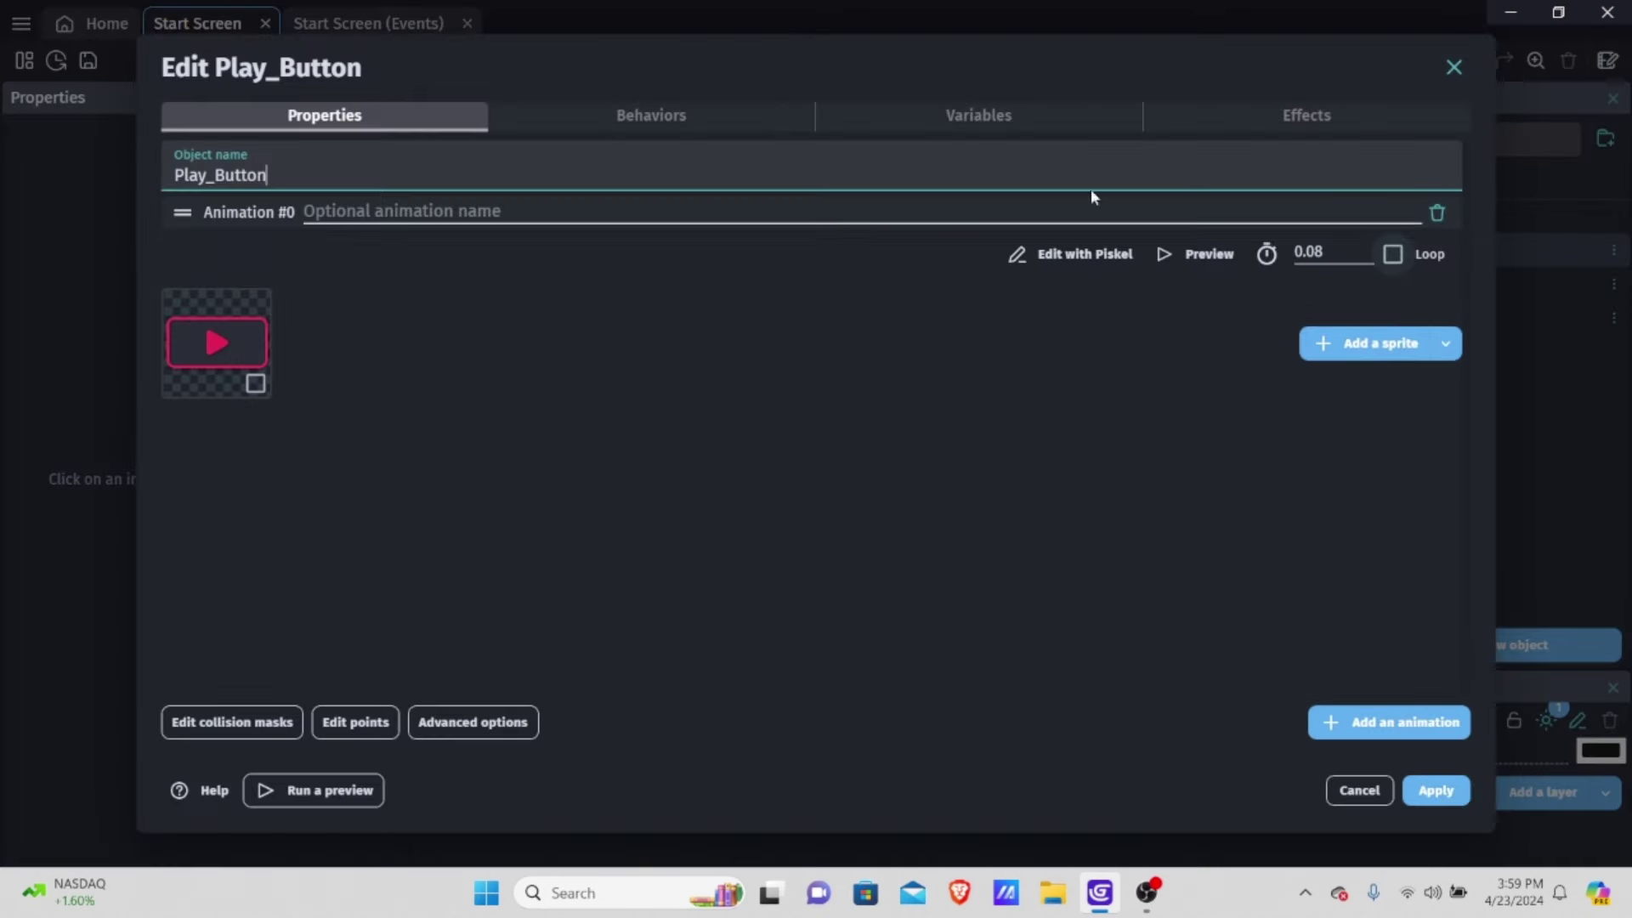
left_click(711, 116)
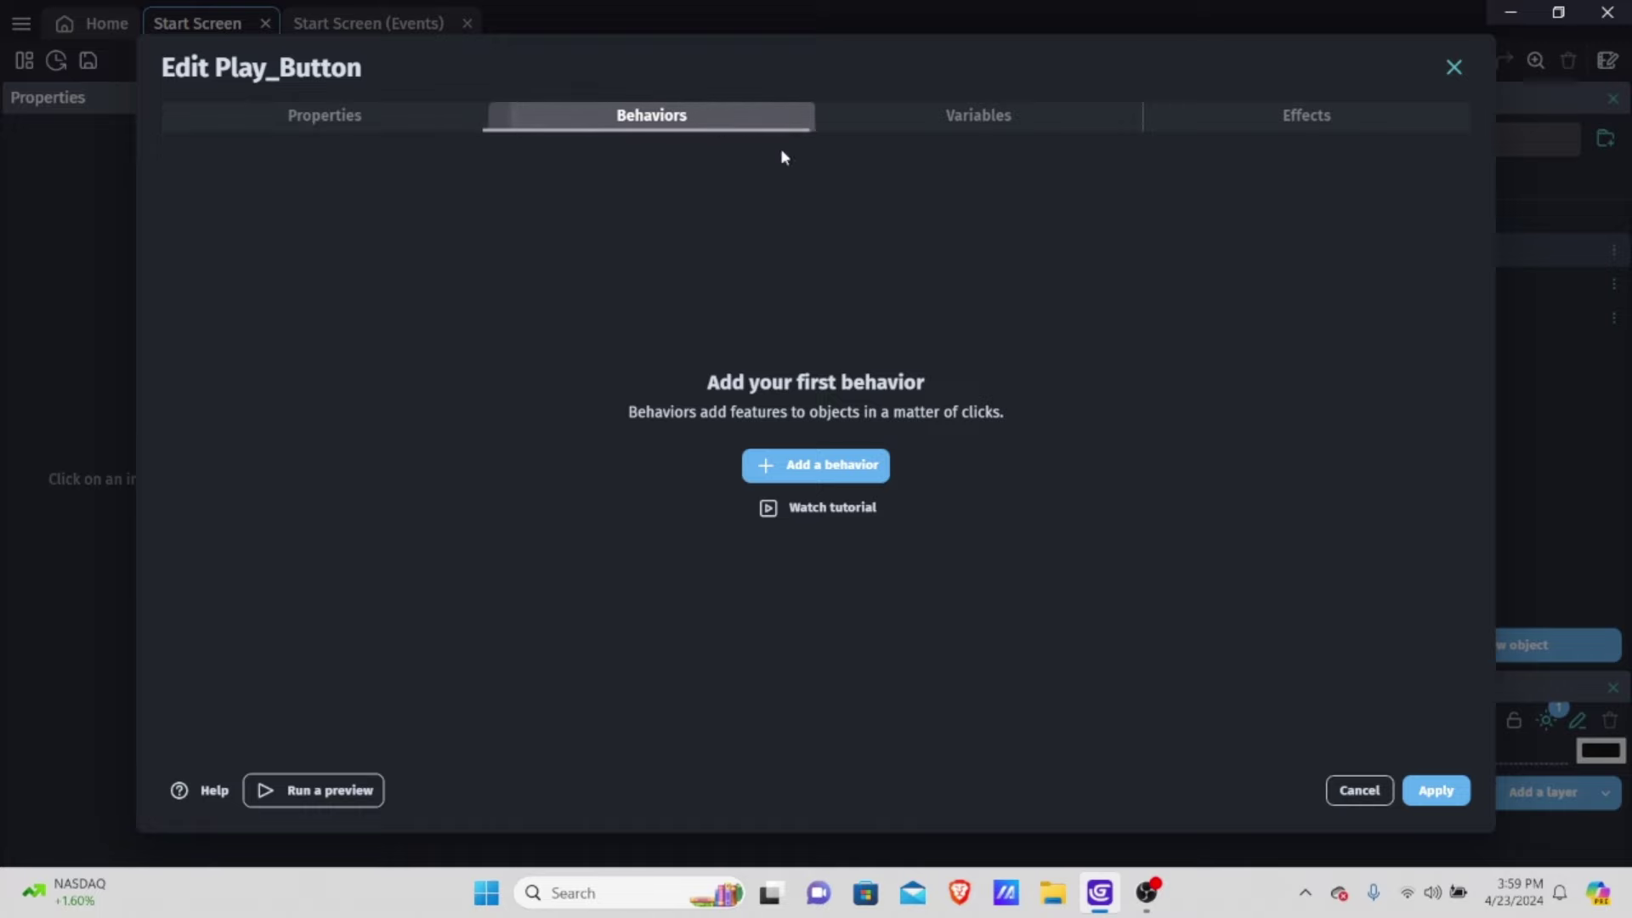
left_click(825, 464)
type("tween")
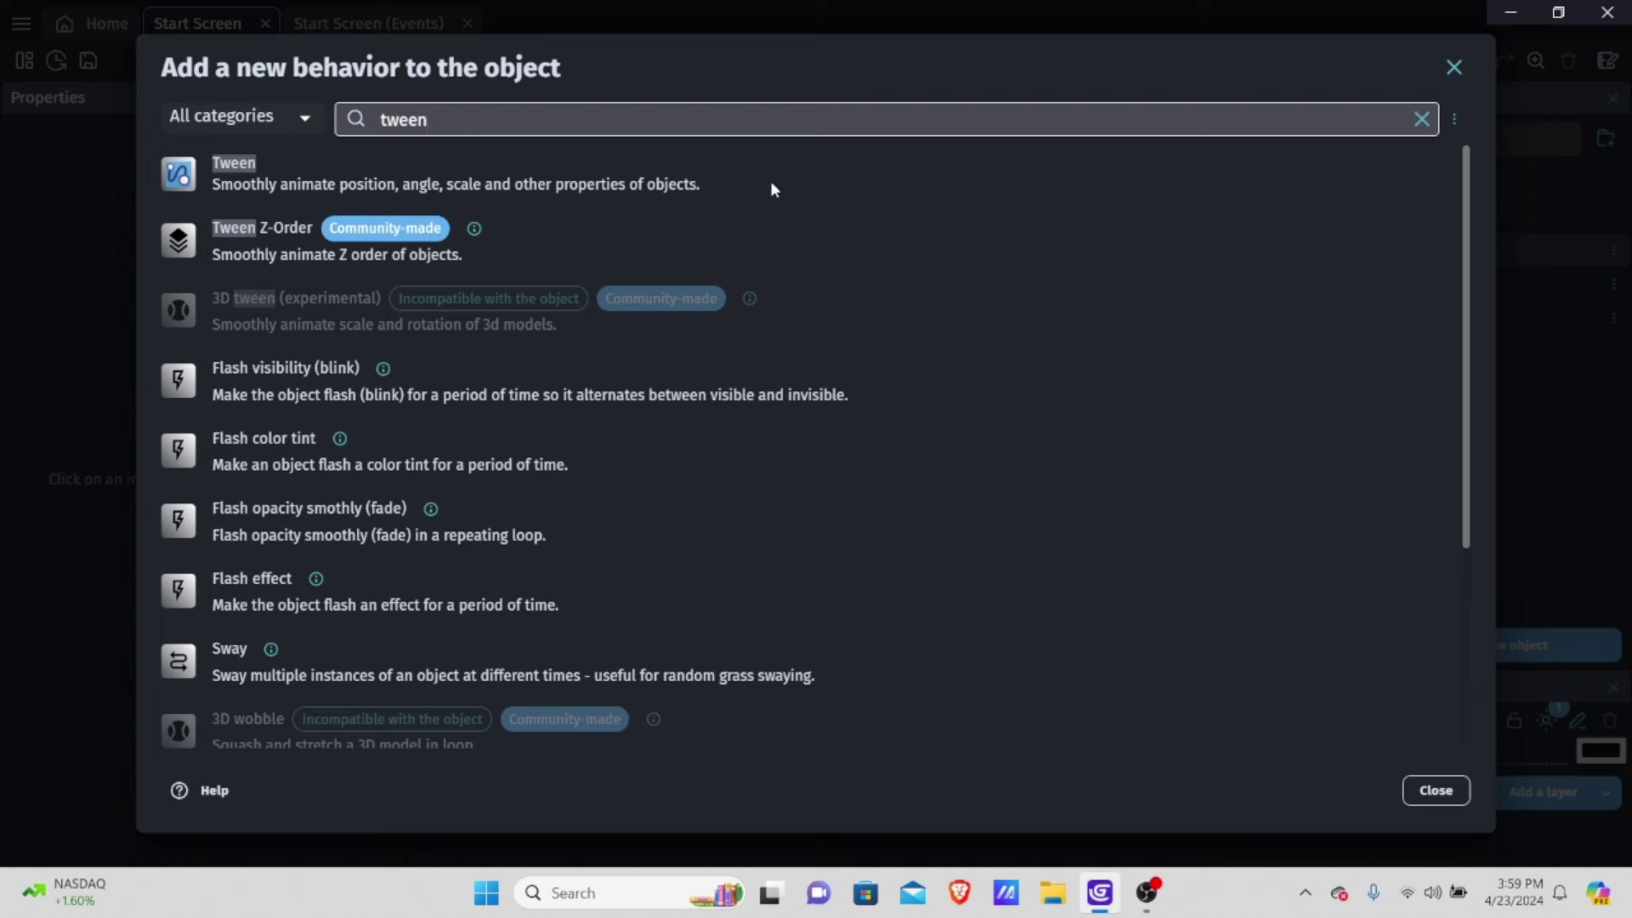
left_click(549, 187)
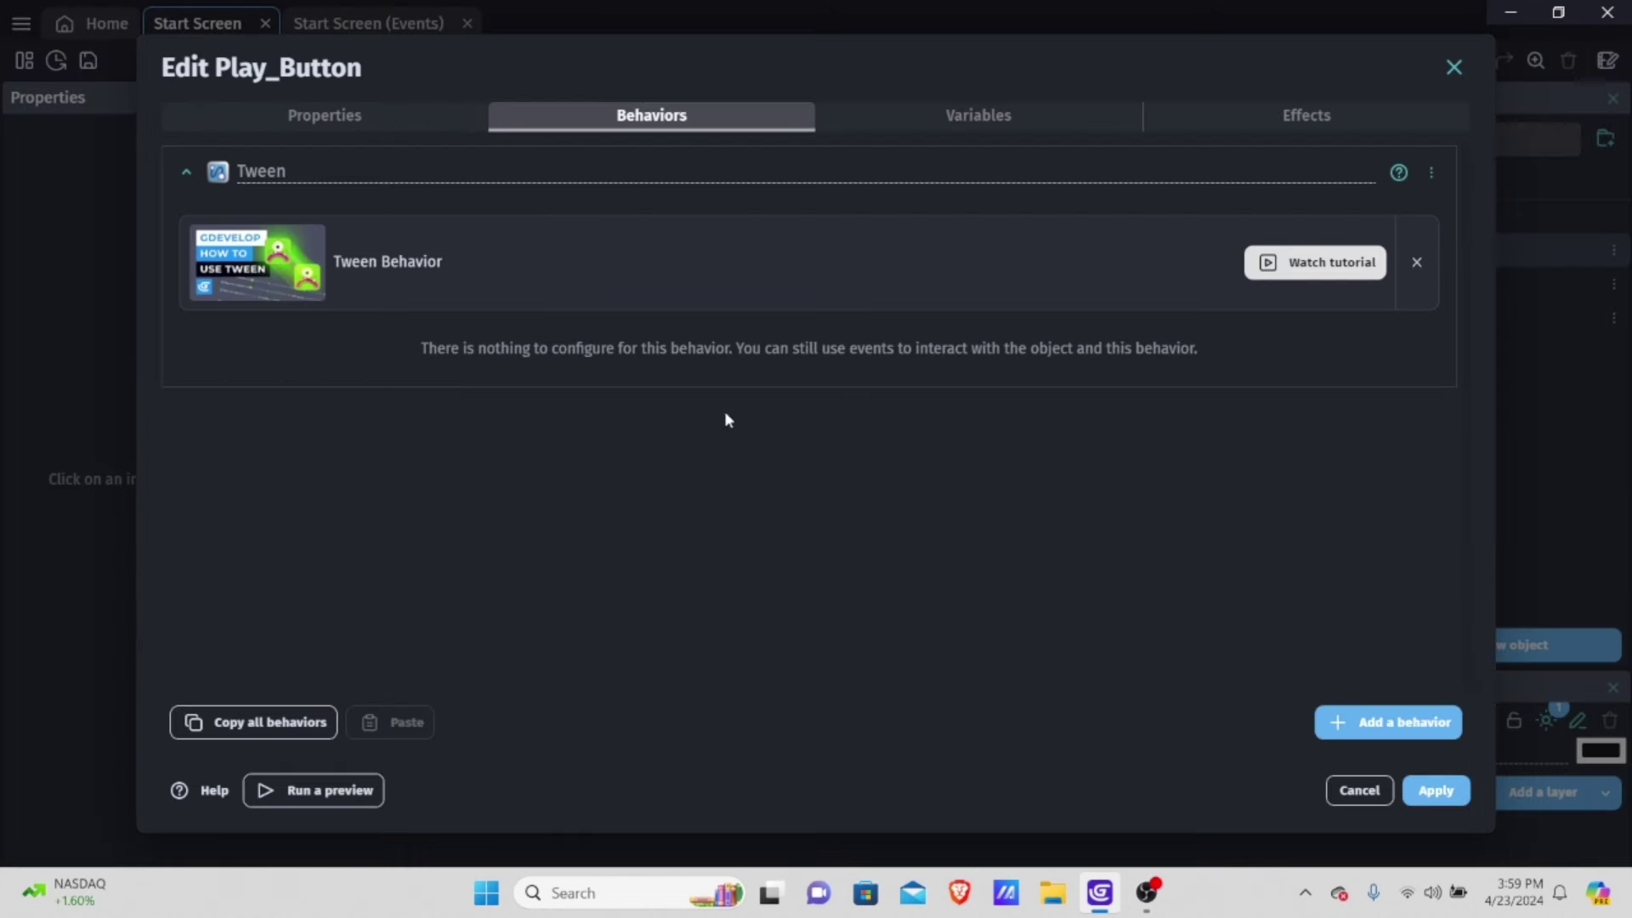
left_click(1417, 263)
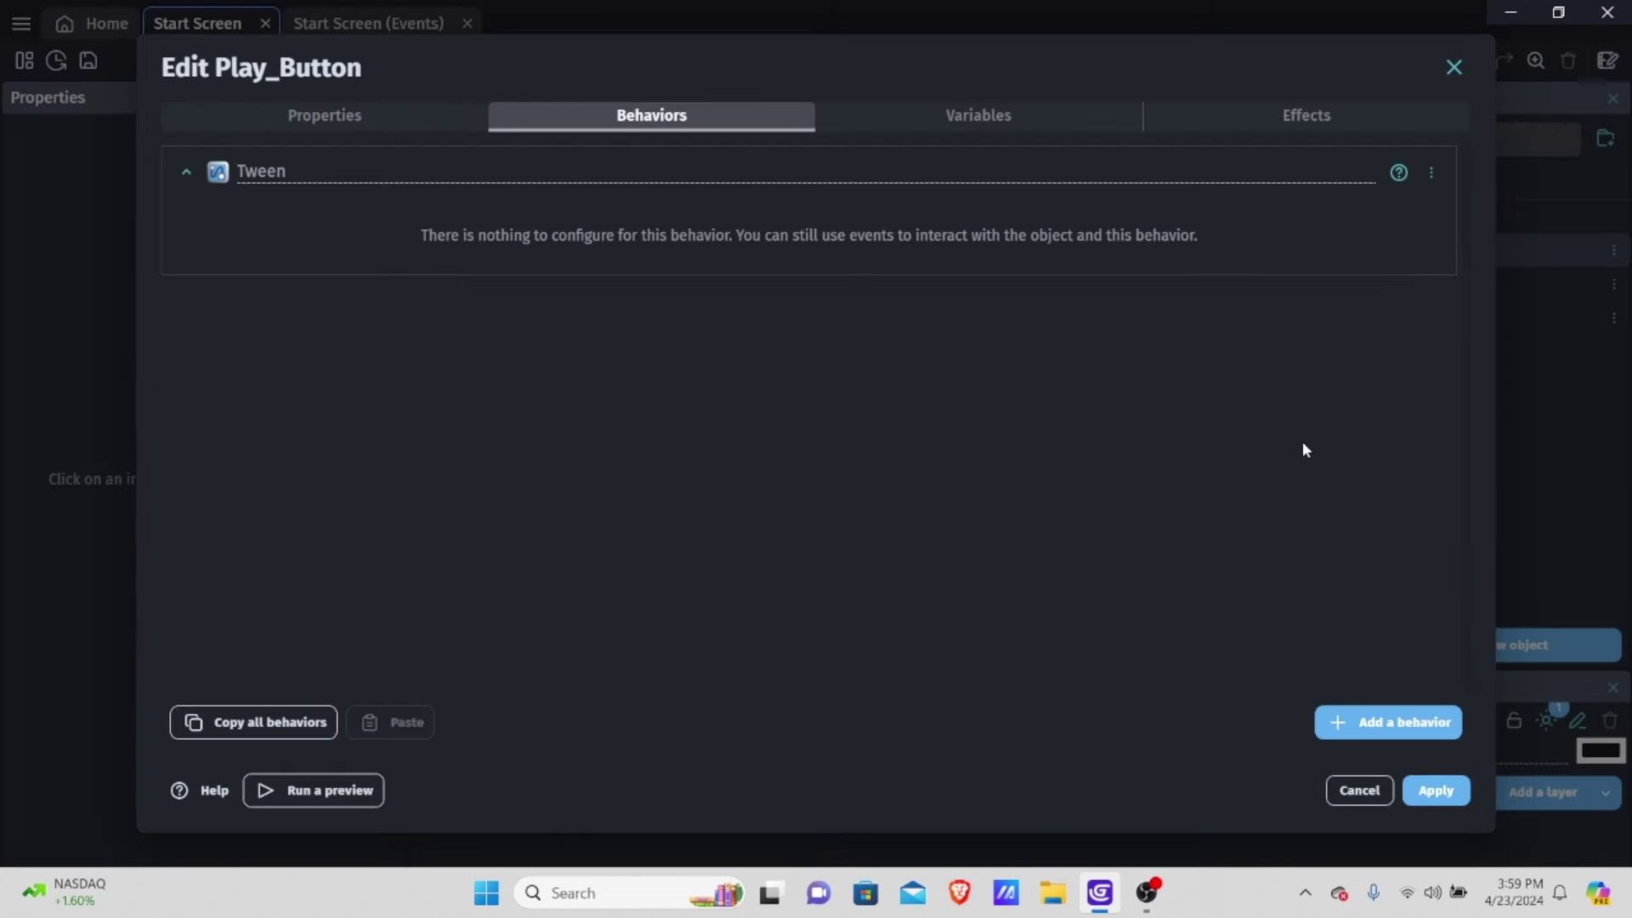
left_click(1433, 790)
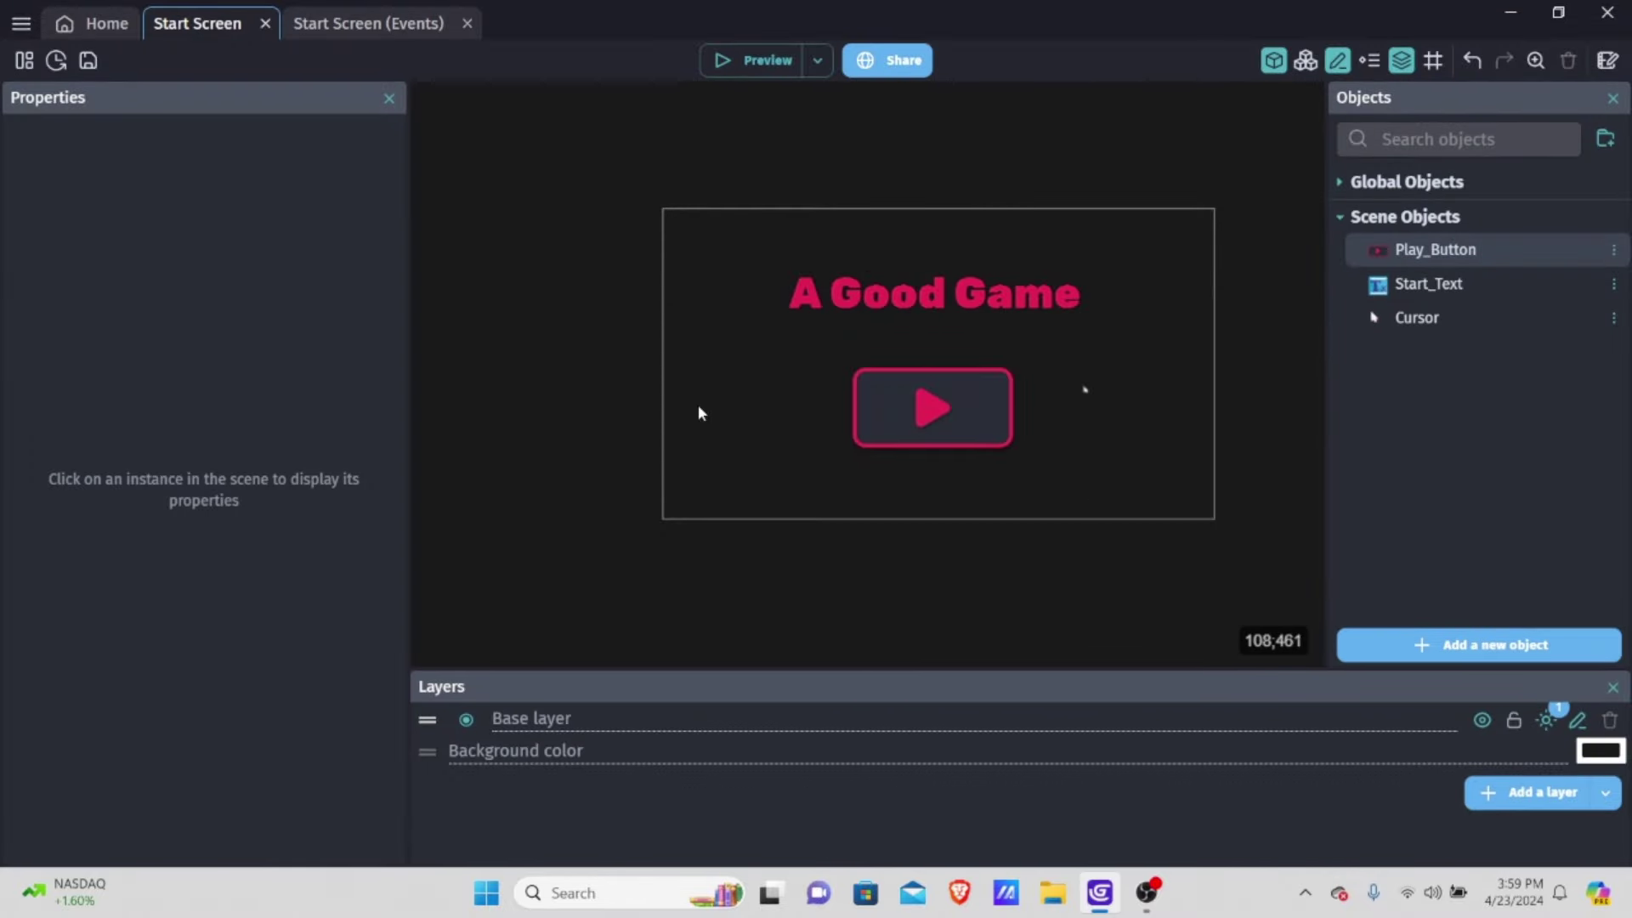
In the start screen's events, add a condition to the empty event that checks whether Cursor is in collision with Play_Button
left_click(354, 26)
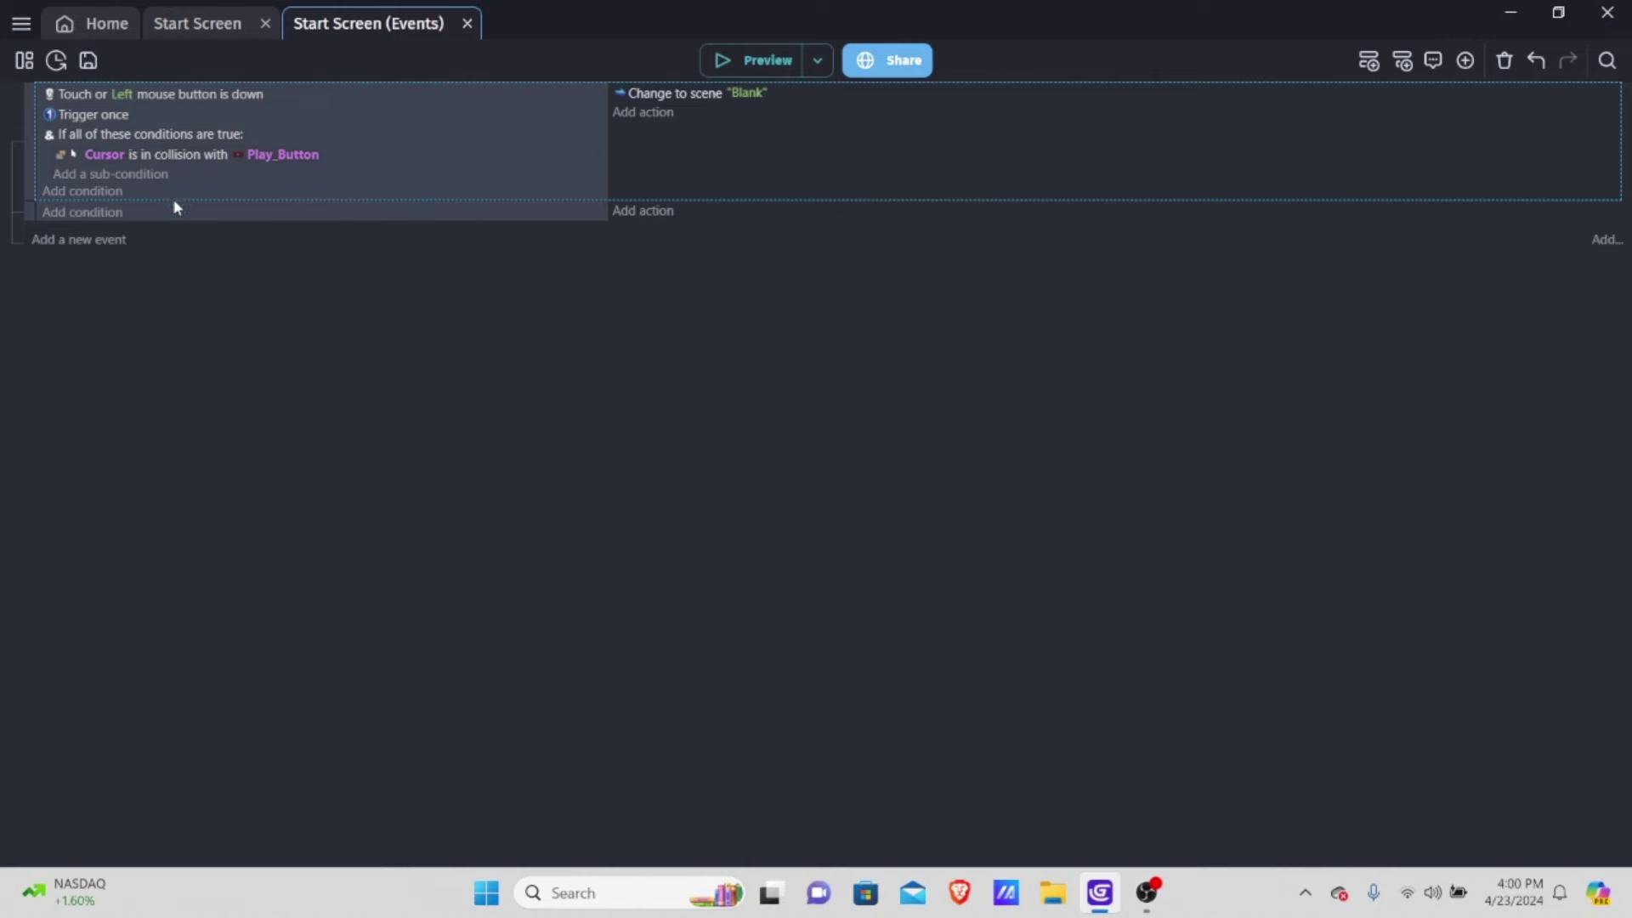
left_click(124, 212)
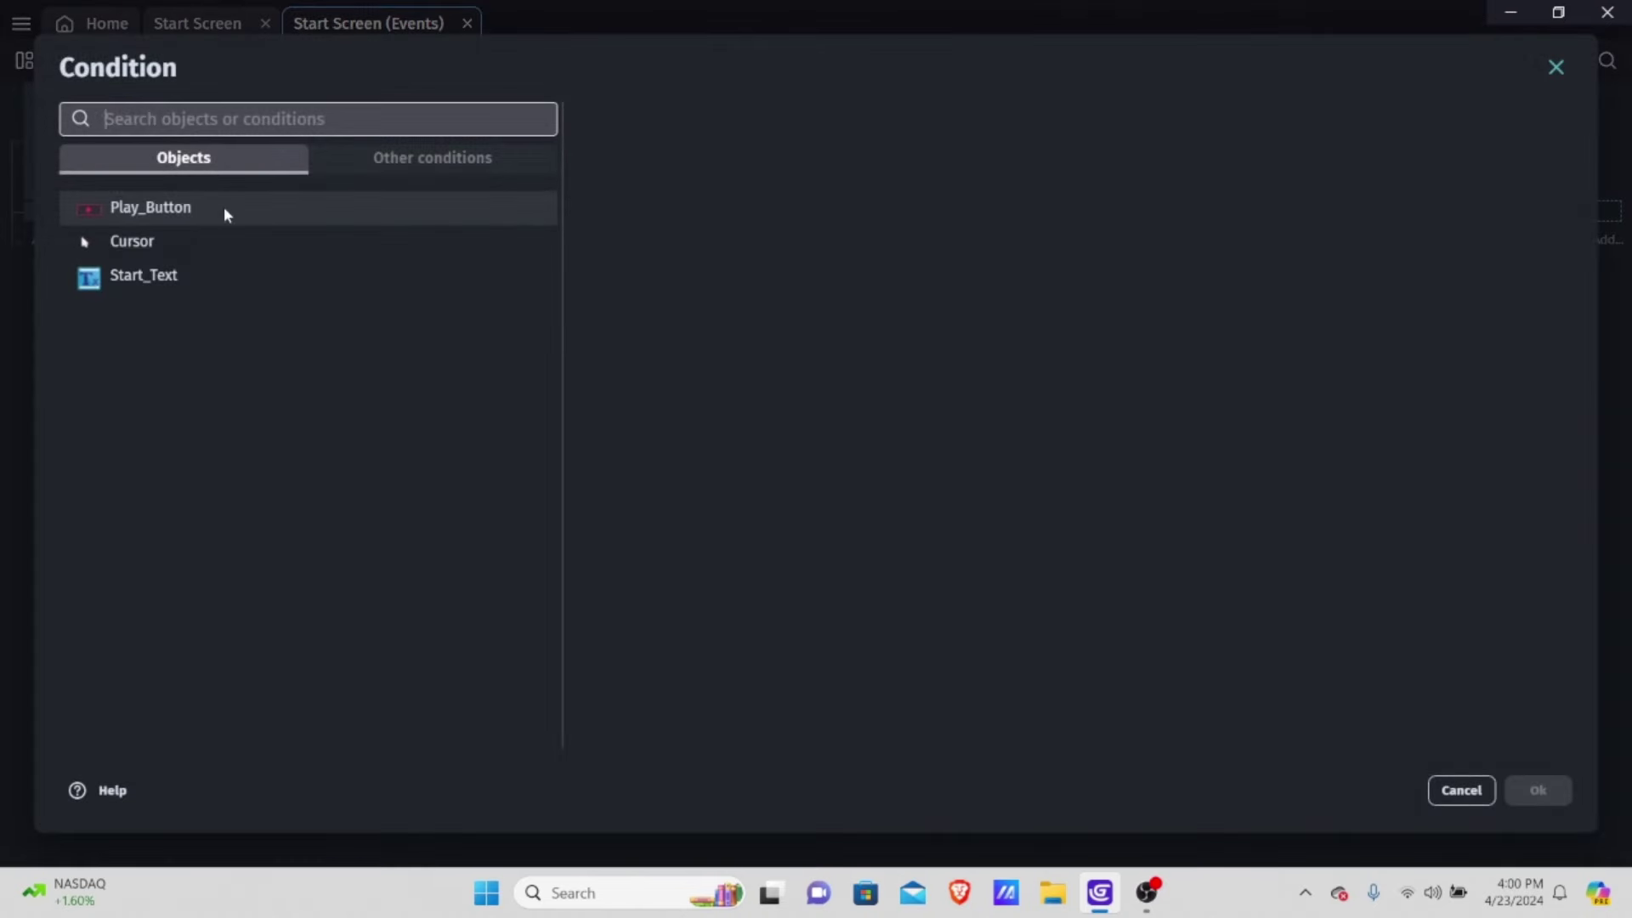
left_click(177, 240)
type("coll")
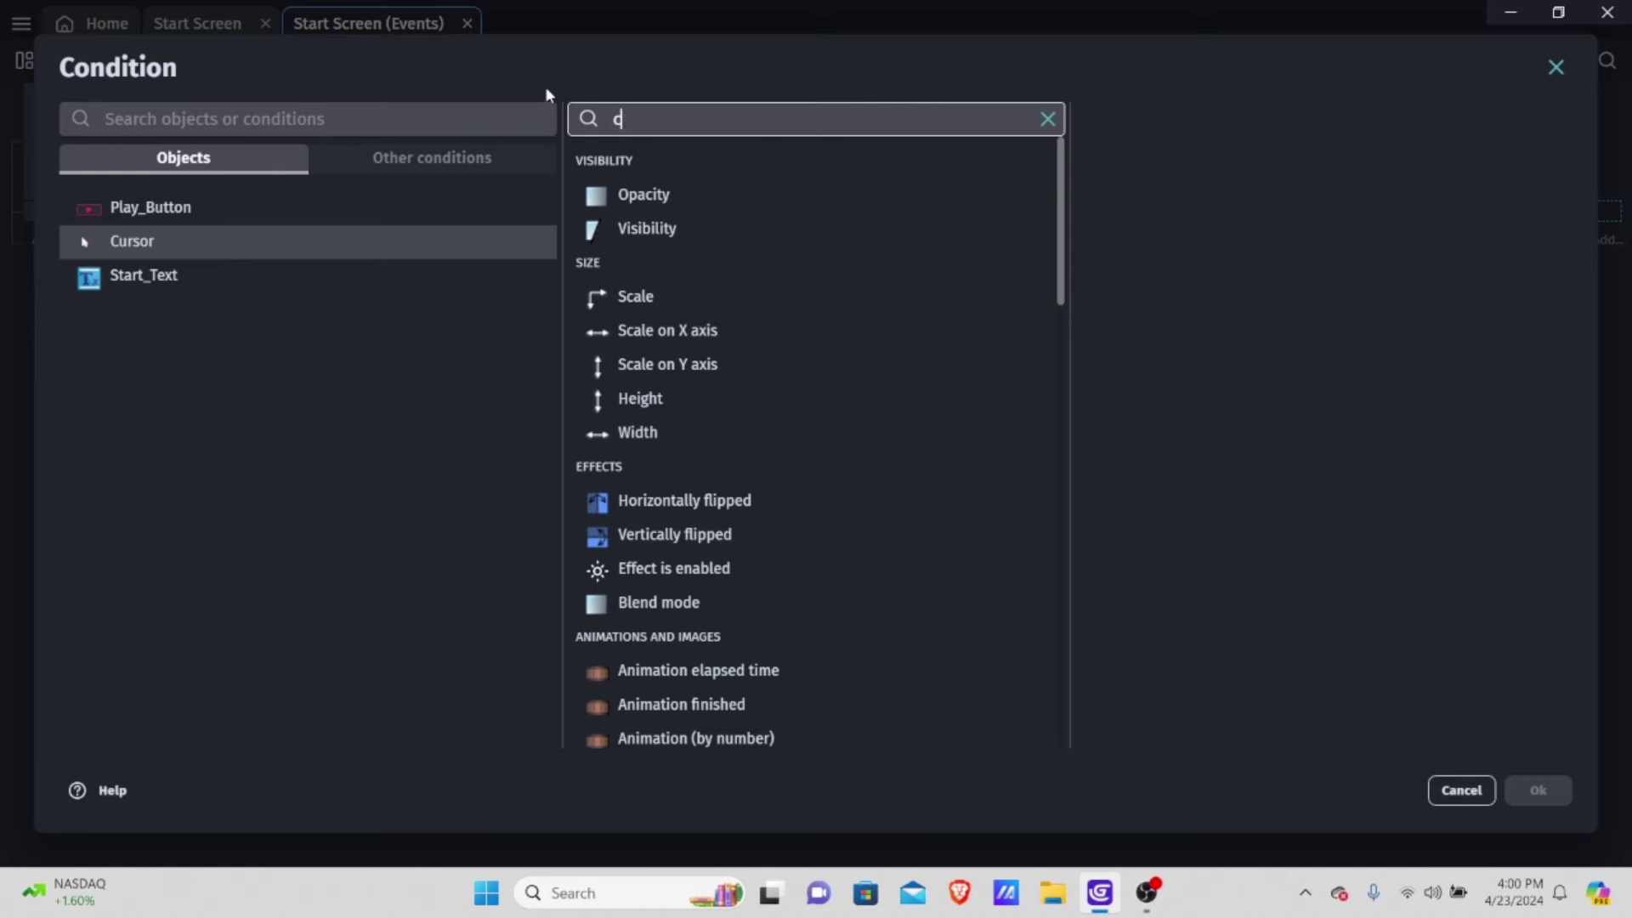
left_click(850, 170)
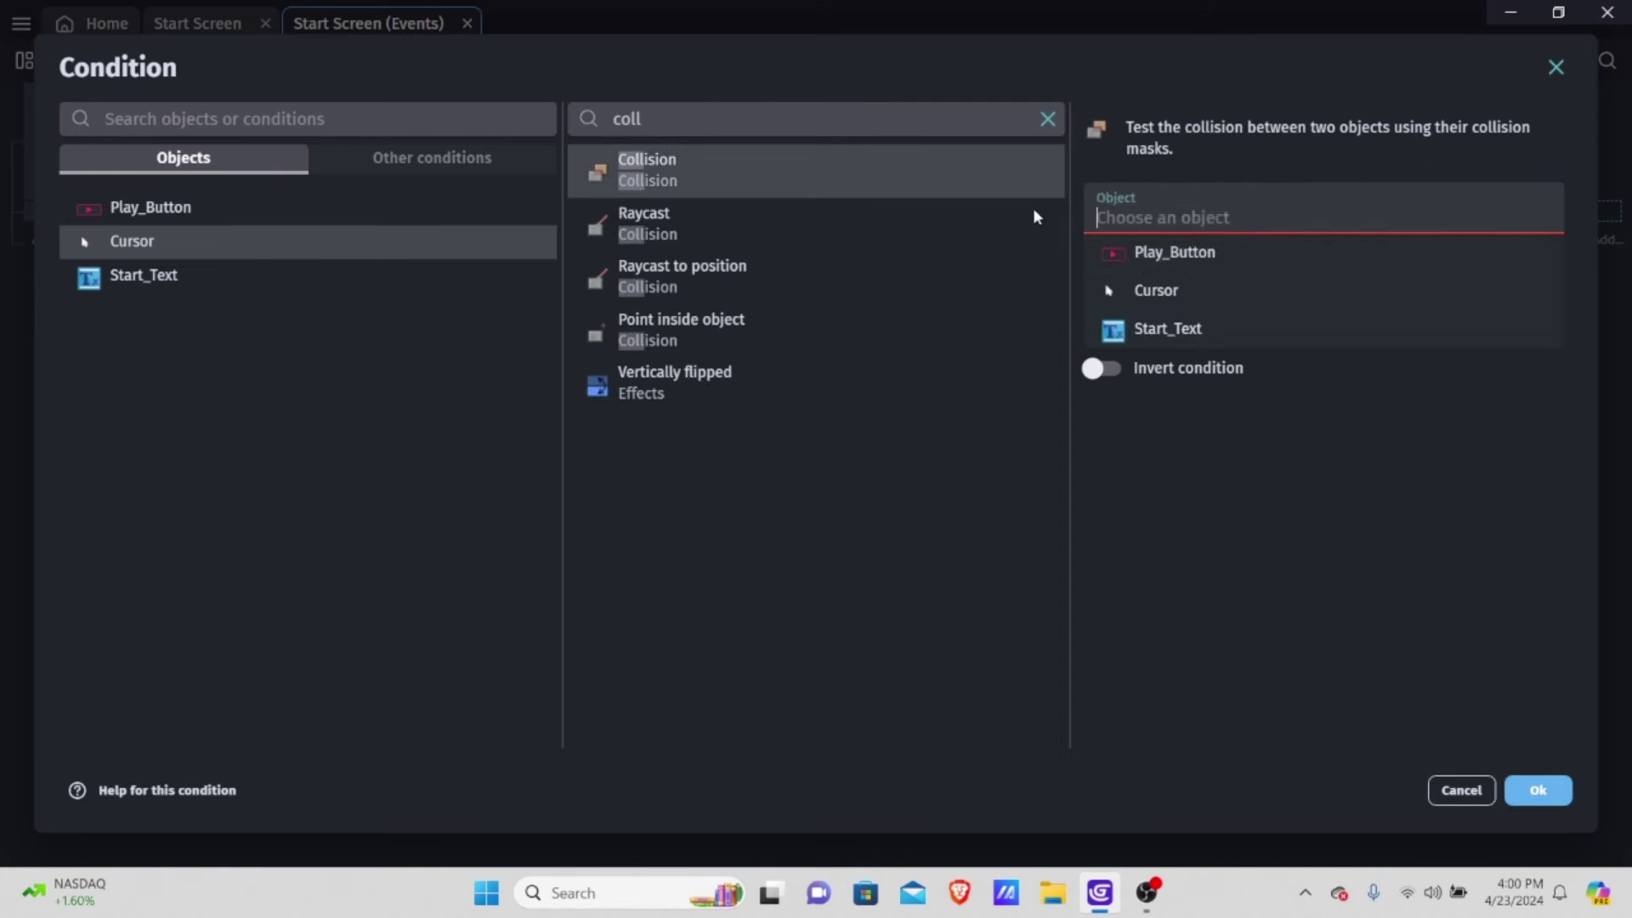
left_click(1243, 252)
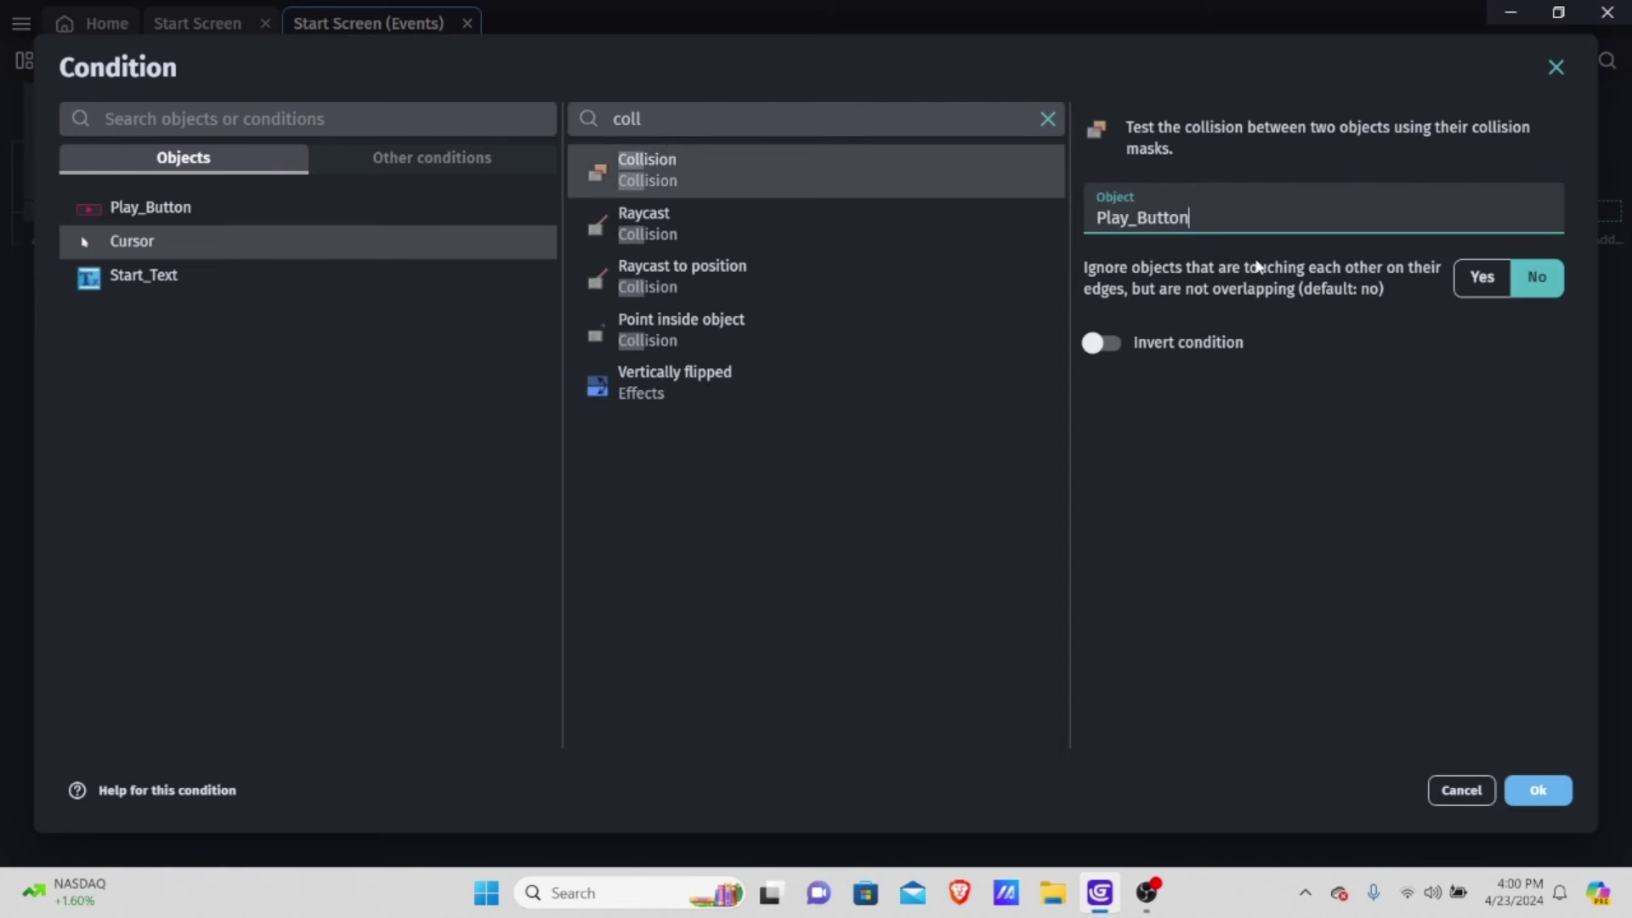
left_click(1556, 797)
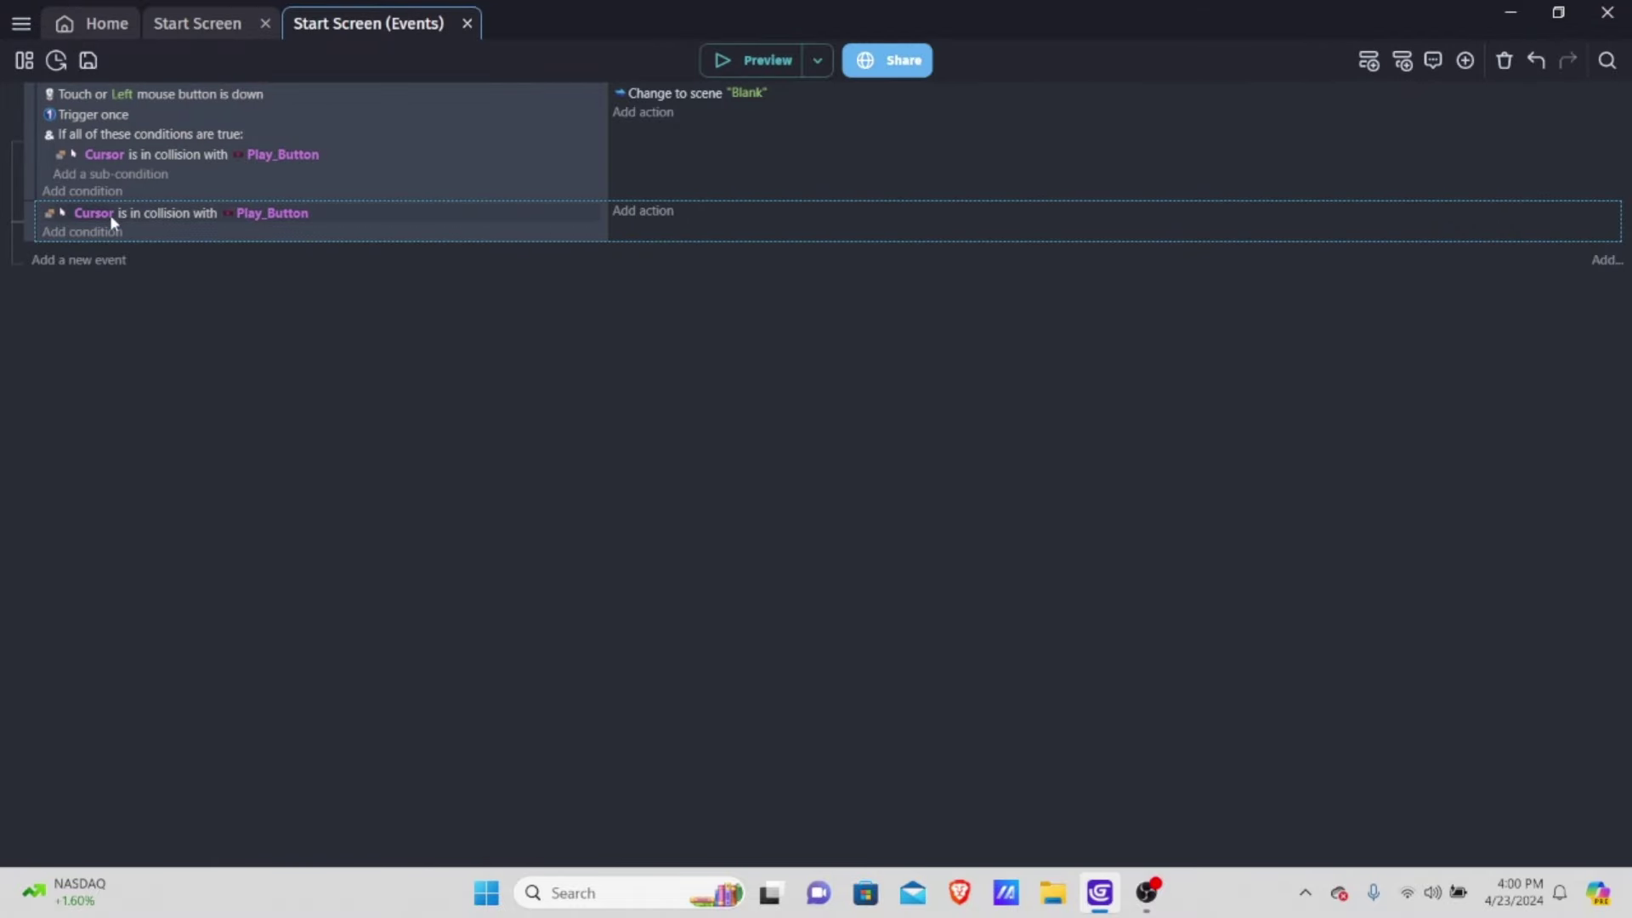
Copy the Trigger once condition from the scene-change event and paste it into the new collision event
right_click(164, 115)
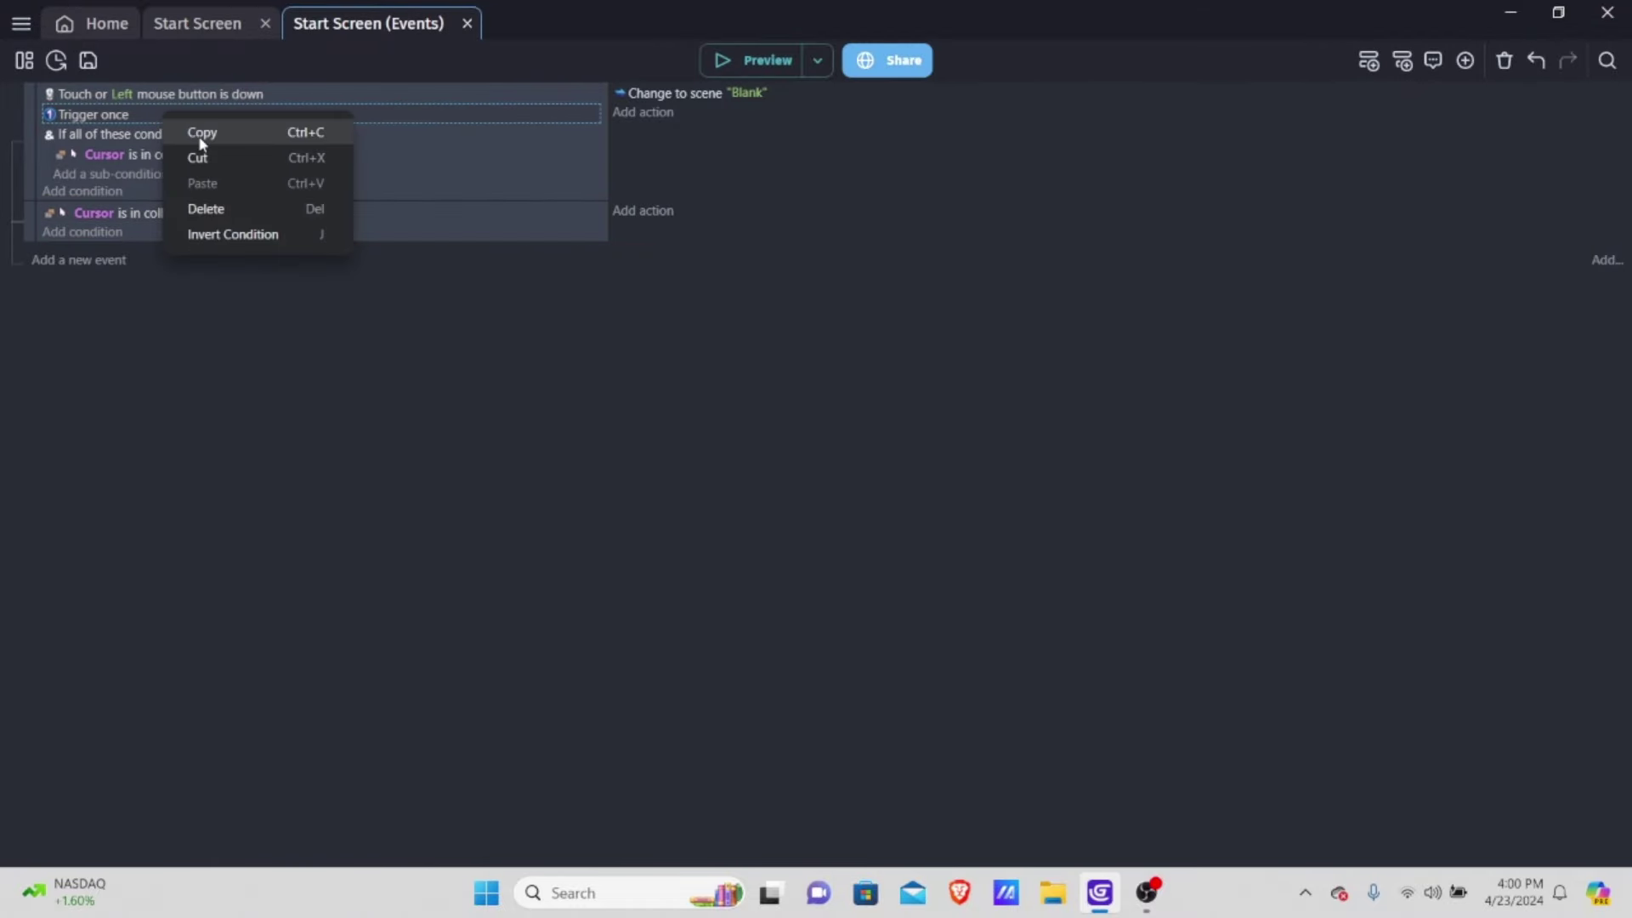
left_click(202, 134)
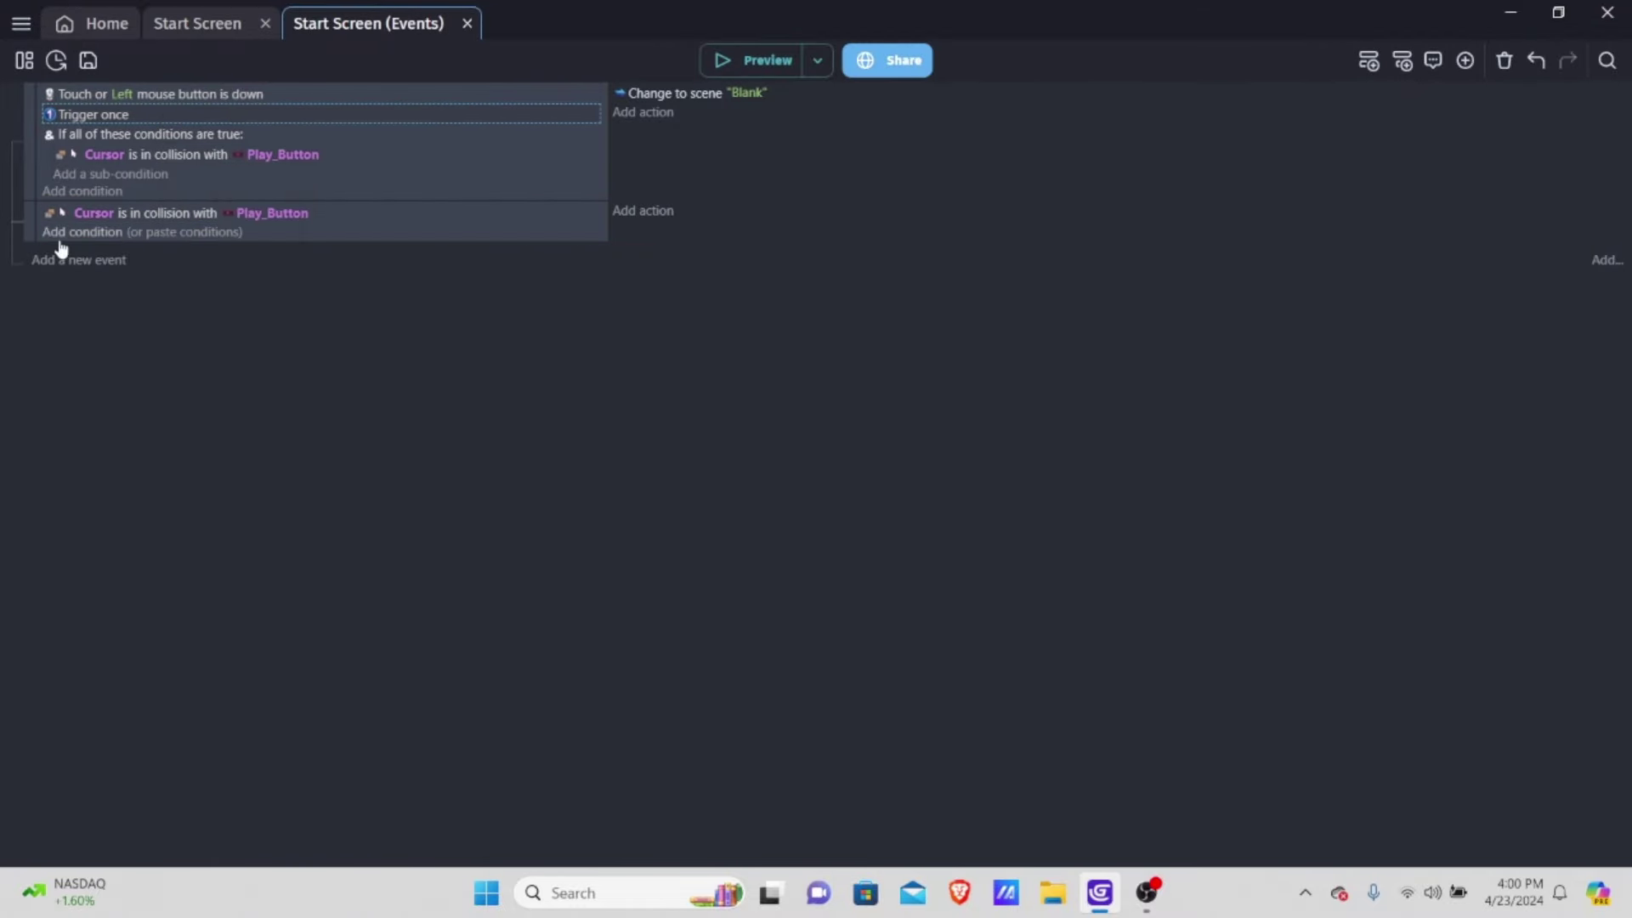
left_click(157, 235)
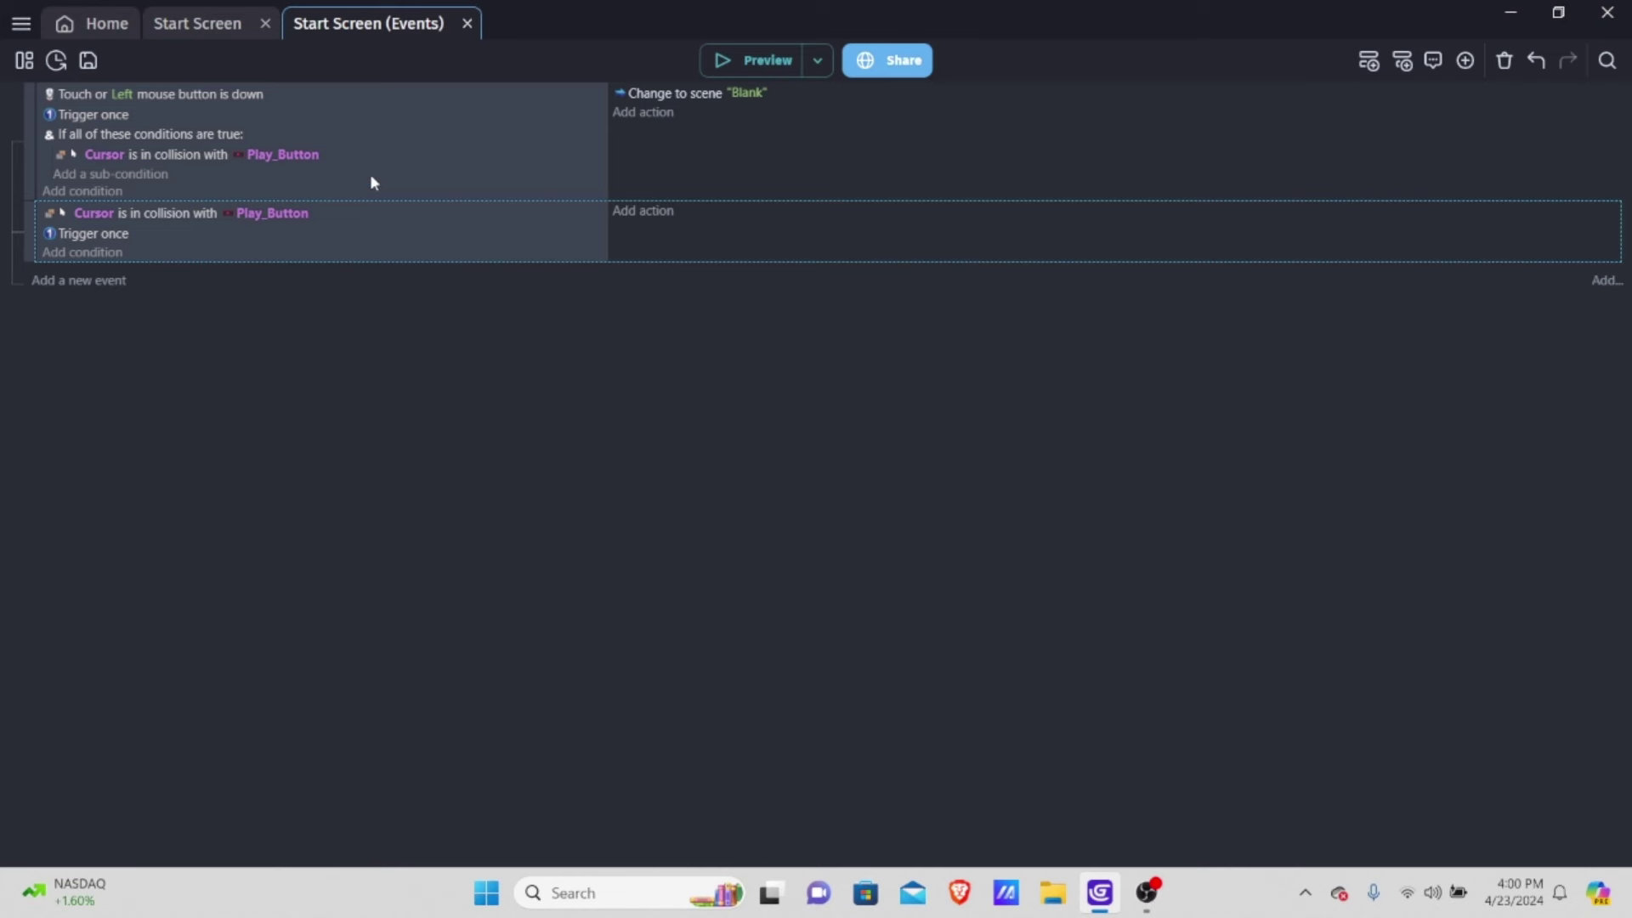
Start a new action in the collision event for Play_Button and choose Tween object scale
left_click(644, 210)
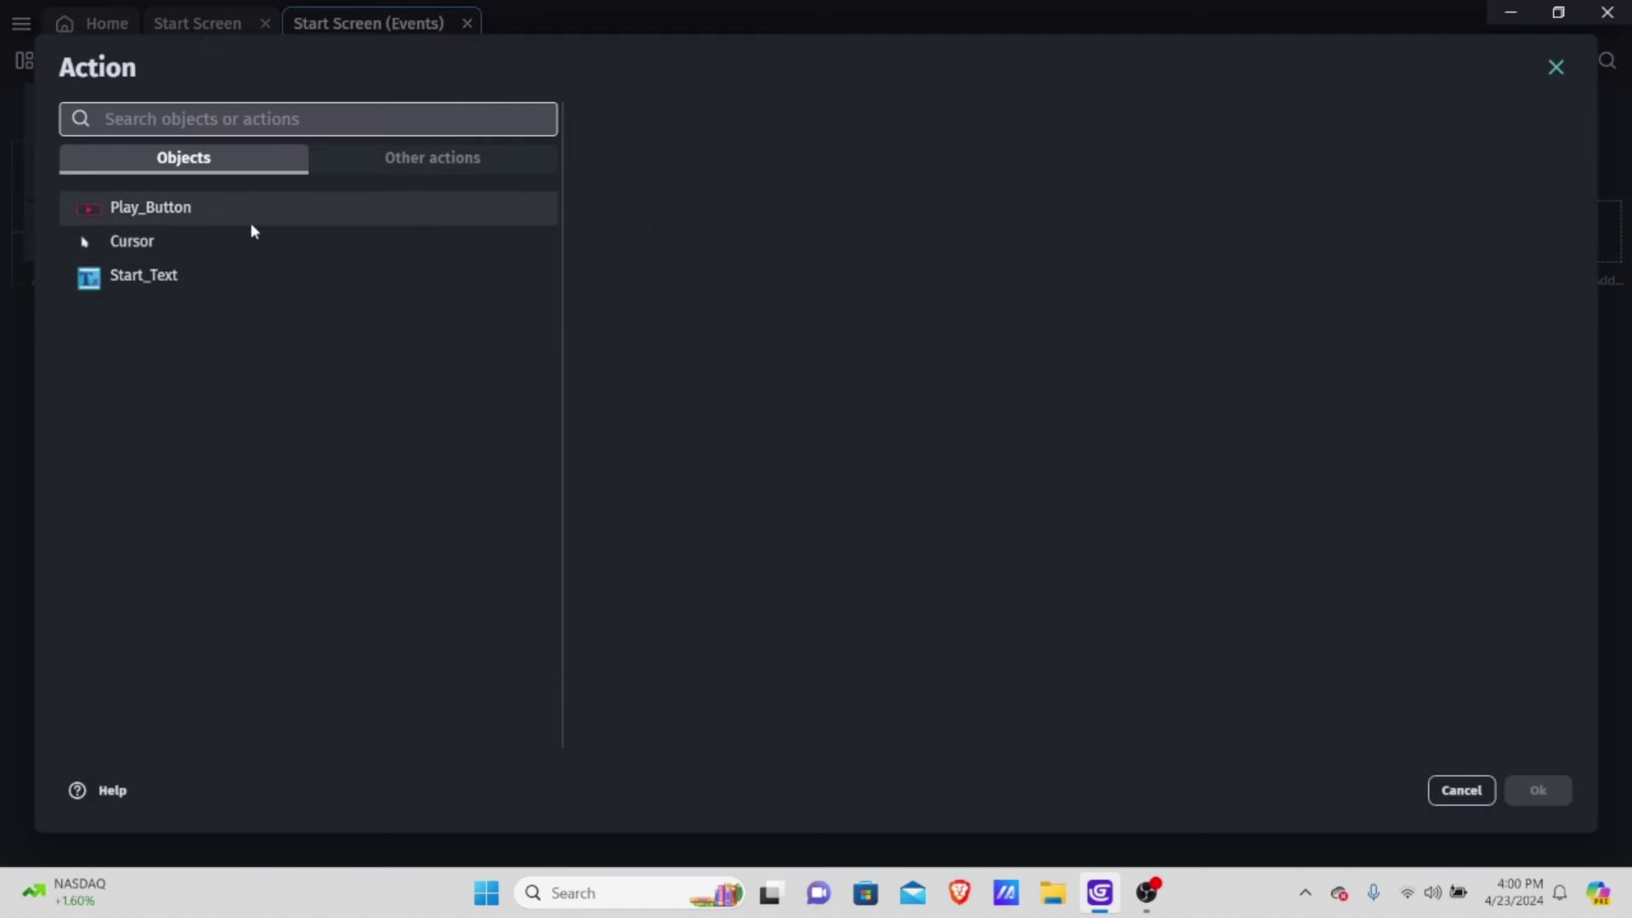
left_click(202, 208)
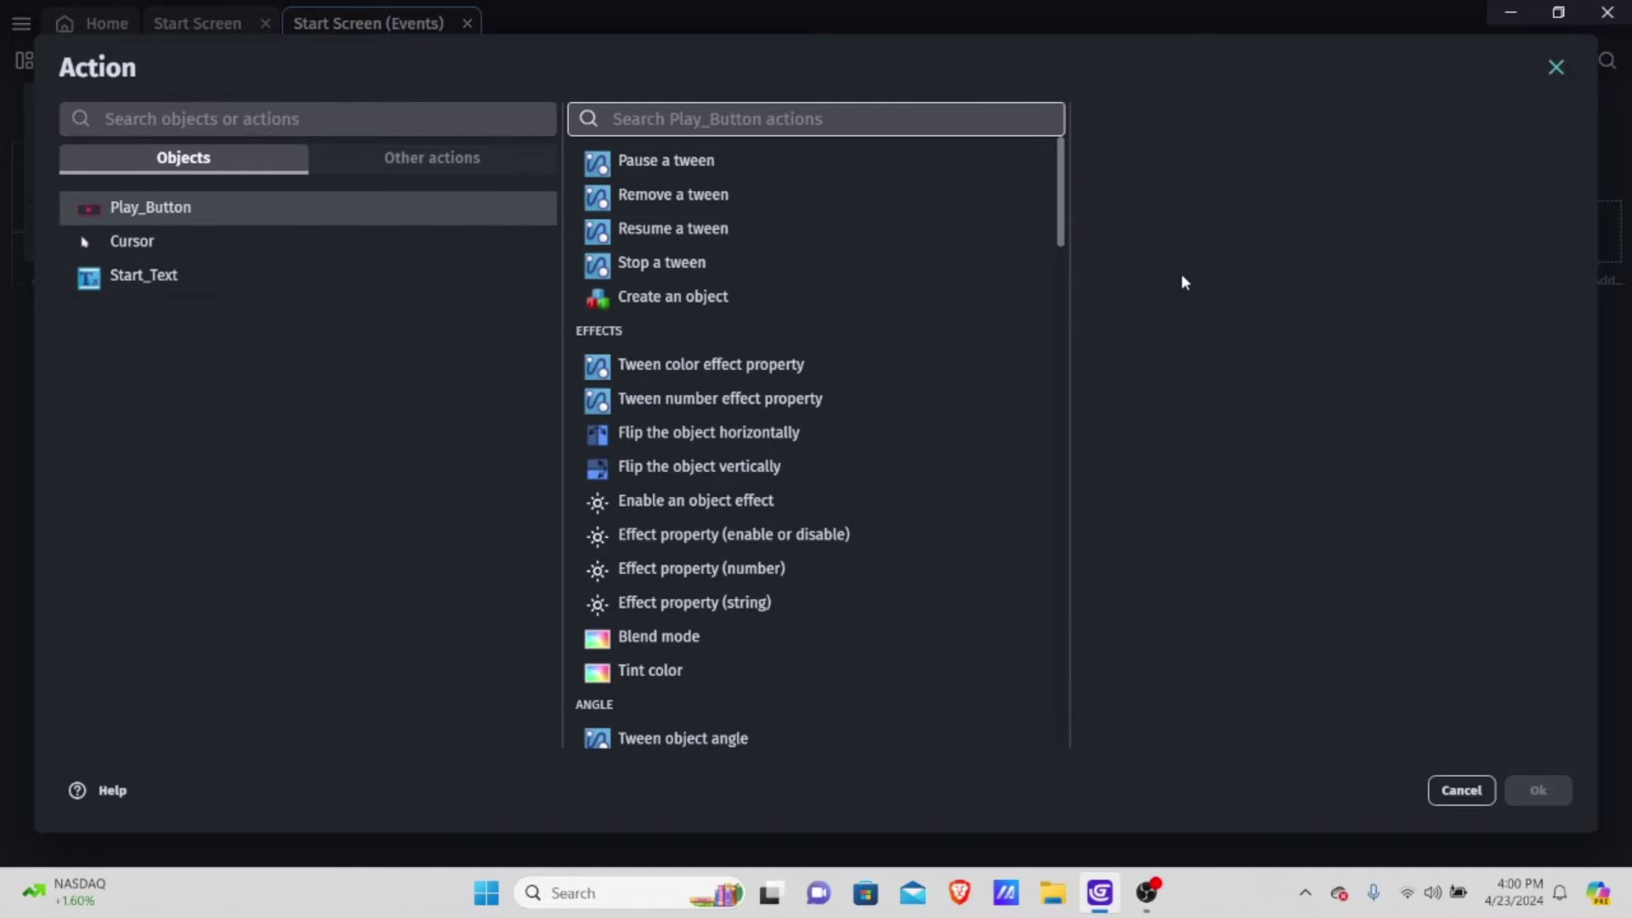
scroll(903, 308, "down", 1)
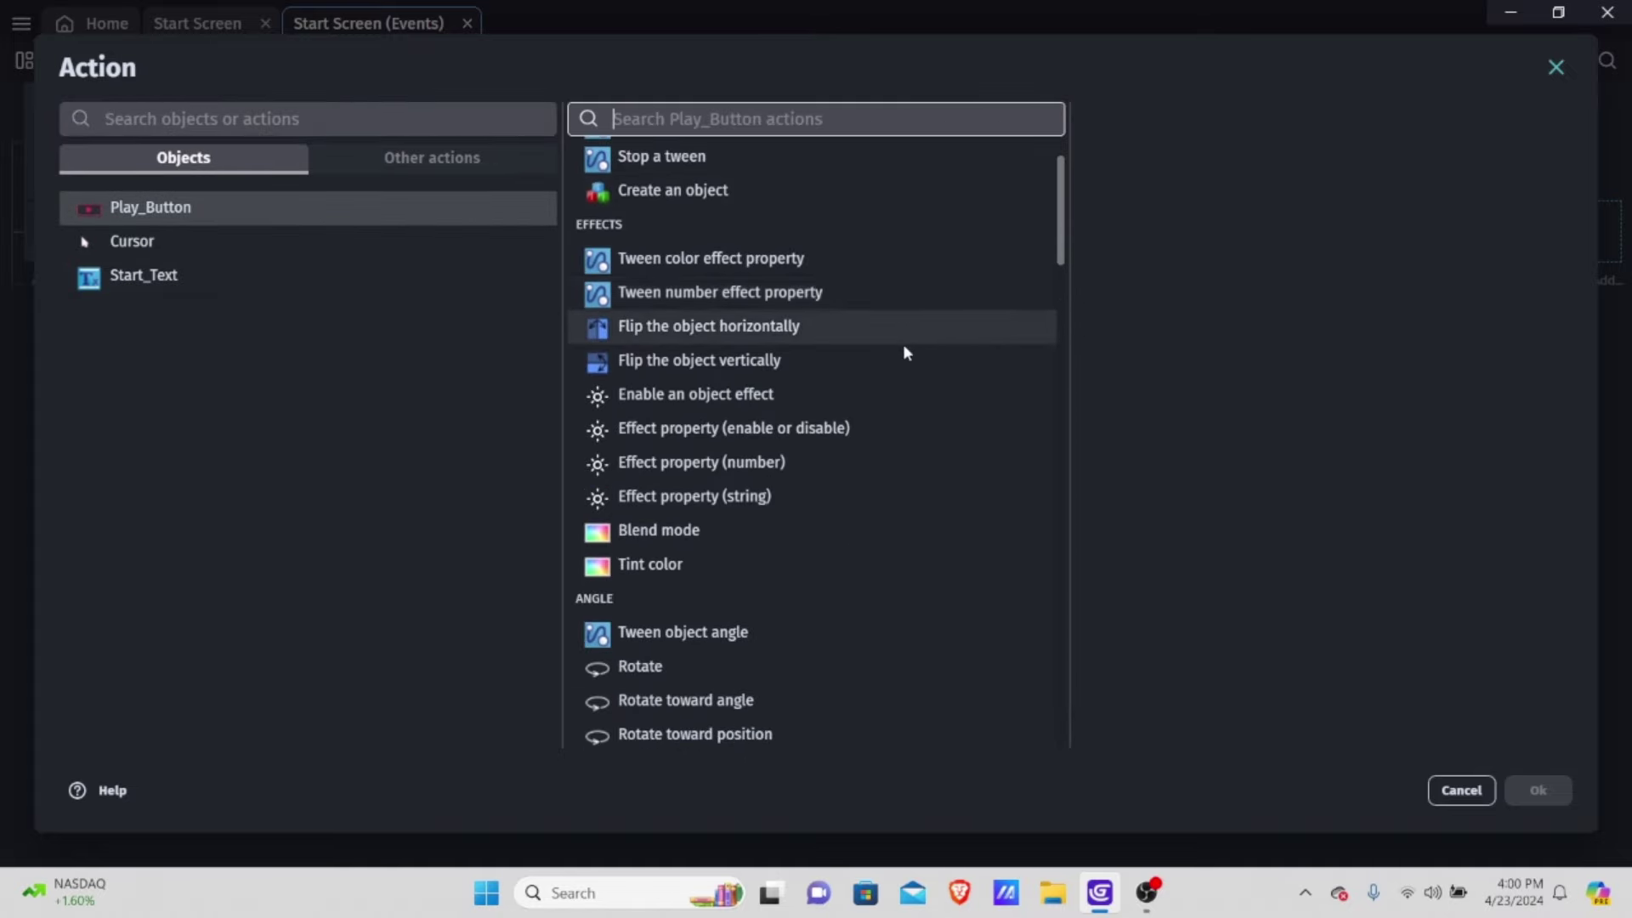
scroll(903, 349, "down", 2)
scroll(902, 364, "down", 2)
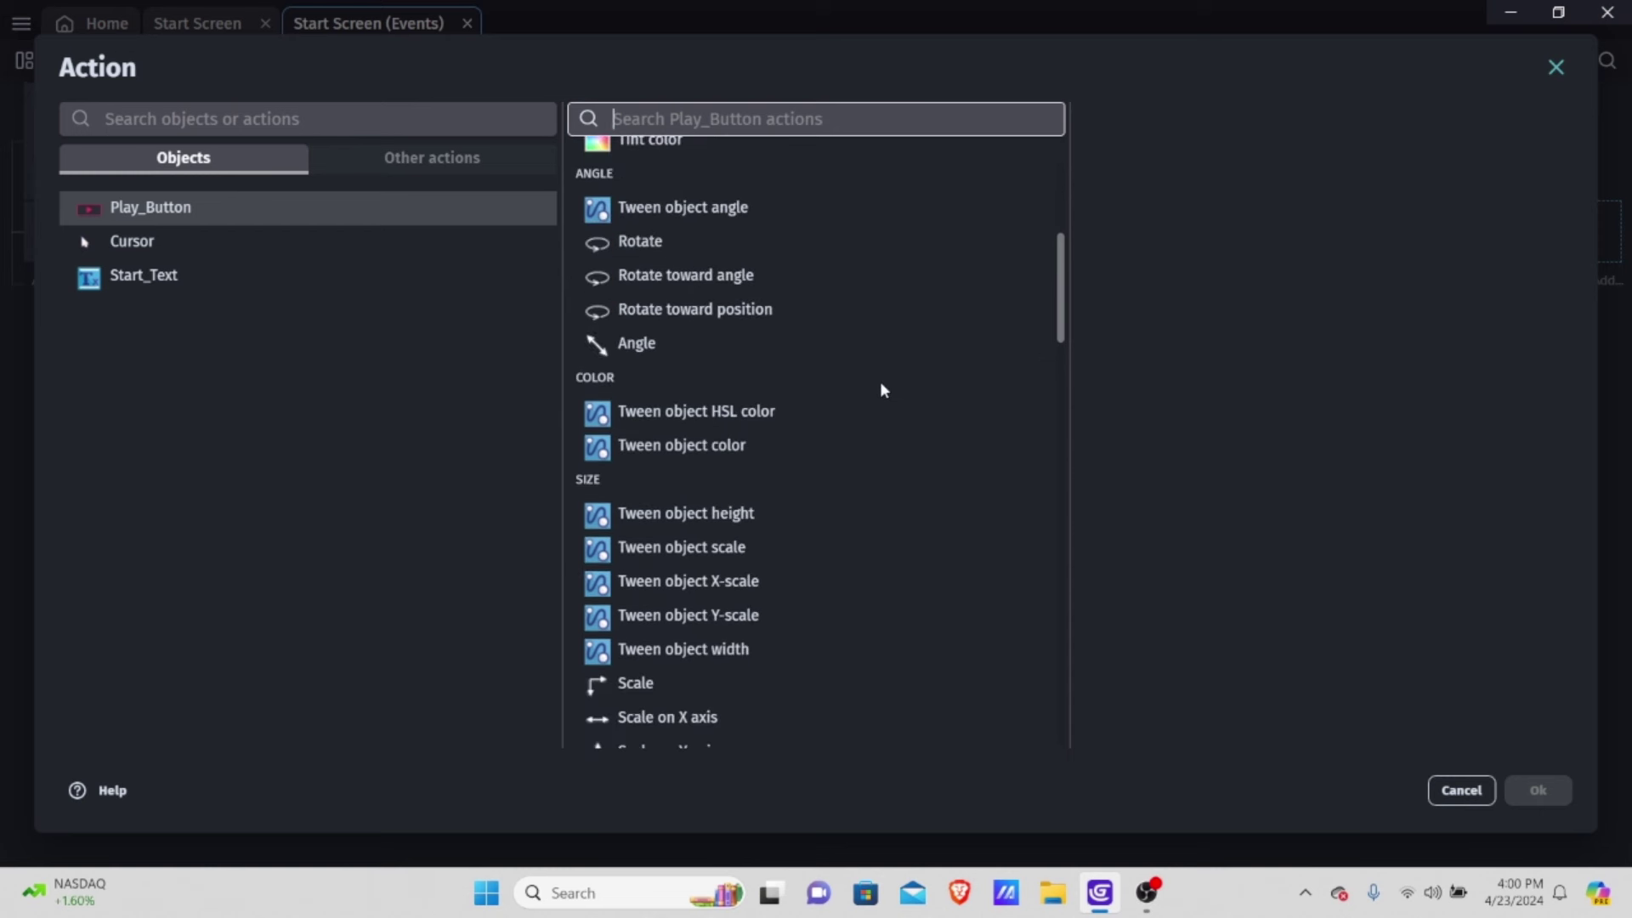
left_click(741, 549)
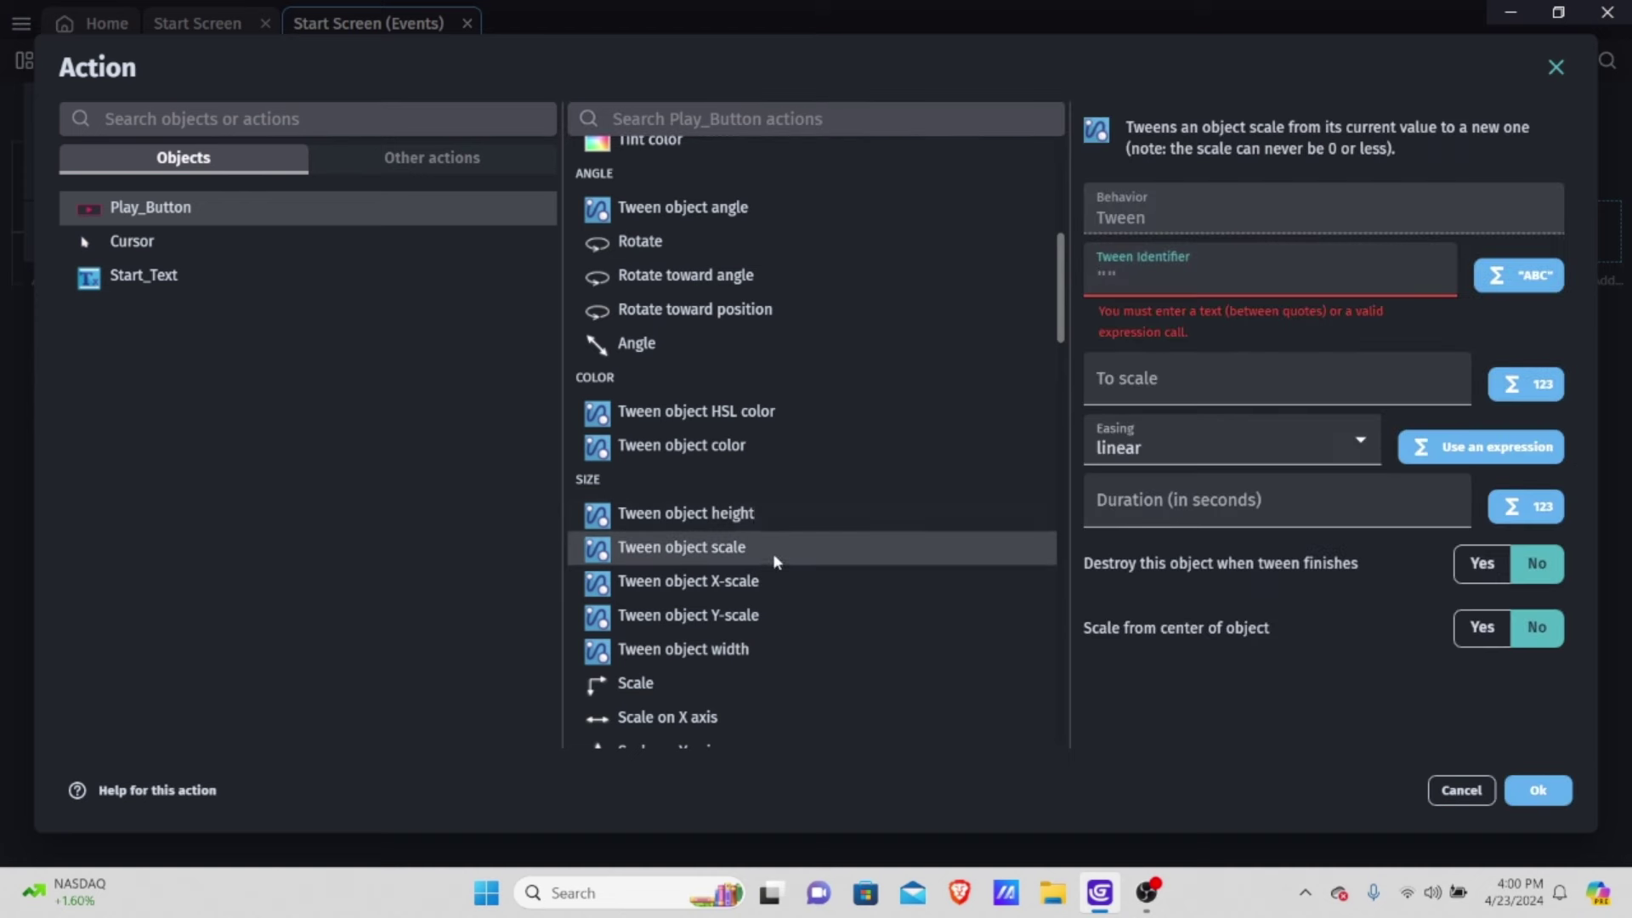
left_click(737, 514)
left_click(736, 549)
Give the scale tween the identifier "grow" and a target scale of 3, and accept the action
left_click(1211, 257)
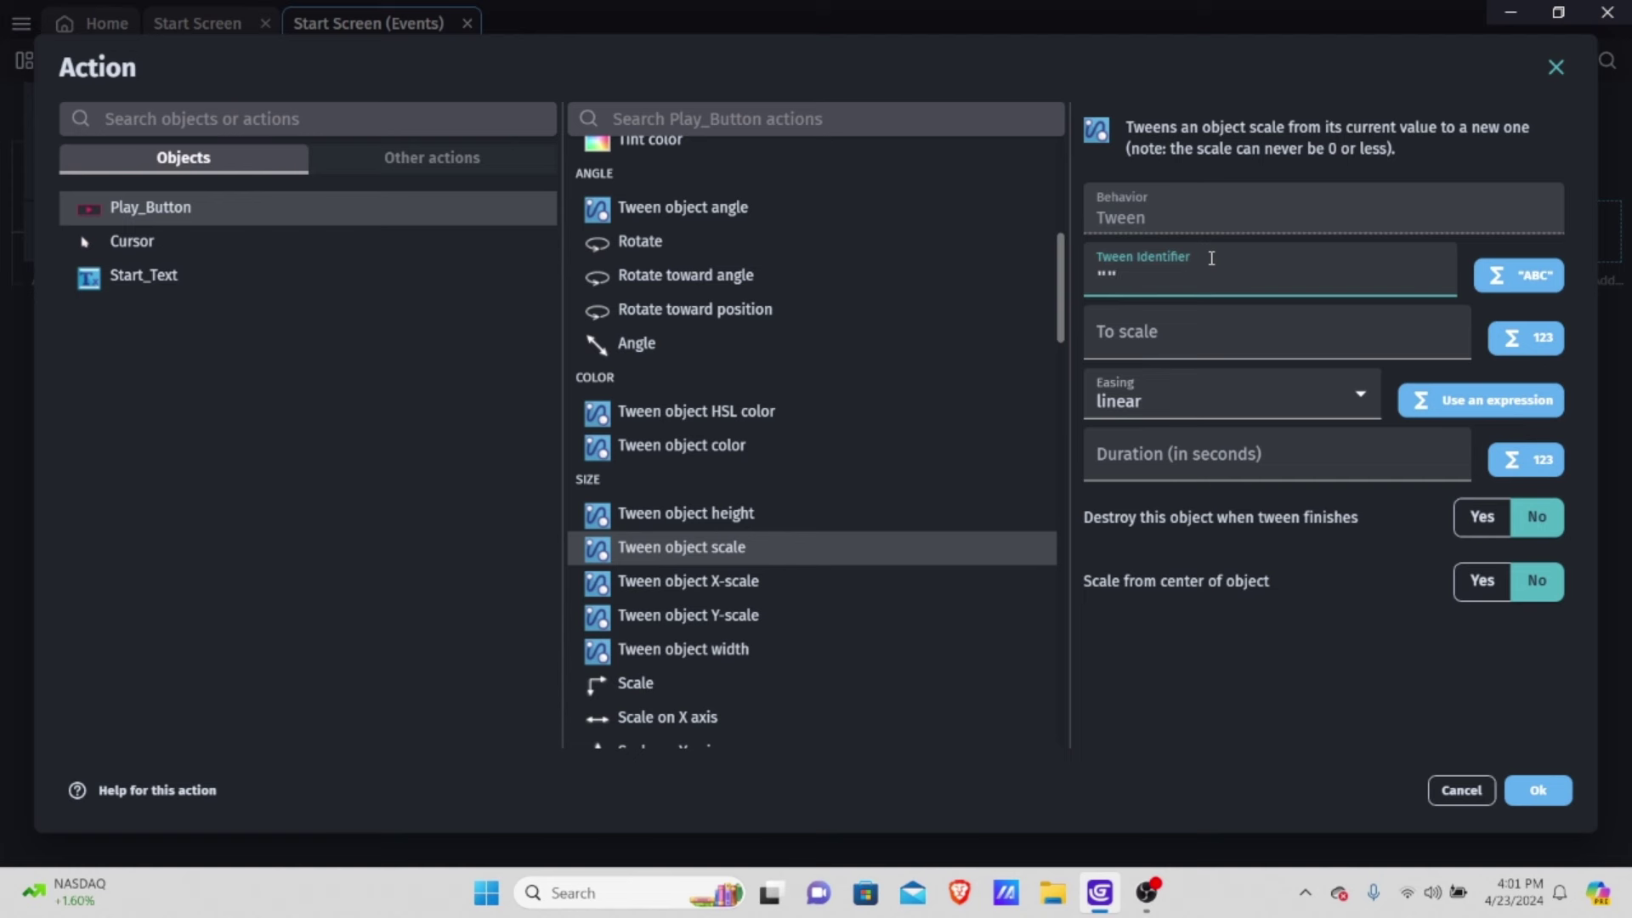
type("grow")
left_click(1259, 347)
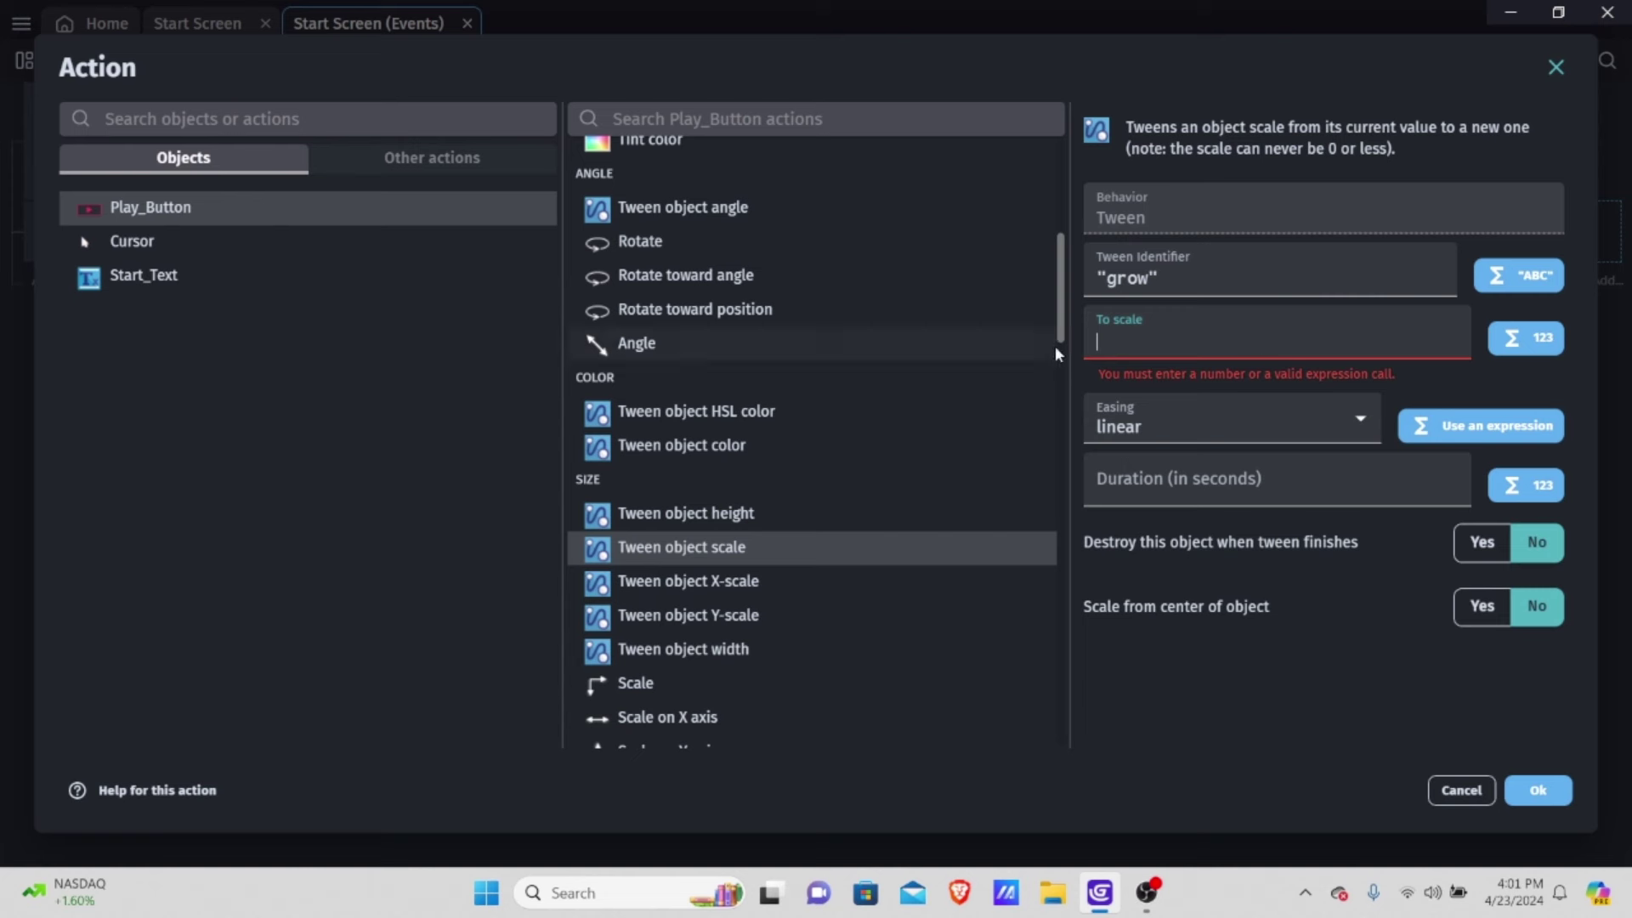
type("3")
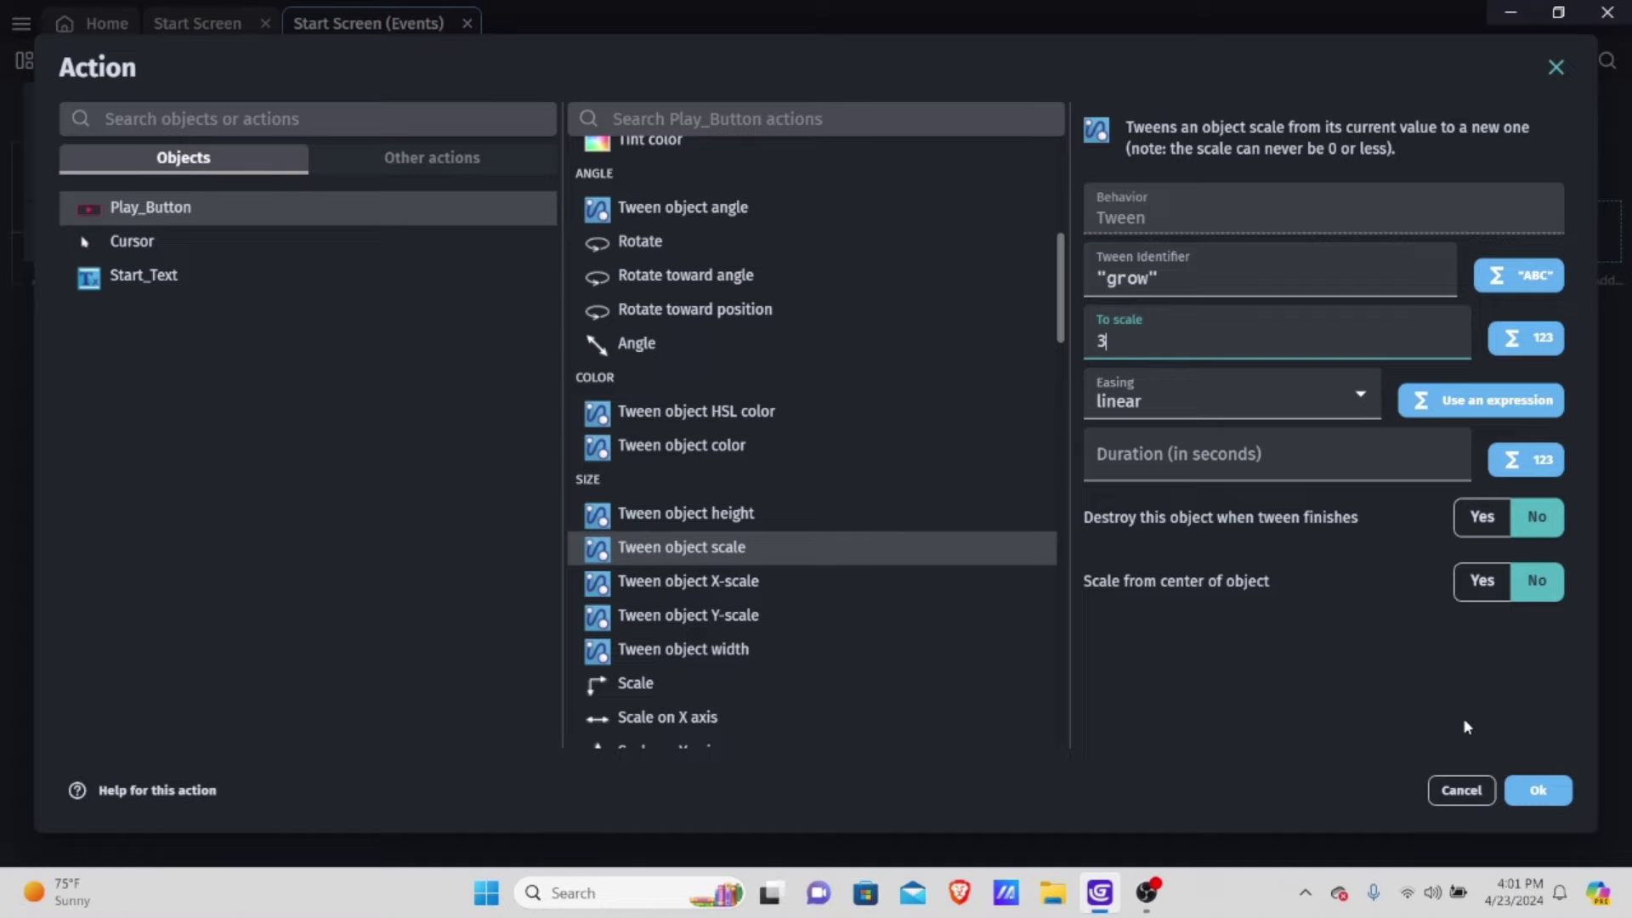
left_click(1539, 789)
Place two default-size Play_Button instances outside the scene frame, at about X 1349, Y 213 and X 1417, Y 19
left_click(197, 23)
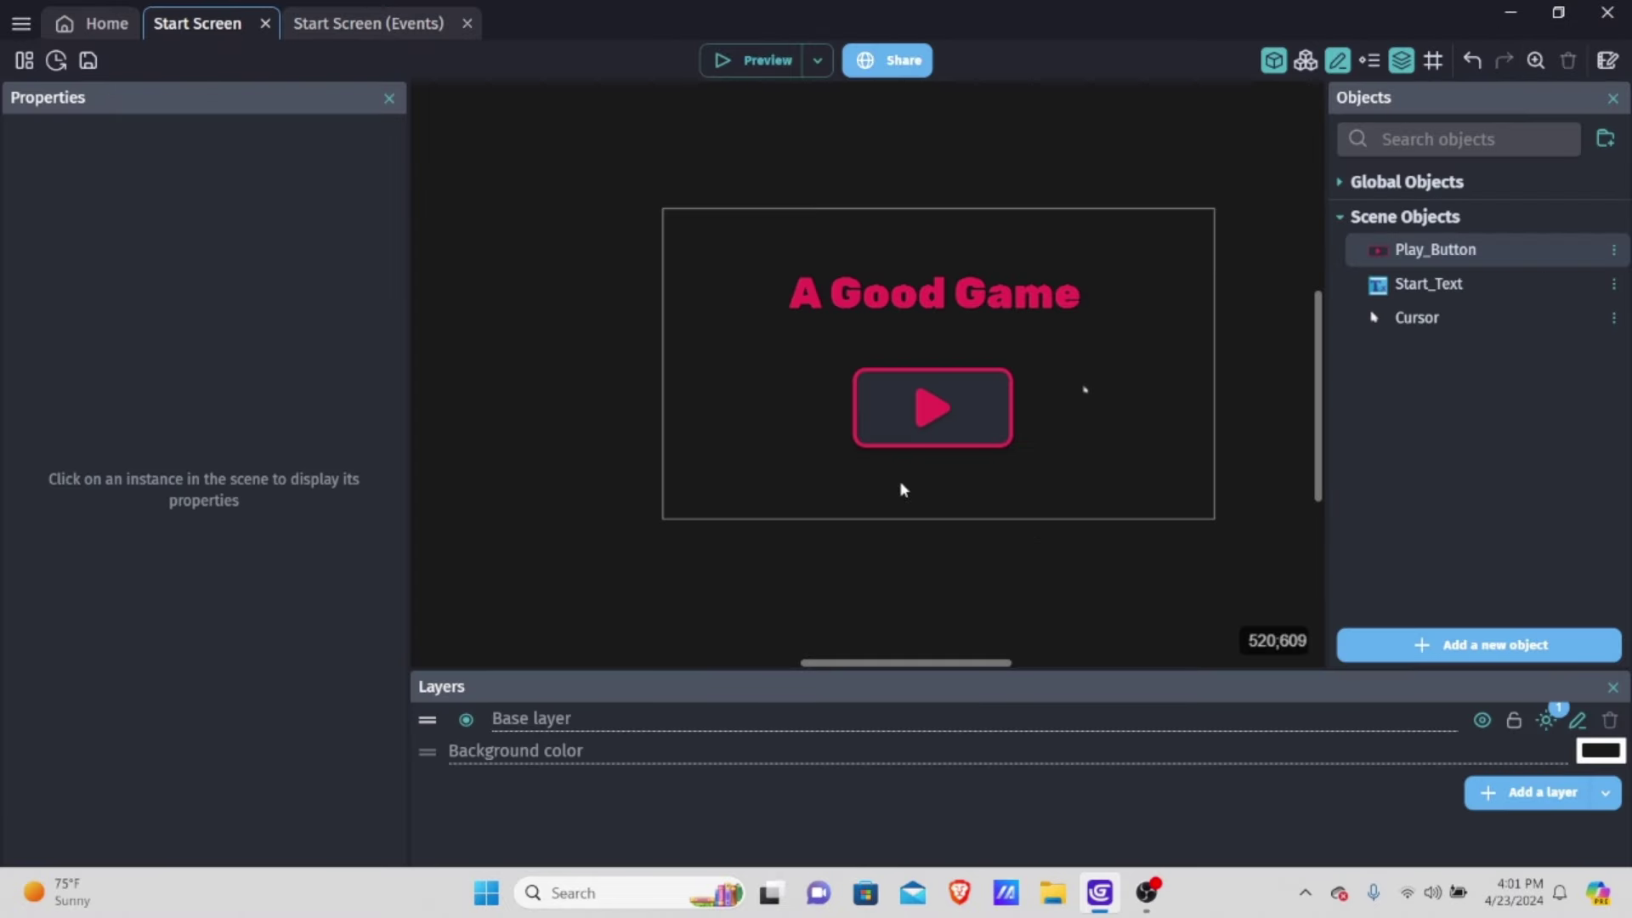
left_click(950, 425)
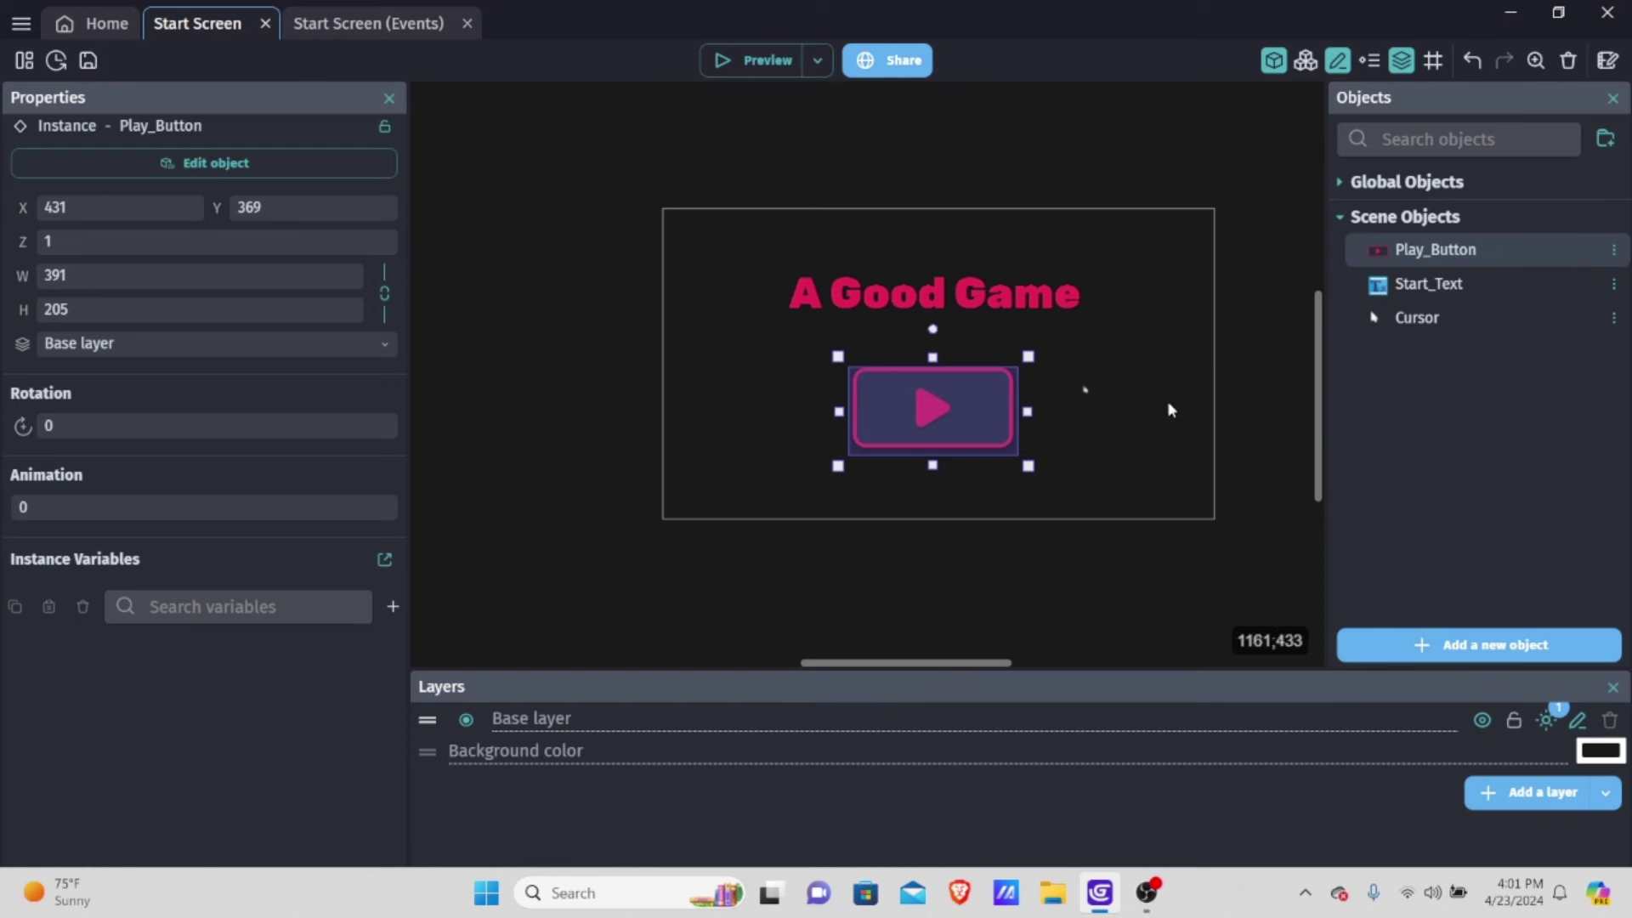
left_click(1192, 333)
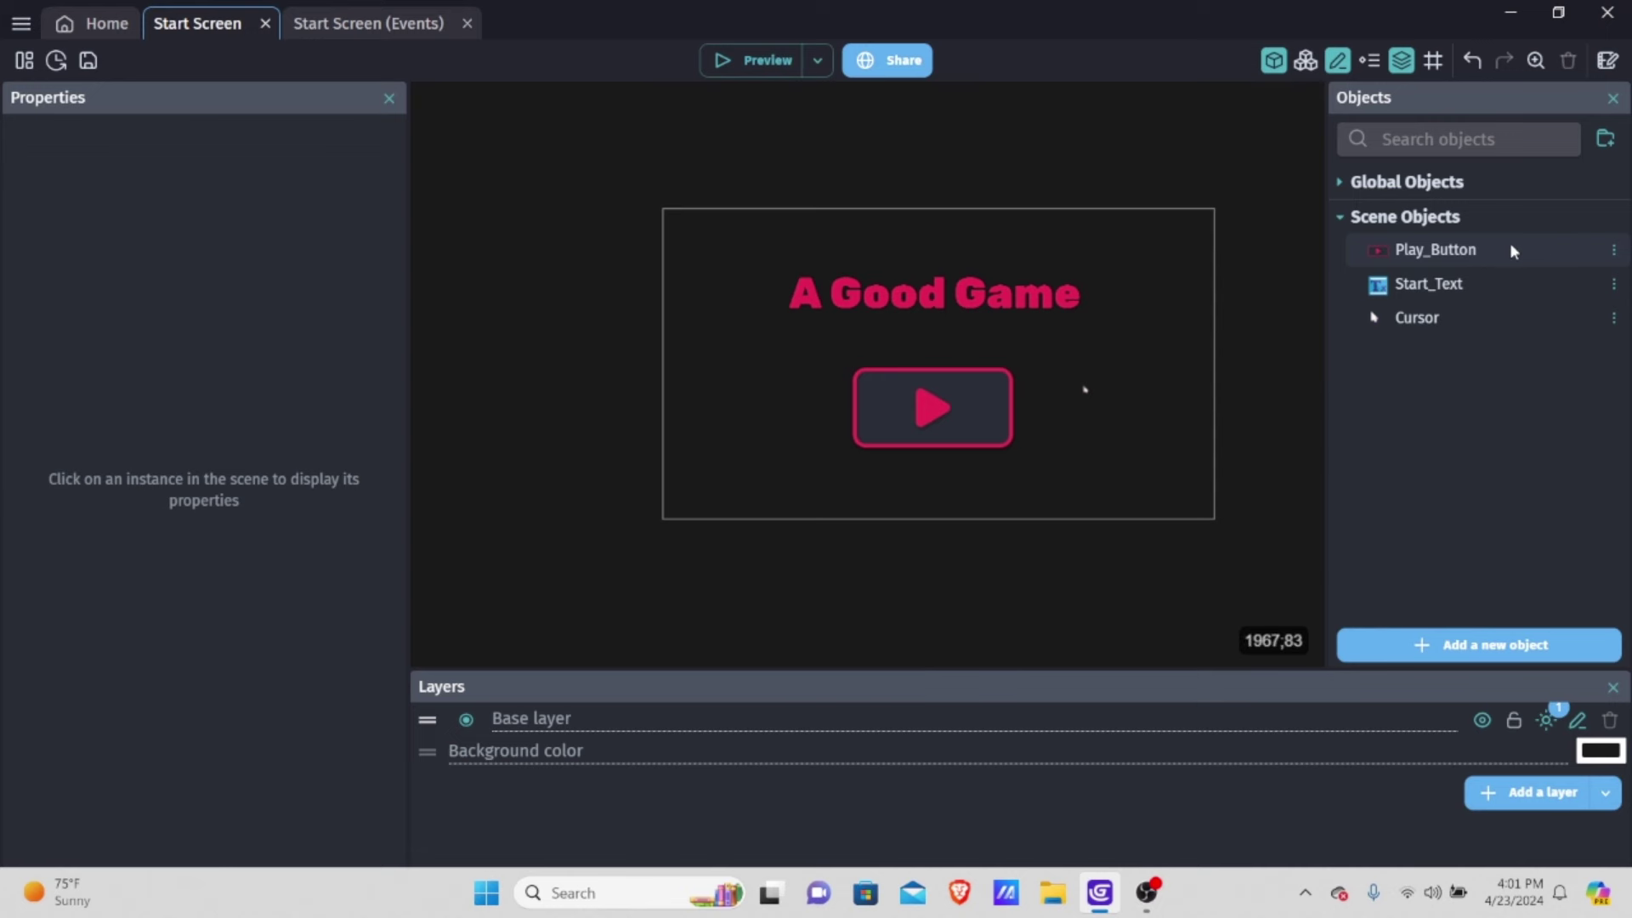
left_click_drag(1510, 248, 1169, 393)
scroll(1151, 417, "down", 1, "ctrl")
middle_click_drag(1152, 422, 1016, 398)
left_click_drag(1046, 364, 1122, 337)
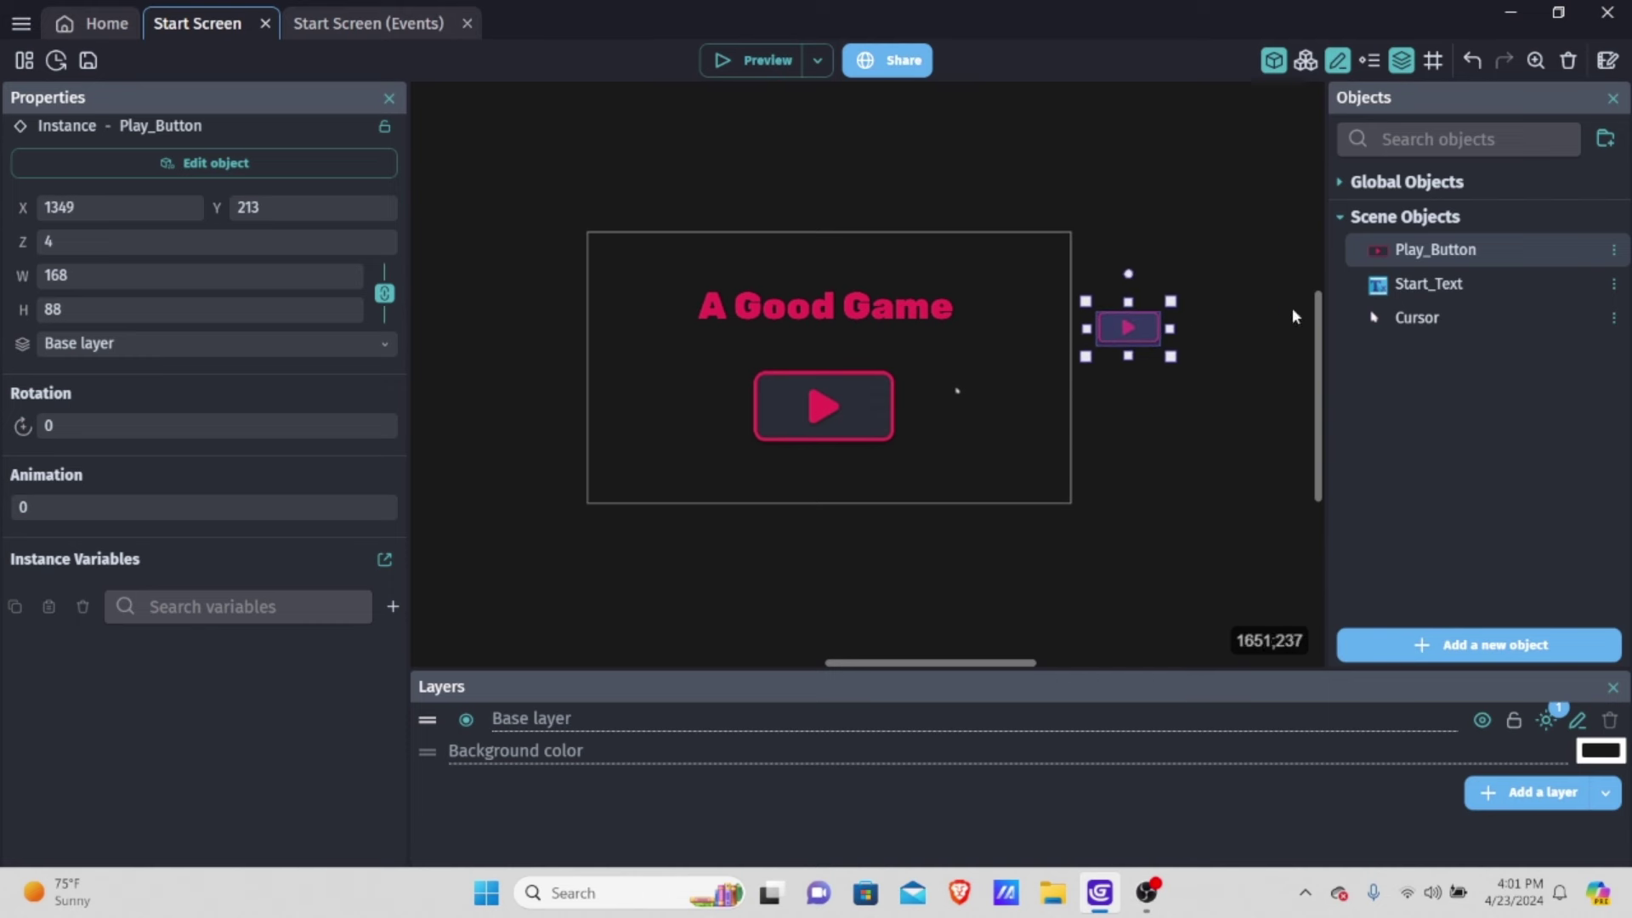
left_click_drag(1407, 249, 1127, 248)
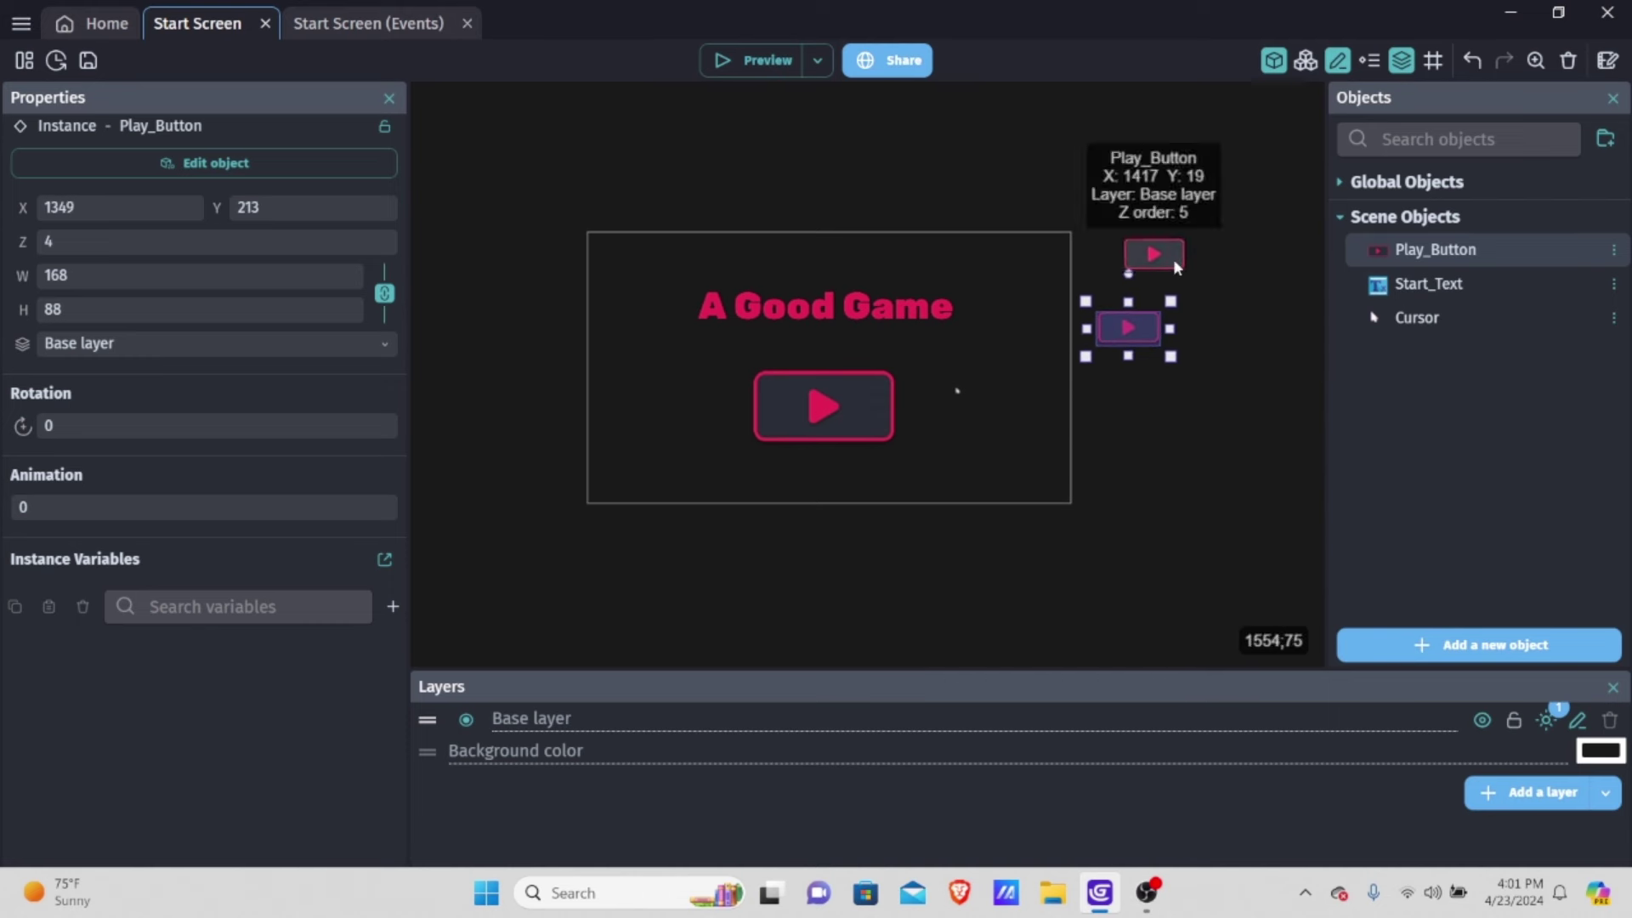
left_click(1247, 278)
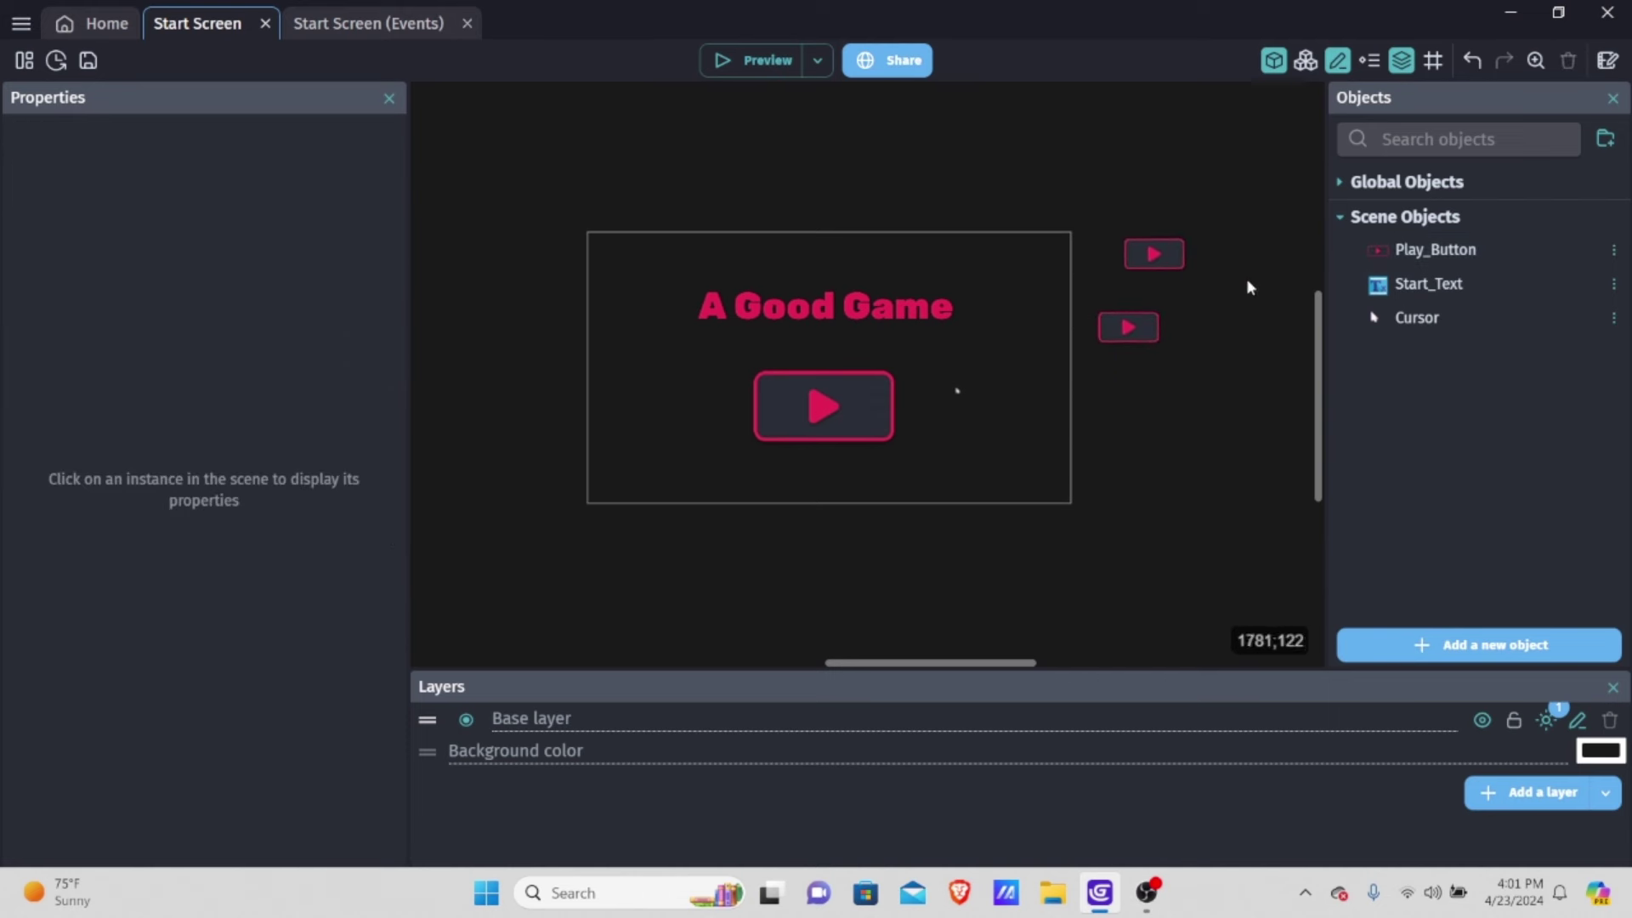
Compare the width and height of the extra Play_Button instances with those of the enlarged one
left_click(1154, 258)
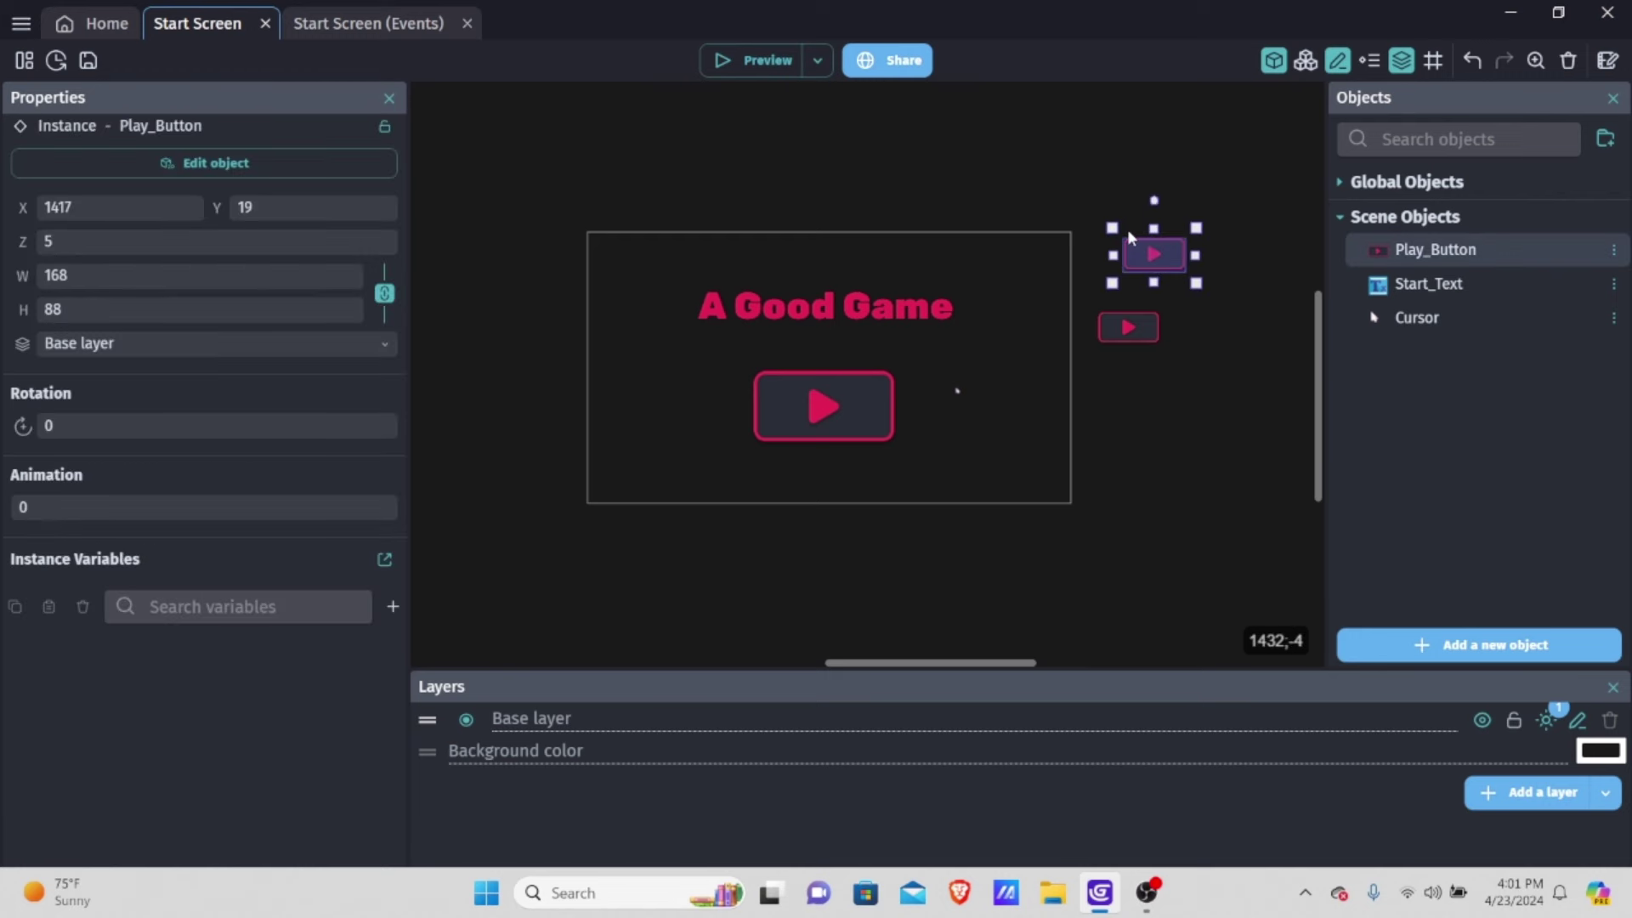
left_click(824, 383)
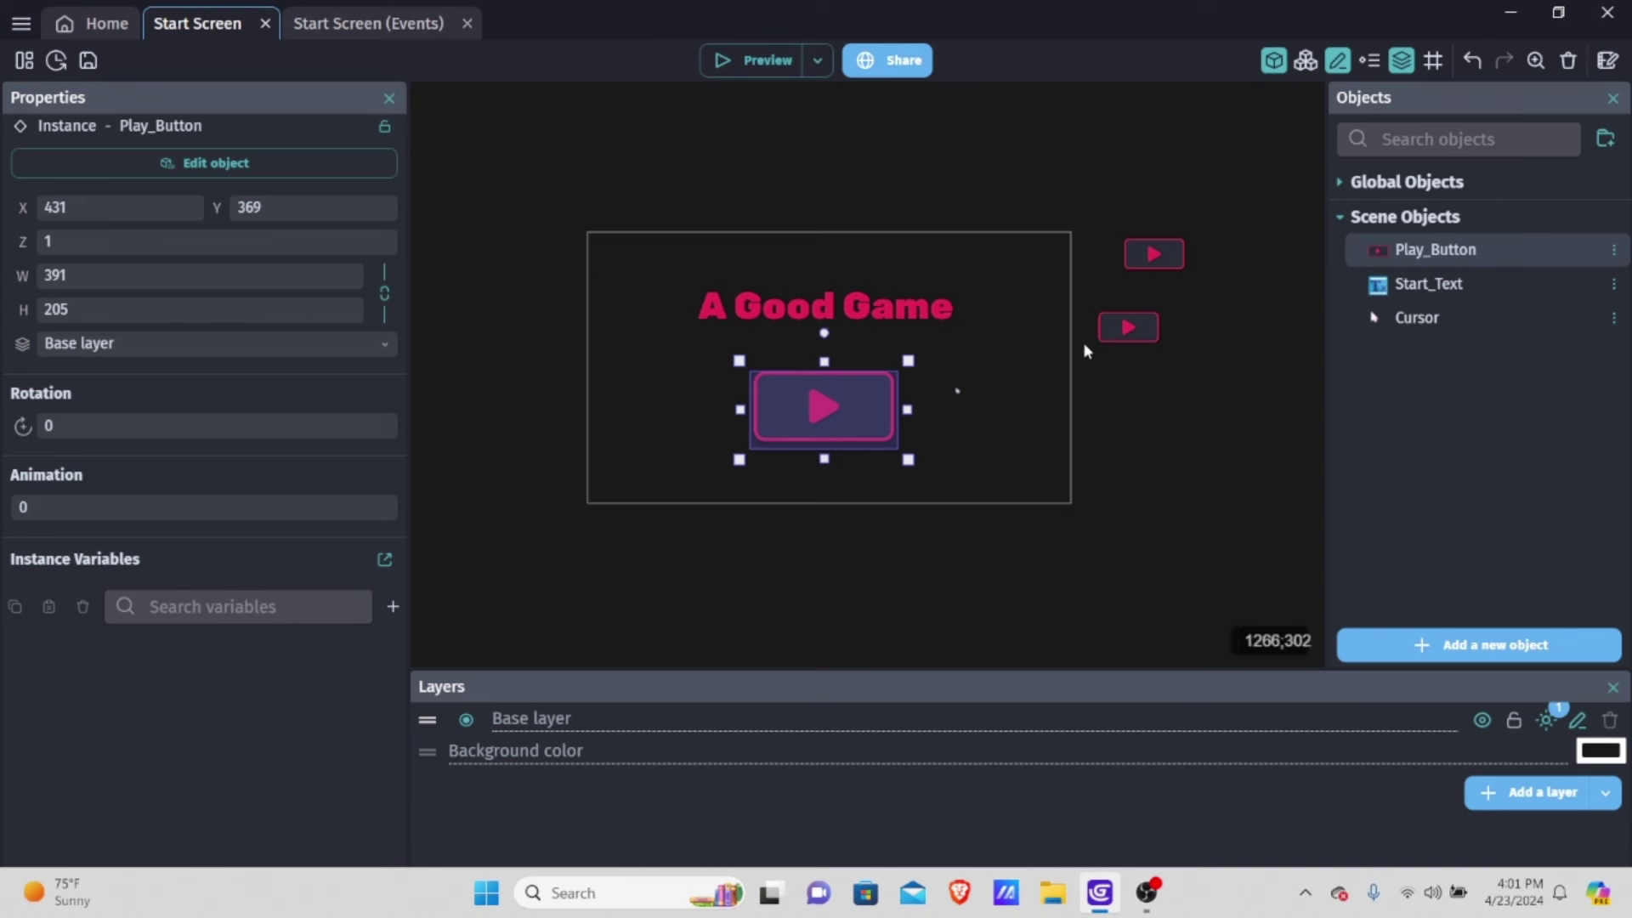
left_click(1130, 330)
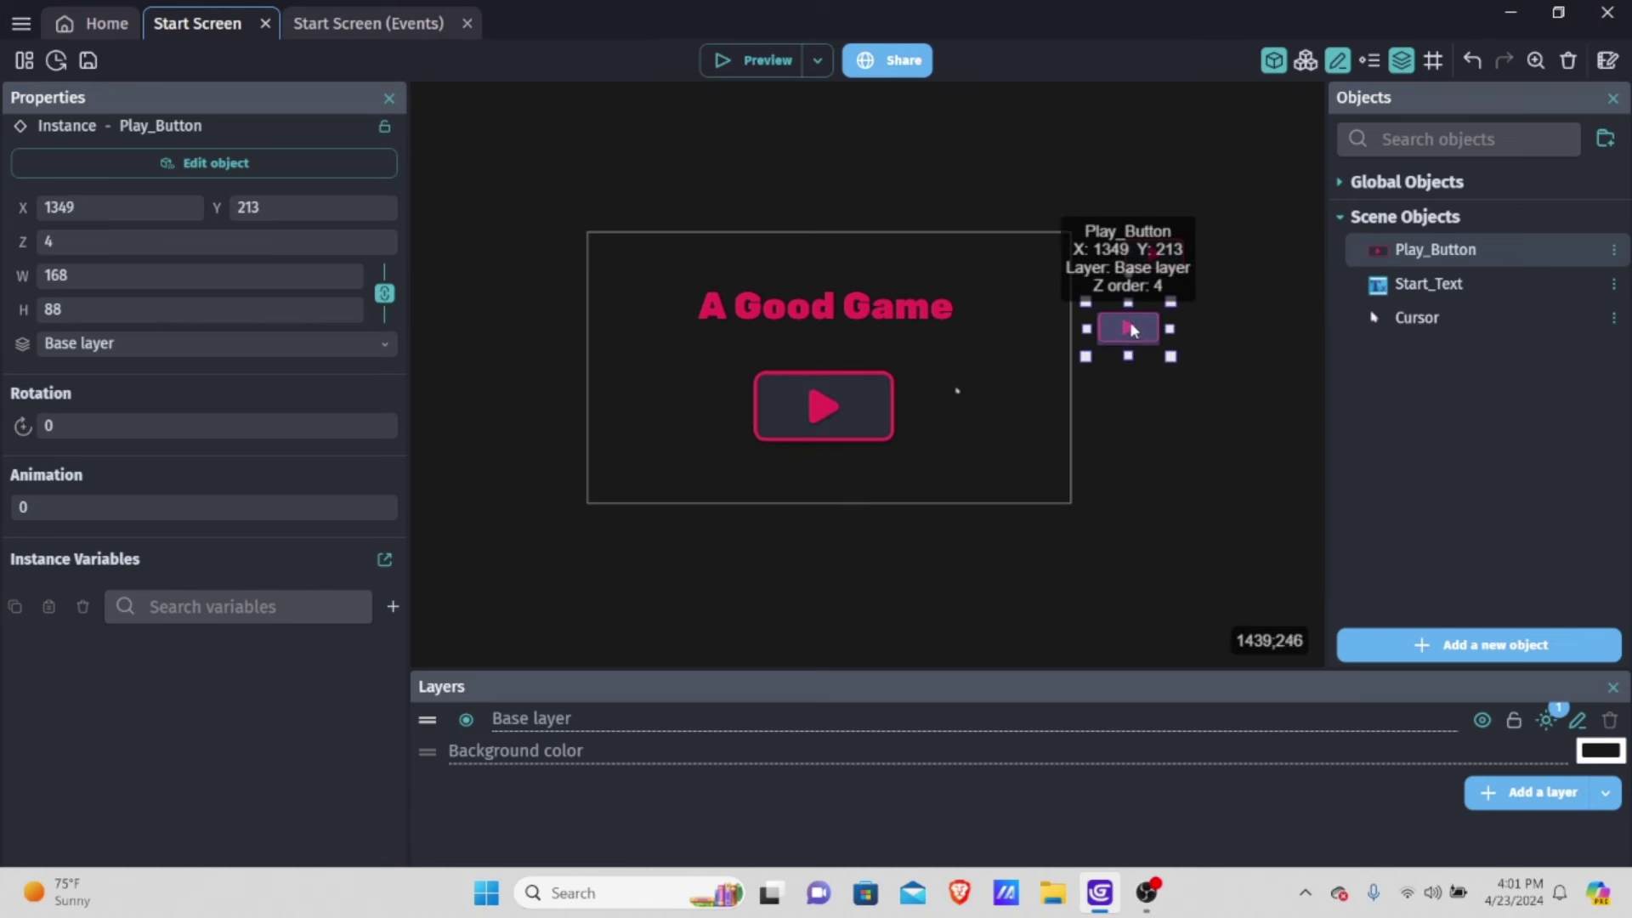
left_click_drag(1130, 330, 1142, 223, "ctrl")
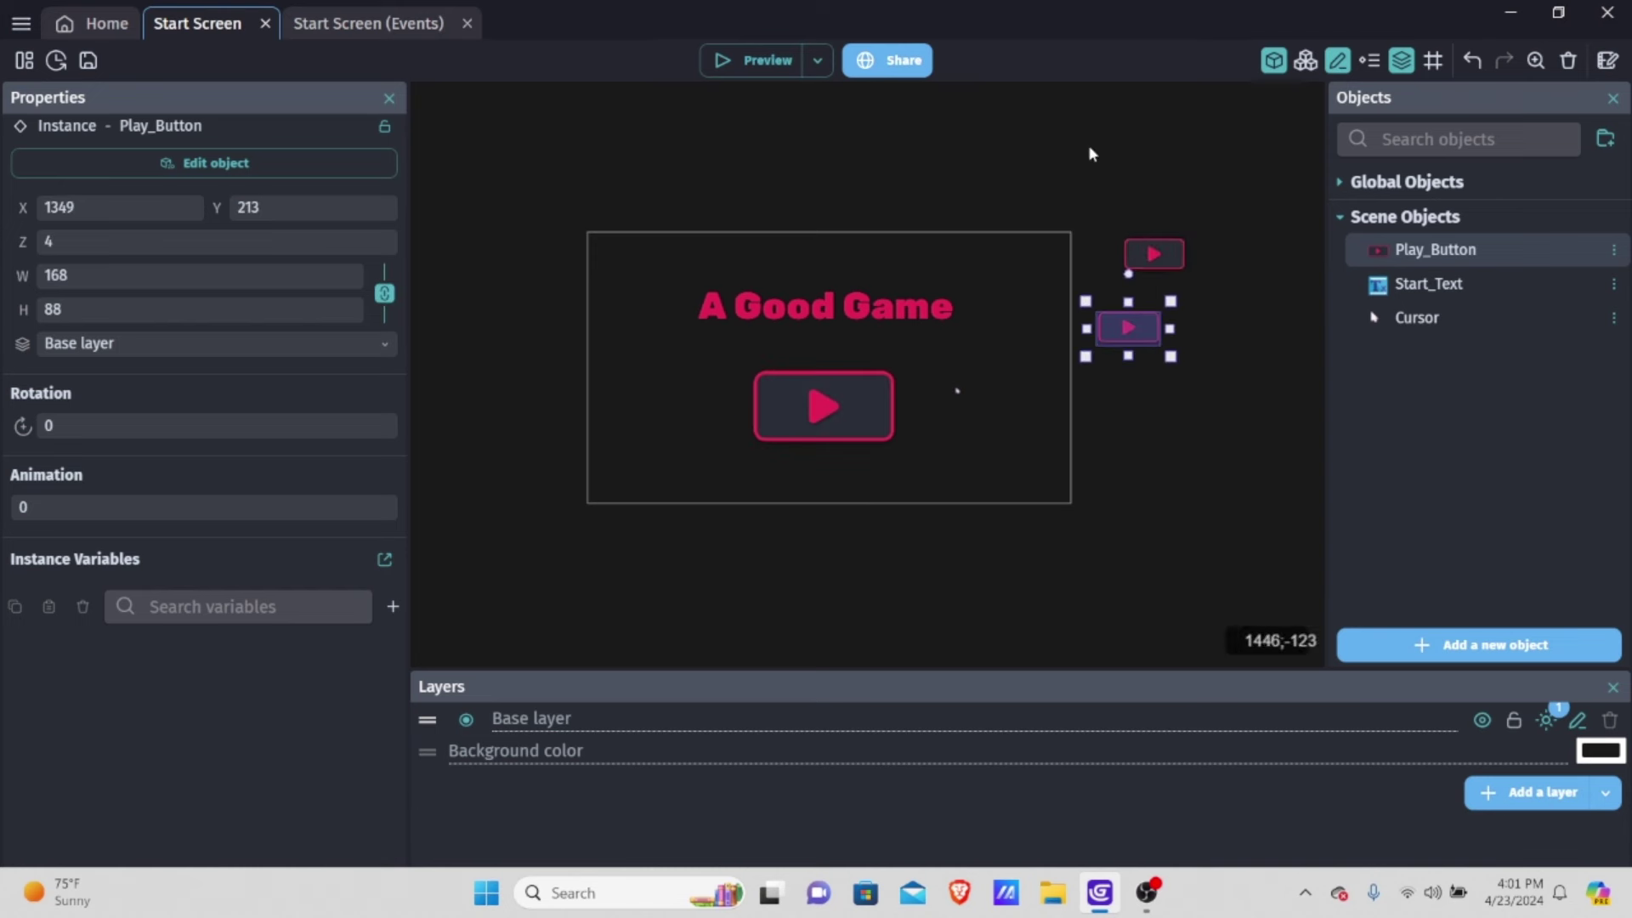
scroll(1139, 327, "up", 1, "ctrl")
scroll(1136, 330, "up", 2, "ctrl")
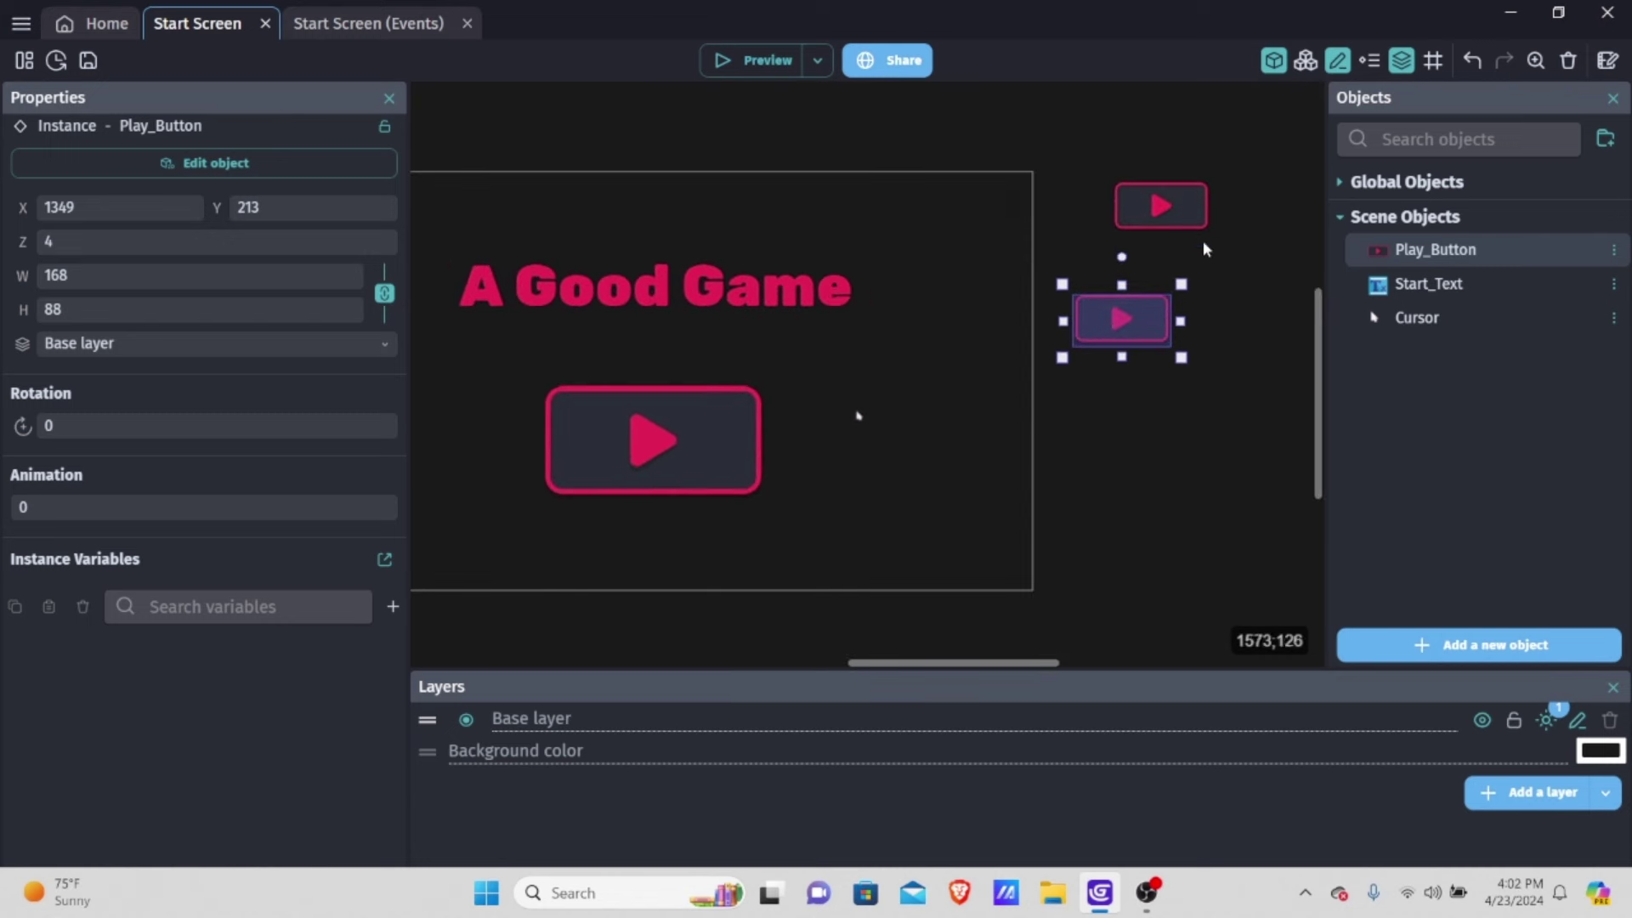
Delete both extra Play_Button instances outside the scene frame
left_click(1161, 209)
key("Delete")
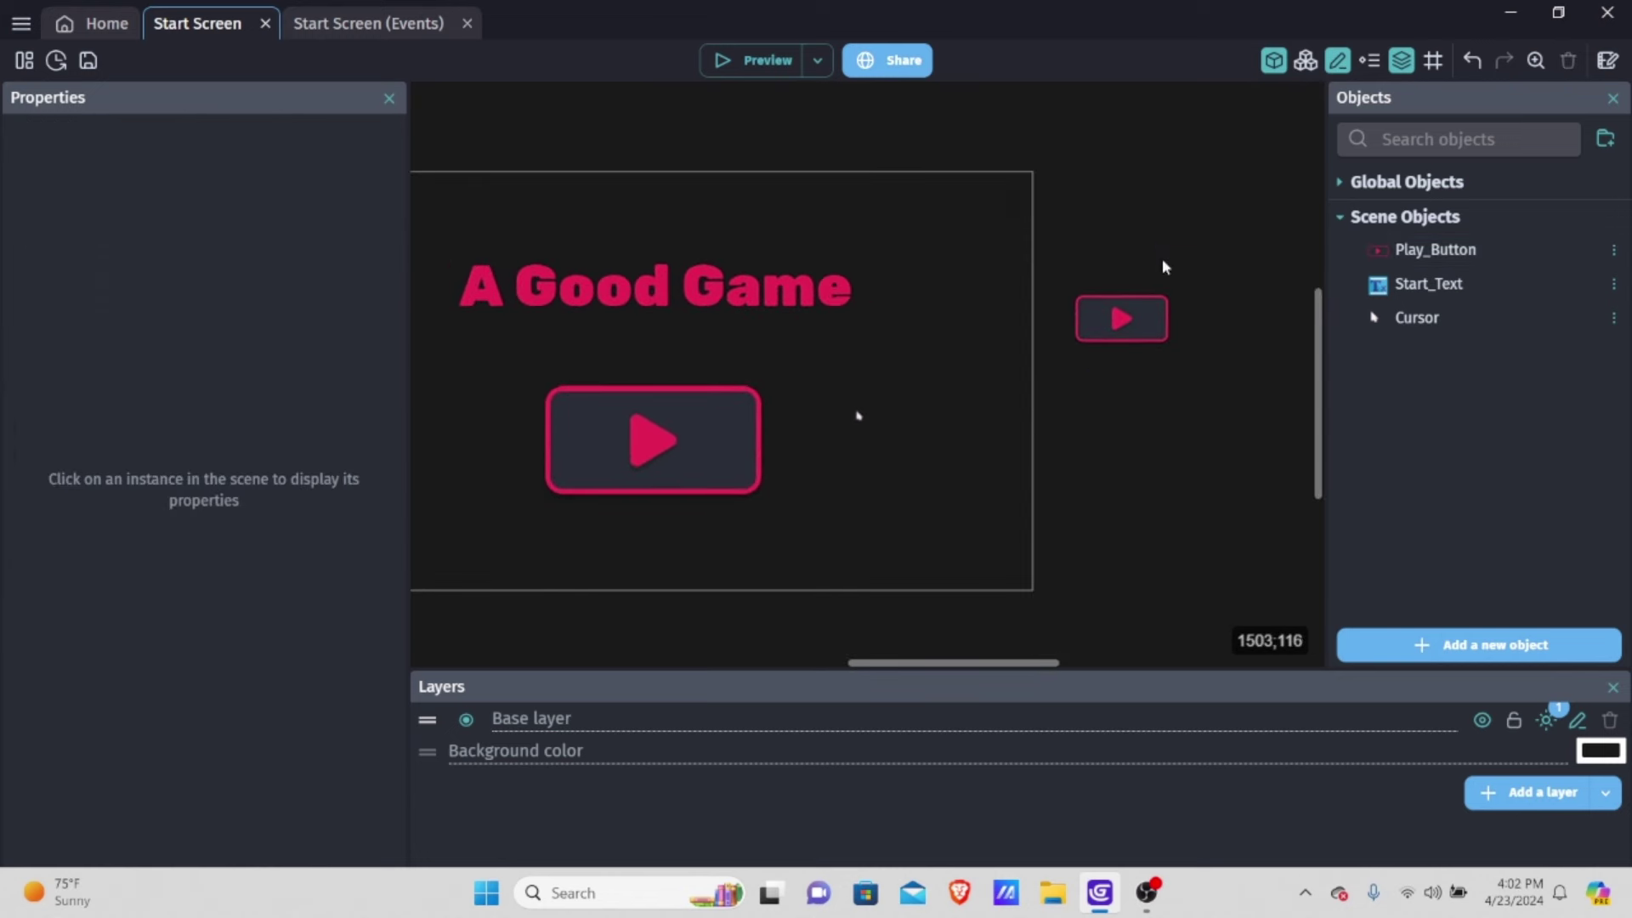
left_click(1133, 325)
left_click(979, 303)
left_click(1106, 323)
key("Delete")
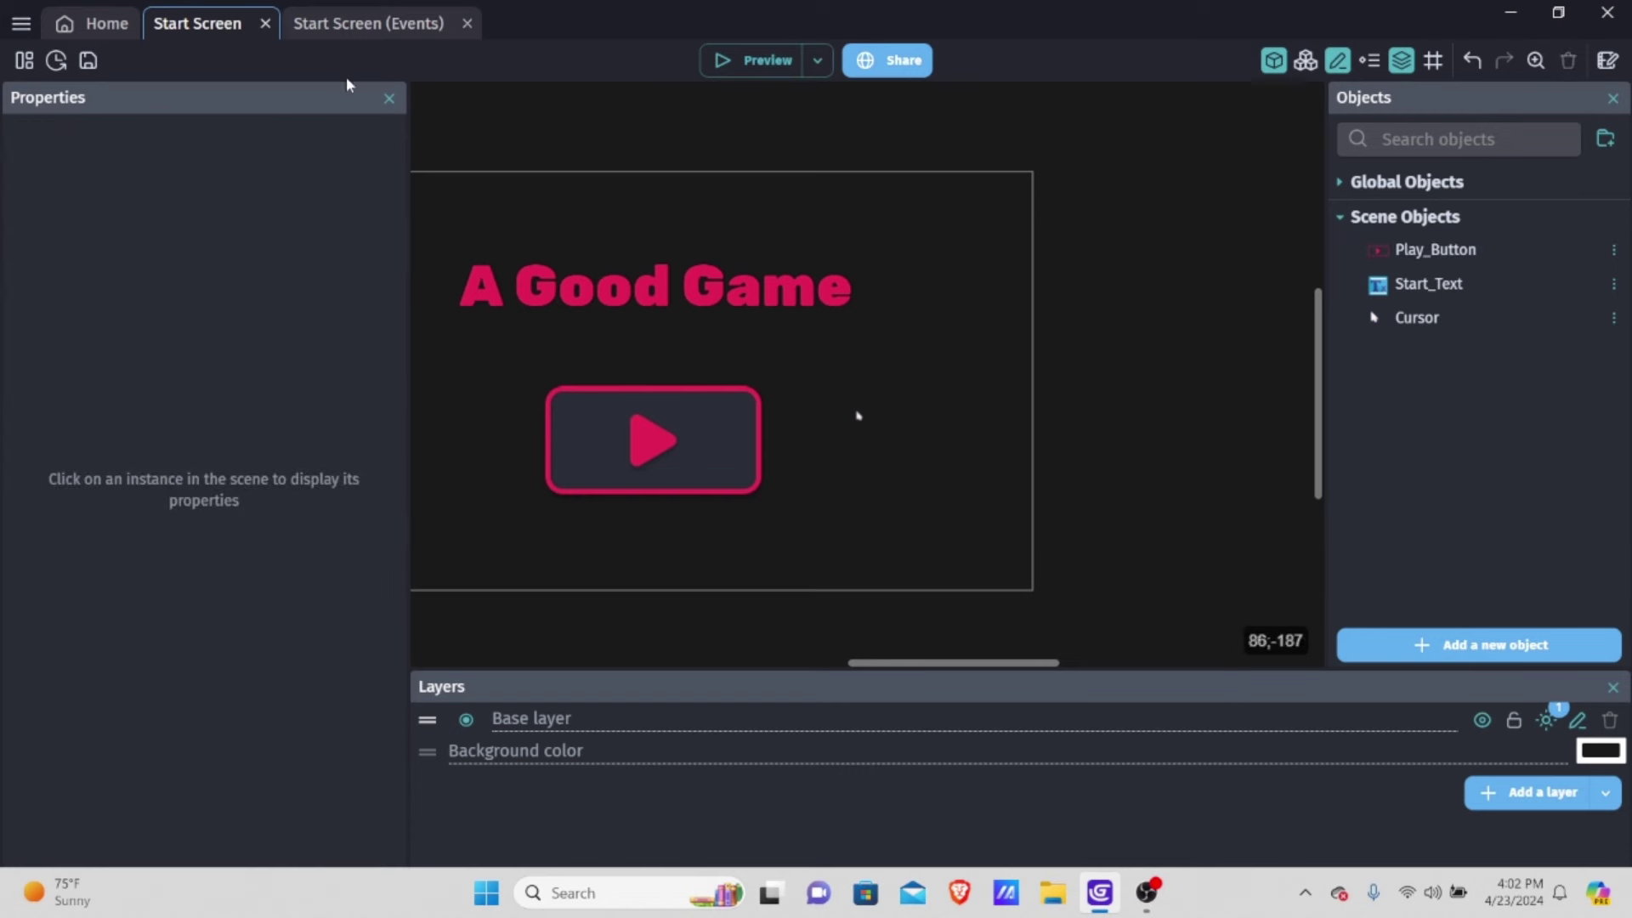
Set the Play_Button scale tween in the events sheet to bounce easing over 0.3 seconds, scaling from the object's center
left_click(362, 25)
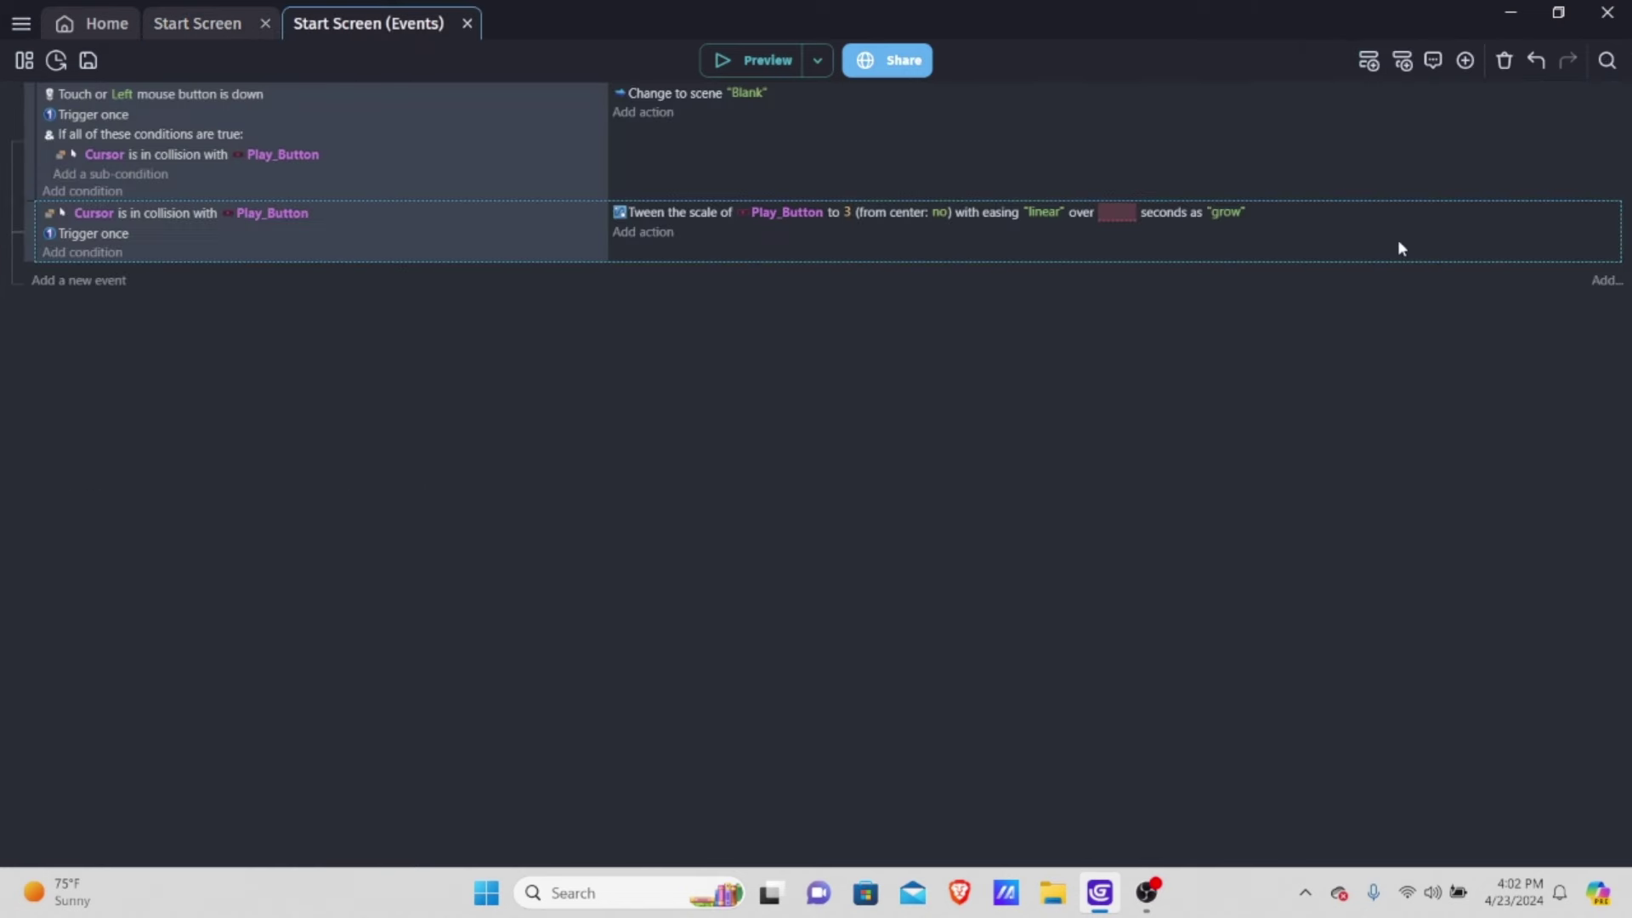
double_click(1331, 214)
left_click(1202, 343)
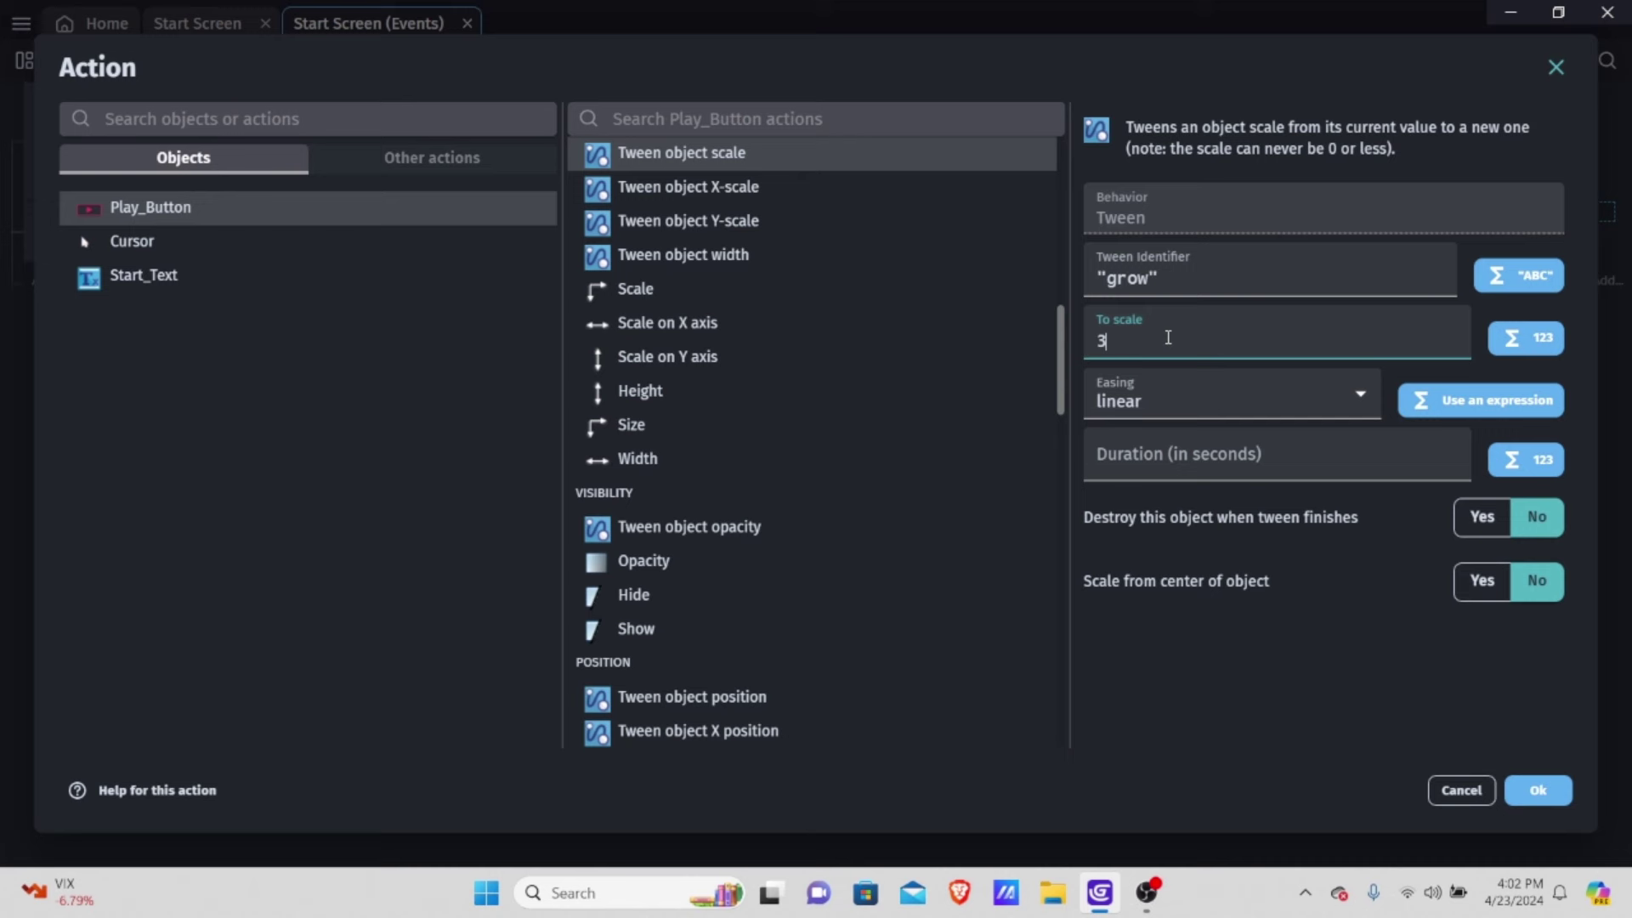
left_click(1192, 394)
scroll(1267, 478, "down", 3)
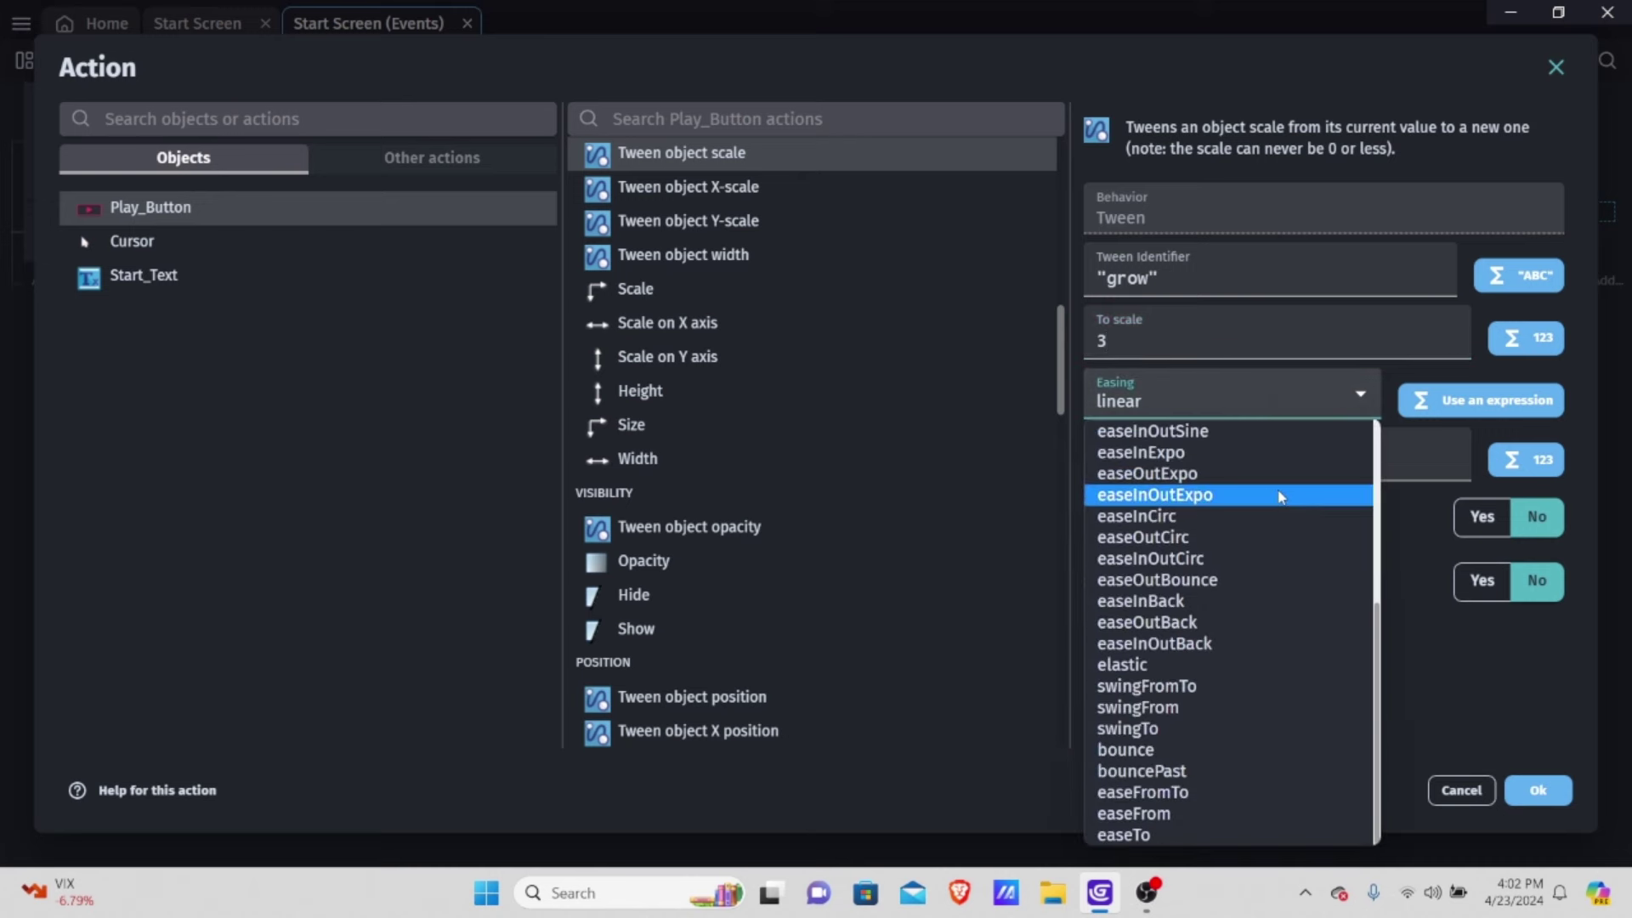
left_click(1201, 751)
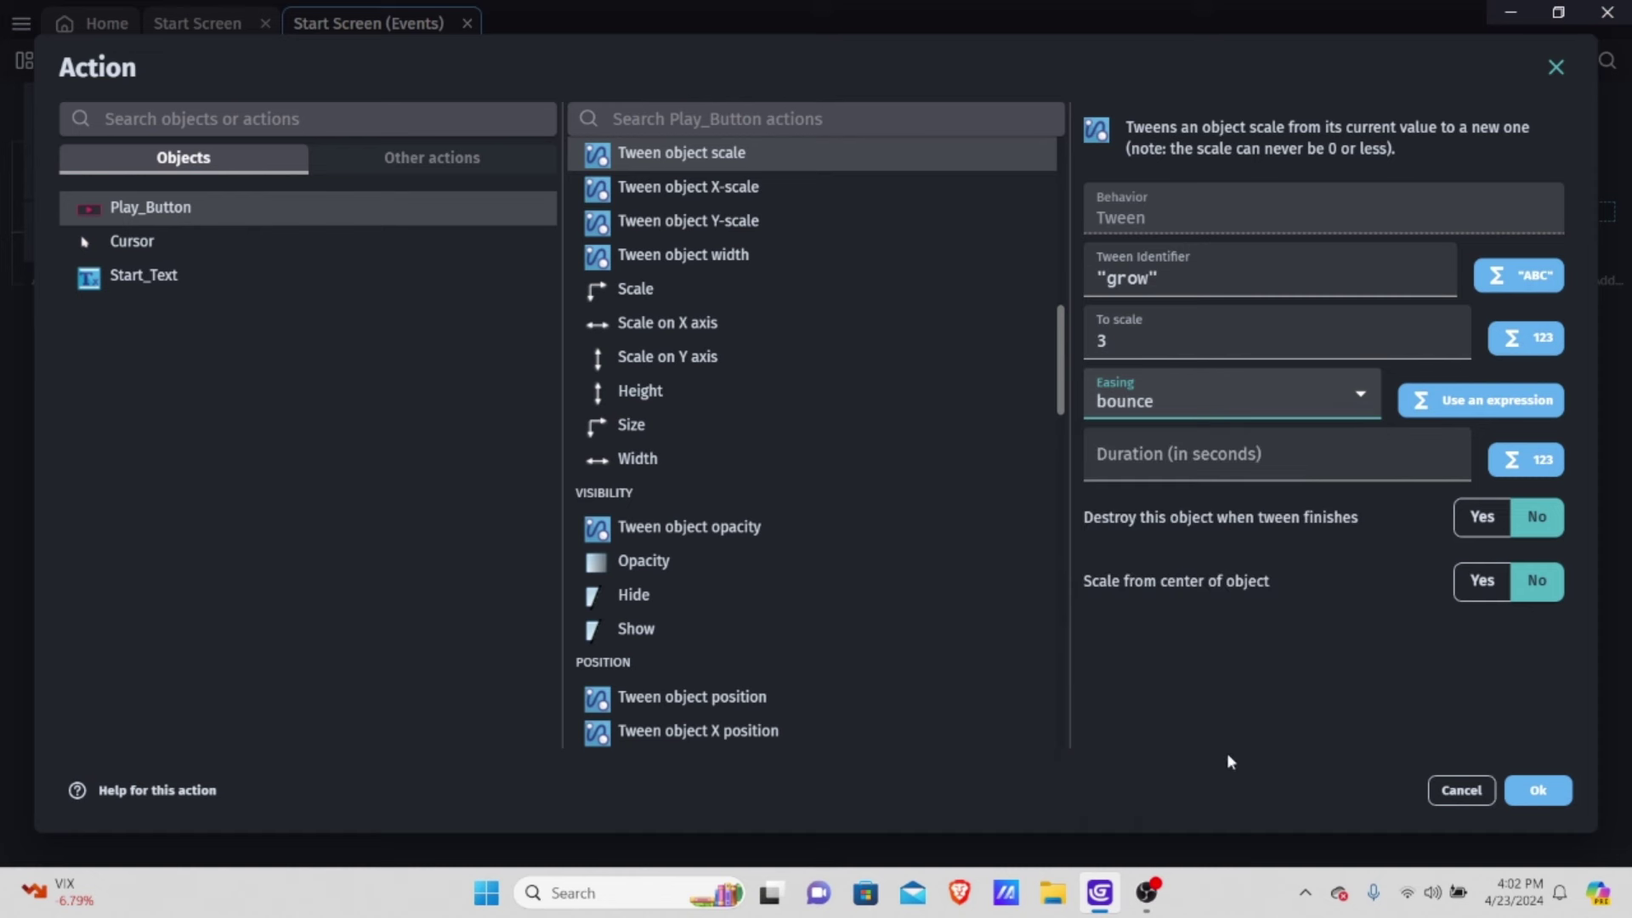
left_click(1225, 452)
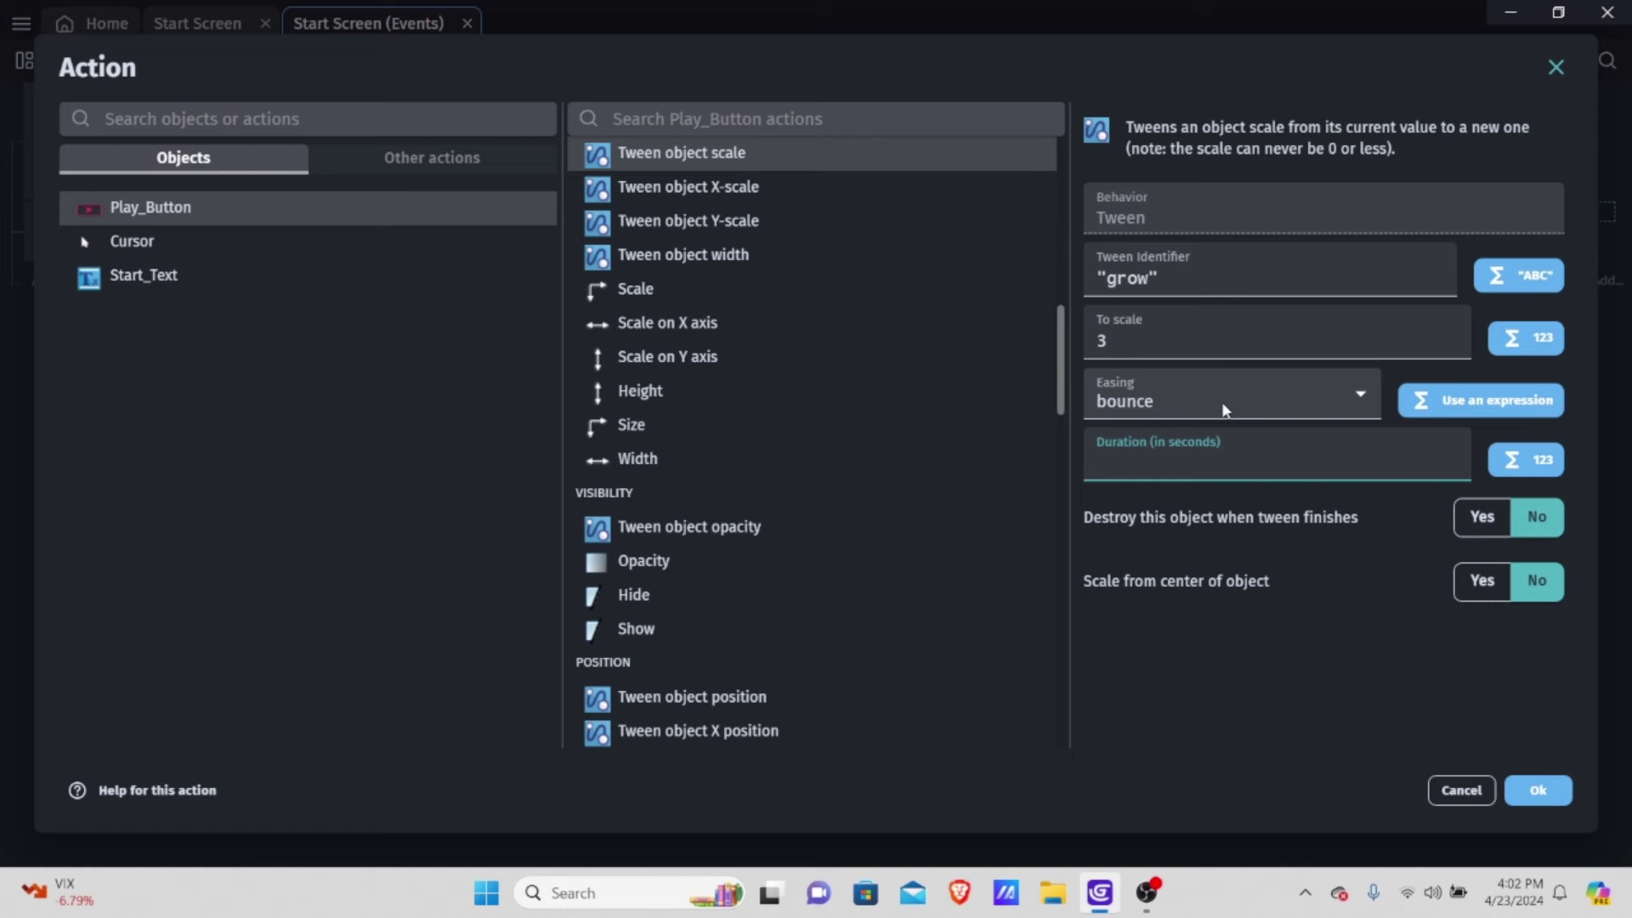
type("0.3")
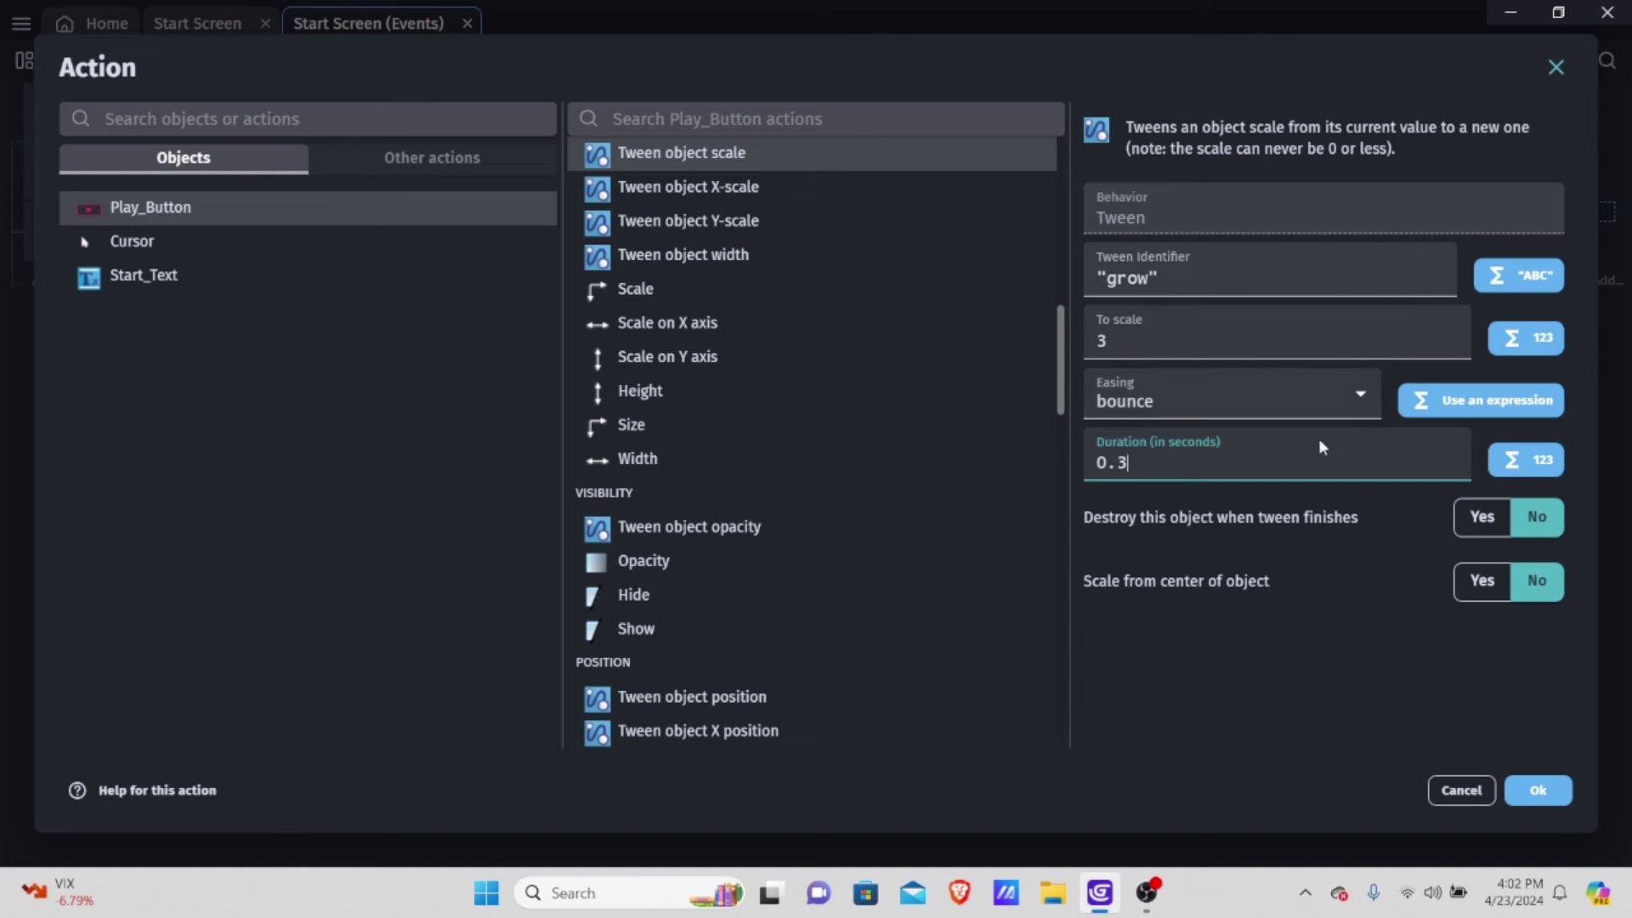
left_click(1485, 590)
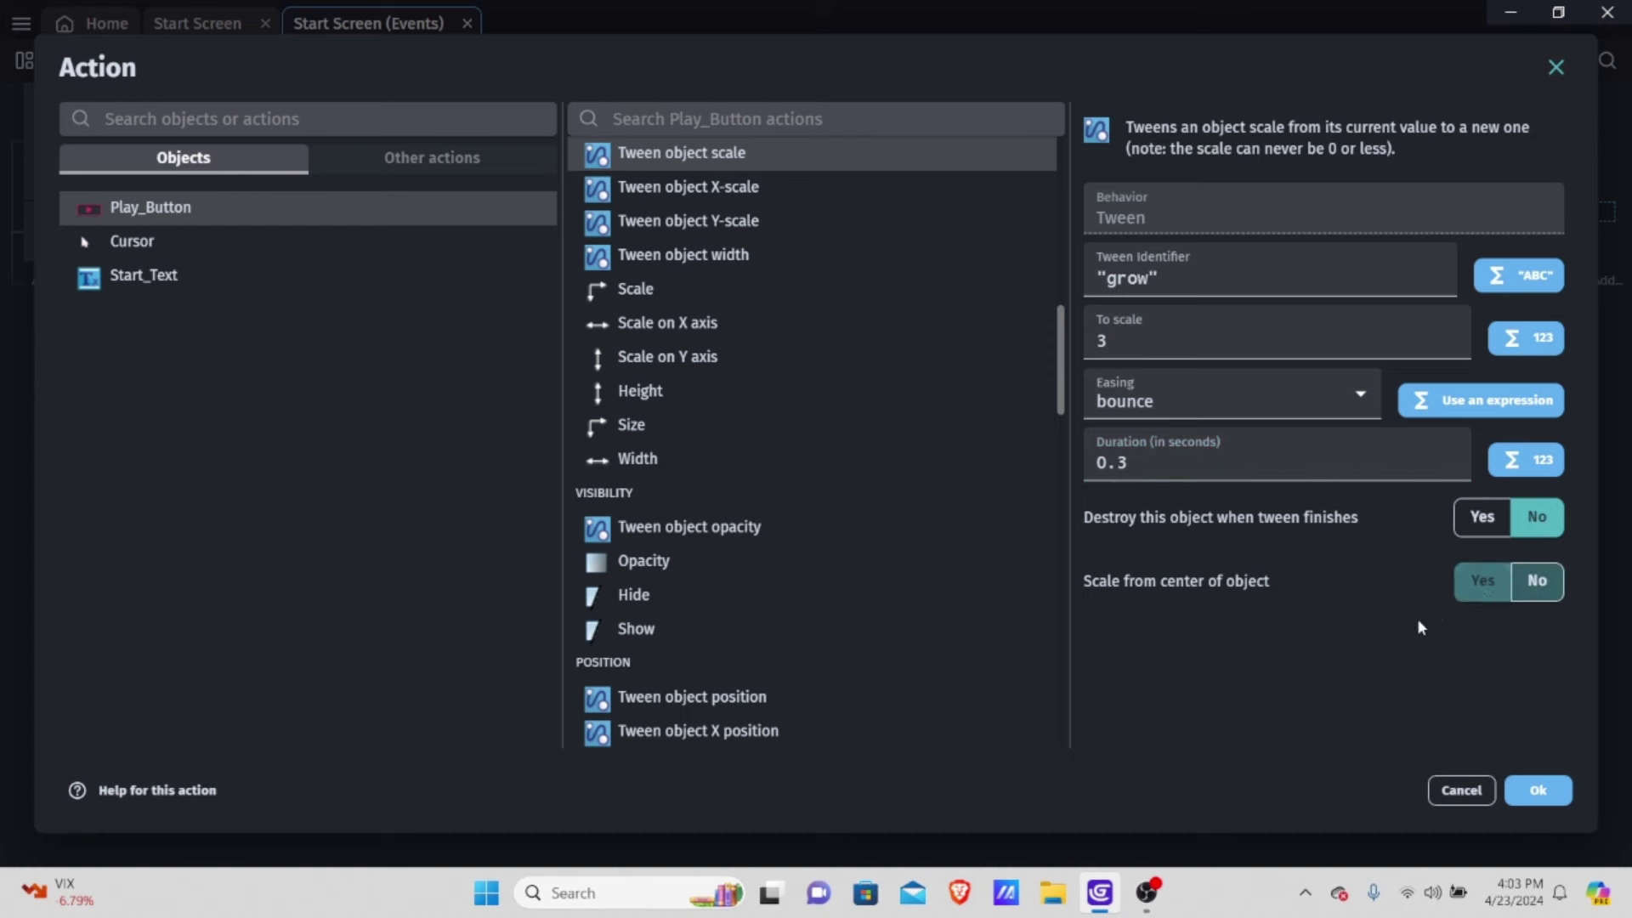
left_click(1540, 793)
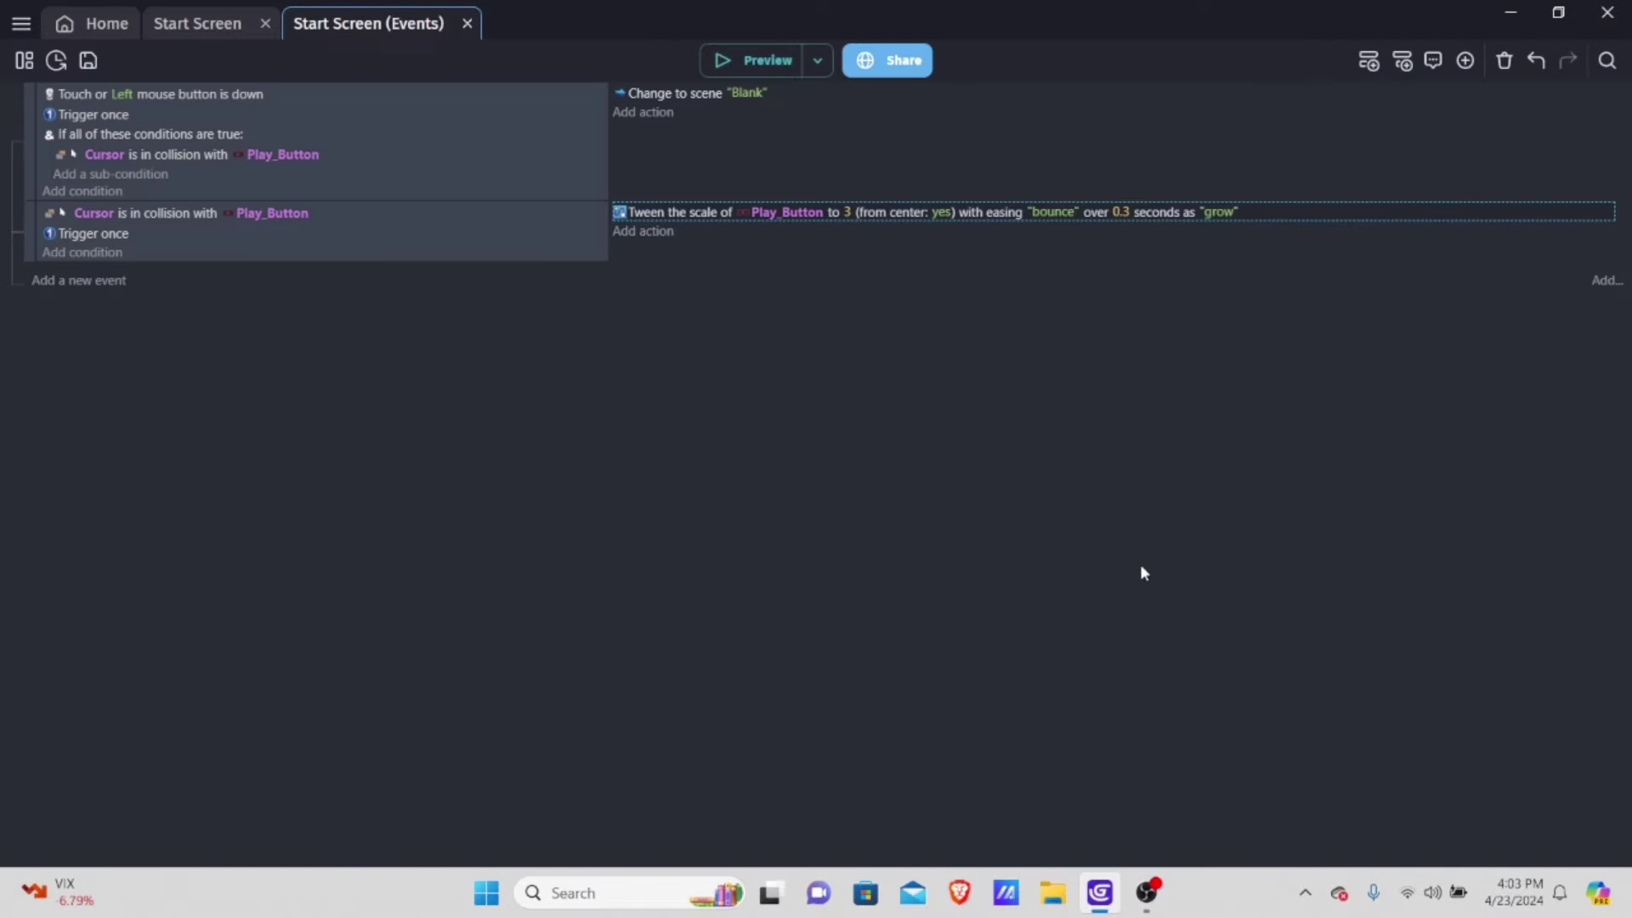
Preview the game twice to test the play button's grow tween, closing each preview
left_click(736, 54)
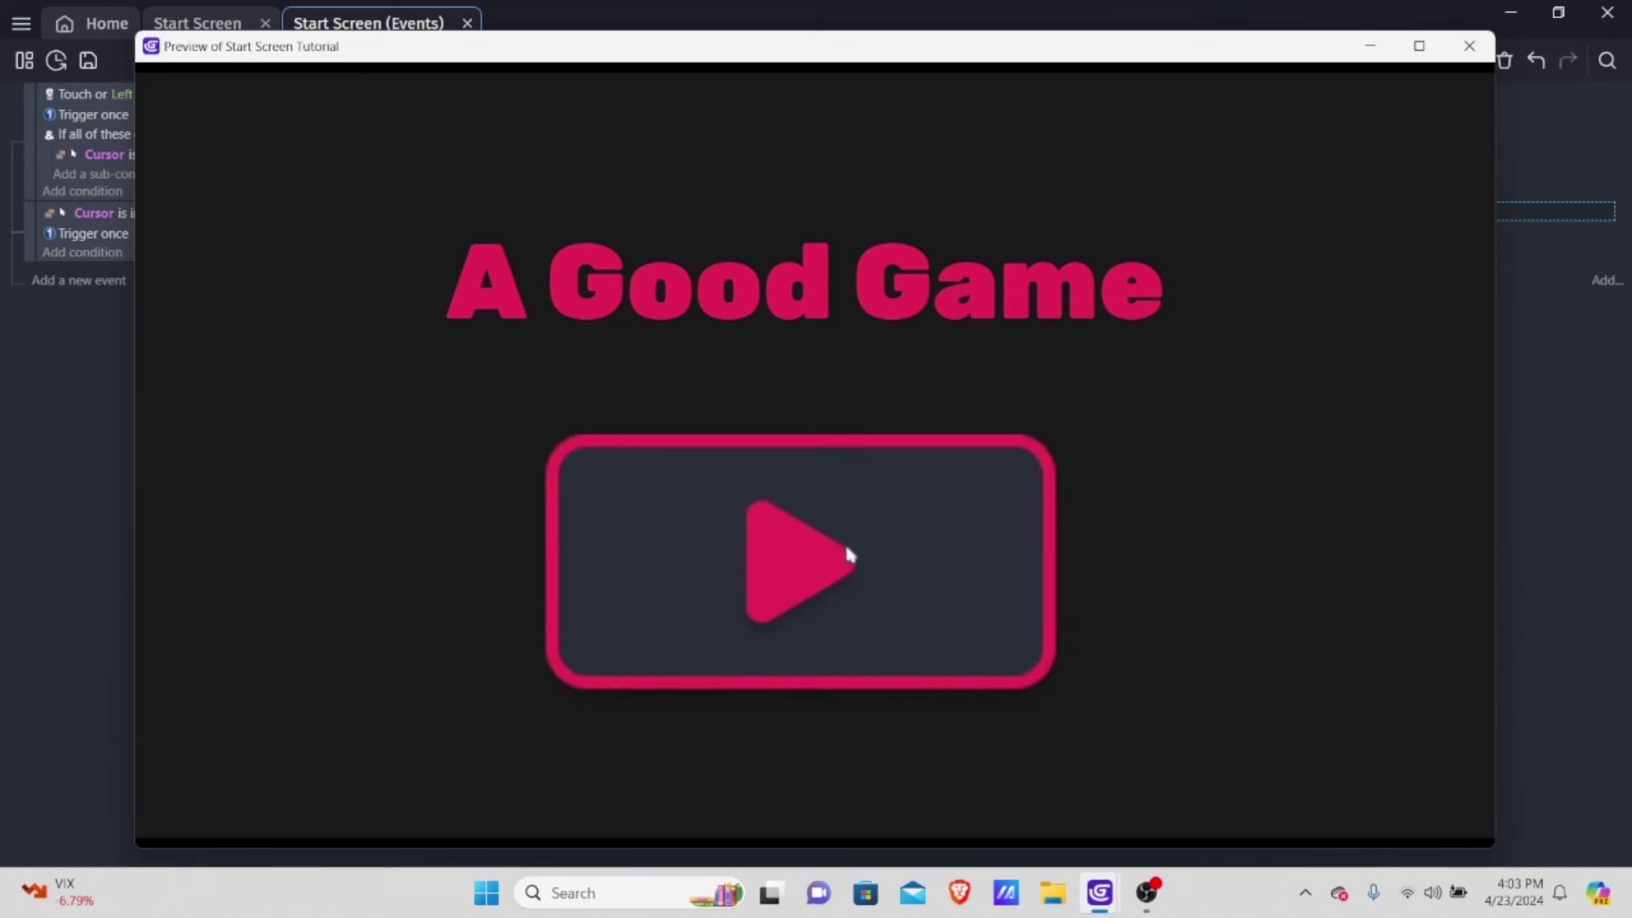
left_click(1470, 46)
left_click(731, 59)
left_click(1470, 46)
Add a new event with an inverted collision condition between Cursor and Play_Button
left_click(81, 287)
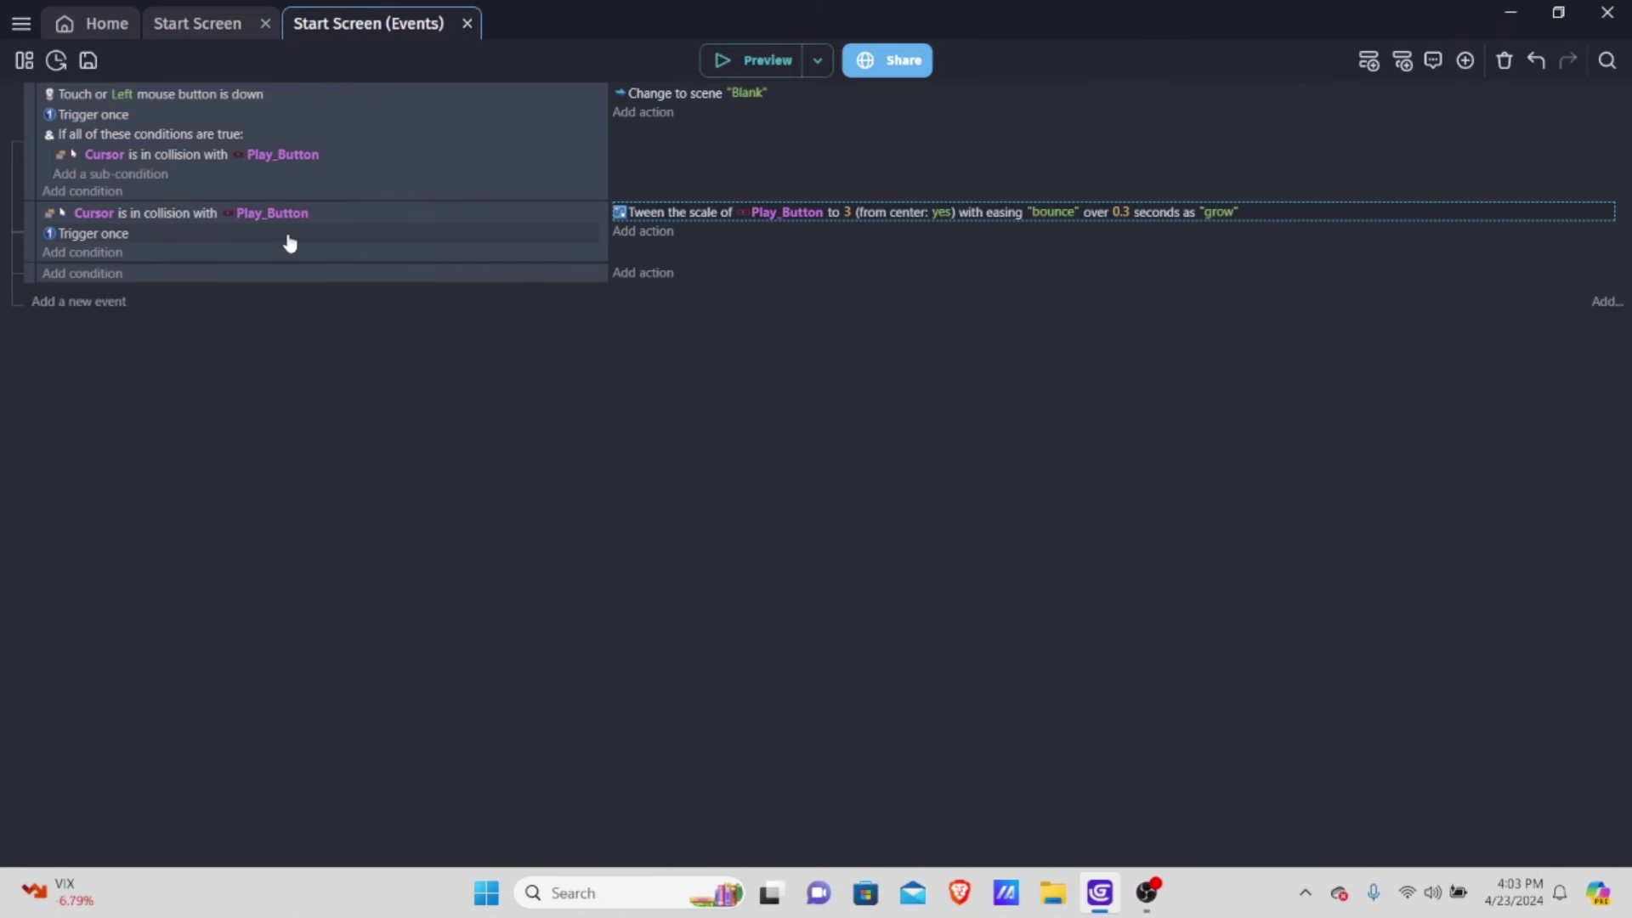
left_click(82, 273)
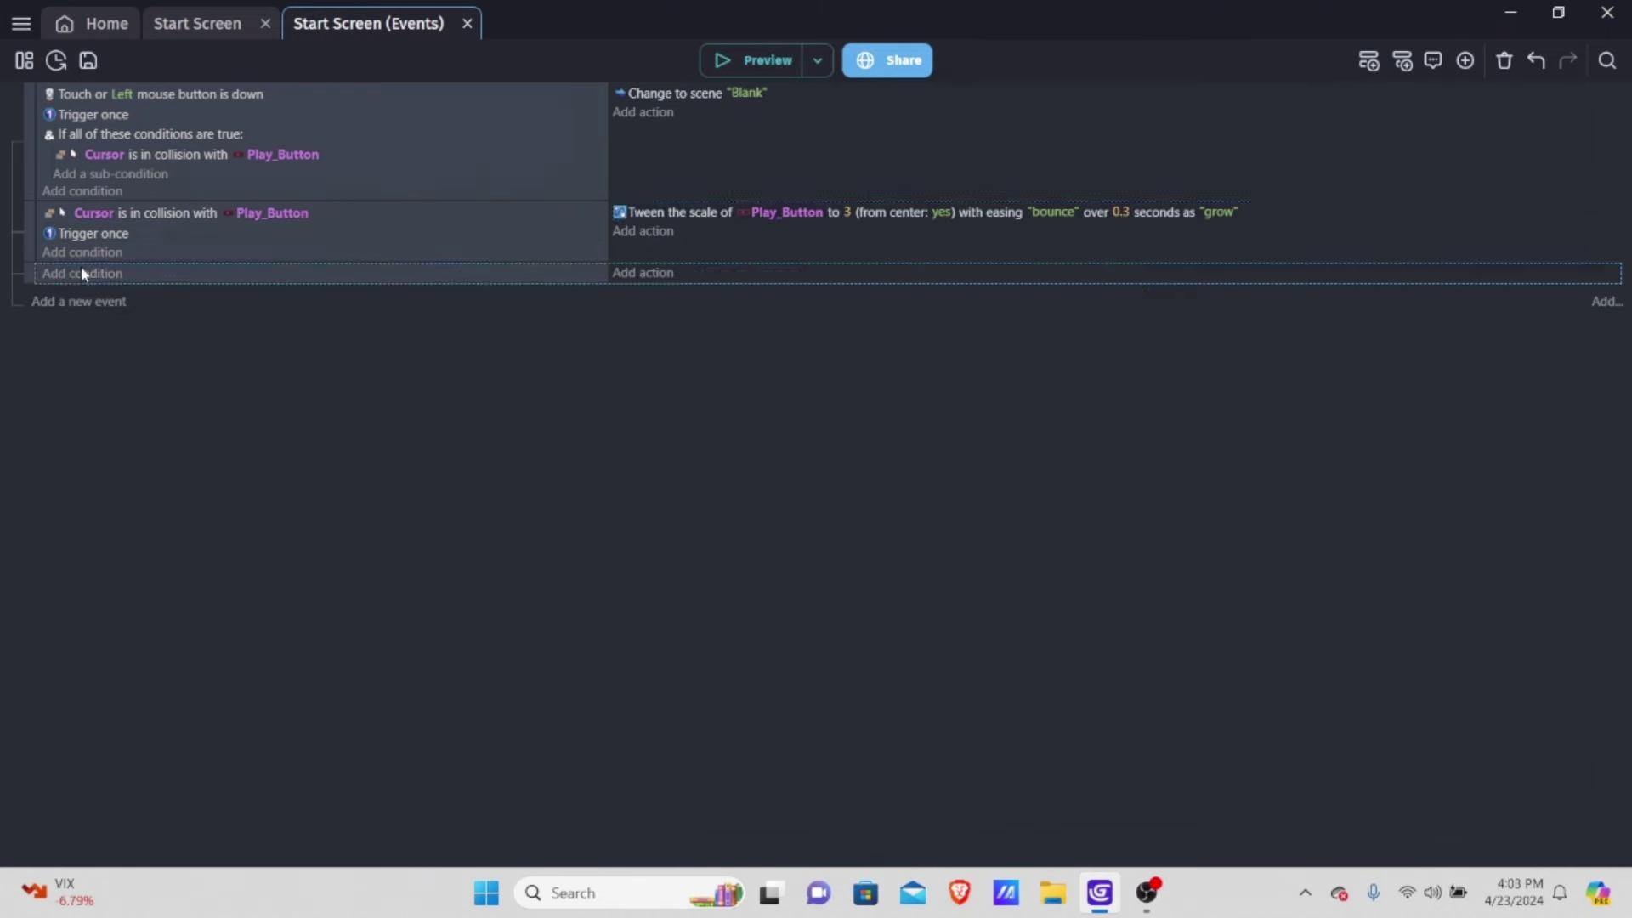
left_click(83, 273)
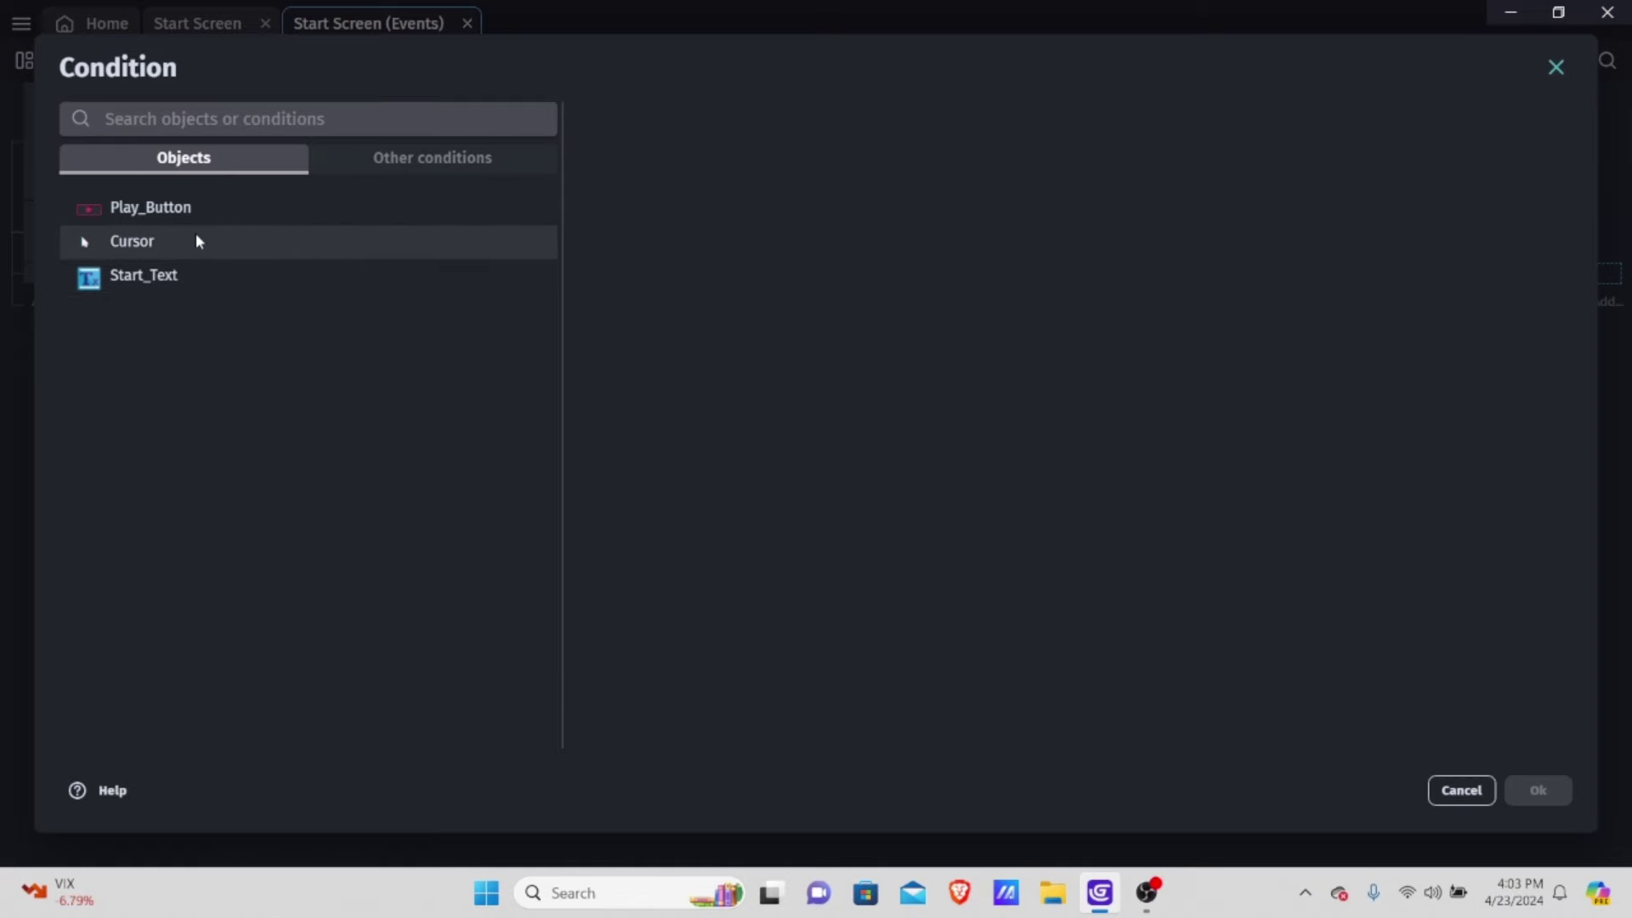
left_click(196, 239)
type("coll")
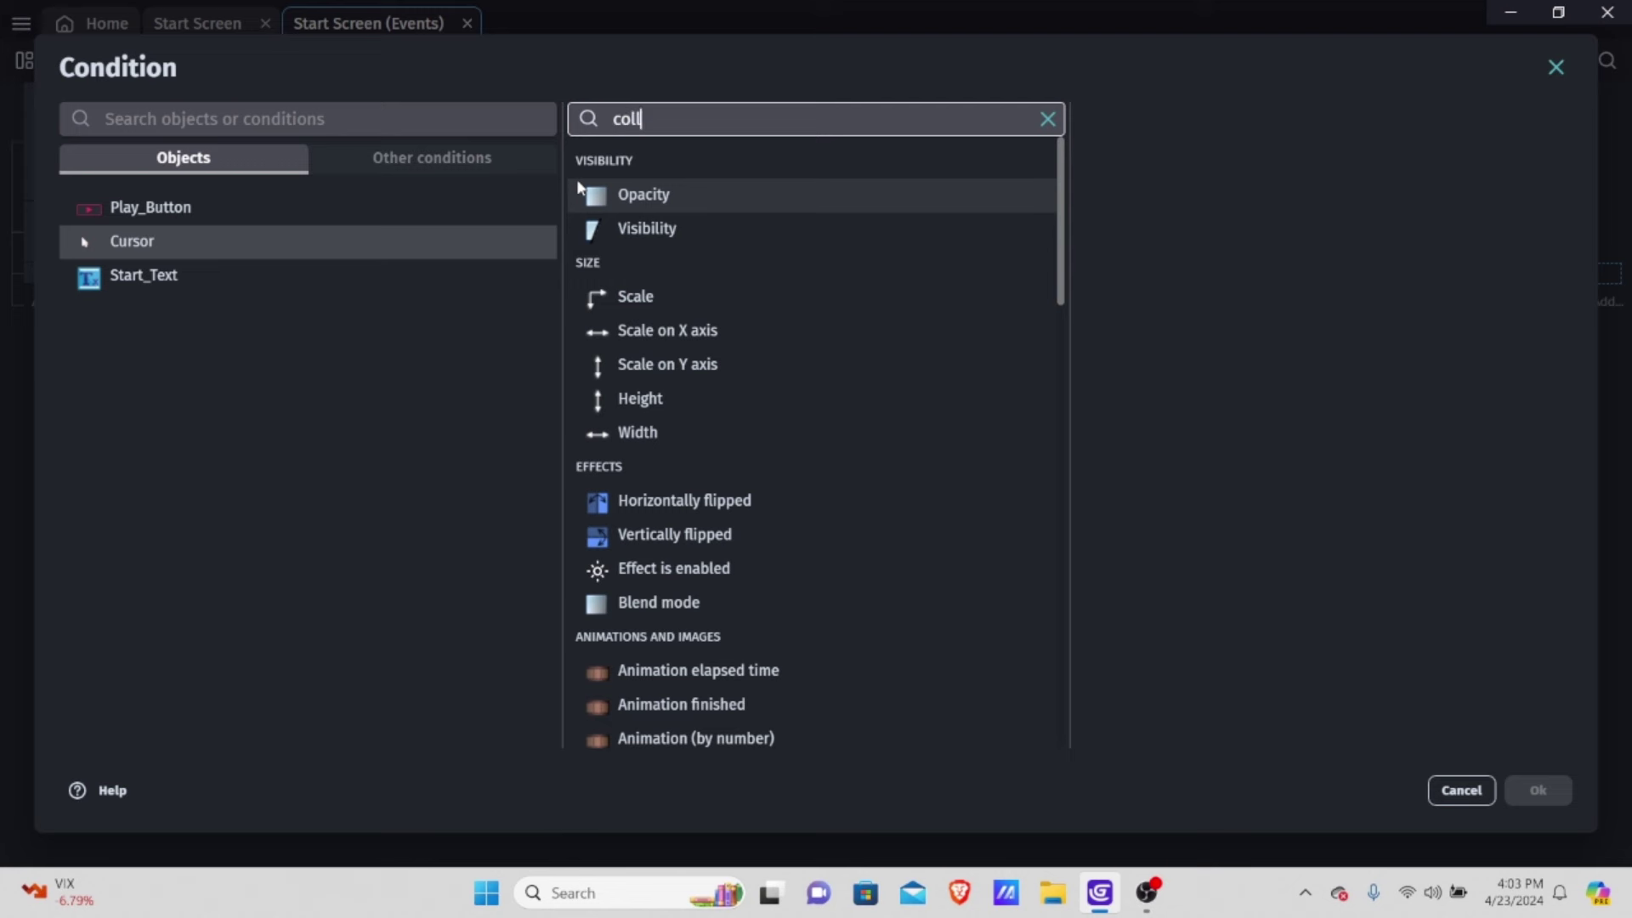
left_click(774, 161)
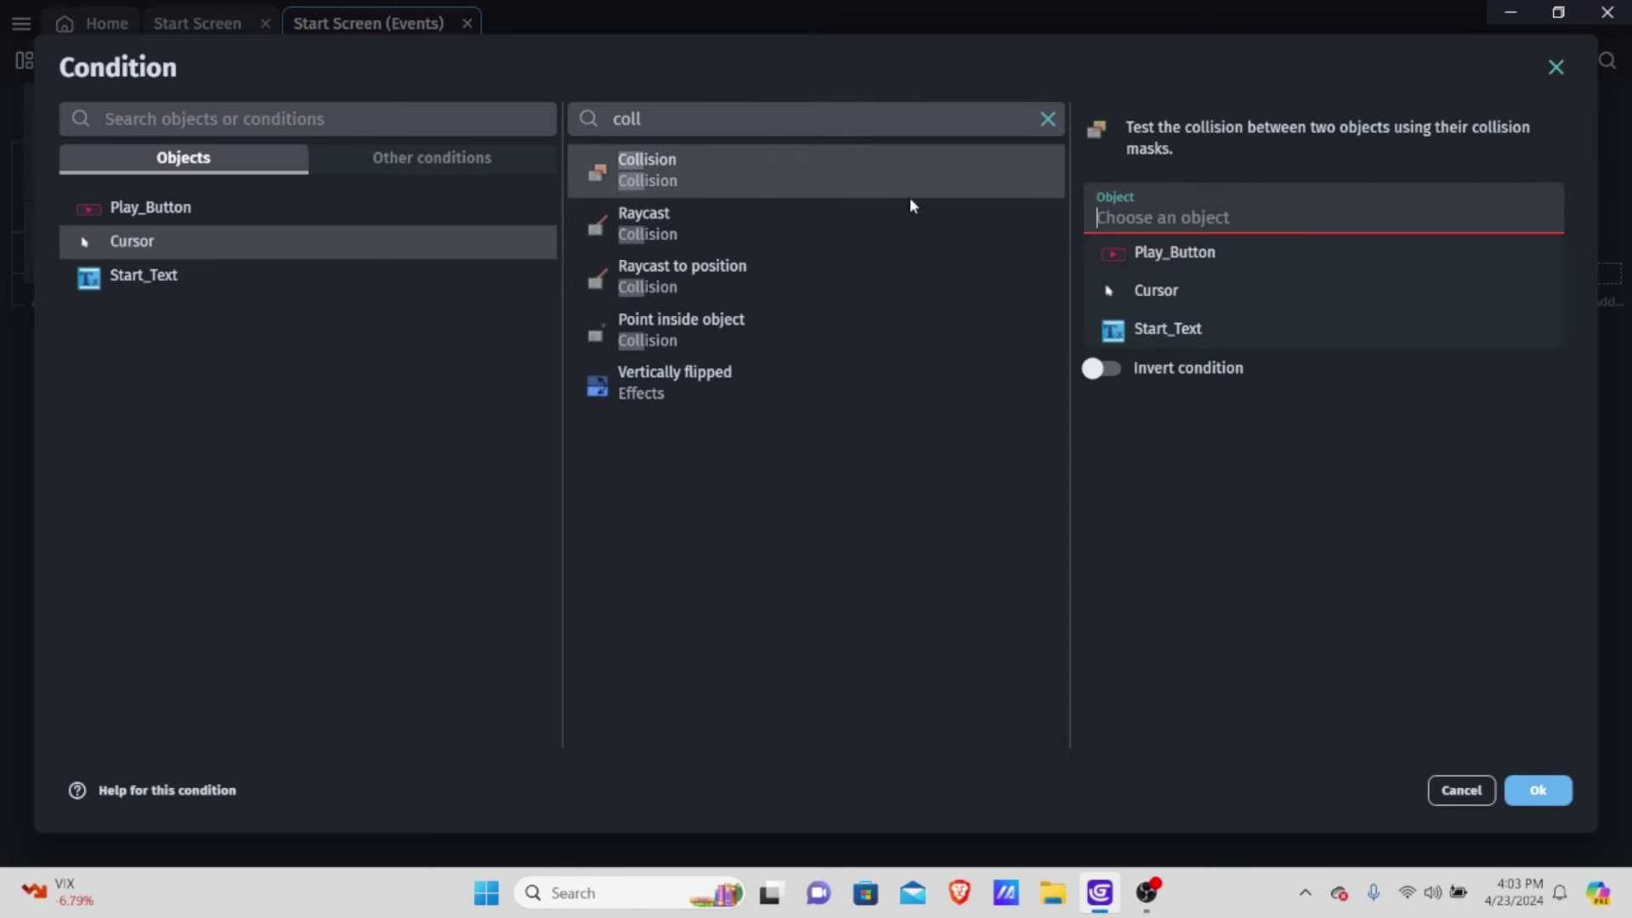
left_click(1182, 261)
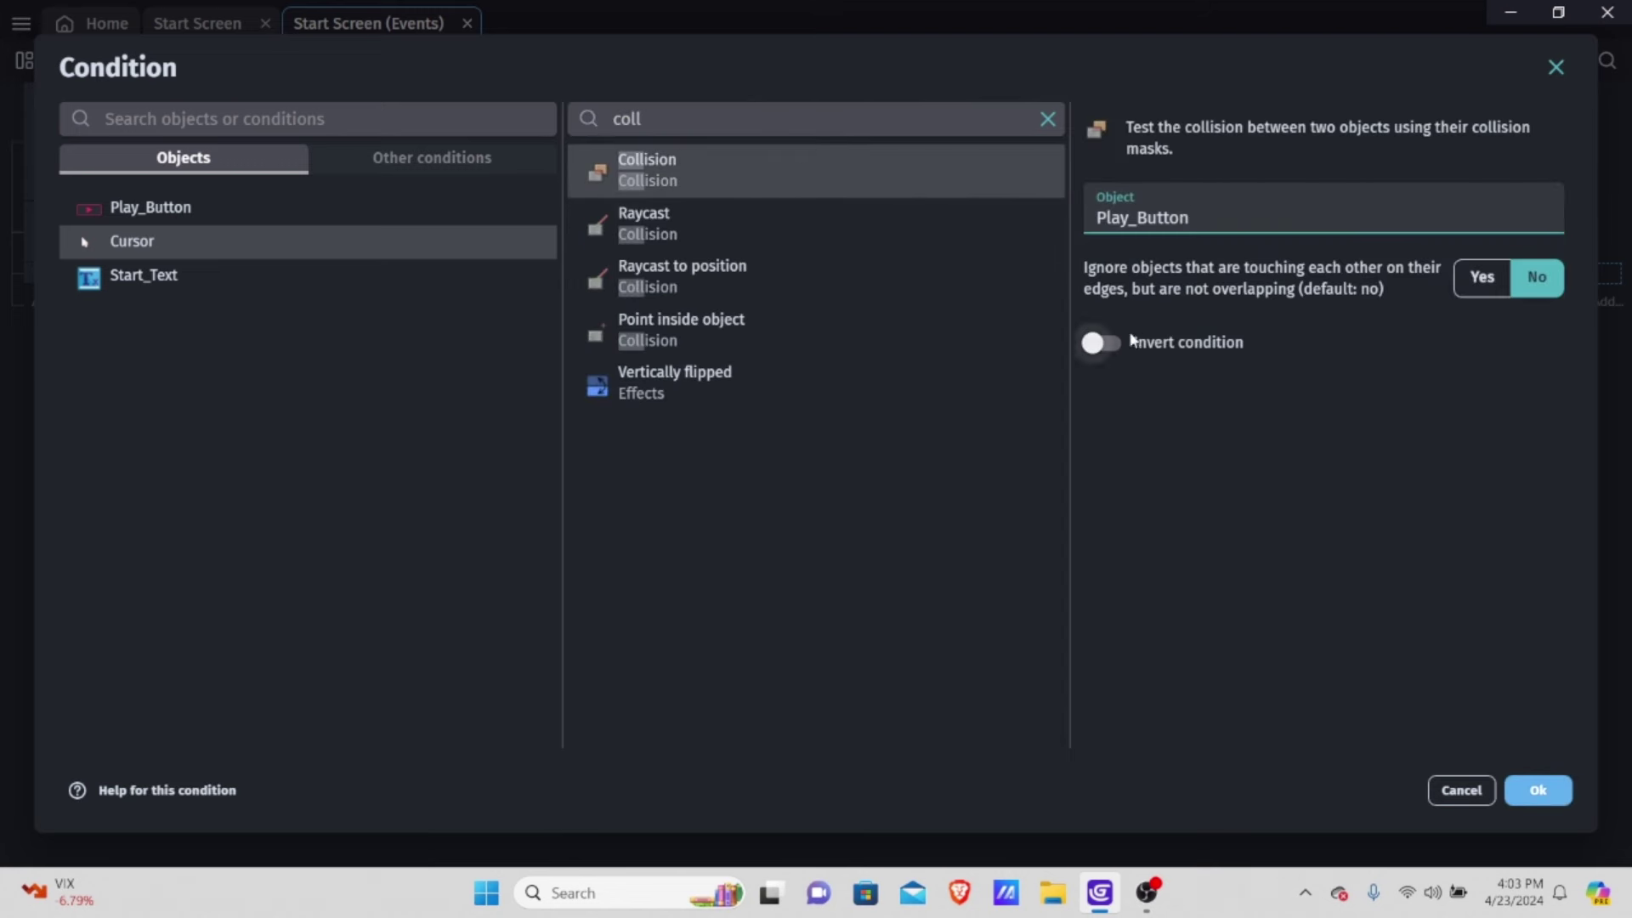
left_click(1106, 343)
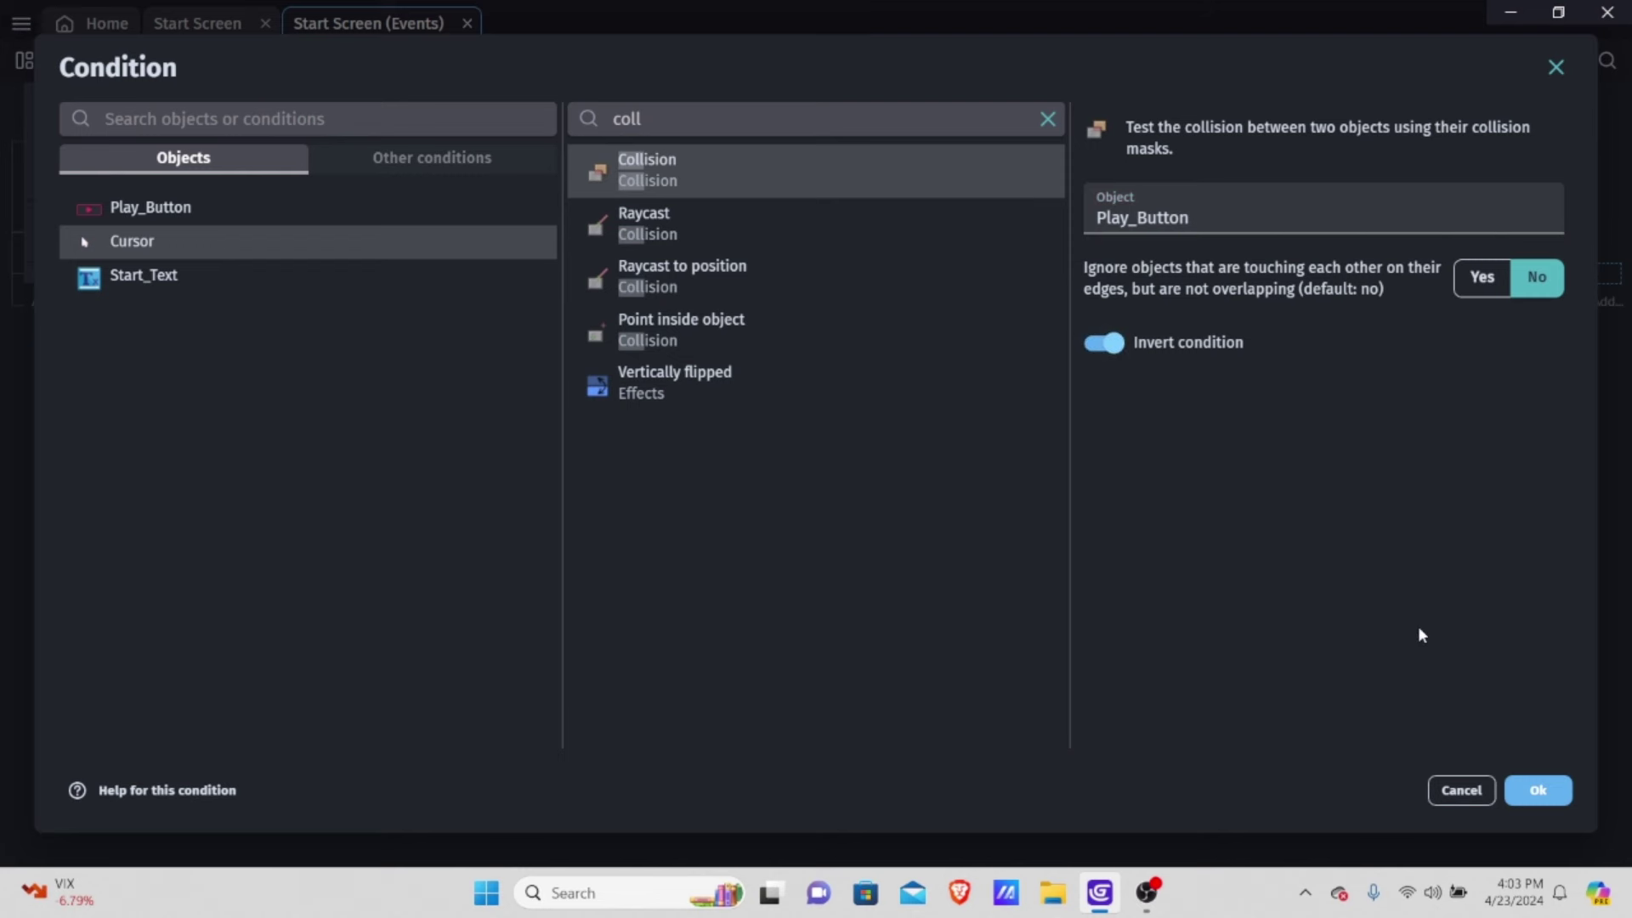
left_click(1549, 794)
Copy the Trigger once condition from the grow event into the new inverted-collision event
right_click(181, 245)
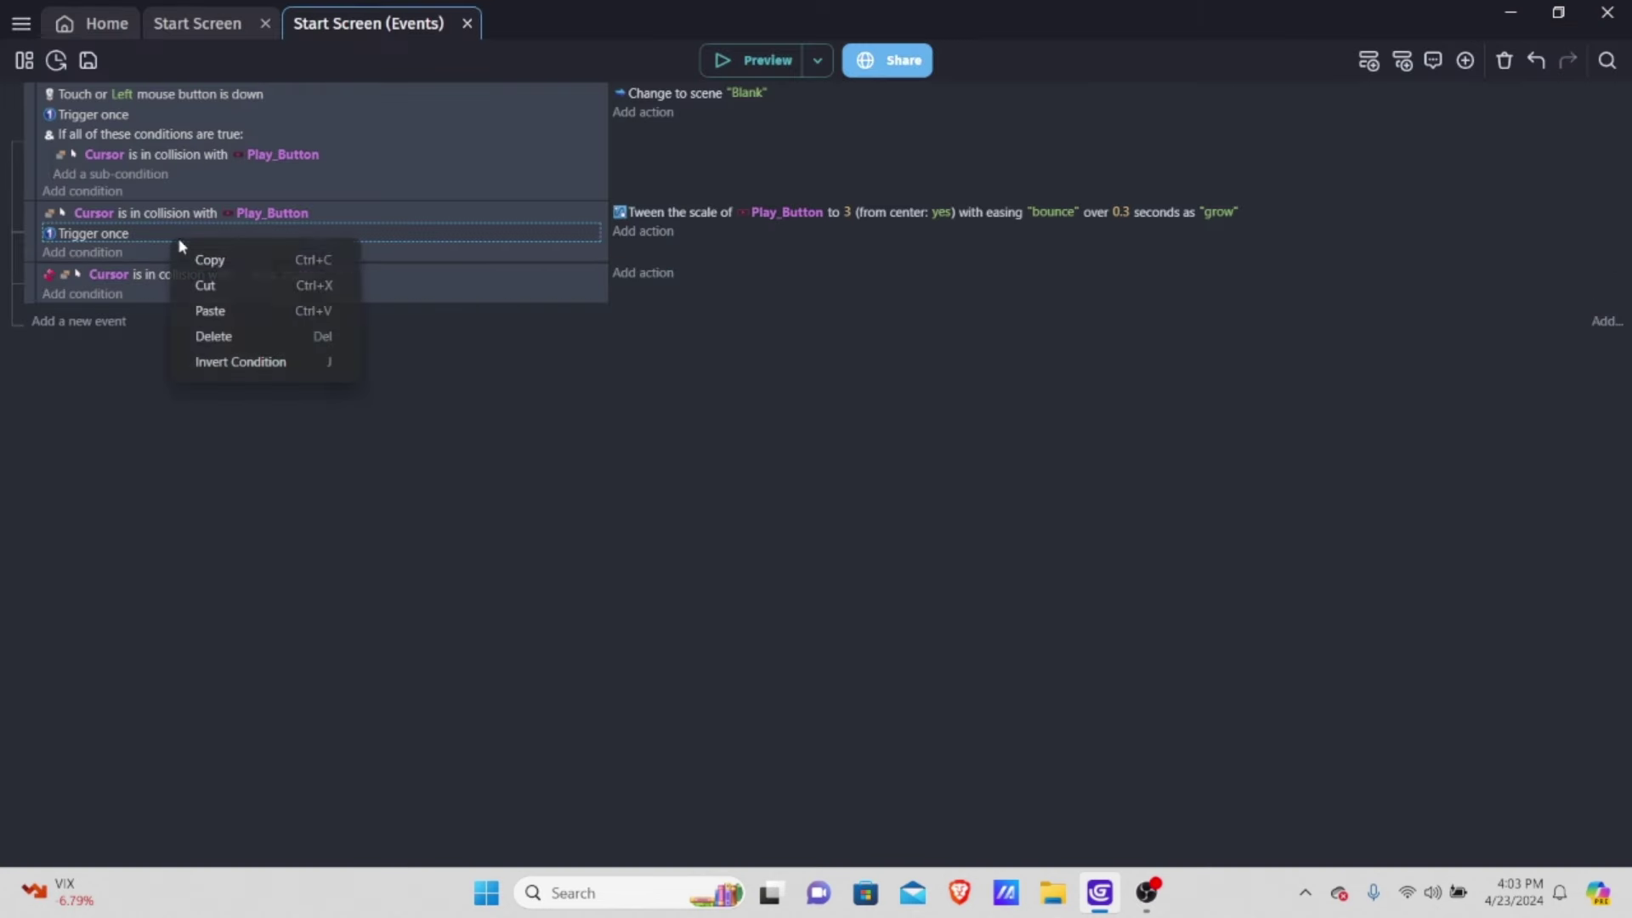
left_click(217, 260)
left_click(119, 294)
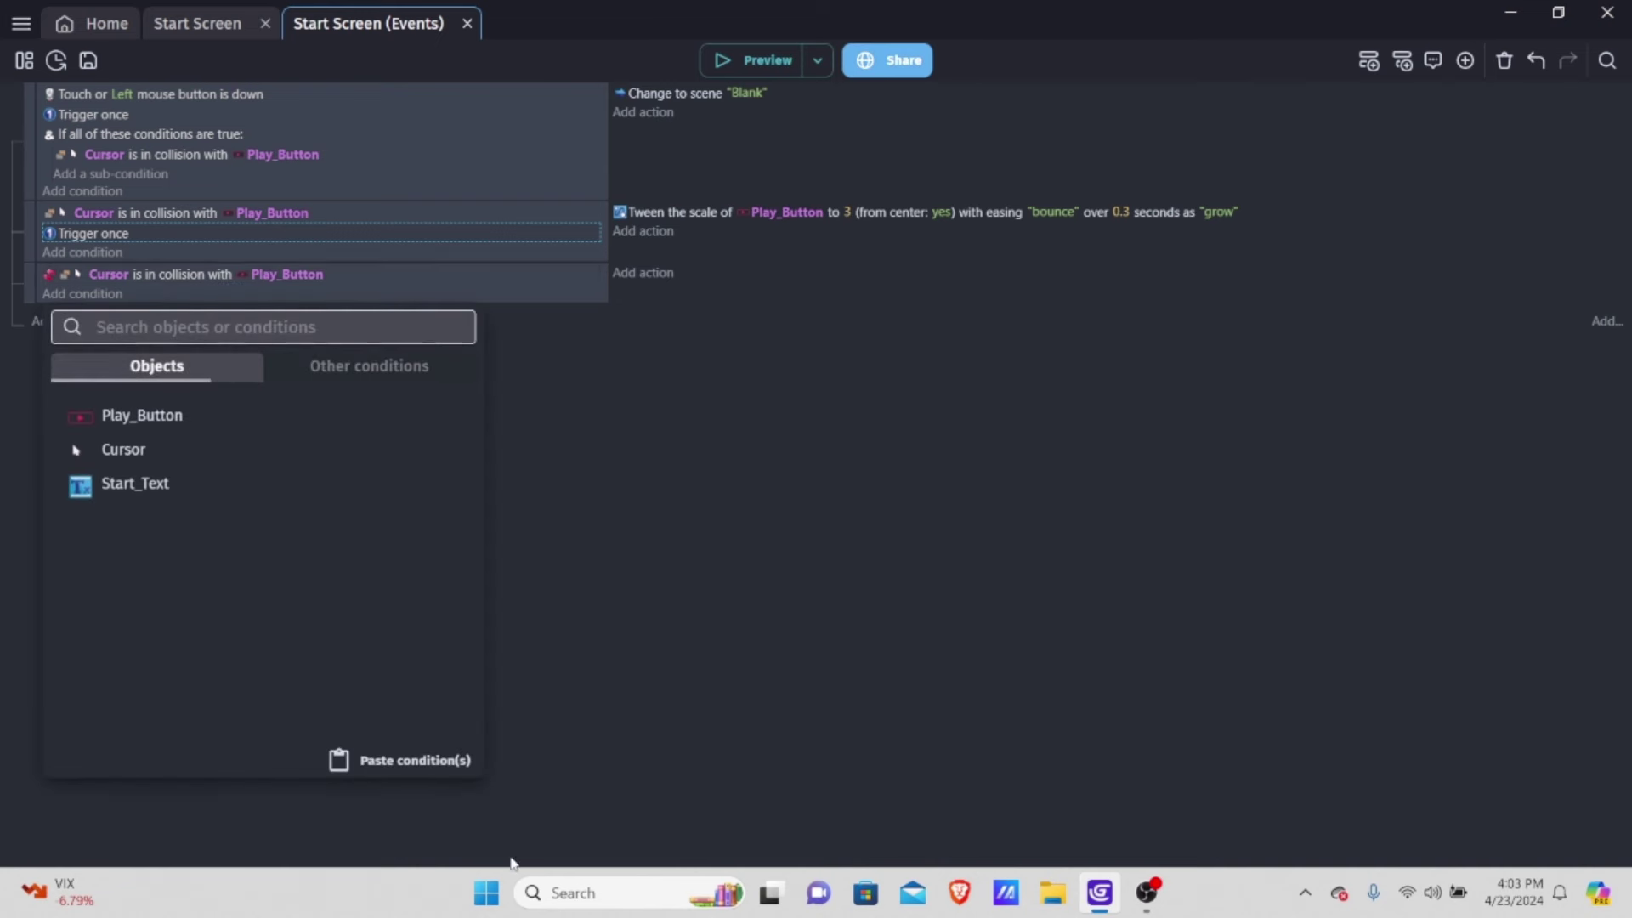
left_click(687, 716)
left_click(212, 293)
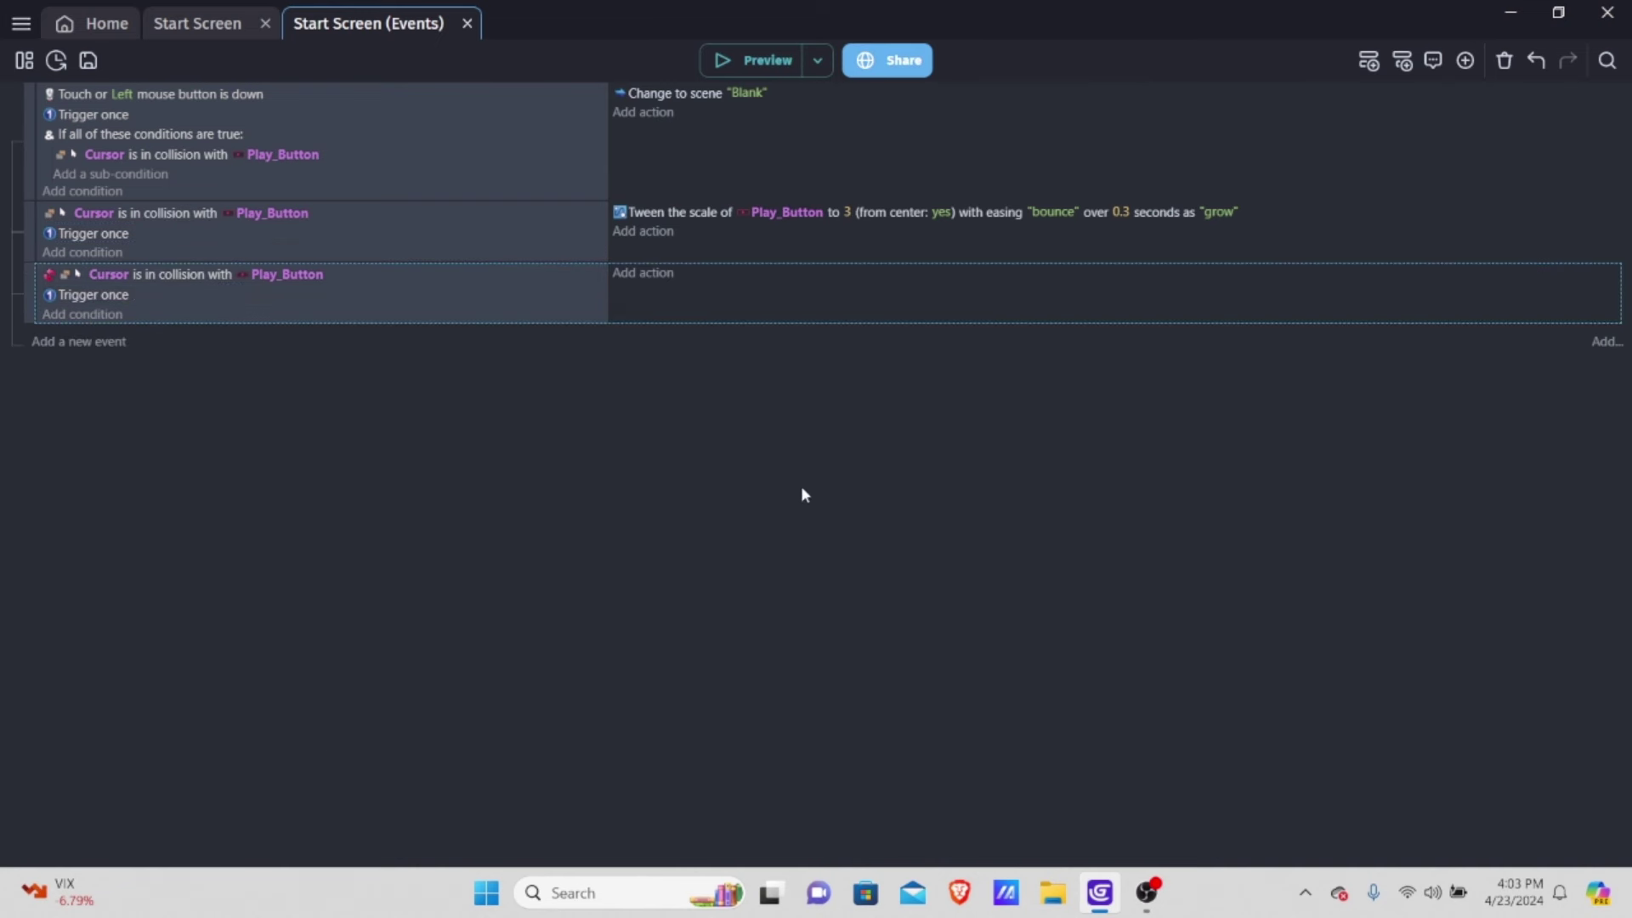
Add a Tween object height action for Play_Button to the inverted-collision event, with the identifier "shrinkH"
left_click(644, 273)
left_click(257, 215)
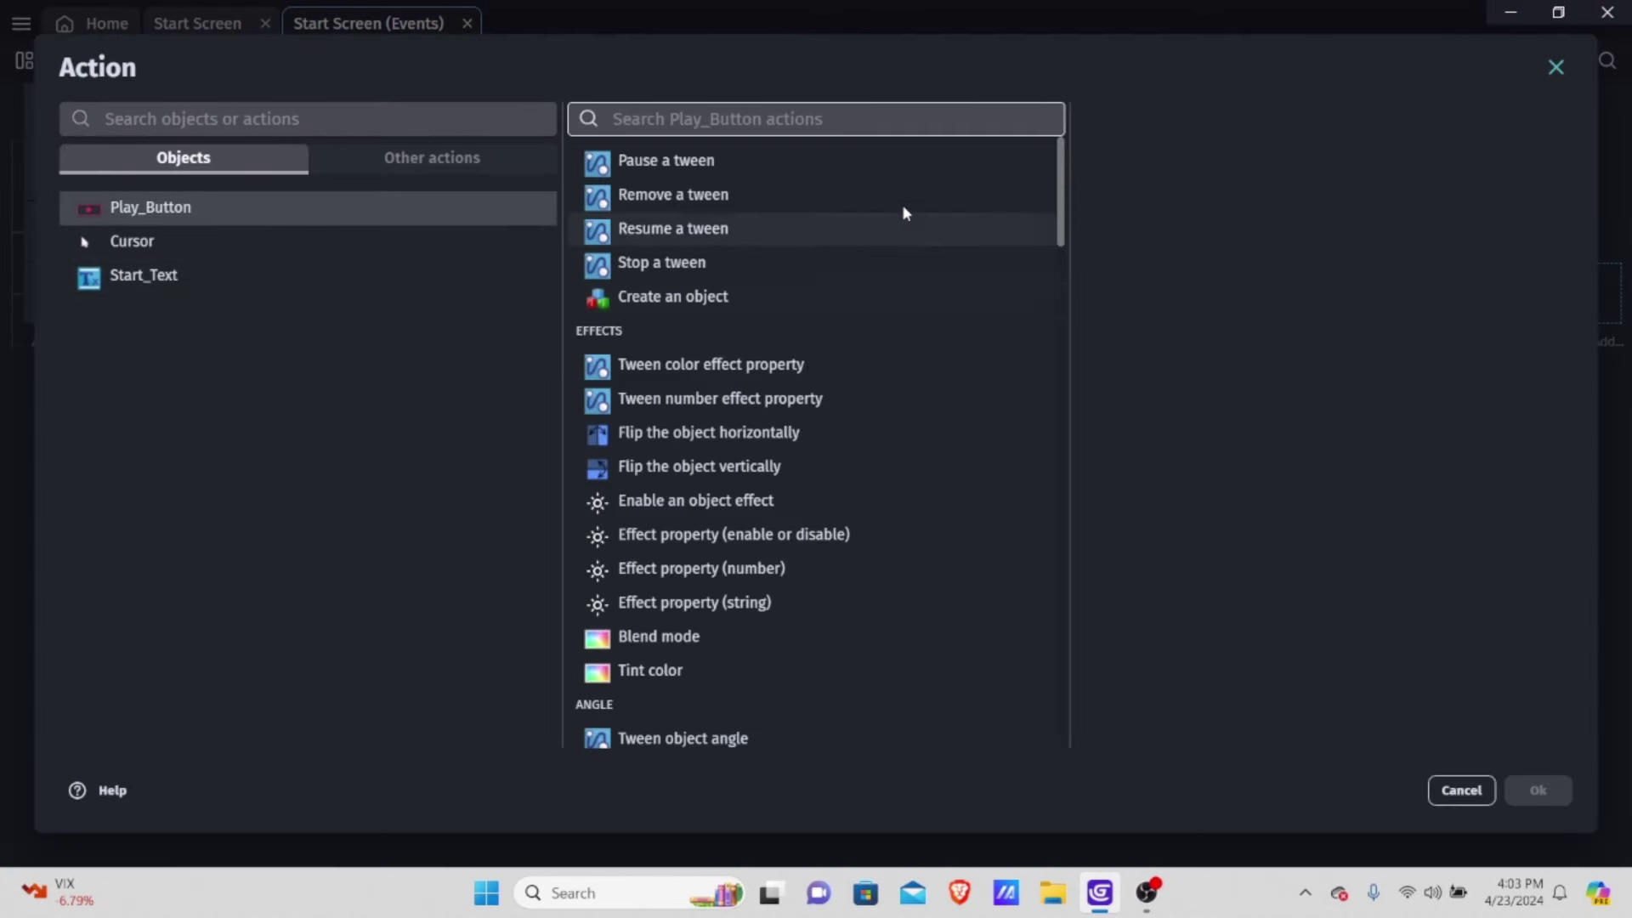
scroll(901, 209, "down", 5)
scroll(830, 284, "down", 4)
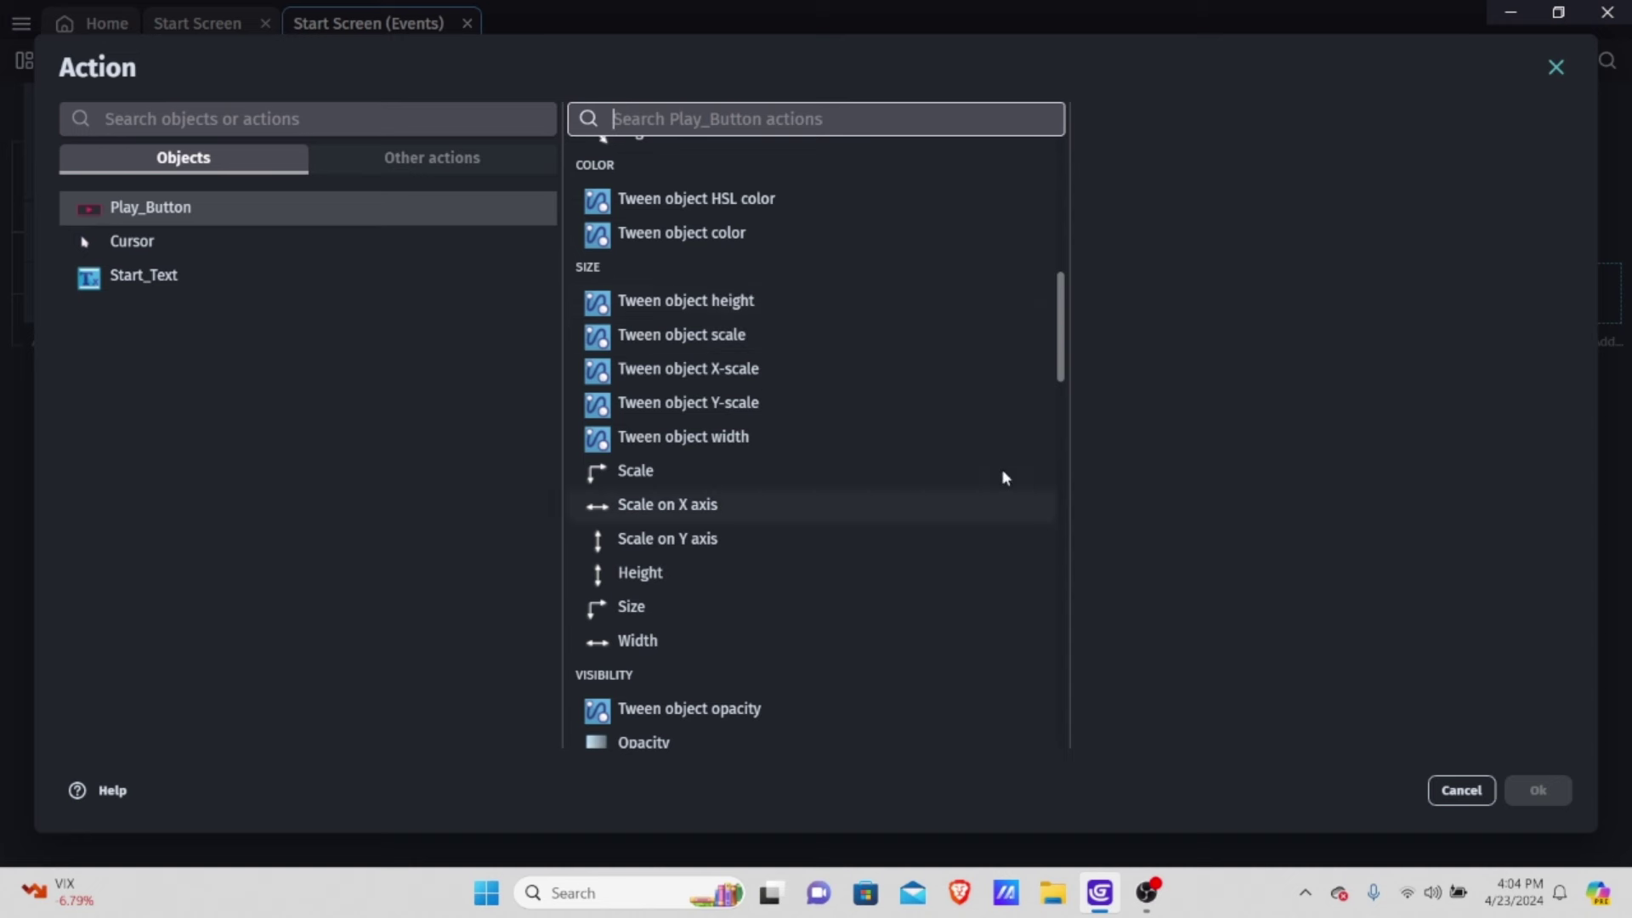
left_click(748, 304)
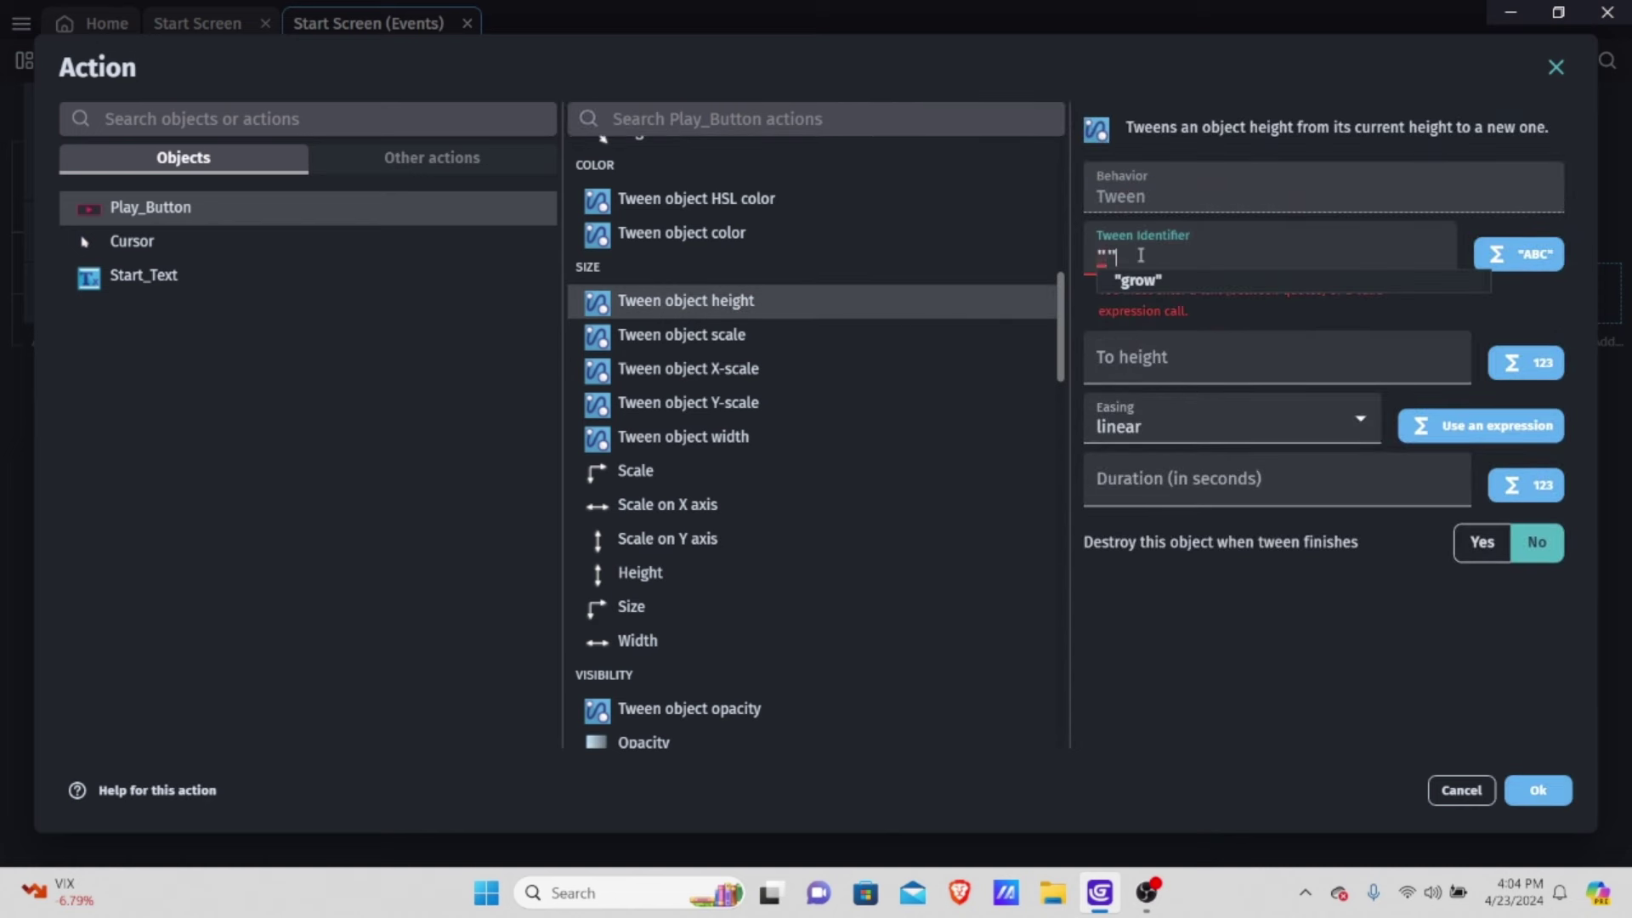
left_click(1141, 255)
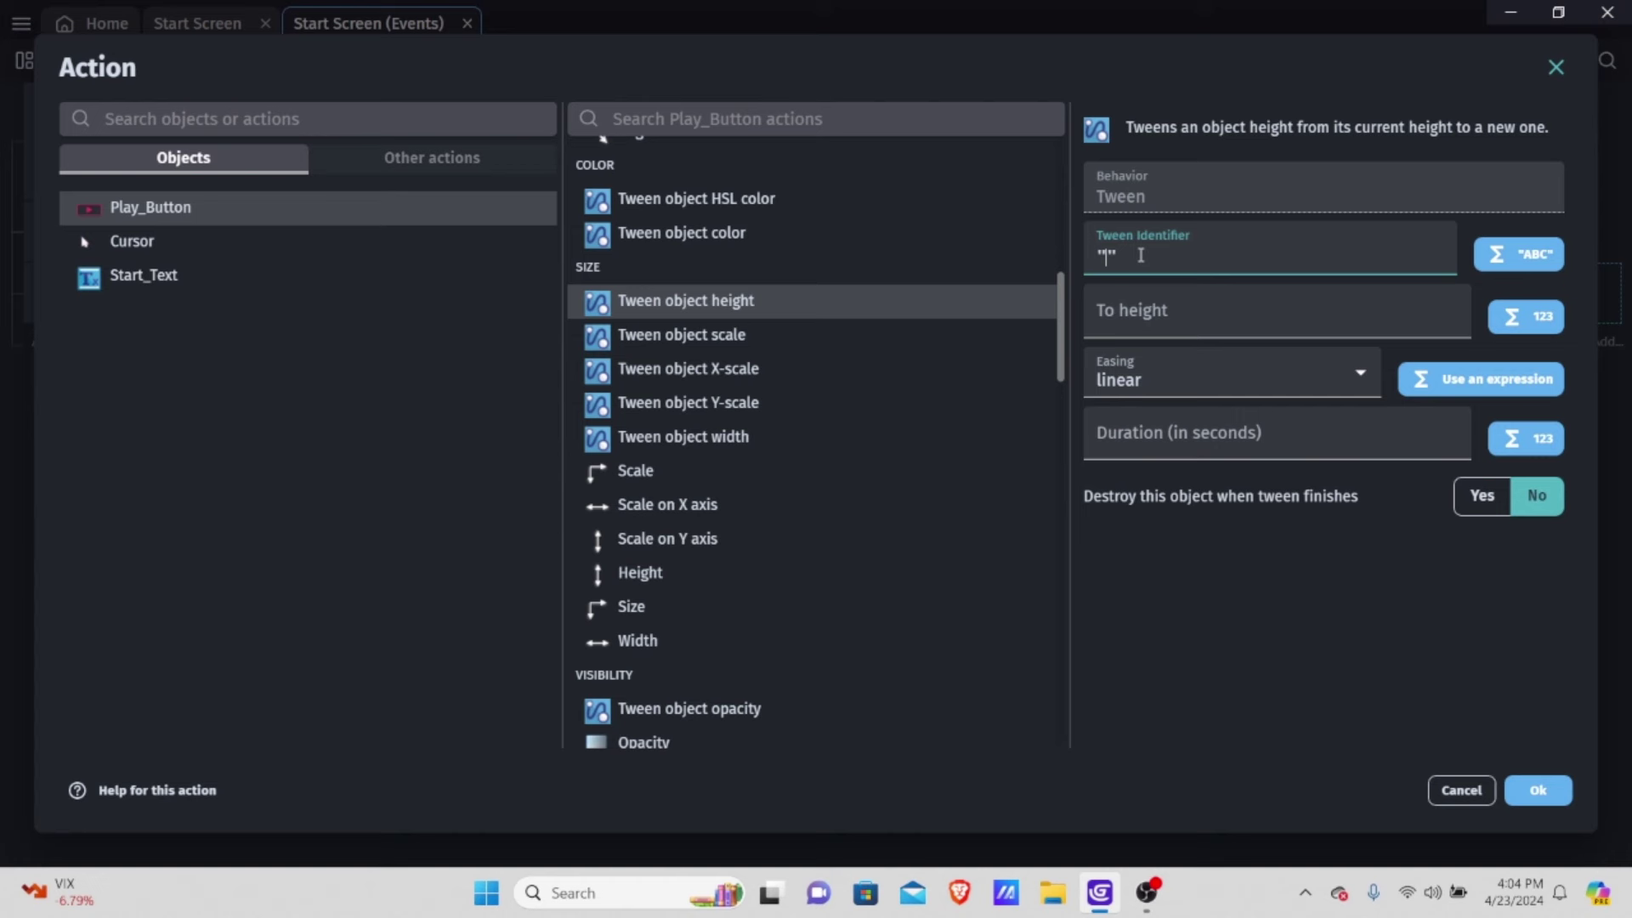
type("shrink")
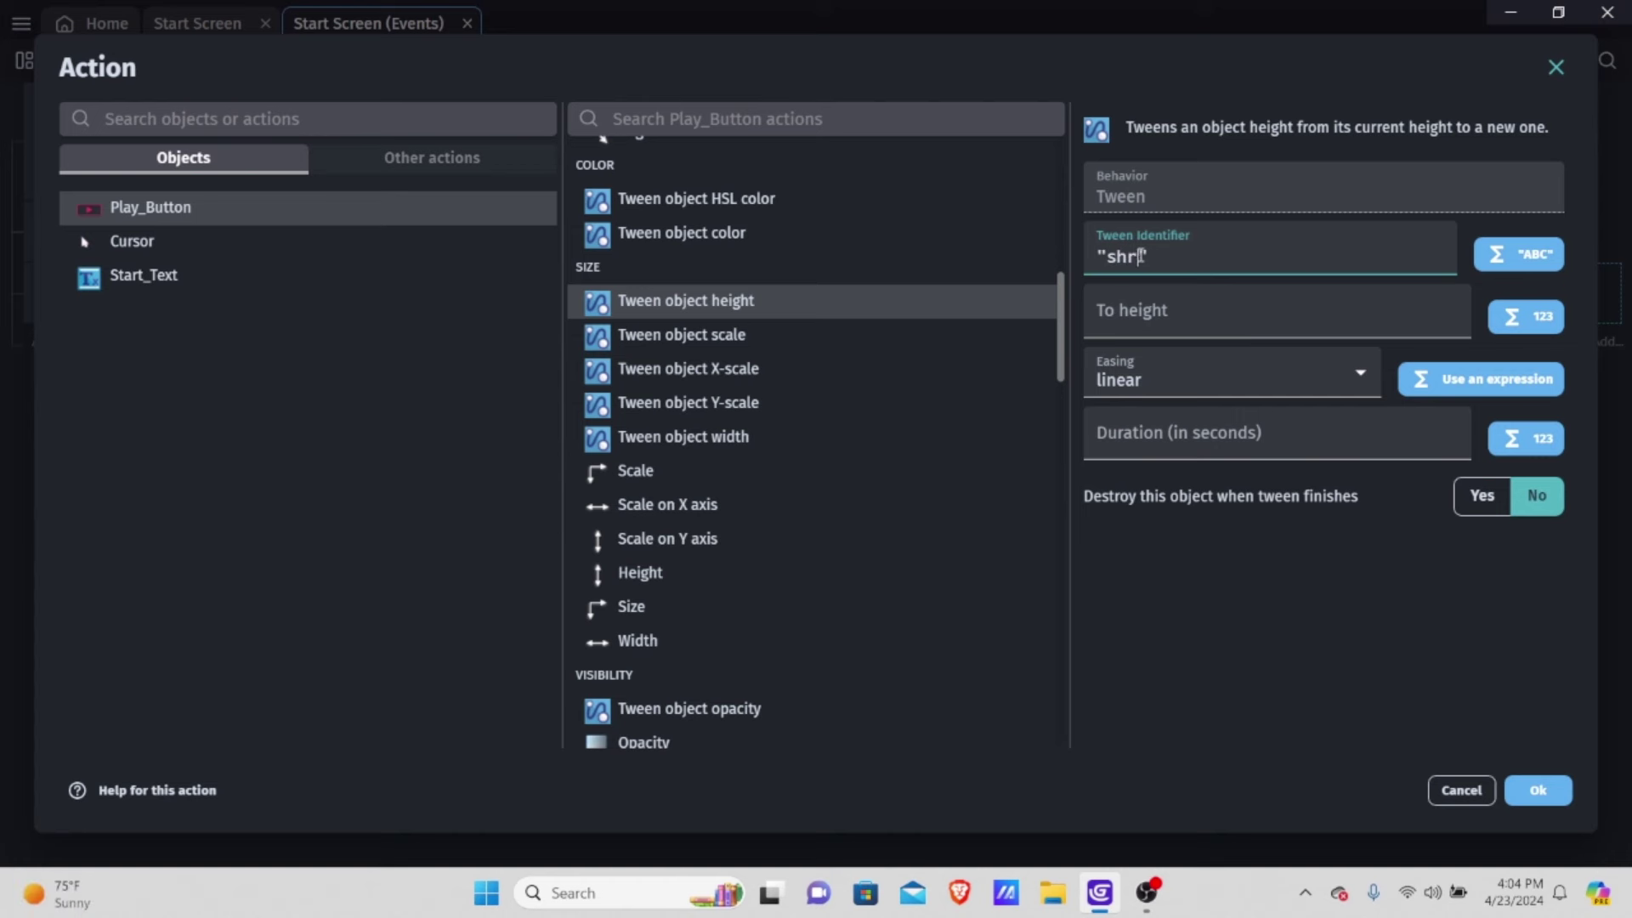
type("H")
Set the height tween to a height of 205 with bounce easing over 0.3 seconds, and accept the action
left_click(1228, 306)
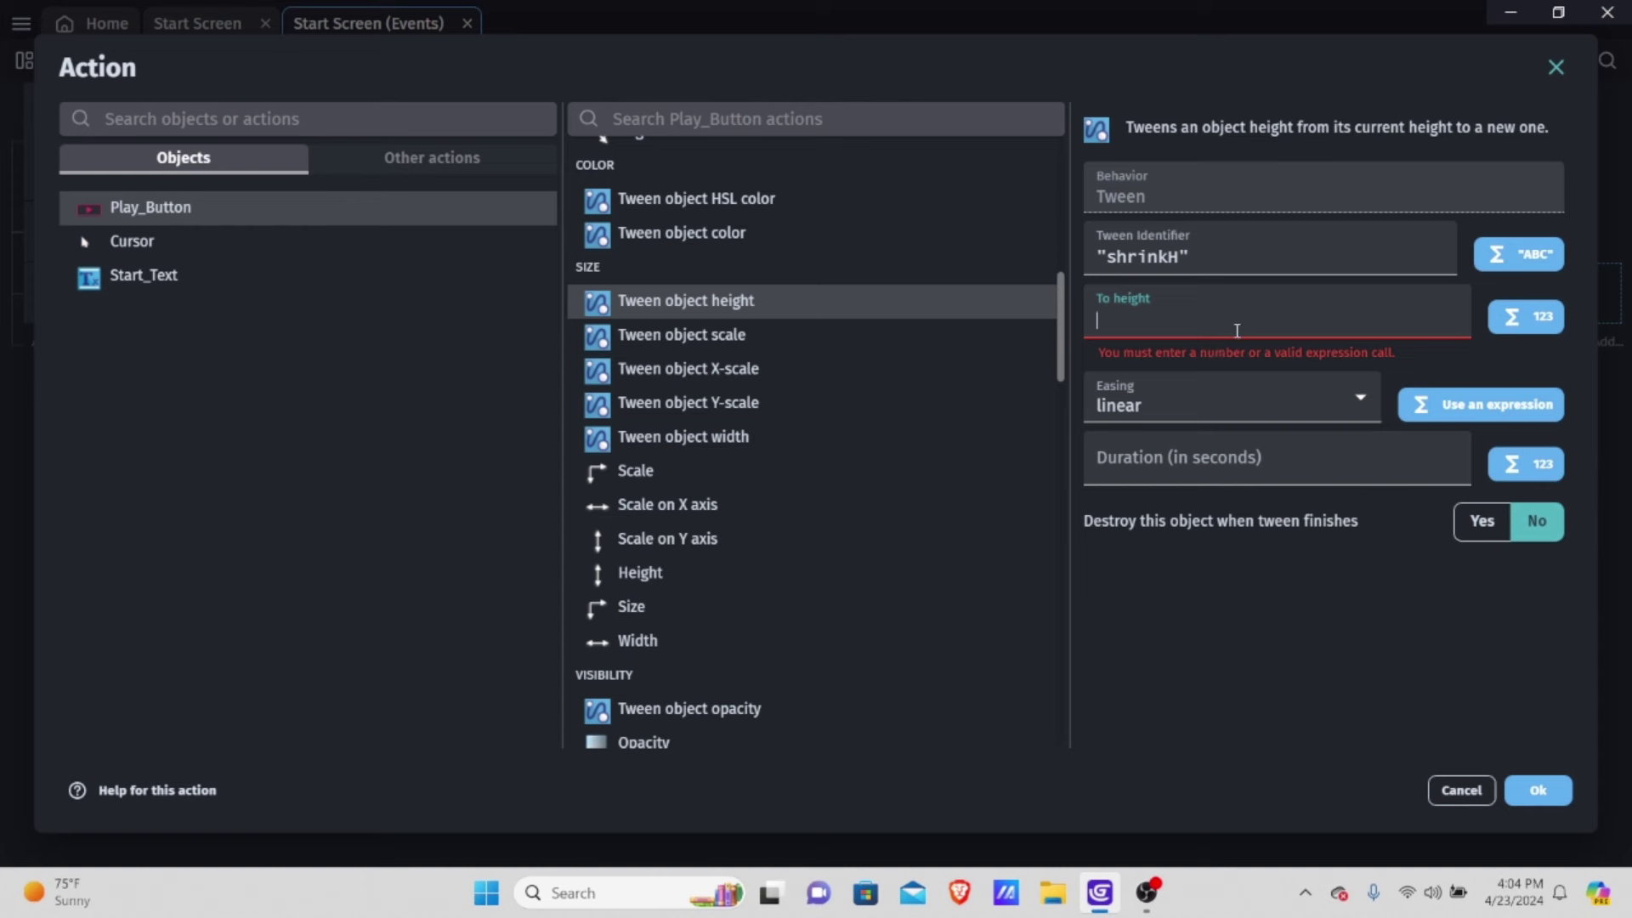
type("205")
left_click(1199, 374)
scroll(1283, 540, "down", 4)
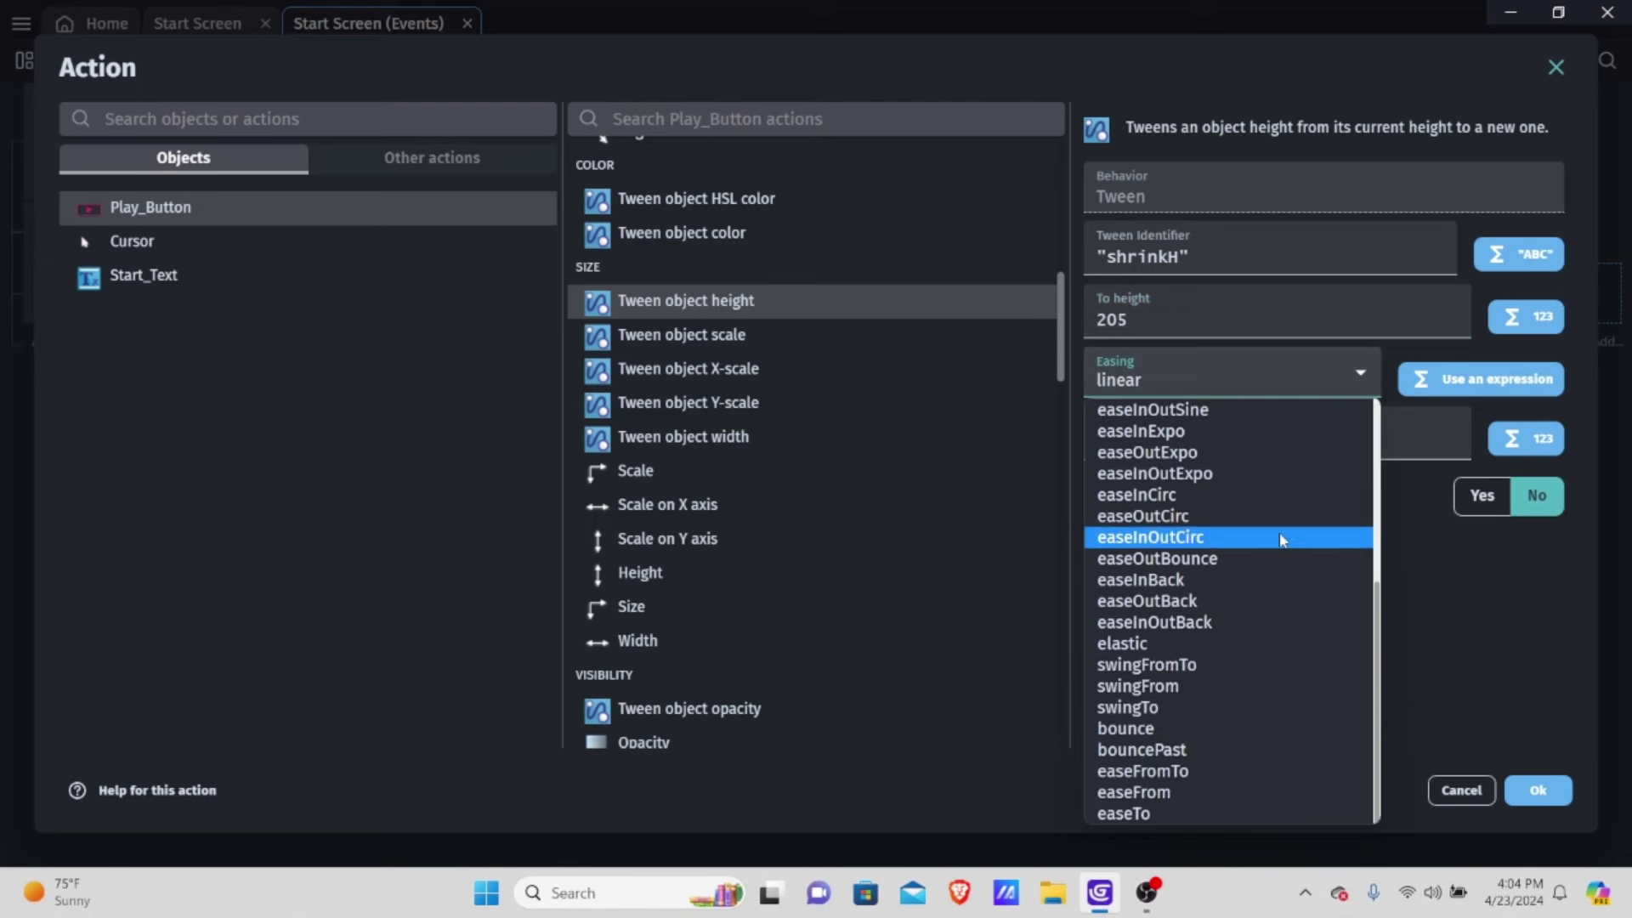
left_click(1181, 729)
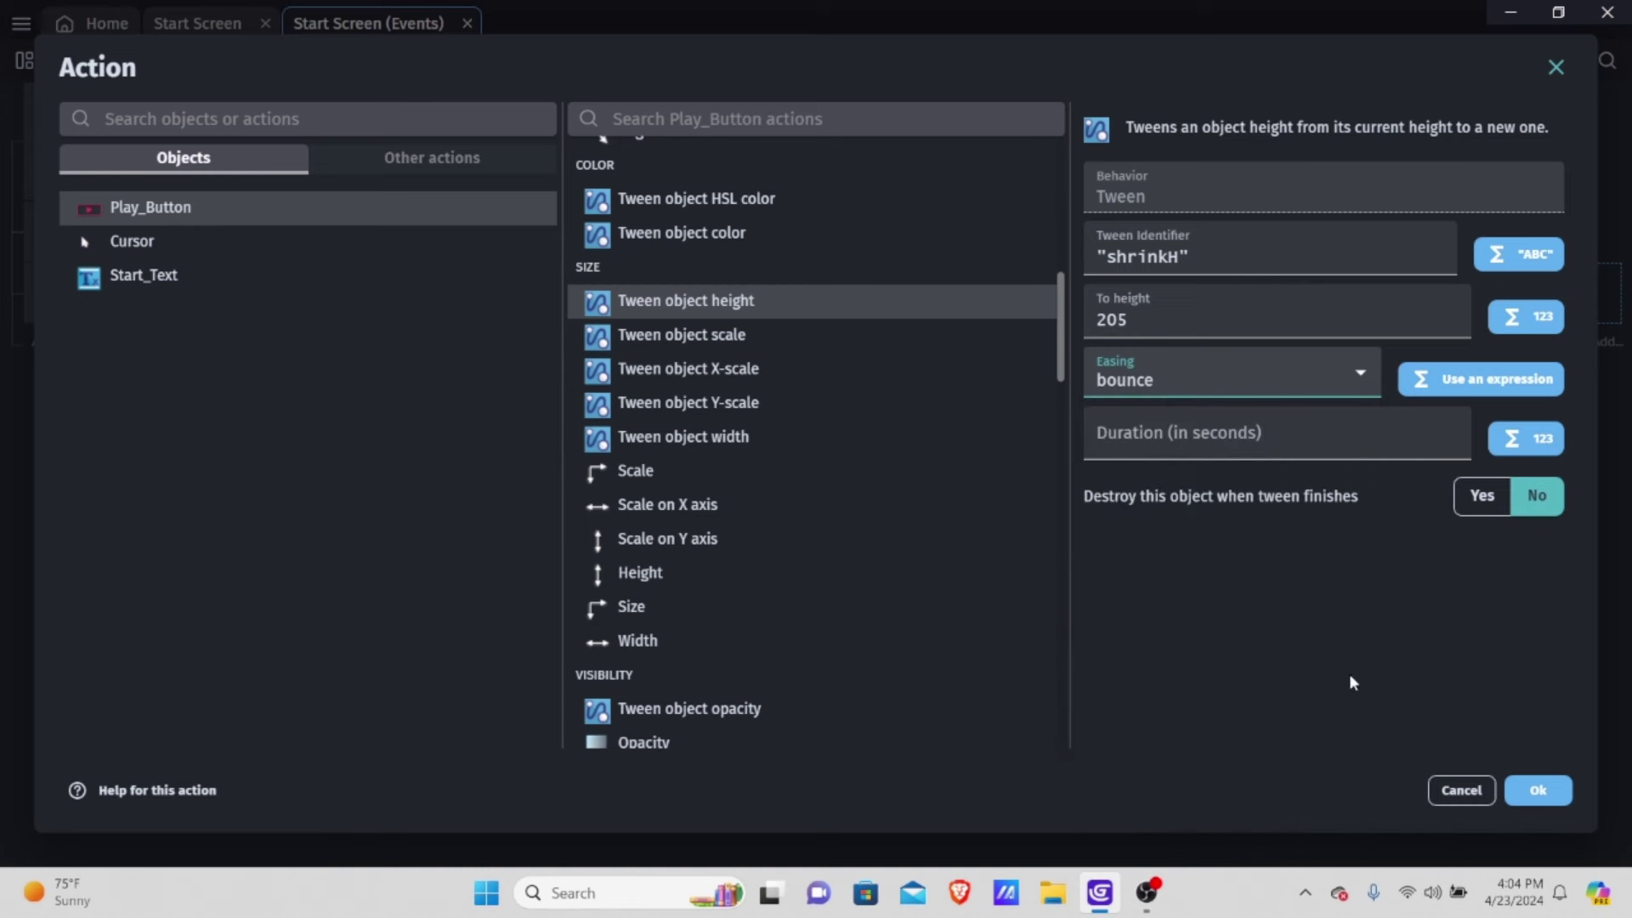
left_click(1241, 432)
type("g")
type(".3")
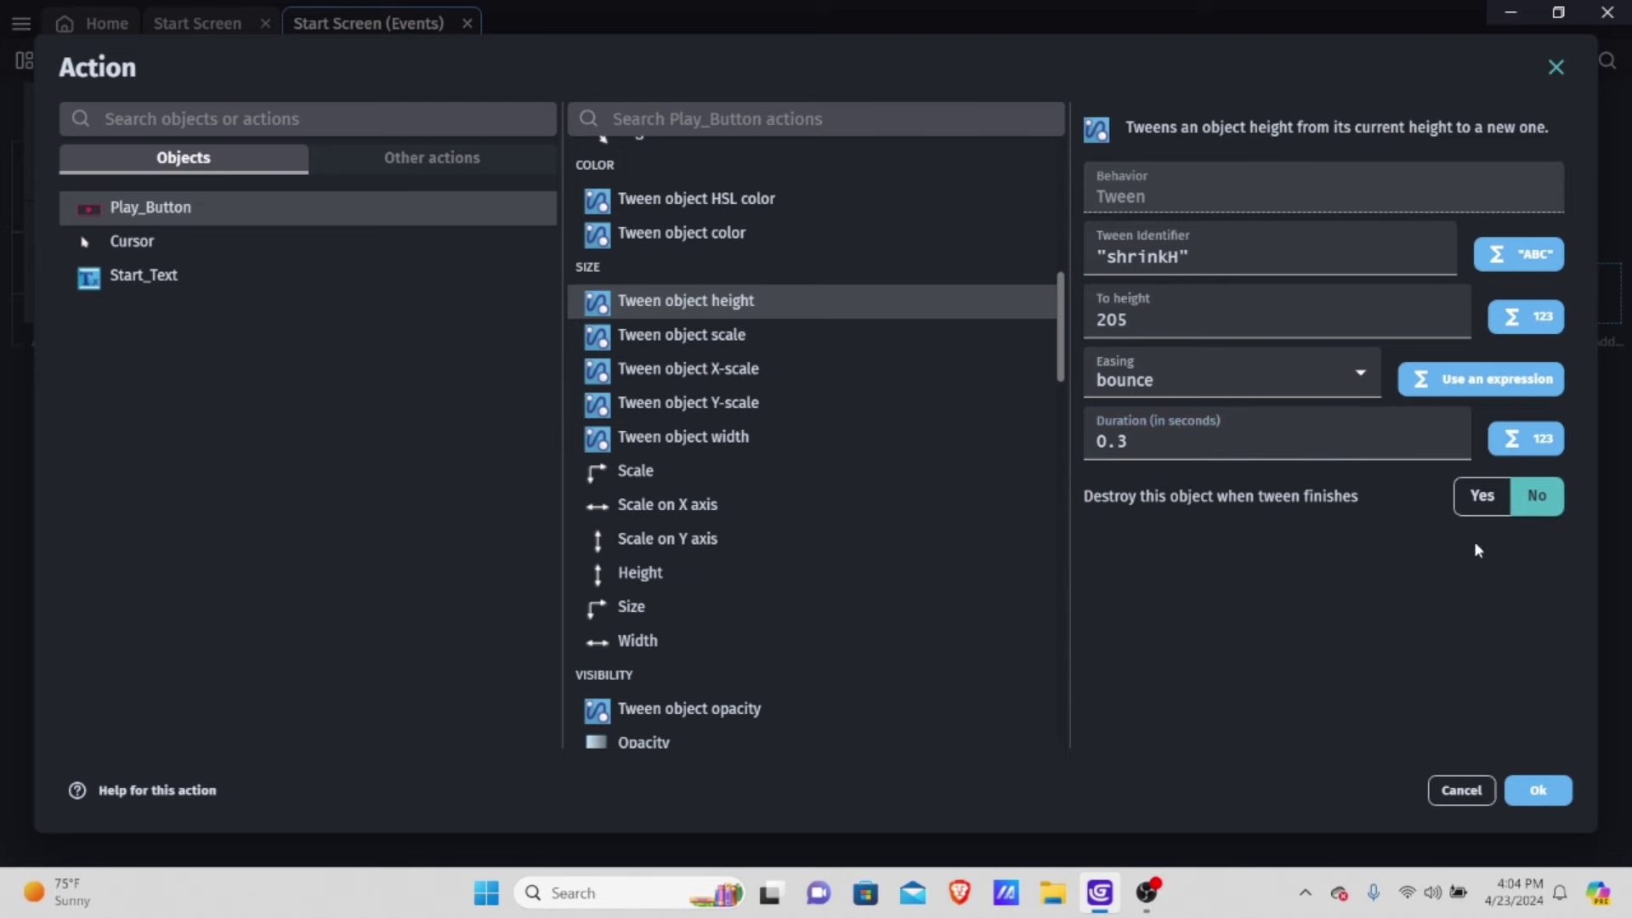
left_click(1538, 790)
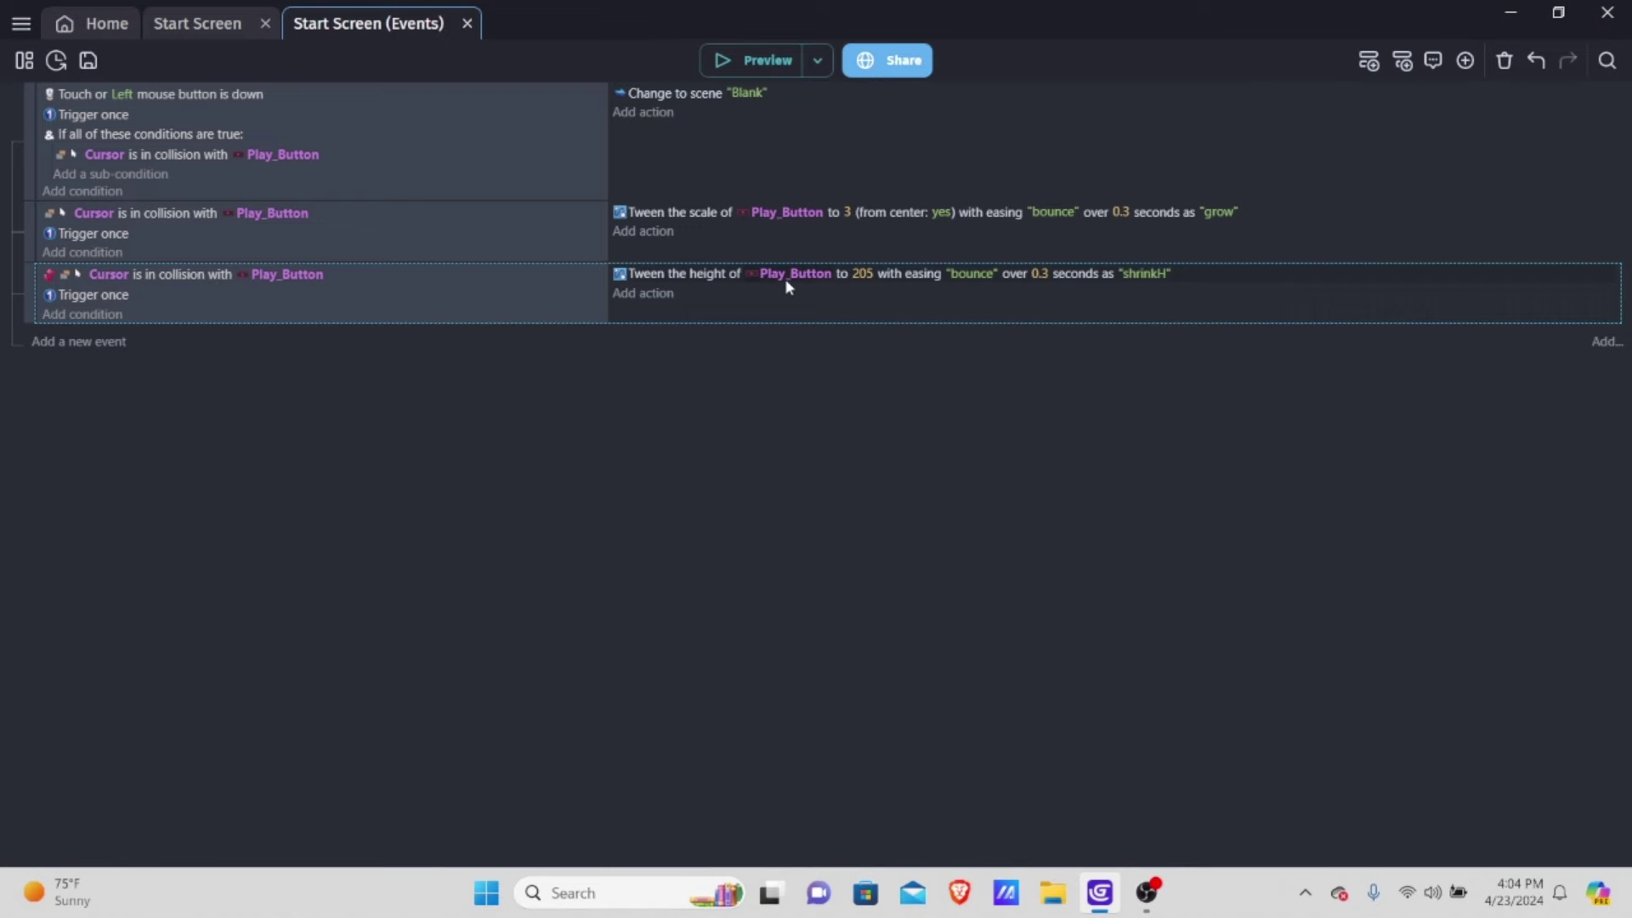
Start a Tween object width action for Play_Button in the same event, with the identifier "shrinkW"
left_click(644, 294)
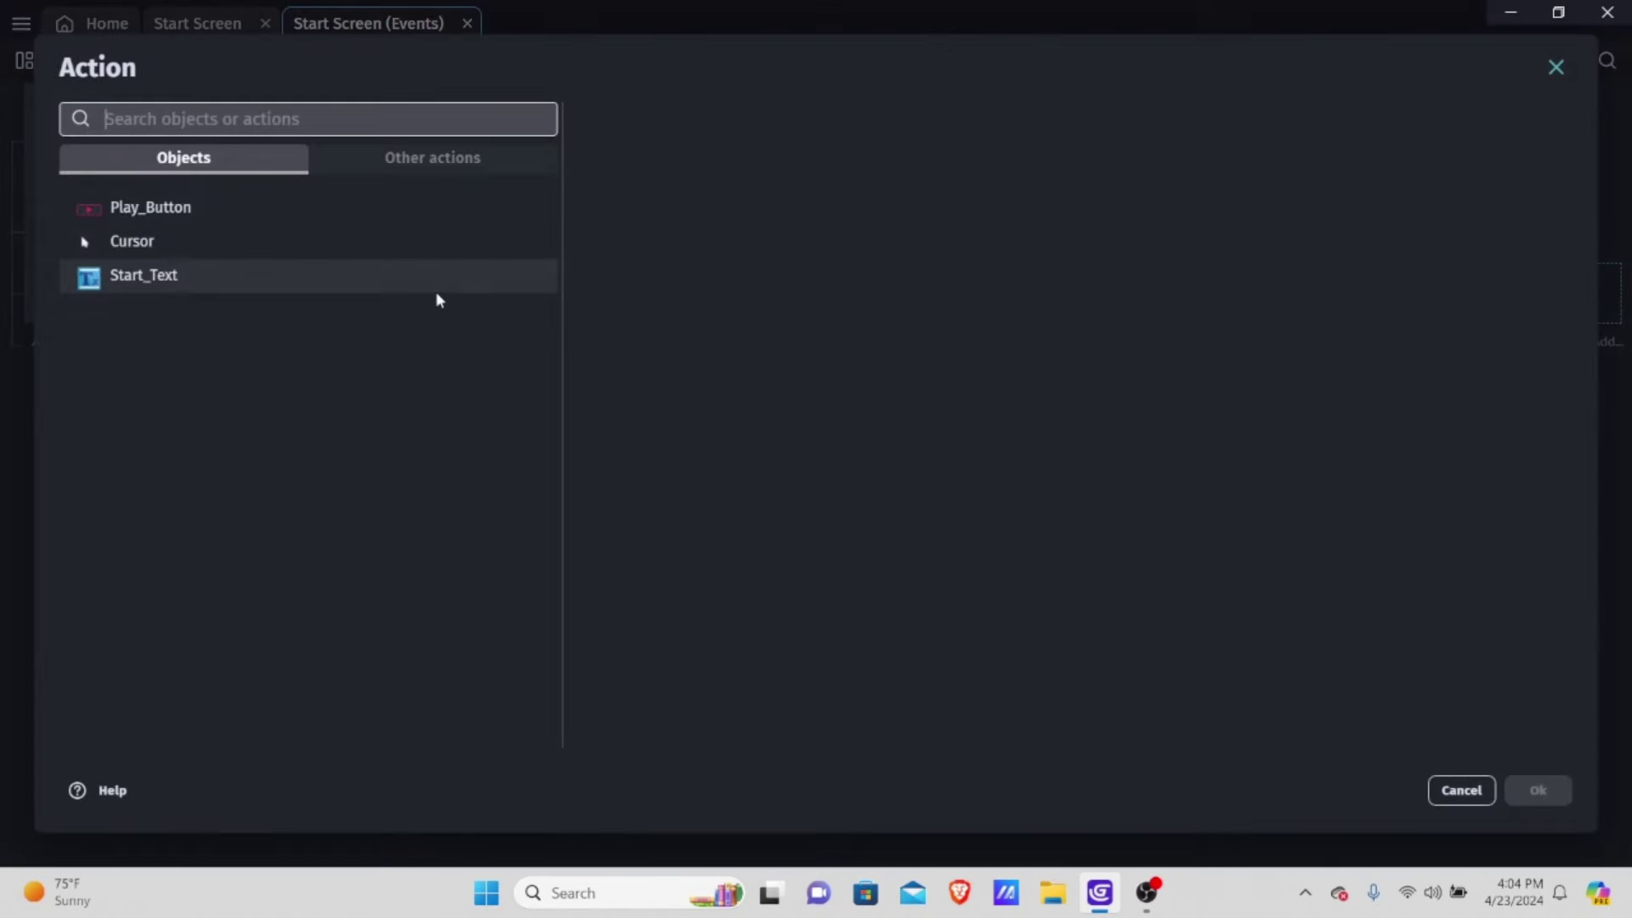
left_click(174, 207)
scroll(893, 281, "down", 8)
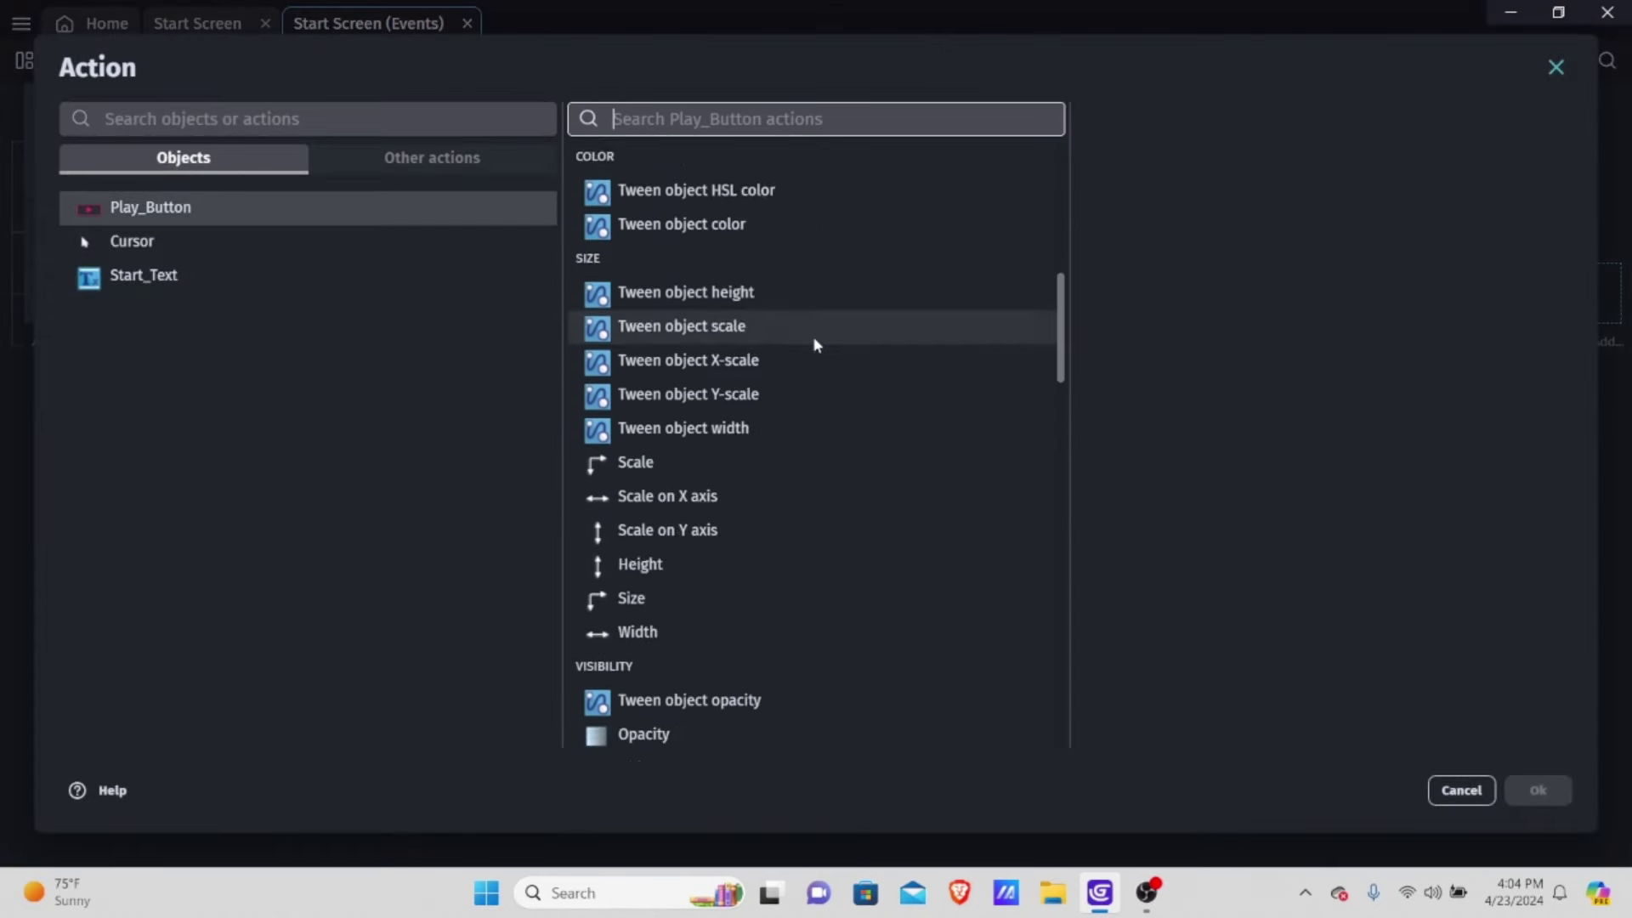
scroll(800, 353, "down", 4)
scroll(783, 361, "up", 3)
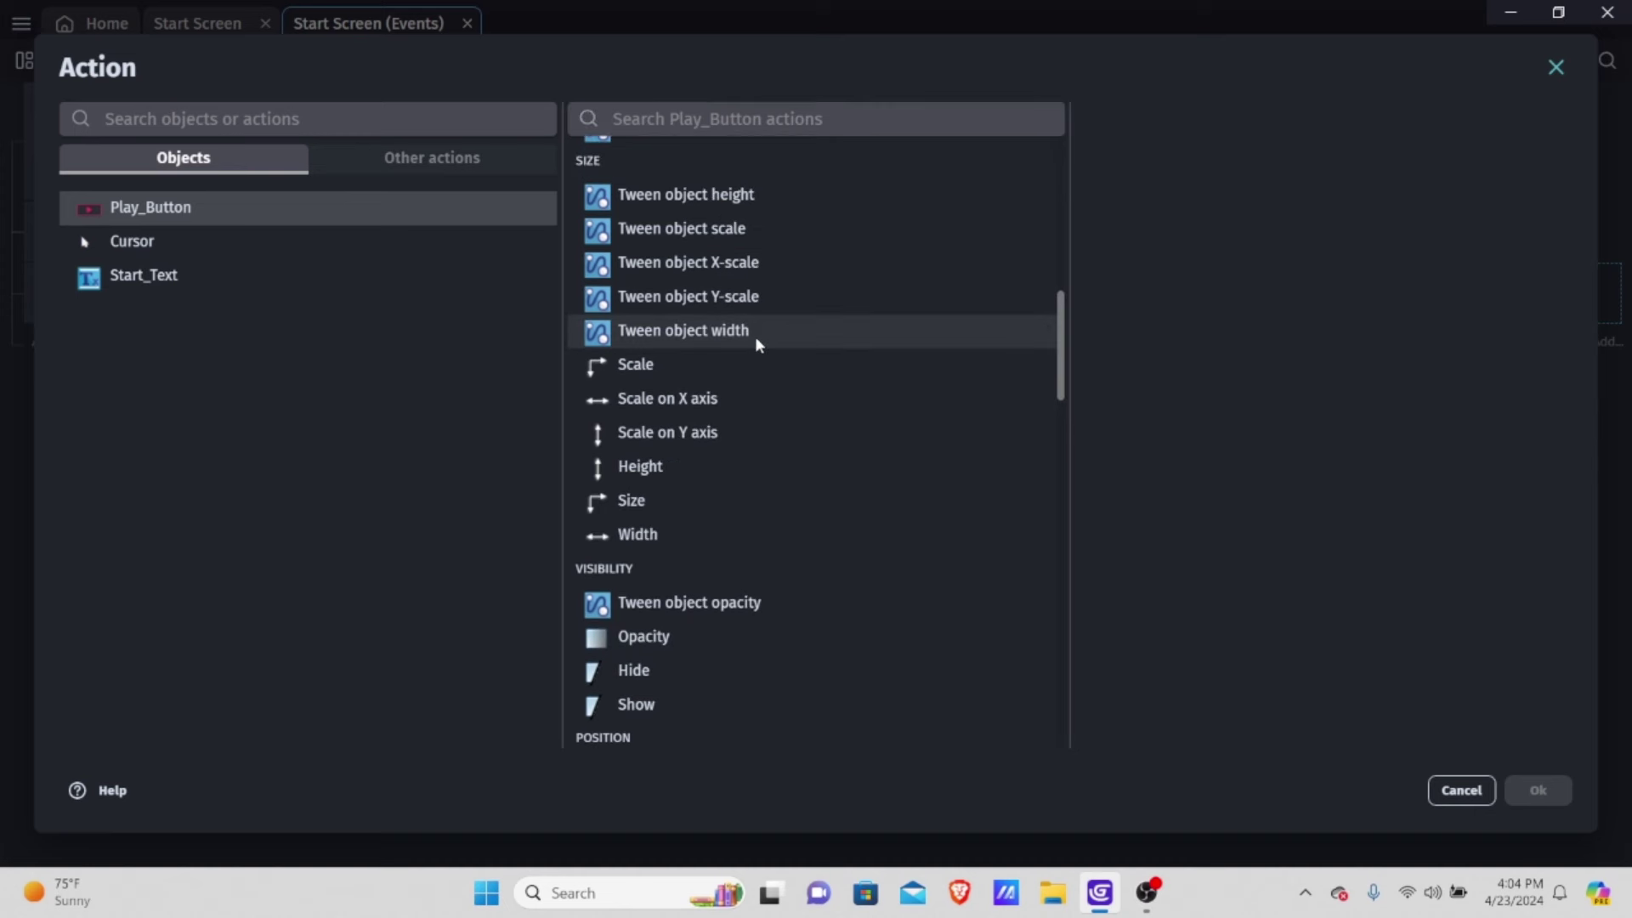
left_click(759, 341)
type("\"shrin")
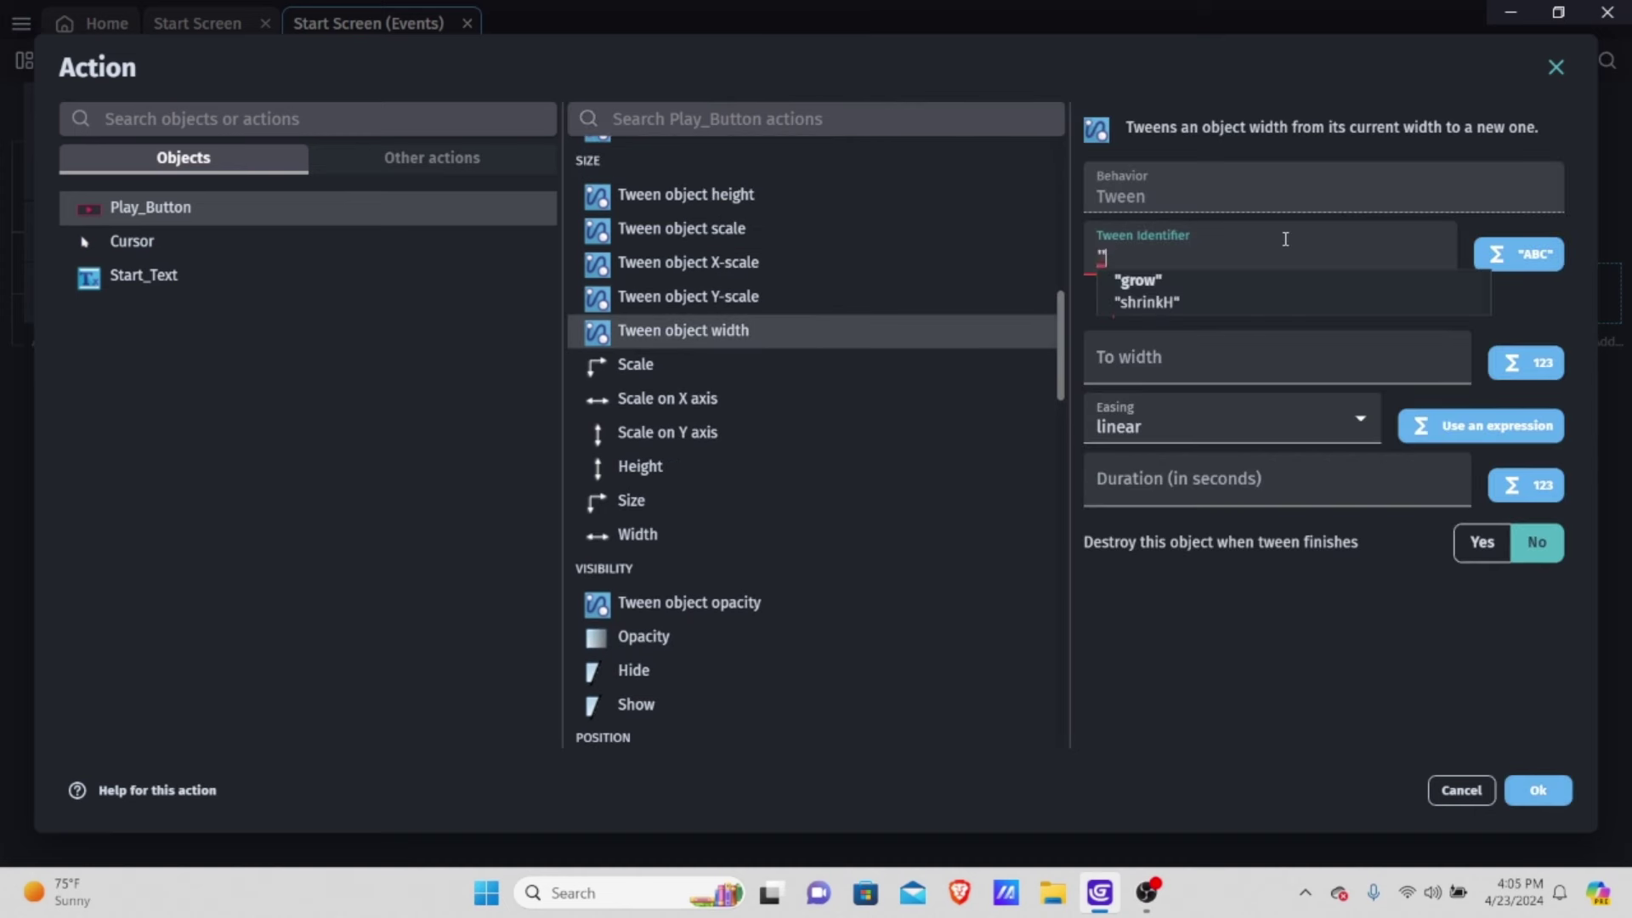
type("k")
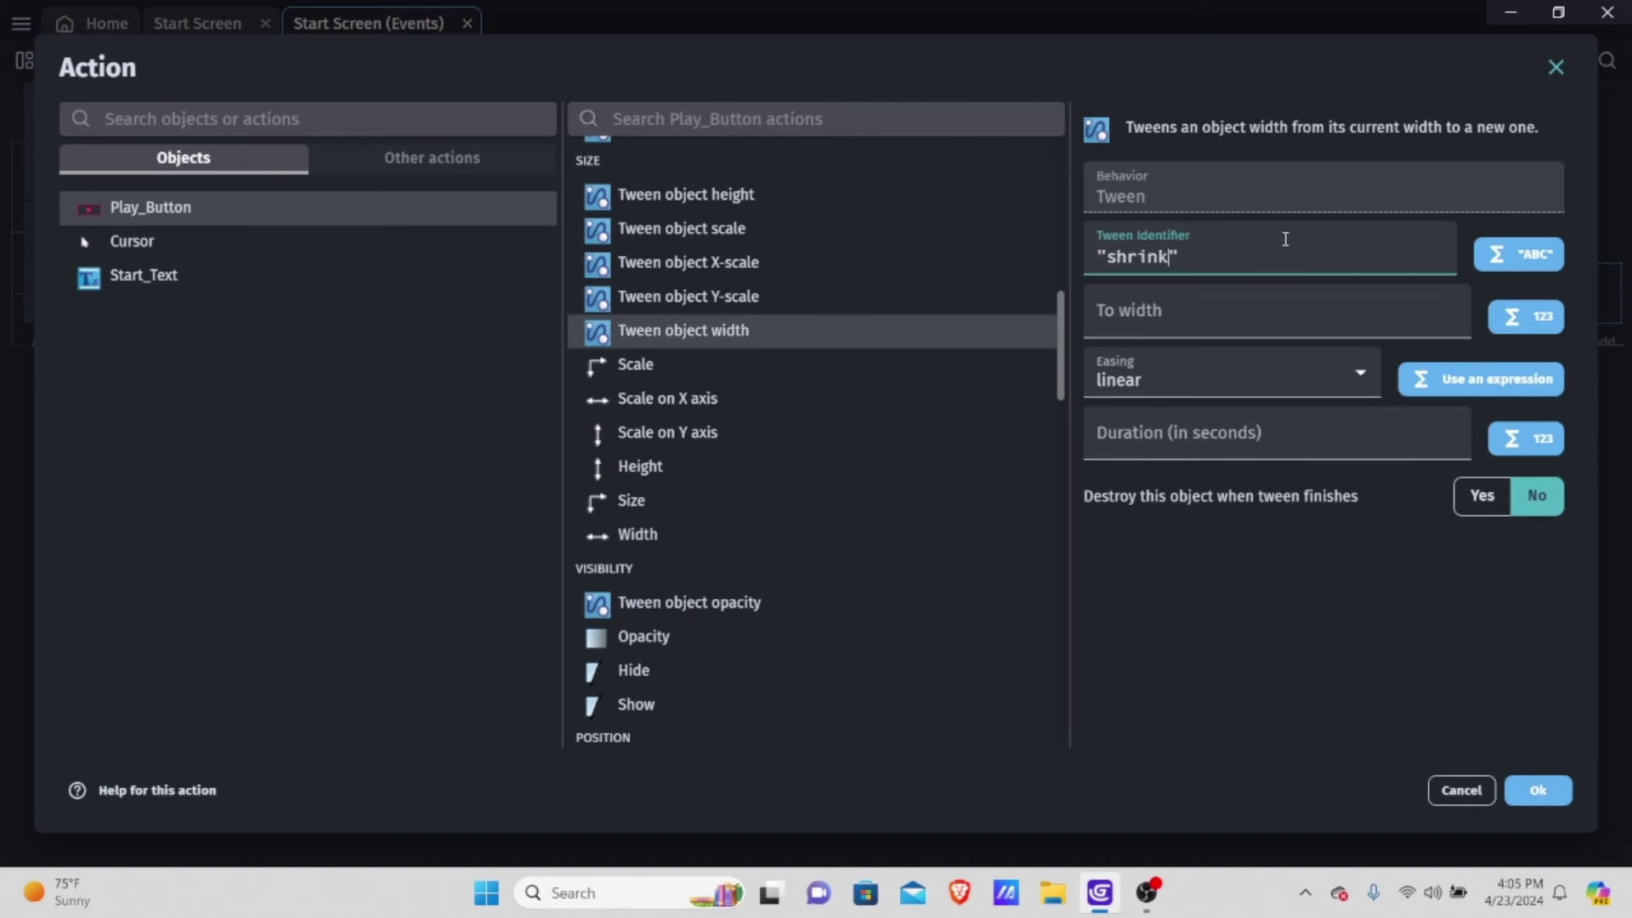
type("W")
key("Tab")
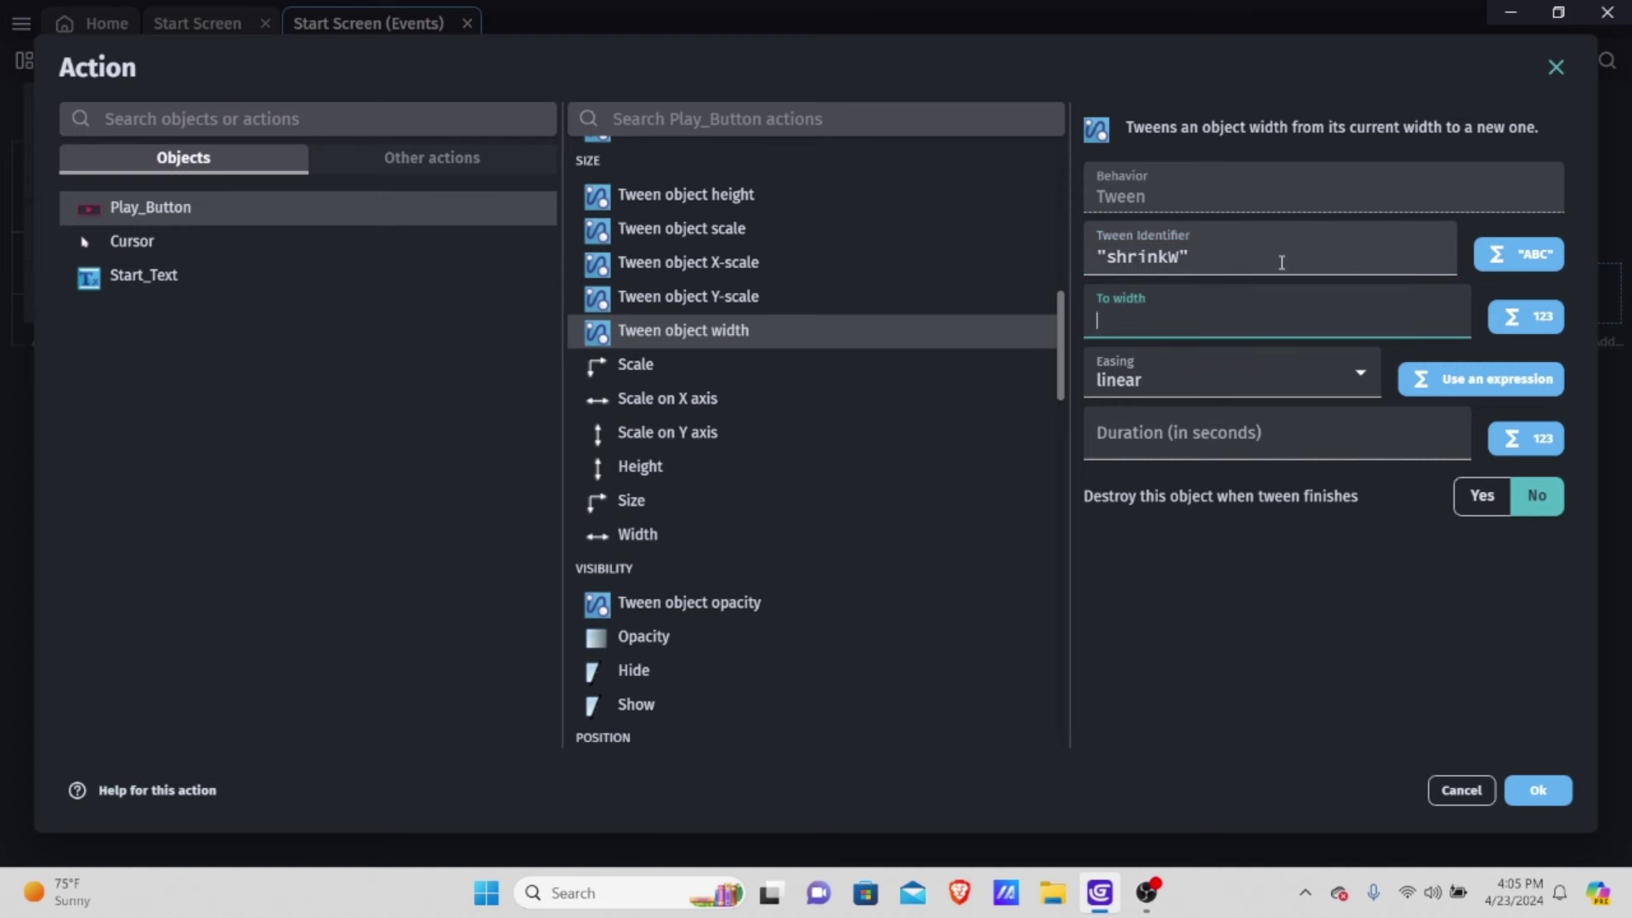
Set the width tween to a width of 391 with bounce easing over 0.3 seconds, and accept the action
type("391")
left_click(1213, 374)
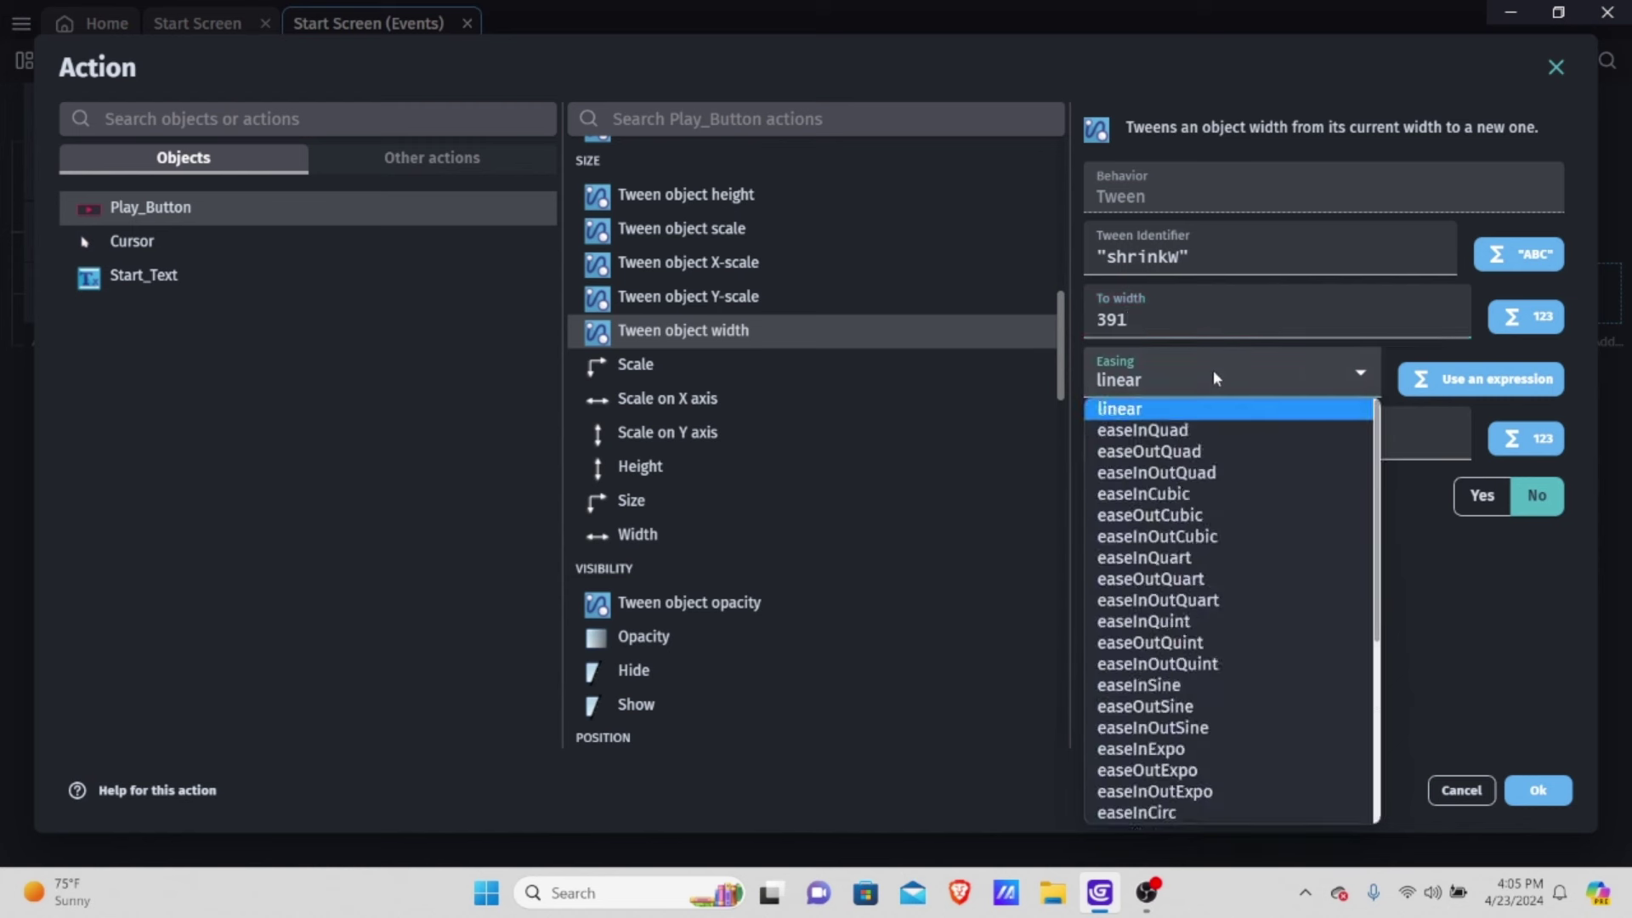
scroll(1173, 663, "down", 4)
left_click(1126, 729)
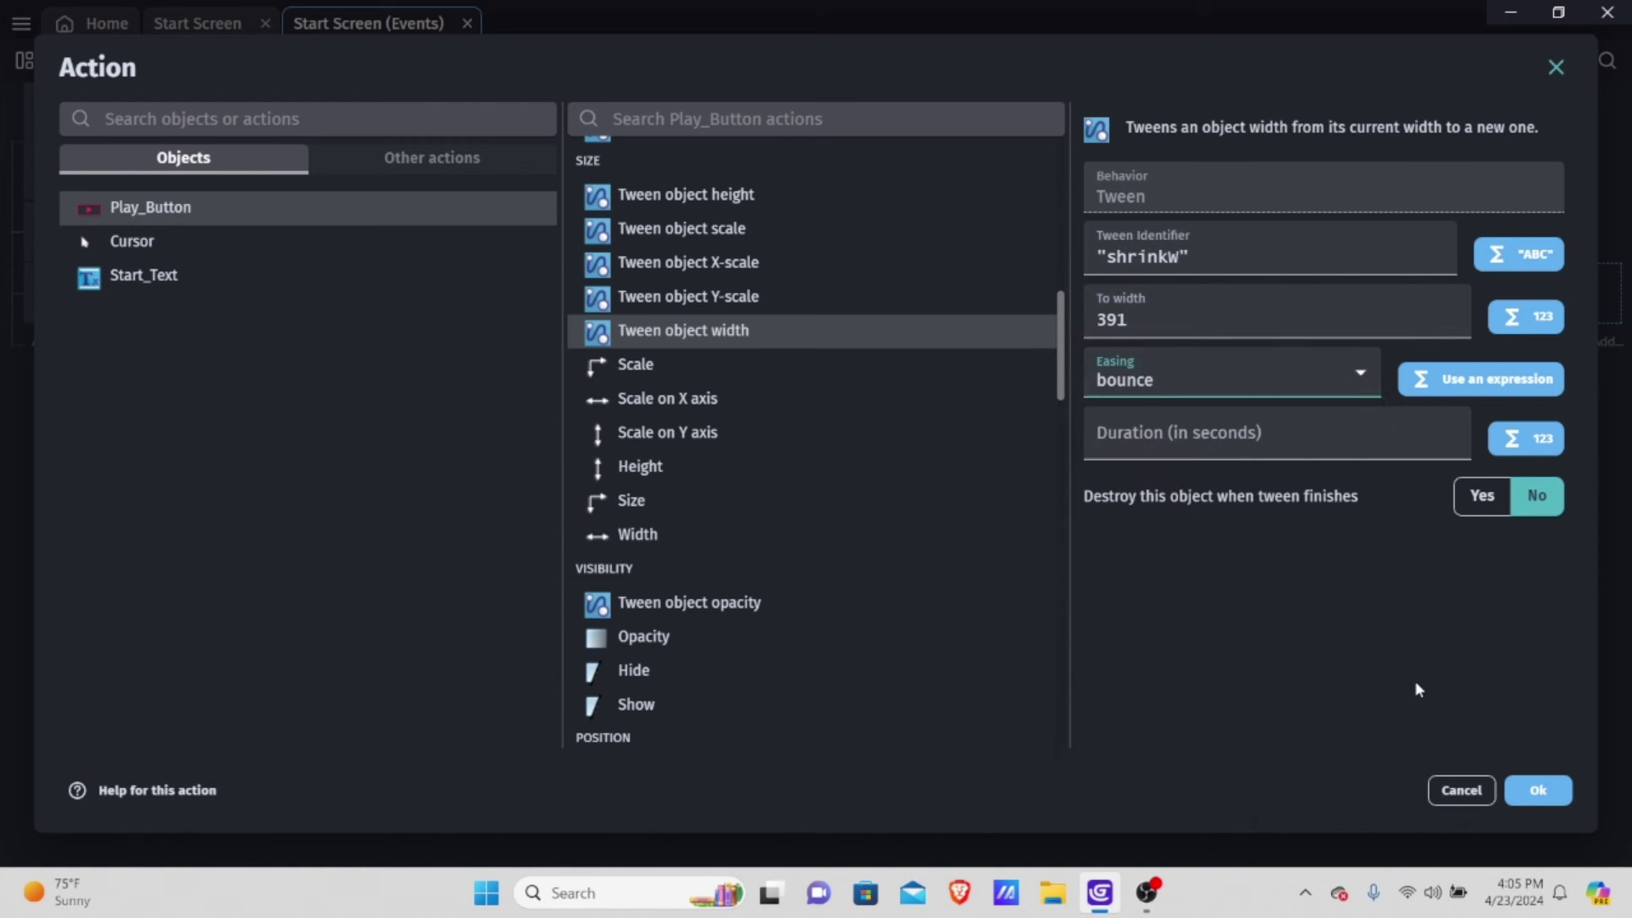
left_click(1228, 414)
type(".3")
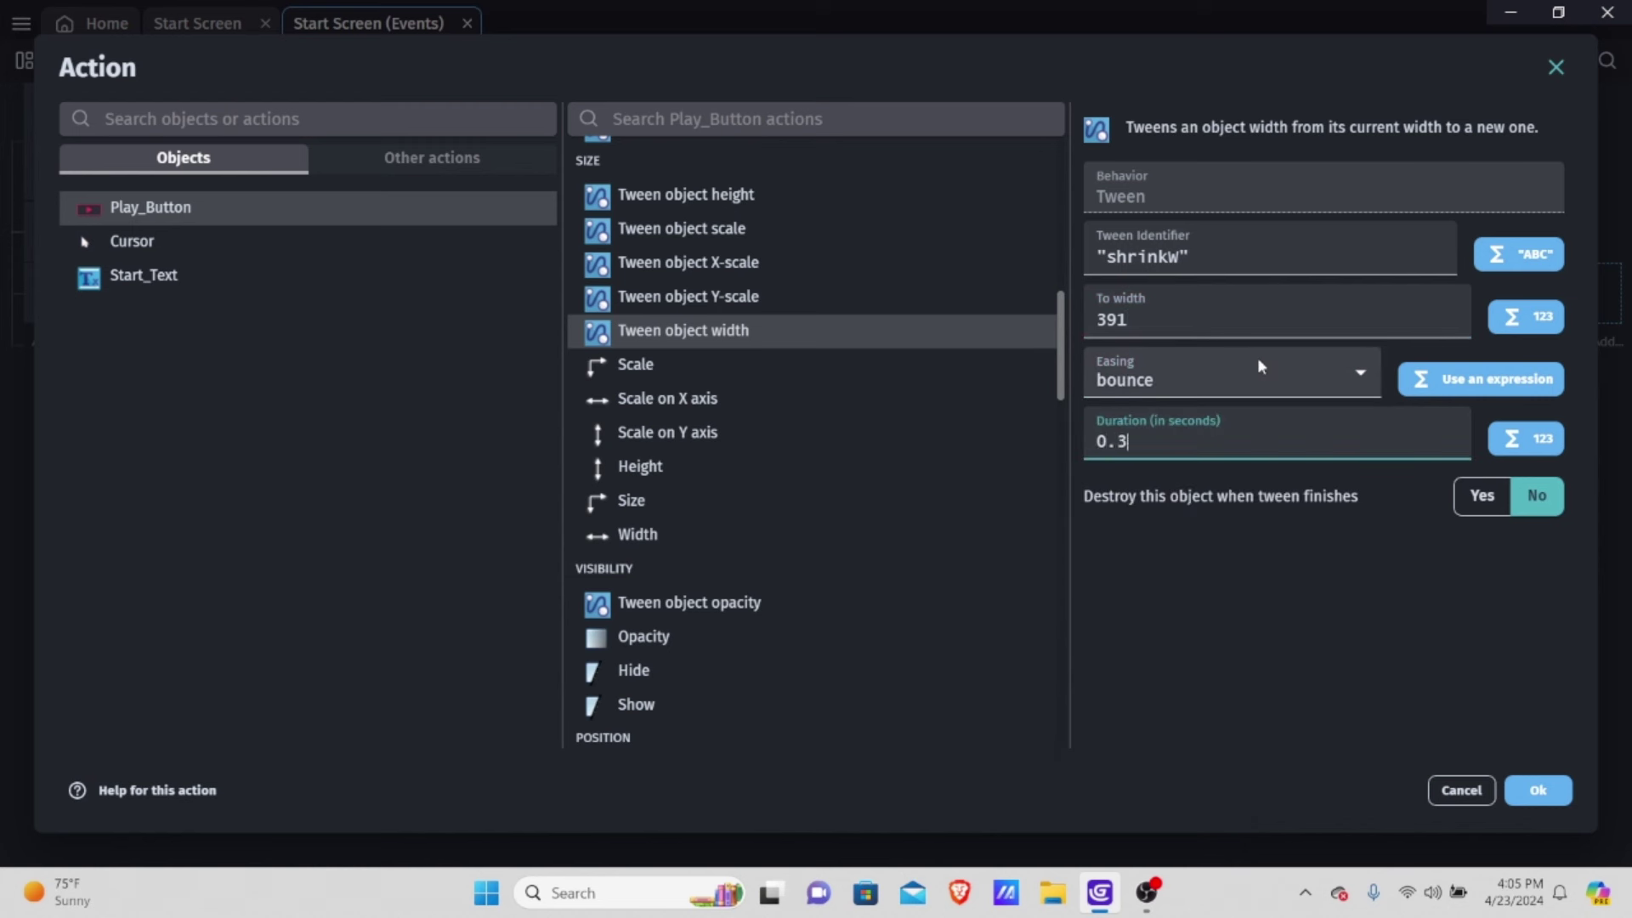
left_click(1420, 676)
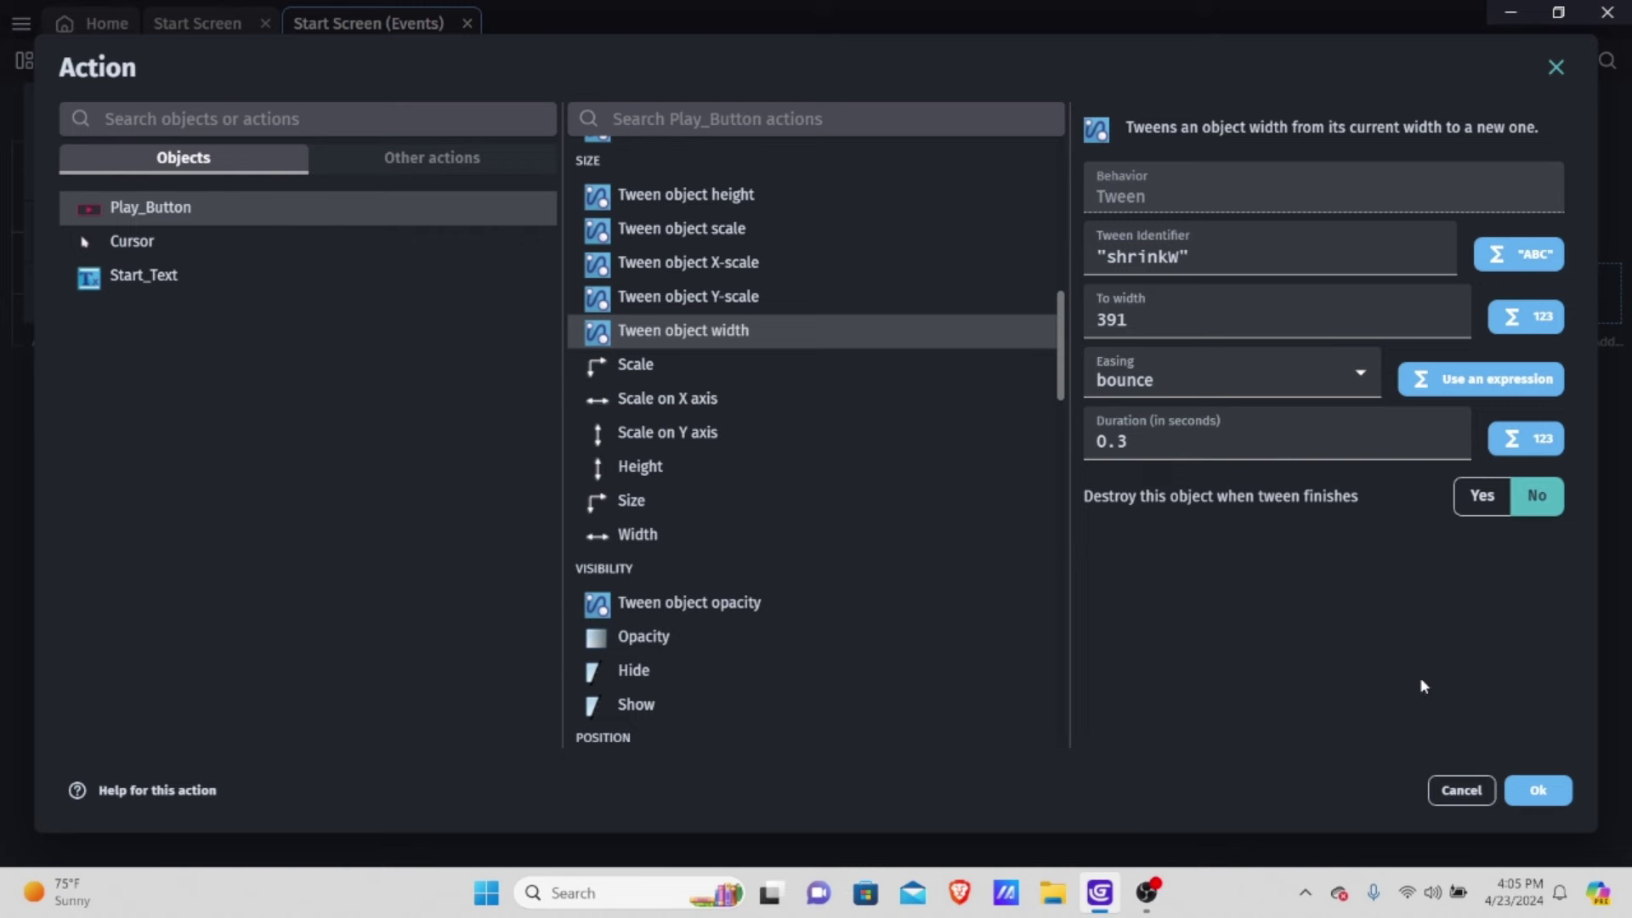
left_click(1536, 787)
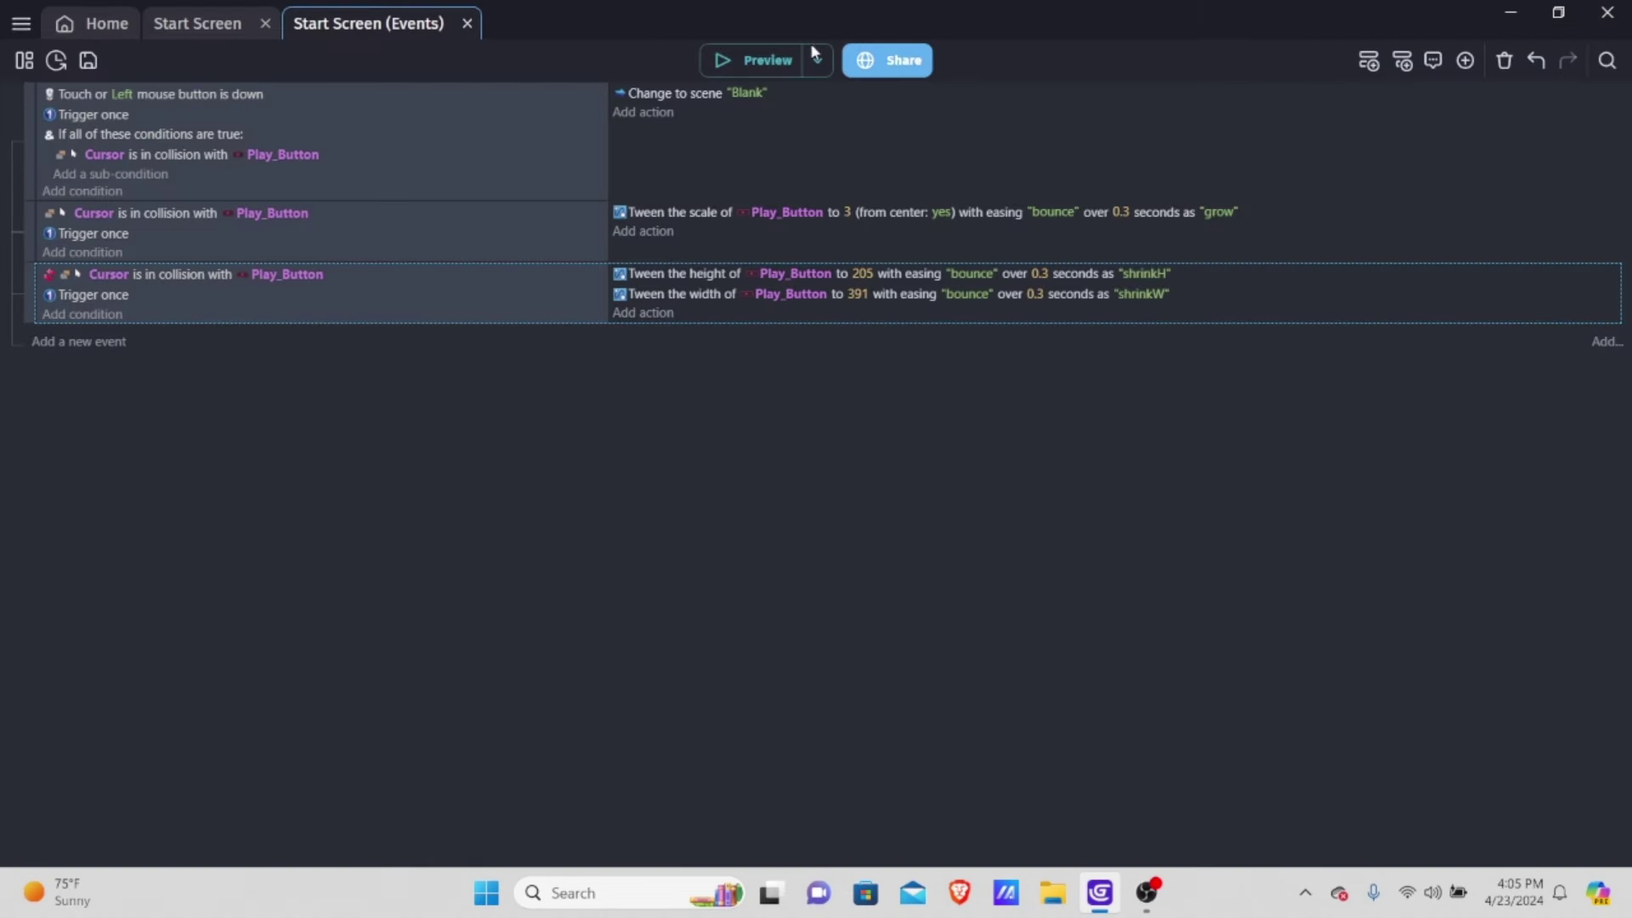
Preview the game to test the button's grow and shrink tweens, and check the play button's placement in the scene
left_click(770, 56)
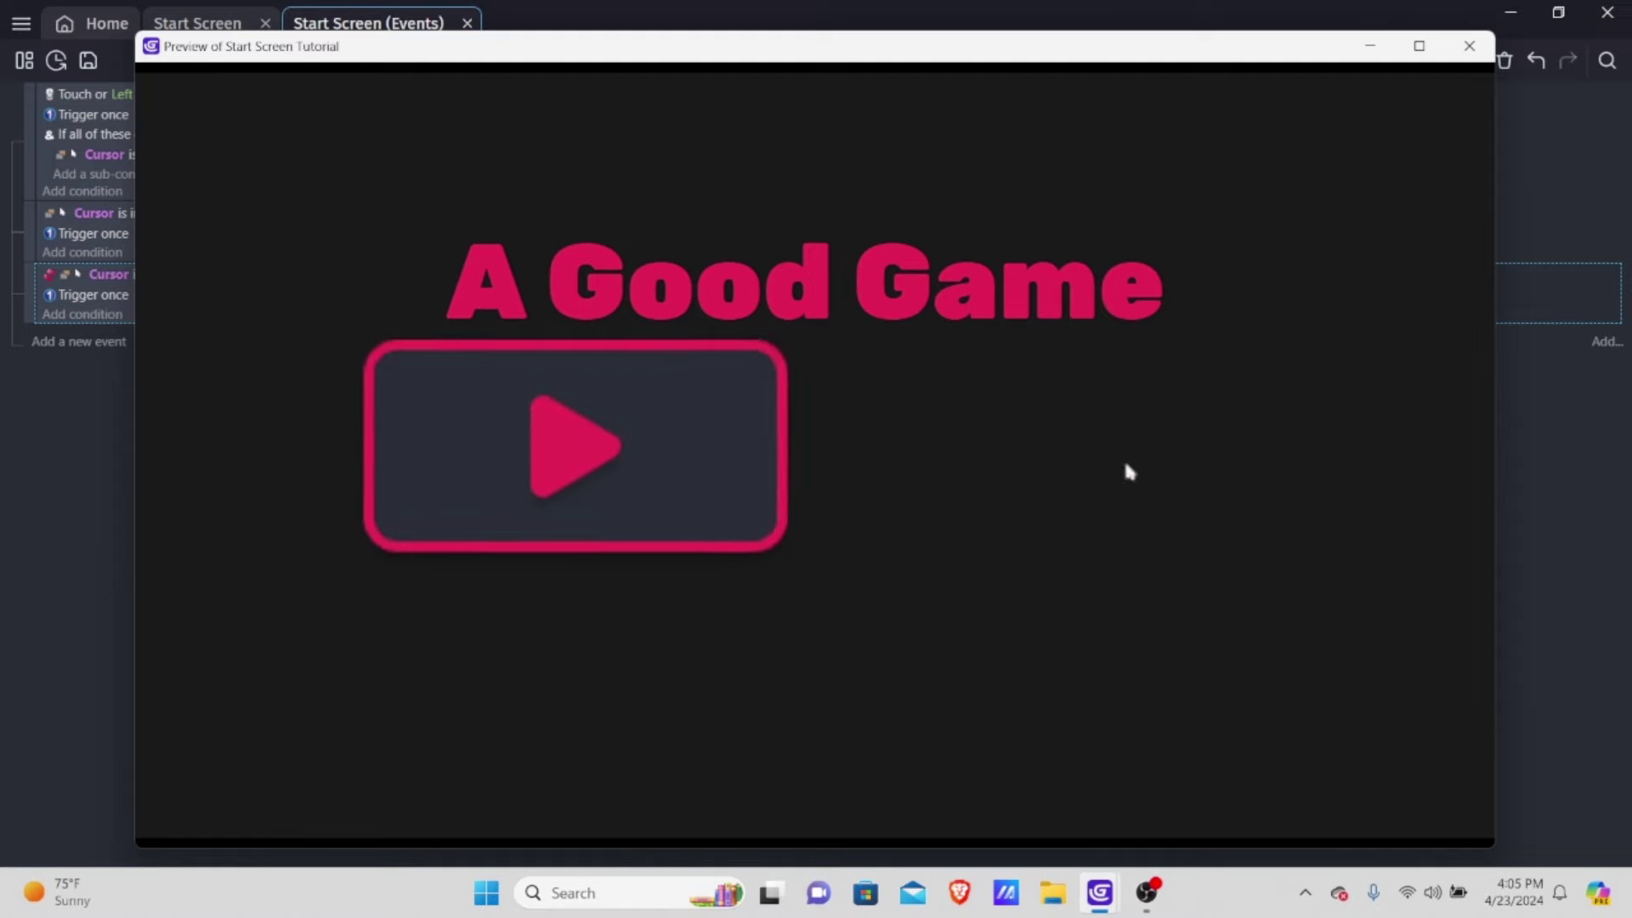
left_click(1469, 46)
left_click(200, 24)
scroll(655, 412, "down", 5, "ctrl")
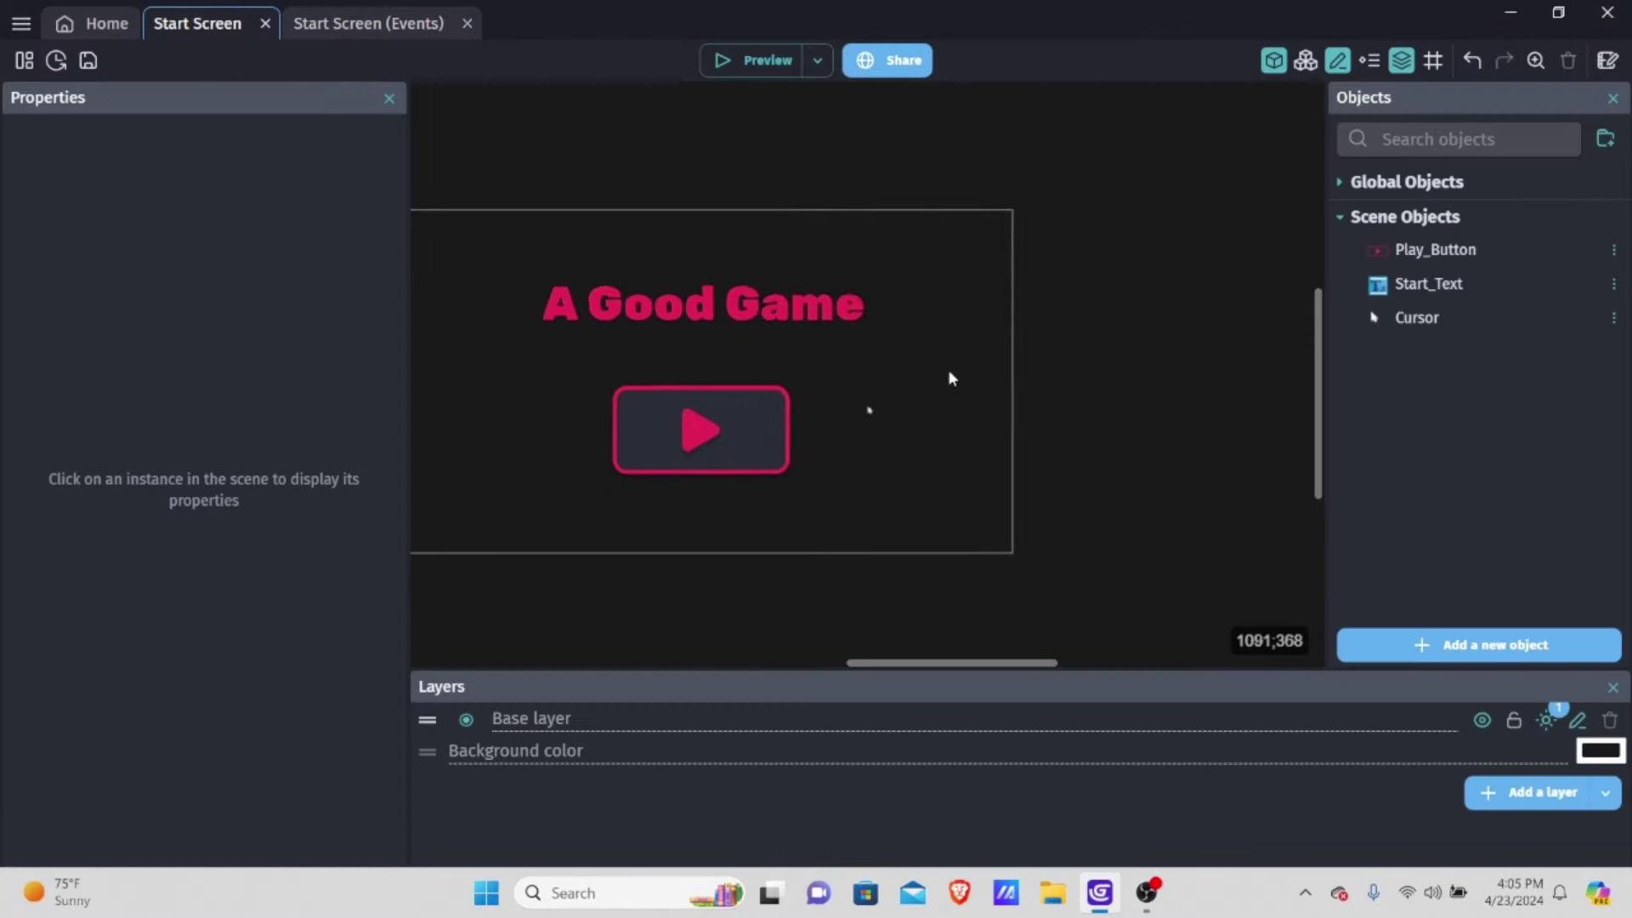
left_click(374, 25)
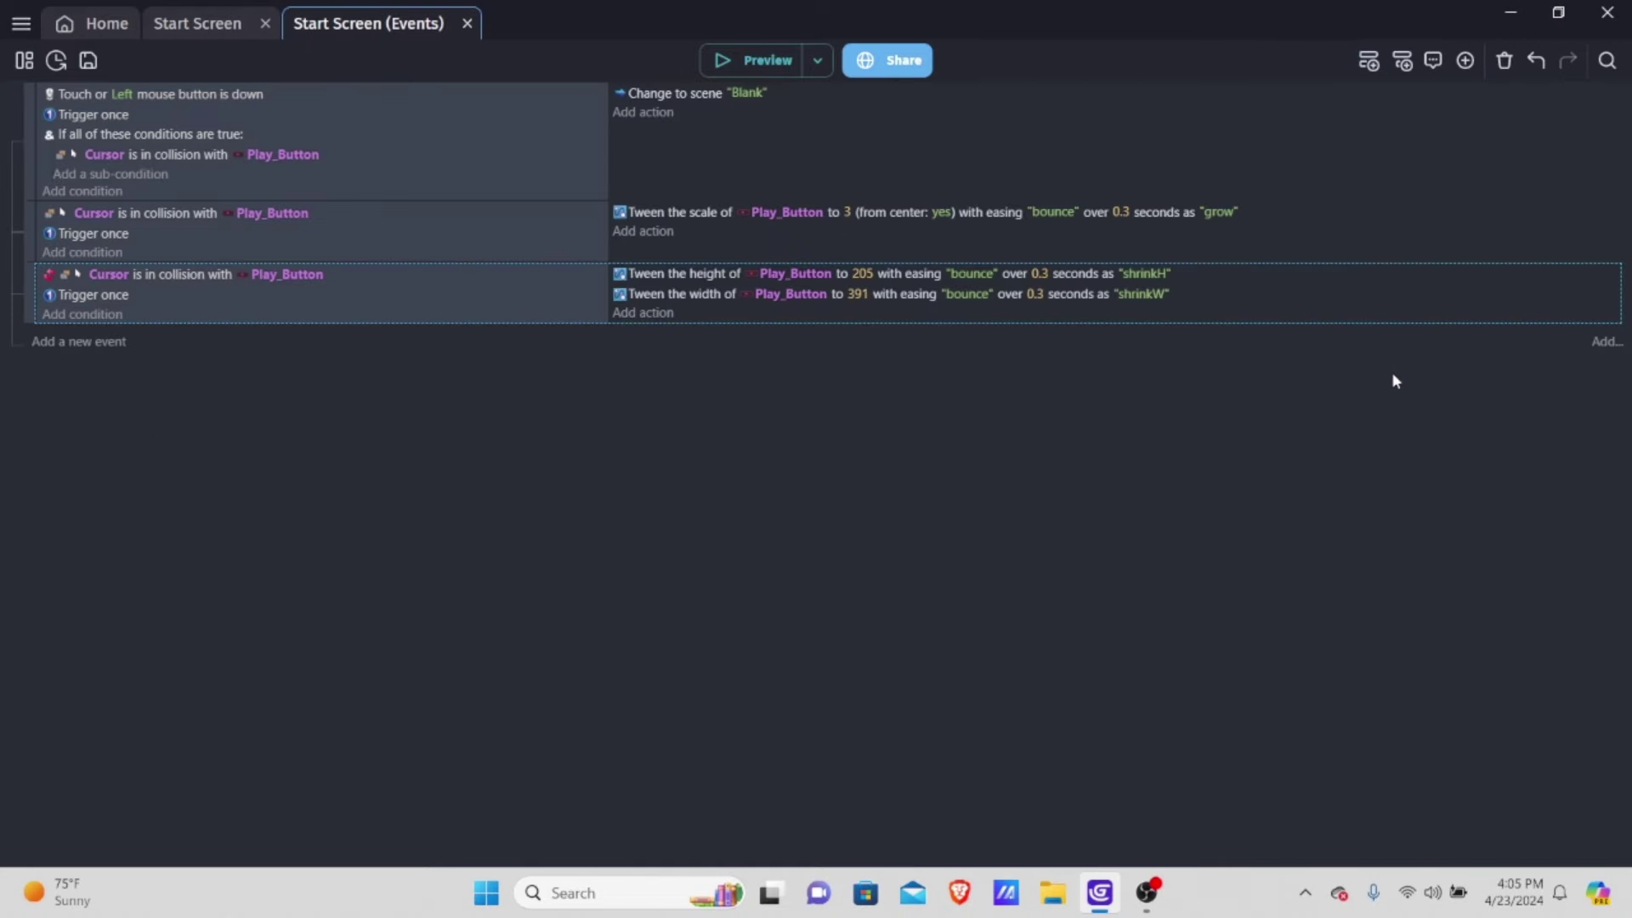
Review the settings of the "grow" scale tween and the "shrinkW" width tween
double_click(1340, 207)
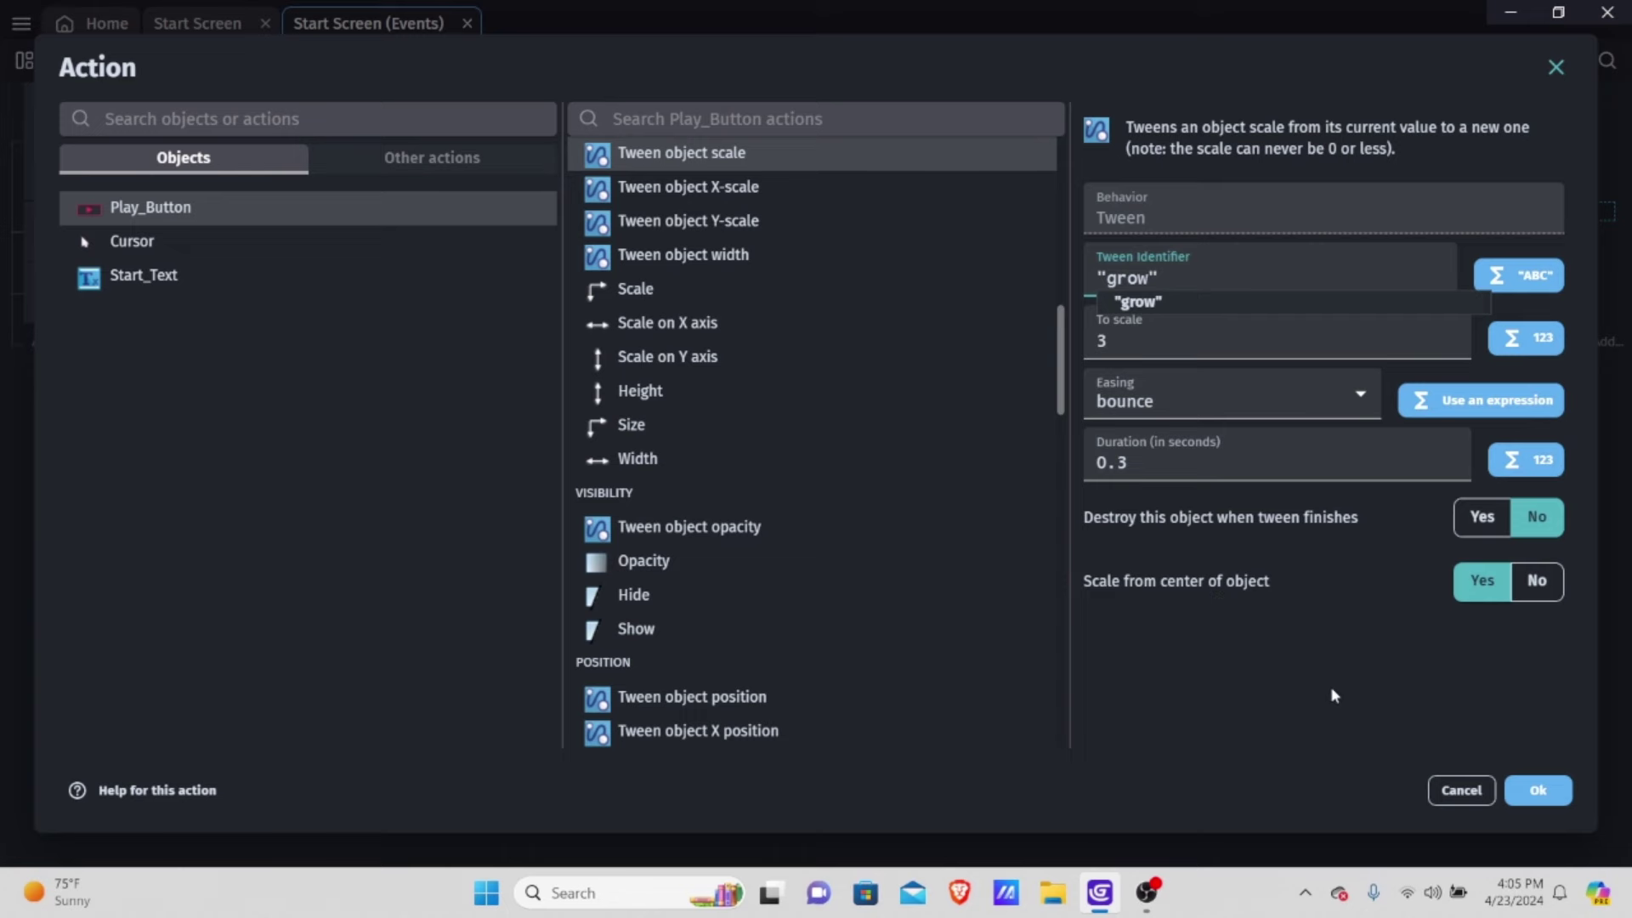
left_click(1536, 790)
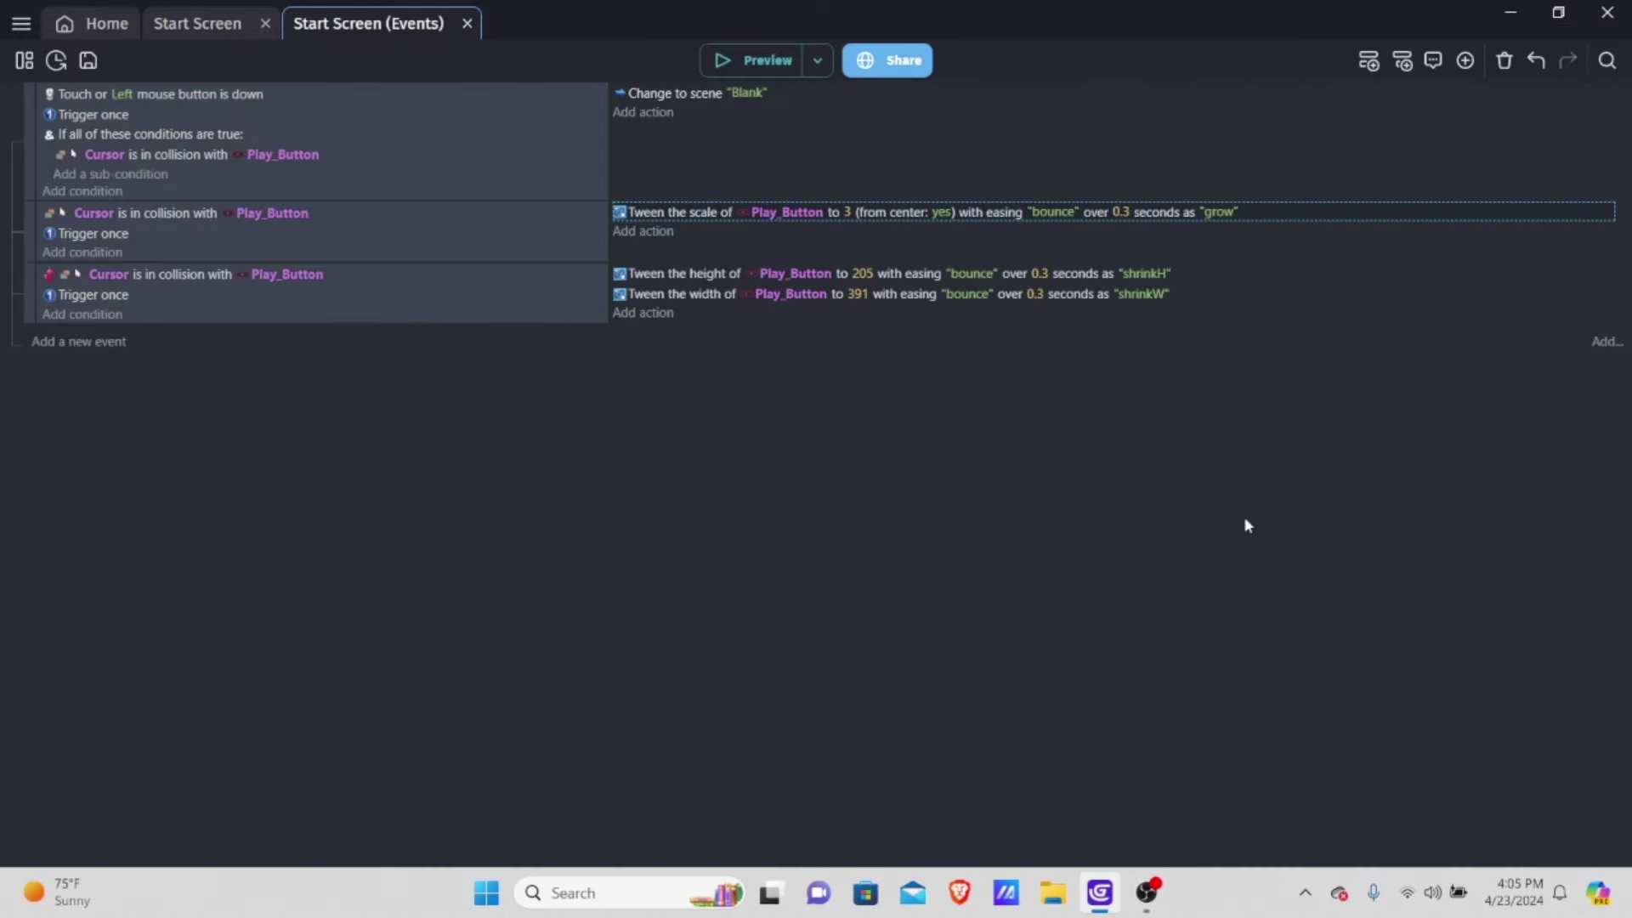
double_click(1288, 293)
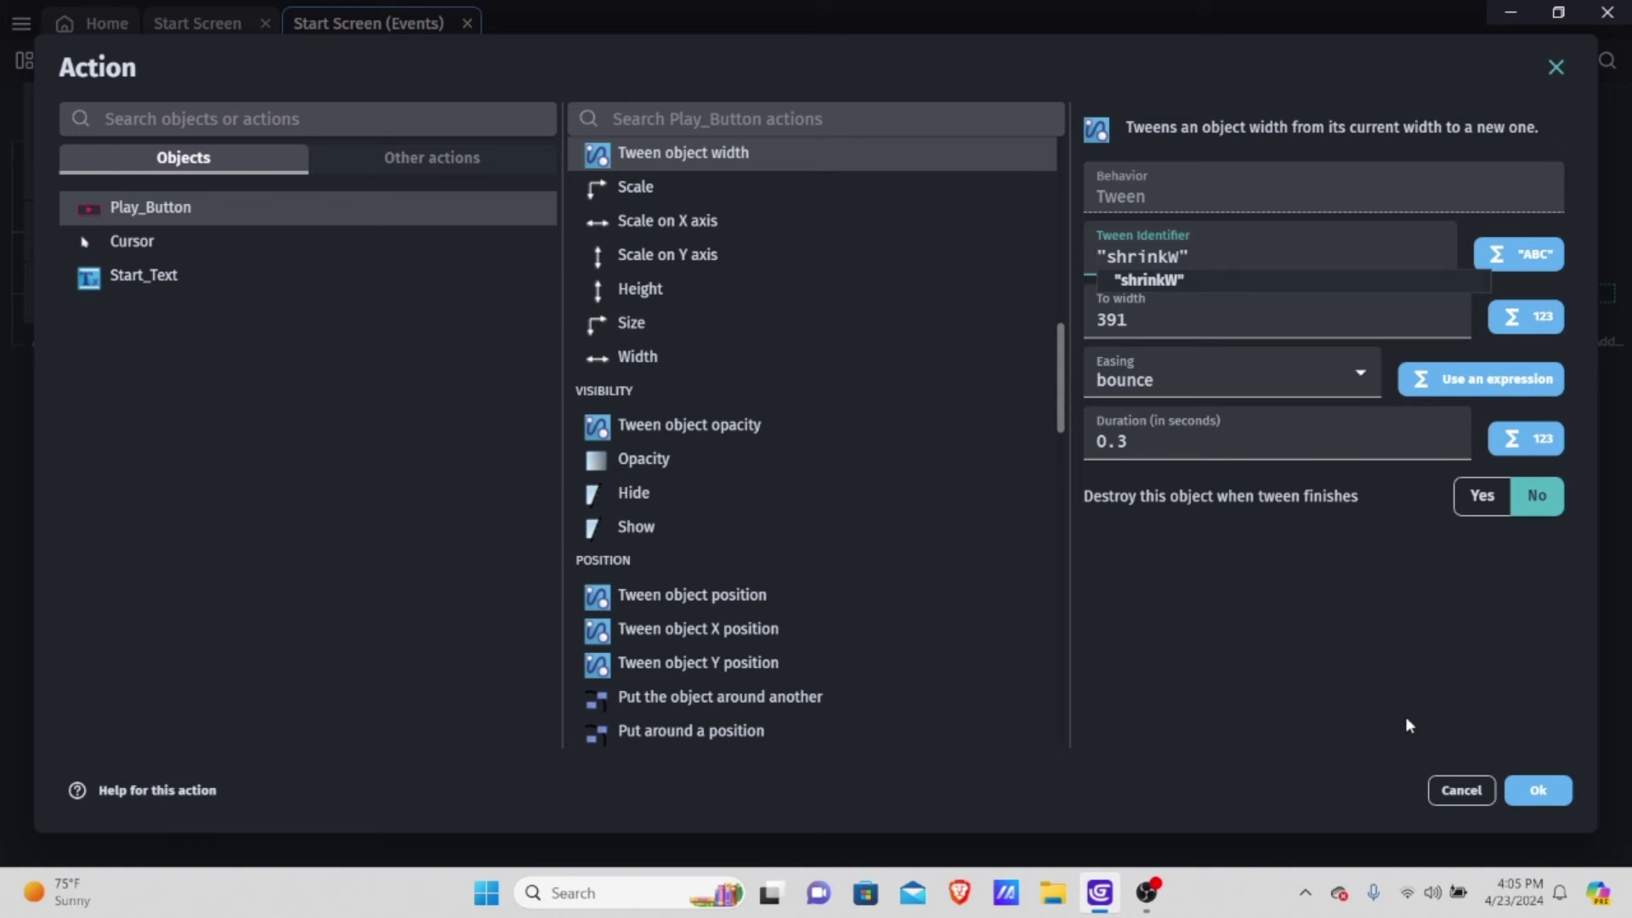
left_click(1526, 788)
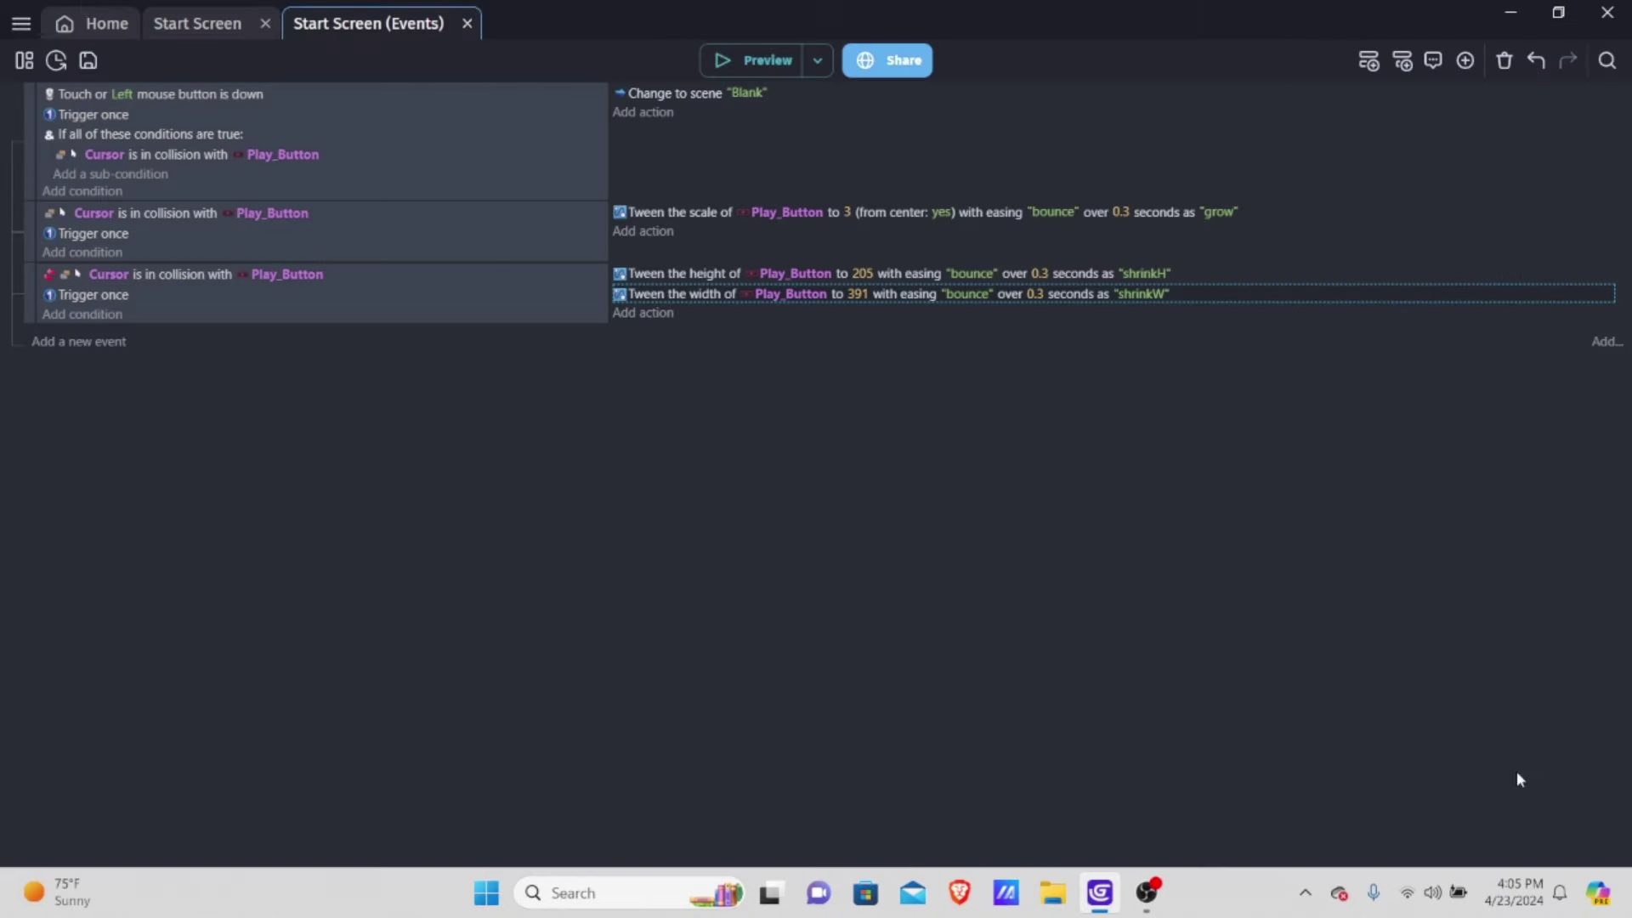
Set the Origin point of the Play_Button sprite to X 84, Y 44, matching its Center point, and apply the object changes
left_click(208, 23)
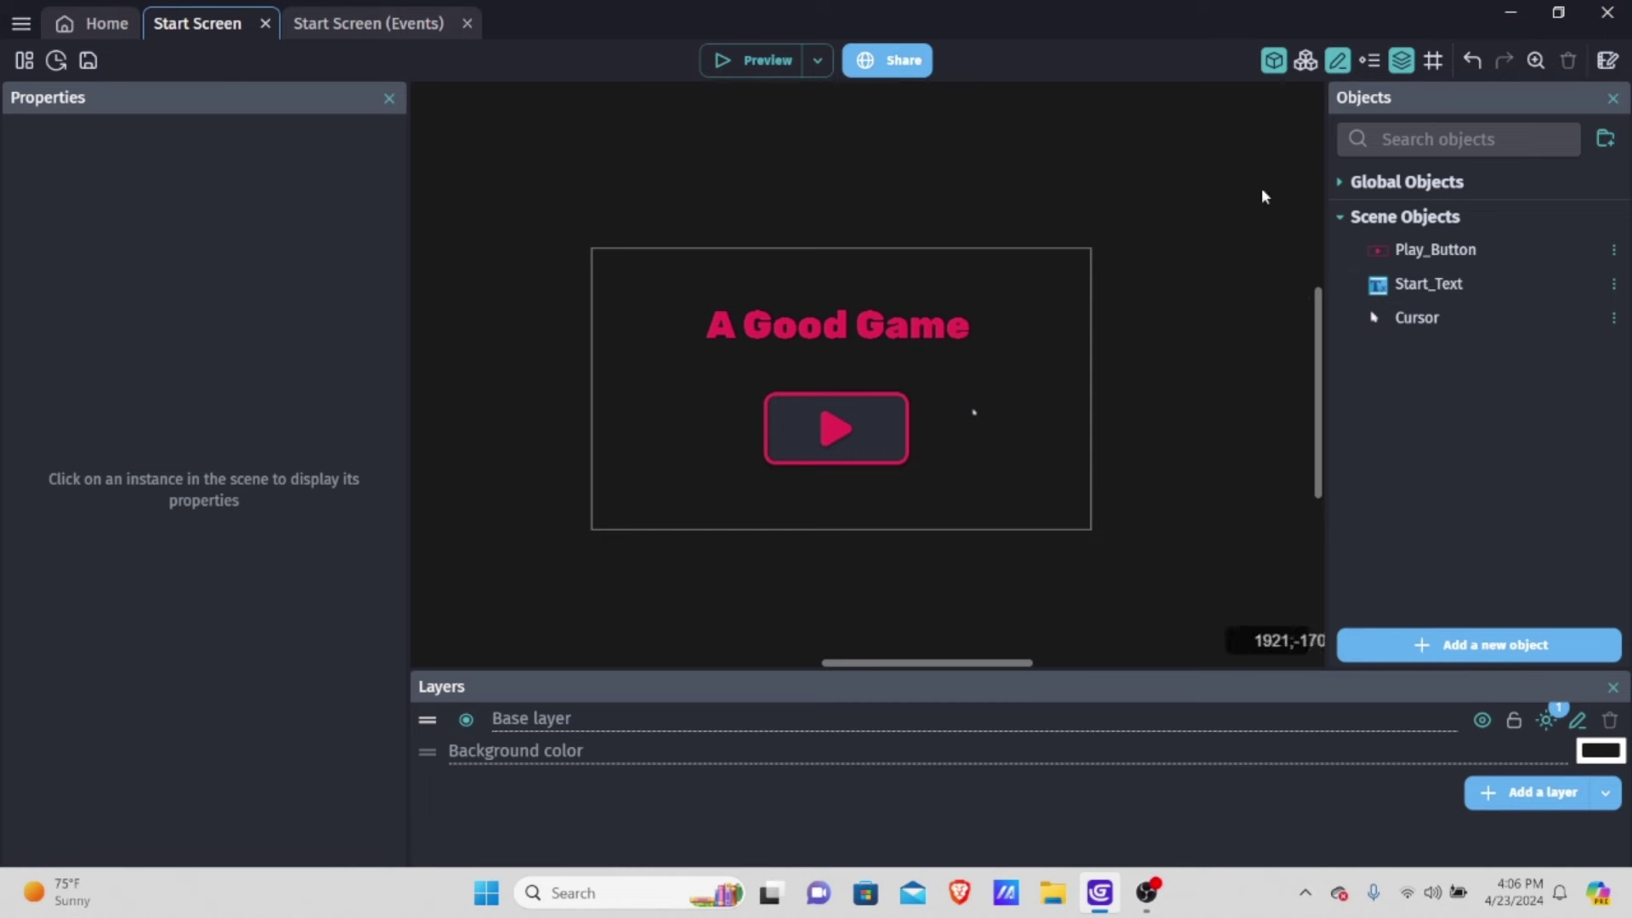
double_click(1456, 249)
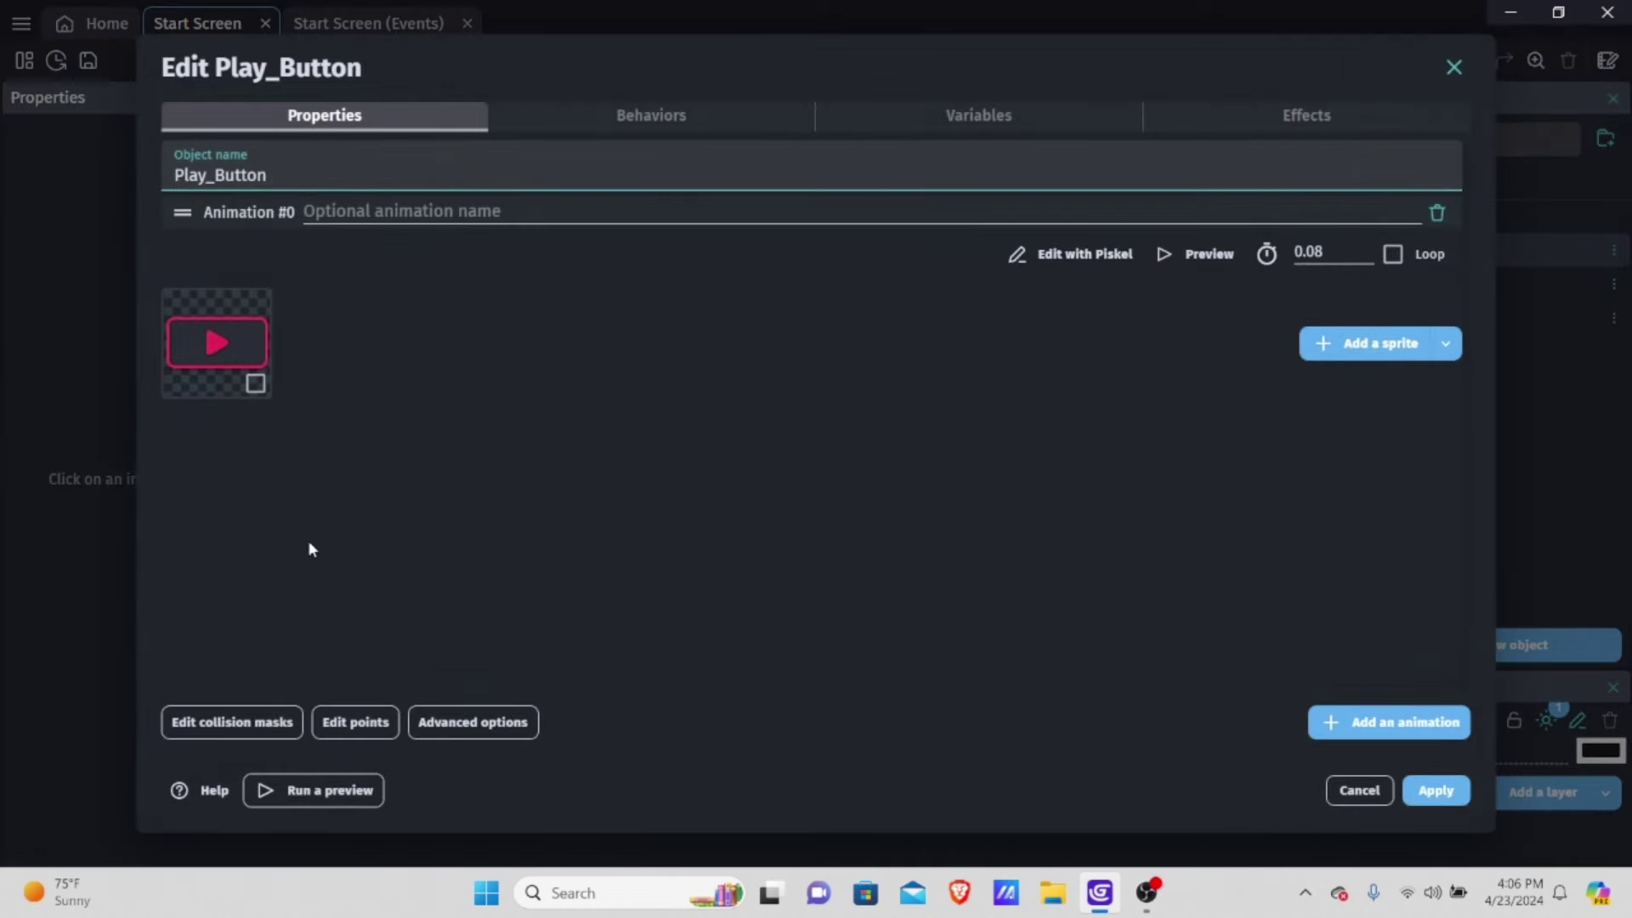
left_click(344, 719)
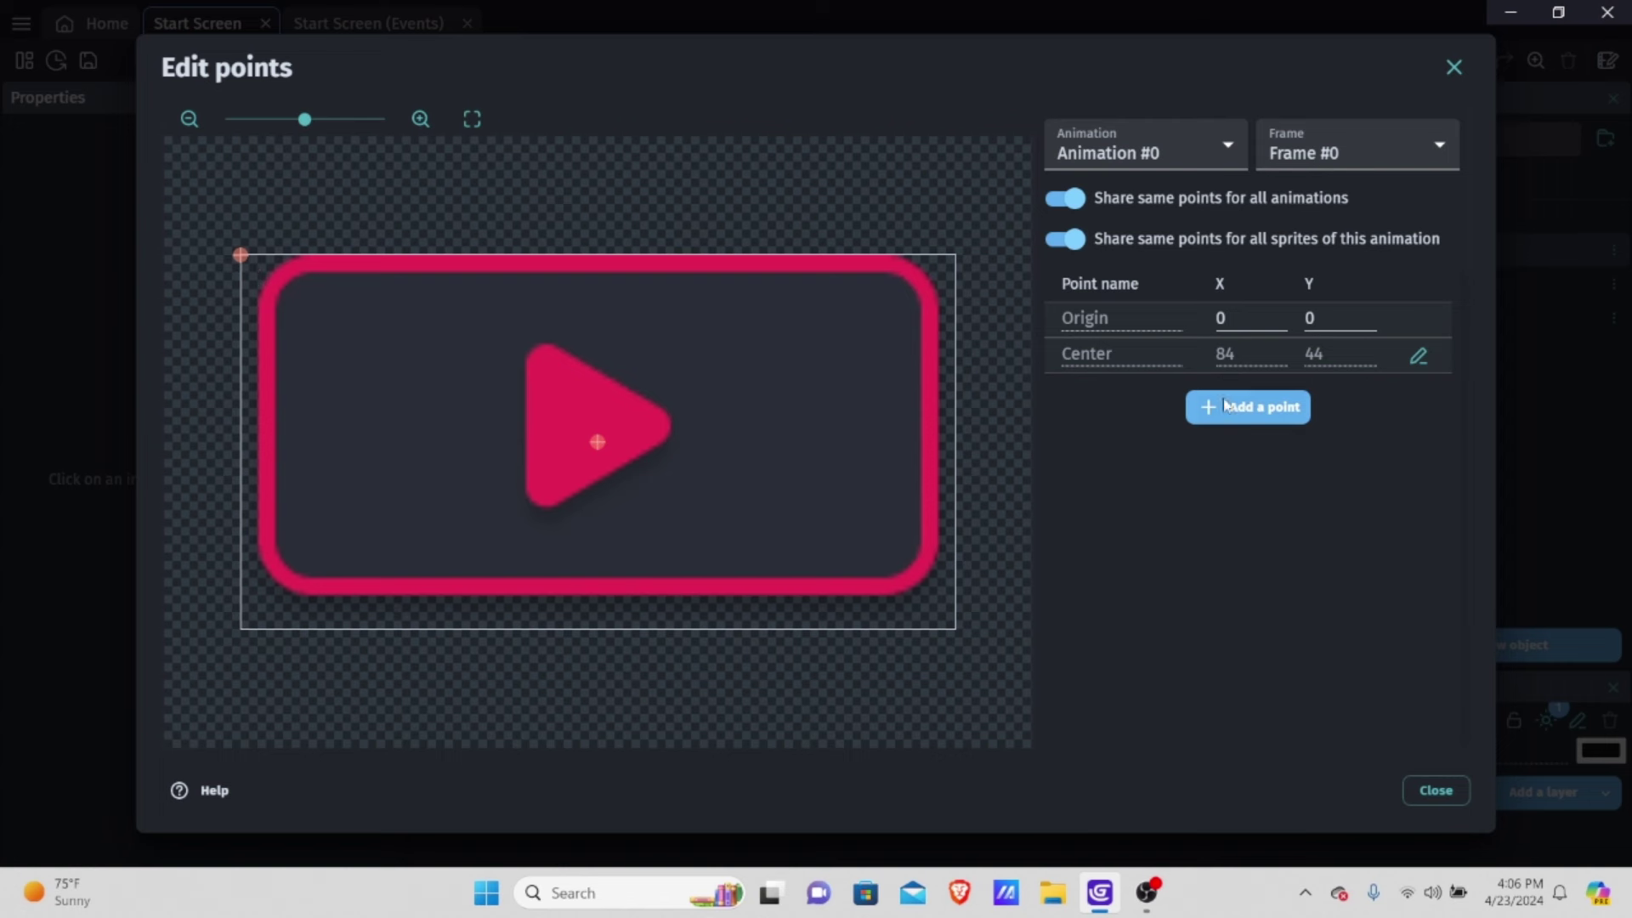
left_click(1247, 318)
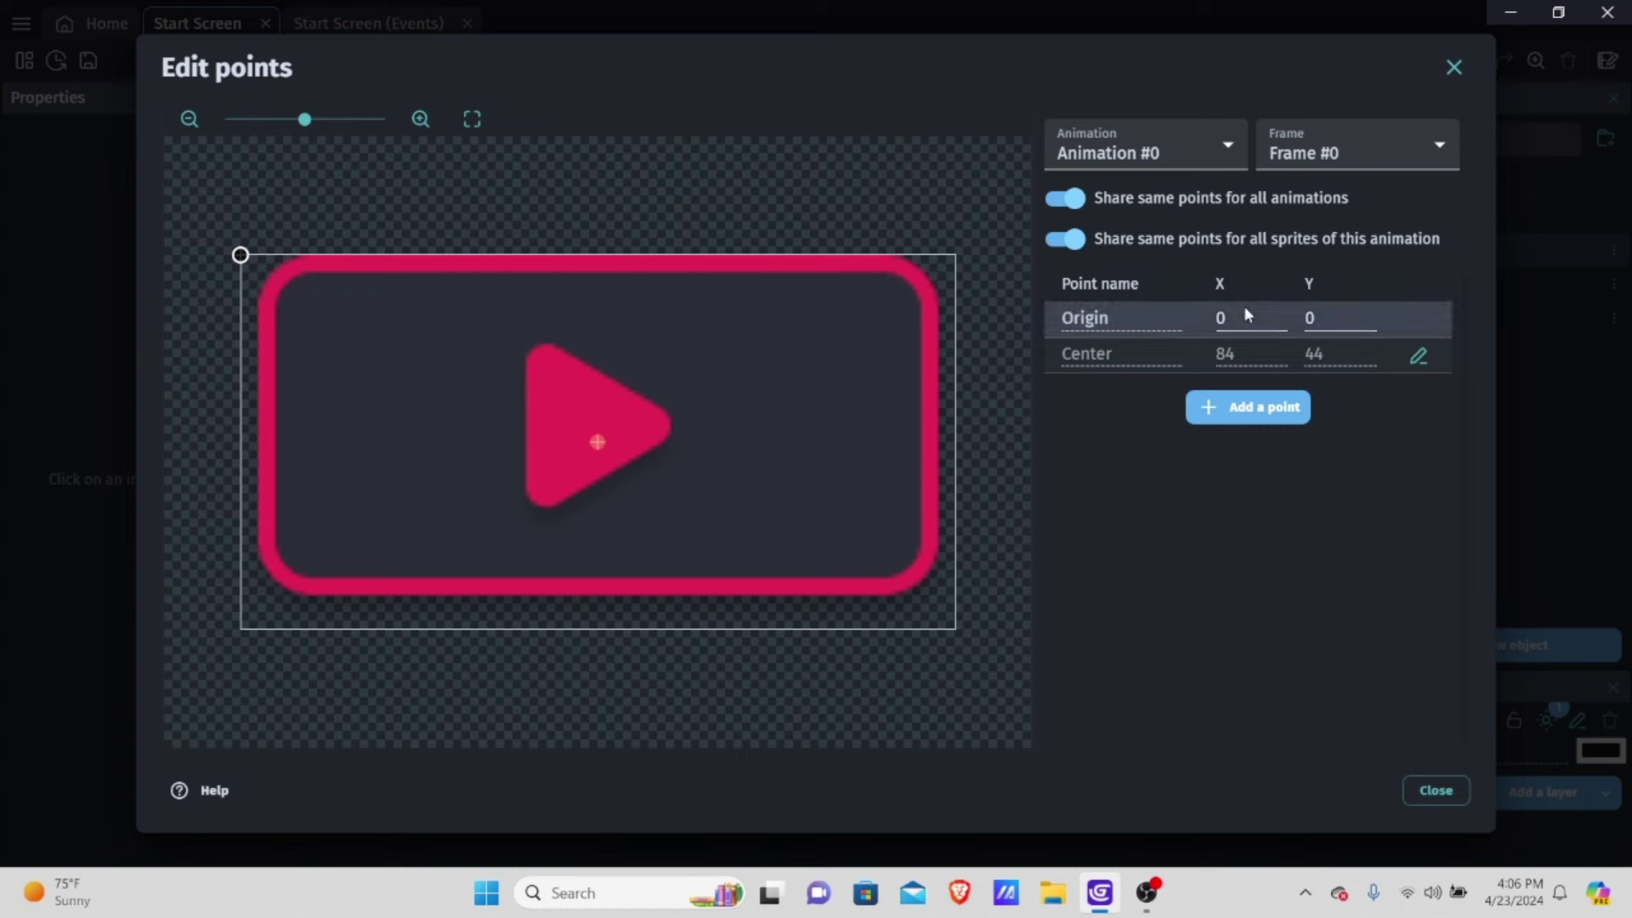
type("84")
key("Tab")
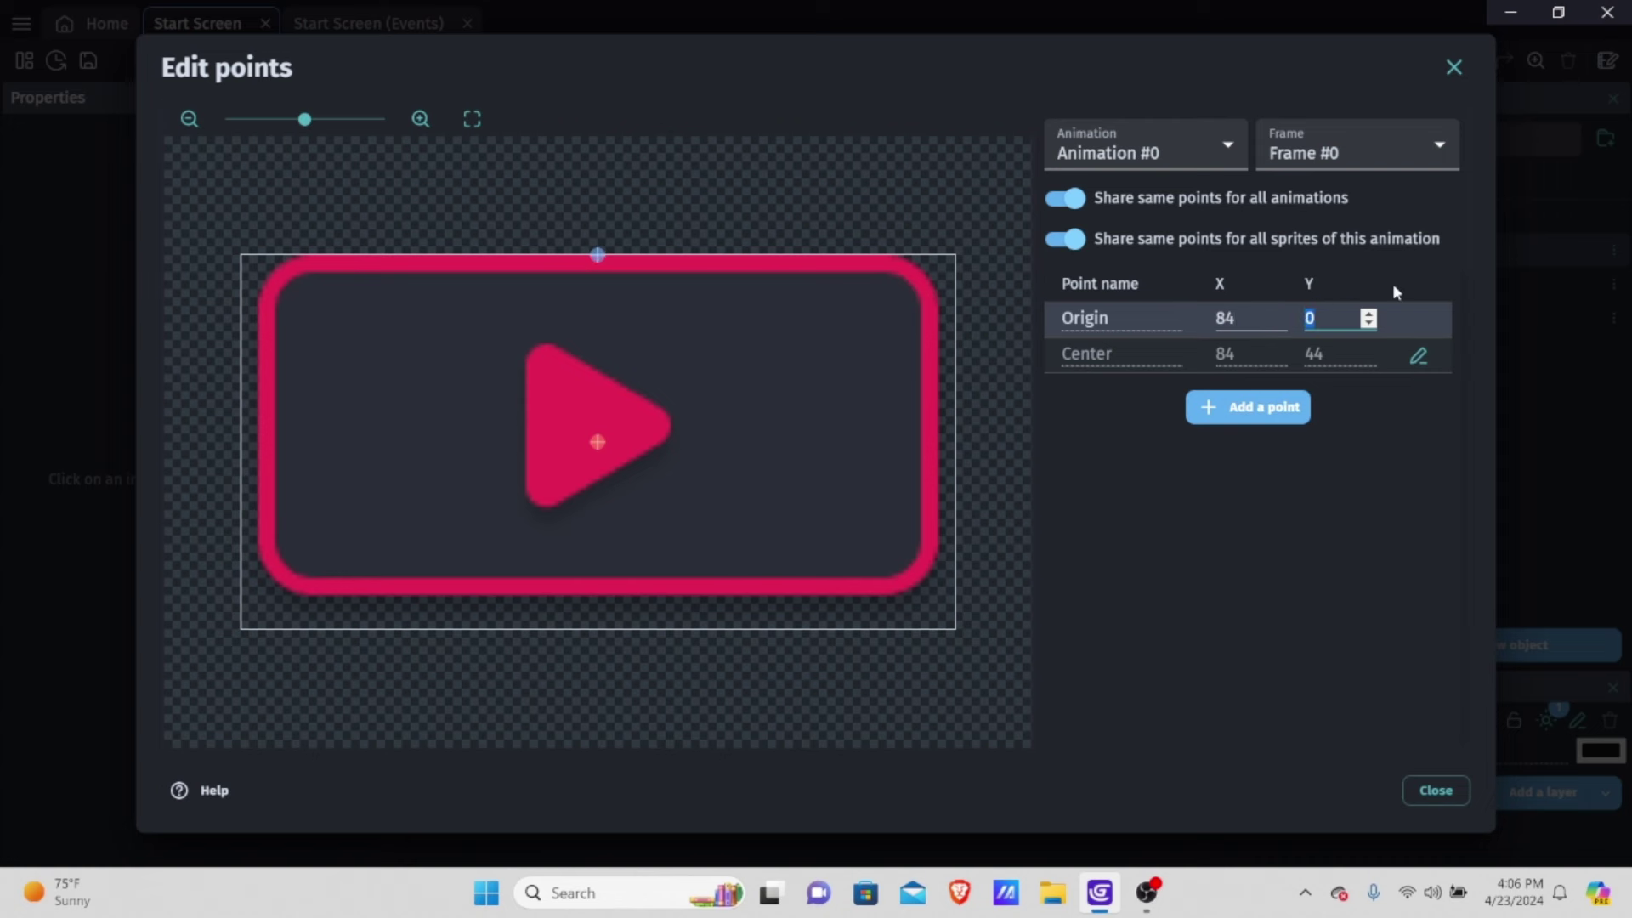
key("BackSpace")
type("44")
left_click(1430, 569)
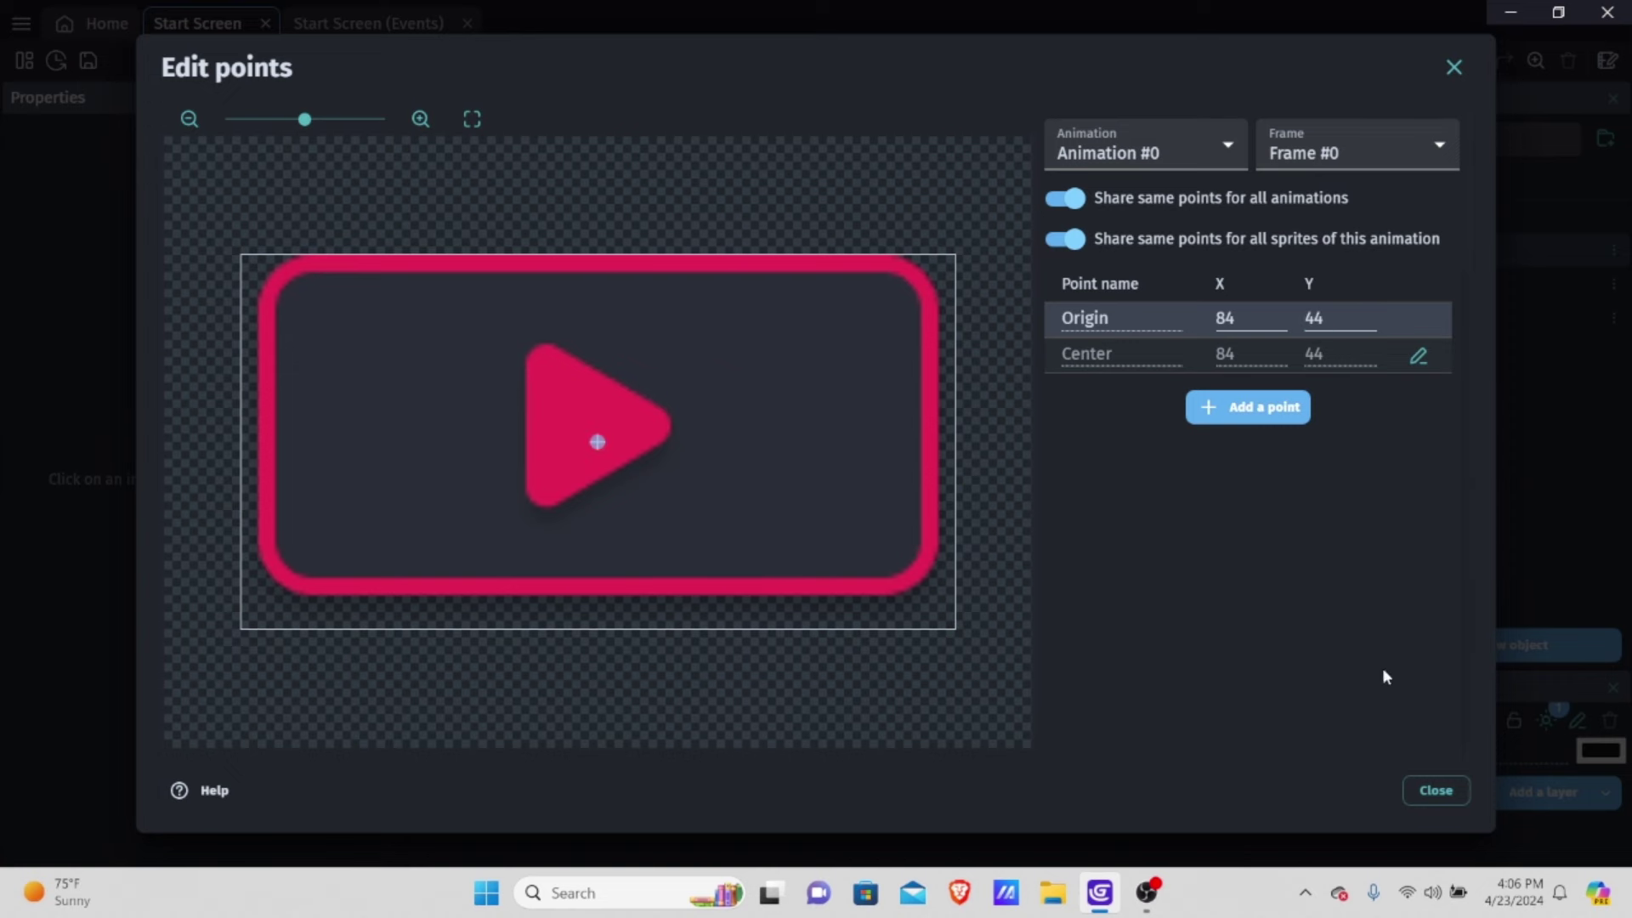
left_click(1429, 791)
left_click(1442, 791)
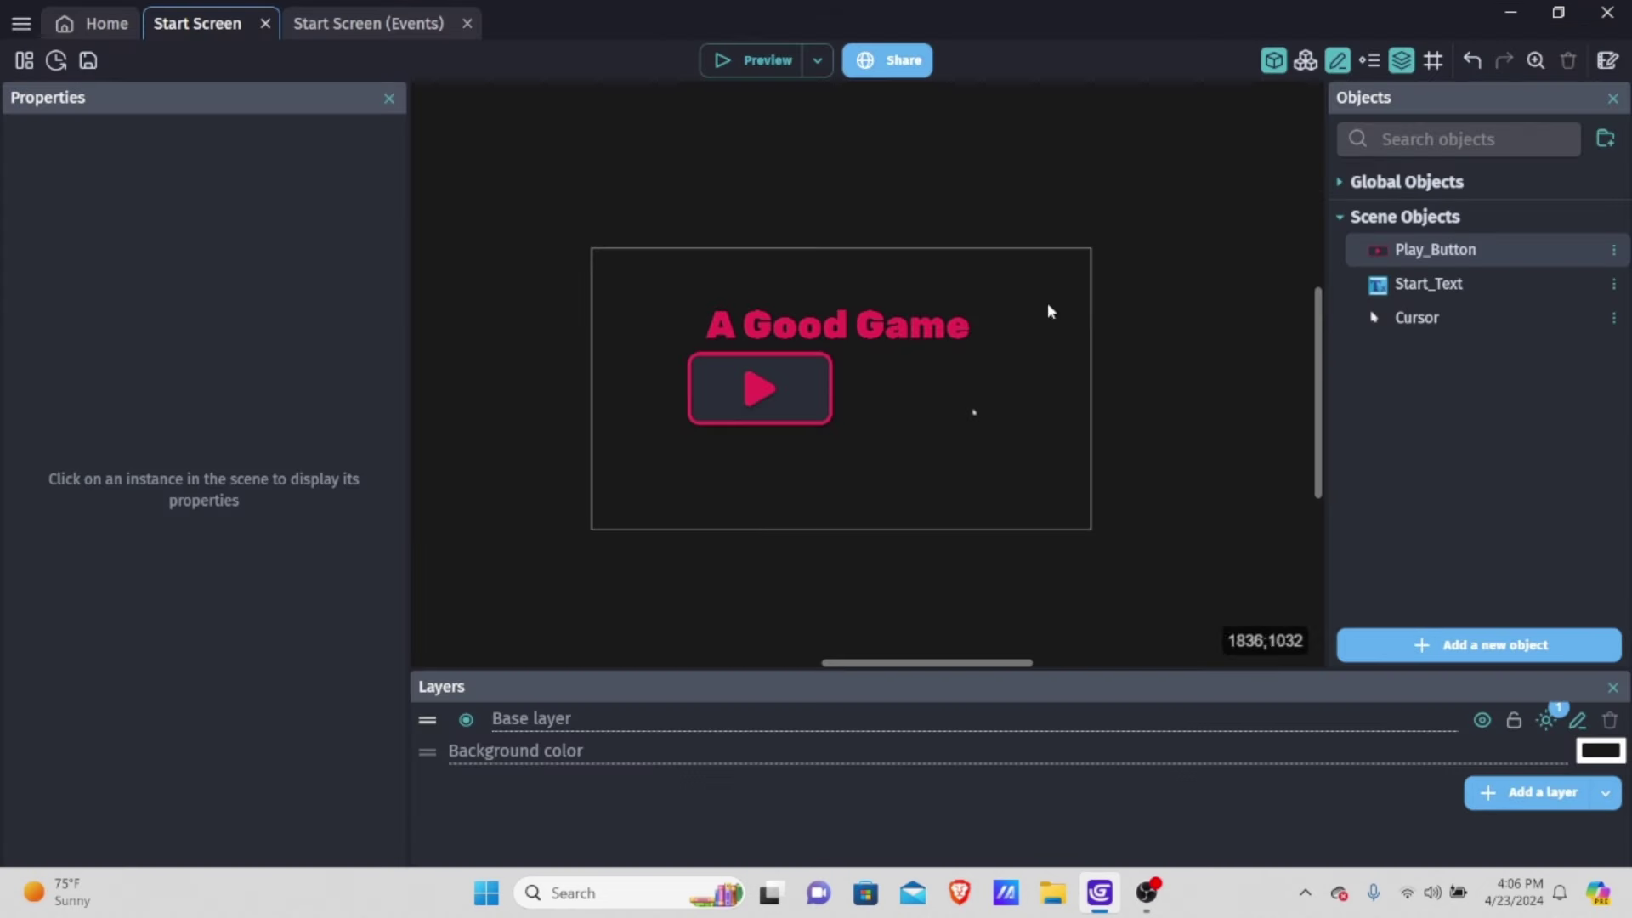
Preview the button with its new origin, and move it back under the title to about X 641, Y 452
left_click(724, 59)
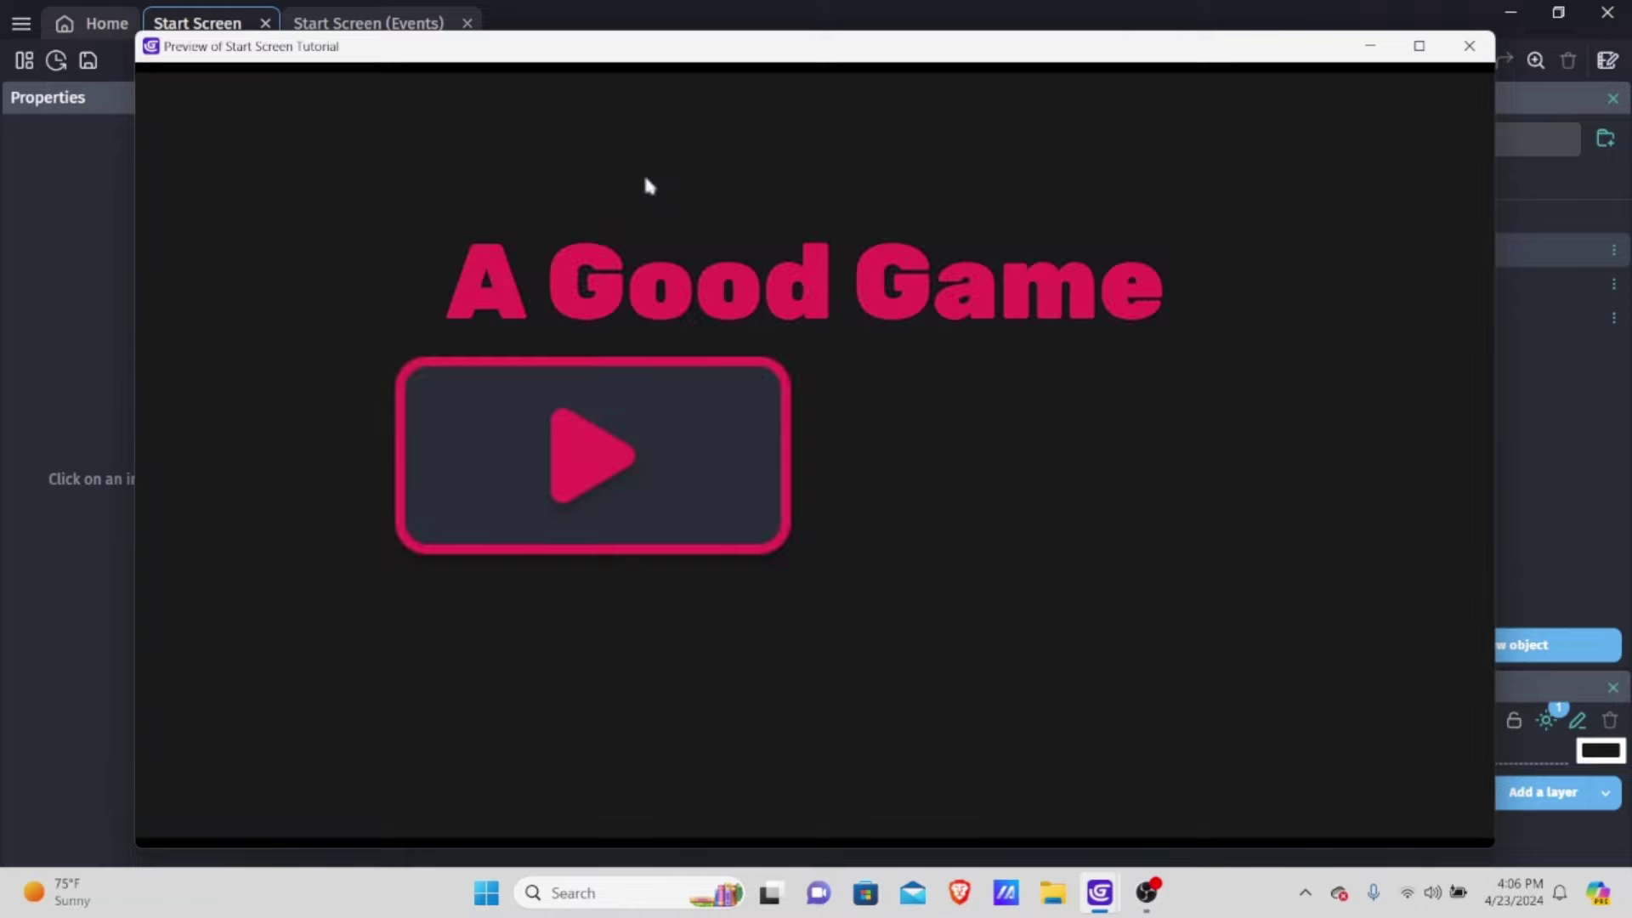
left_click(1470, 46)
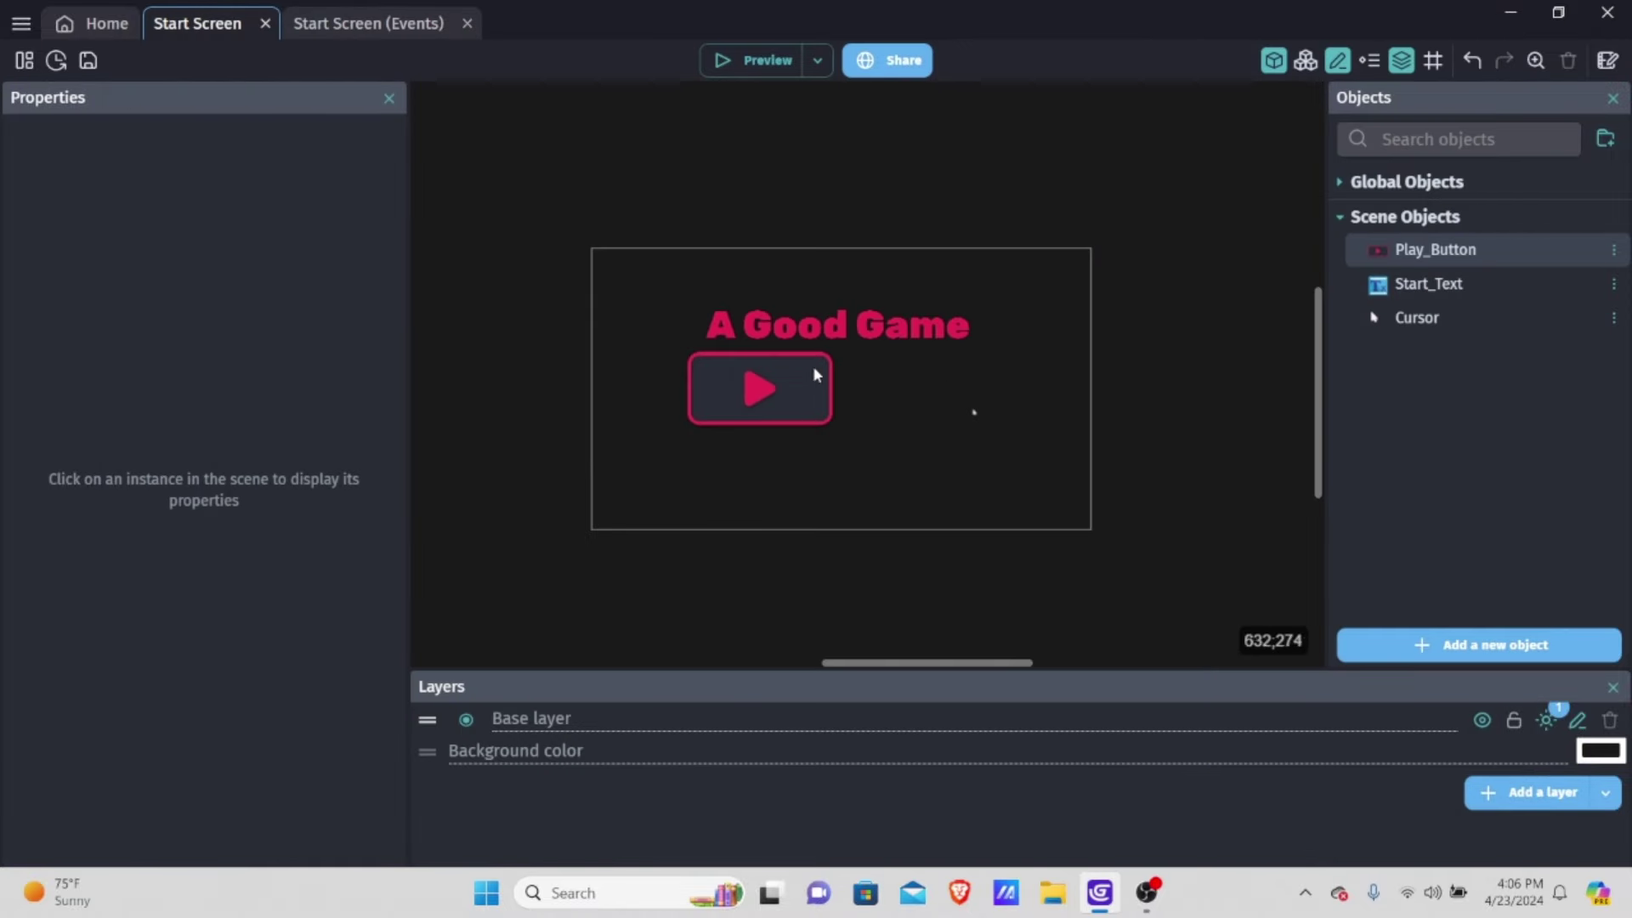
left_click_drag(773, 393, 860, 425)
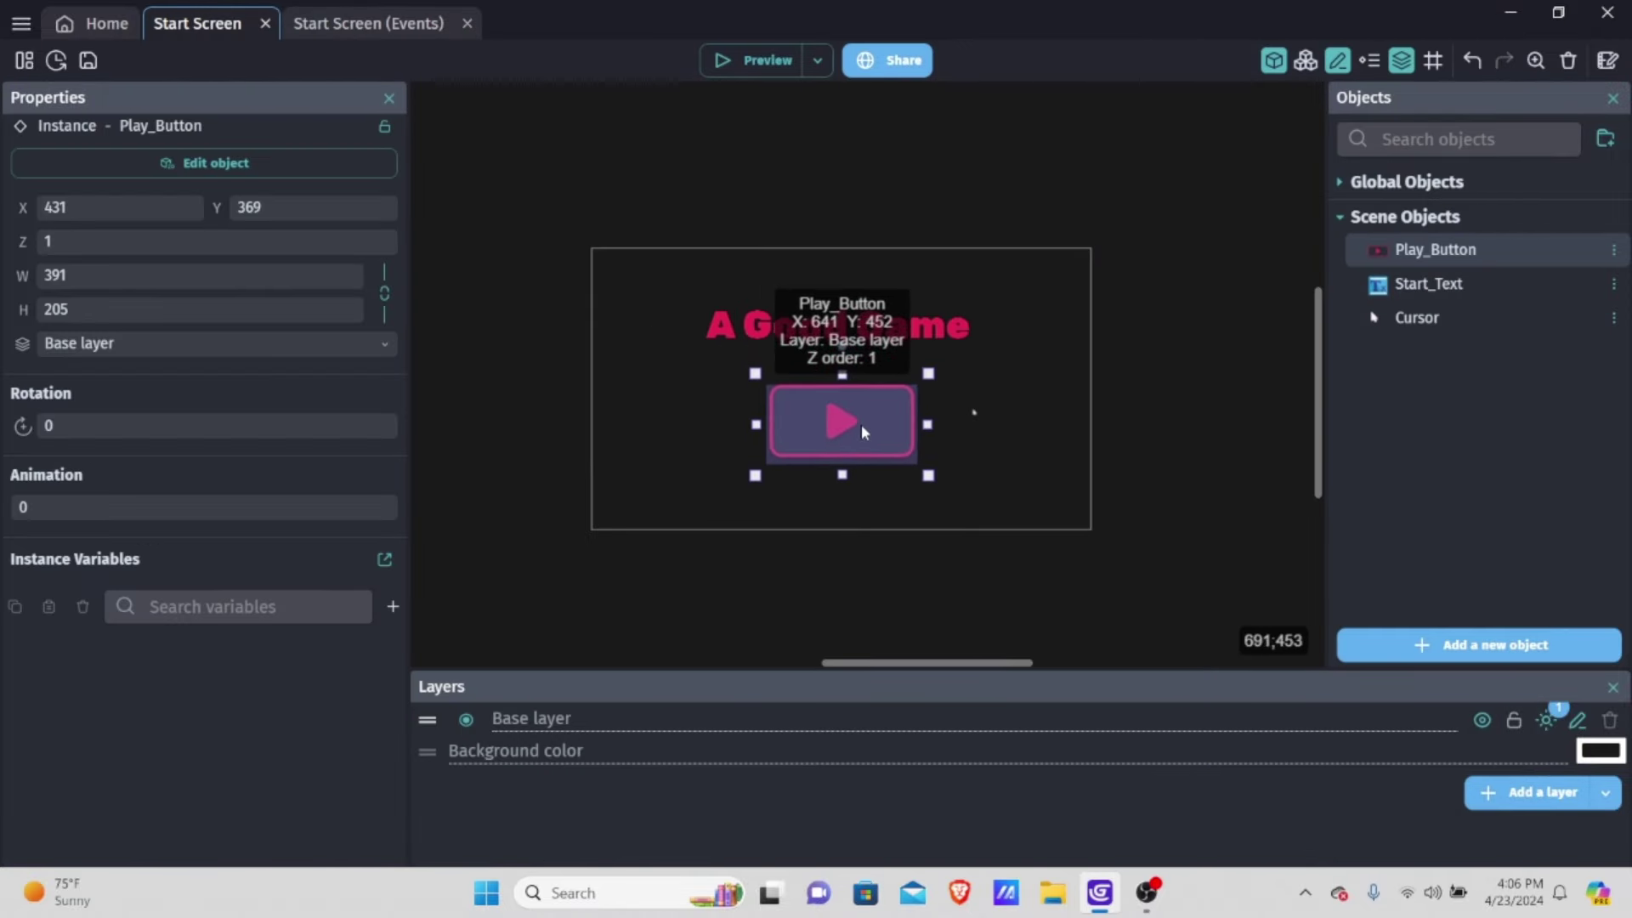
left_click(1073, 386)
scroll(925, 503, "up", 2, "ctrl")
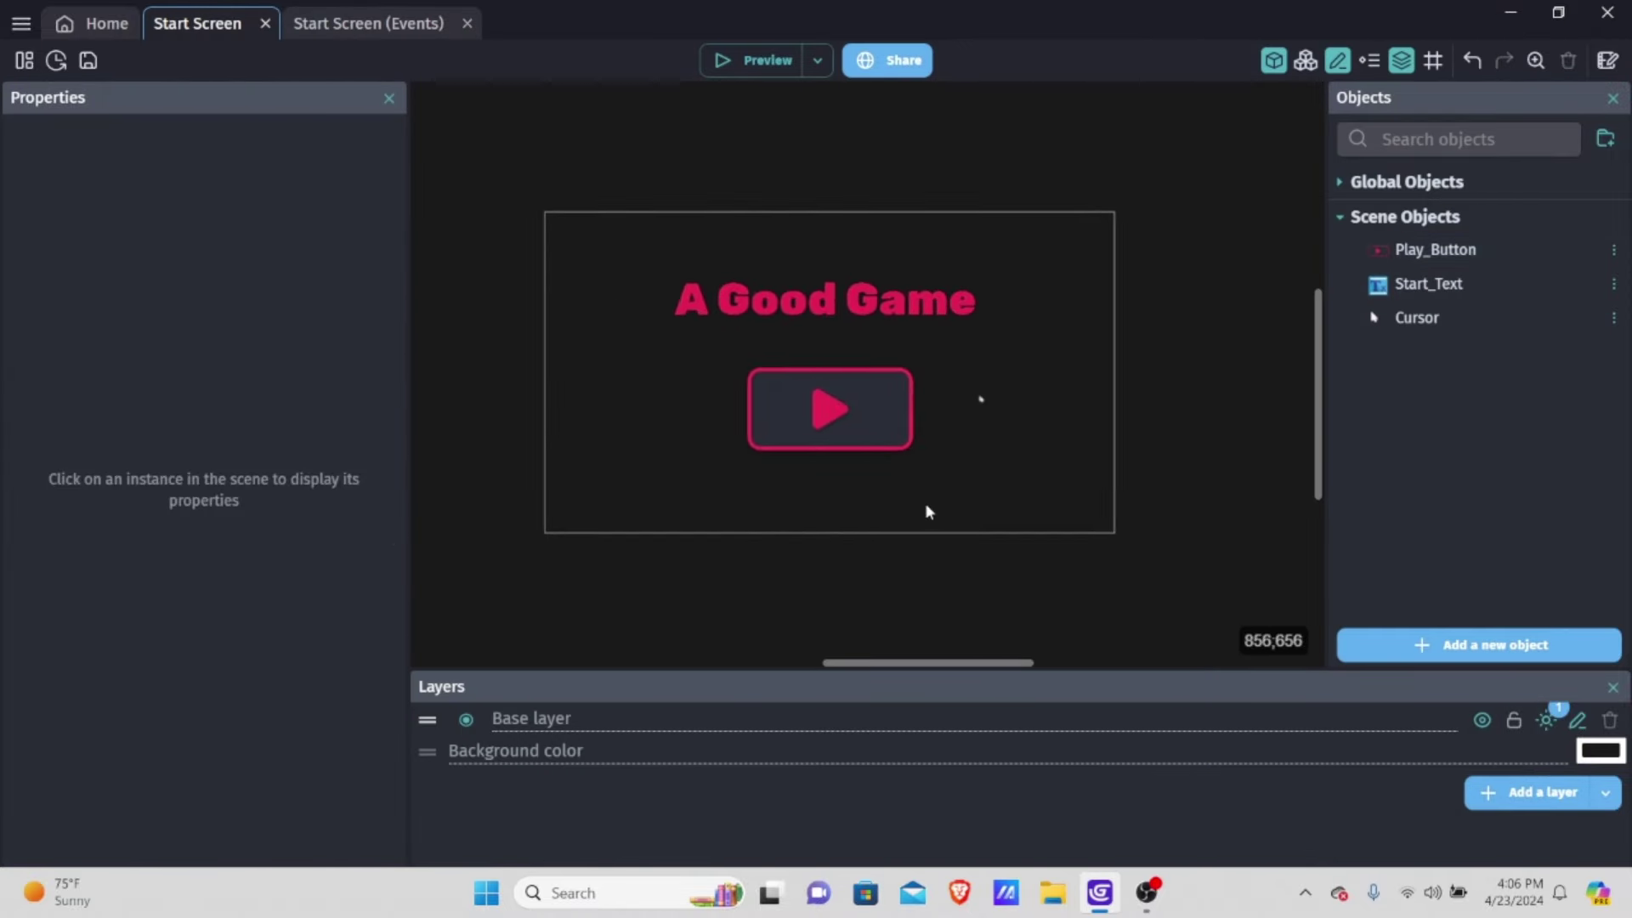
Preview the repositioned button's hover tweens, and review the tween events against the scene layout
left_click(777, 59)
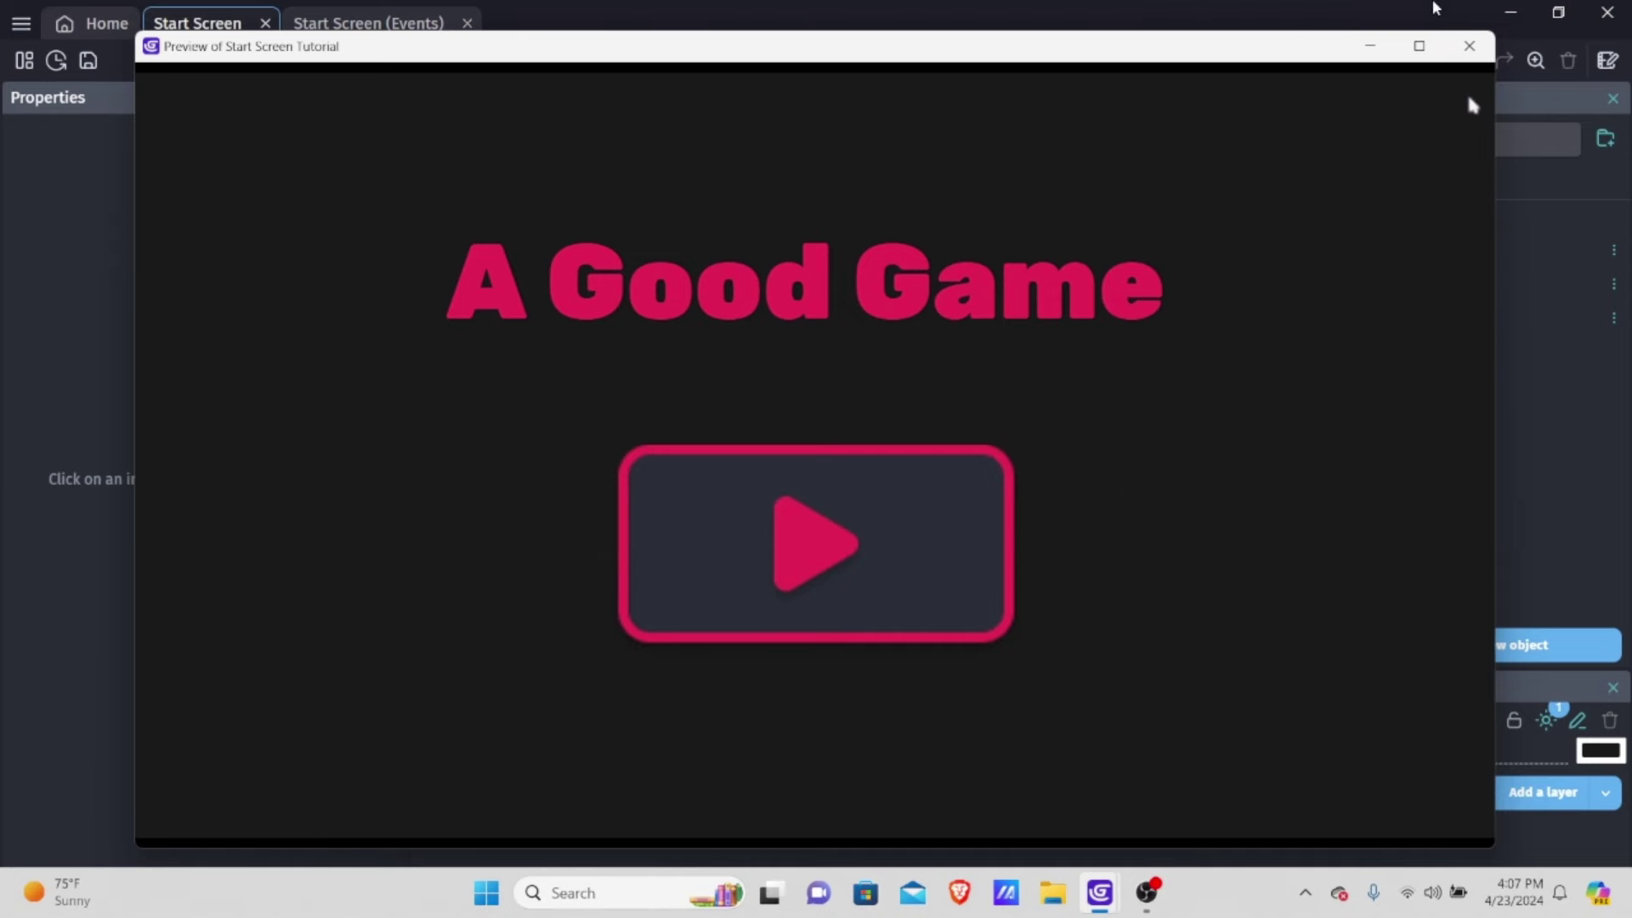
left_click(1470, 47)
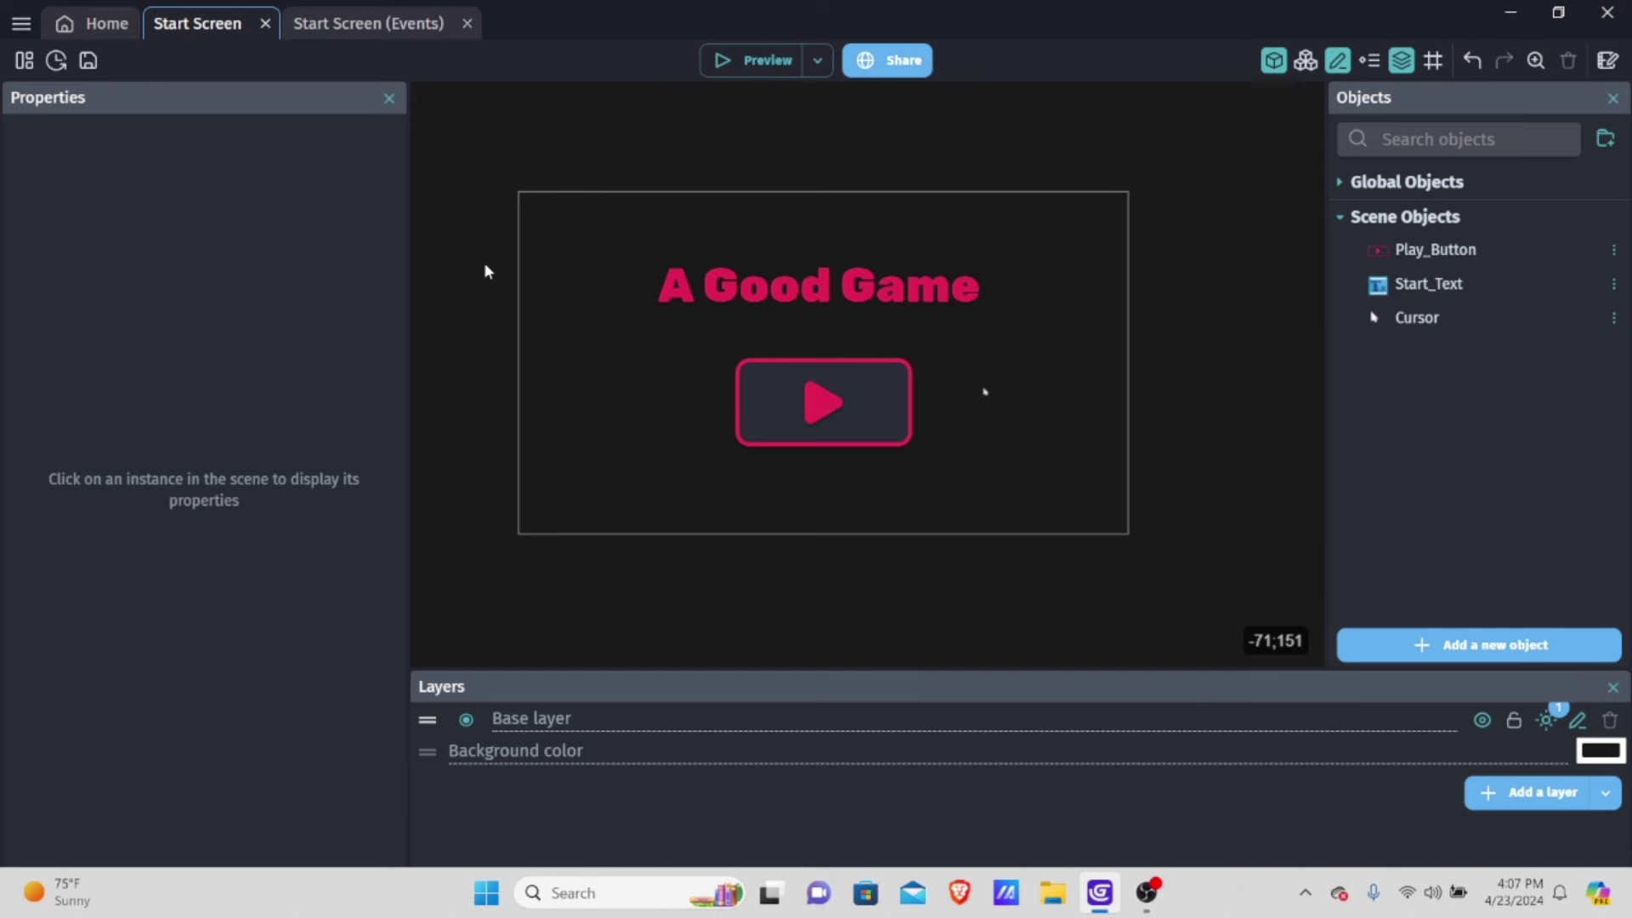
left_click(365, 23)
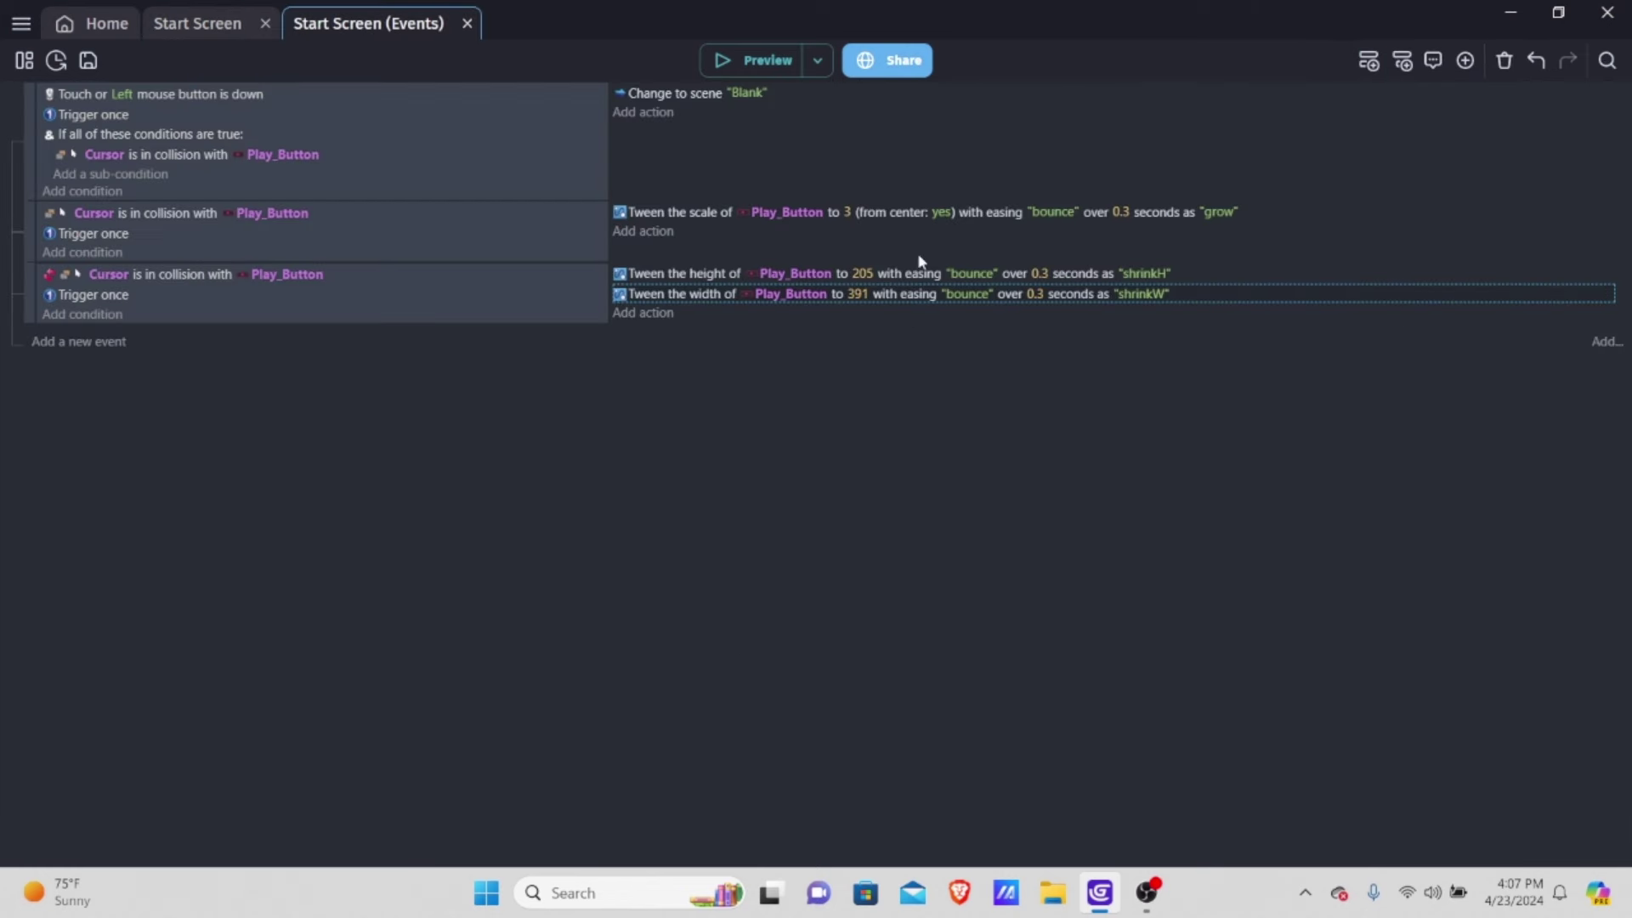
left_click(233, 19)
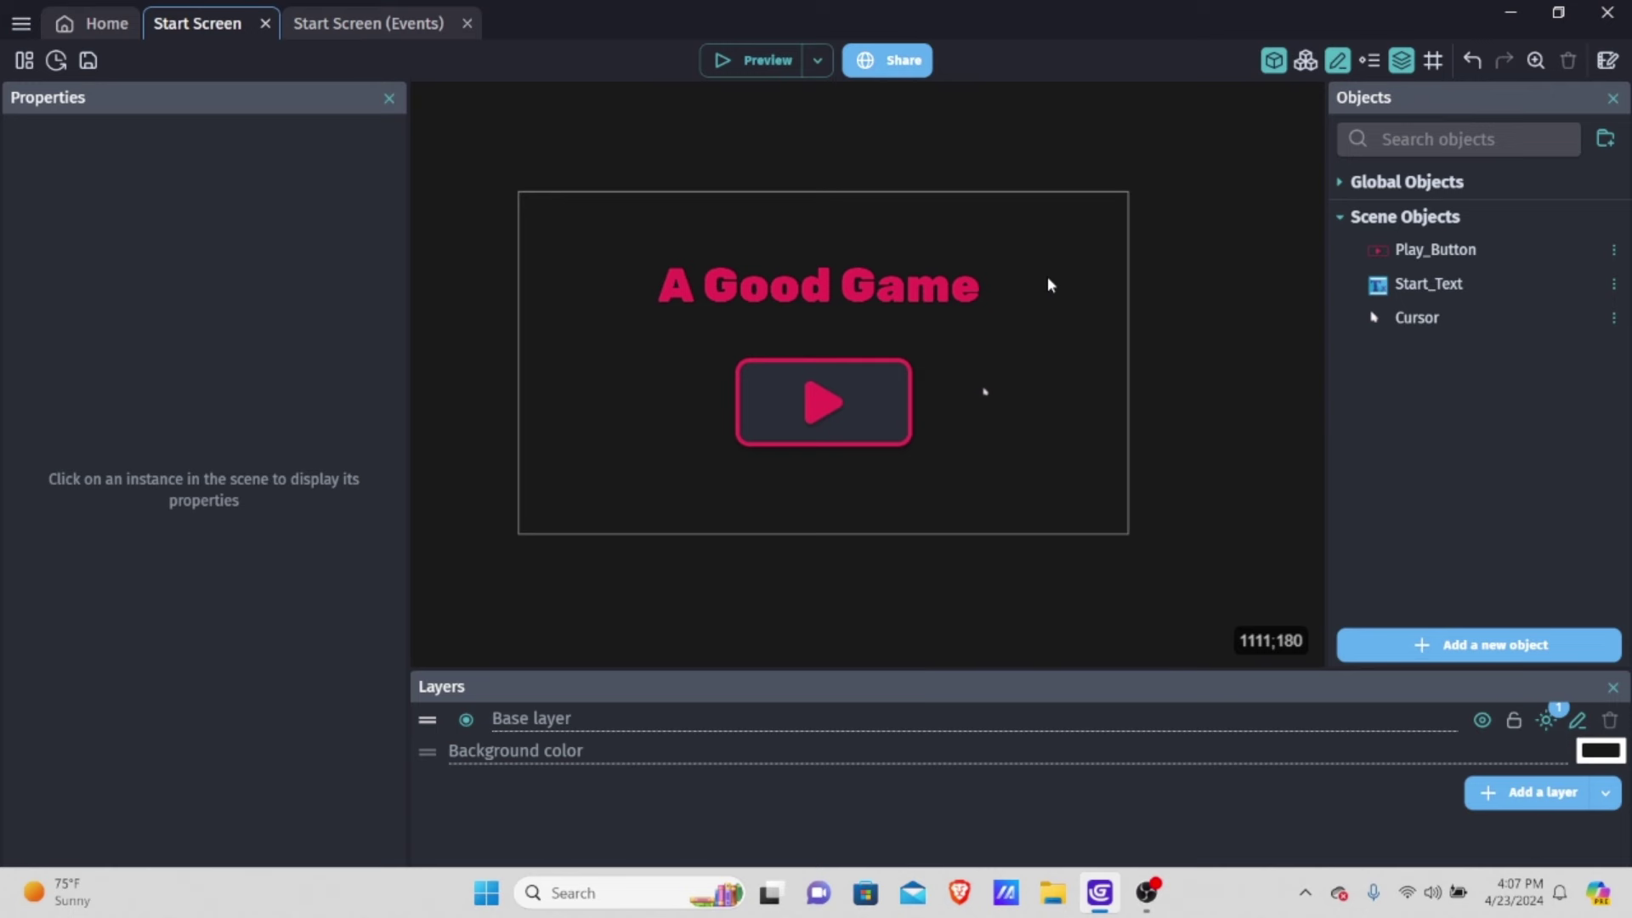
left_click(357, 23)
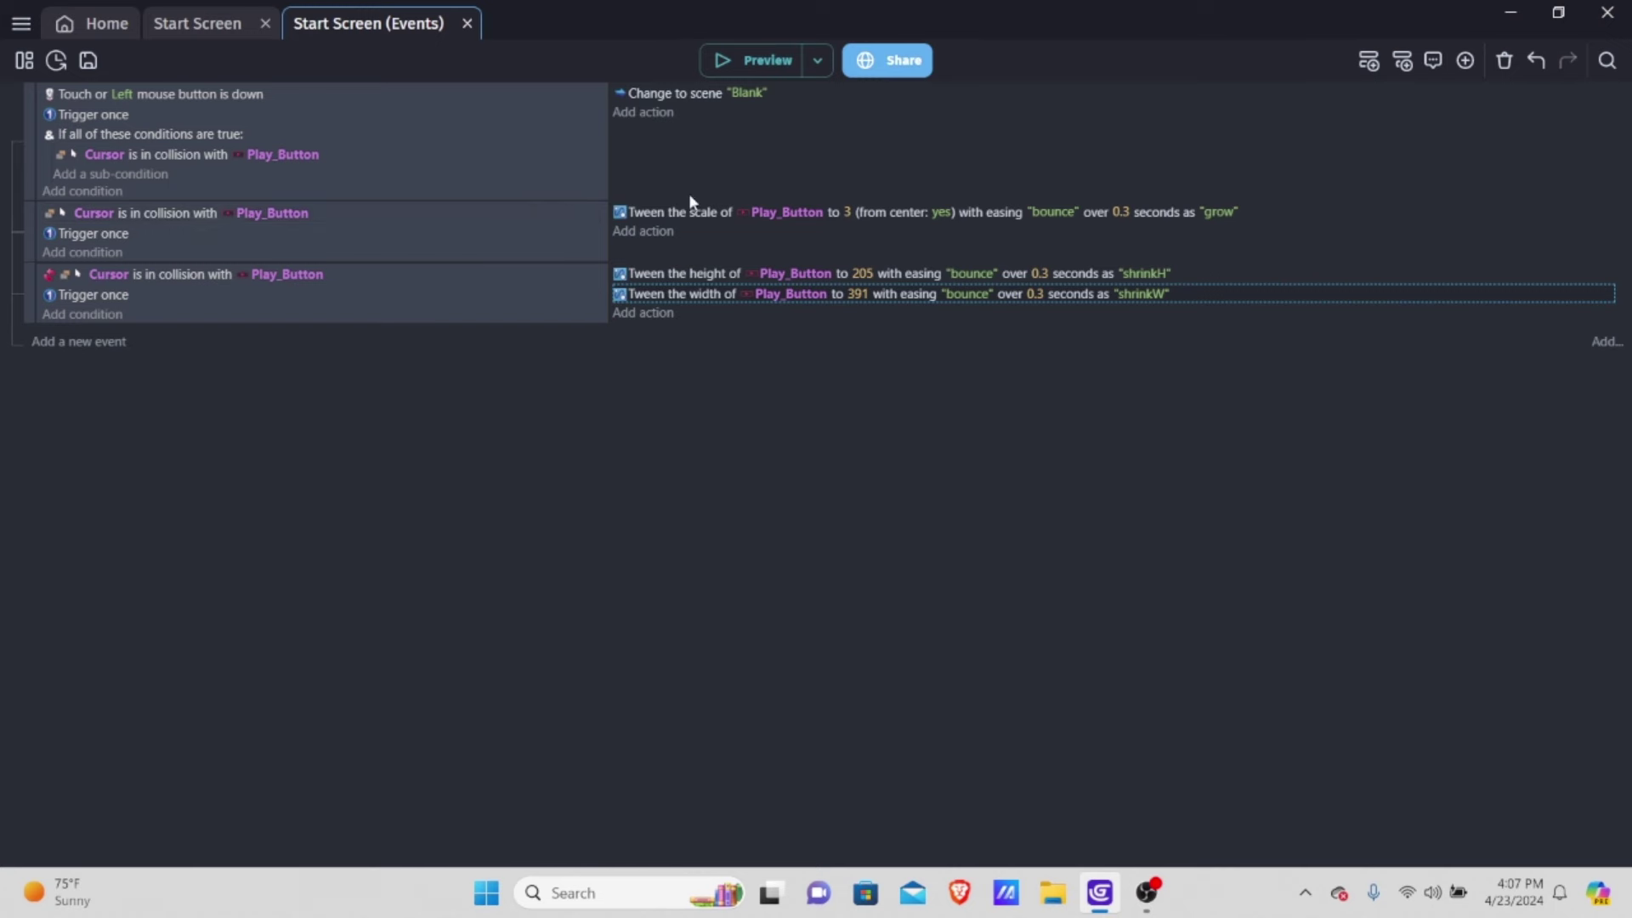
Add a Play a sound action to the event that grows Play_Button when the cursor collides with it
left_click(639, 232)
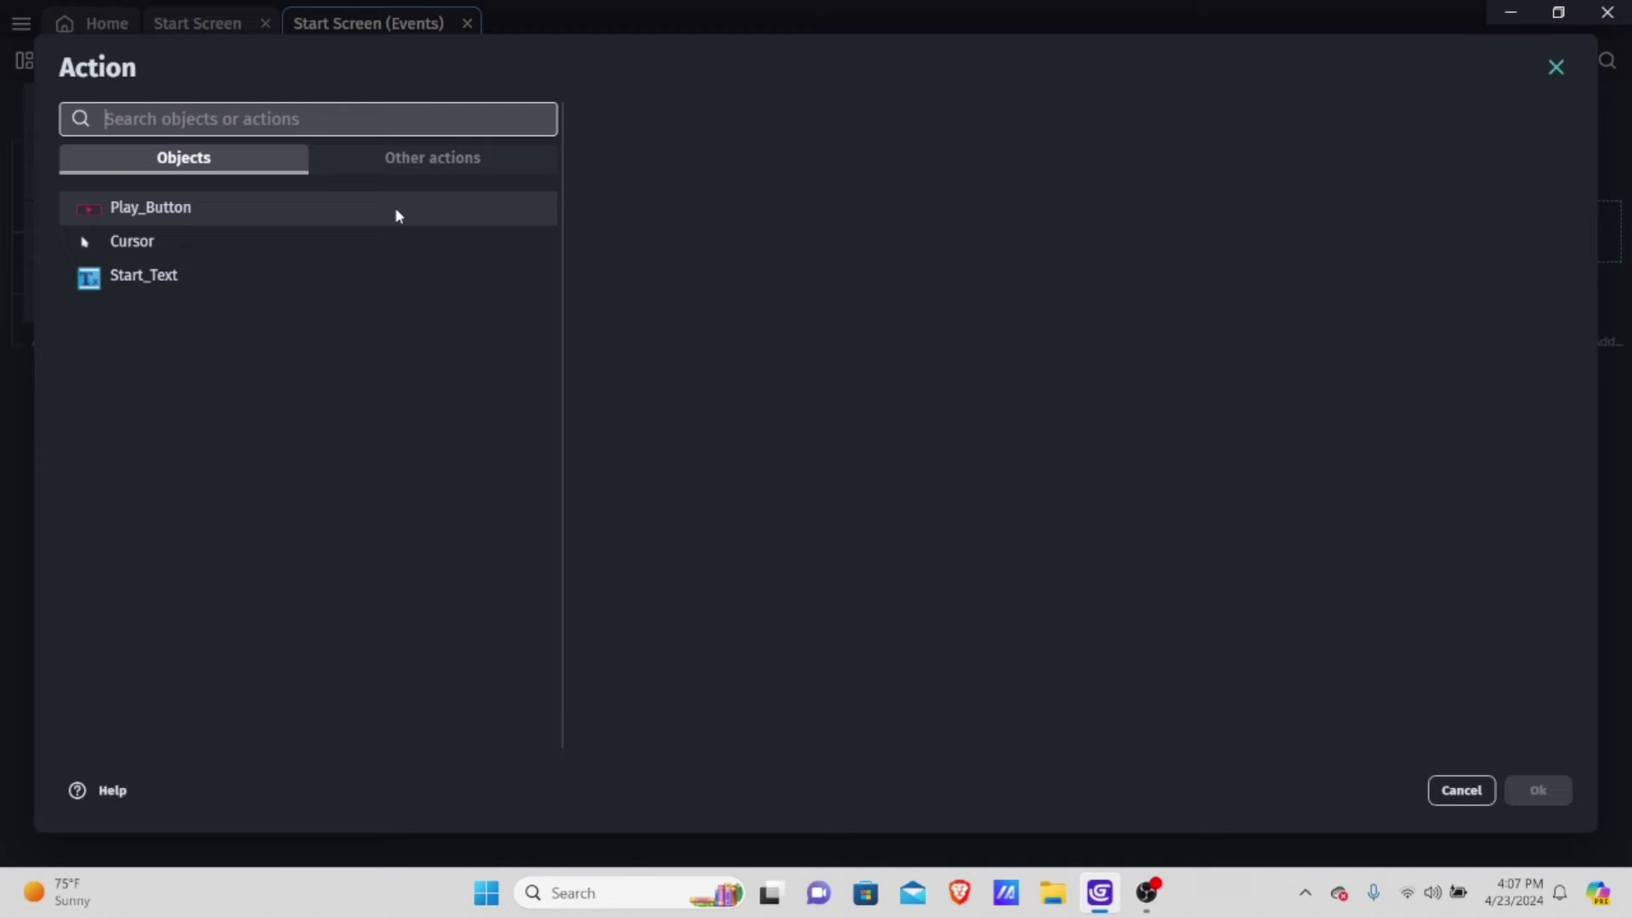
left_click(480, 160)
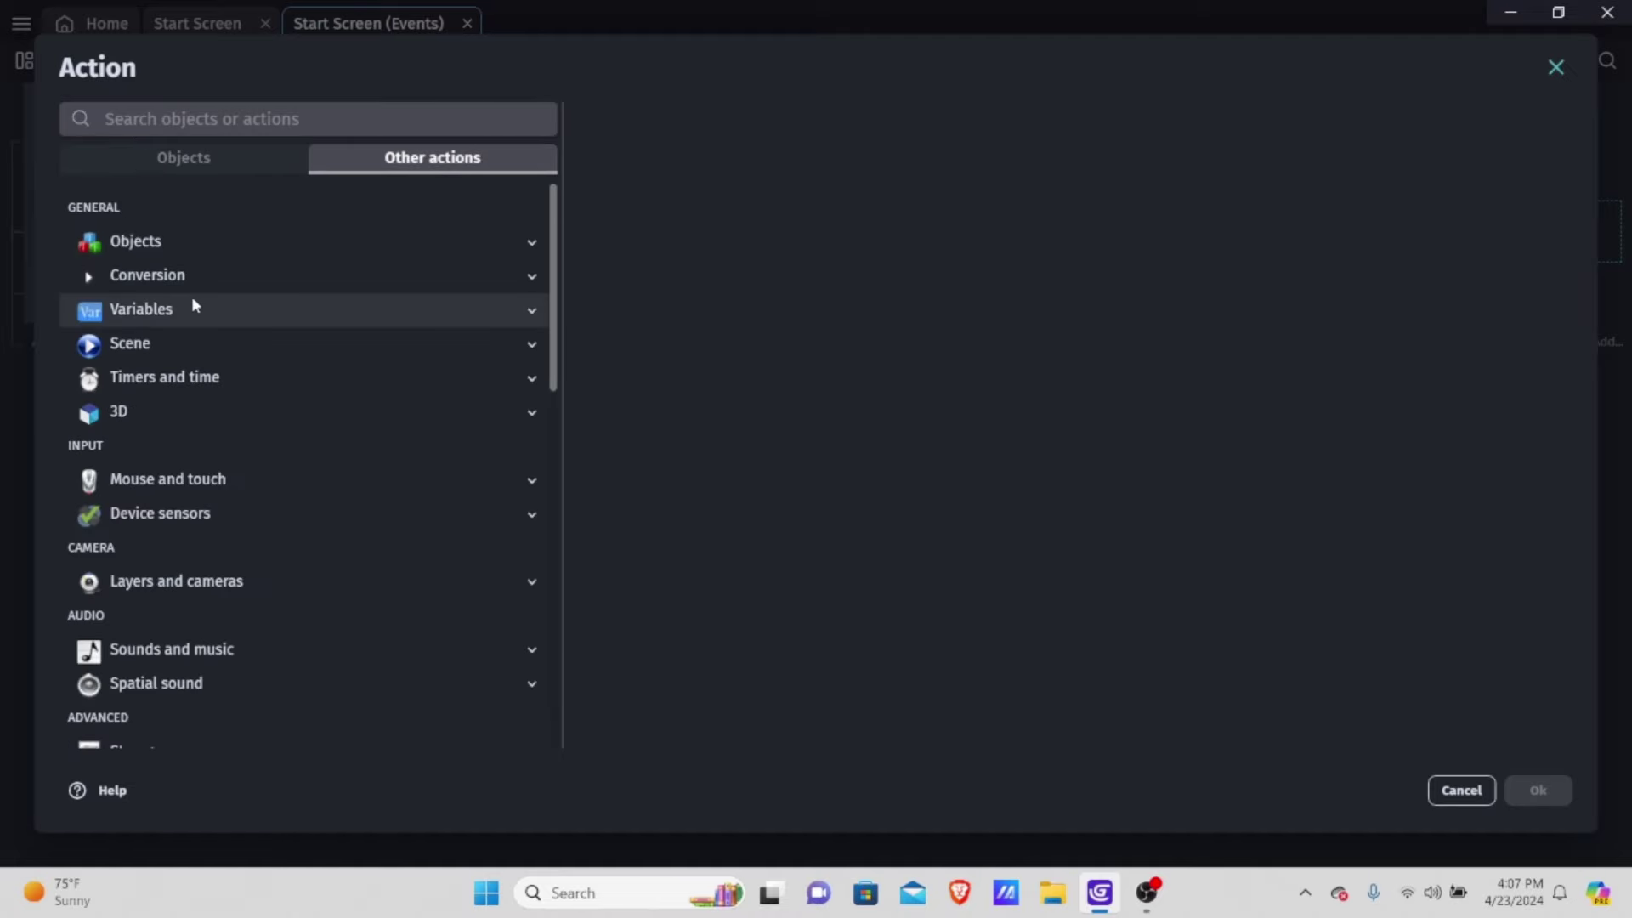
scroll(208, 535, "down", 1)
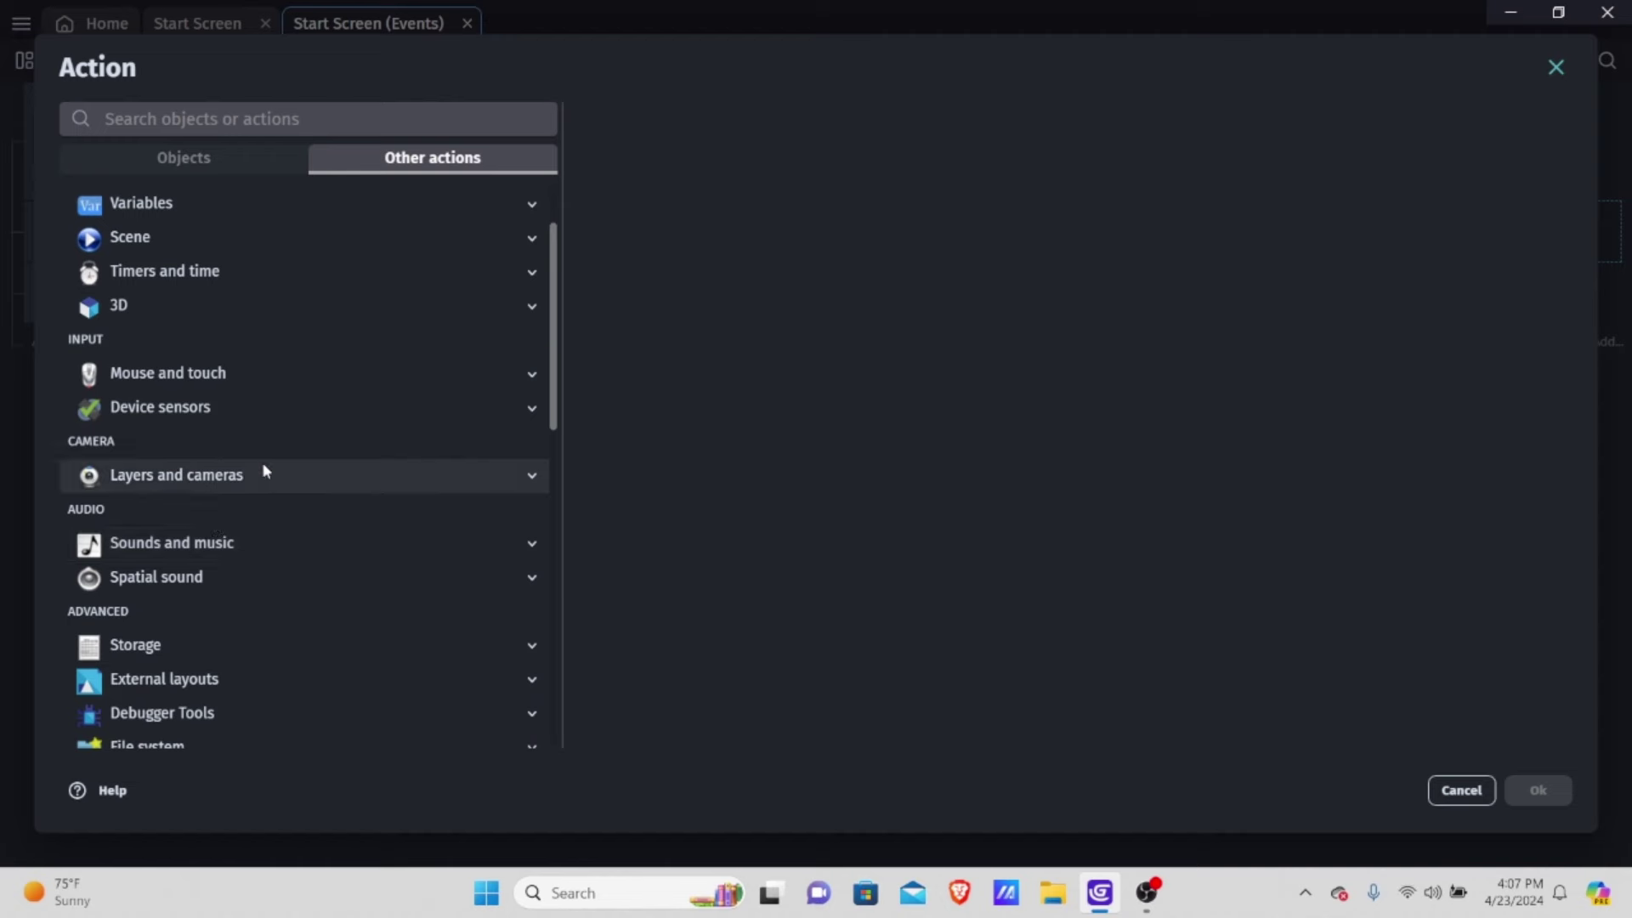
scroll(233, 549, "down", 1)
left_click(243, 441)
scroll(241, 459, "down", 1)
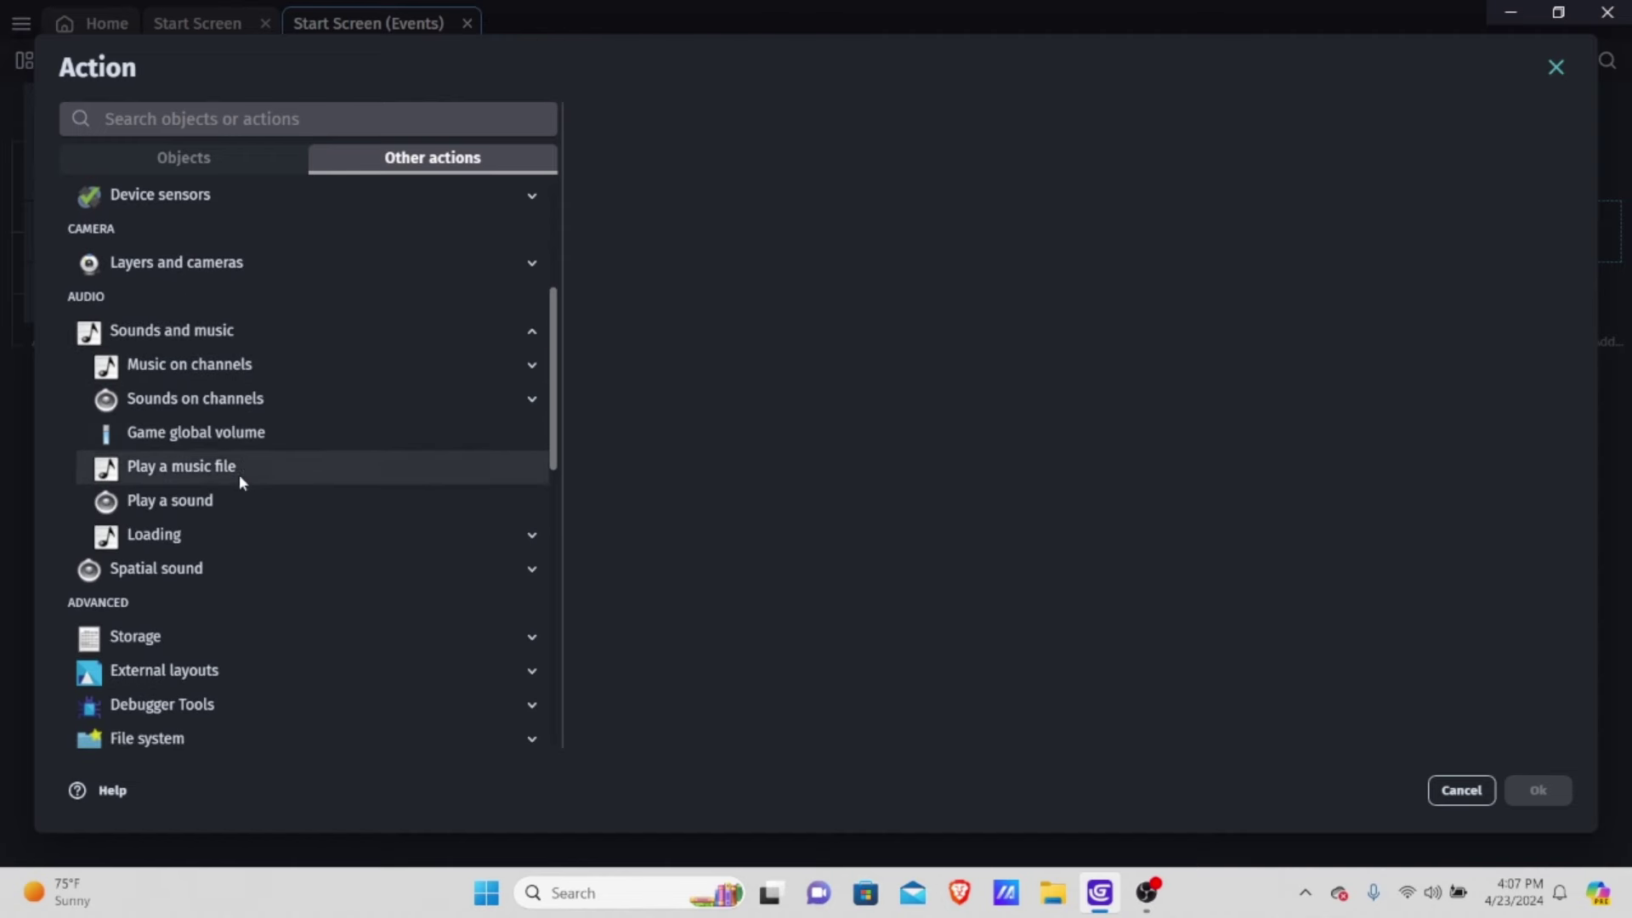
left_click(220, 505)
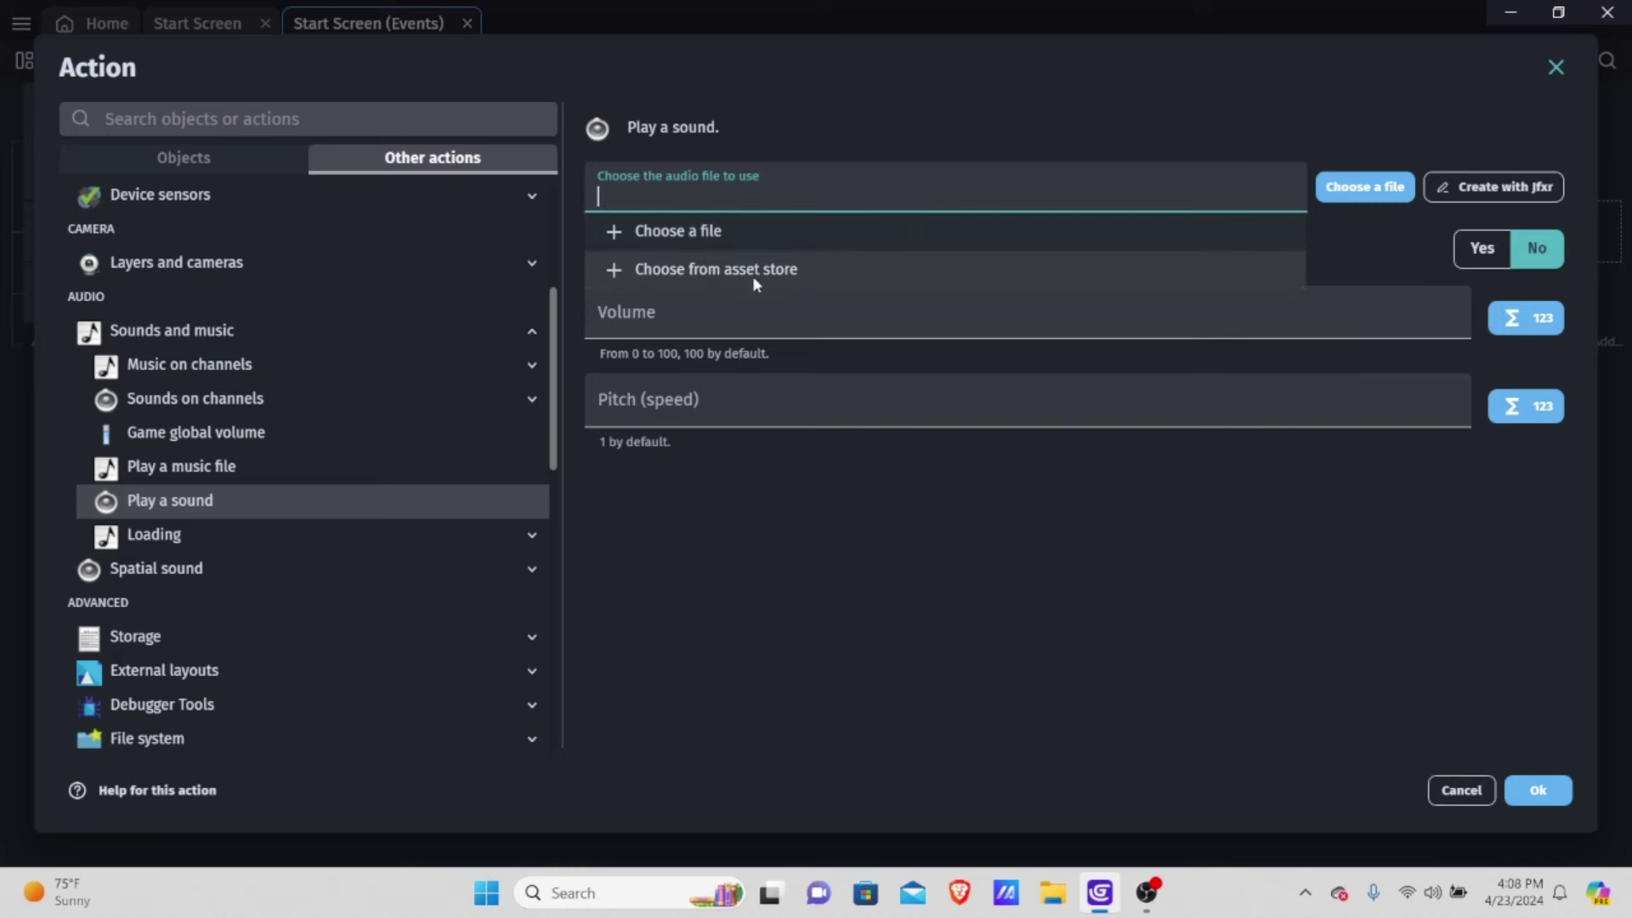
Load blipSelect.wav from the SFX folder as the hover sound, copying it into the project, and preview the scene
left_click(701, 233)
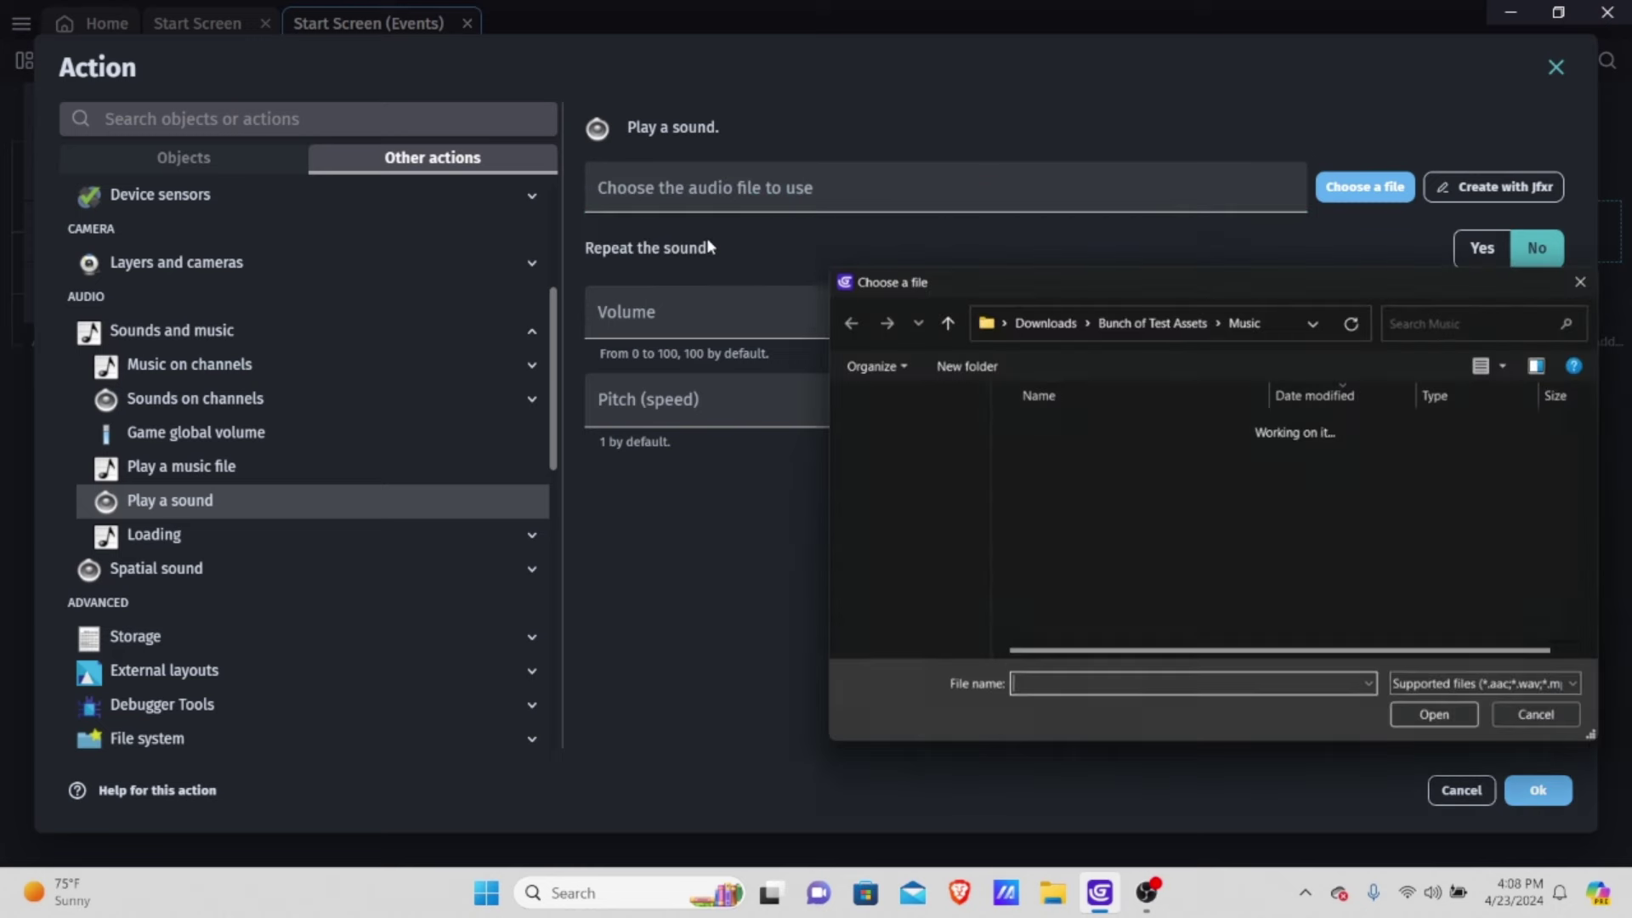
left_click(1541, 693)
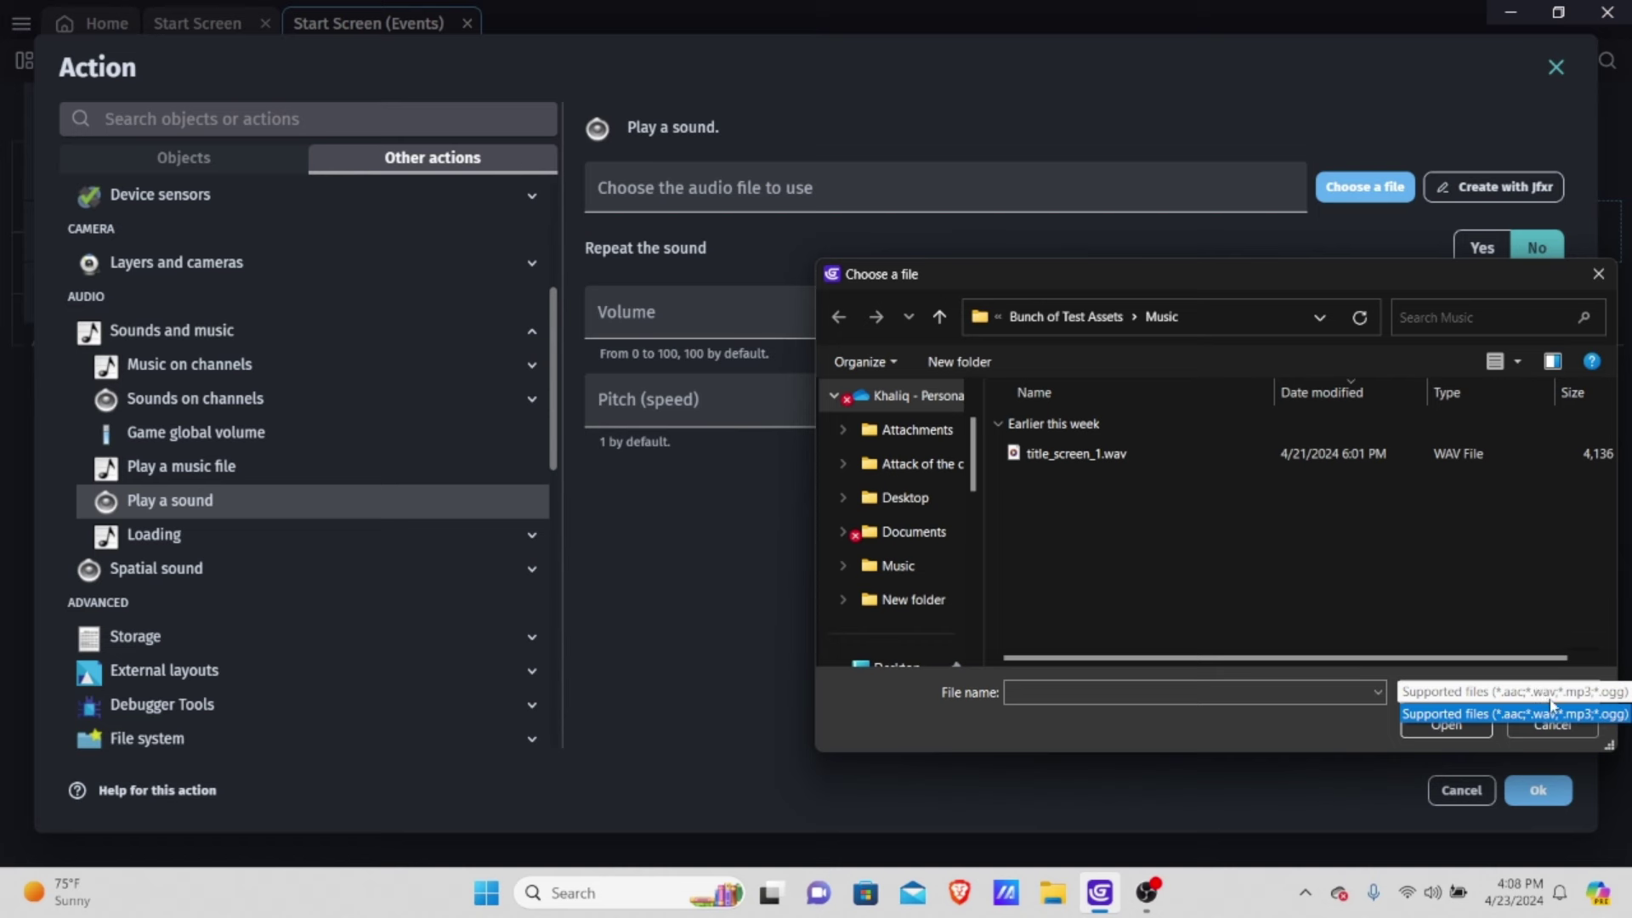
left_click(945, 318)
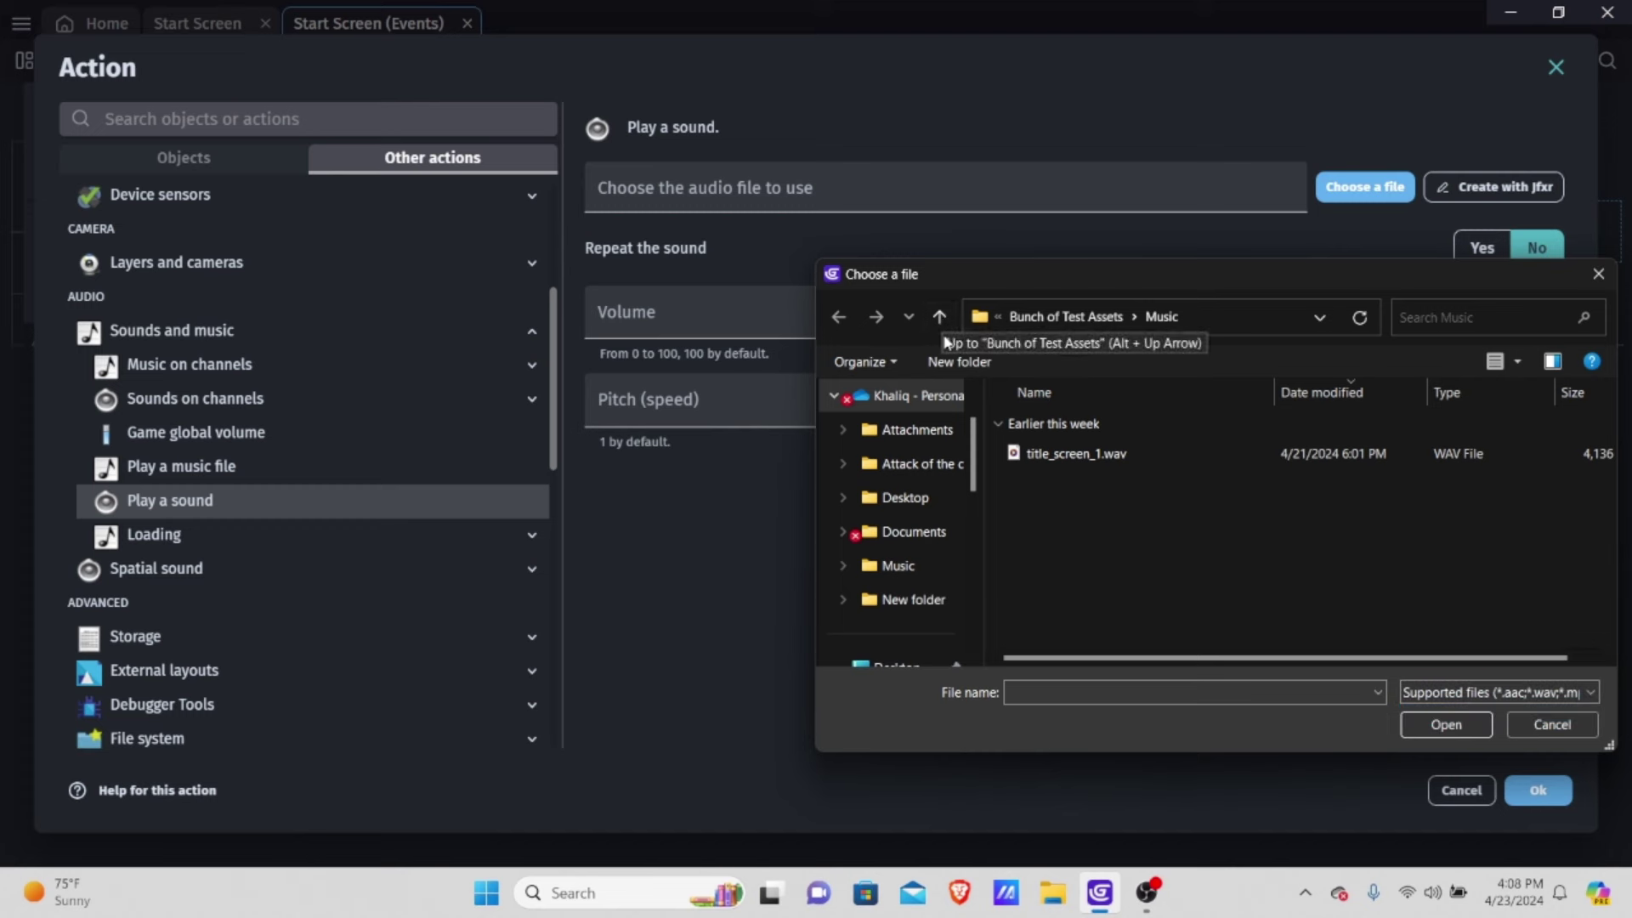
left_click(944, 316)
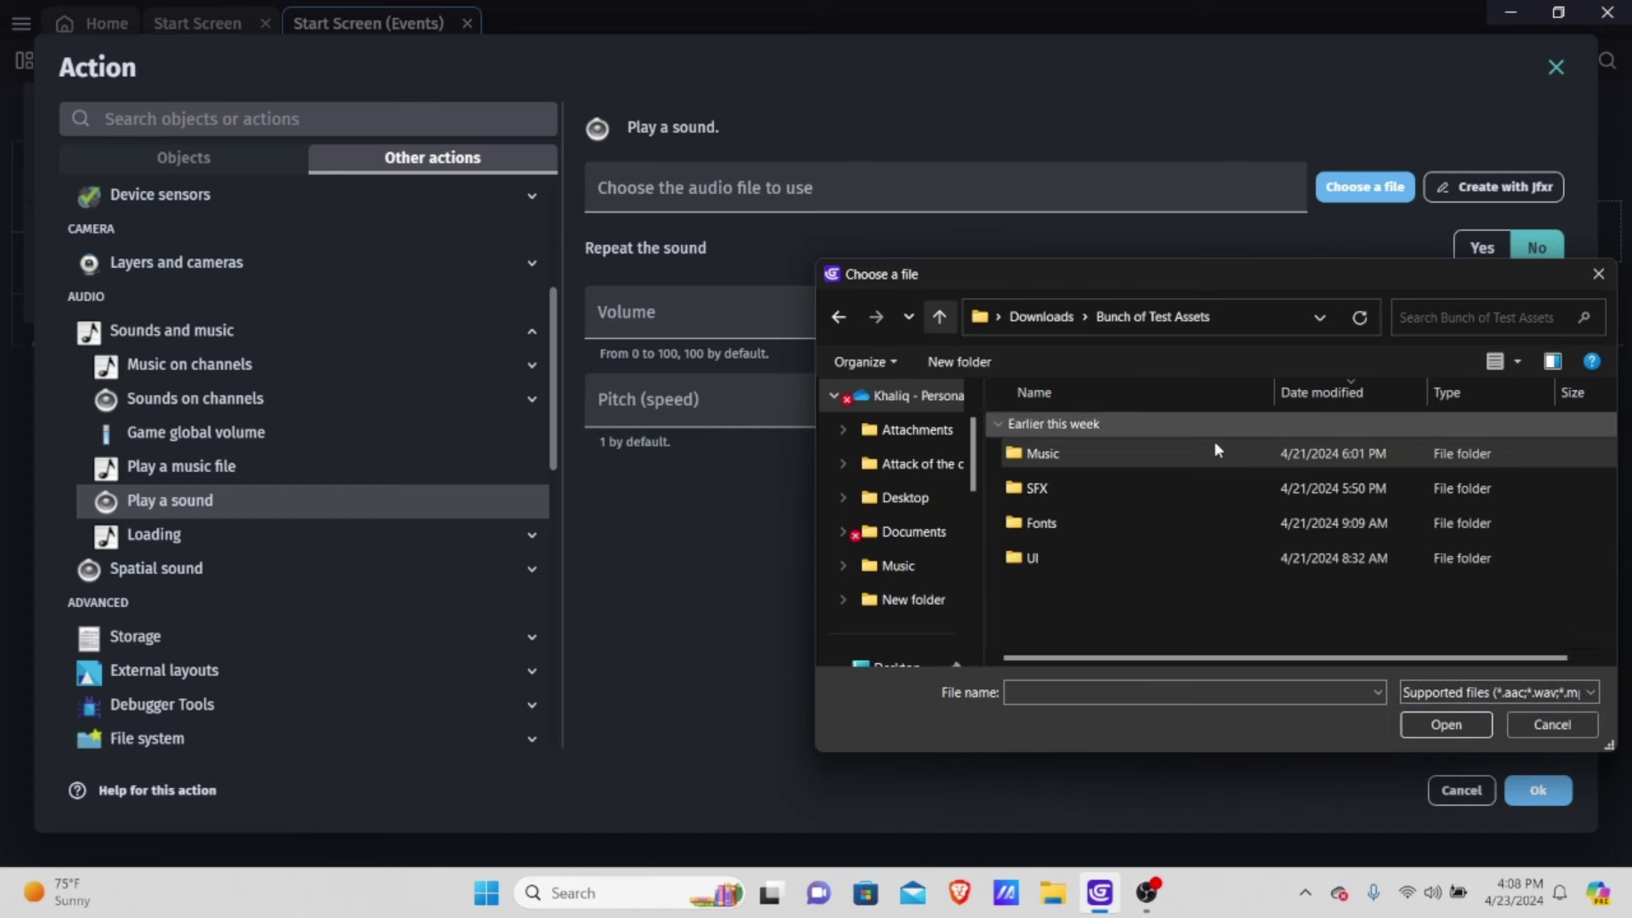
double_click(1104, 483)
double_click(1107, 450)
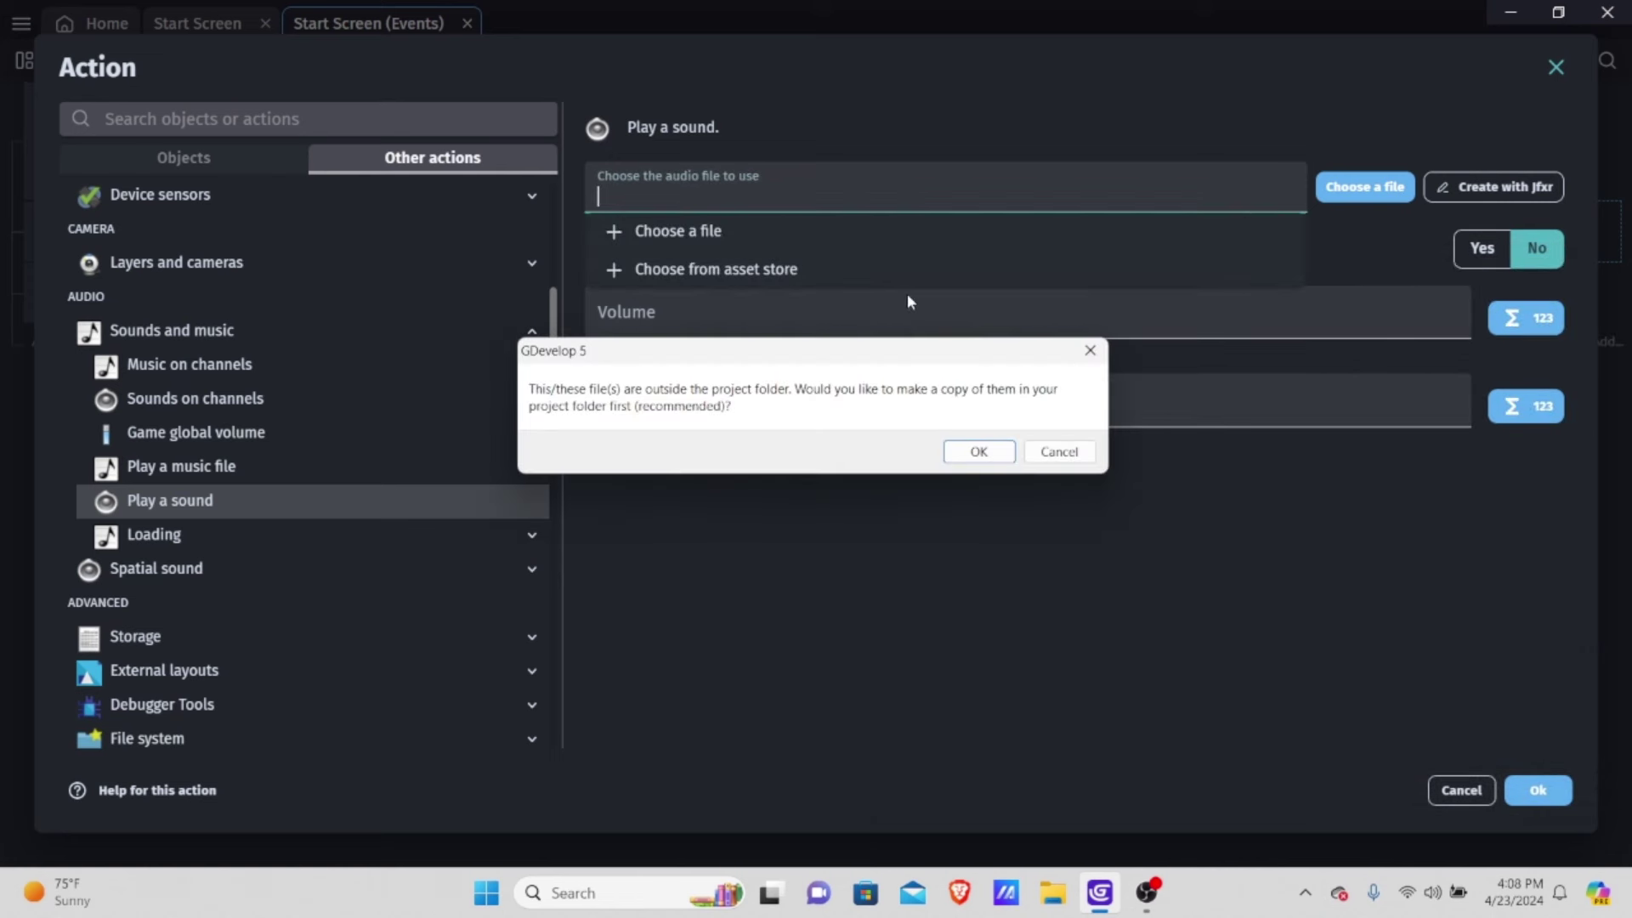
left_click(978, 452)
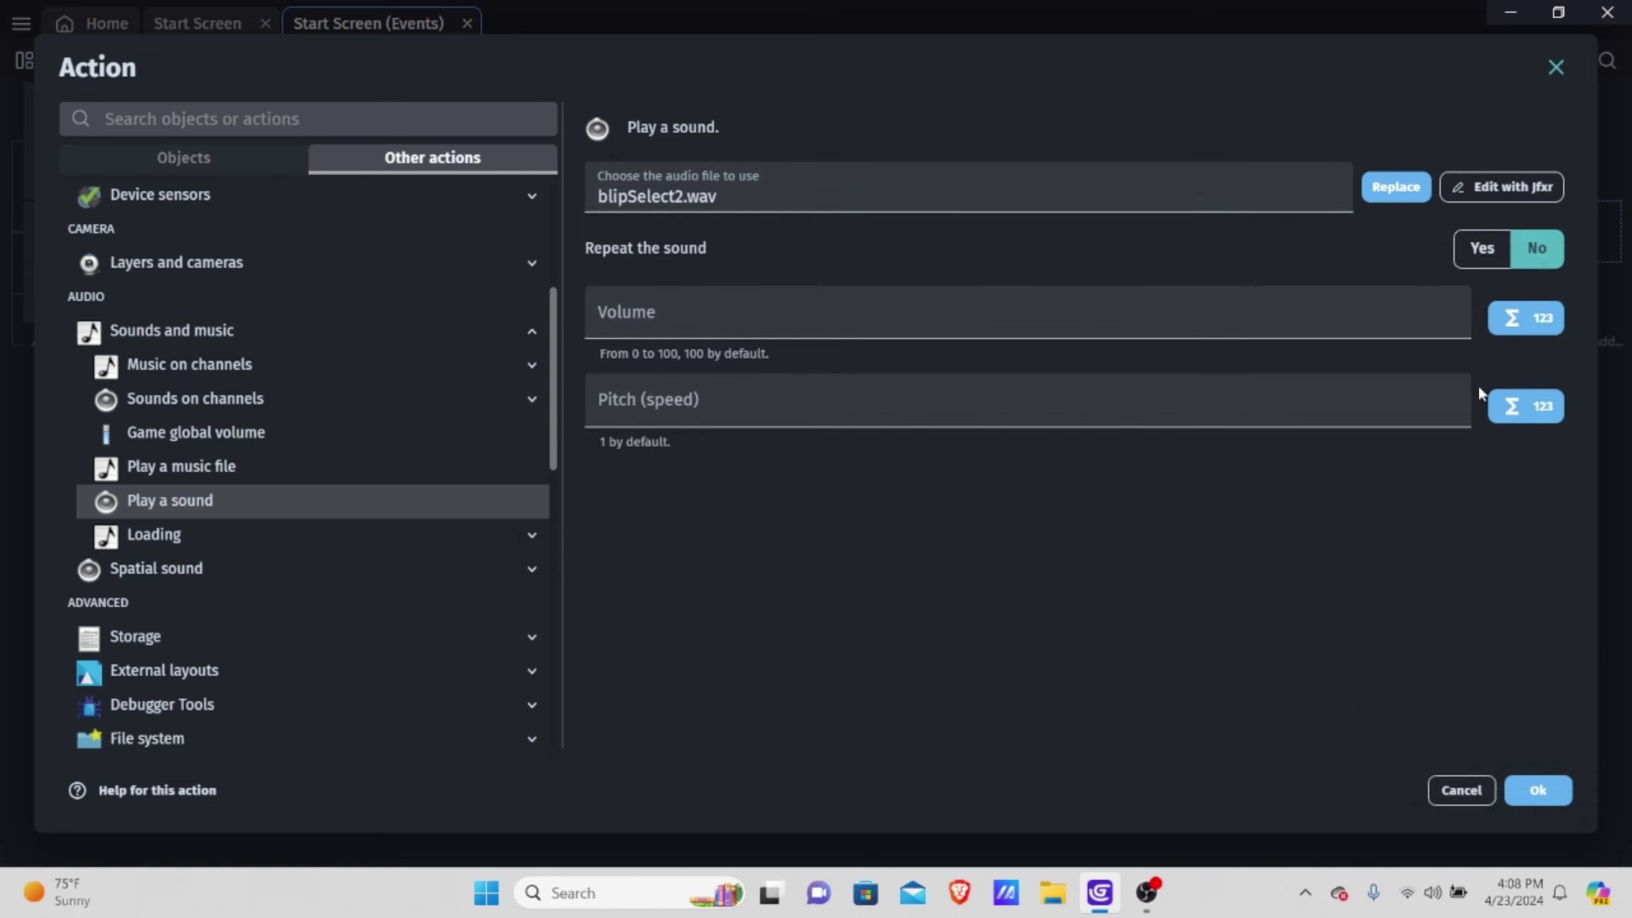
left_click(1536, 791)
left_click(769, 62)
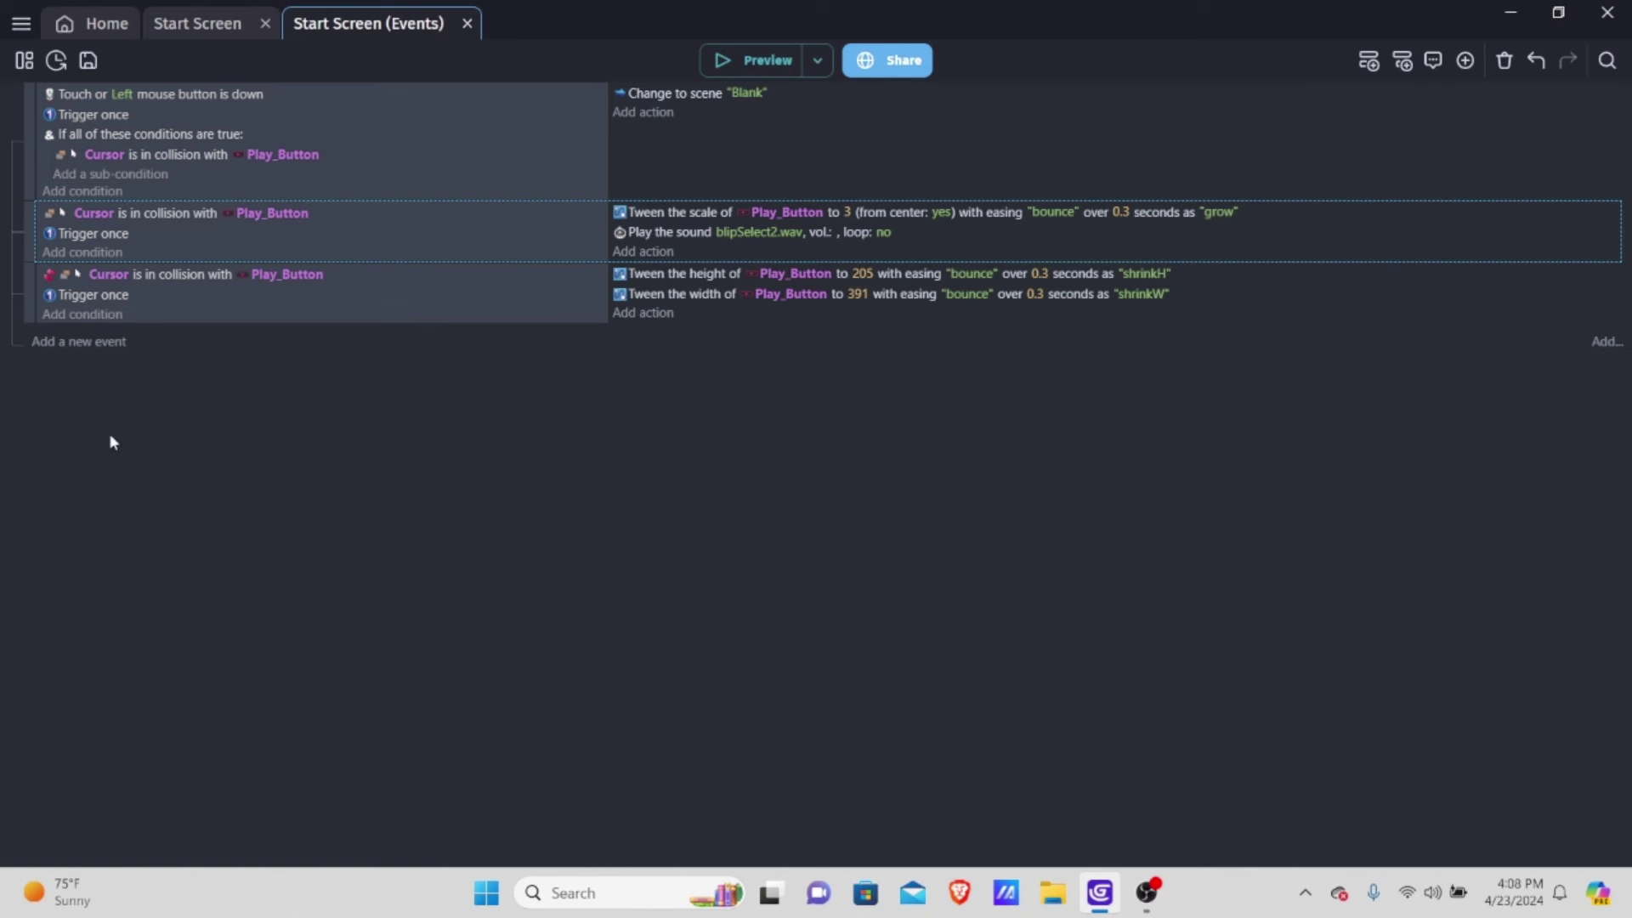
Add a new event below the shrink event with the condition At the beginning of the scene
left_click(100, 343)
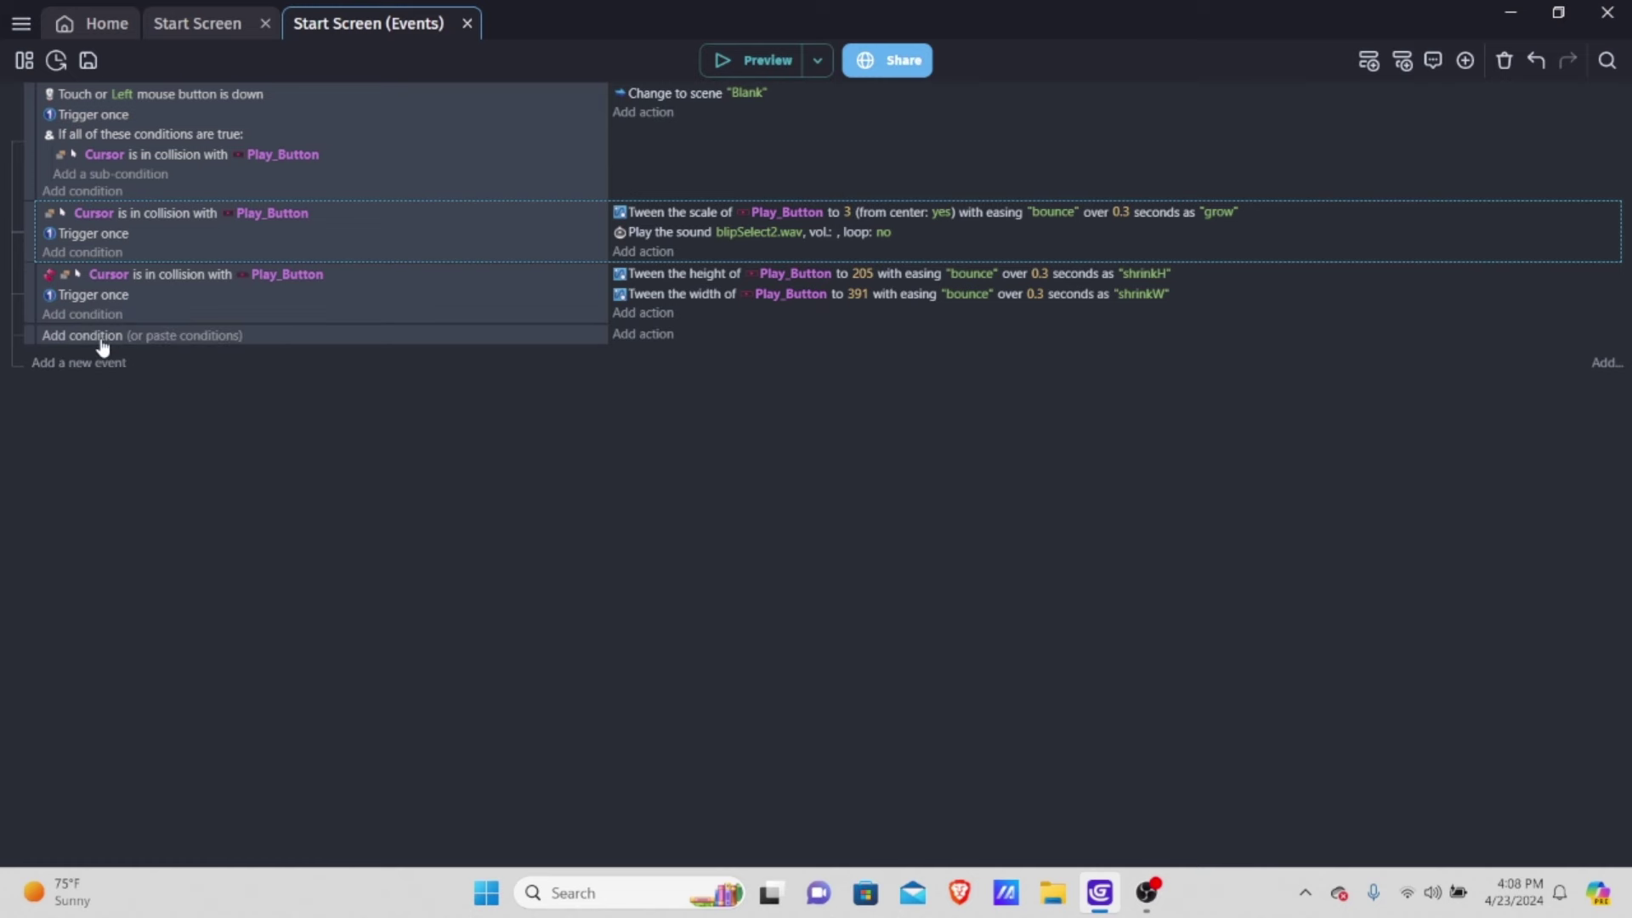
left_click(76, 335)
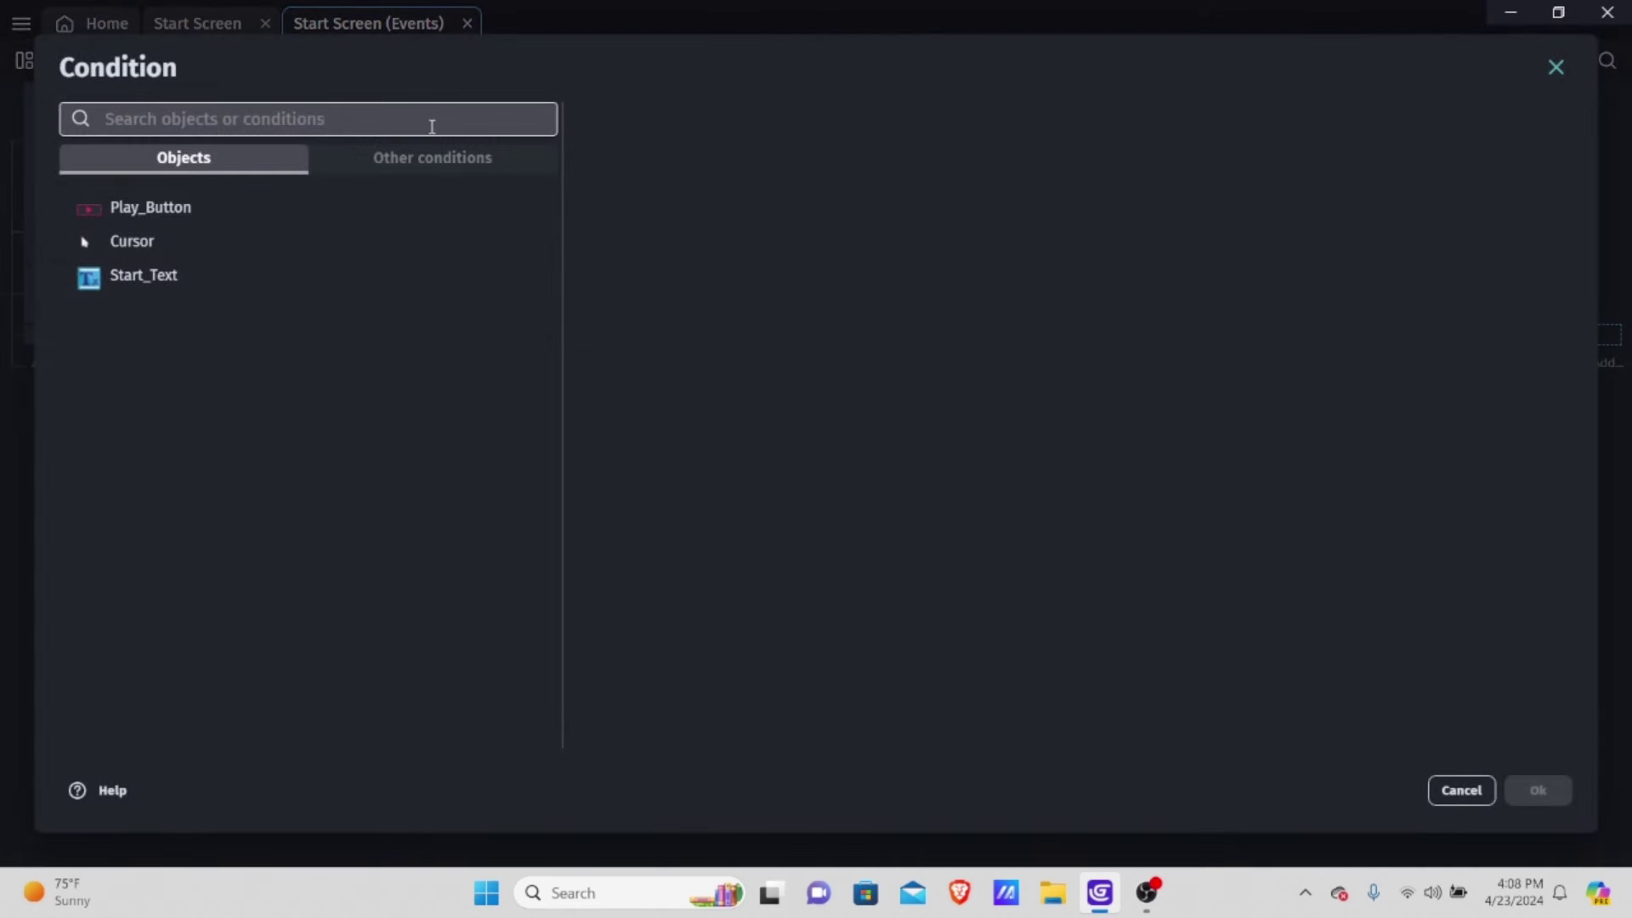
left_click(435, 166)
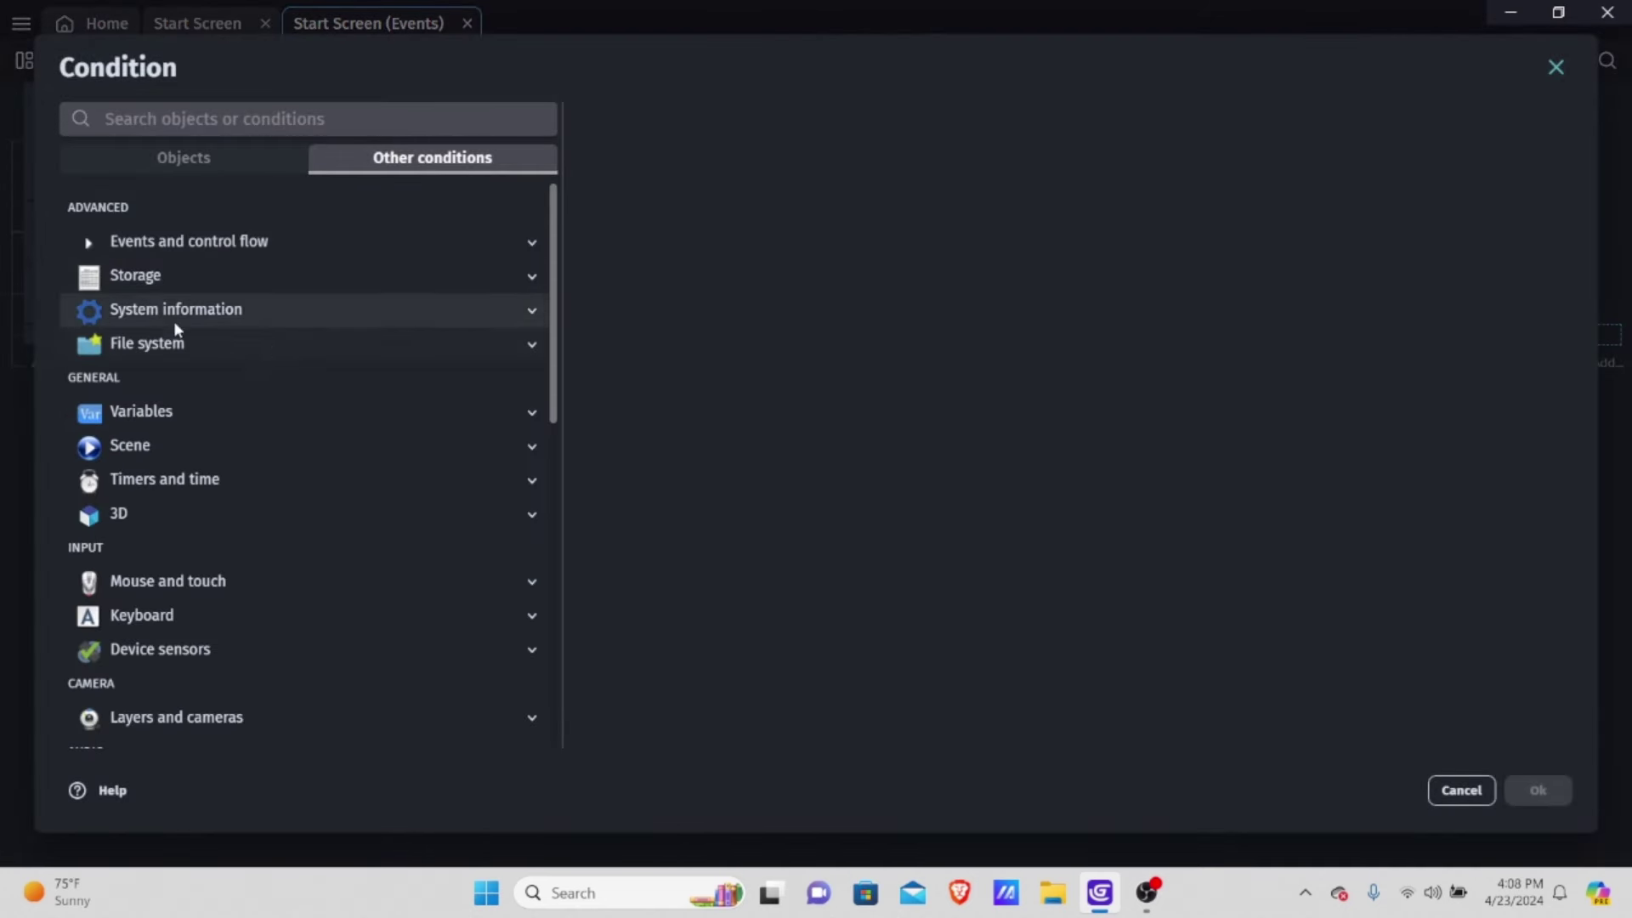
left_click(171, 447)
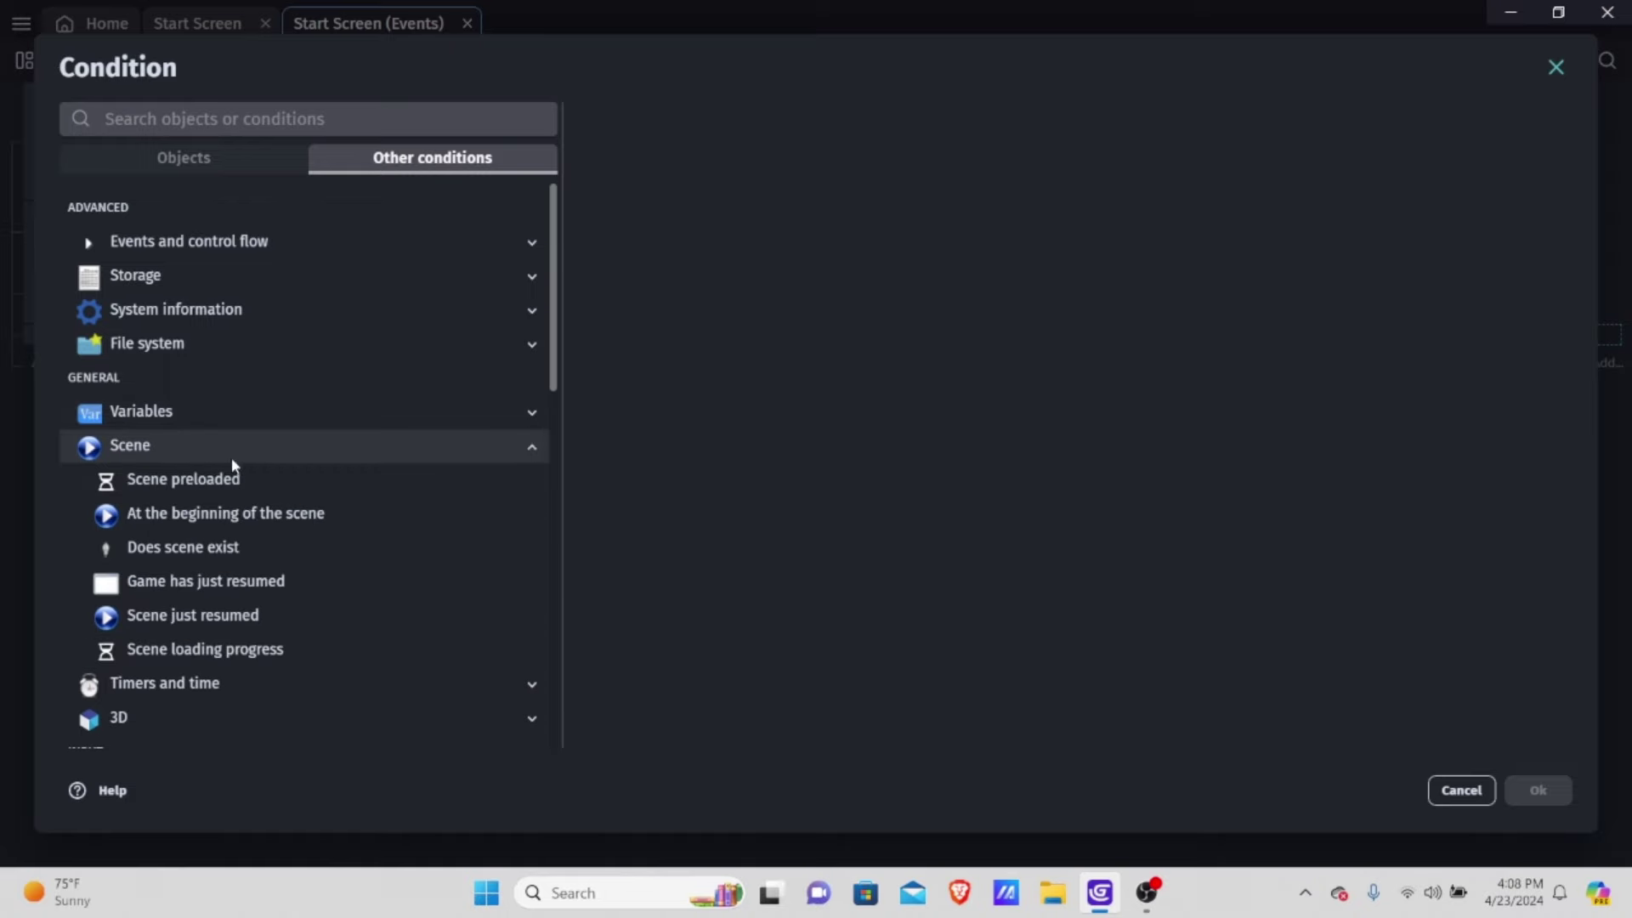
scroll(251, 595, "down", 2)
left_click(321, 411)
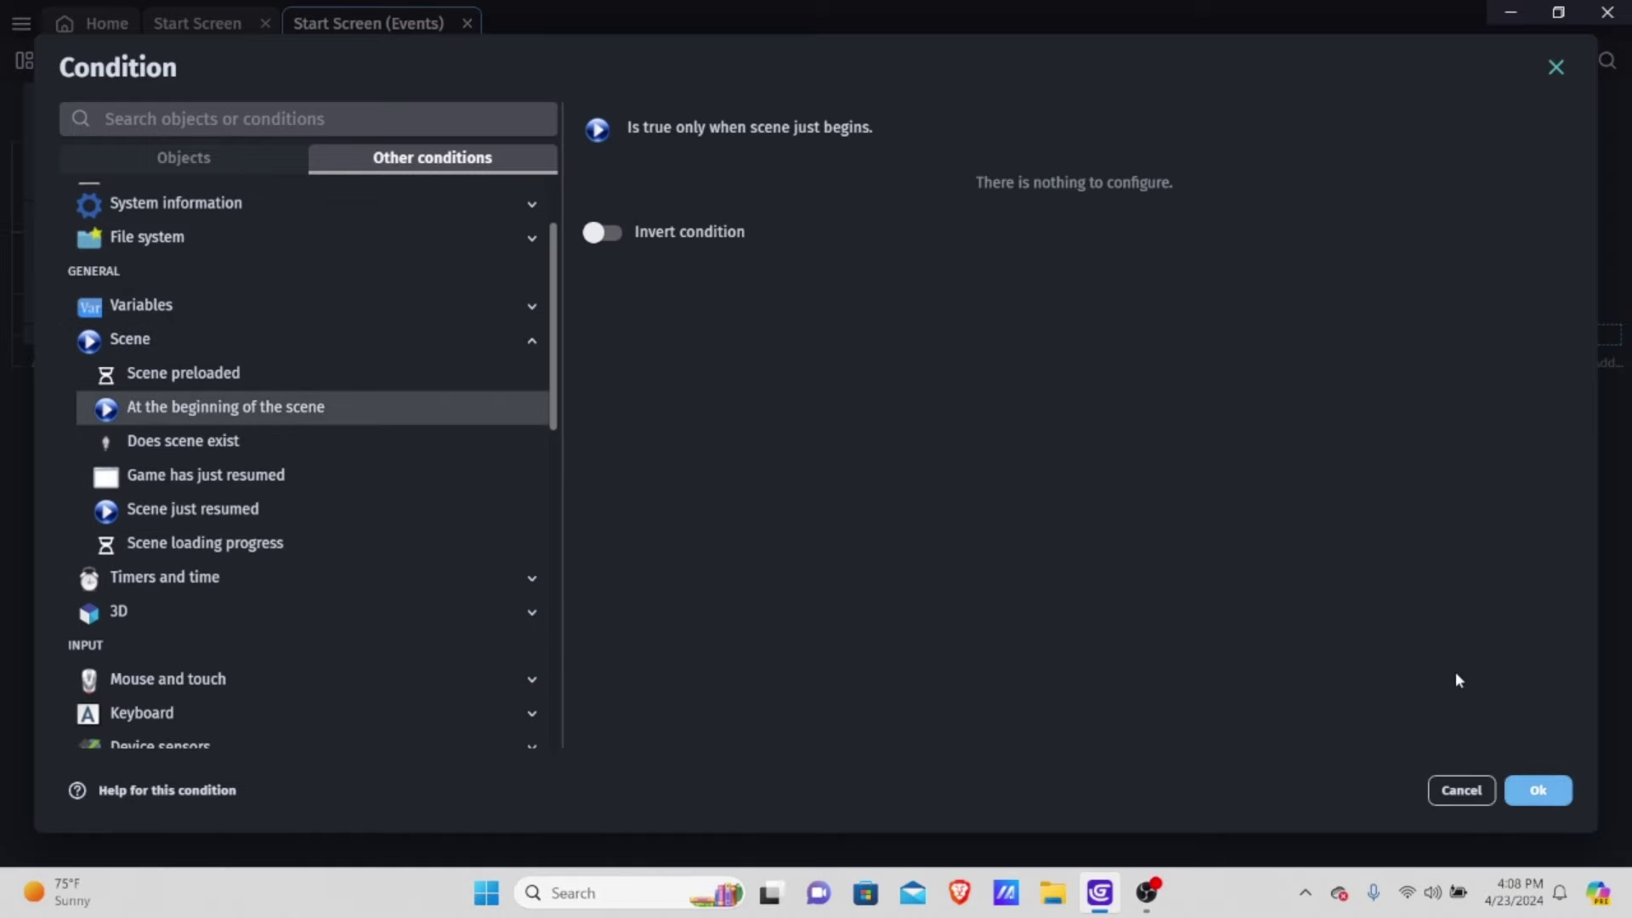
left_click(1538, 789)
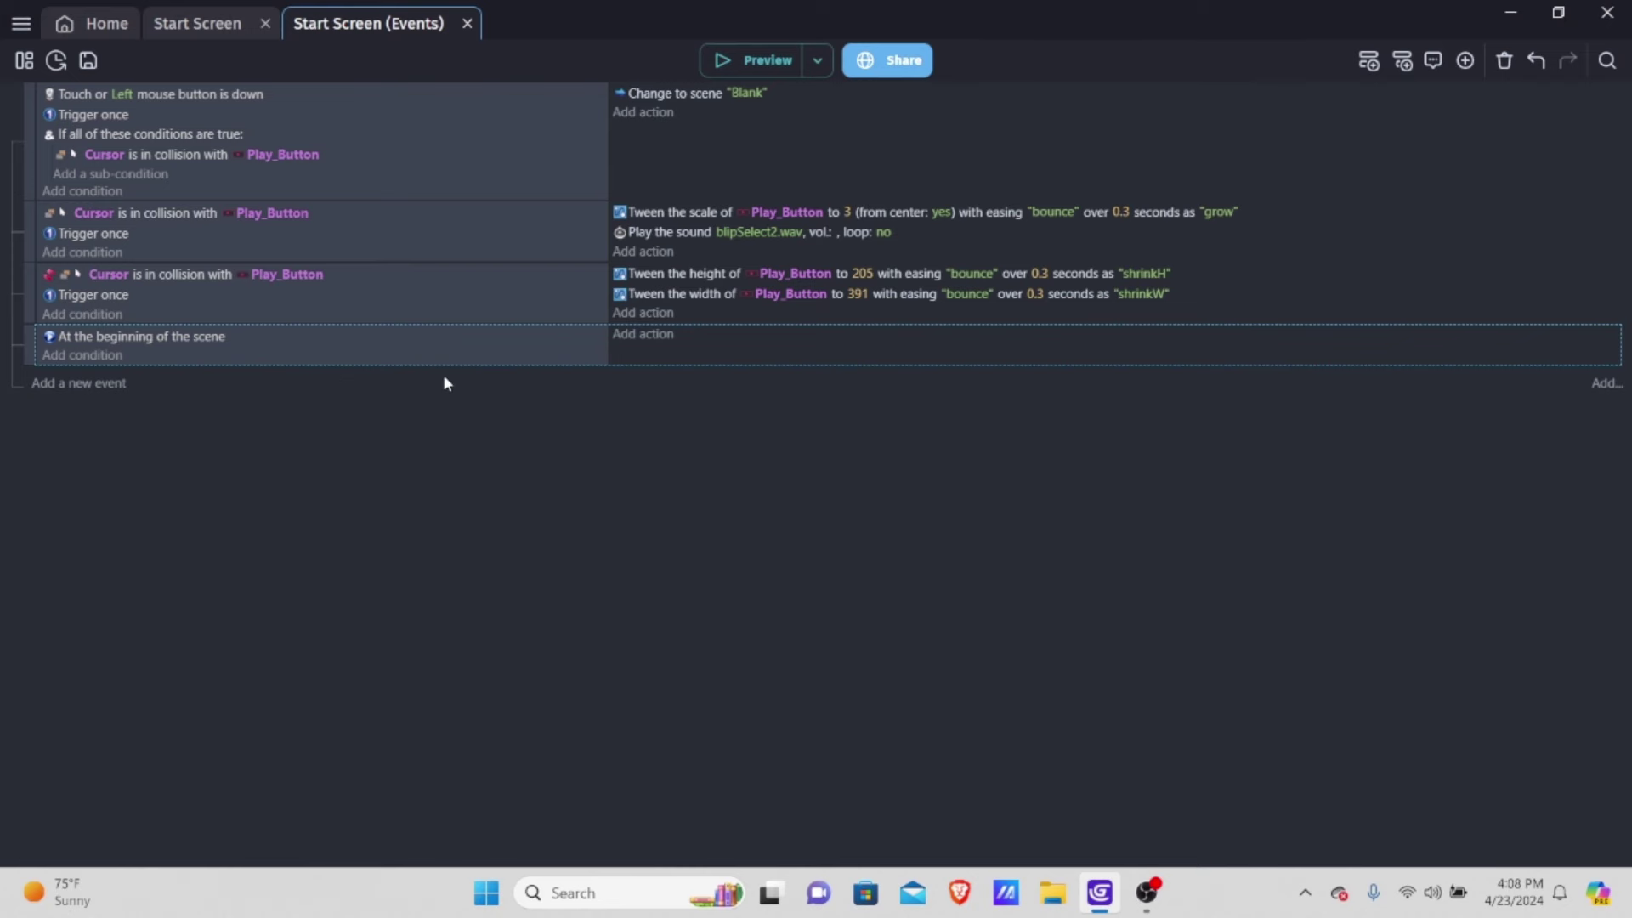
Add a Play a music file action to the scene-beginning event
left_click(665, 335)
left_click(464, 151)
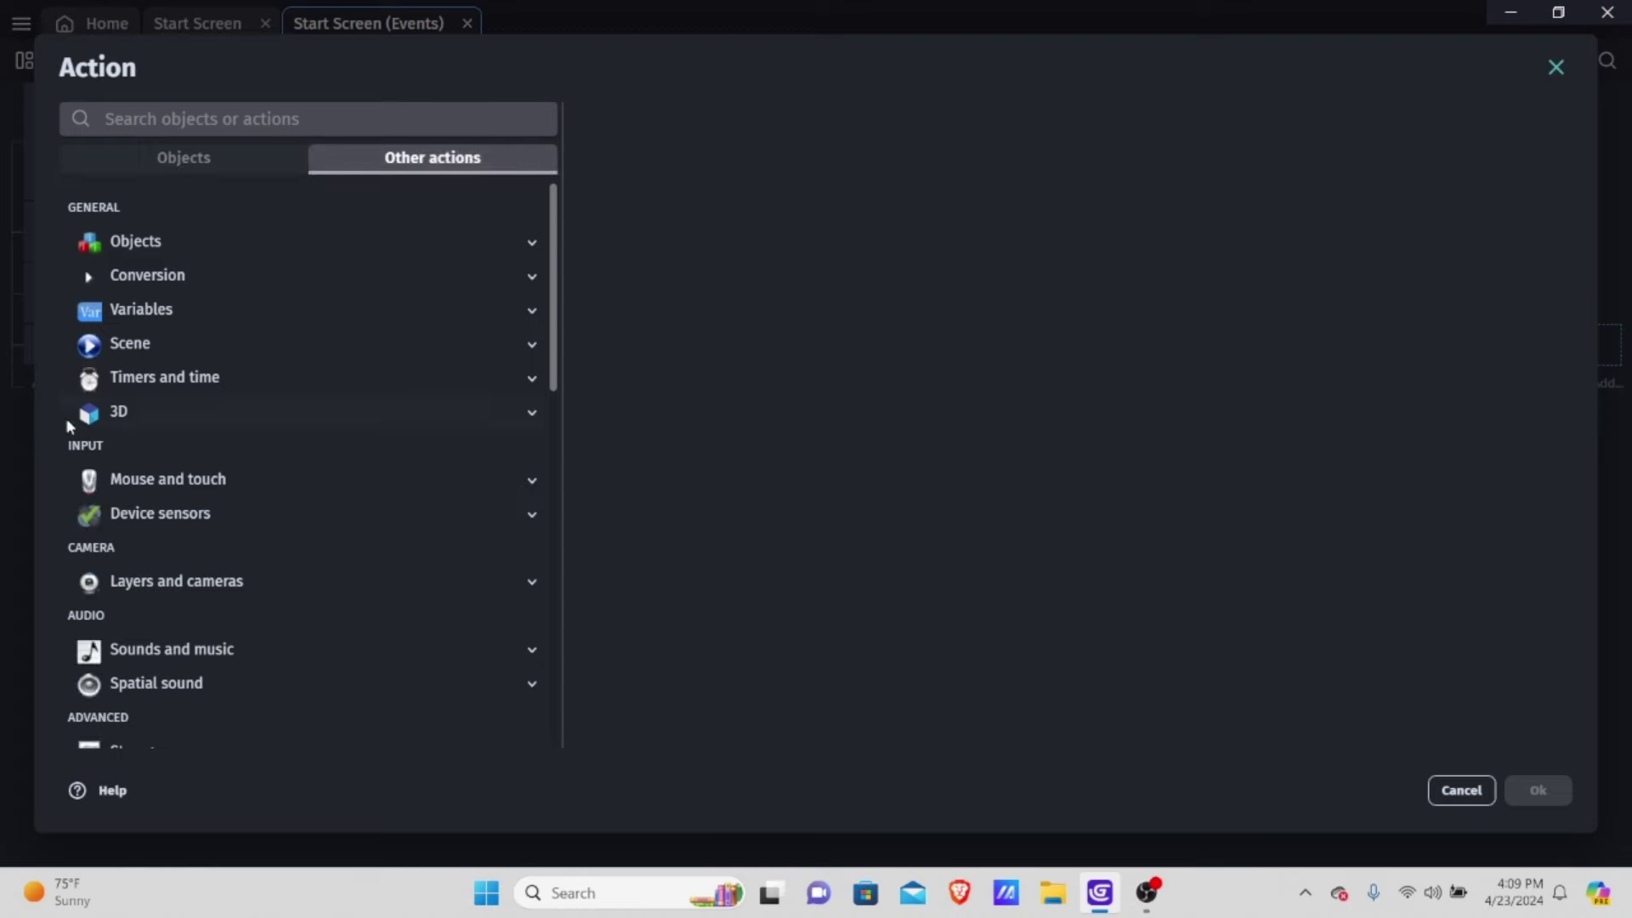
scroll(197, 389, "down", 3)
left_click(213, 437)
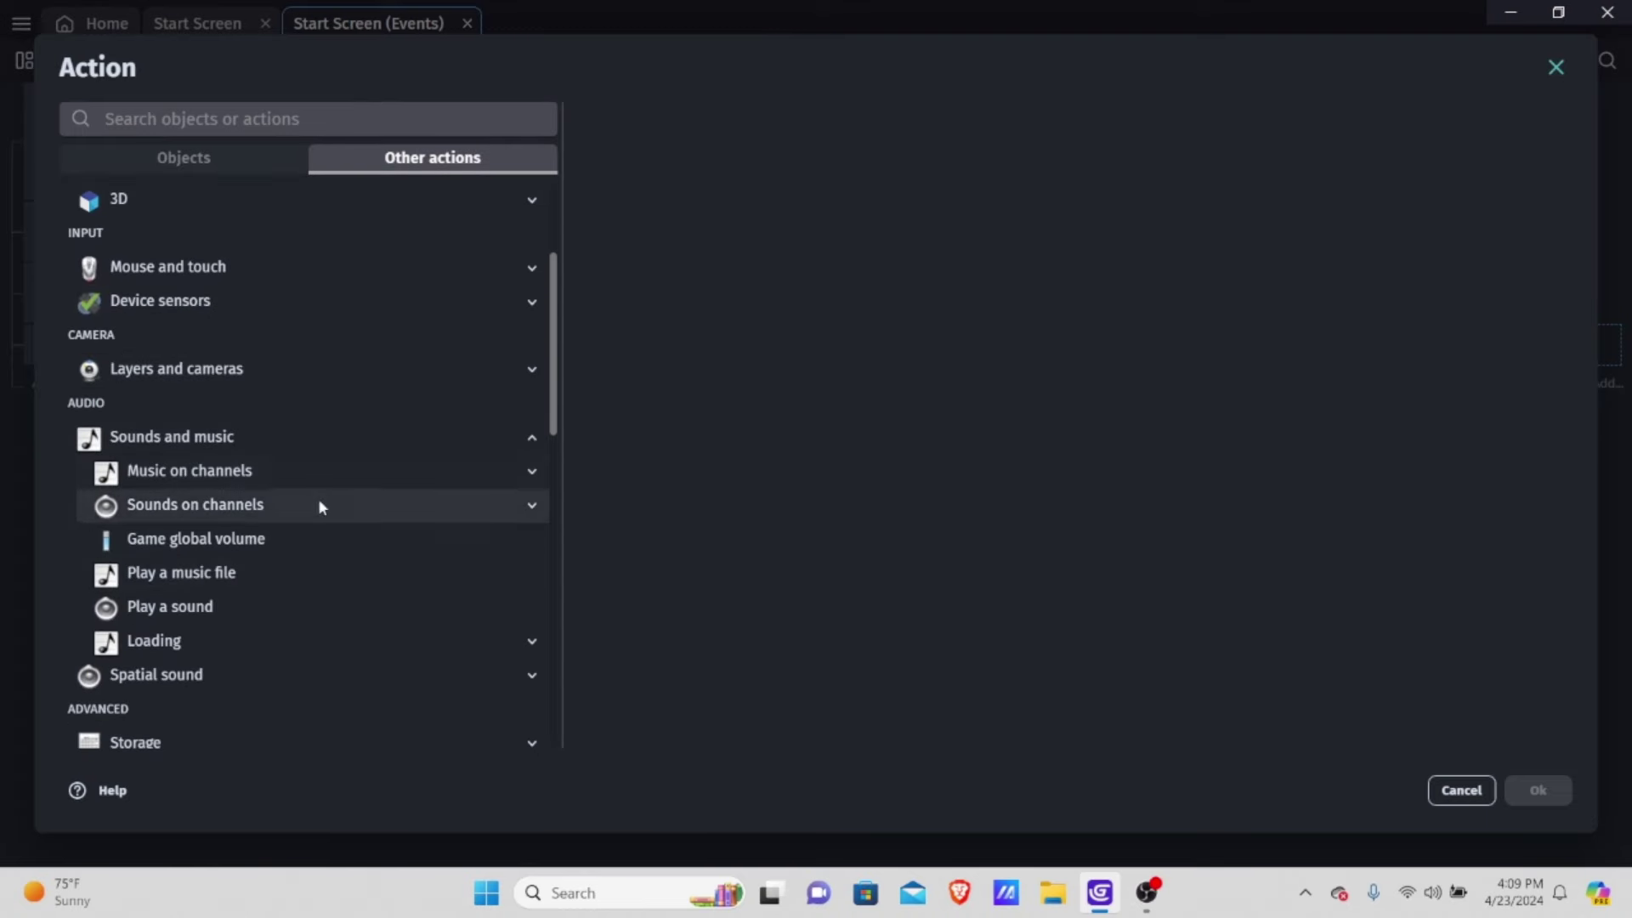
left_click(231, 574)
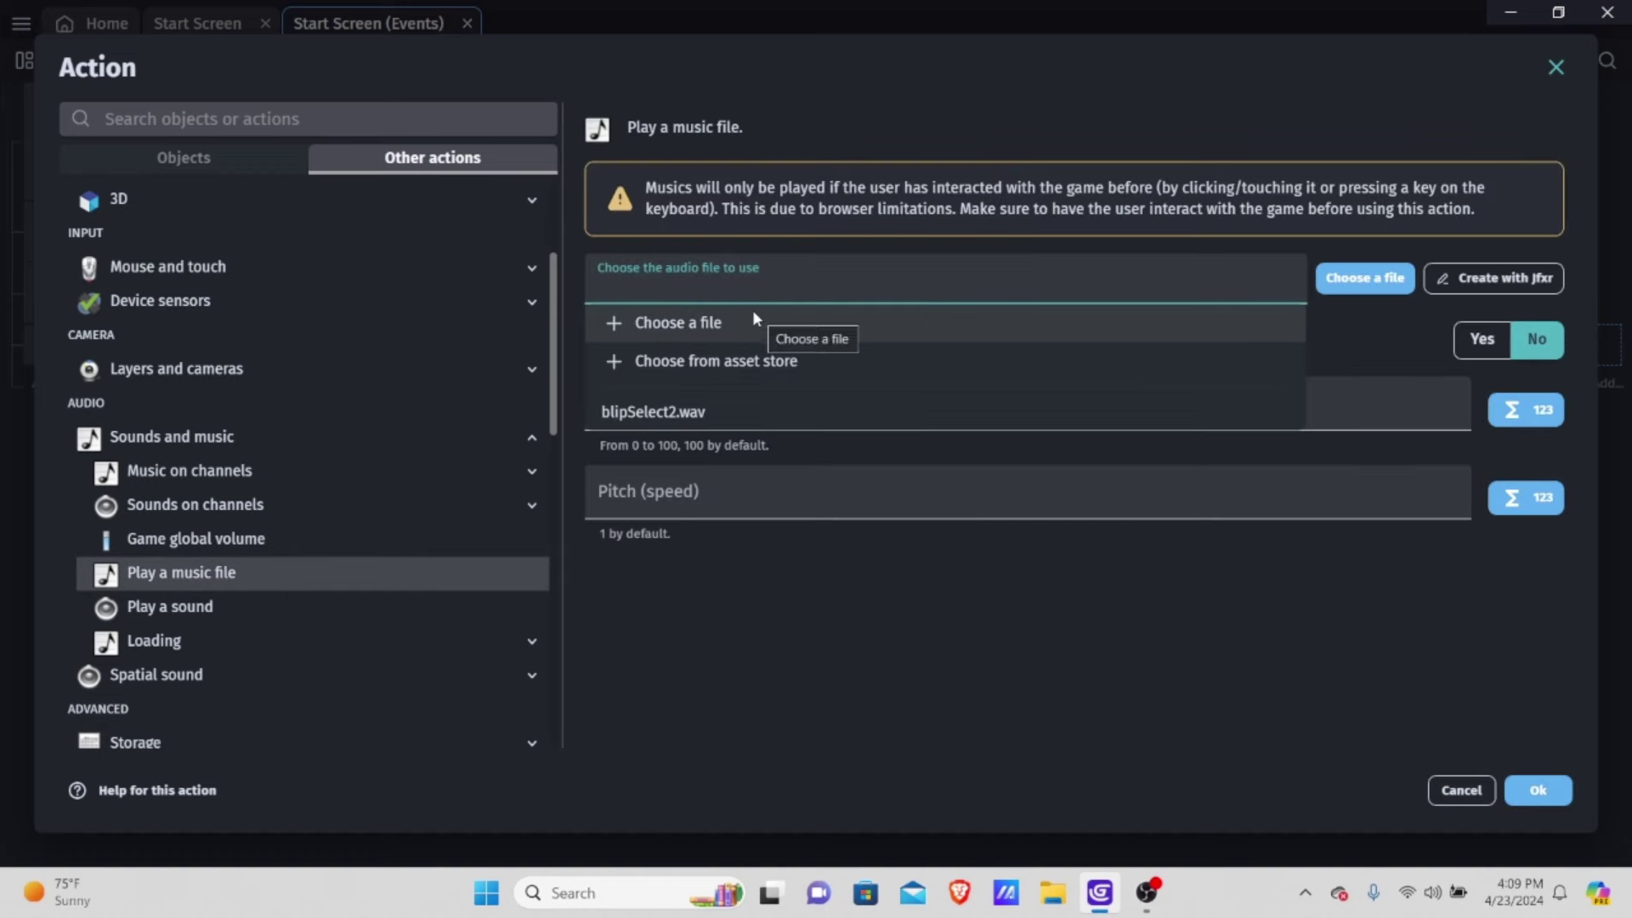
Load title_screen_1.wav from the Music folder of Bunch of Test Assets as the music, copying it into the project folder
left_click(694, 324)
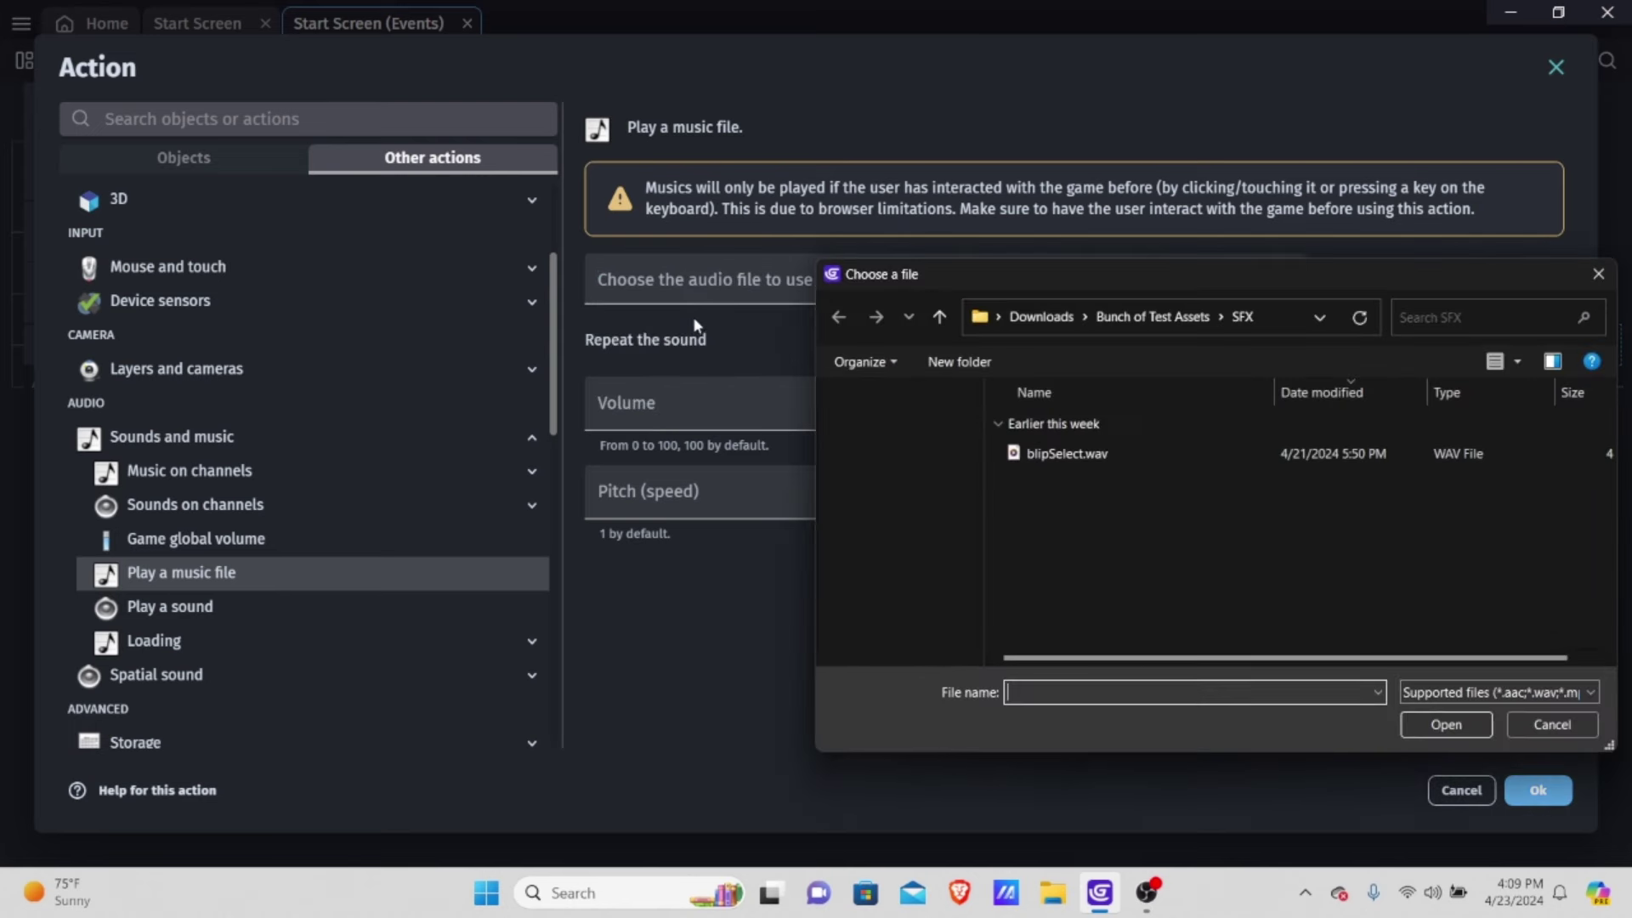
left_click(939, 316)
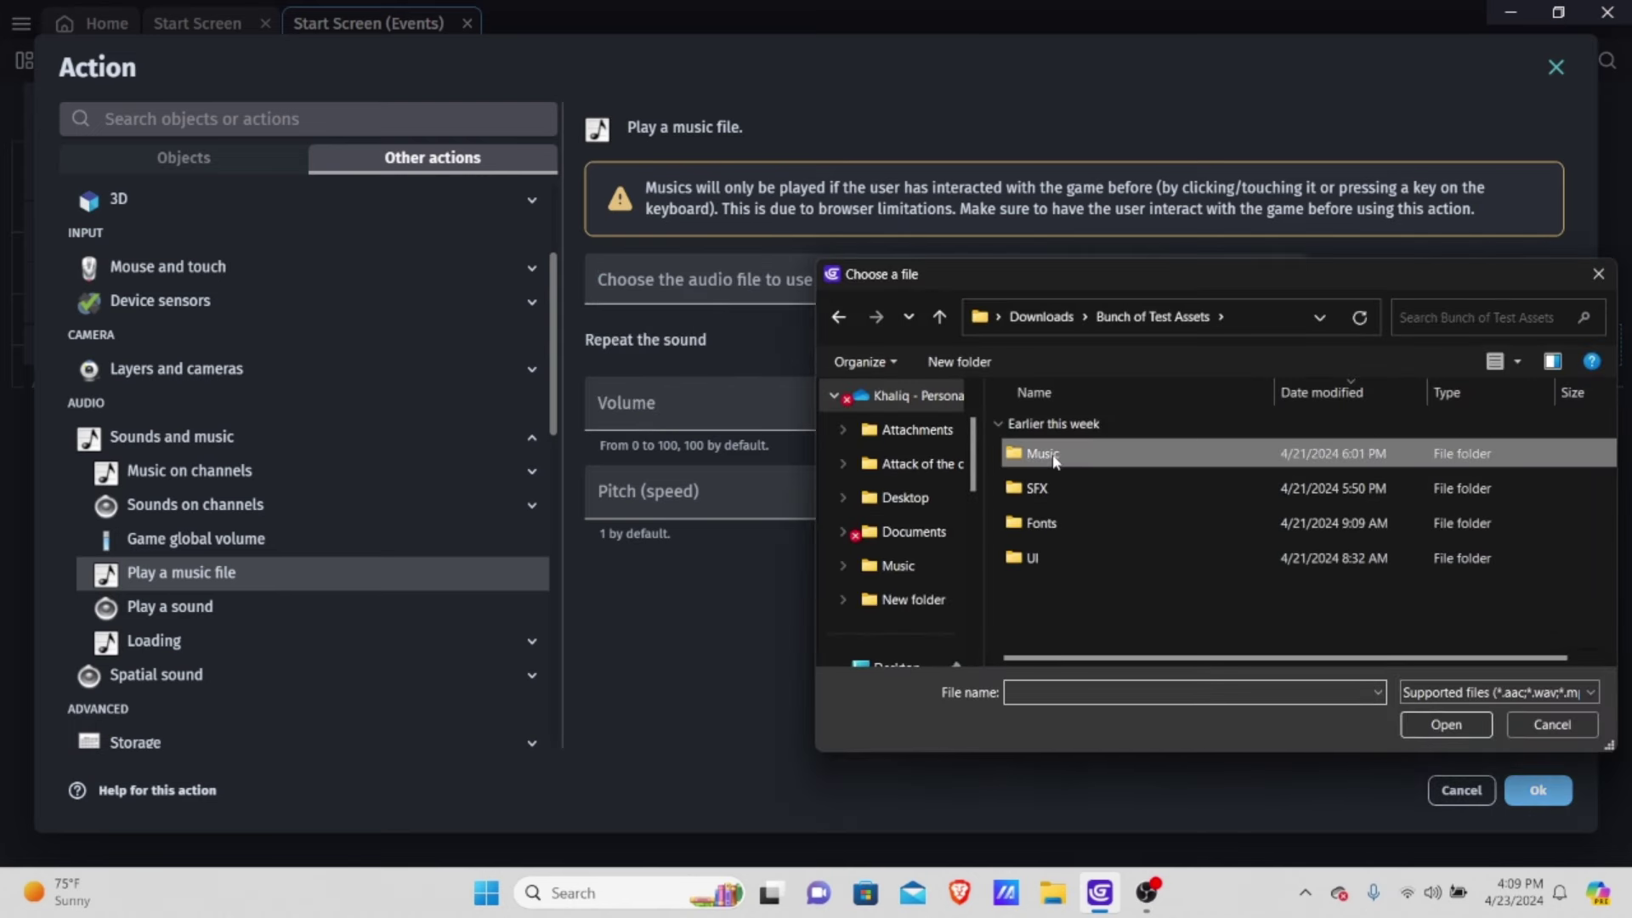
double_click(1054, 459)
double_click(1079, 454)
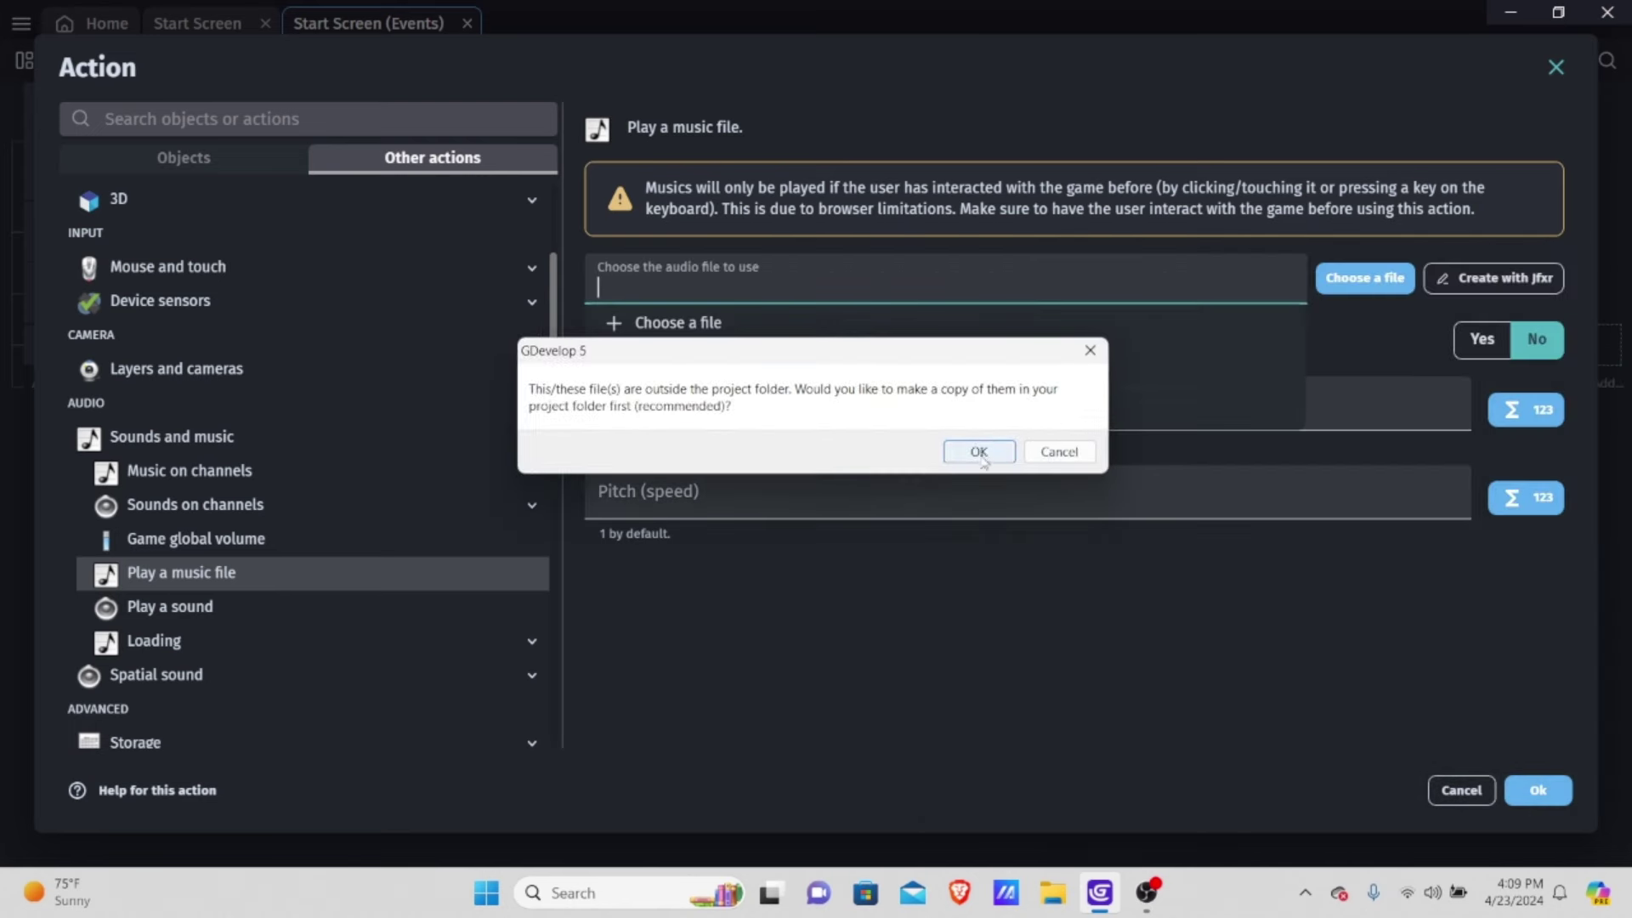
left_click(979, 452)
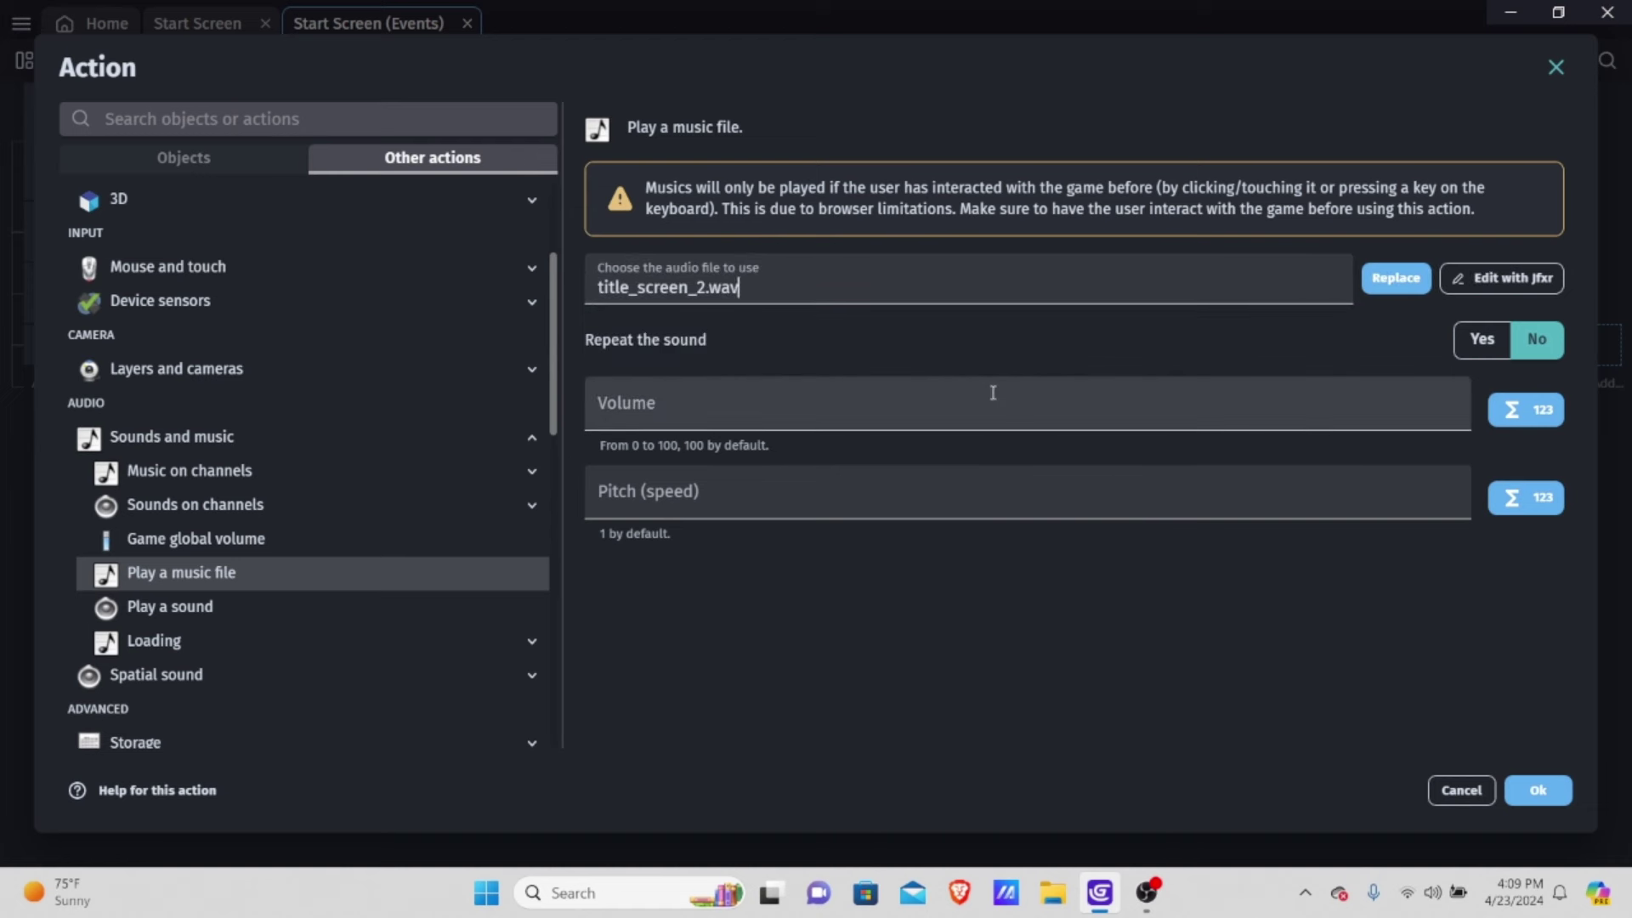
Set the title music to repeat, leave its volume empty, and apply the action
left_click(1483, 347)
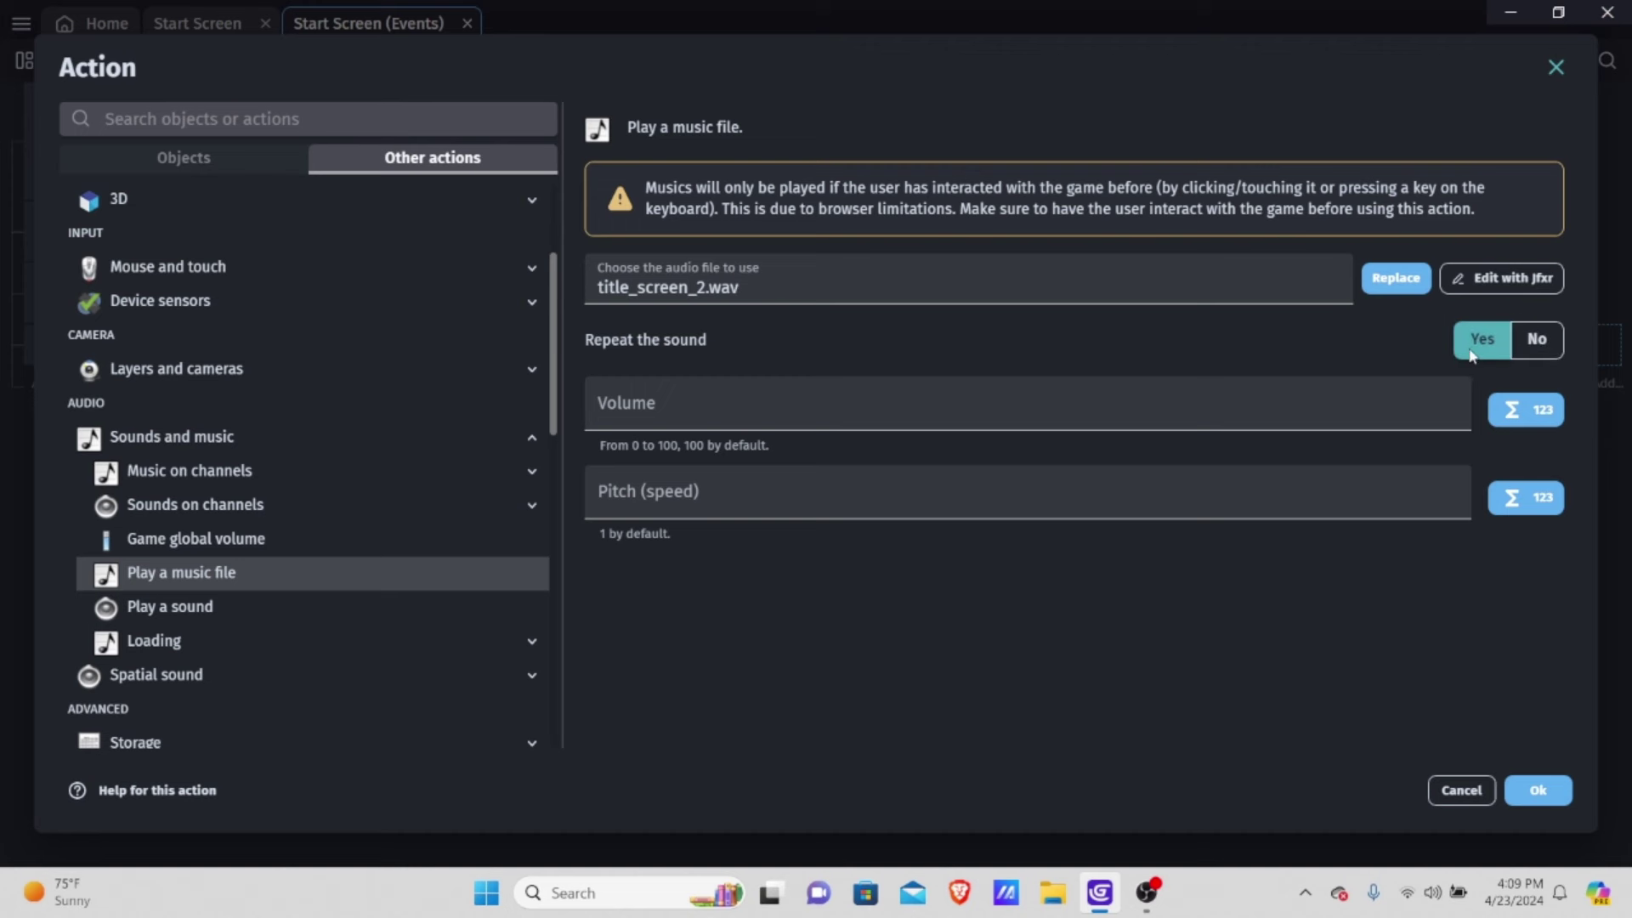
left_click(738, 384)
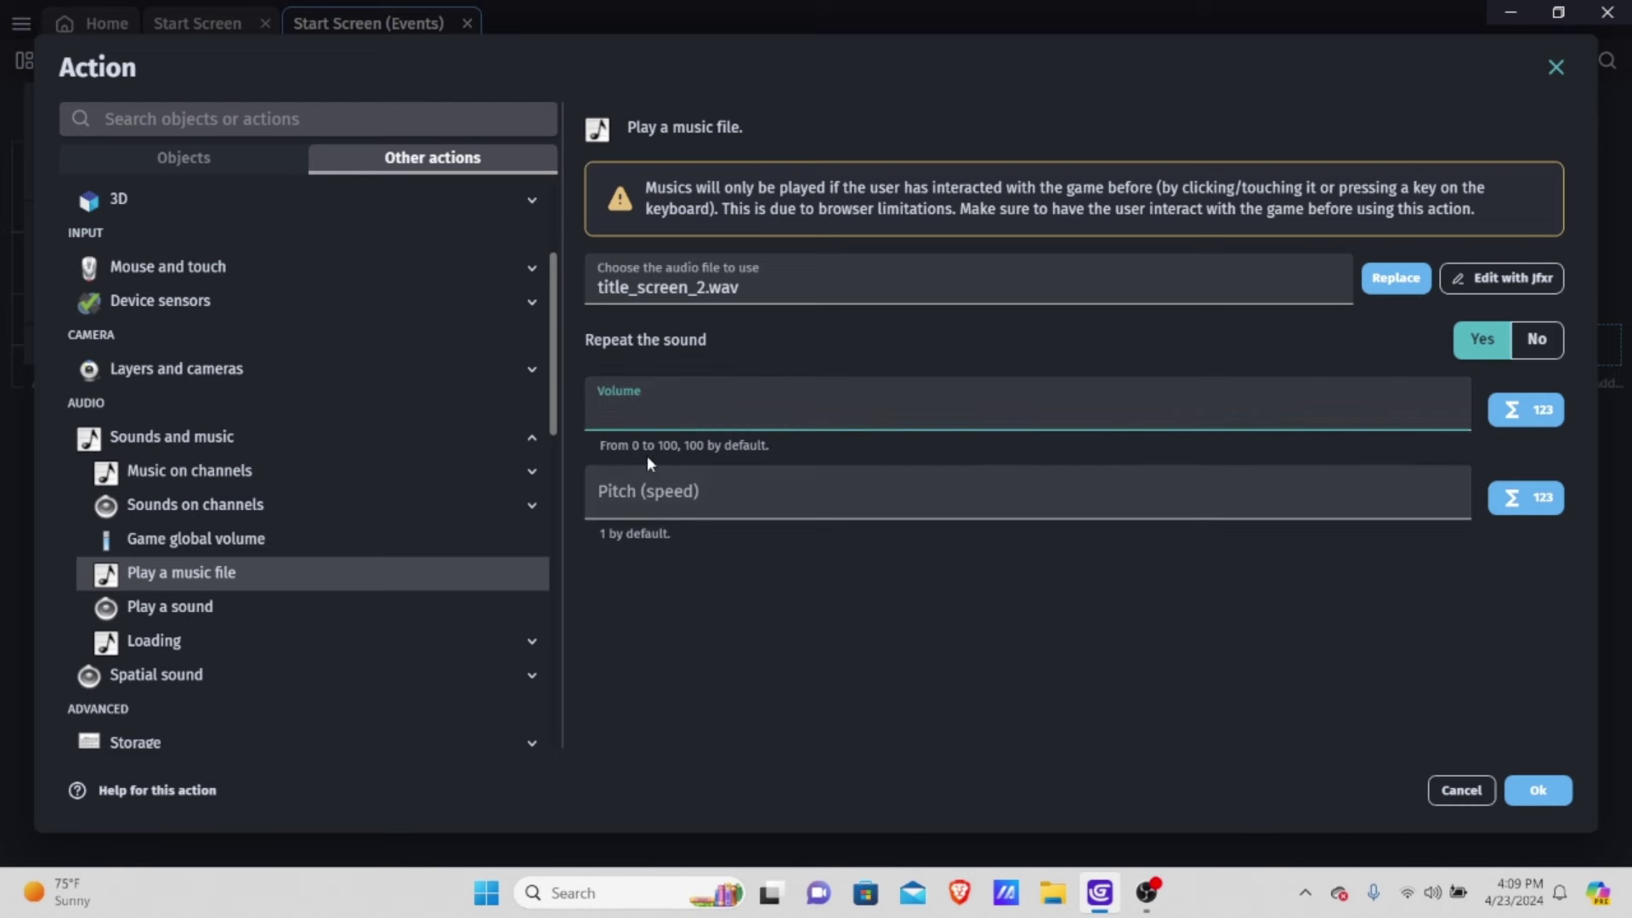
left_click(1580, 810)
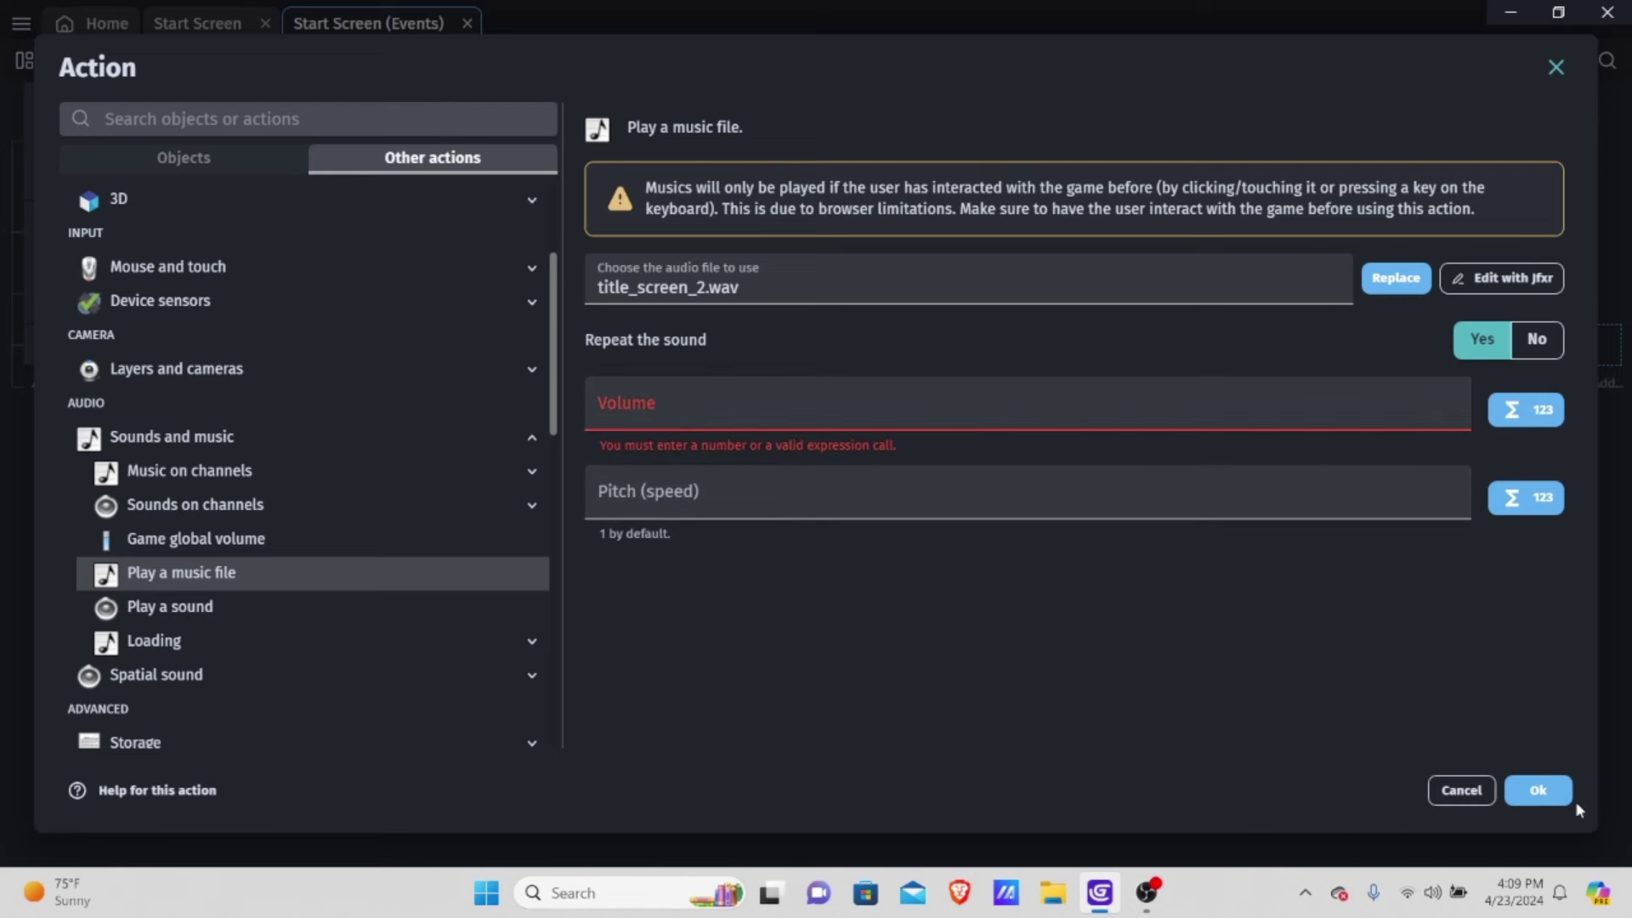
left_click(1533, 792)
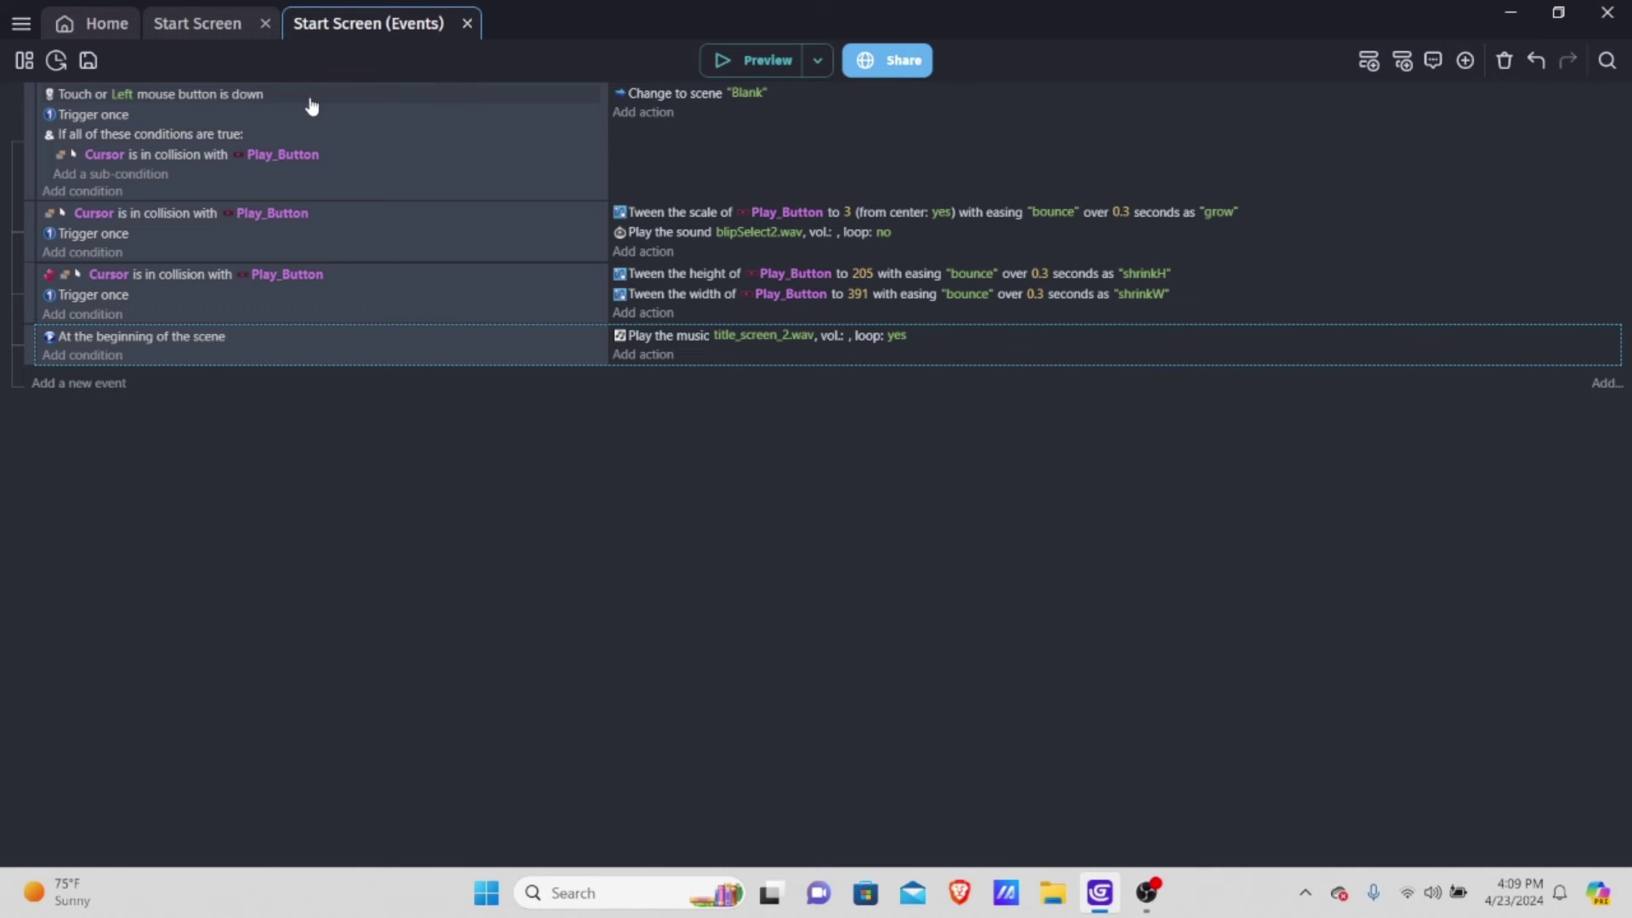
In the project resources, preload blipSelect2.wav as sound and title_screen_2.wav as music
left_click(25, 65)
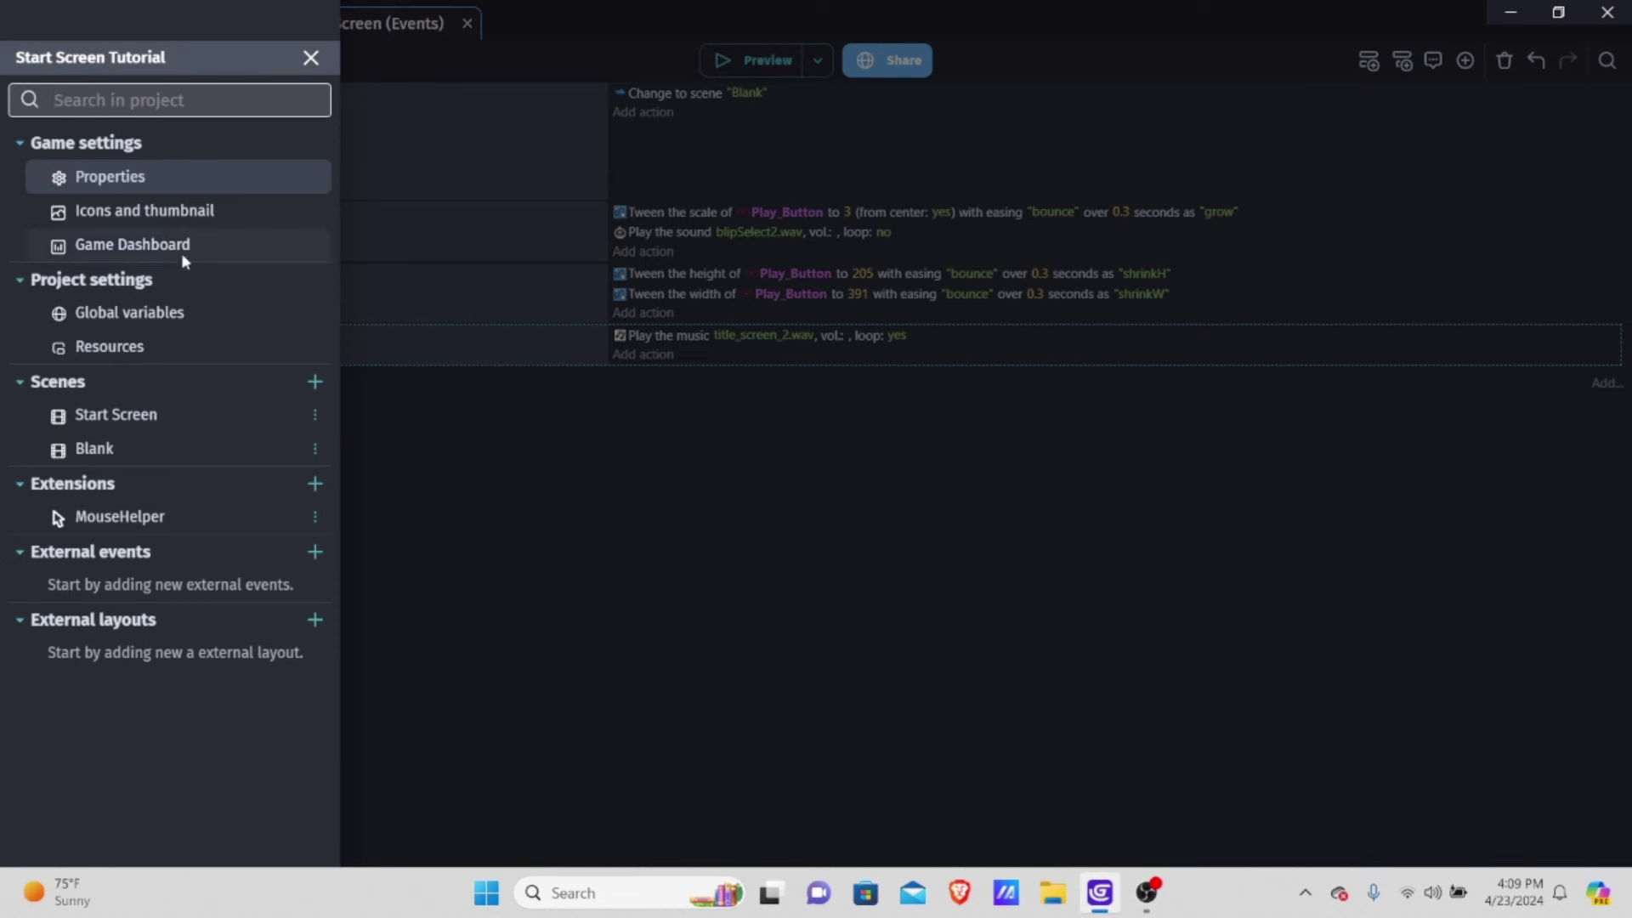
left_click(131, 348)
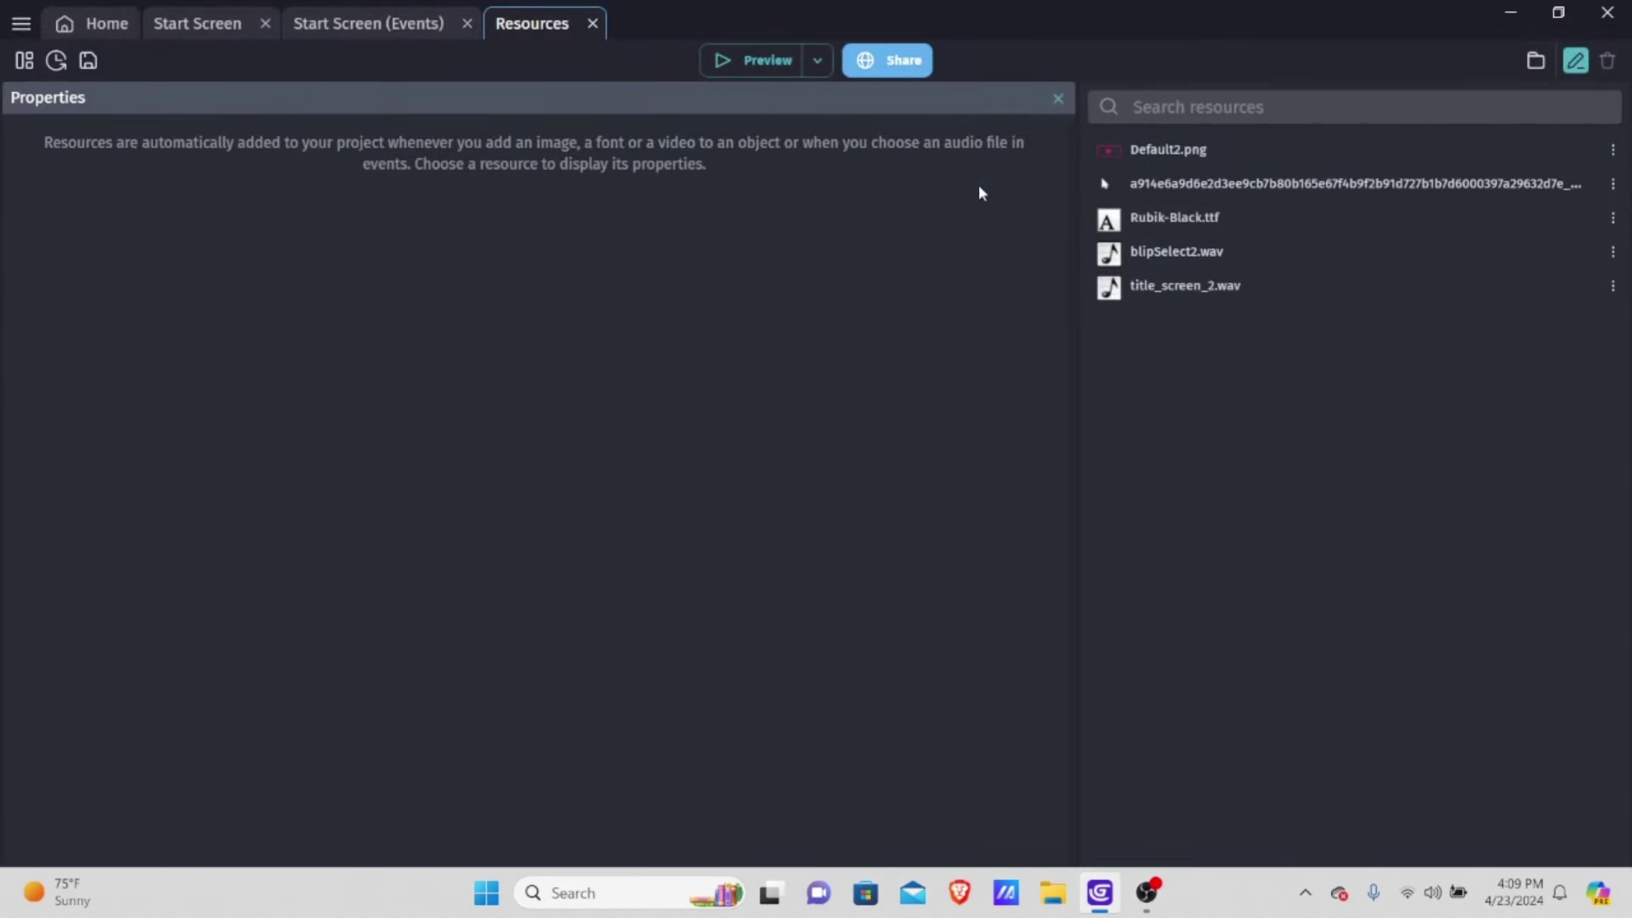
left_click(1201, 253)
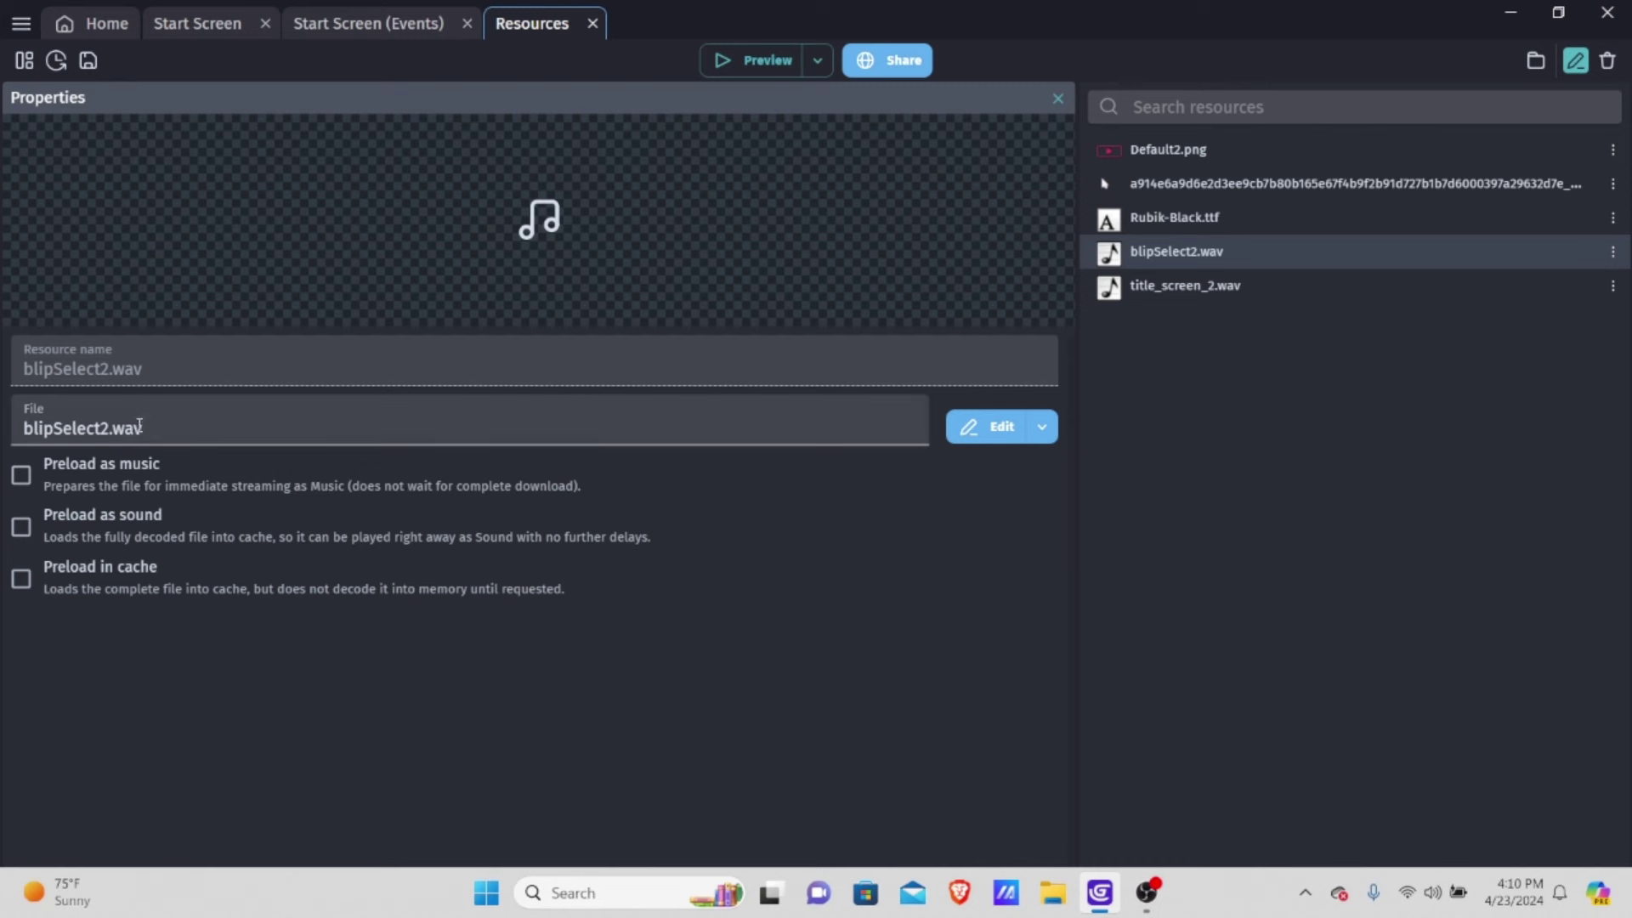
left_click(105, 519)
left_click(1213, 283)
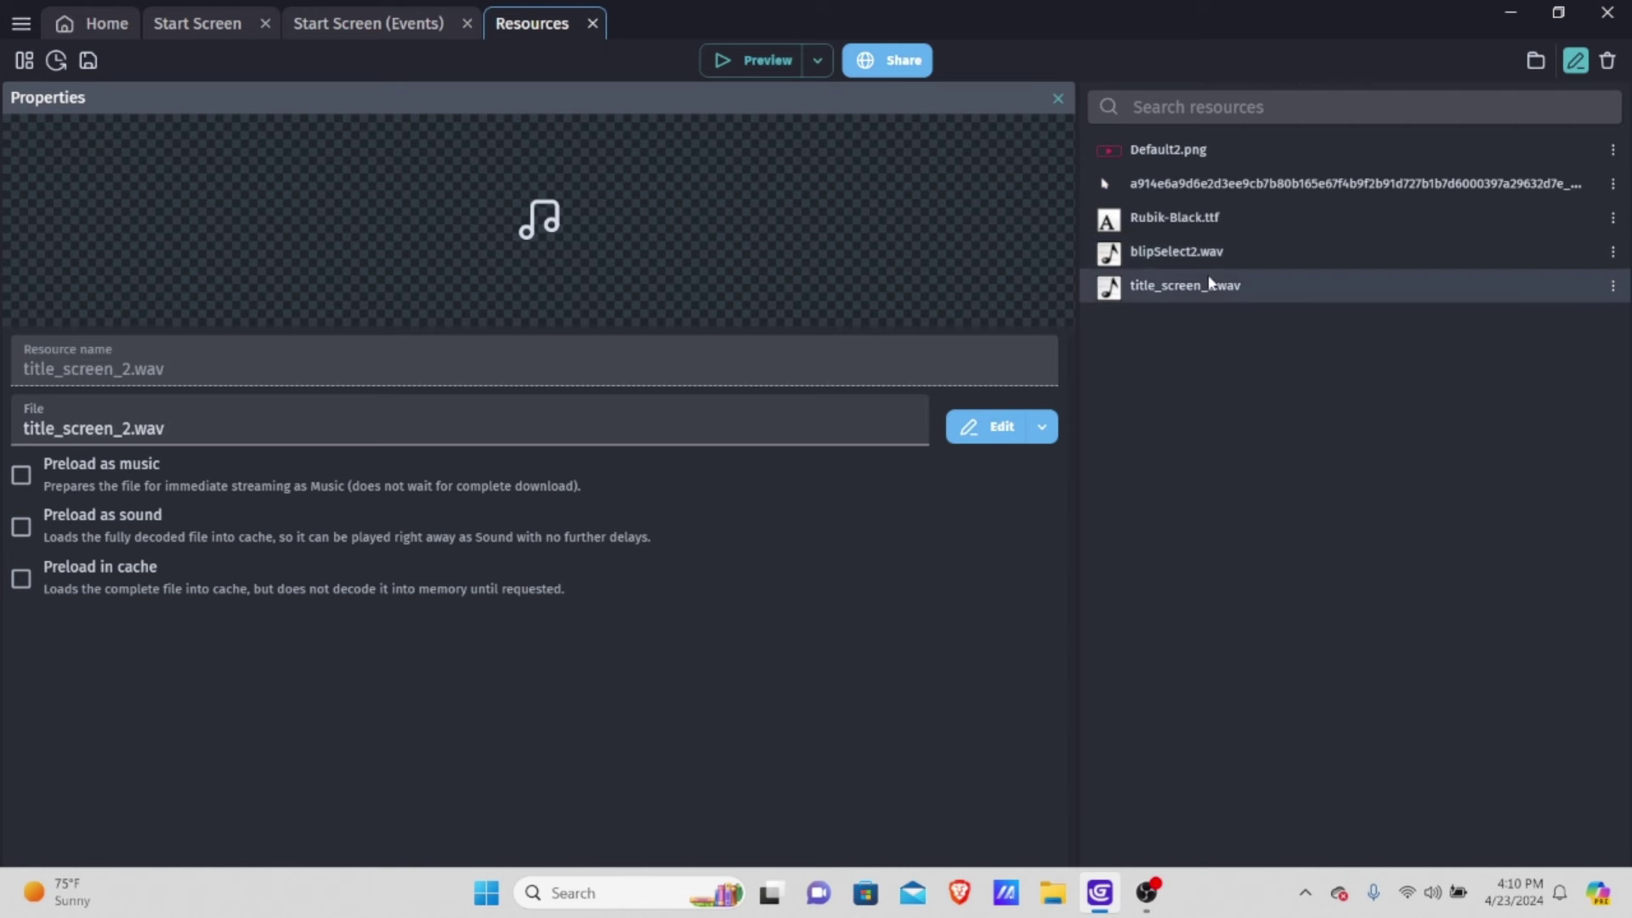
left_click(237, 492)
Preview the start screen with the preloaded audio, close the preview, and return to the Start Screen scene layout
left_click(770, 61)
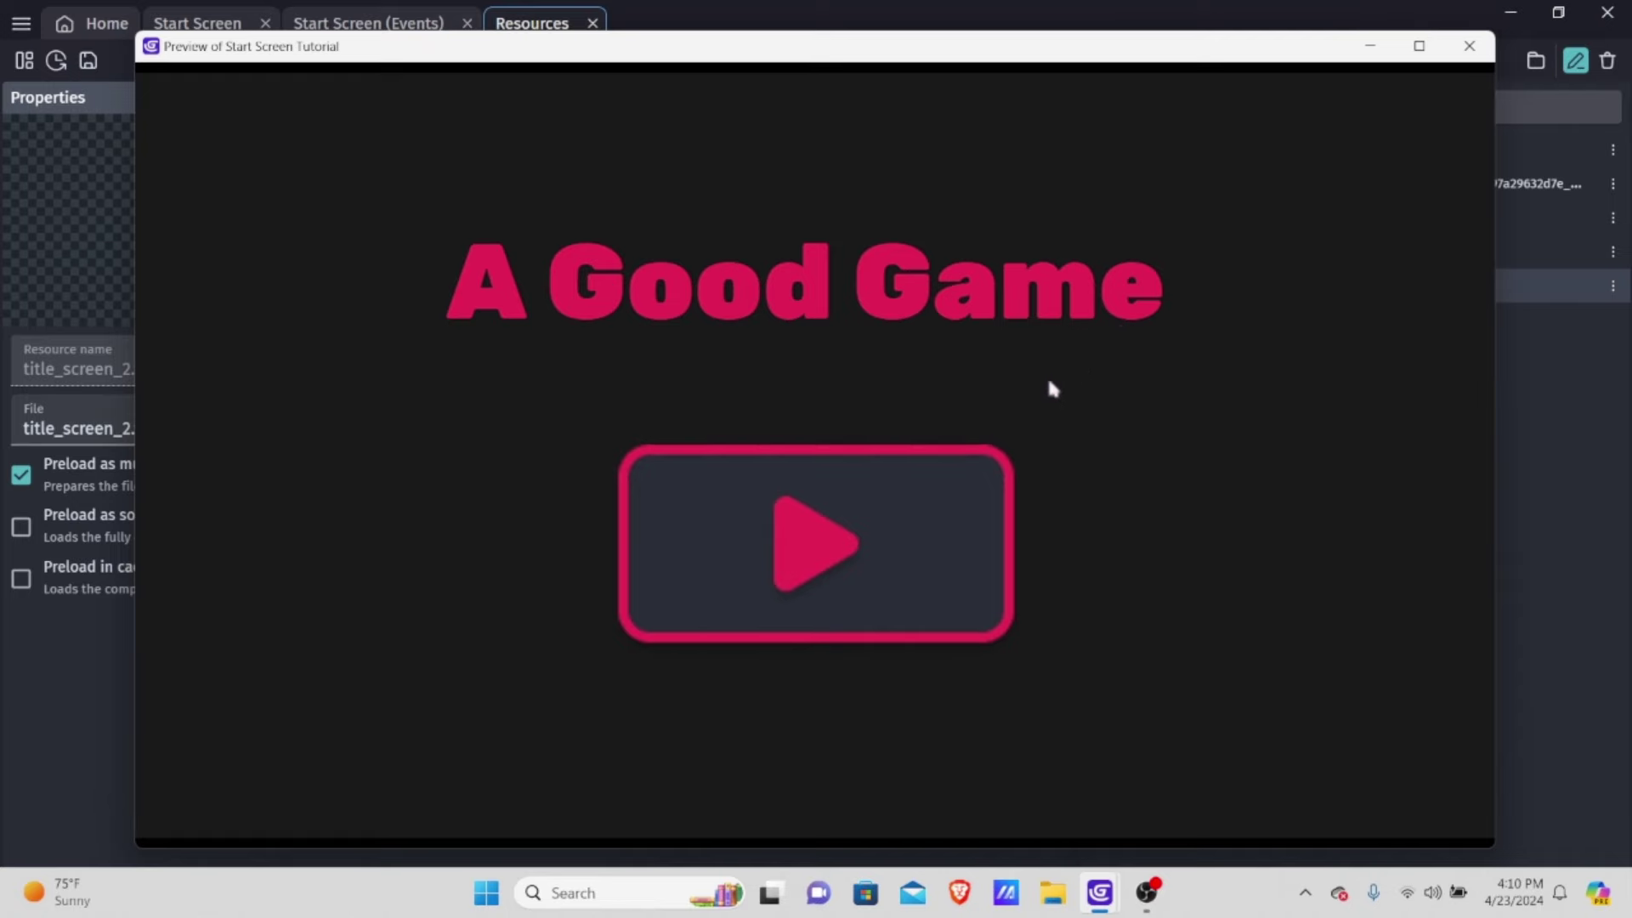
left_click(953, 501)
left_click(1469, 46)
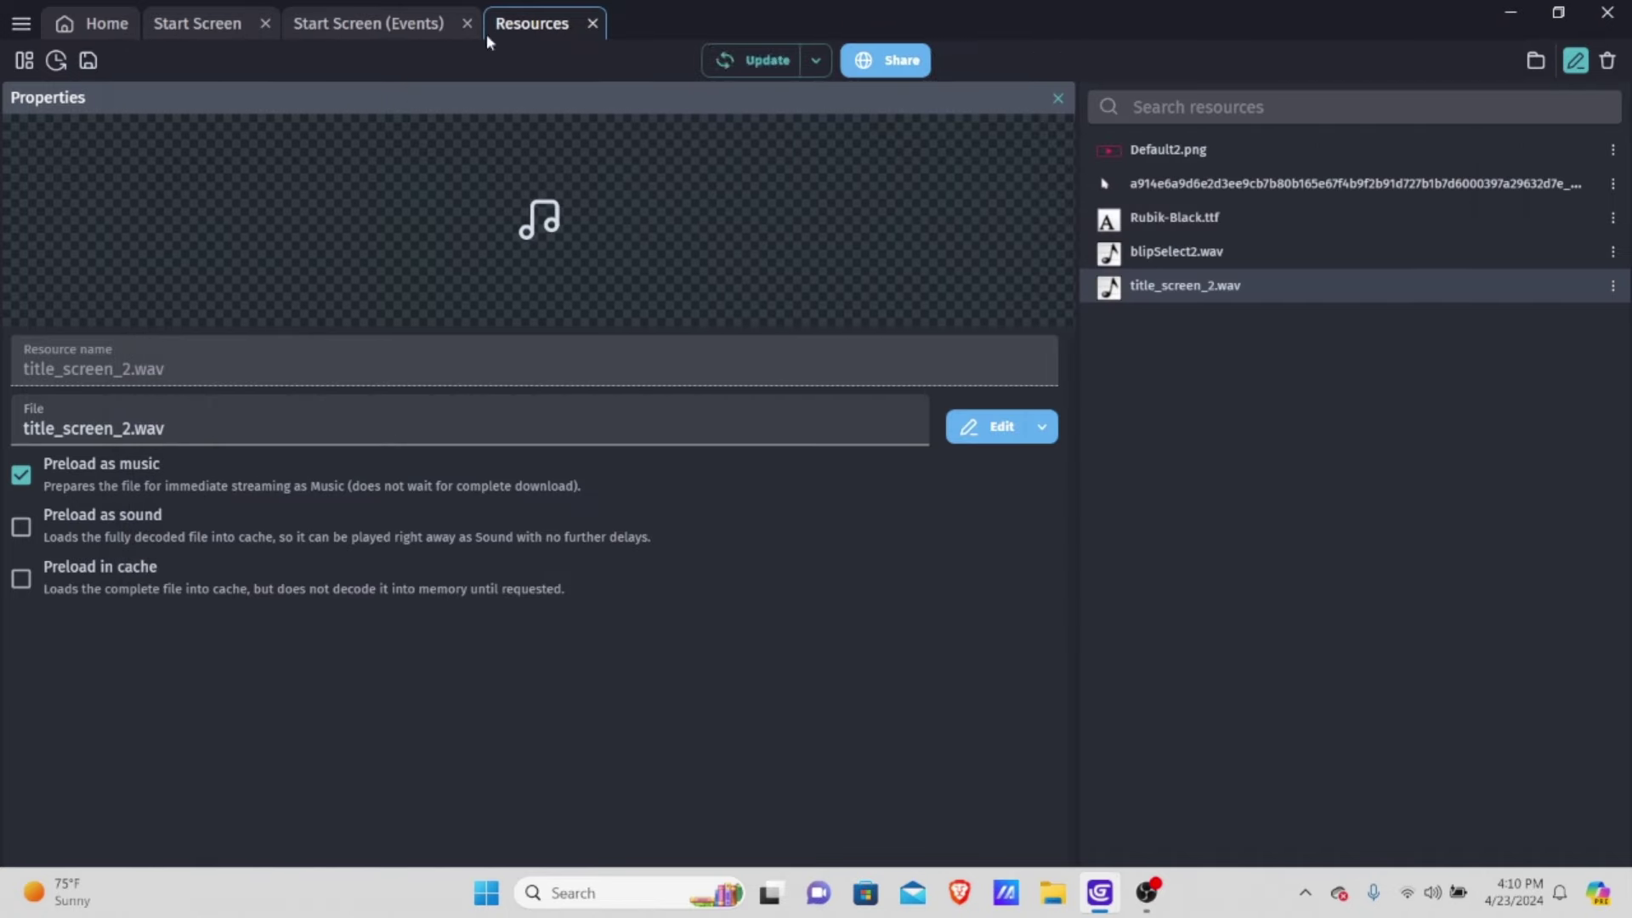
left_click(327, 23)
left_click(225, 28)
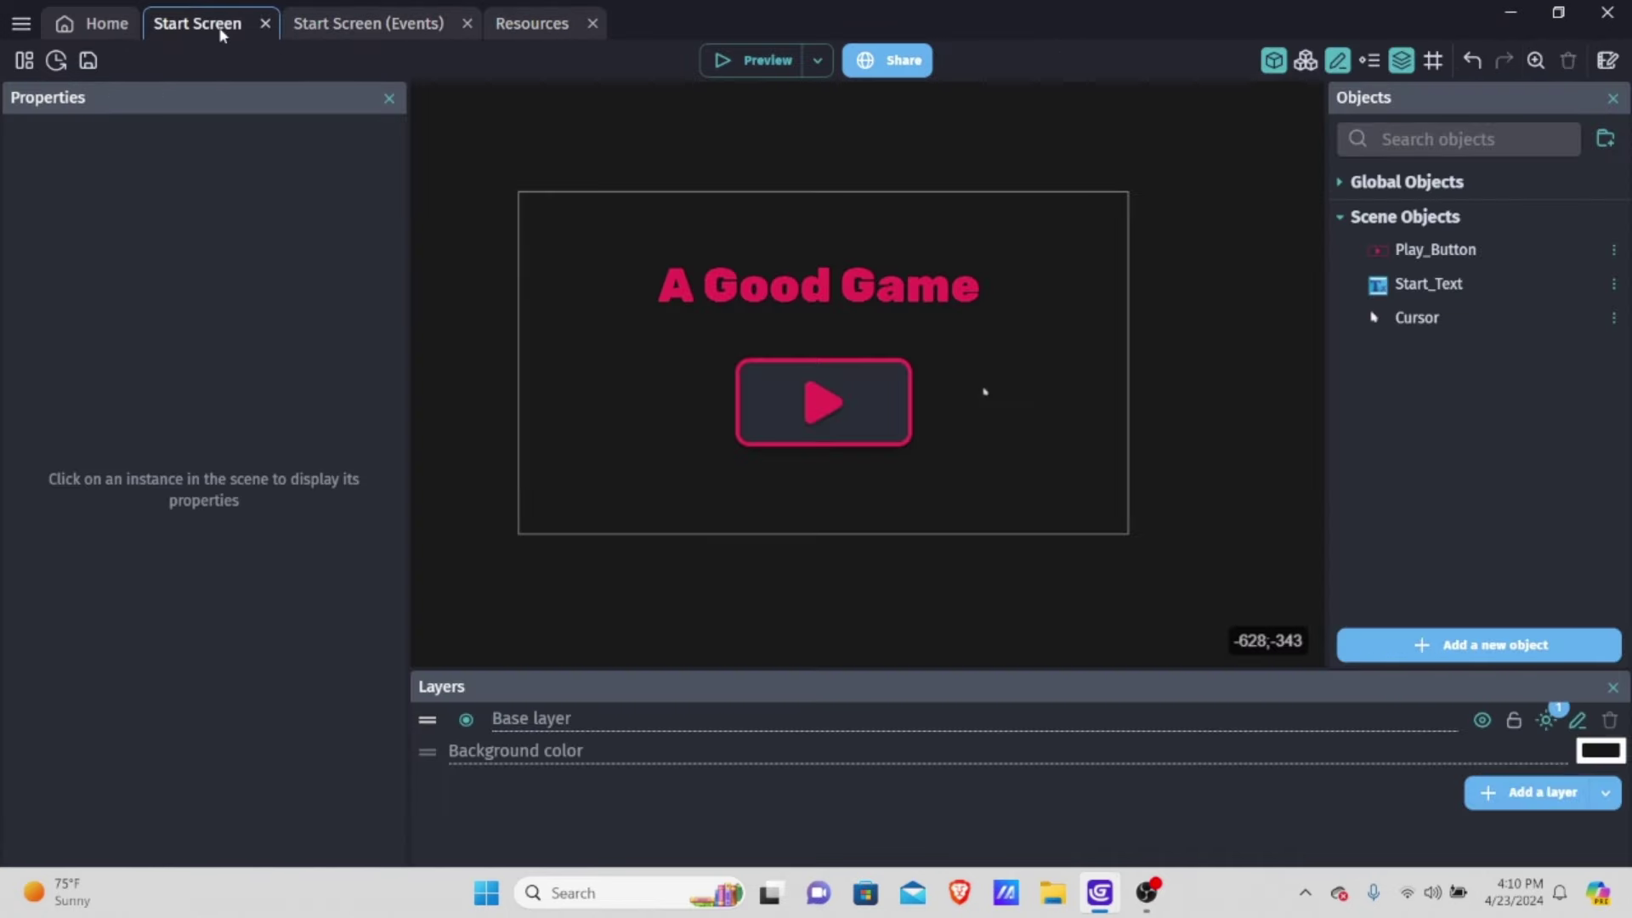